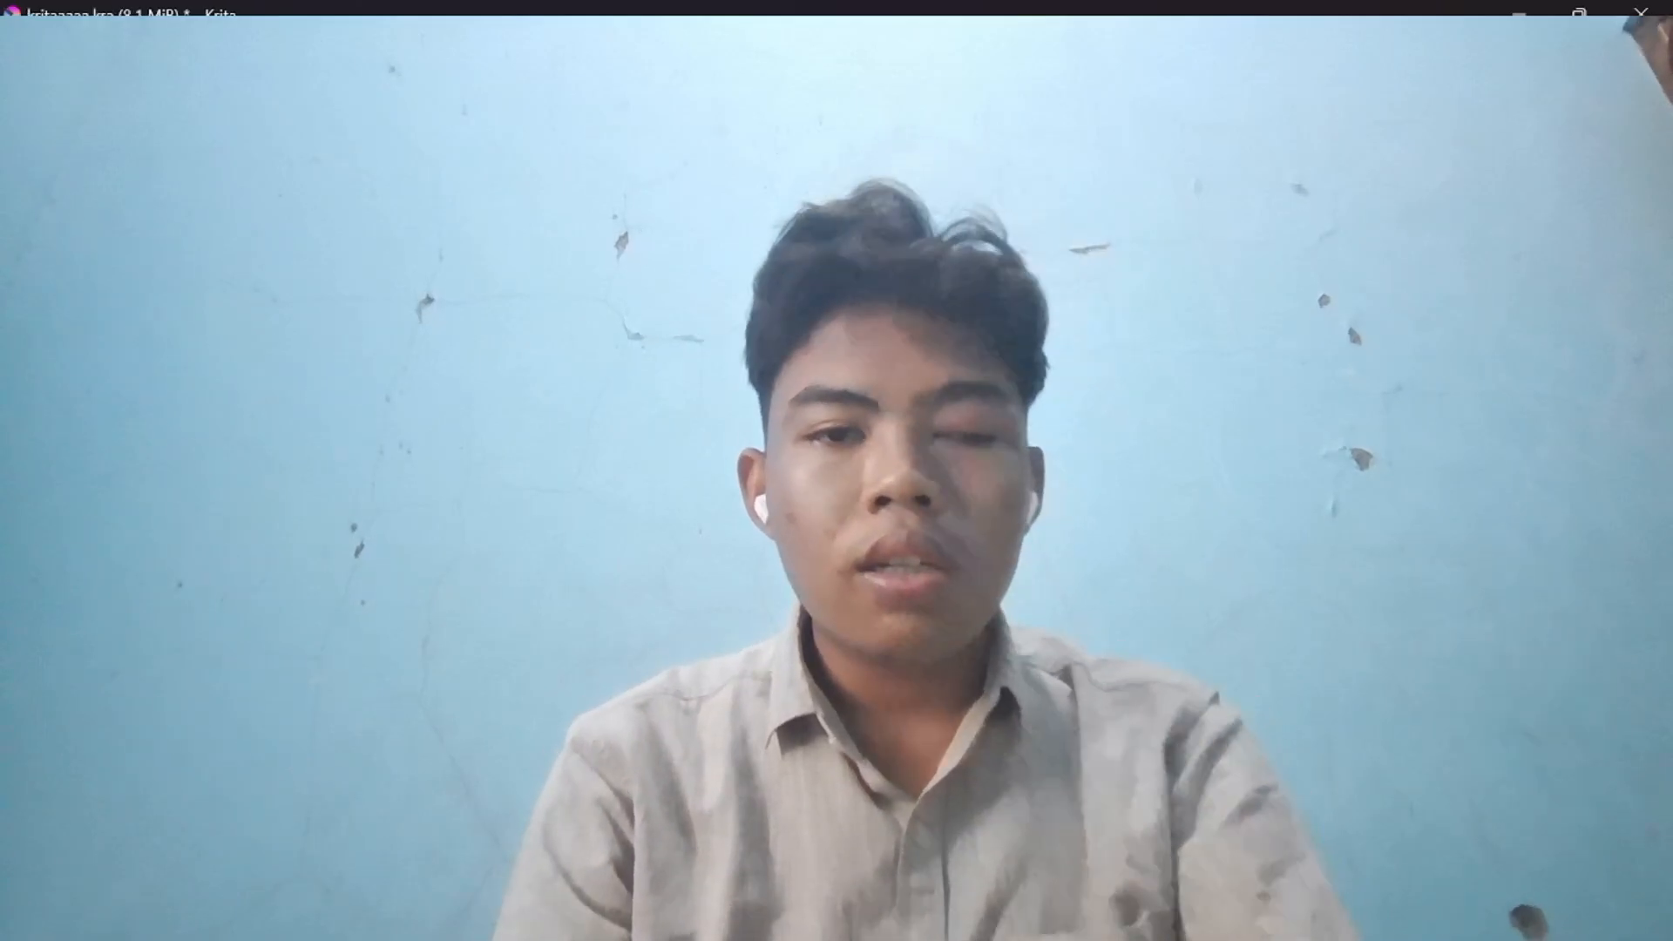
key(alt+Tab)
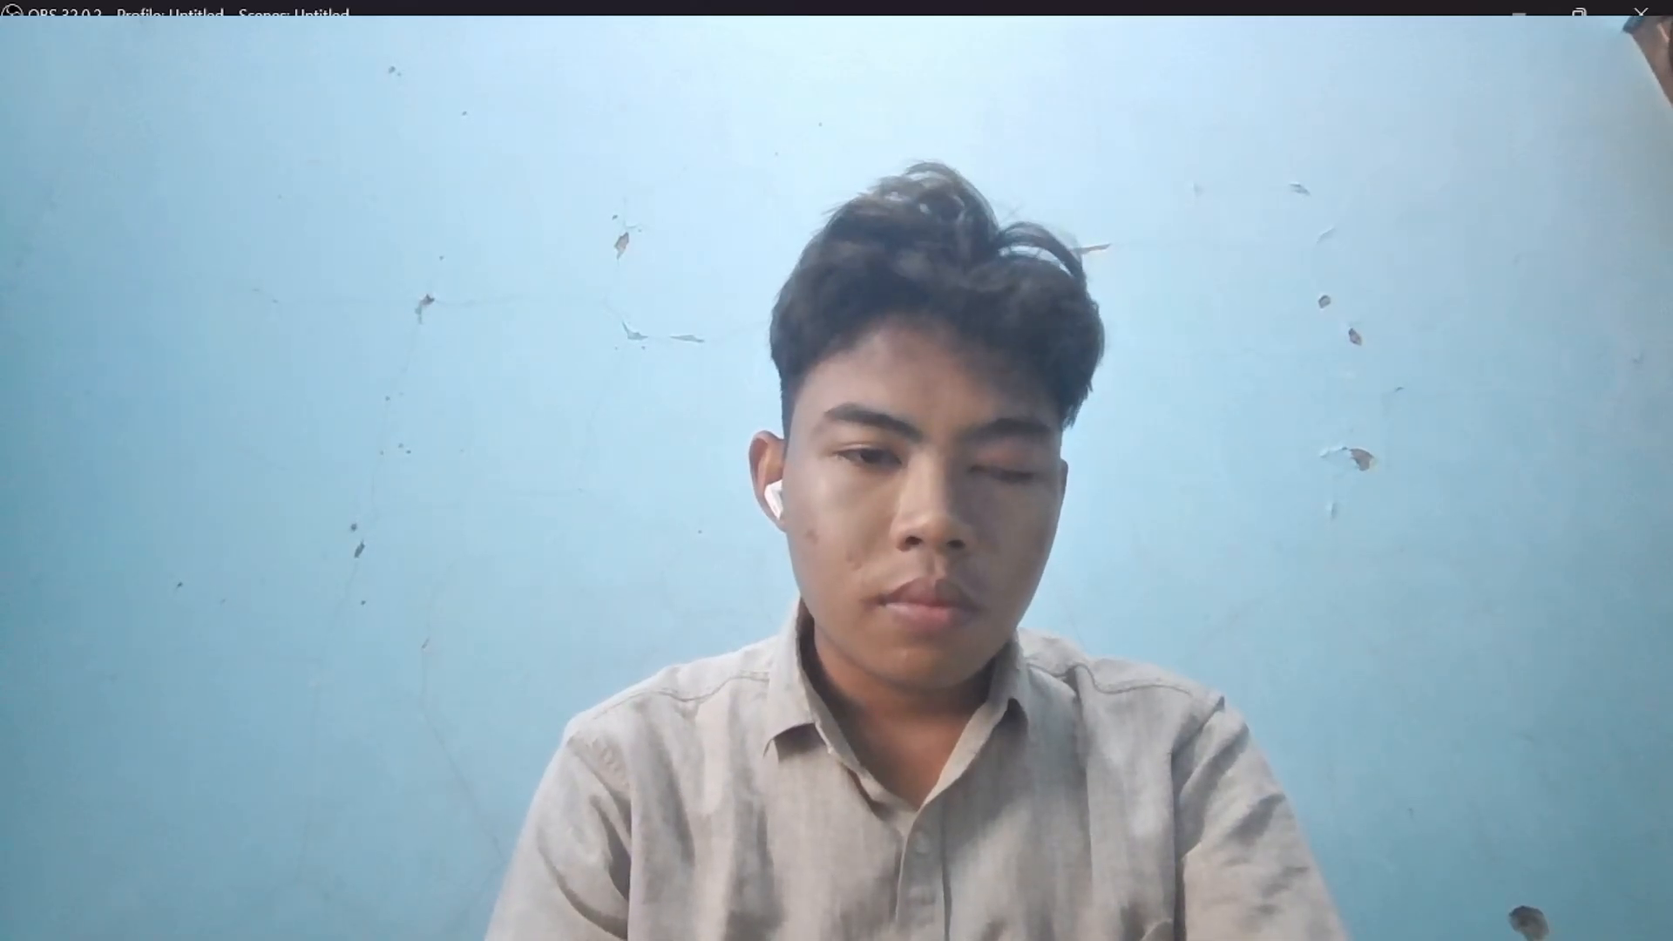
click(465, 722)
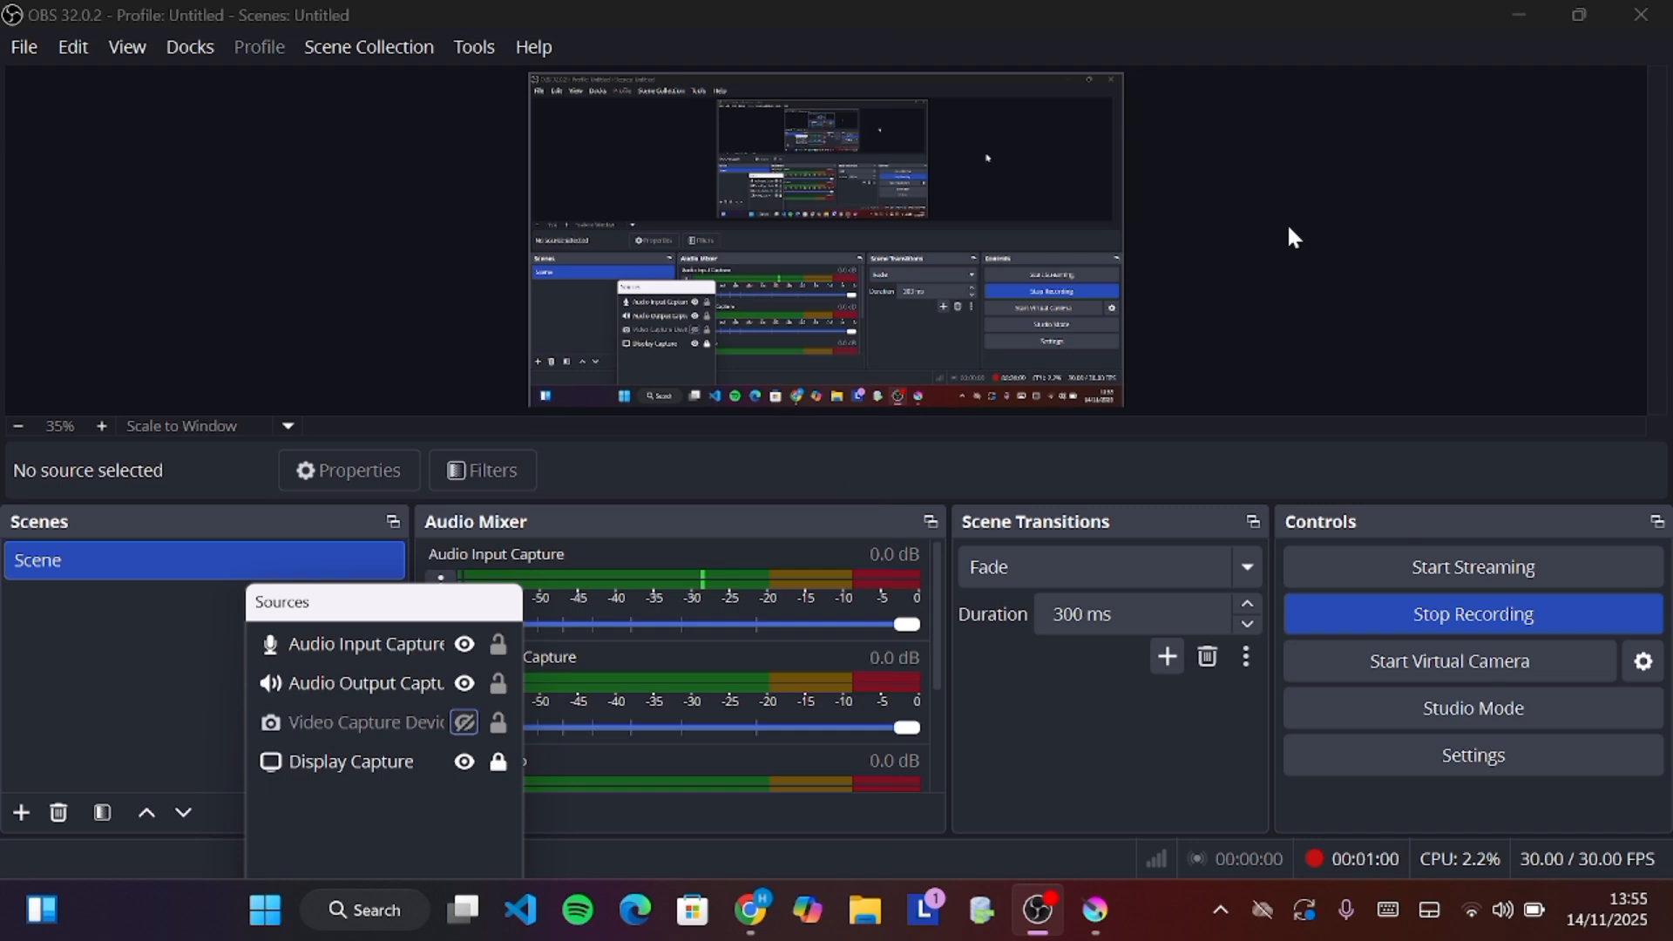
key(alt+Tab)
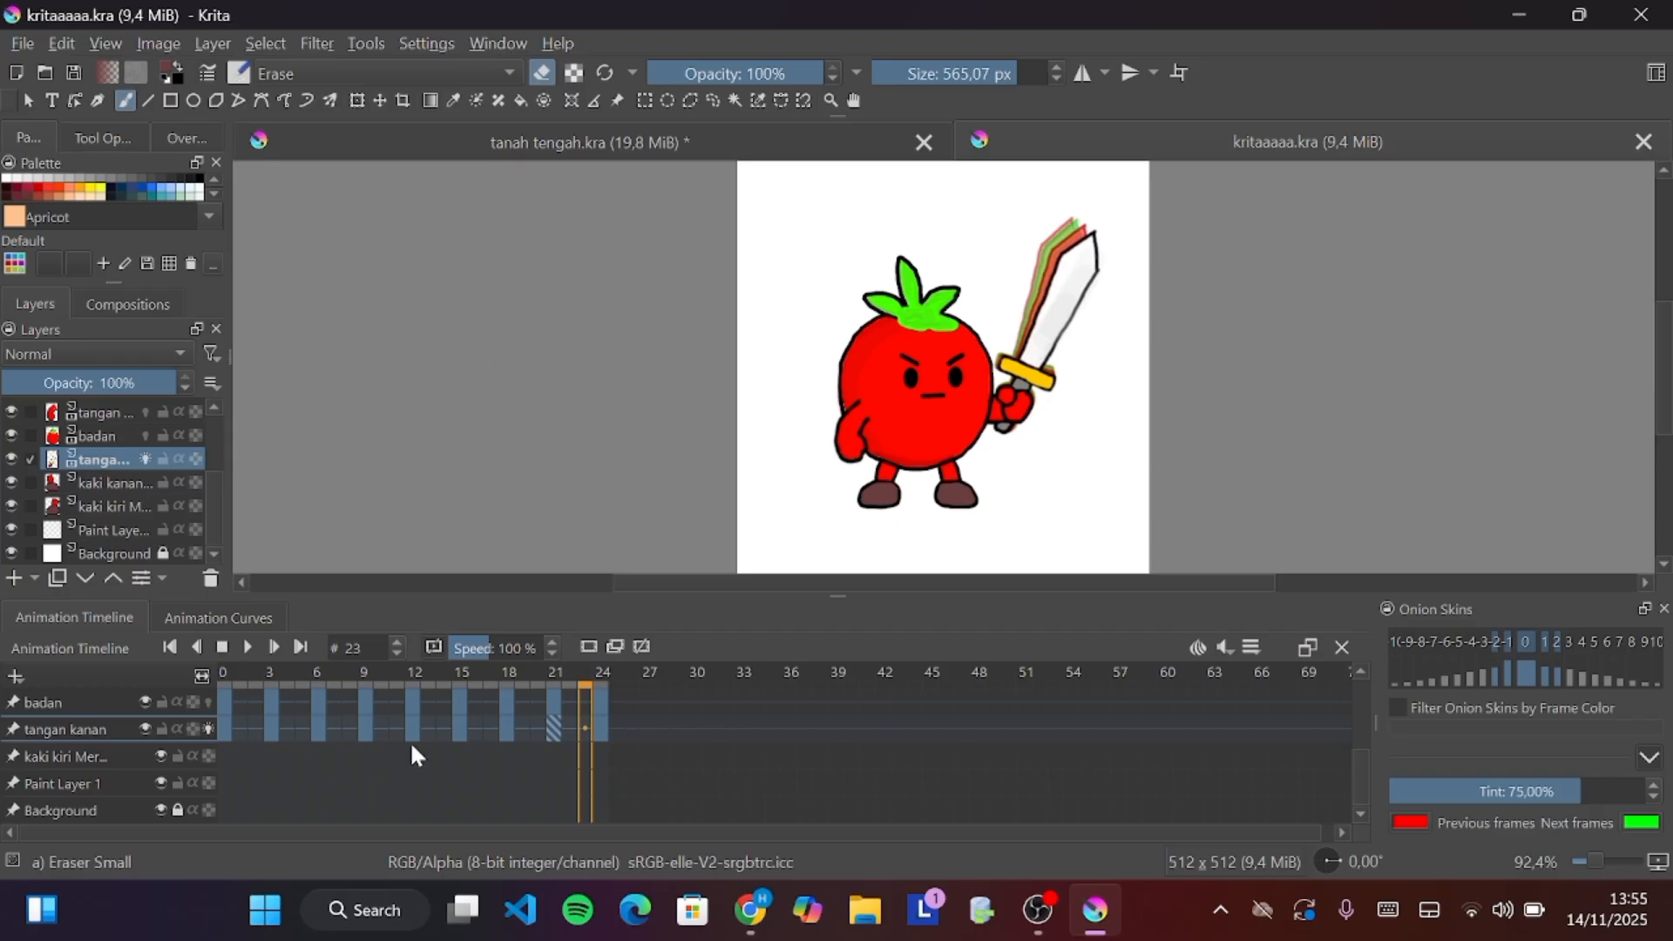
Return the timeline to frame 0 and turn off onion skinning for the tangan kanan layer
click(228, 684)
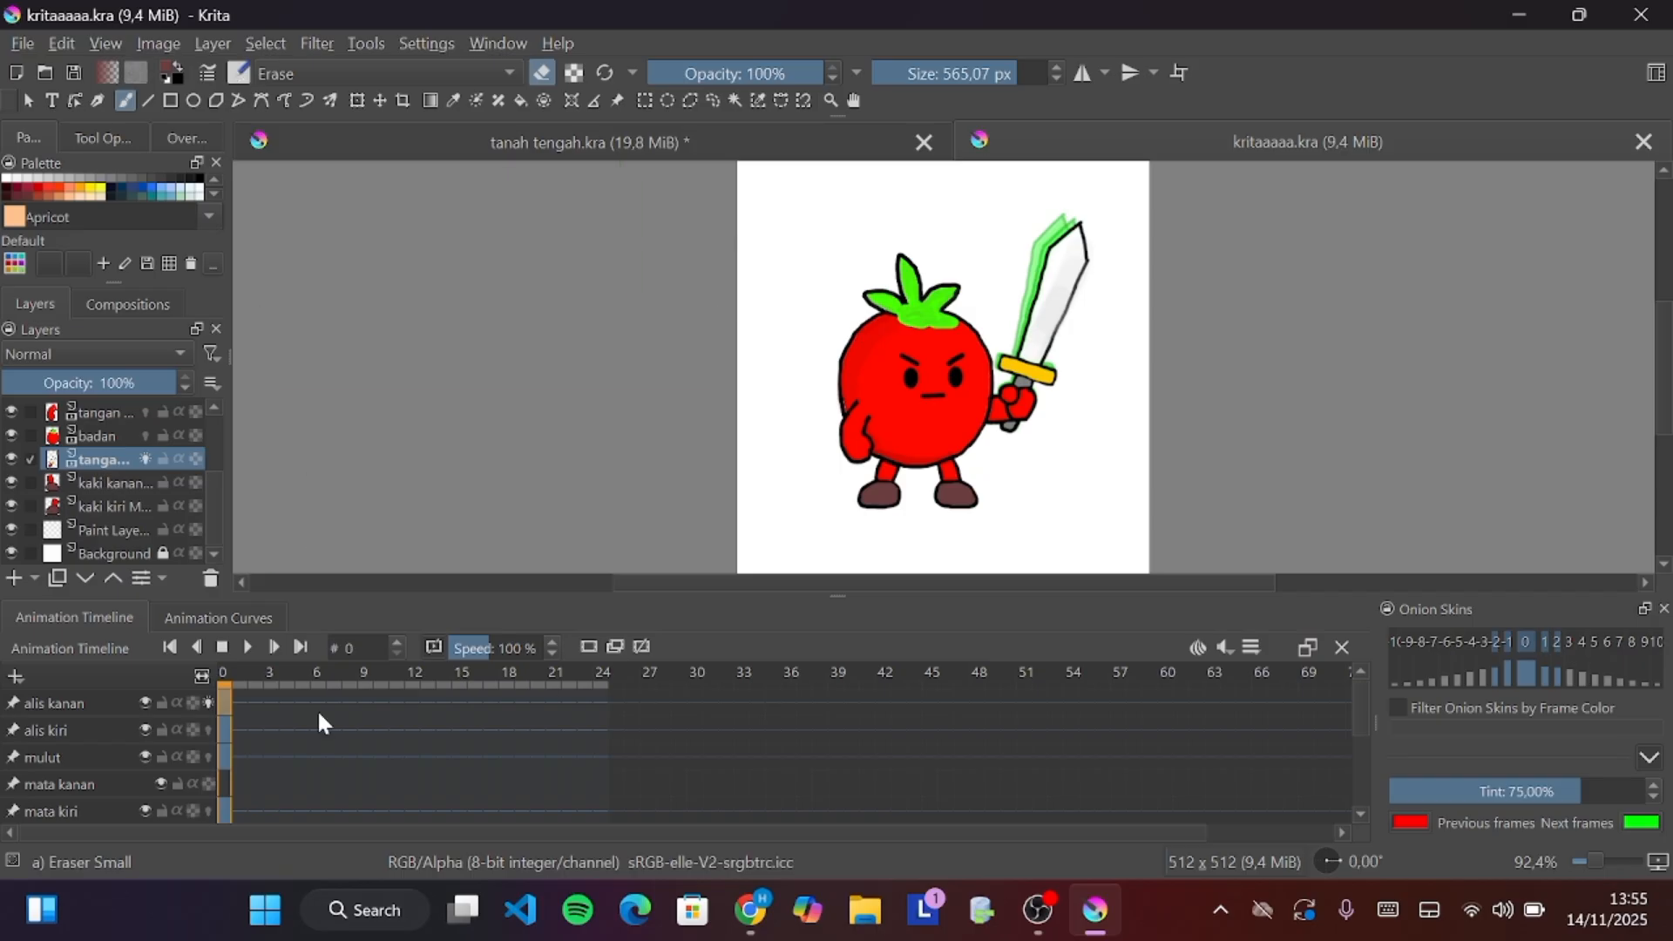
click(208, 702)
scroll(197, 724, down, 3)
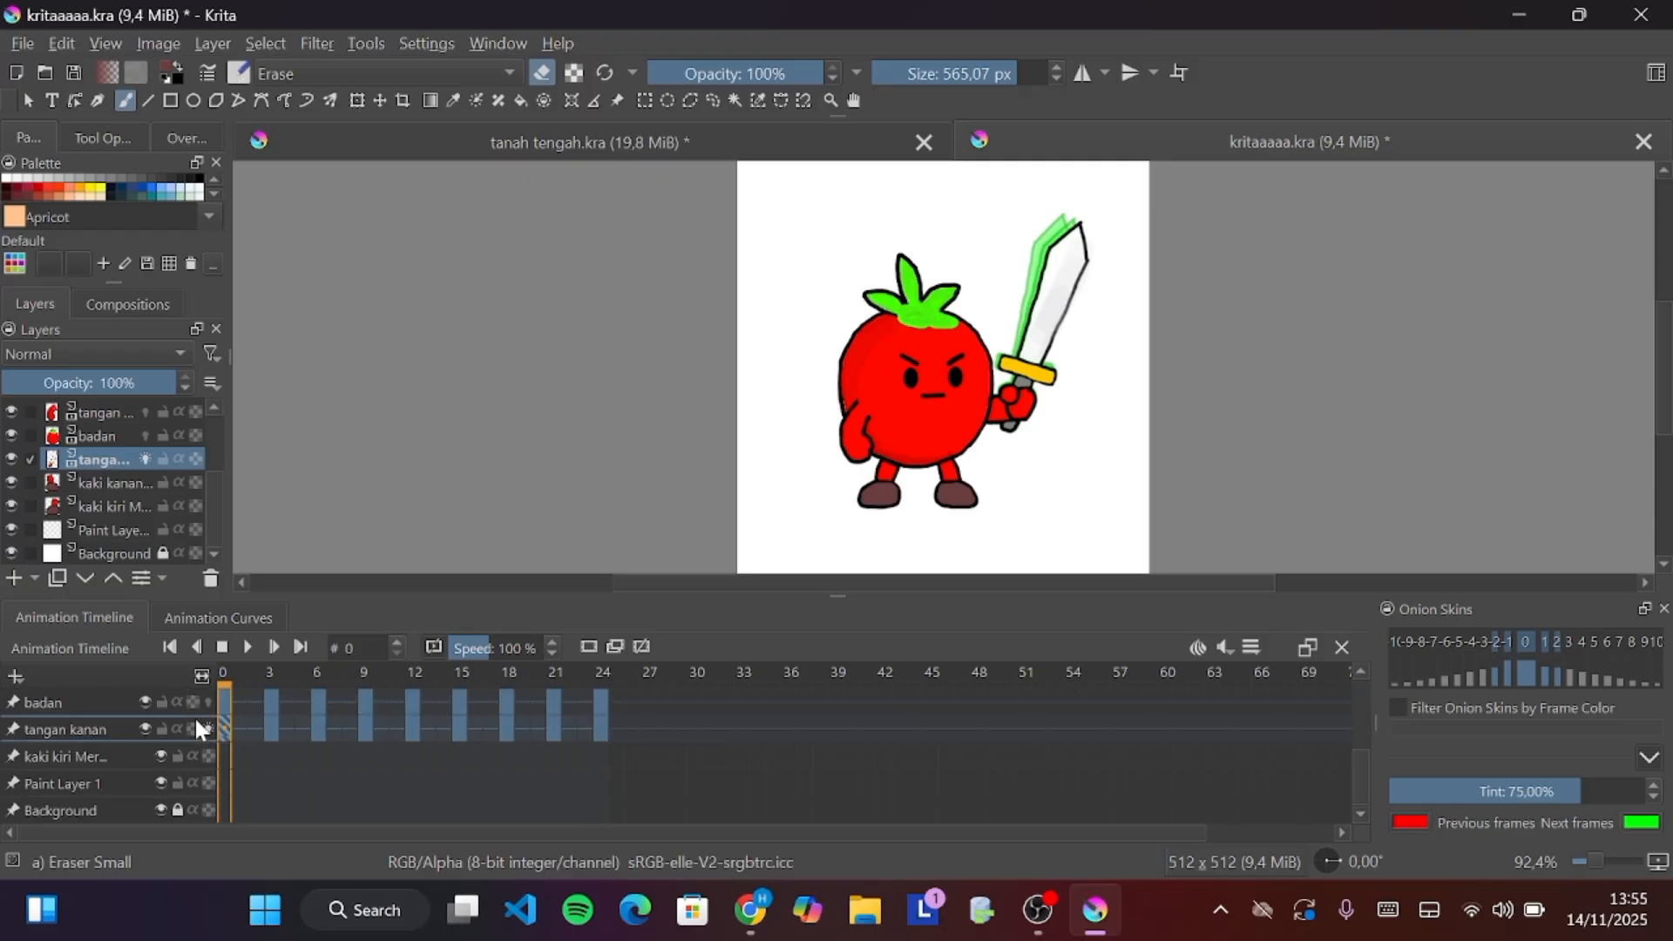
click(205, 730)
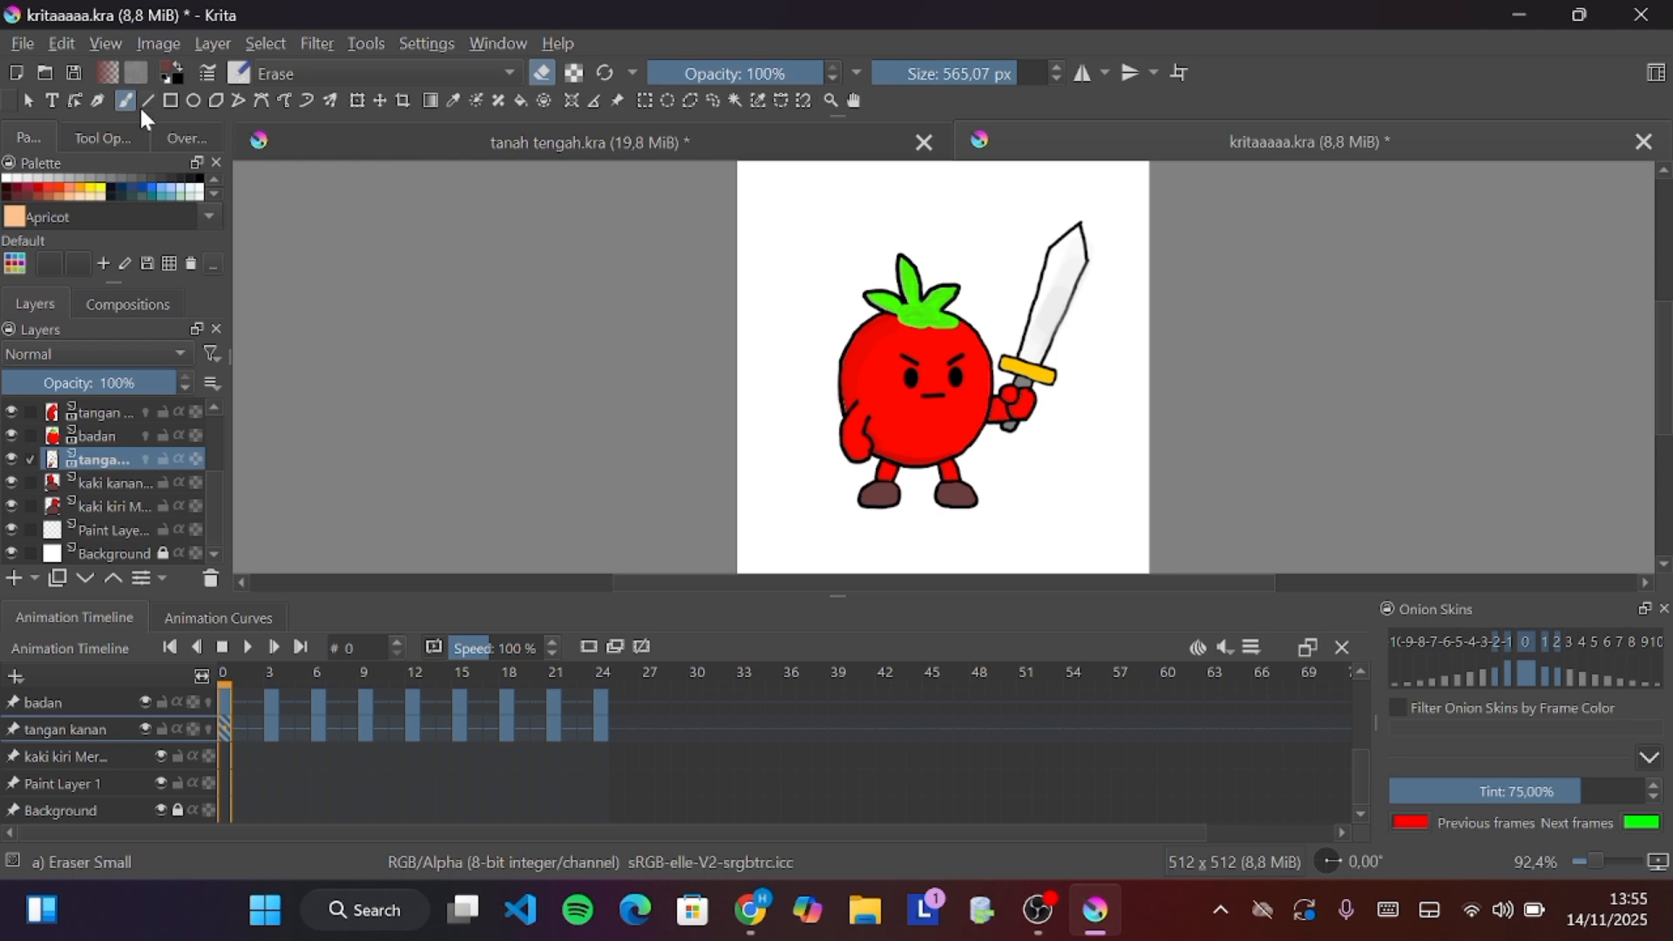
Activate the Transform tool and switch the window workspace to Default
click(358, 101)
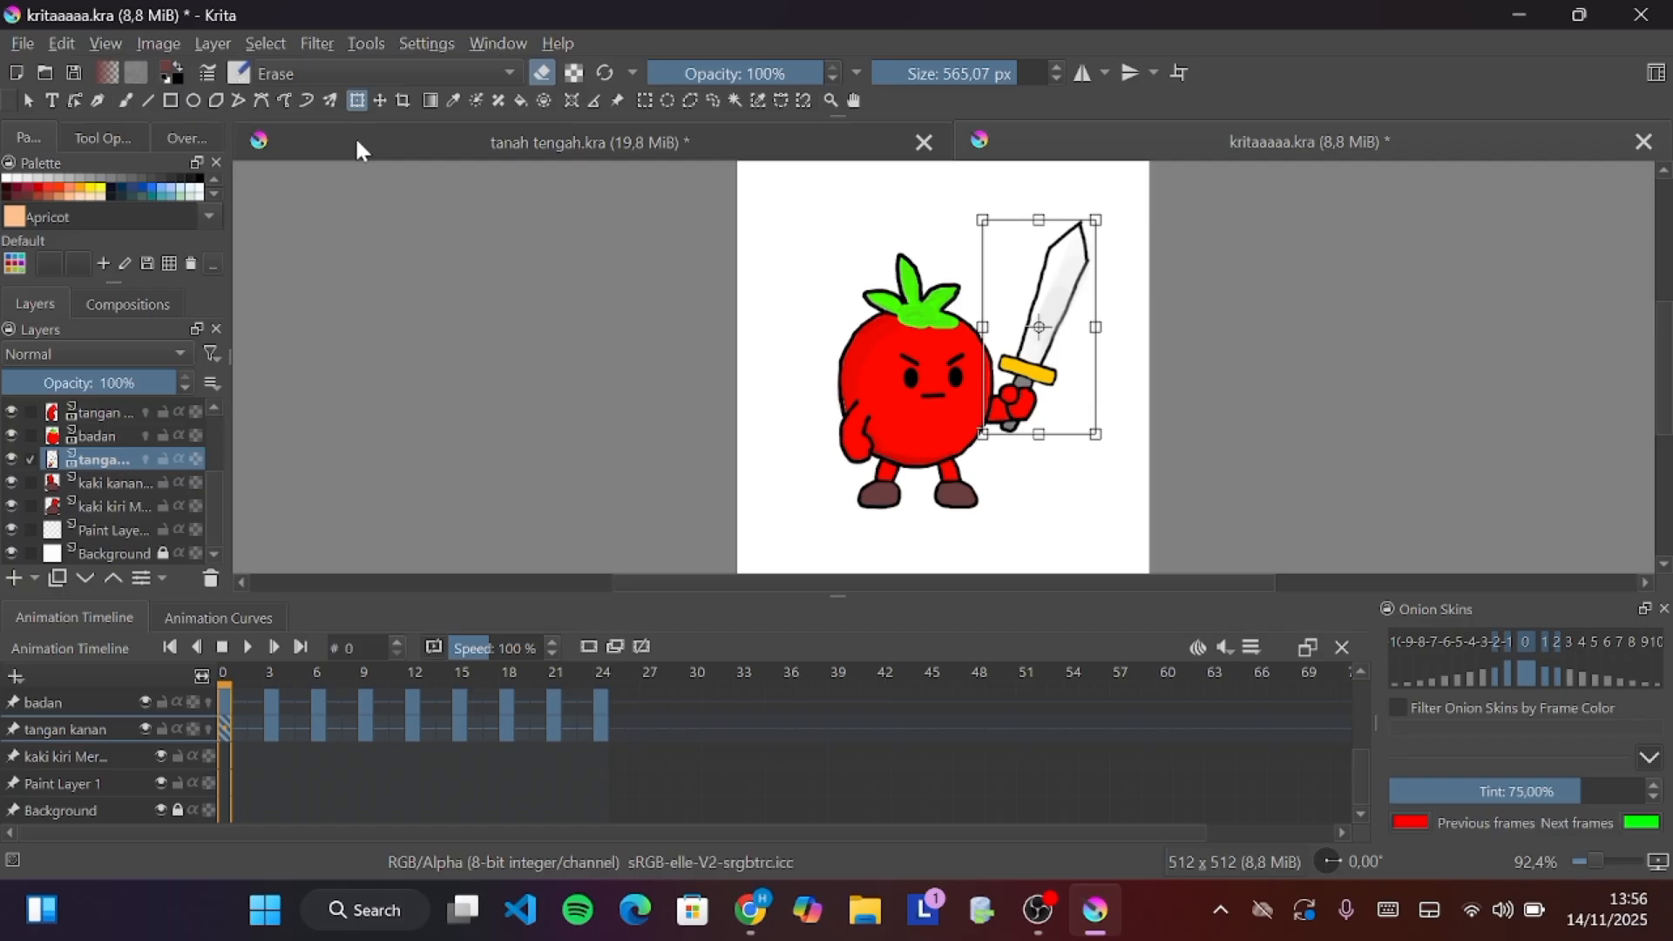
click(490, 45)
mouse_move(548, 131)
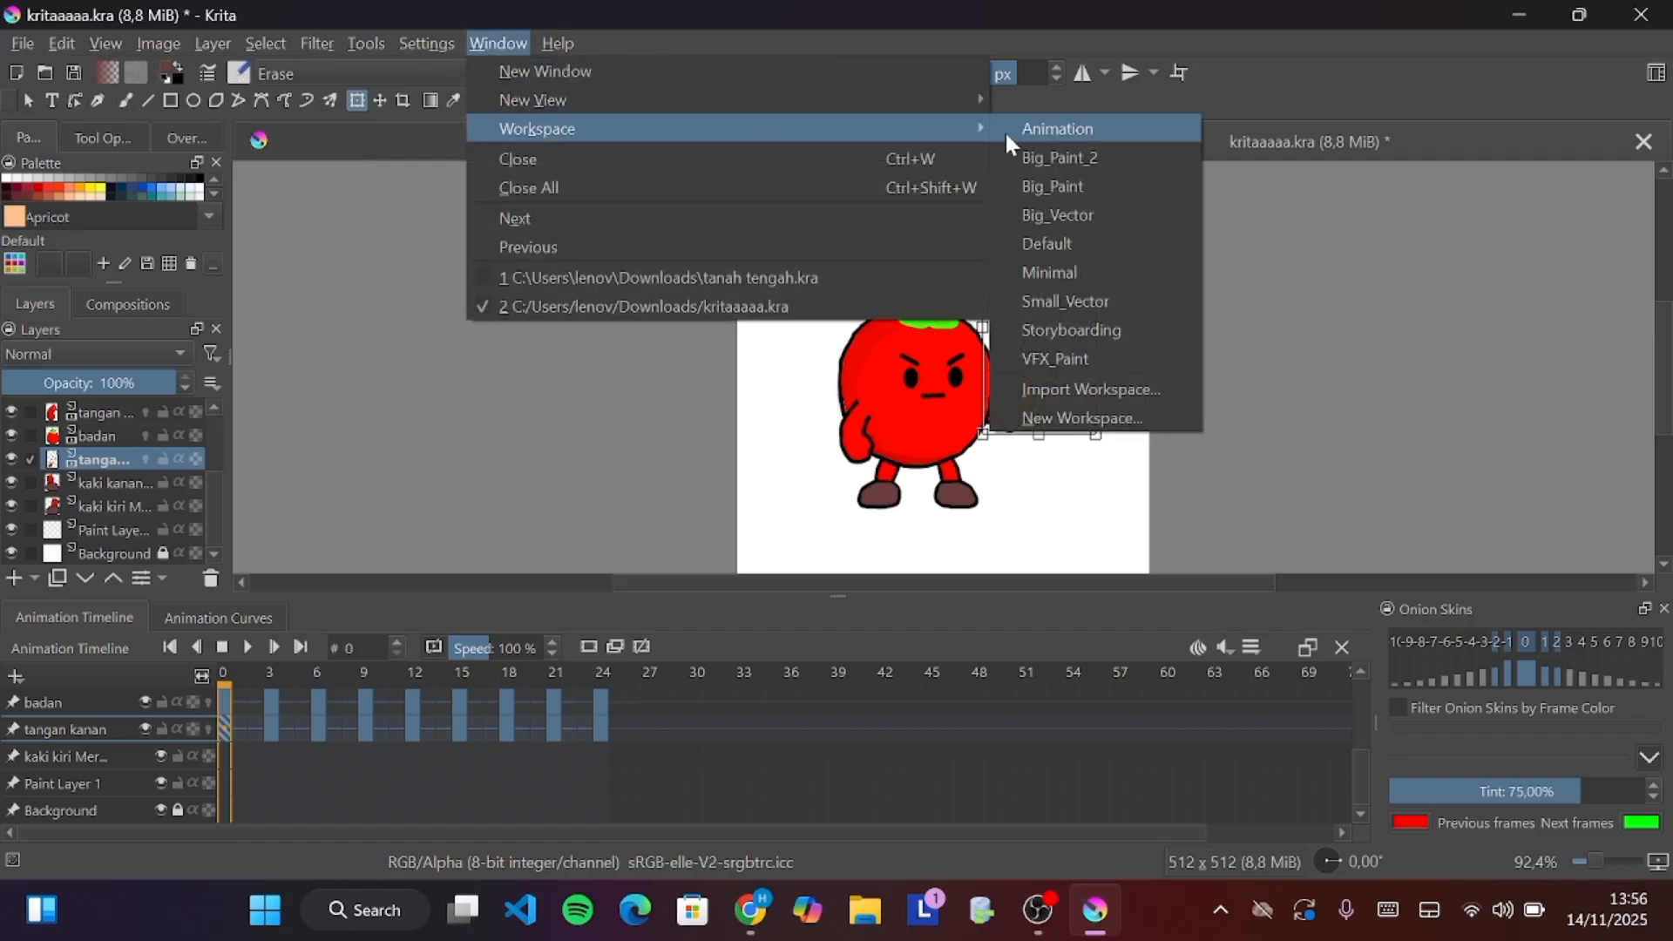
click(1050, 243)
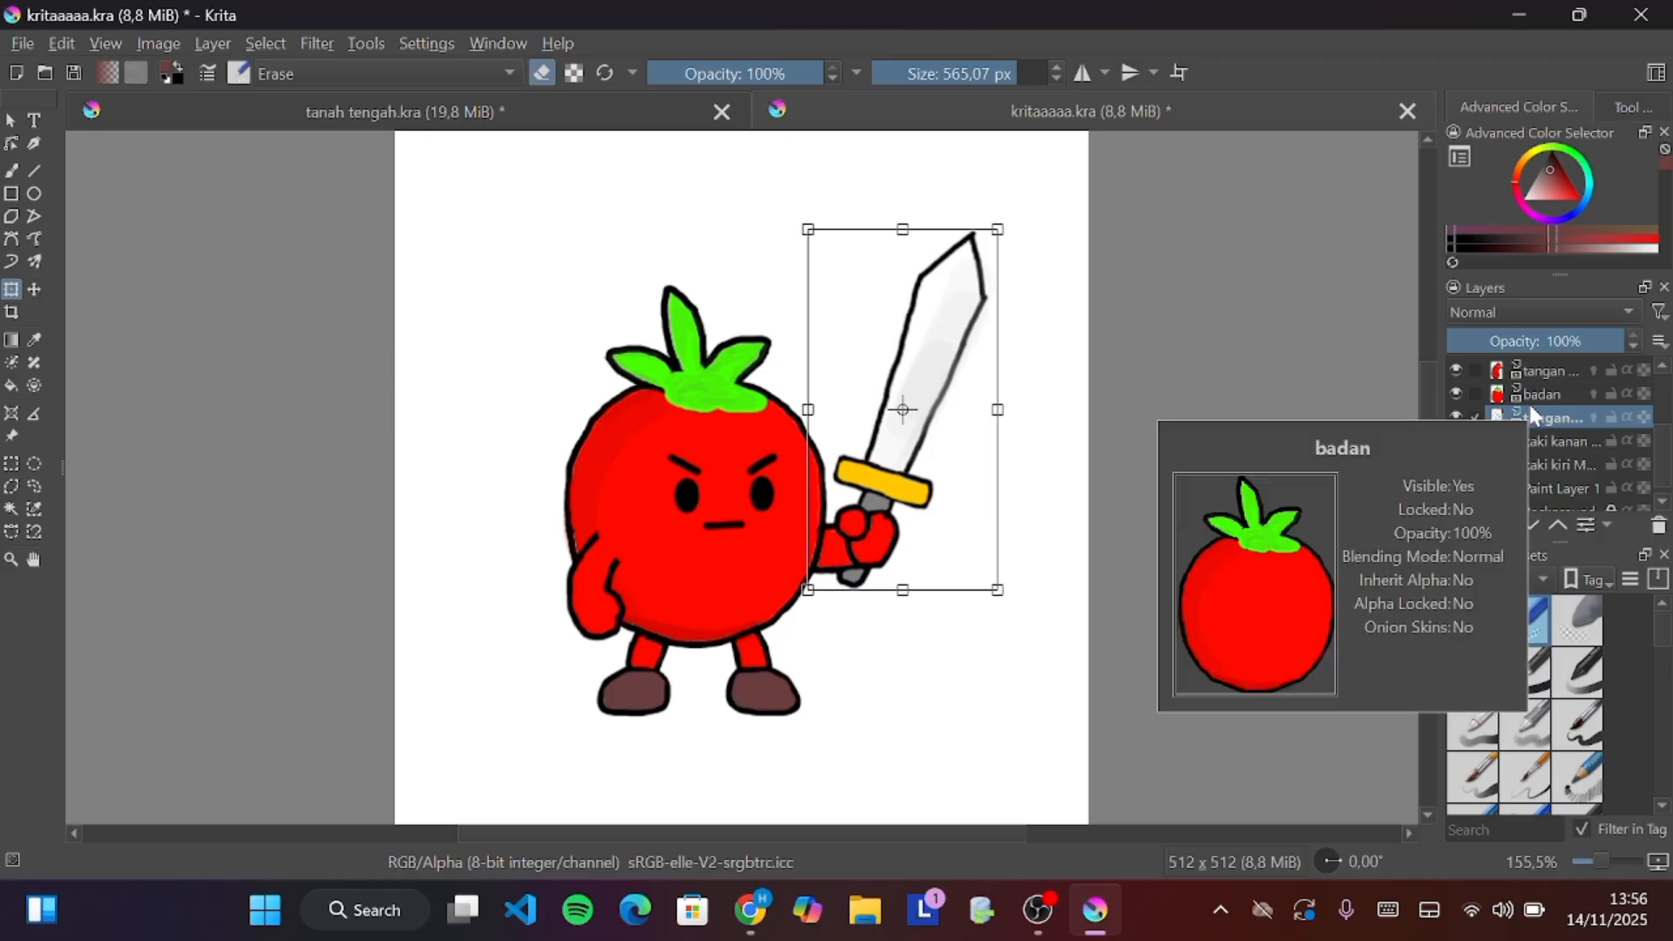
Switch to the Freehand Brush tool
scroll(1530, 407, down, 1)
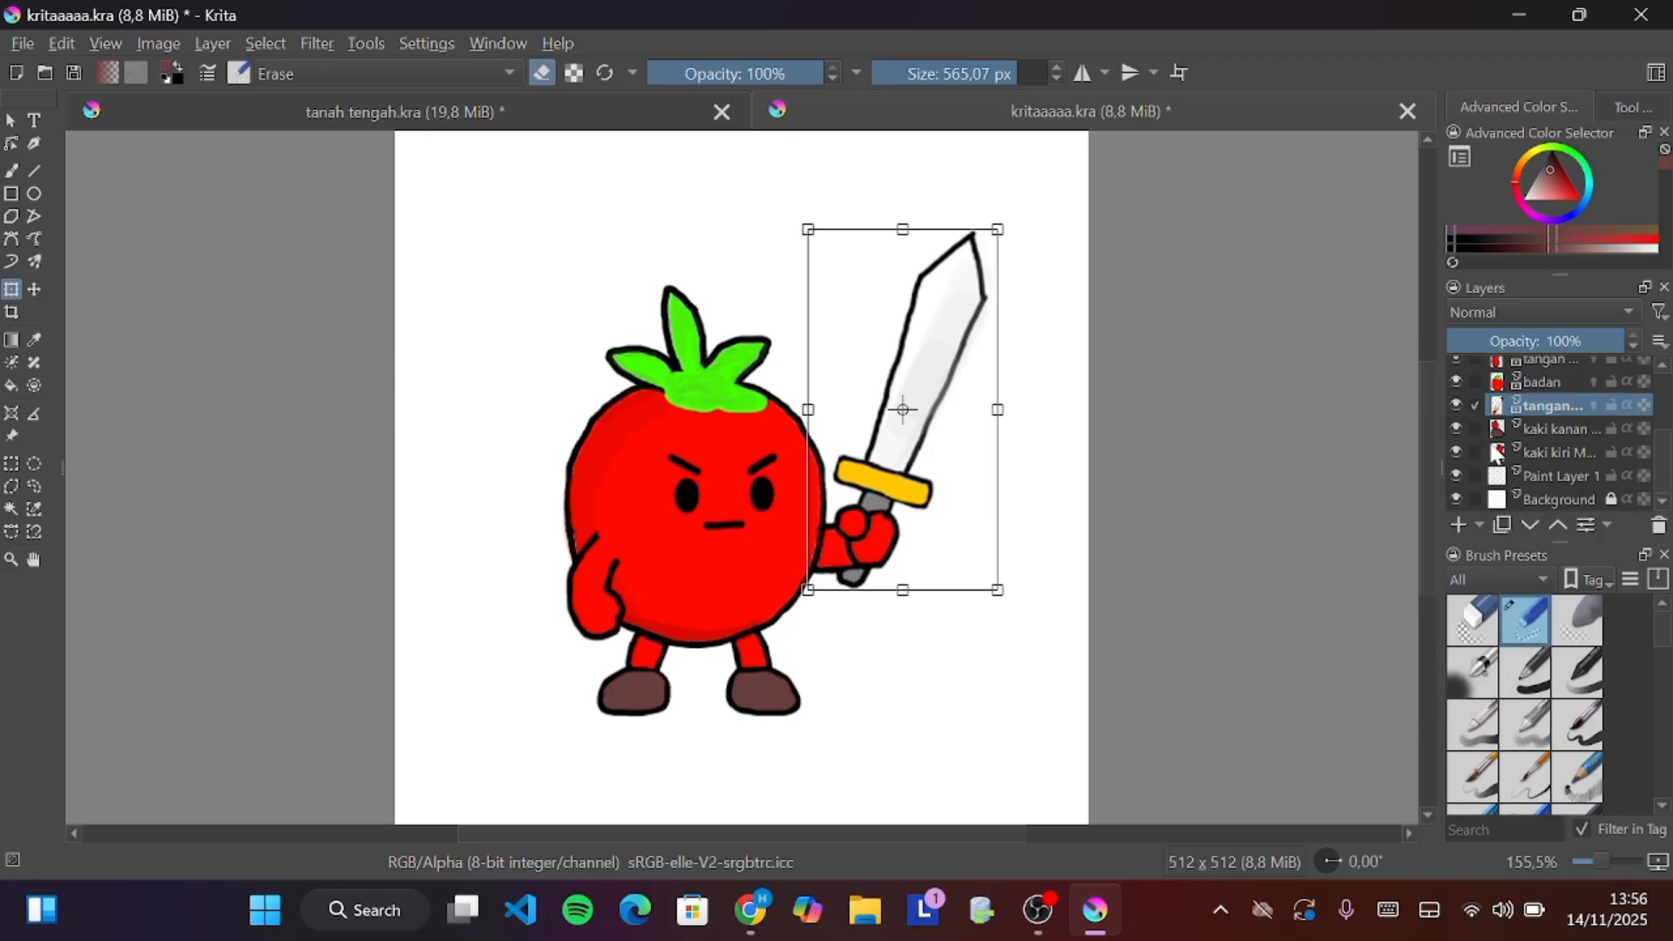
mouse_move(1497, 454)
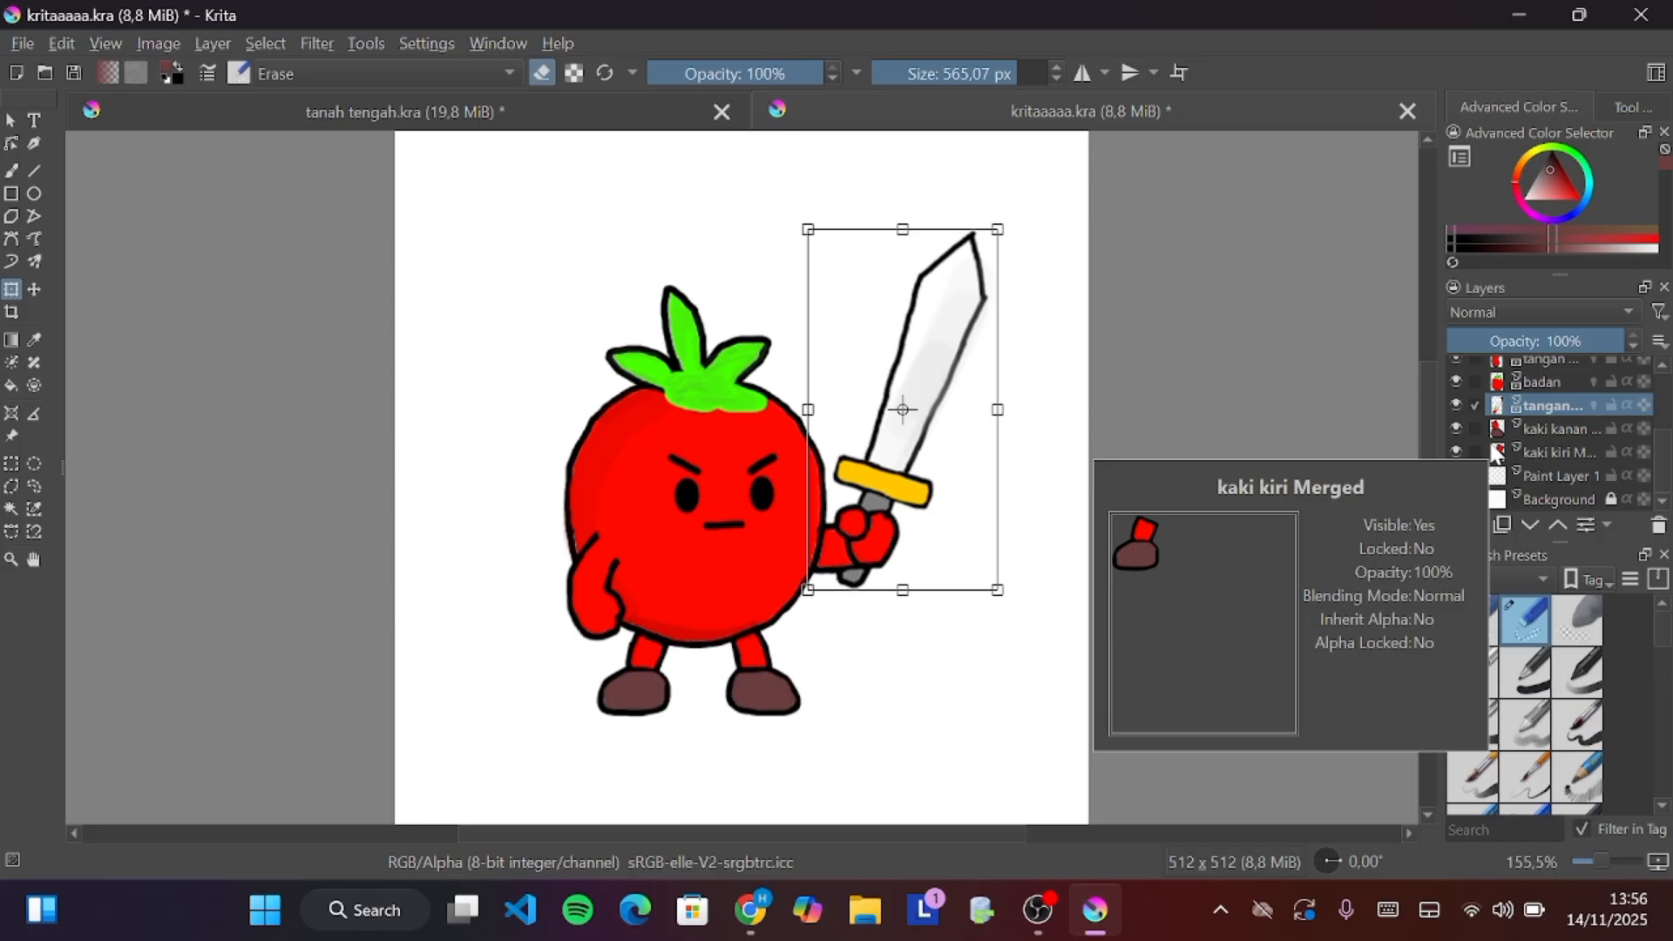
click(10, 174)
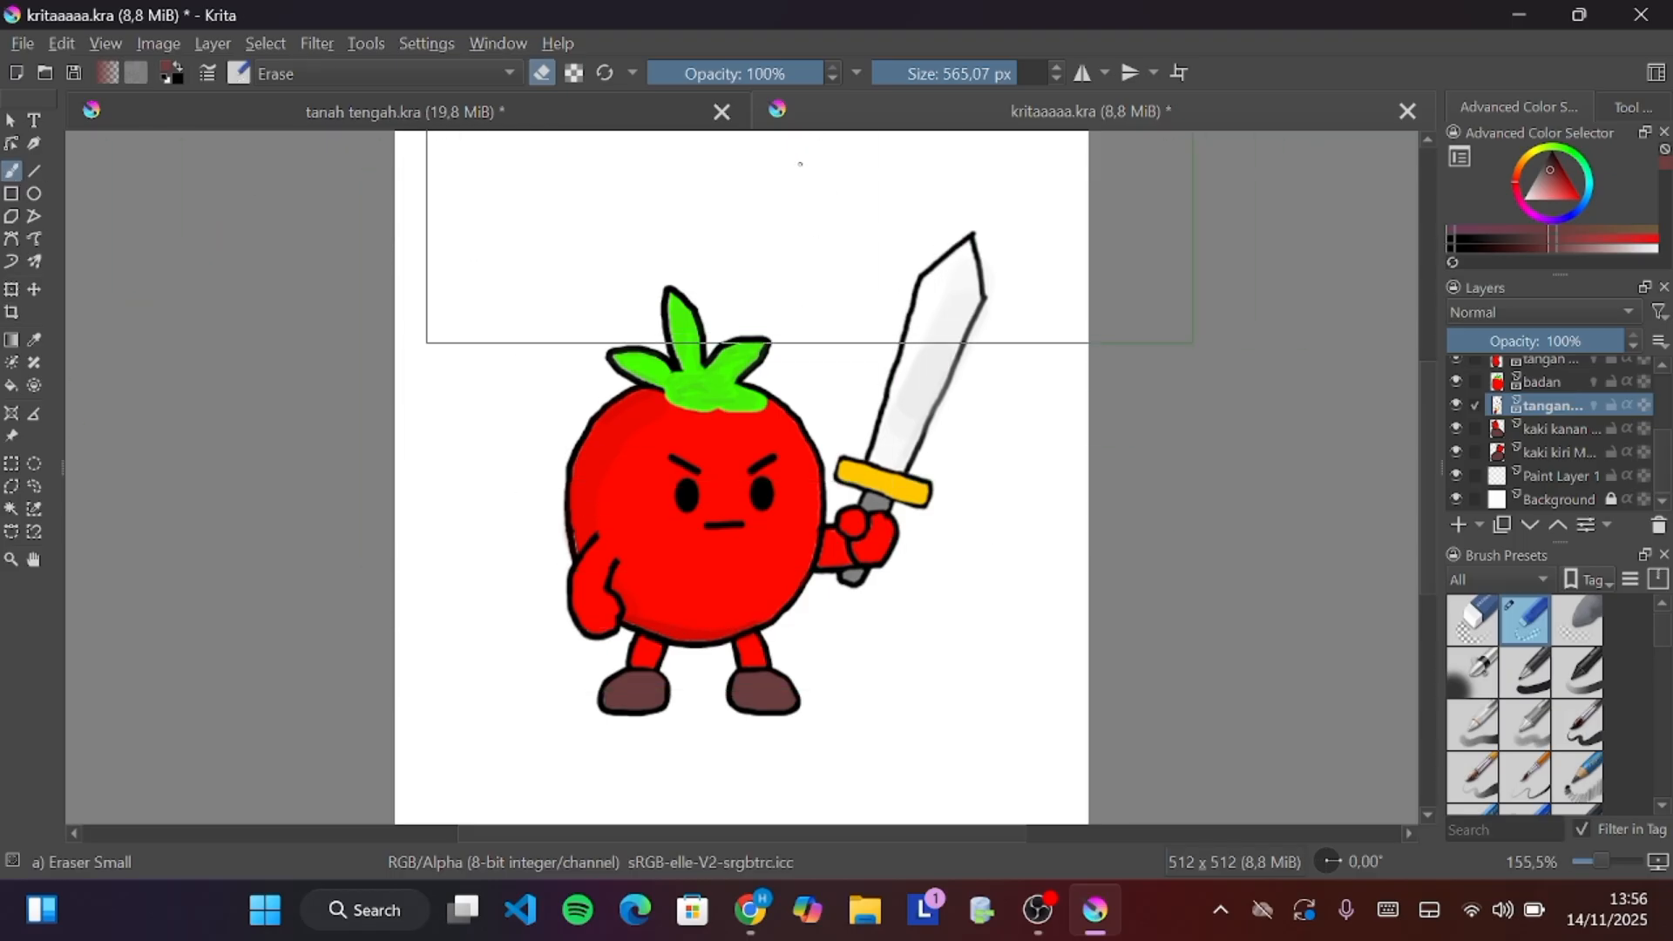
Pick the Pencil-2 brush preset from the popup palette, discarding a trial eraser stroke
drag(796, 161, 723, 197)
key(ctrl+z)
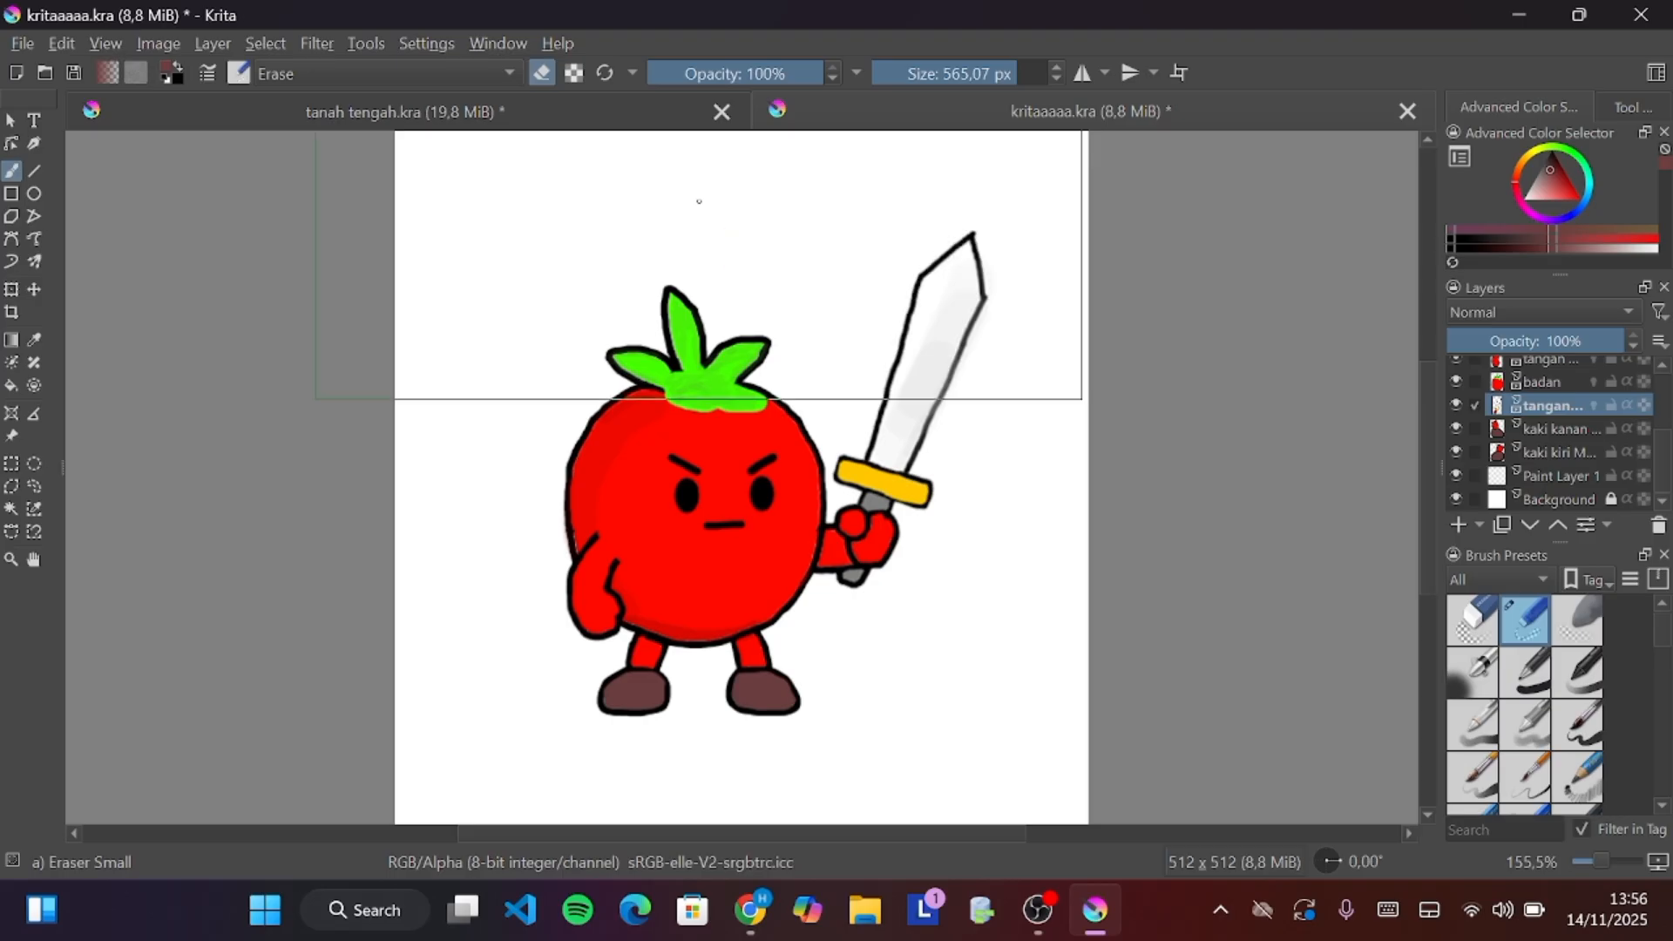
mouse_move(941, 73)
mouse_down()
mouse_move(858, 83)
mouse_move(896, 80)
mouse_up()
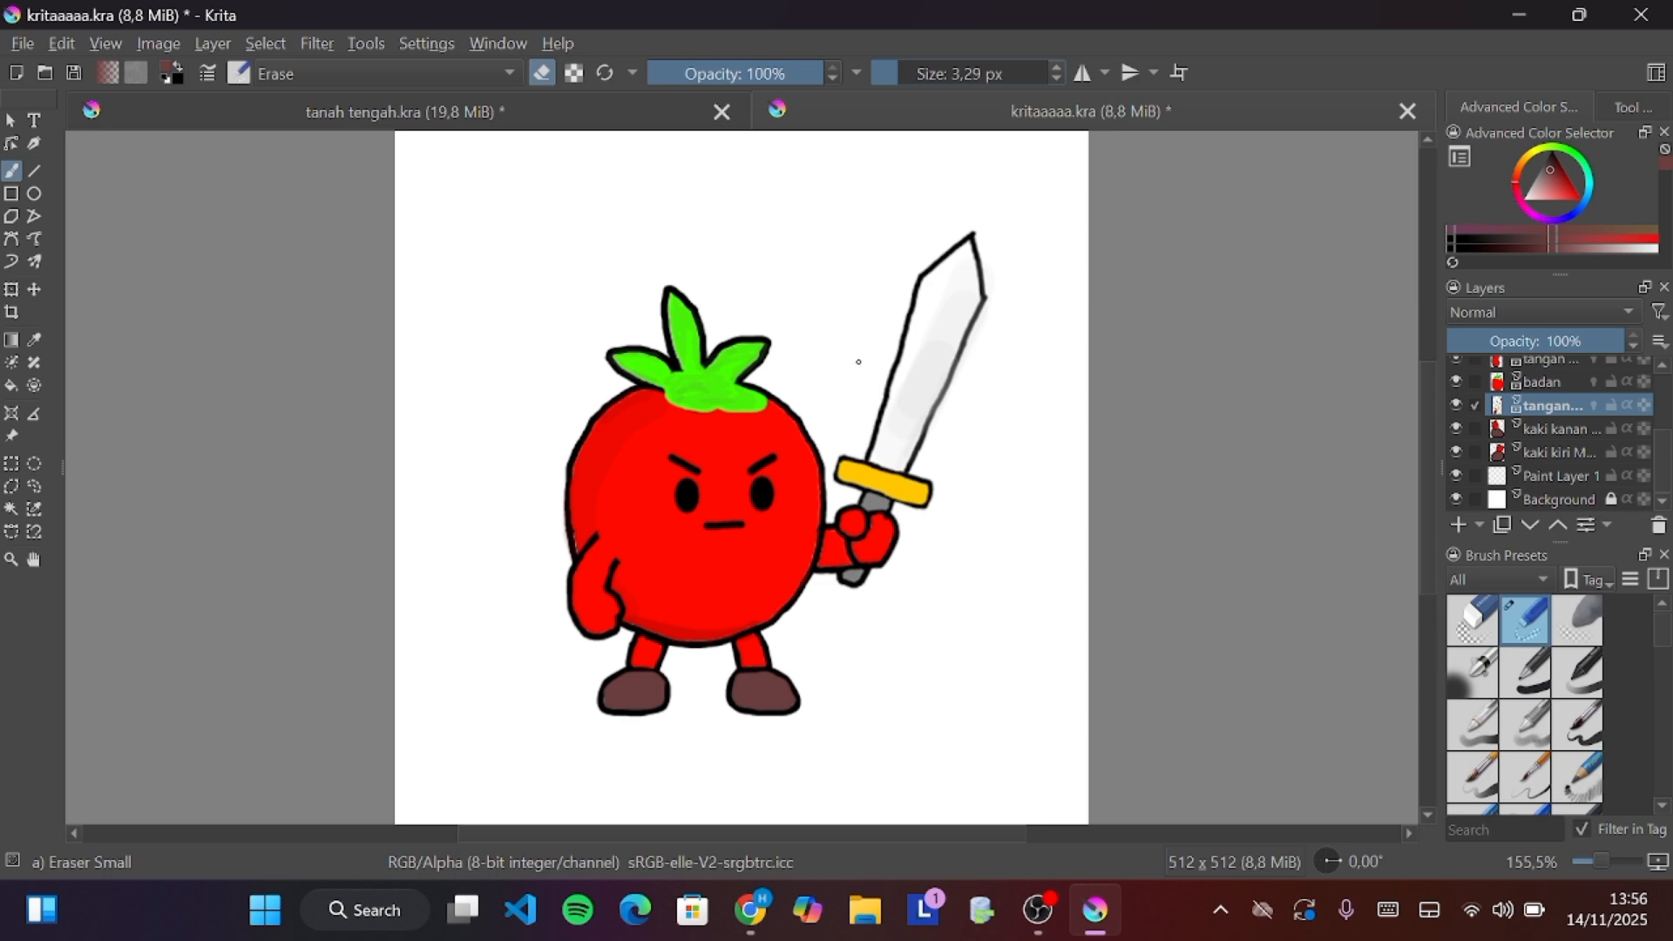
right_click(789, 329)
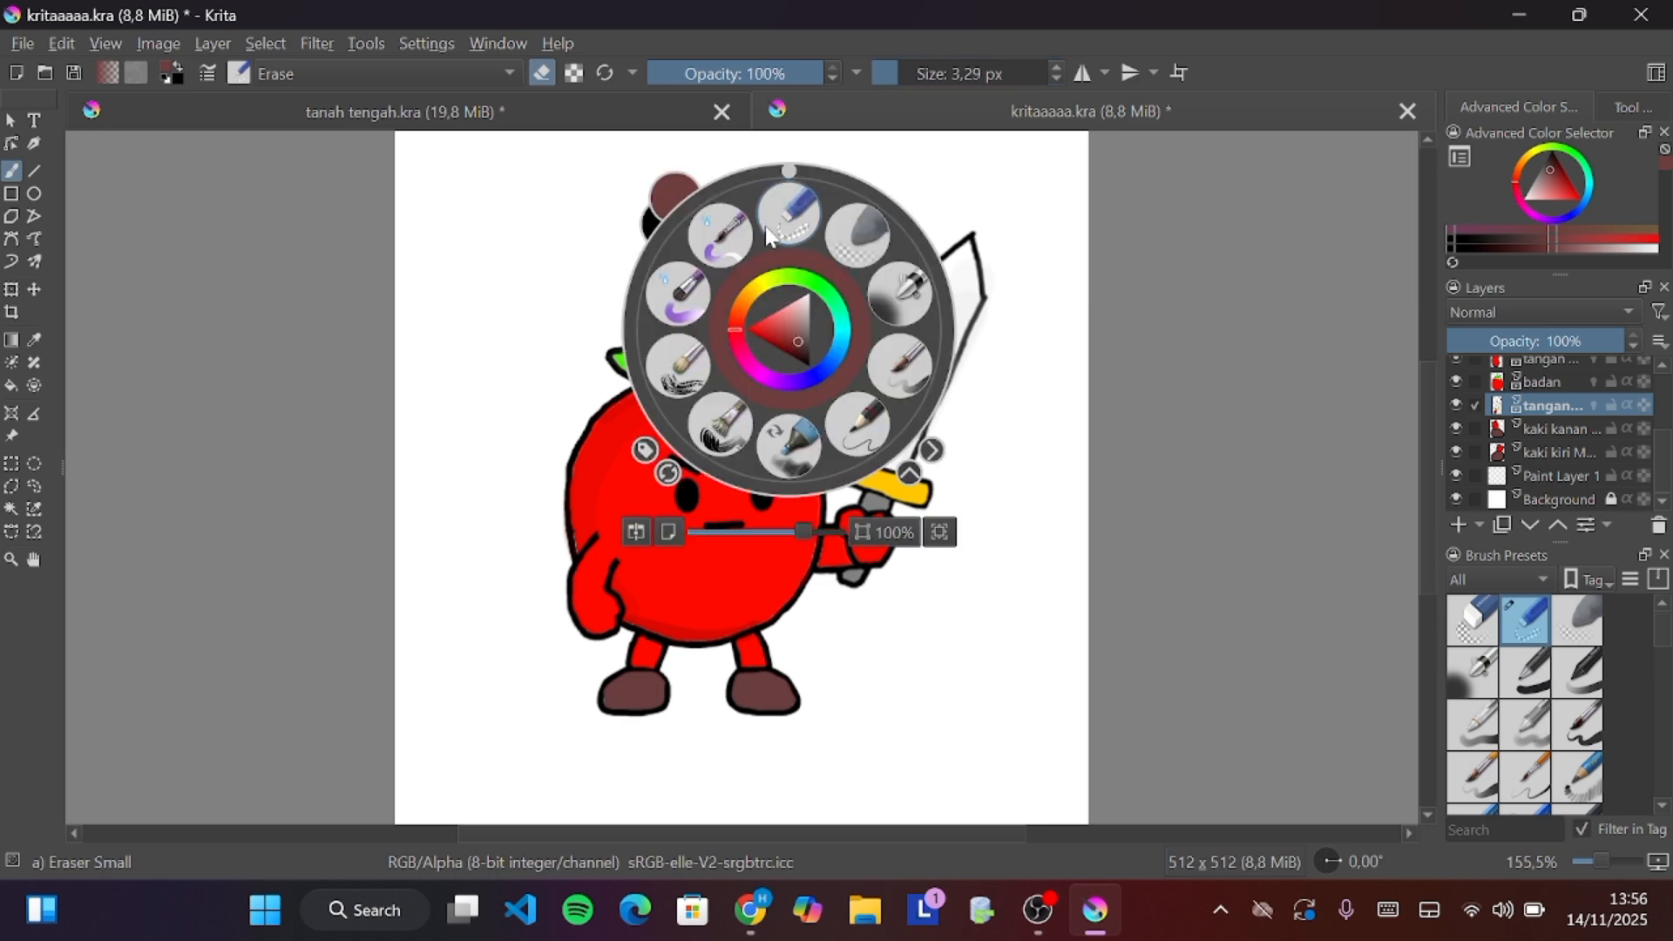
click(859, 427)
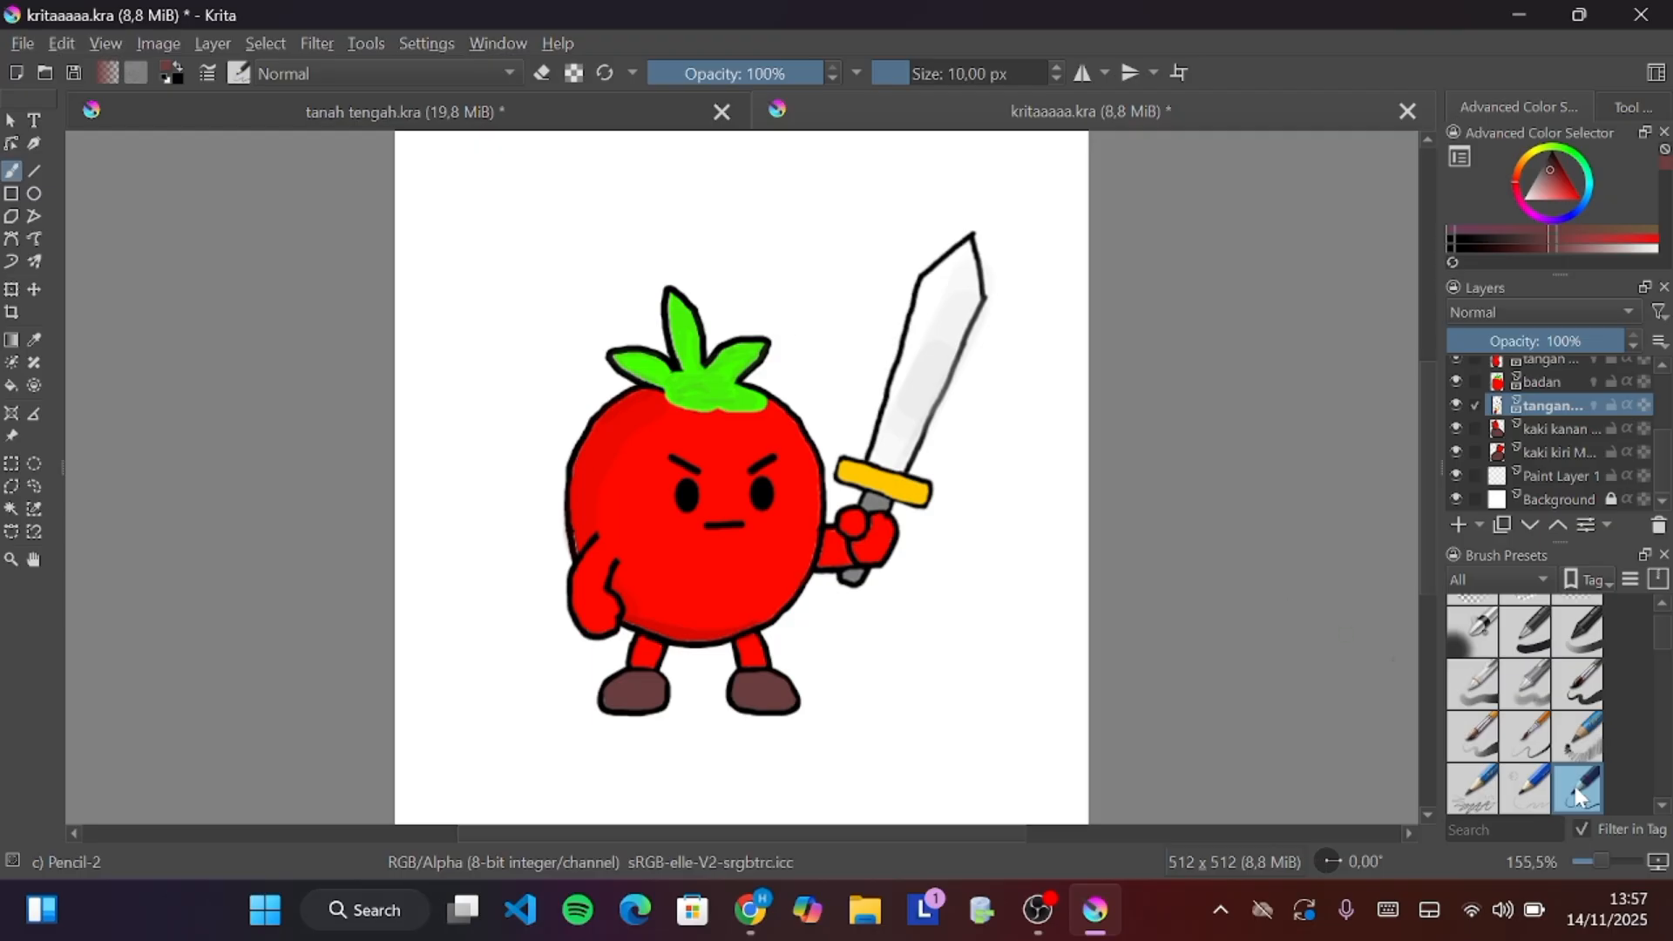
Browse the brush presets list
scroll(1512, 701, down, 5)
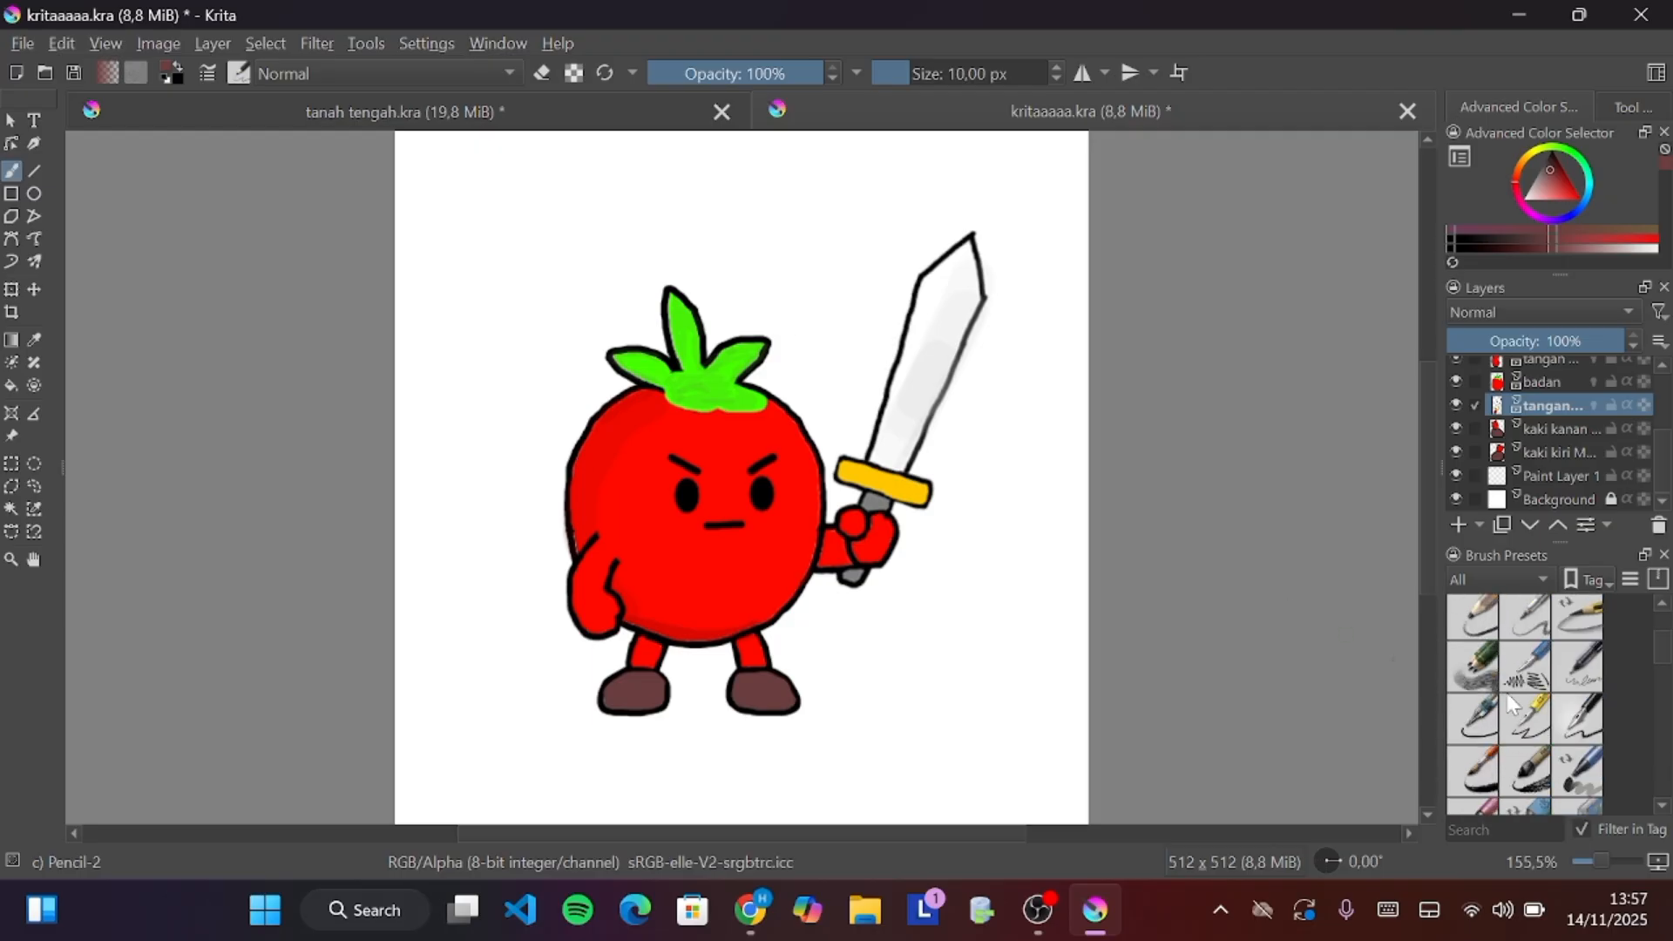
scroll(1511, 701, up, 7)
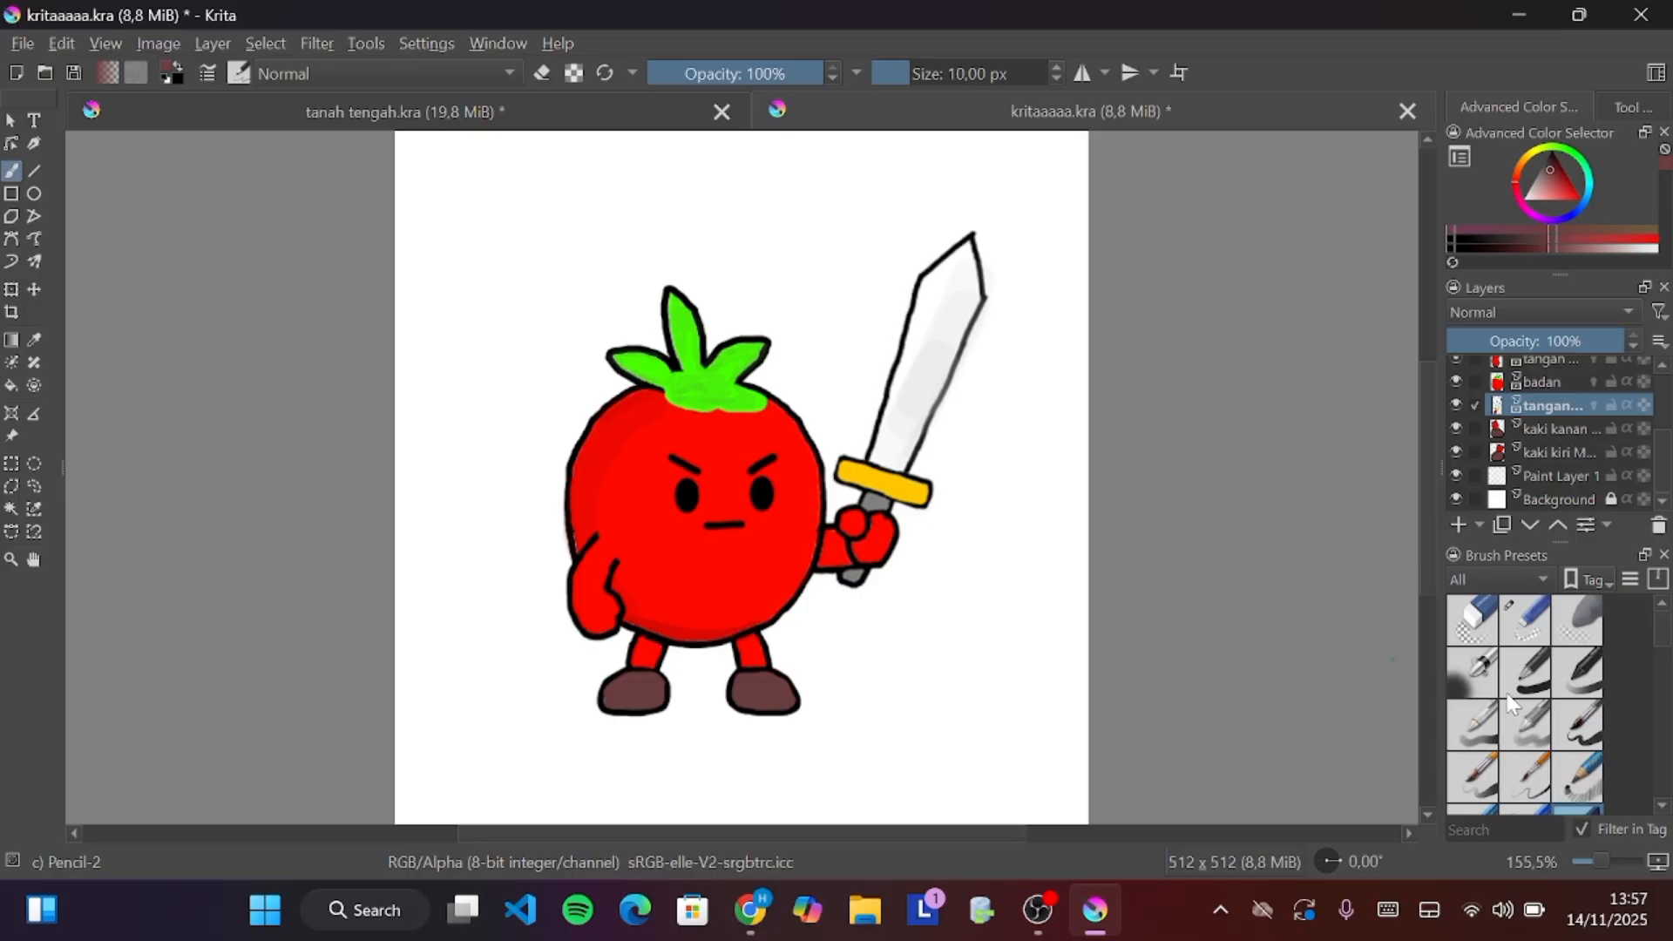
scroll(1511, 704, down, 2)
scroll(1512, 704, up, 2)
scroll(1511, 706, down, 5)
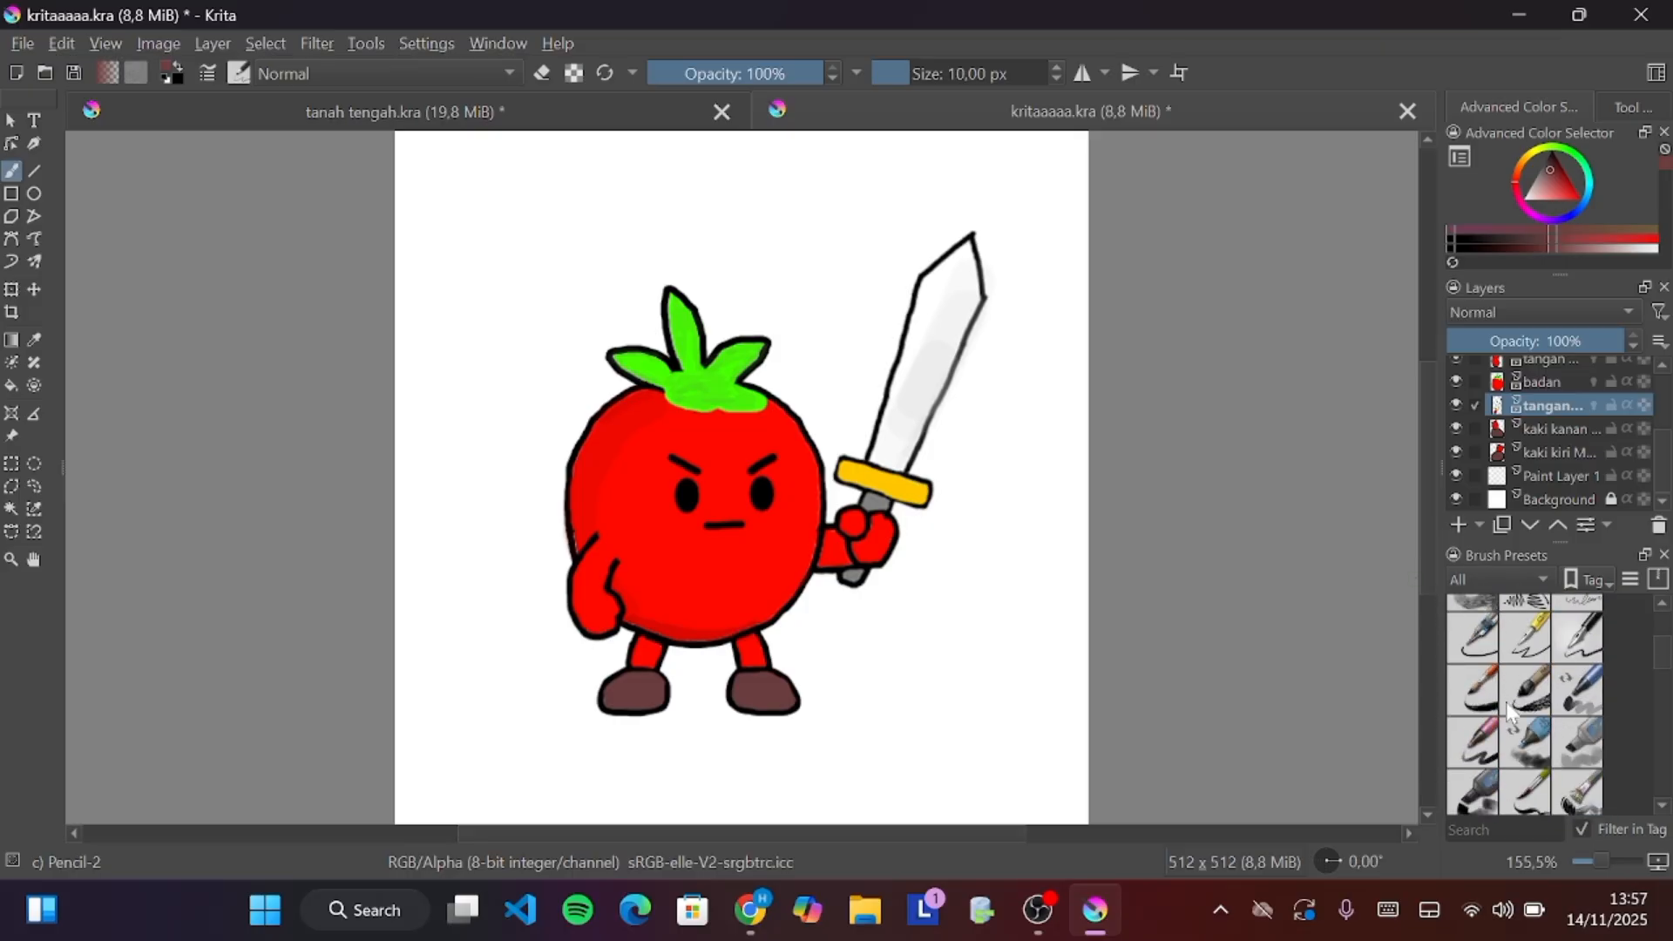
scroll(1507, 708, up, 3)
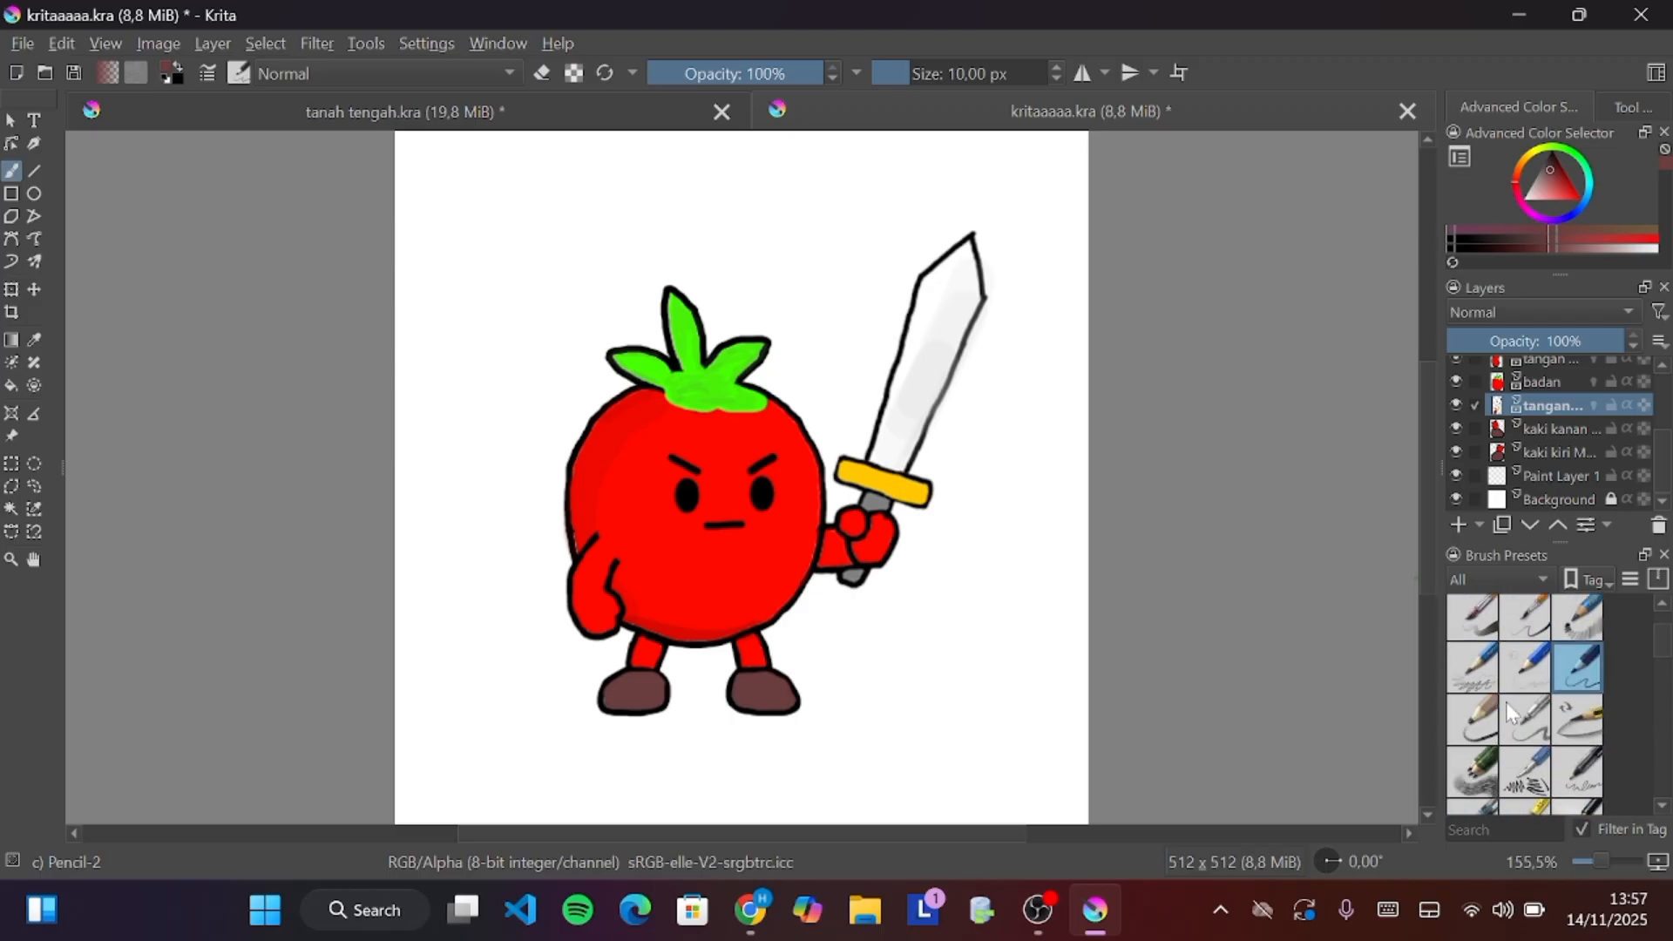
scroll(1506, 702, up, 2)
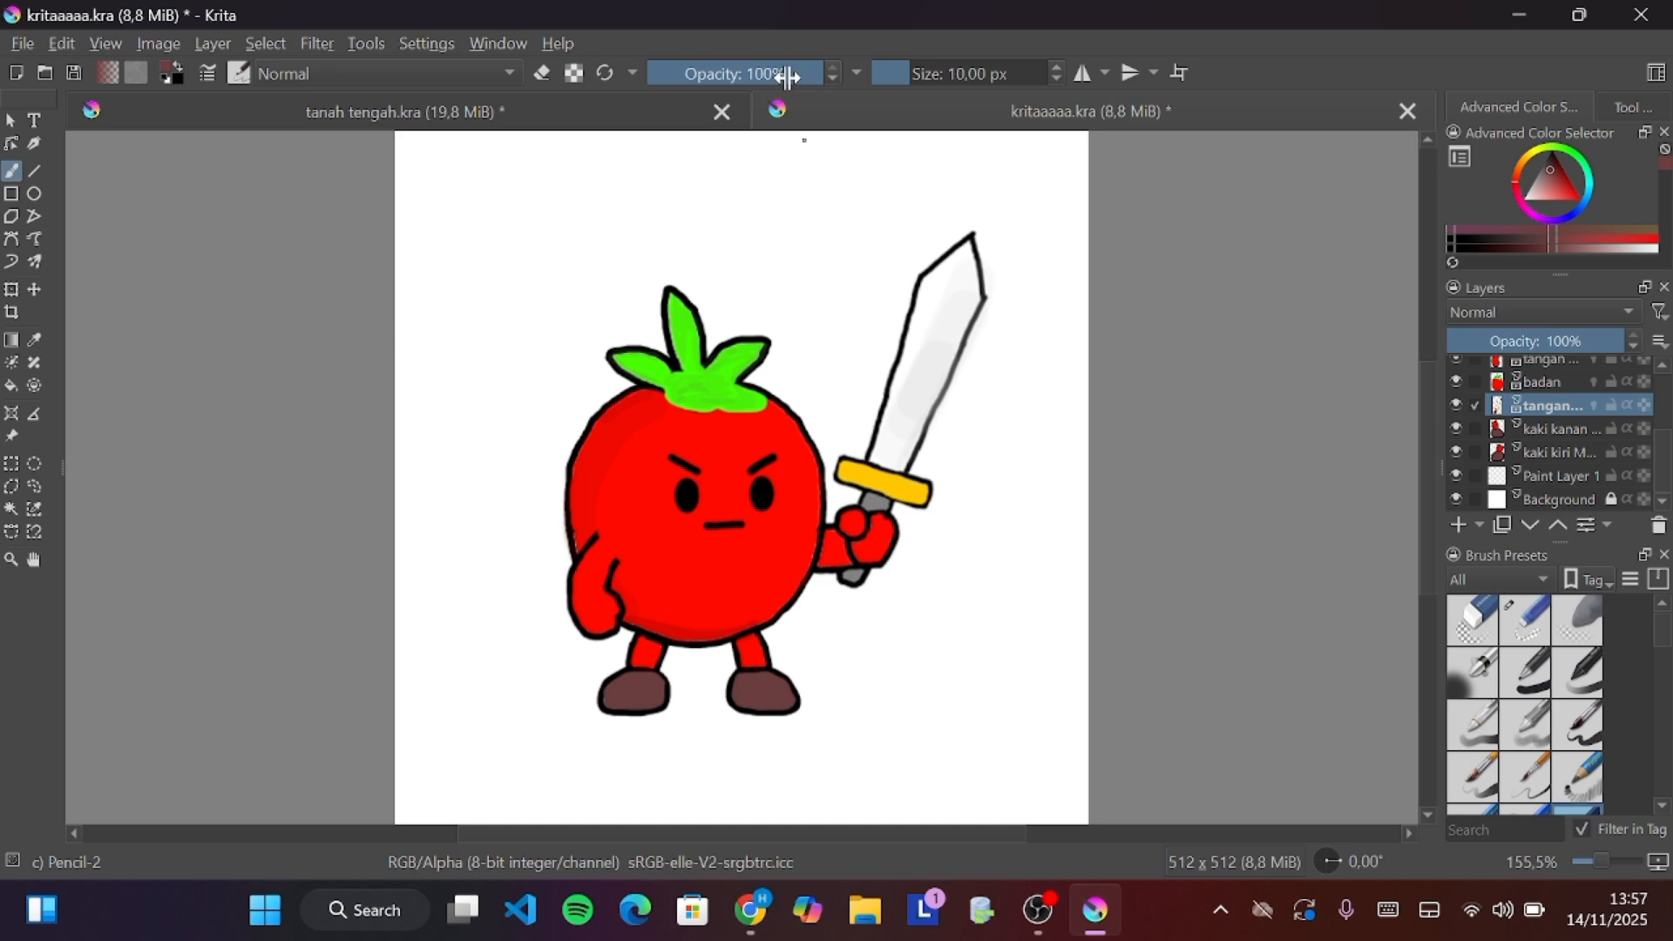
Try a test stroke at 25% brush opacity, sample a colour from the canvas, and undo the stroke
drag(788, 77, 691, 97)
mouse_move(491, 256)
mouse_down()
mouse_move(510, 318)
mouse_move(477, 377)
mouse_up()
key(ctrl)
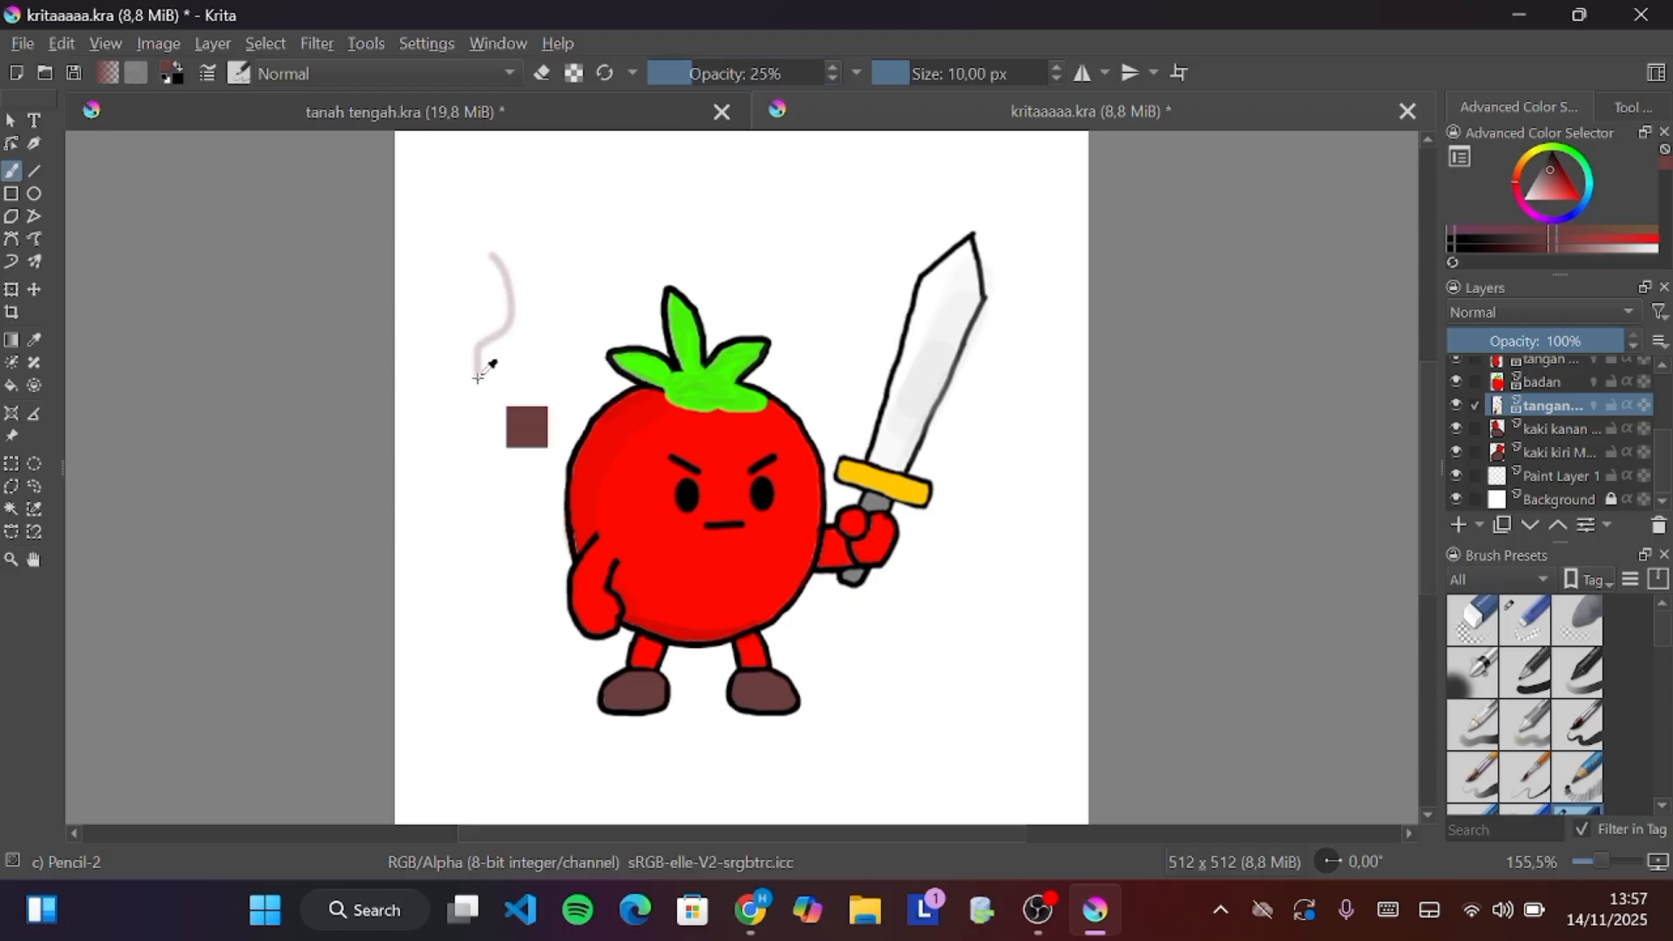
ctrl+click(477, 377)
key(ctrl+z)
Try test strokes at about 14% and 30% brush opacity, undoing each one
drag(698, 75, 674, 74)
drag(488, 254, 490, 305)
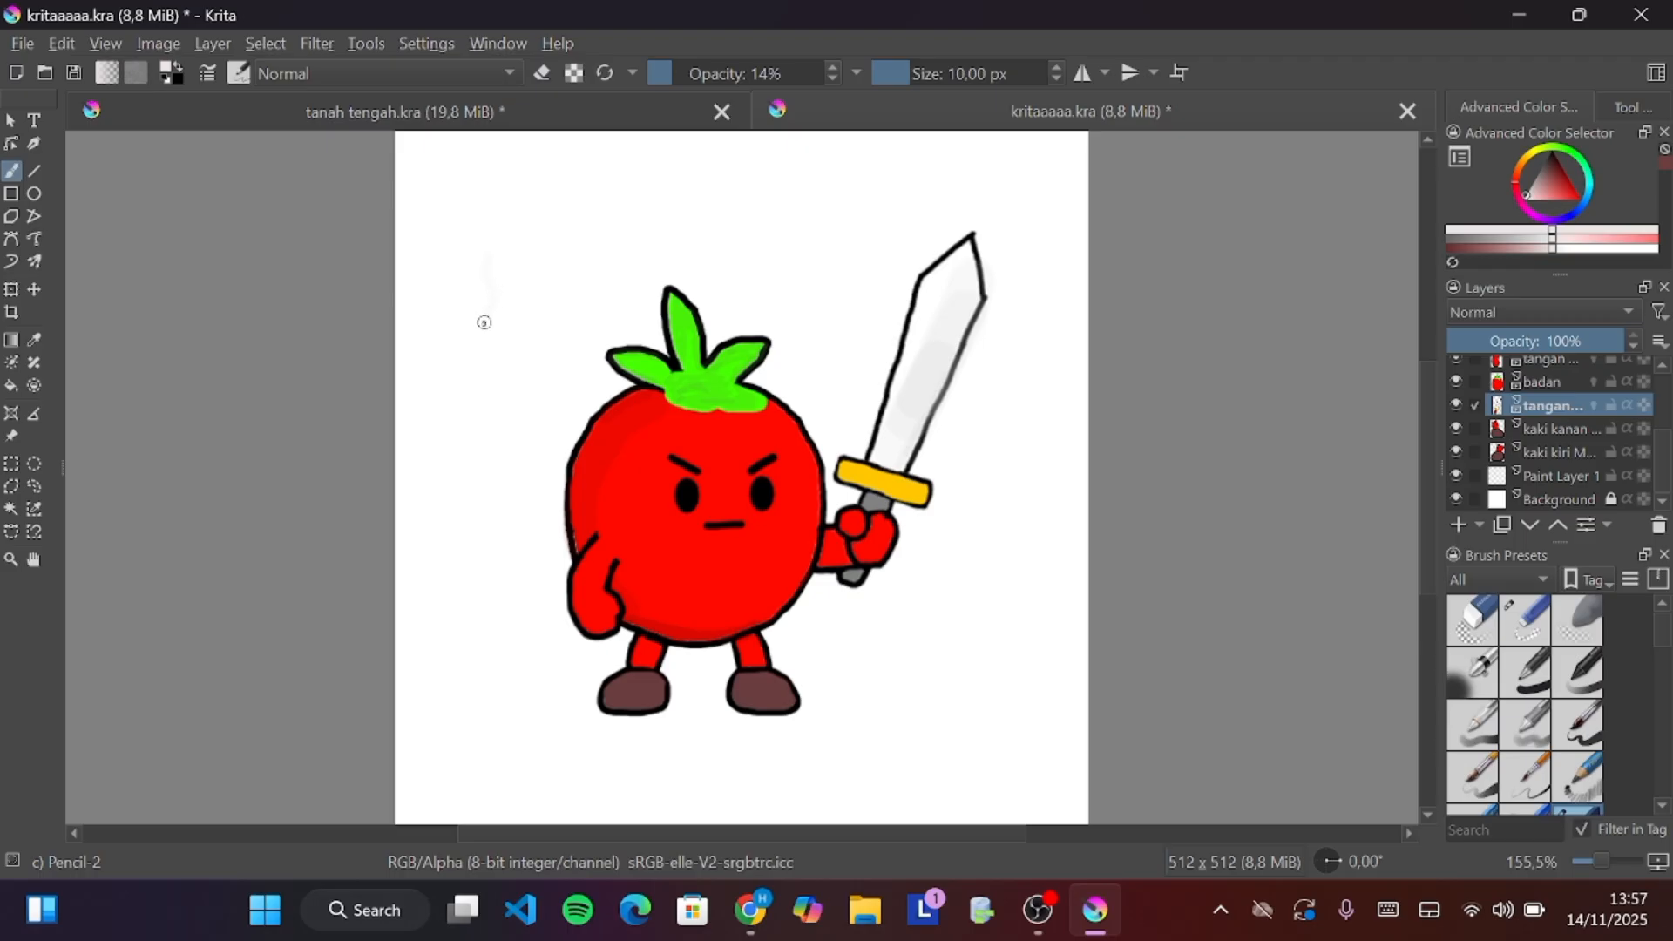
key(ctrl+z)
click(686, 73)
drag(507, 276, 517, 368)
key(ctrl+z)
click(691, 71)
drag(605, 192, 553, 265)
key(ctrl+z)
Try further test strokes at 40% brush opacity, undoing each one
click(688, 71)
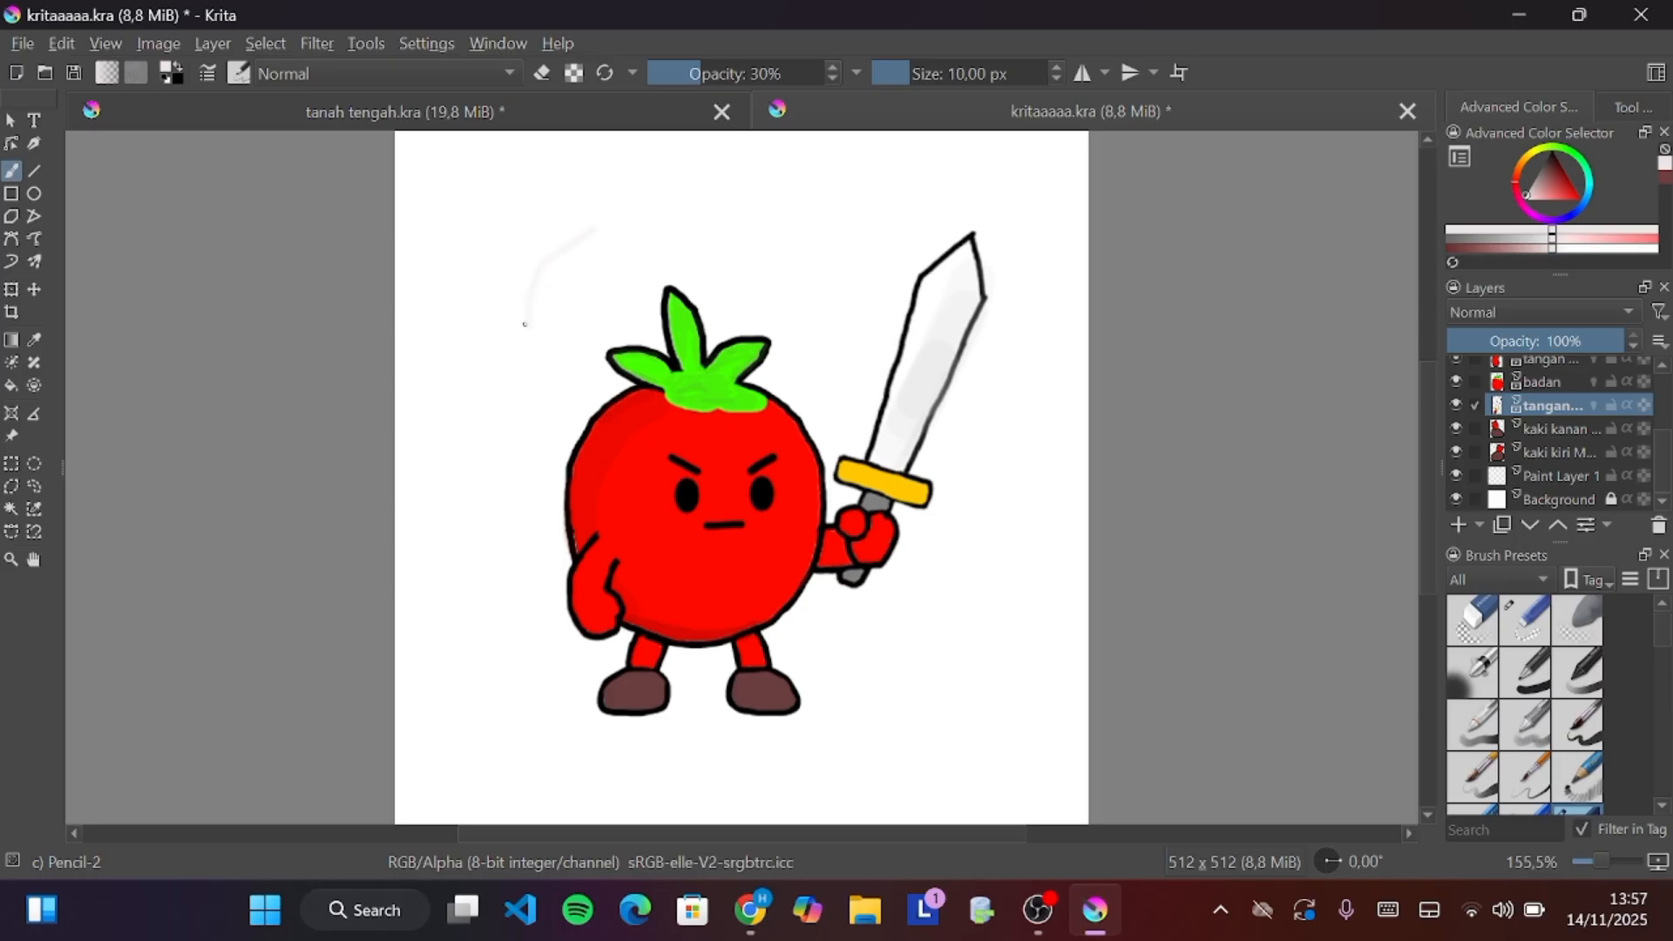
click(712, 73)
mouse_move(614, 223)
mouse_down()
mouse_move(538, 283)
mouse_move(529, 385)
mouse_up()
key(ctrl+z)
click(717, 74)
key(ctrl)
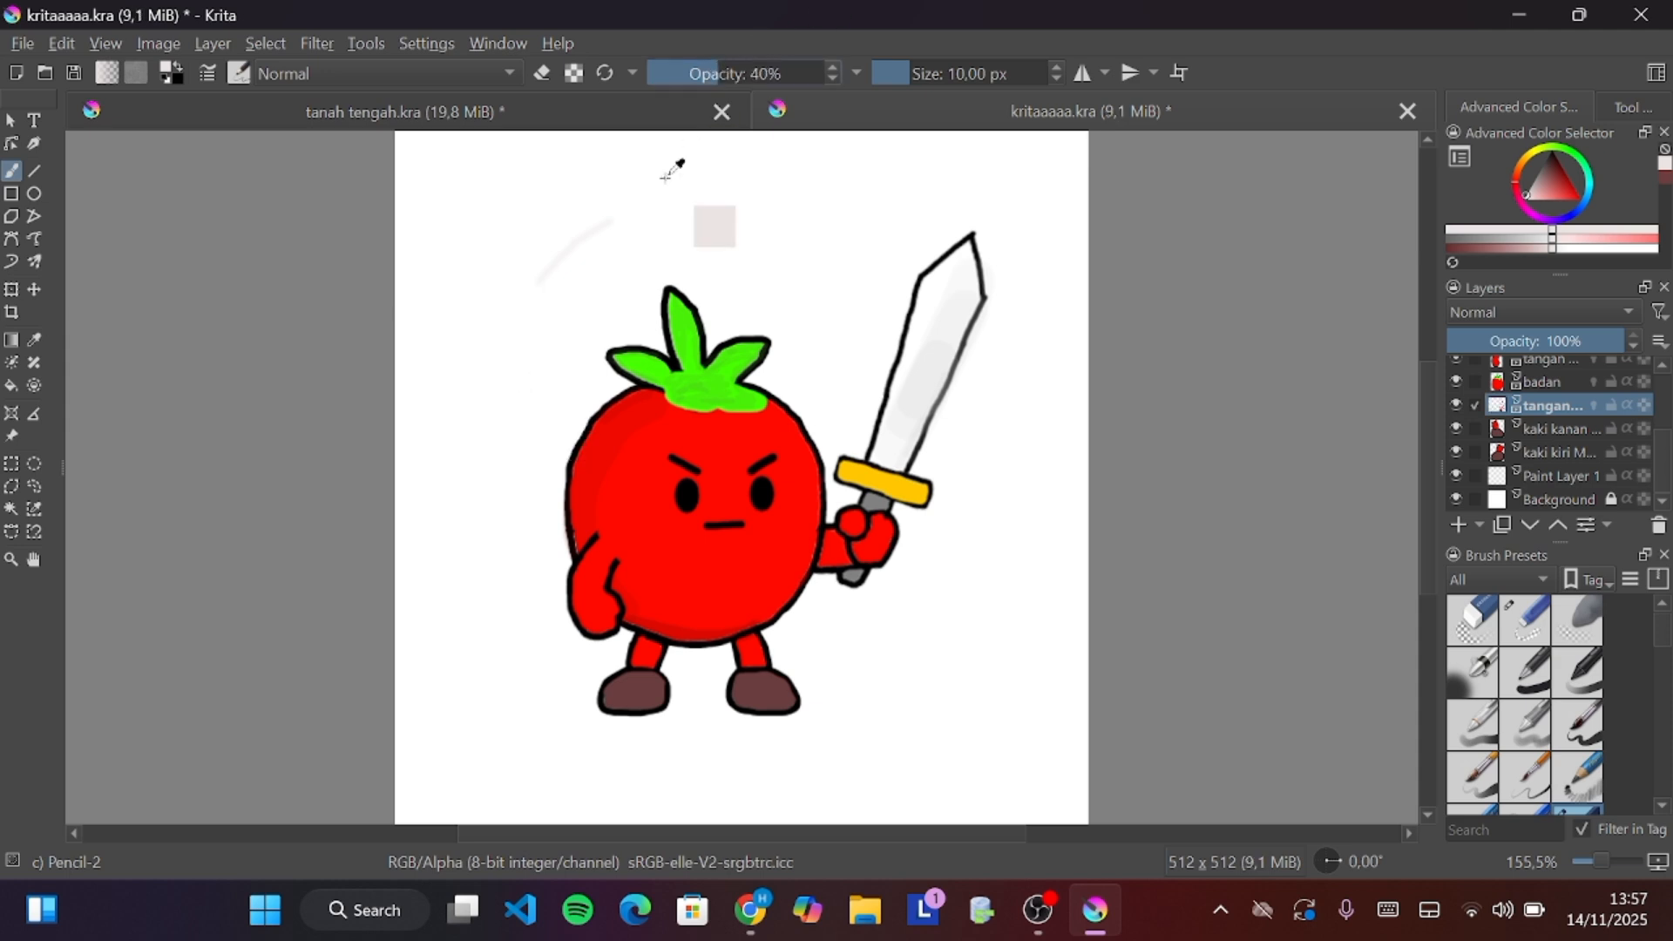
key(ctrl+z)
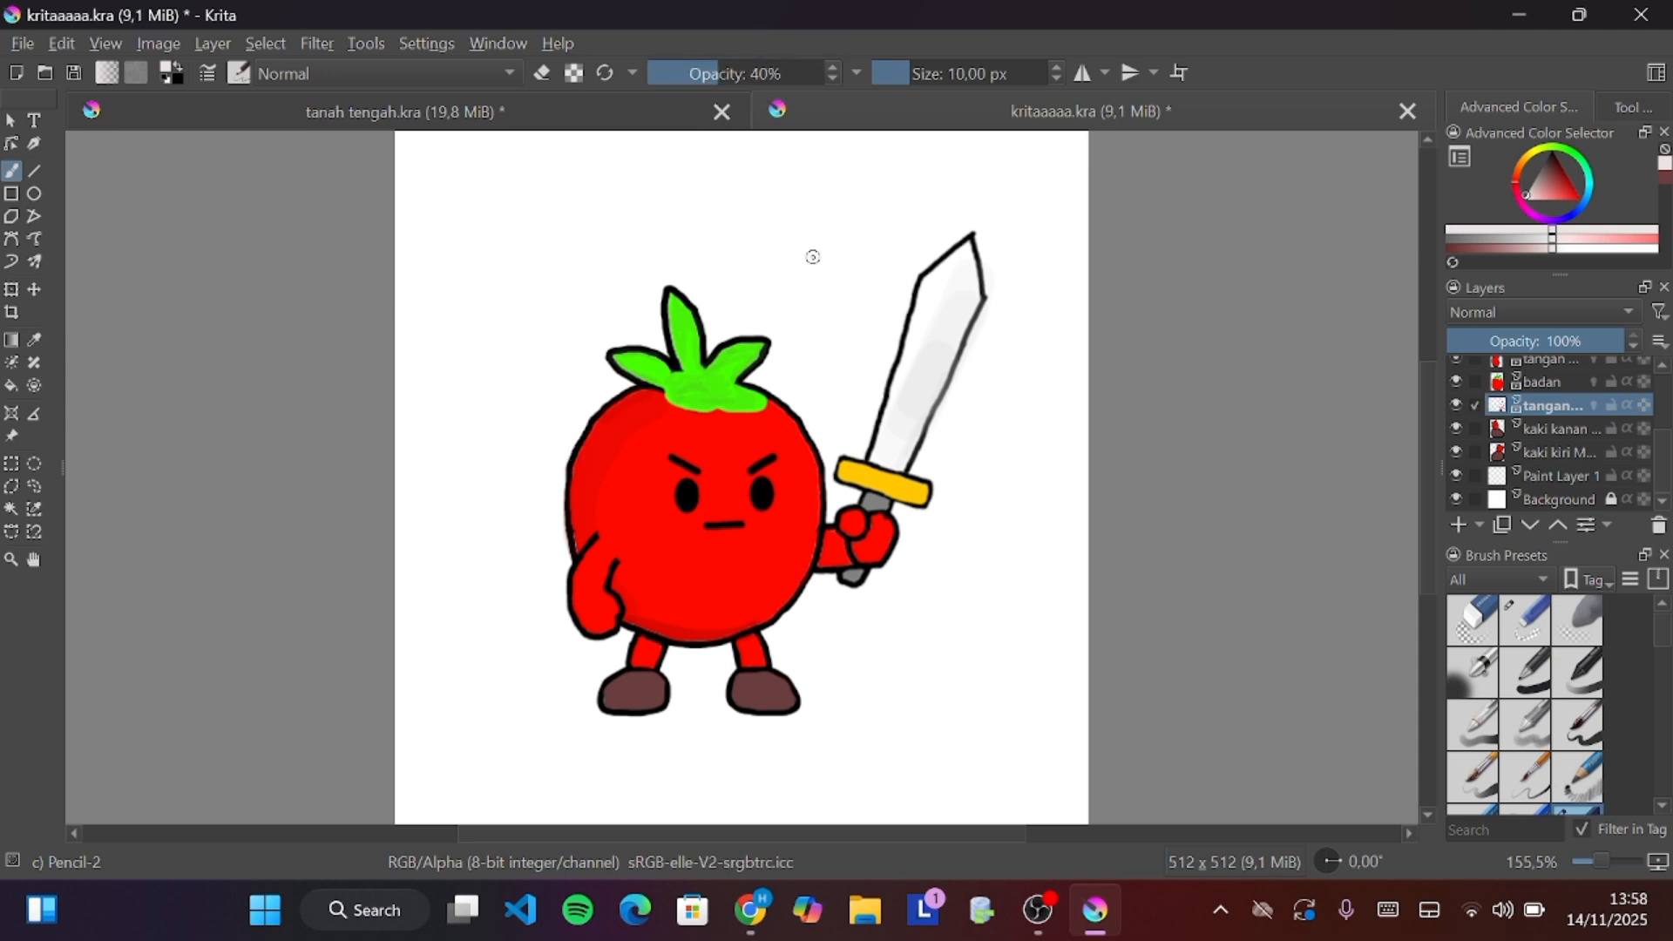
drag(596, 247, 523, 394)
key(ctrl+z)
Set the brush opacity to 50%
click(729, 75)
click(765, 75)
text(50)
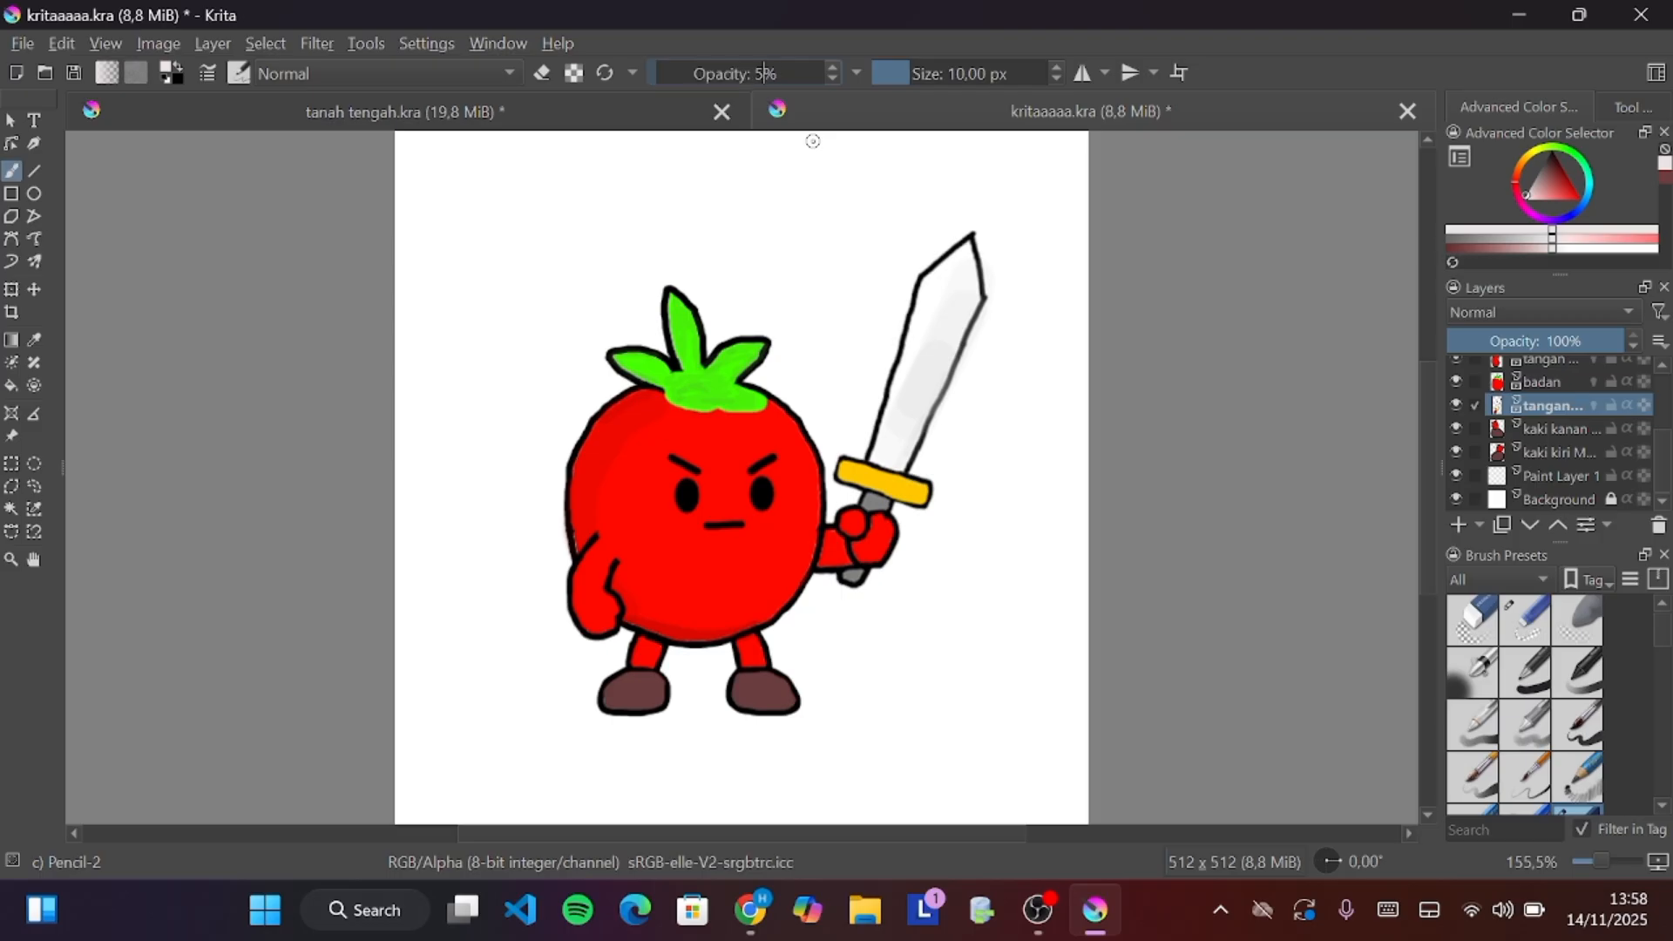
key(Return)
Try a test stroke at 50% opacity and undo it
mouse_move(580, 252)
mouse_down()
mouse_move(496, 436)
mouse_move(506, 378)
mouse_move(486, 294)
mouse_move(471, 463)
mouse_up()
ctrl+click(475, 467)
key(ctrl+z)
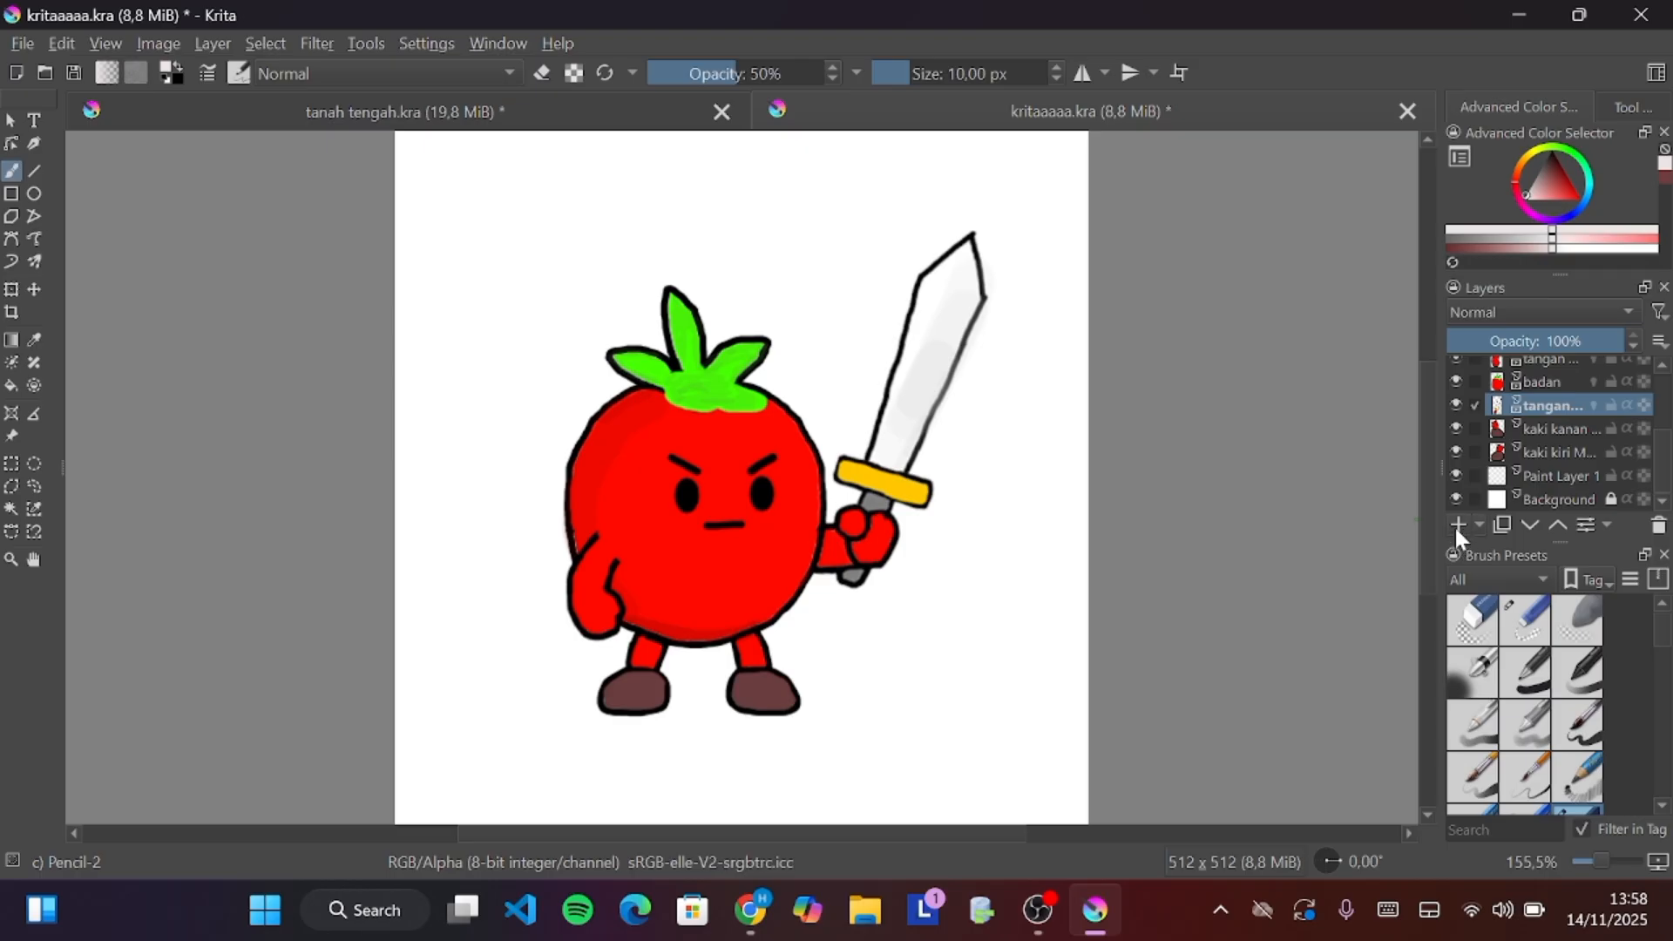
Select the mata kiri layer in the layer stack
click(1477, 524)
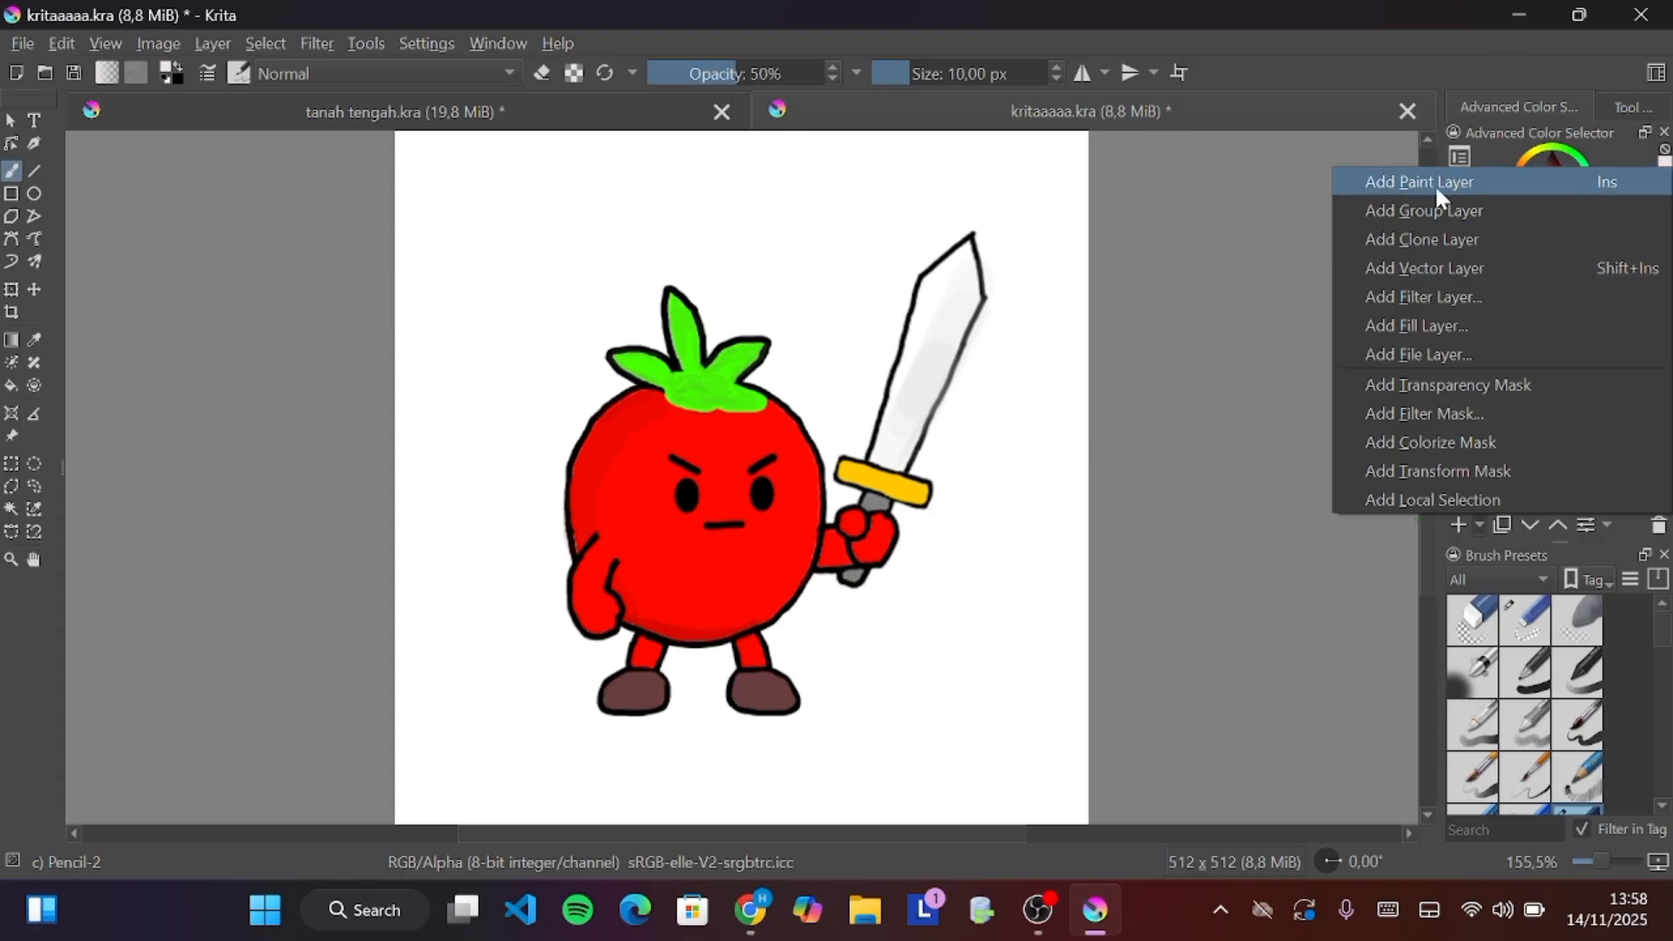
click(1464, 545)
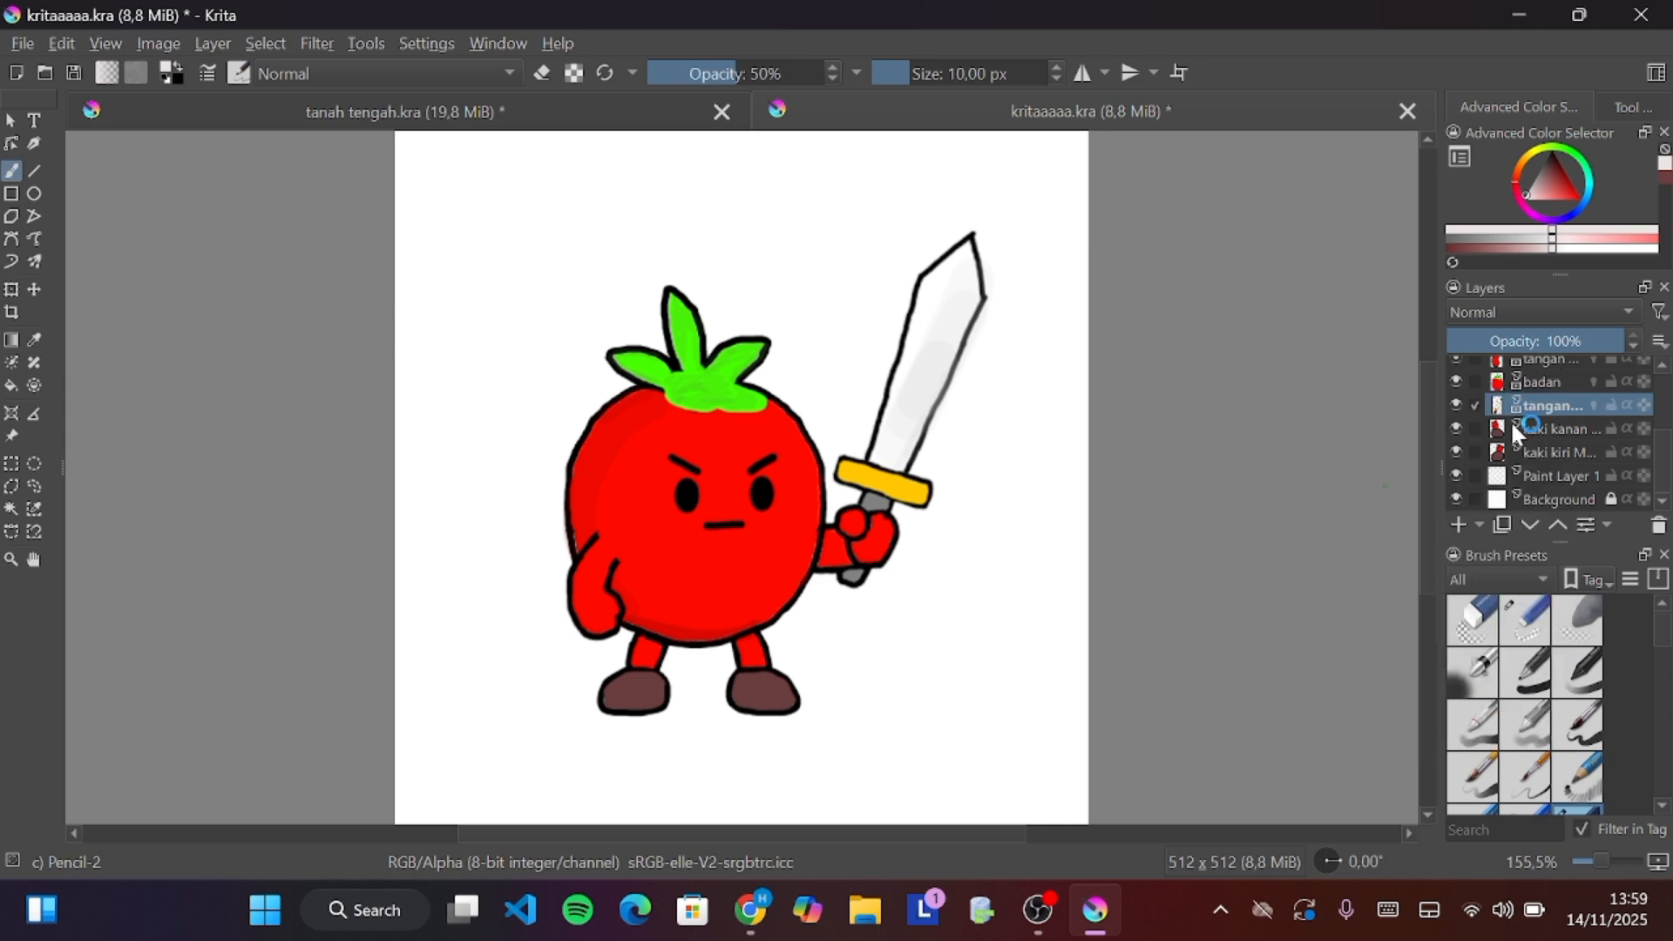
scroll(1539, 385, up, 2)
double_click(1530, 367)
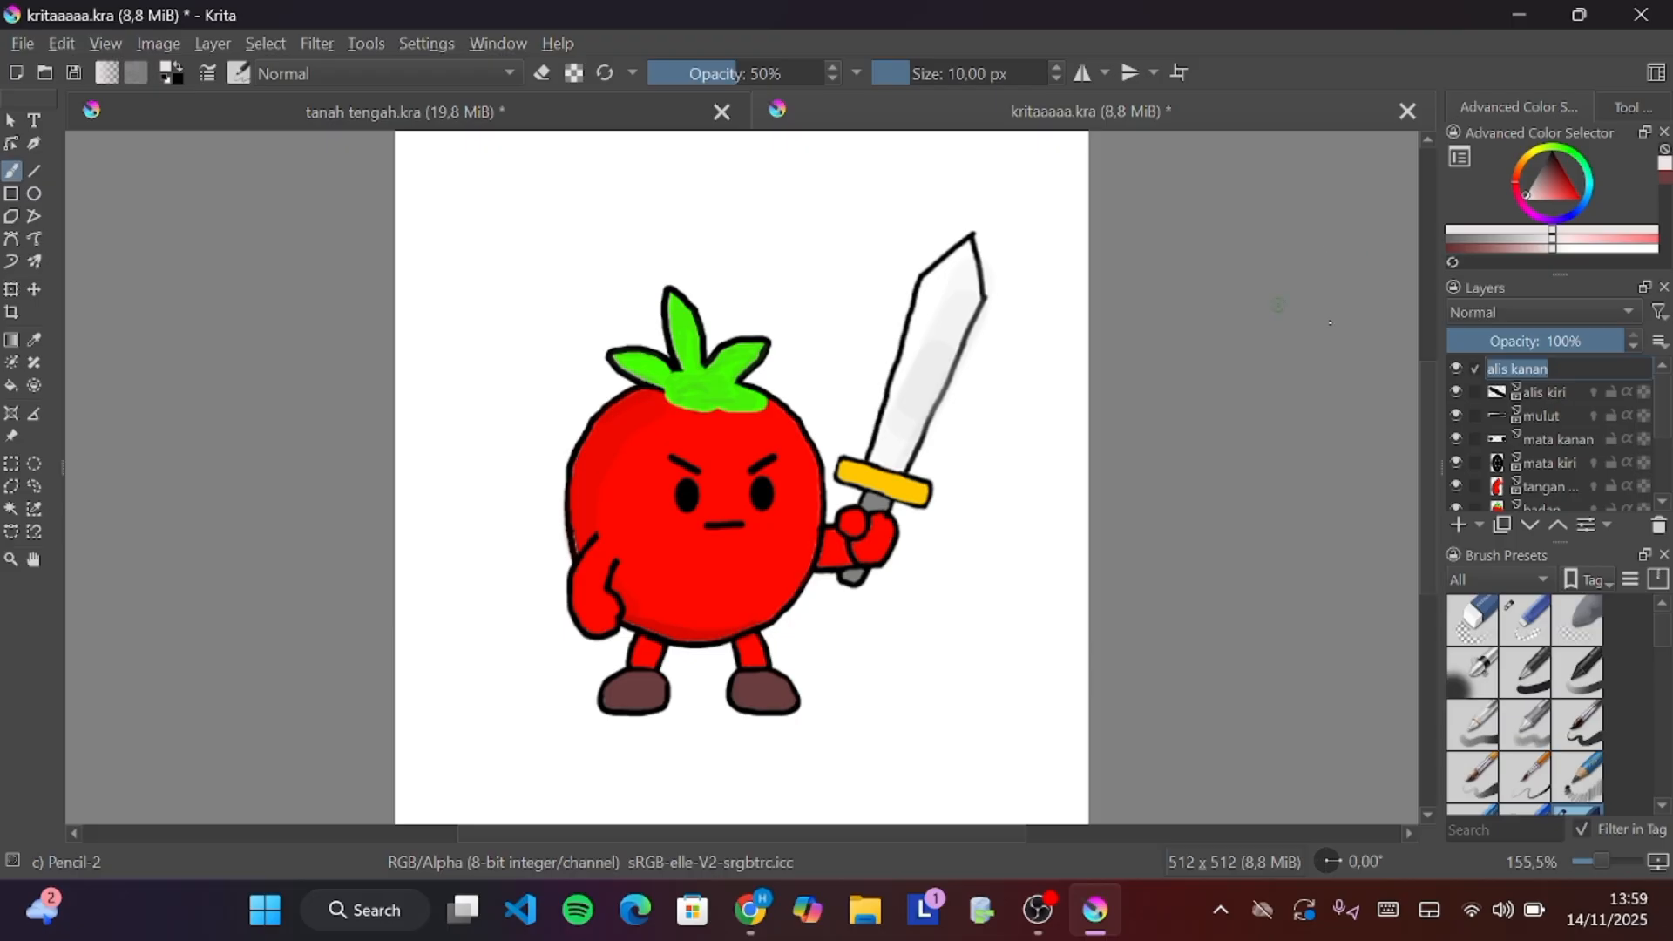
click(1595, 469)
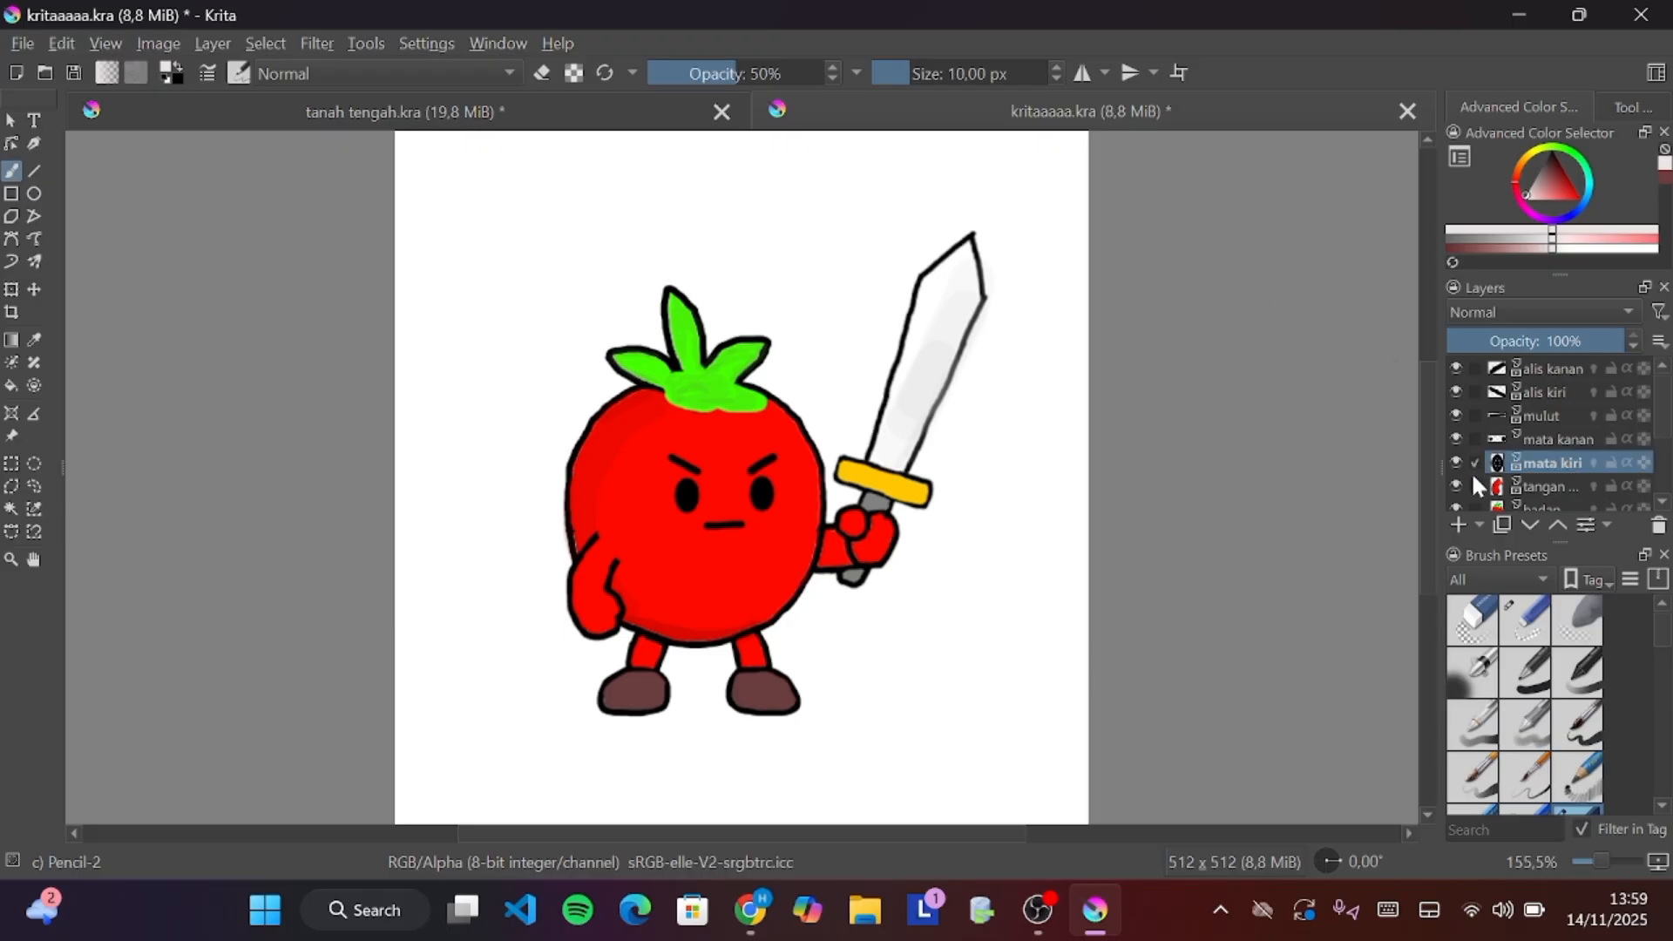
scroll(1474, 479, down, 2)
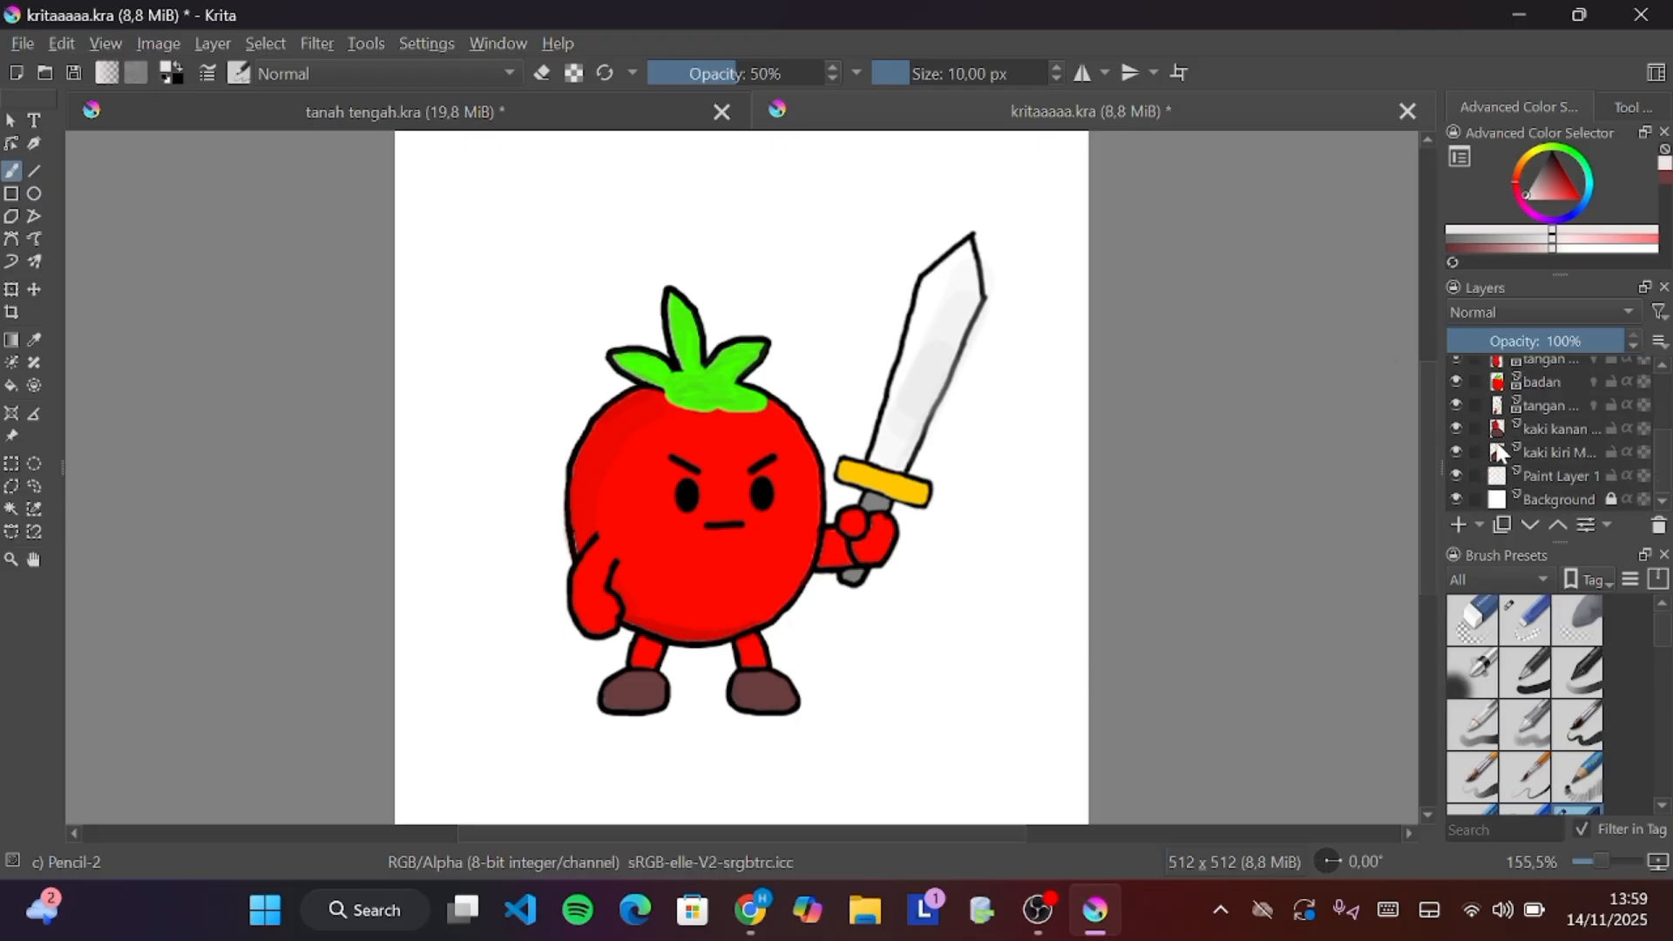
scroll(1484, 383, up, 1)
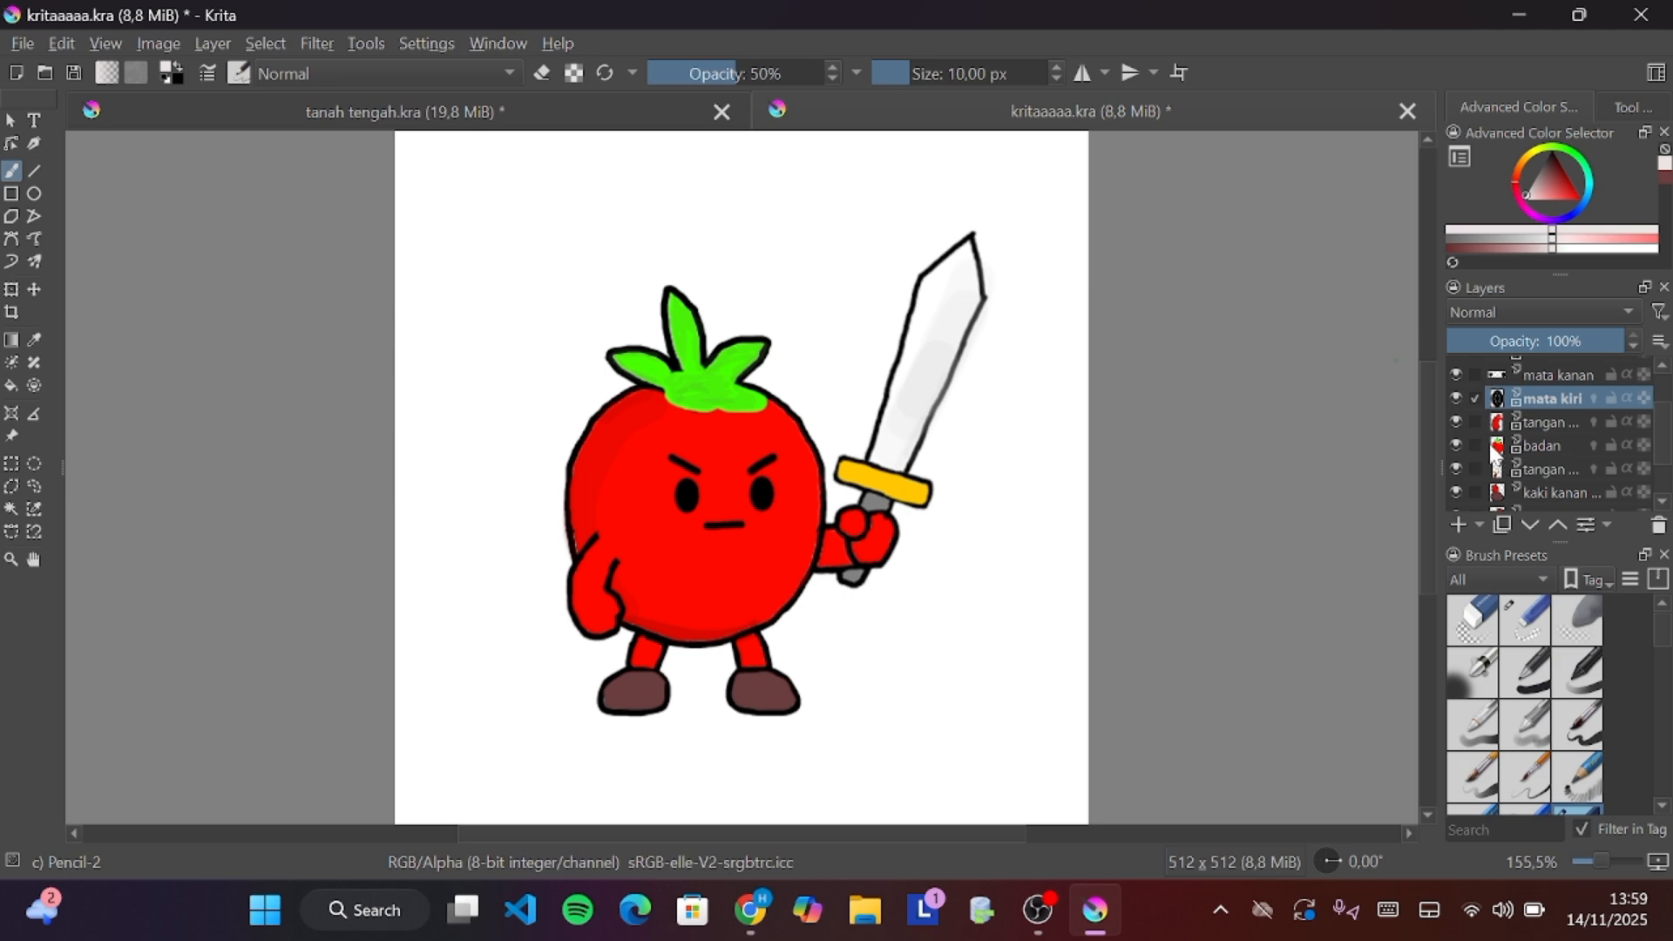
scroll(1518, 442, down, 1)
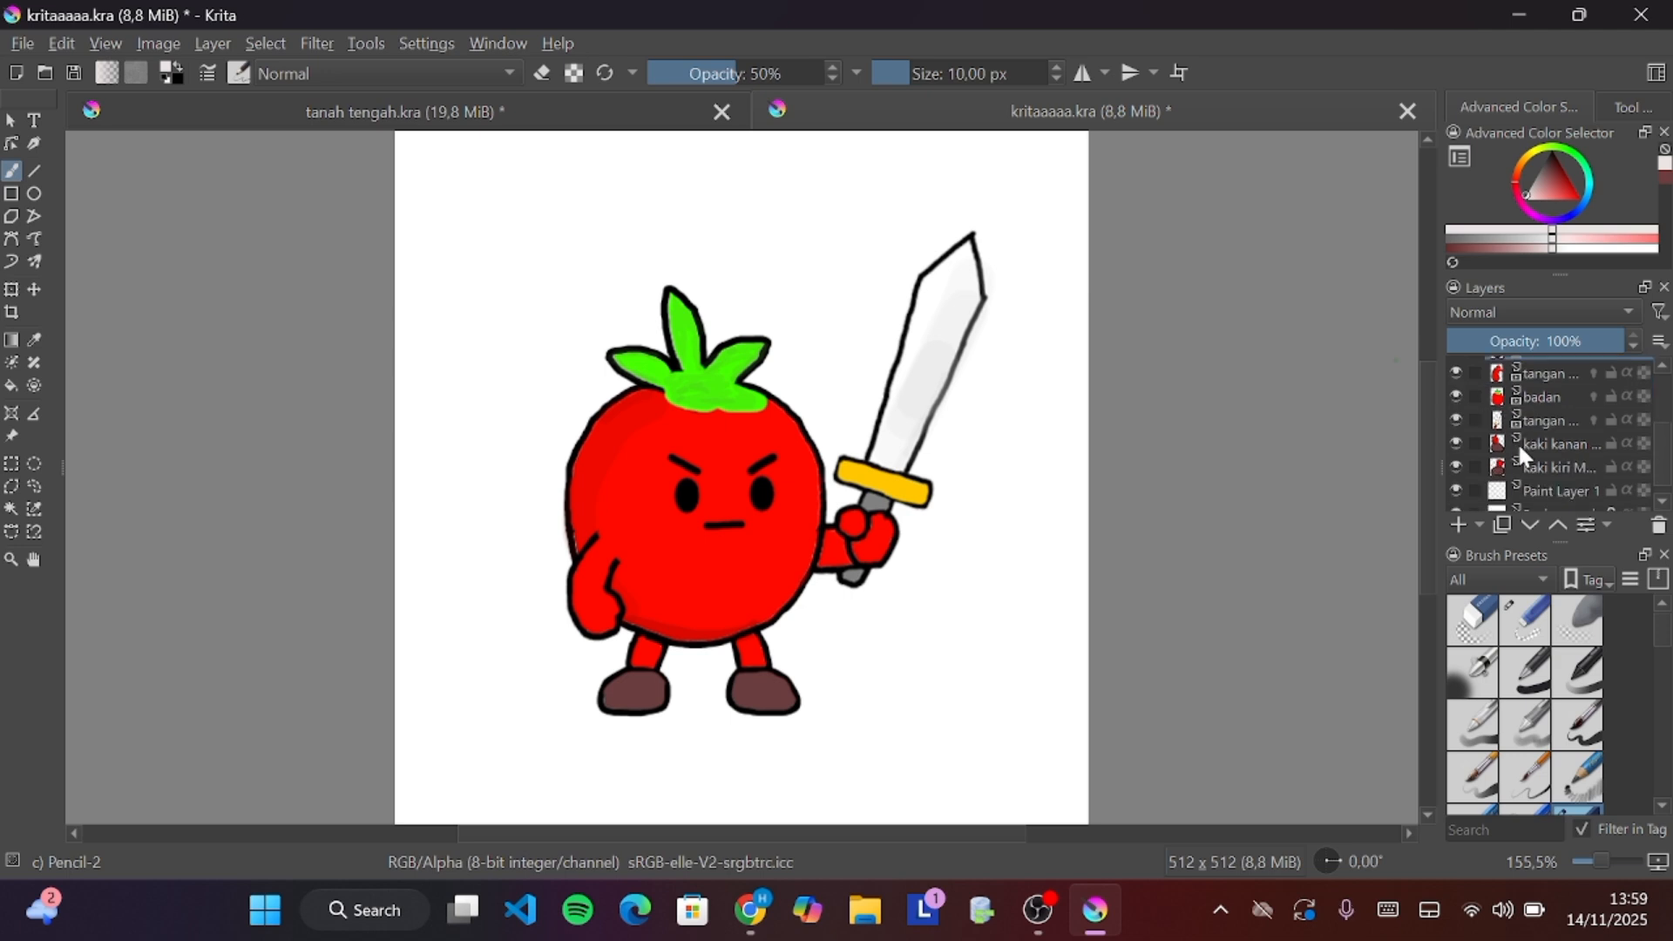
Browse the layer stack, trying the kaki kiri and mata kanan layers, and select the alis kiri layer
click(1469, 465)
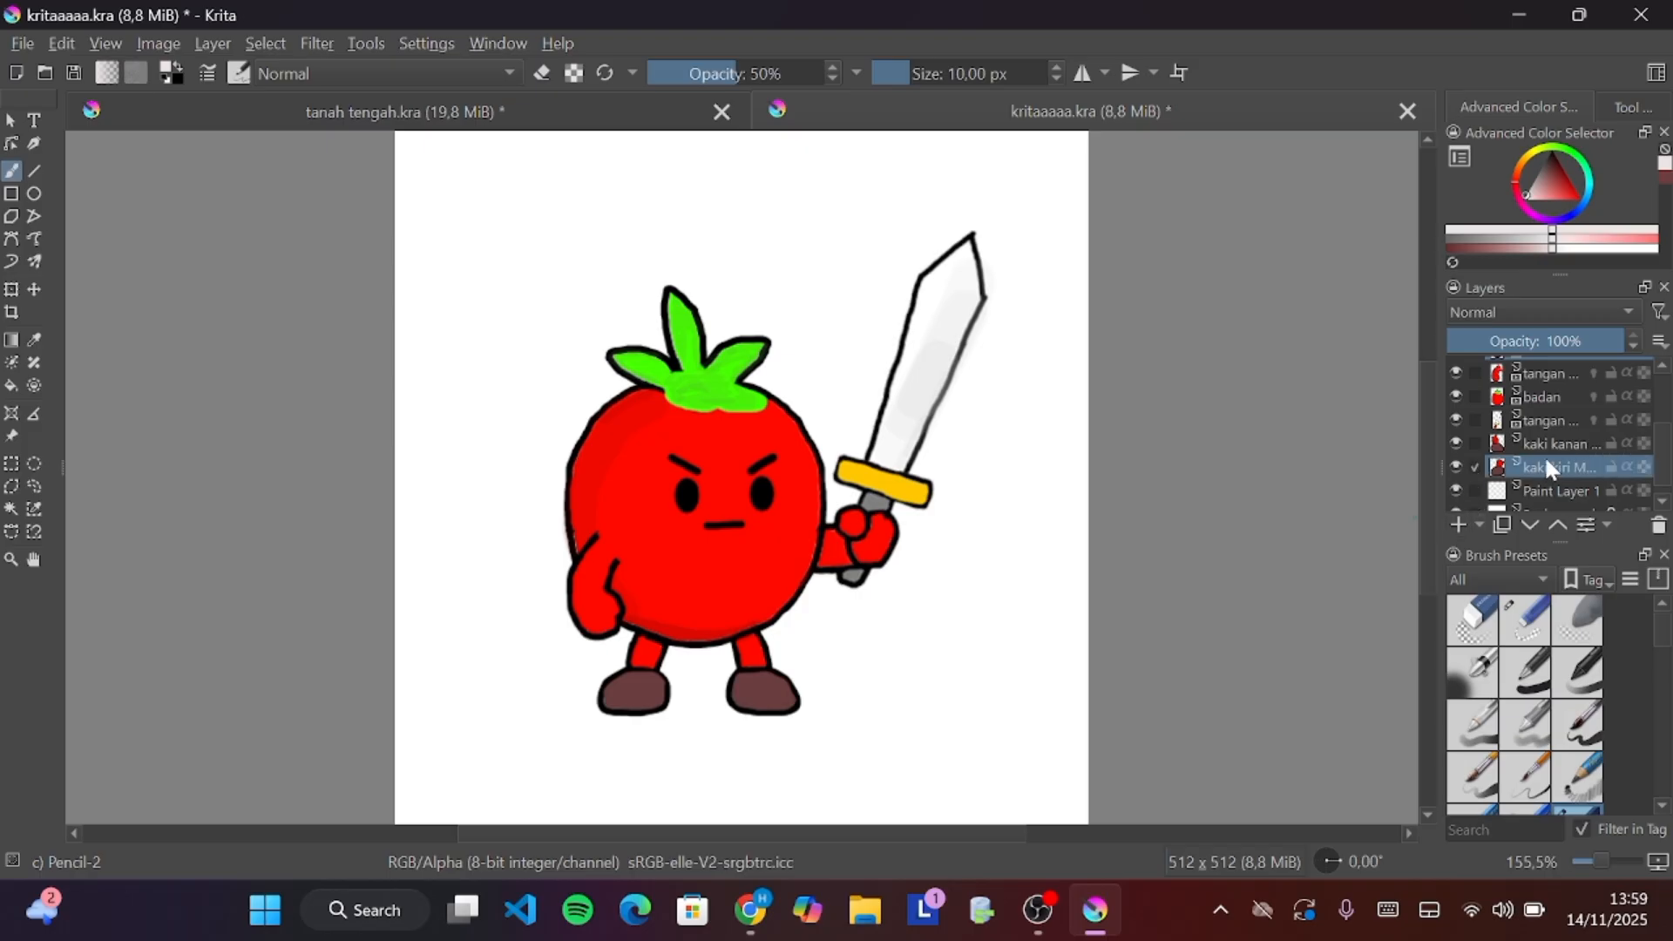
mouse_move(1550, 468)
scroll(1512, 424, up, 3)
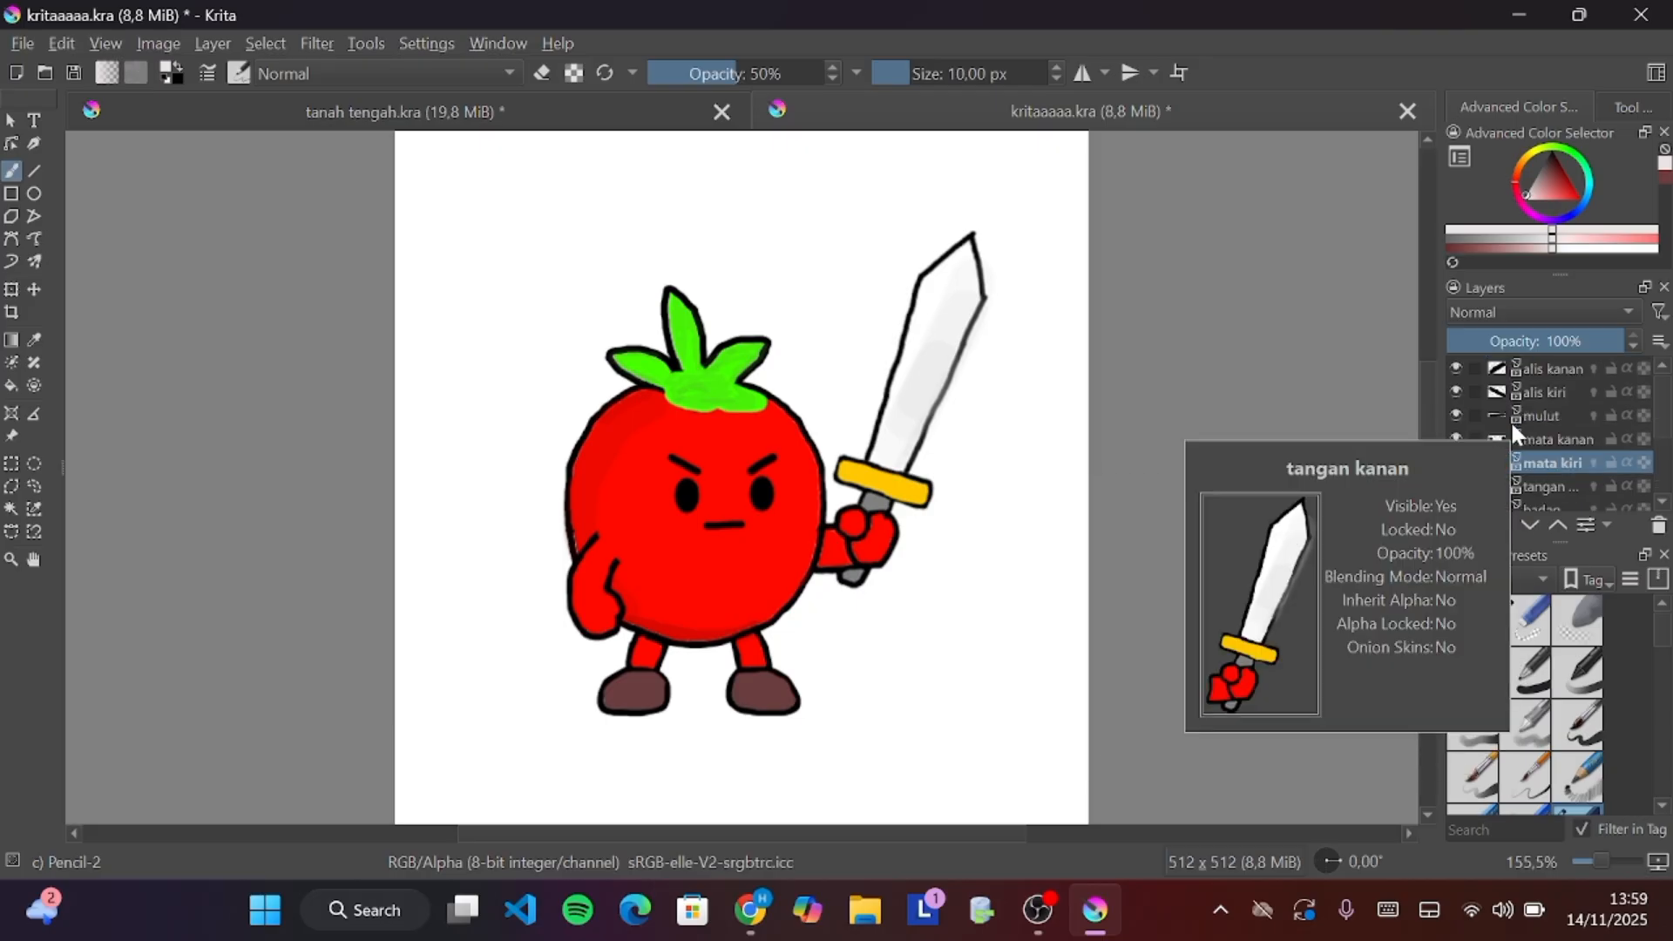
scroll(1472, 475, down, 3)
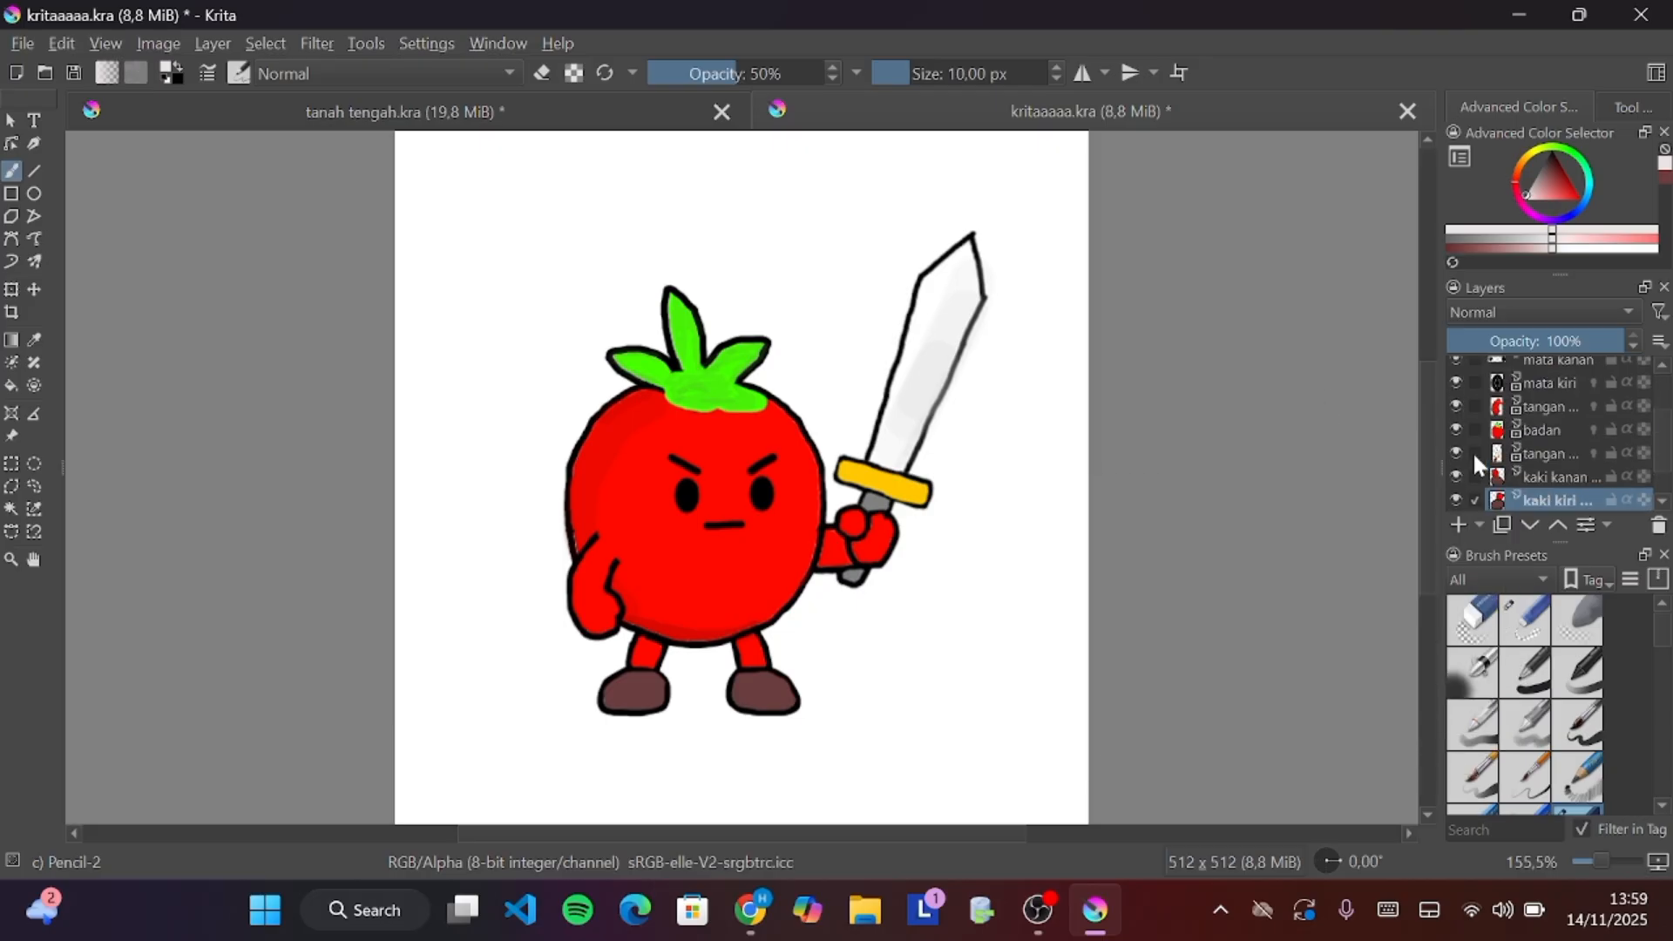
scroll(1504, 473, down, 1)
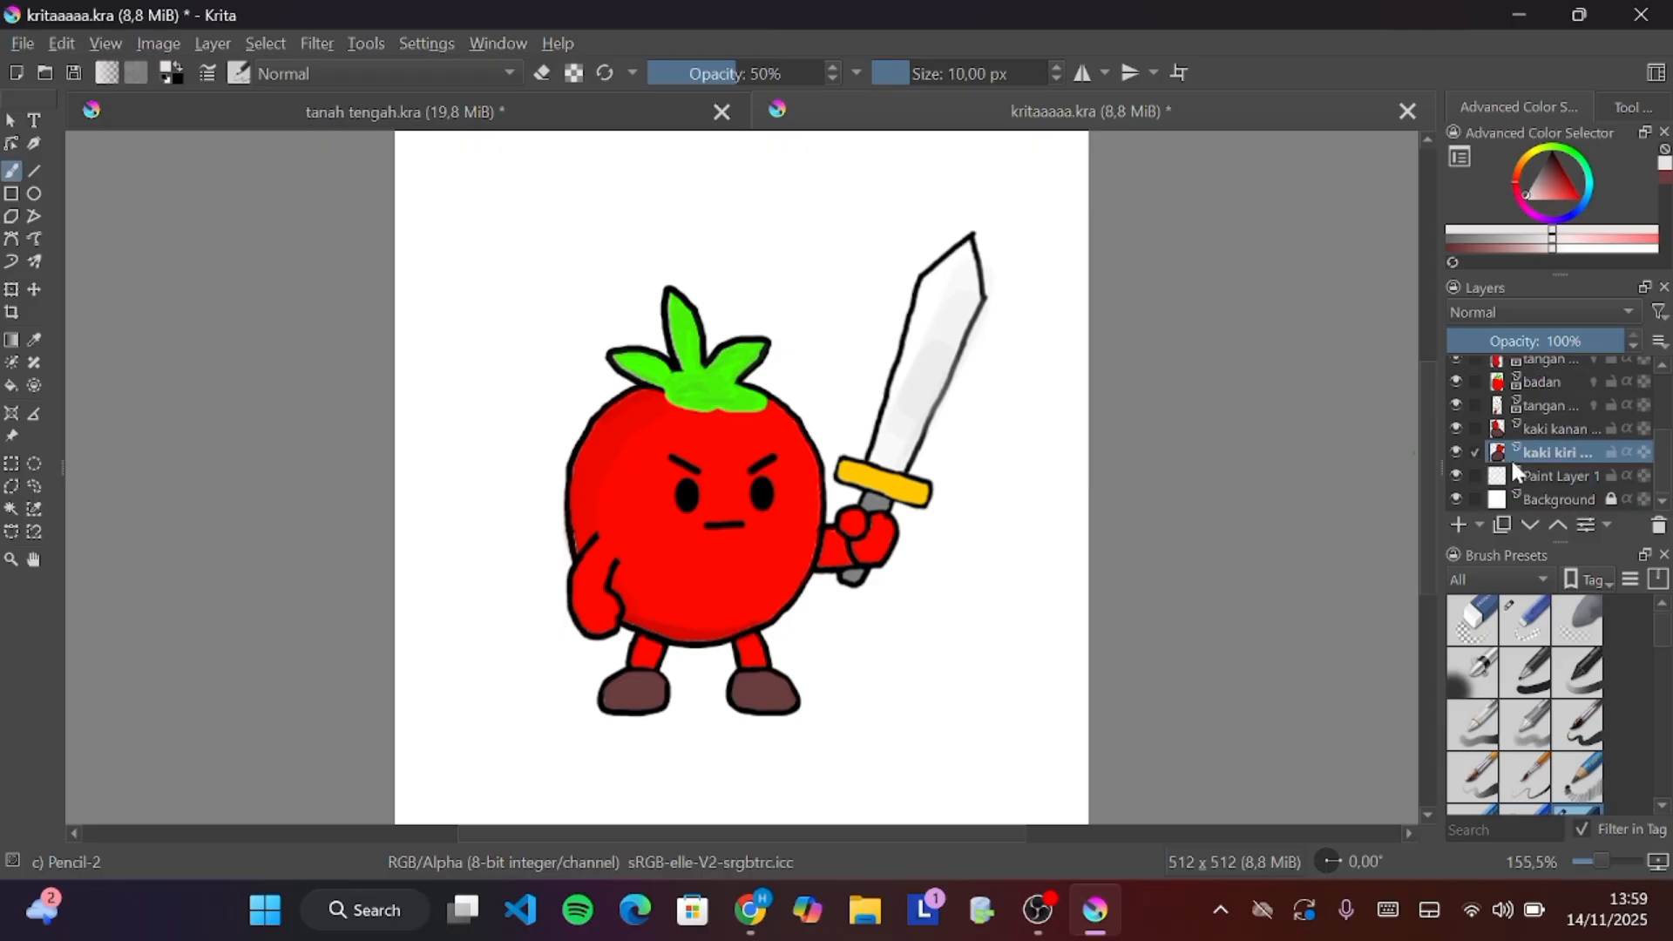
scroll(1481, 445, up, 4)
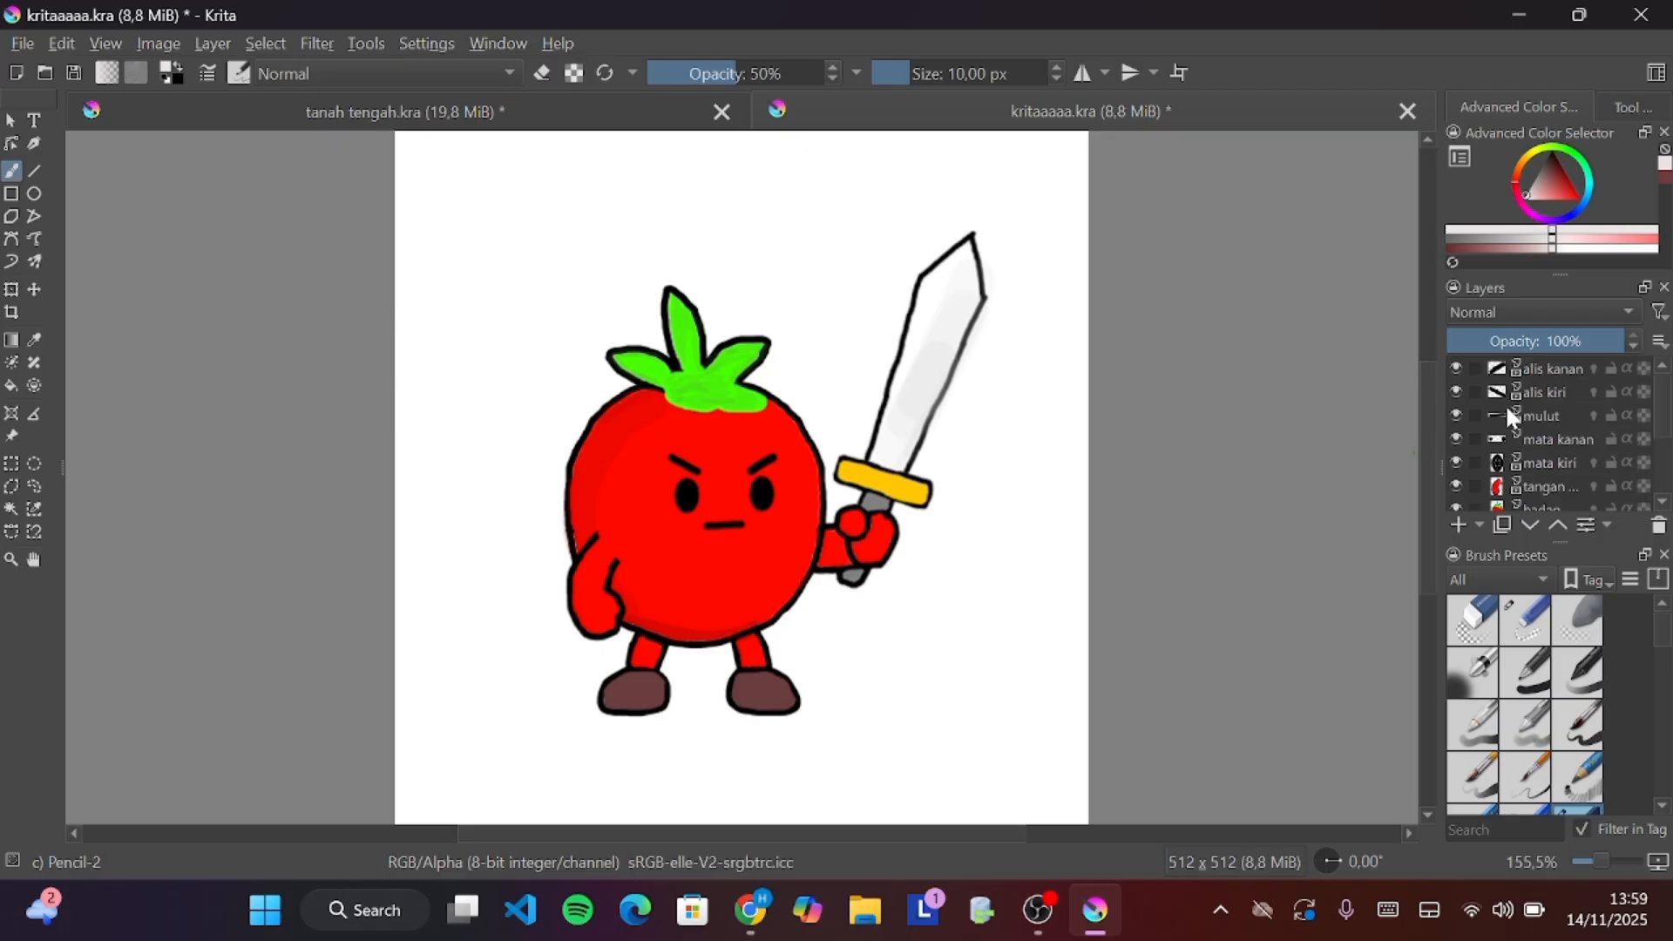
click(1471, 438)
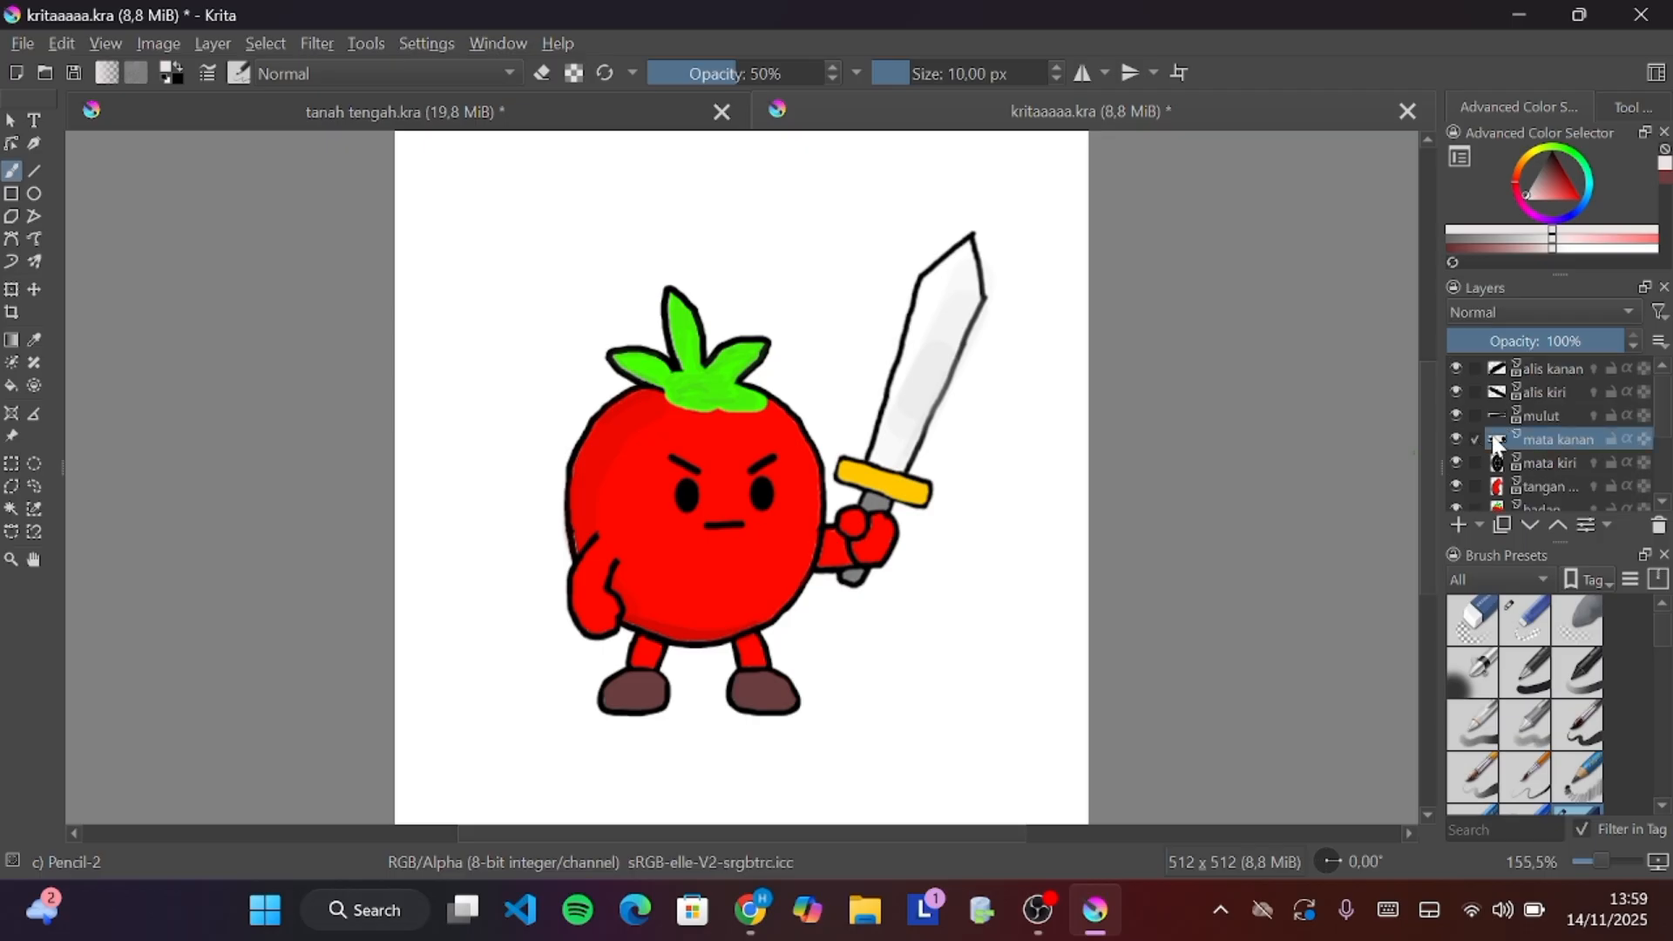
right_click(1493, 439)
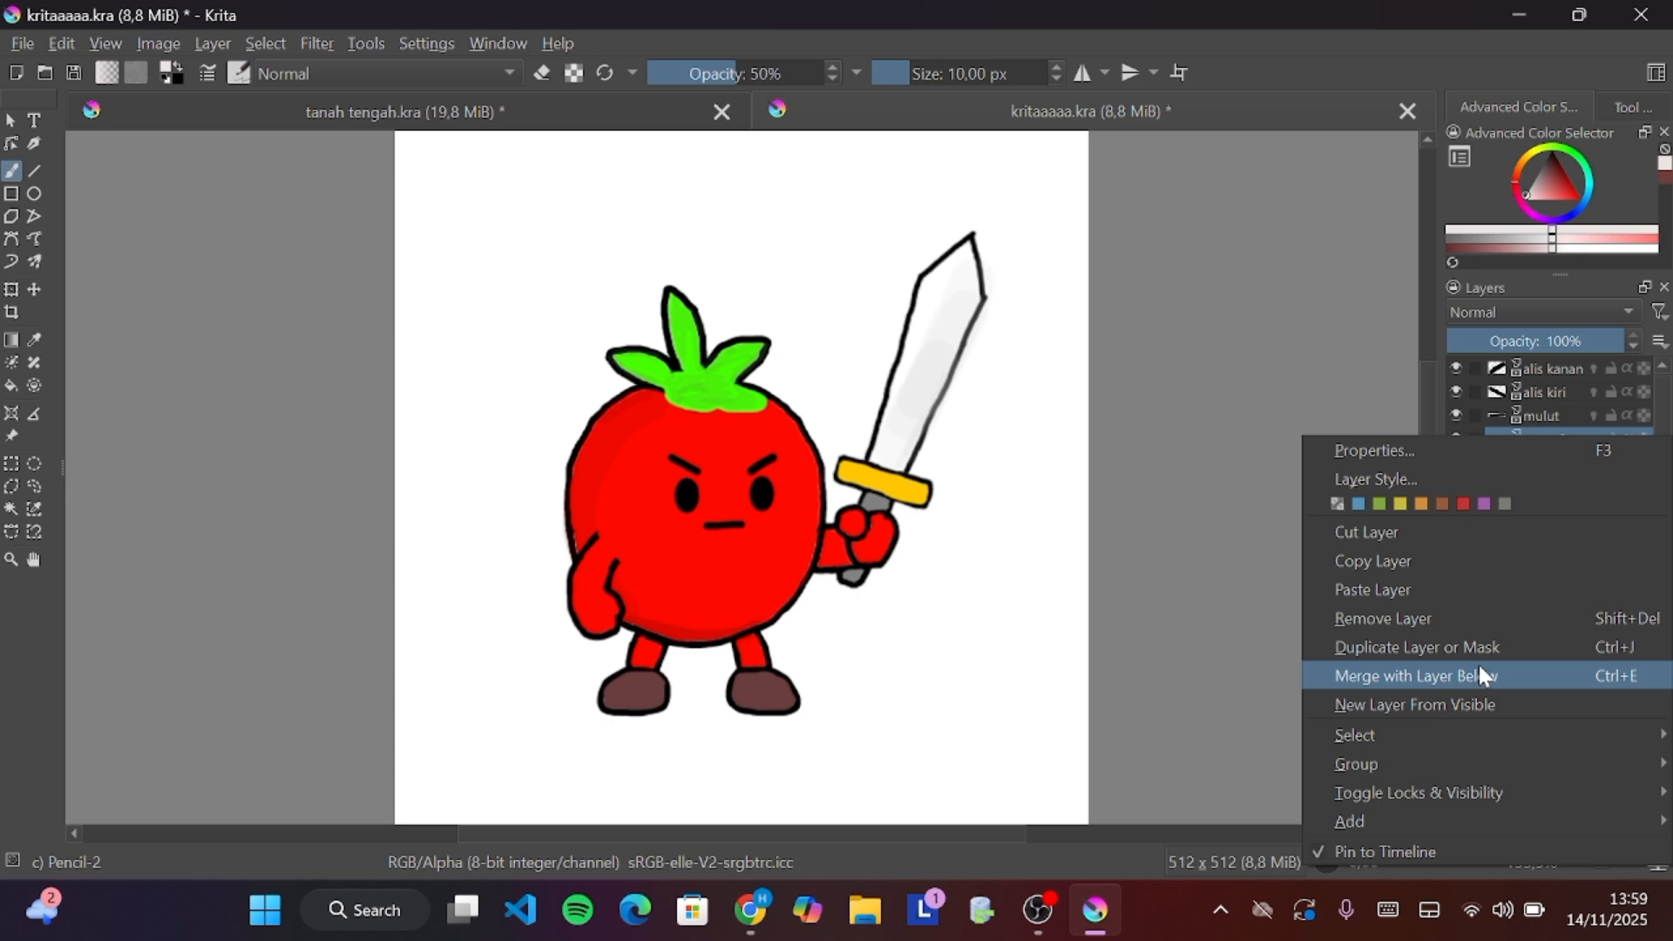
click(1513, 394)
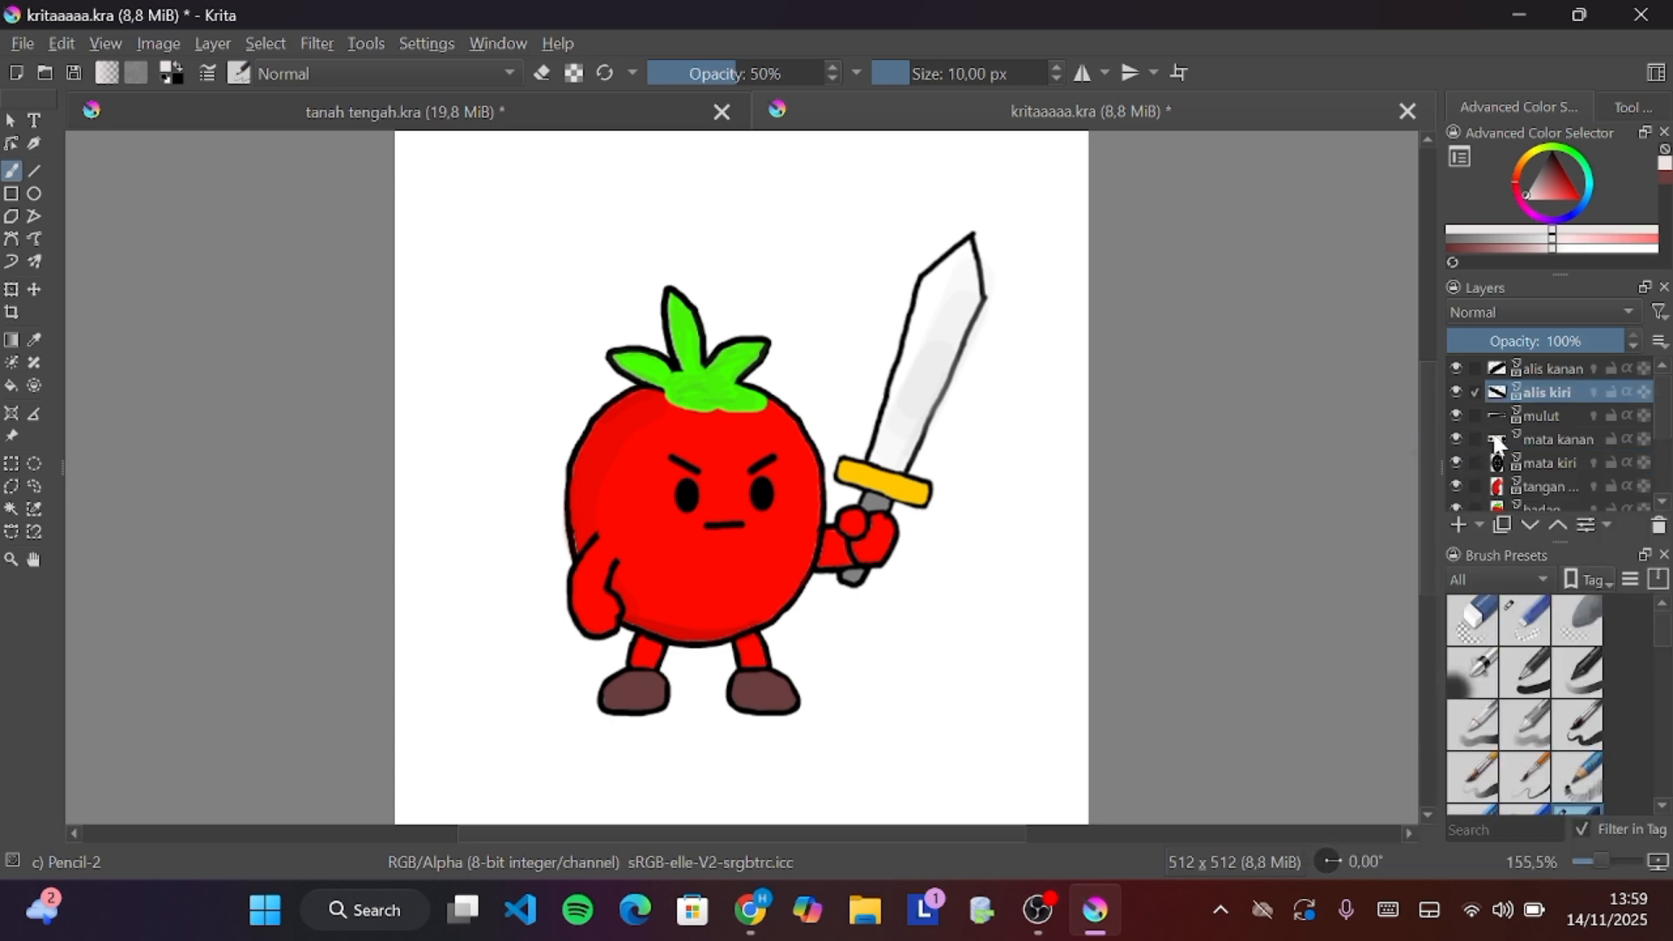
Try a test stroke on the canvas and undo it
mouse_move(1498, 443)
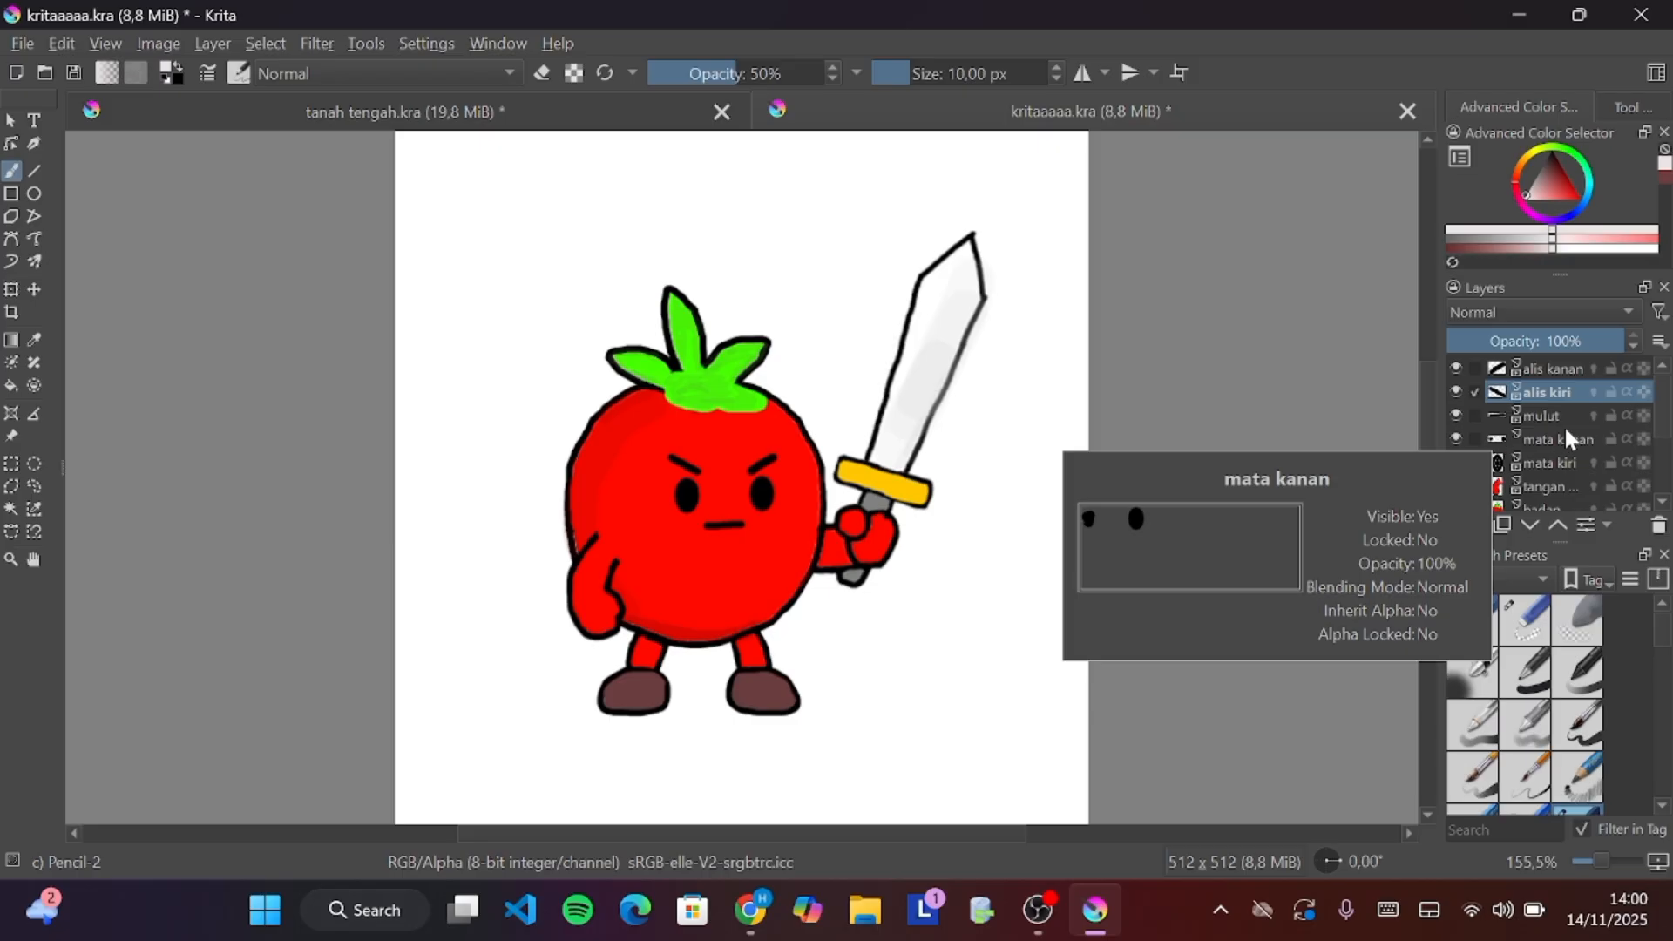
scroll(1565, 426, down, 2)
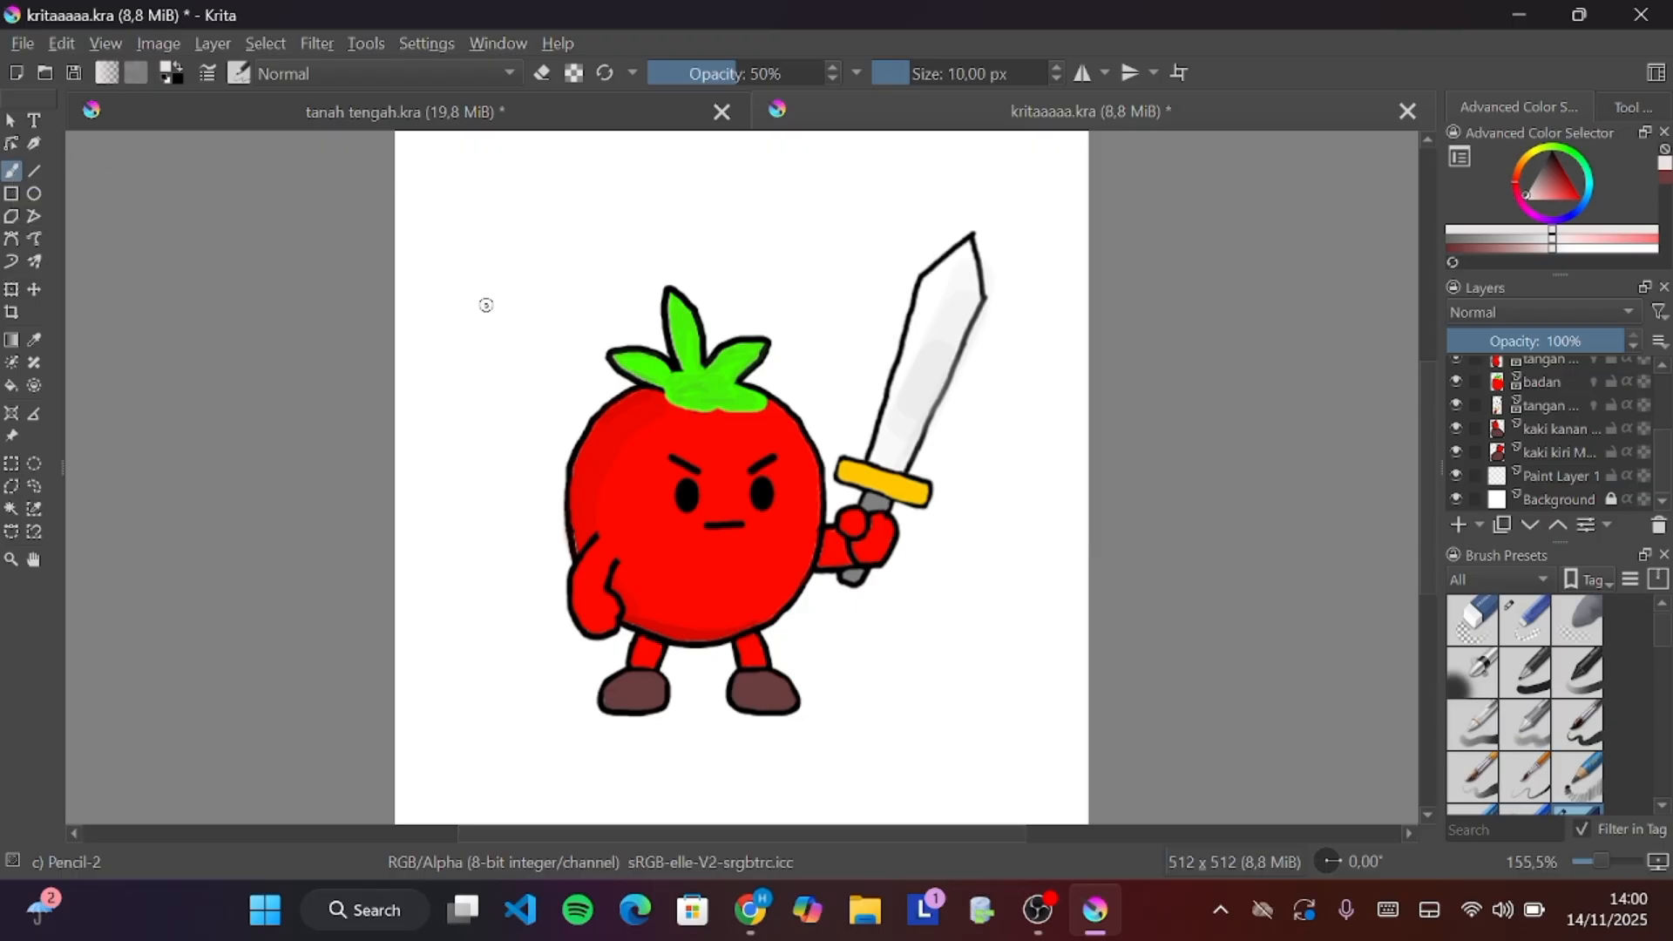
mouse_move(533, 253)
mouse_down()
mouse_move(496, 274)
mouse_move(513, 320)
mouse_move(470, 390)
mouse_up()
key(ctrl+z)
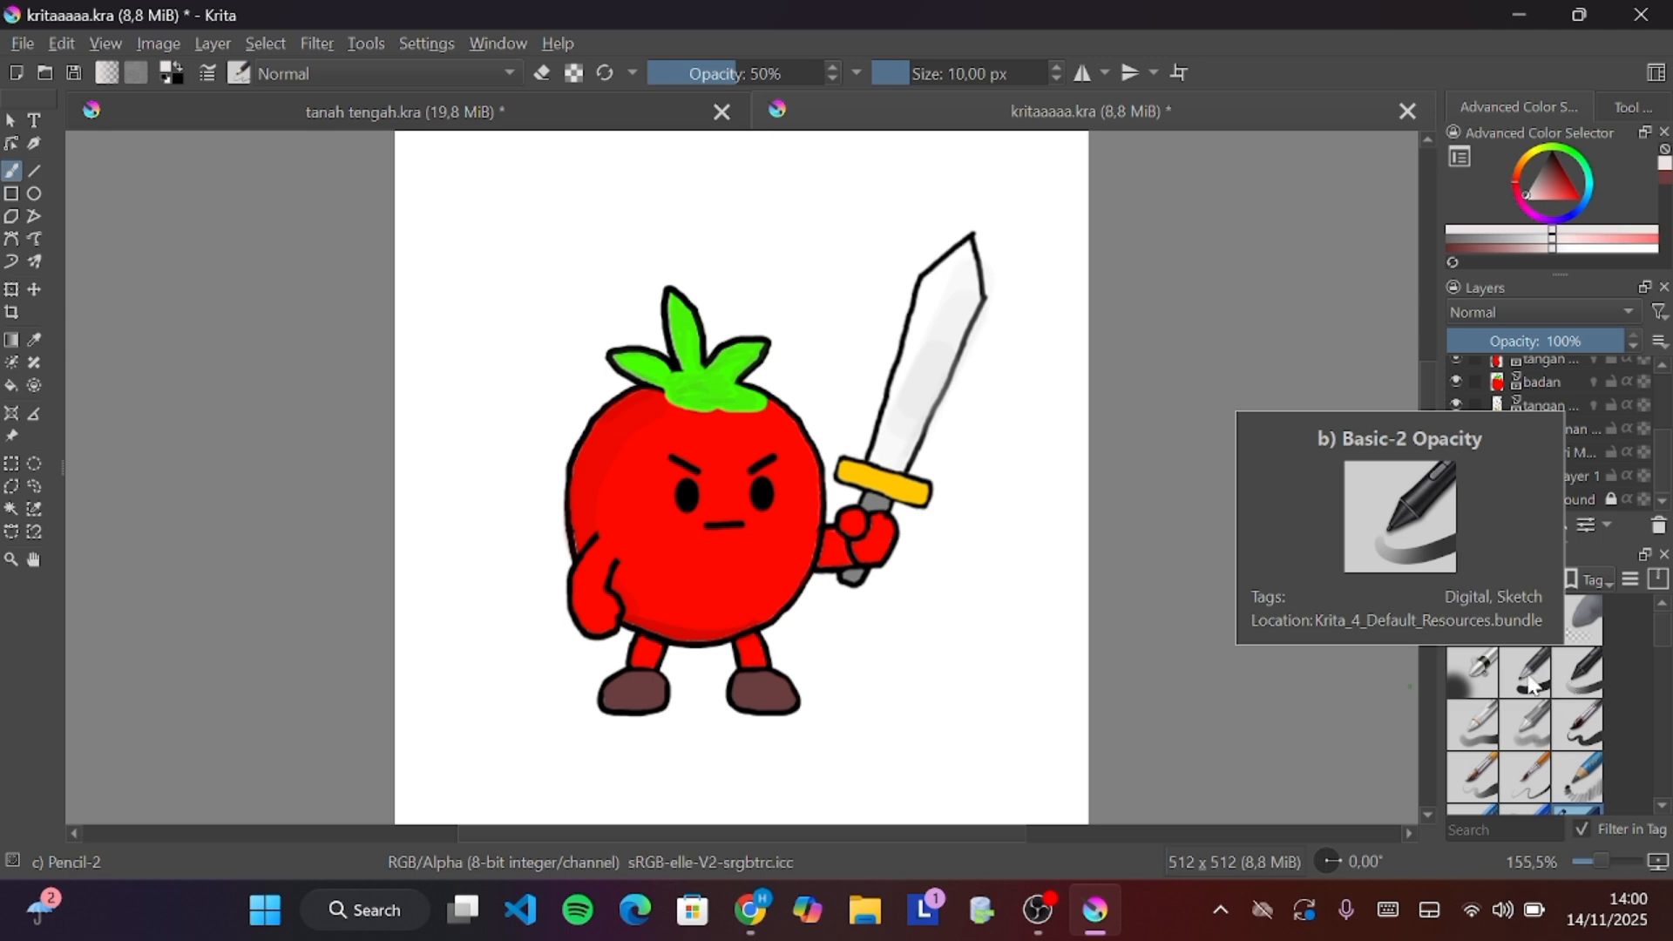
Select the Basic-2 Opacity brush preset
click(1582, 677)
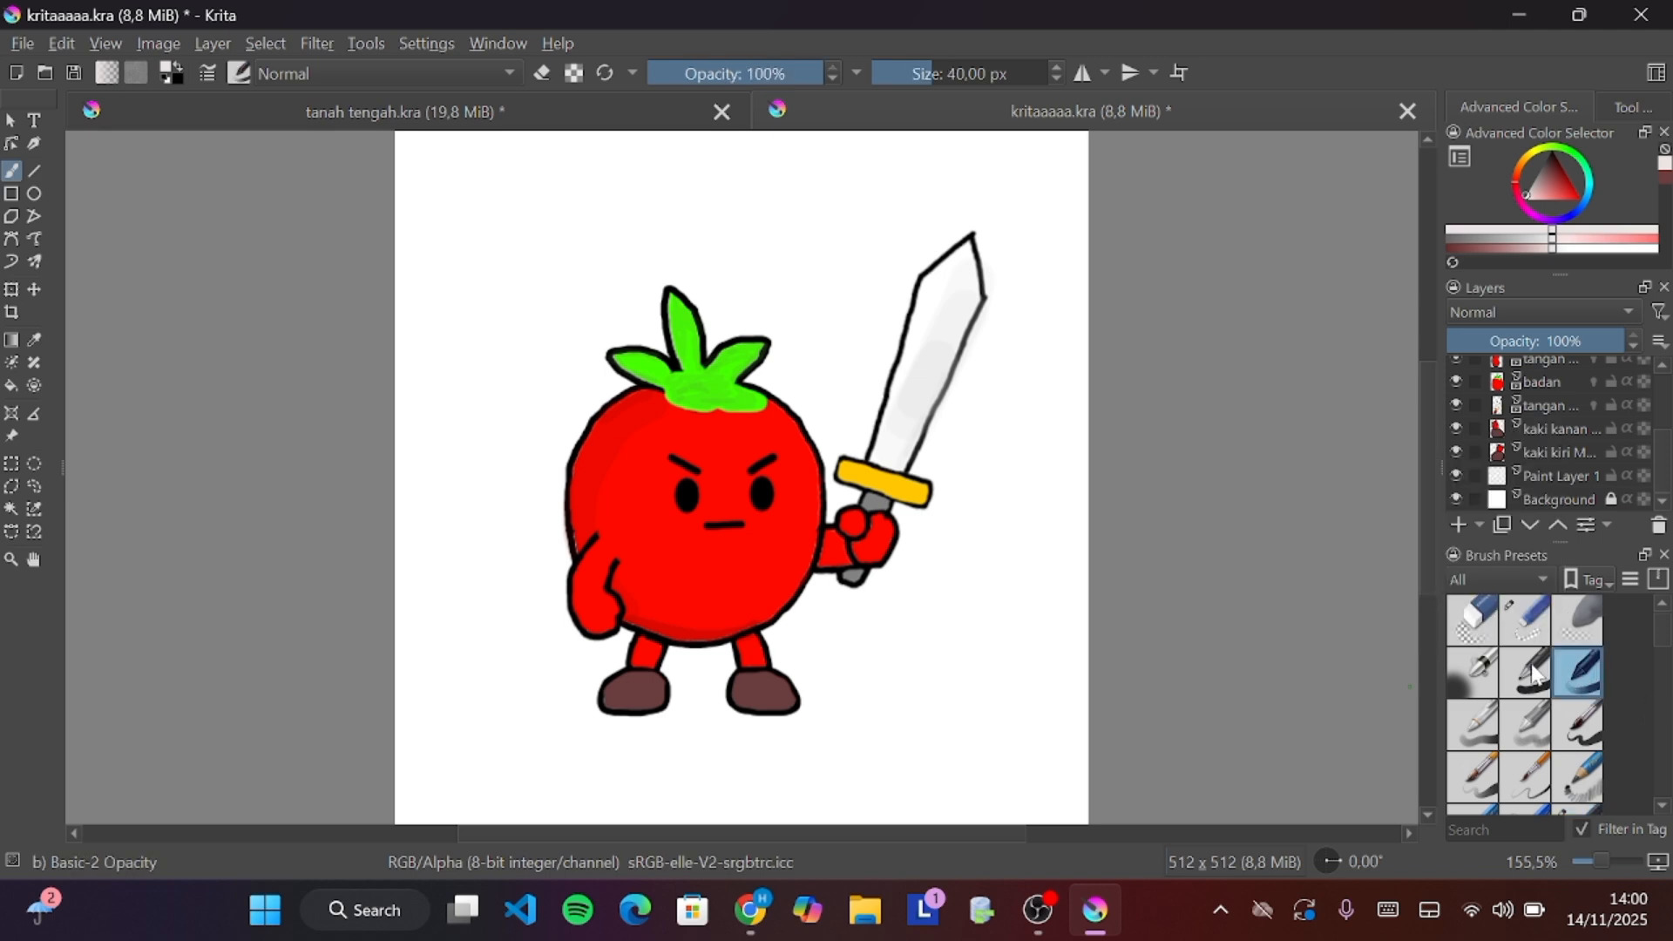
scroll(1538, 675, down, 2)
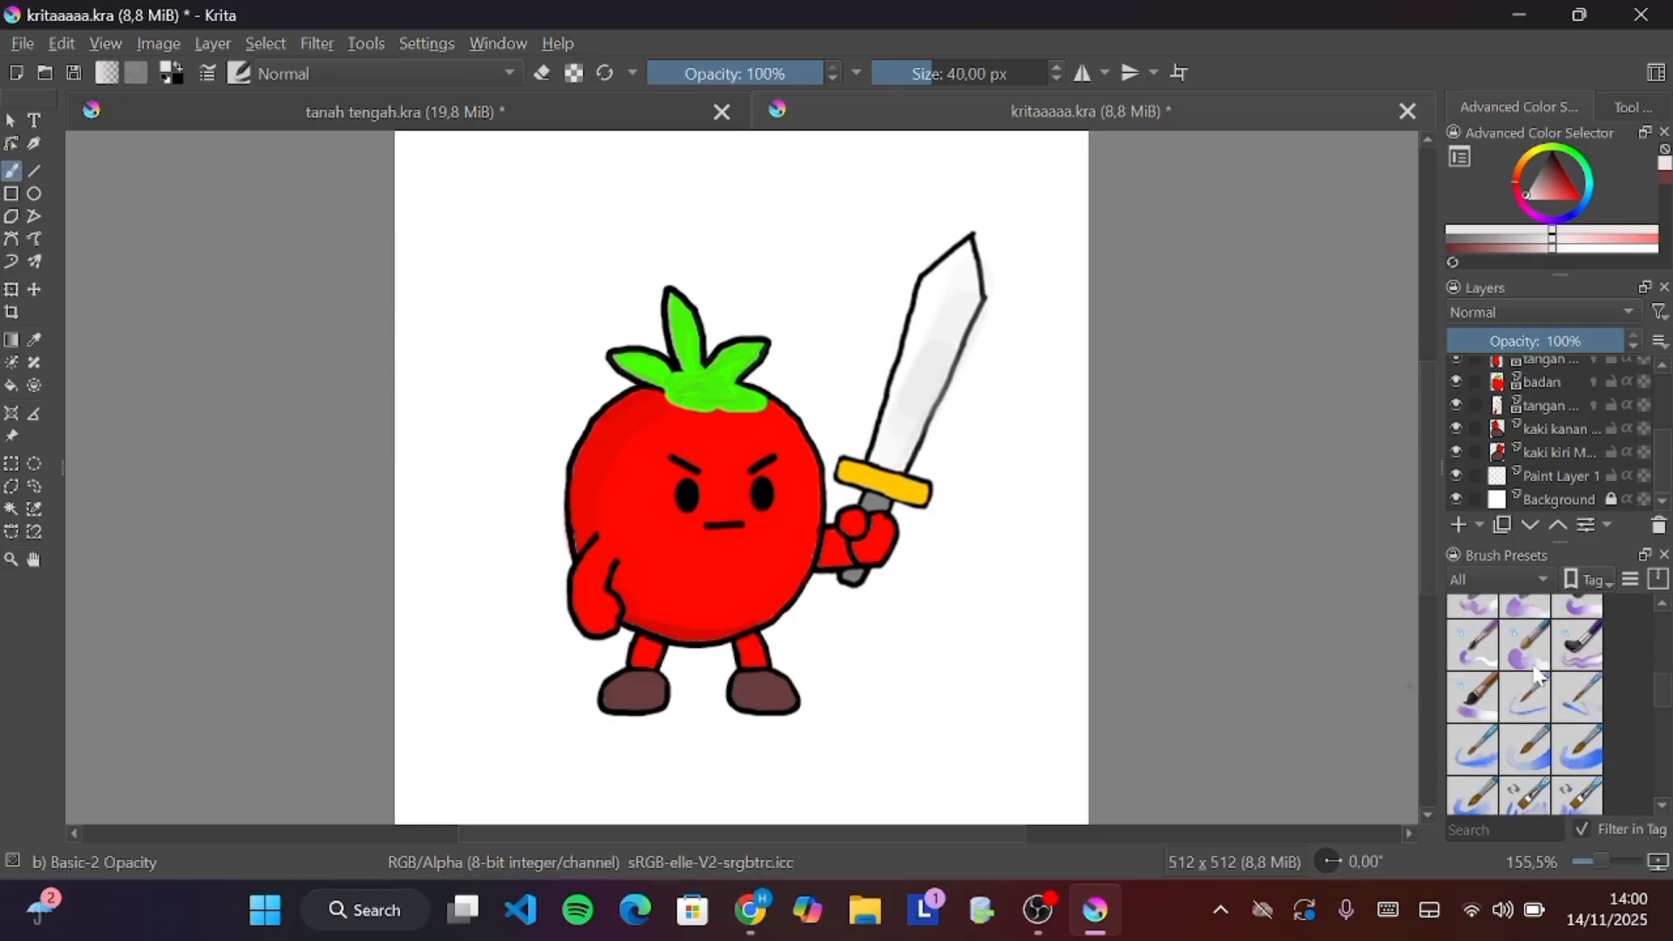
scroll(1572, 661, up, 2)
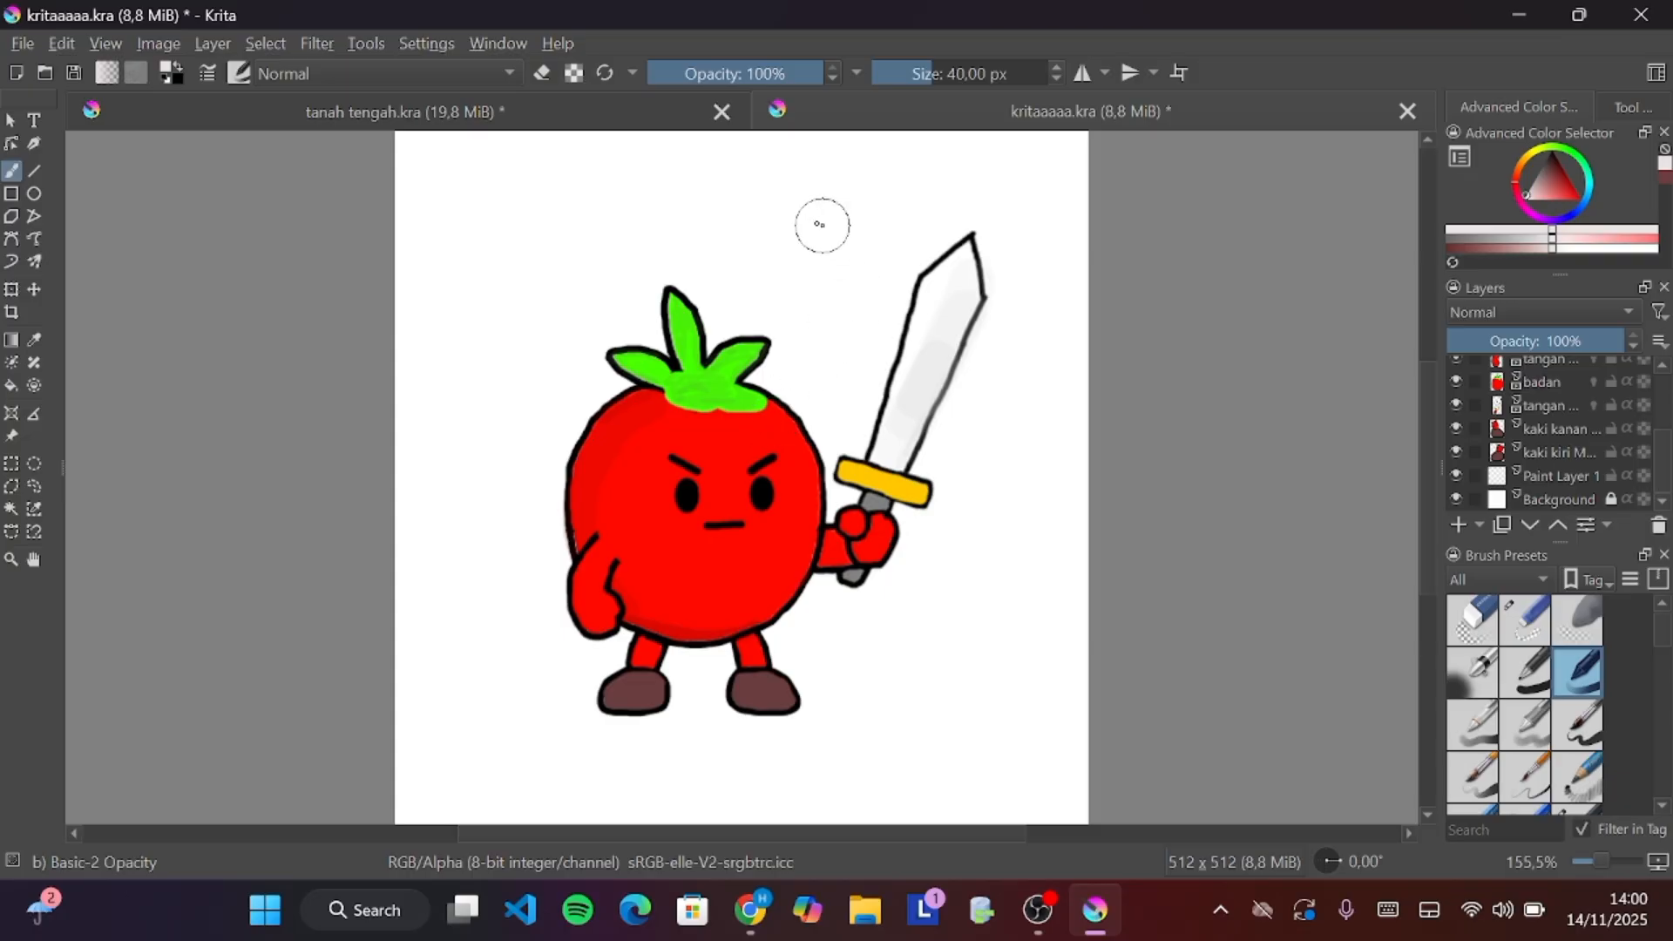
Try several test strokes above the tomato with the Basic-2 Opacity brush, undoing each one
drag(799, 228, 534, 243)
key(ctrl+z)
mouse_move(823, 225)
mouse_down()
mouse_move(725, 217)
mouse_move(628, 240)
mouse_up()
key(ctrl+z)
drag(1476, 249, 1451, 253)
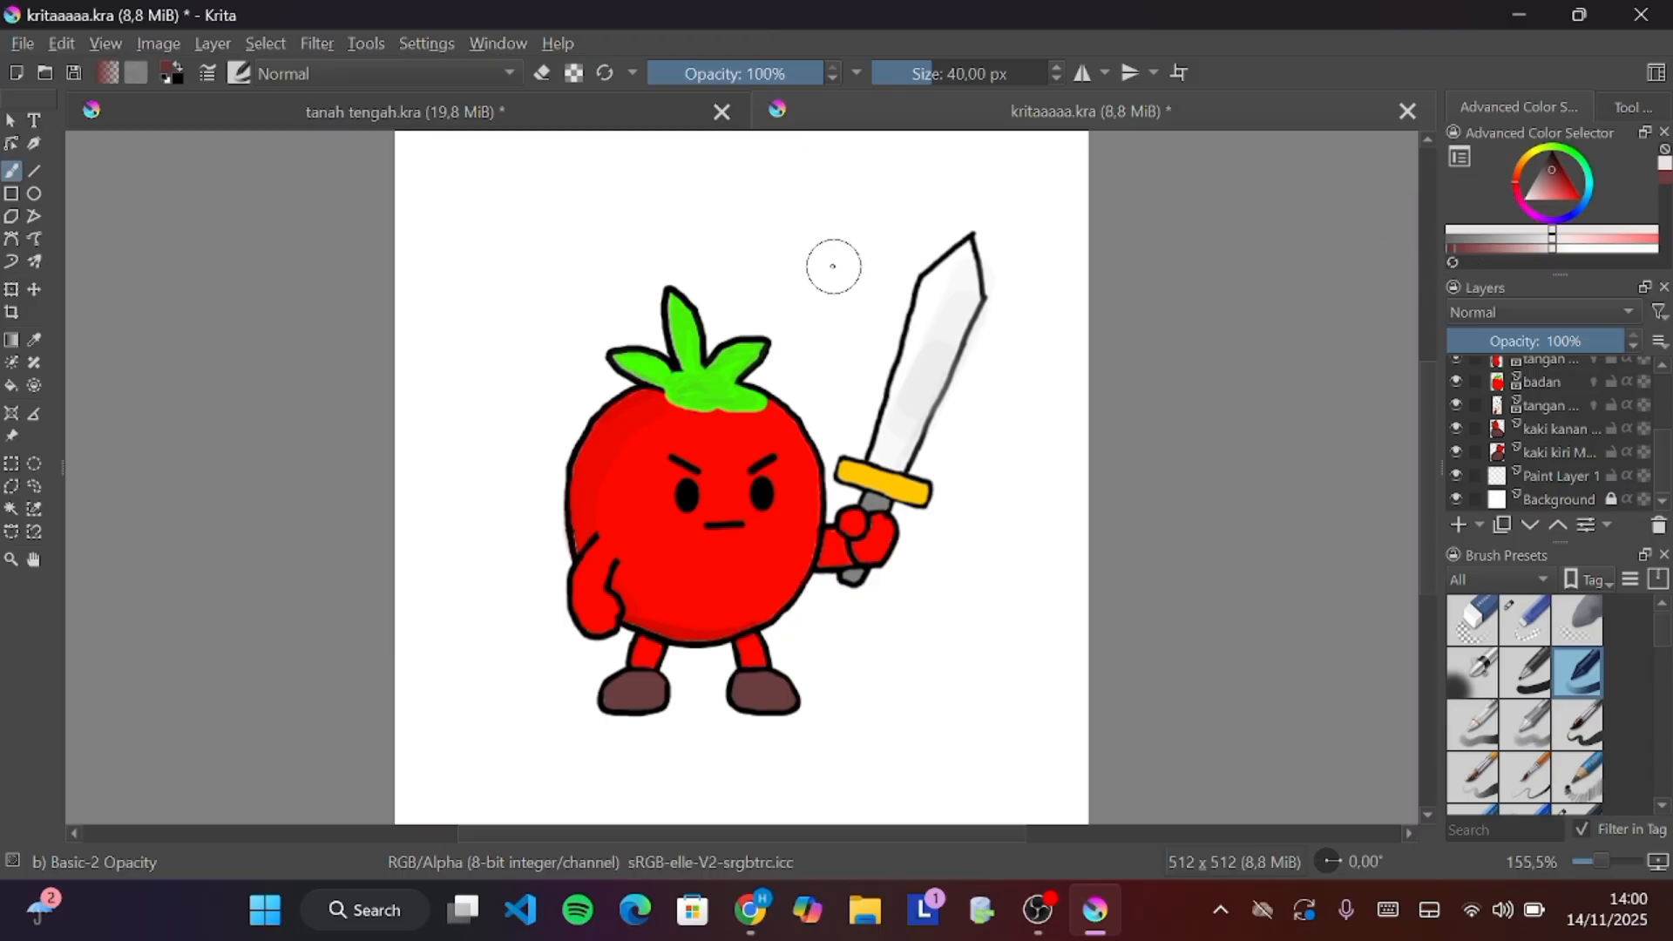
drag(828, 261, 709, 232)
key(ctrl+z)
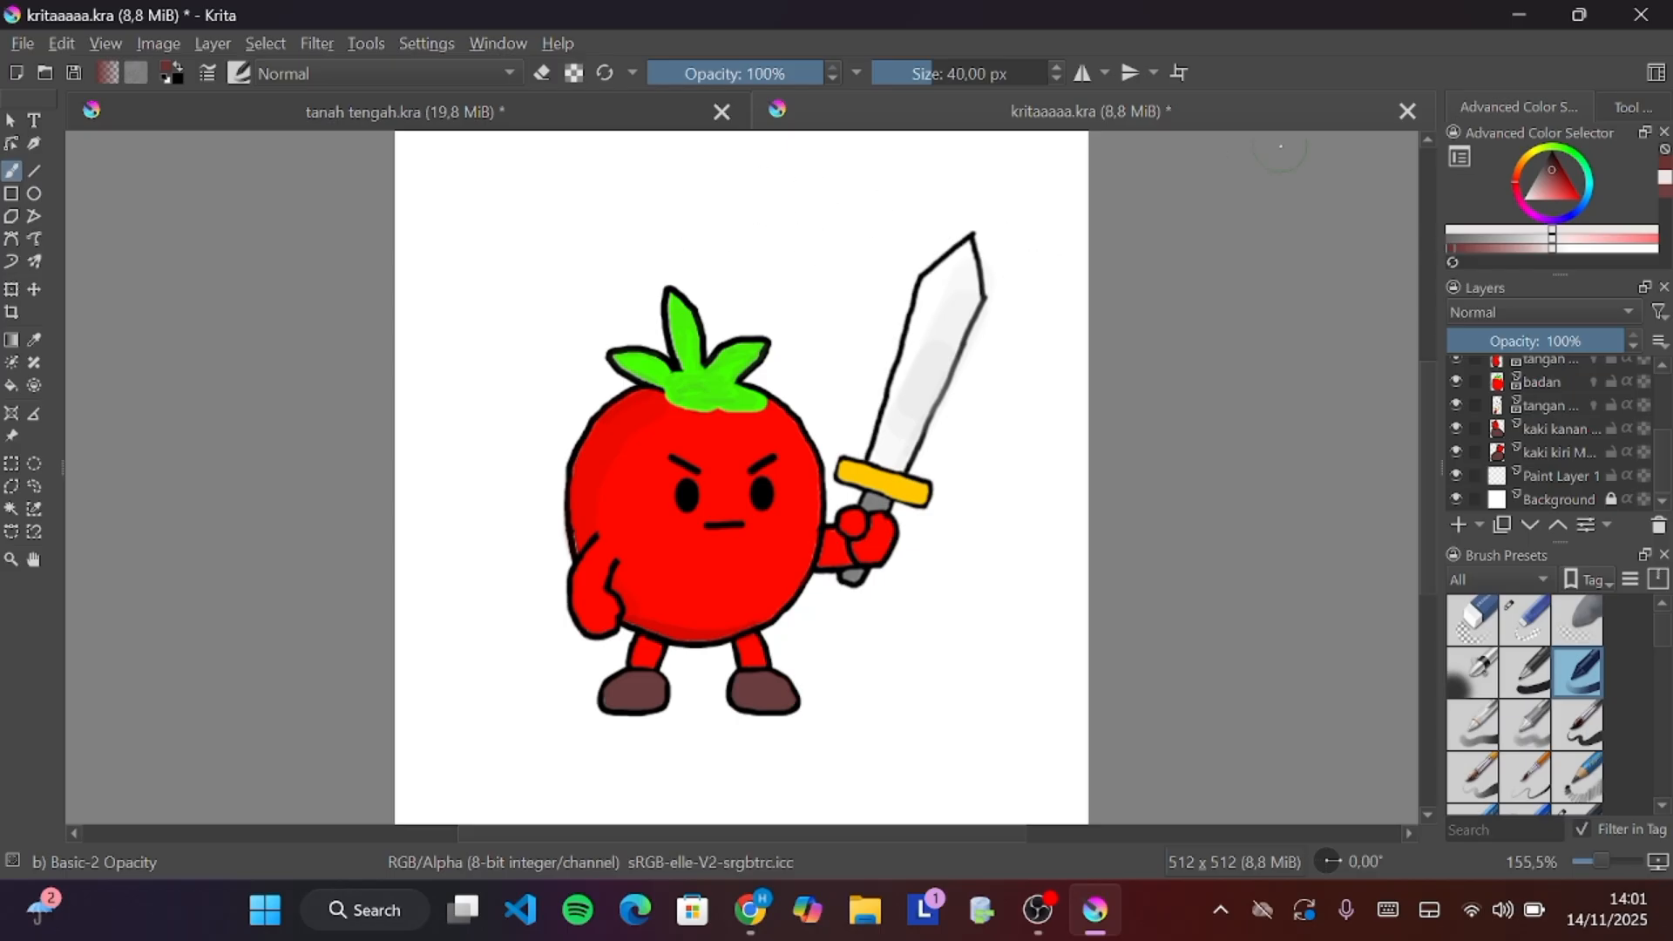
Open the tool options and set the brush smoothing to Stabilizer
click(1628, 105)
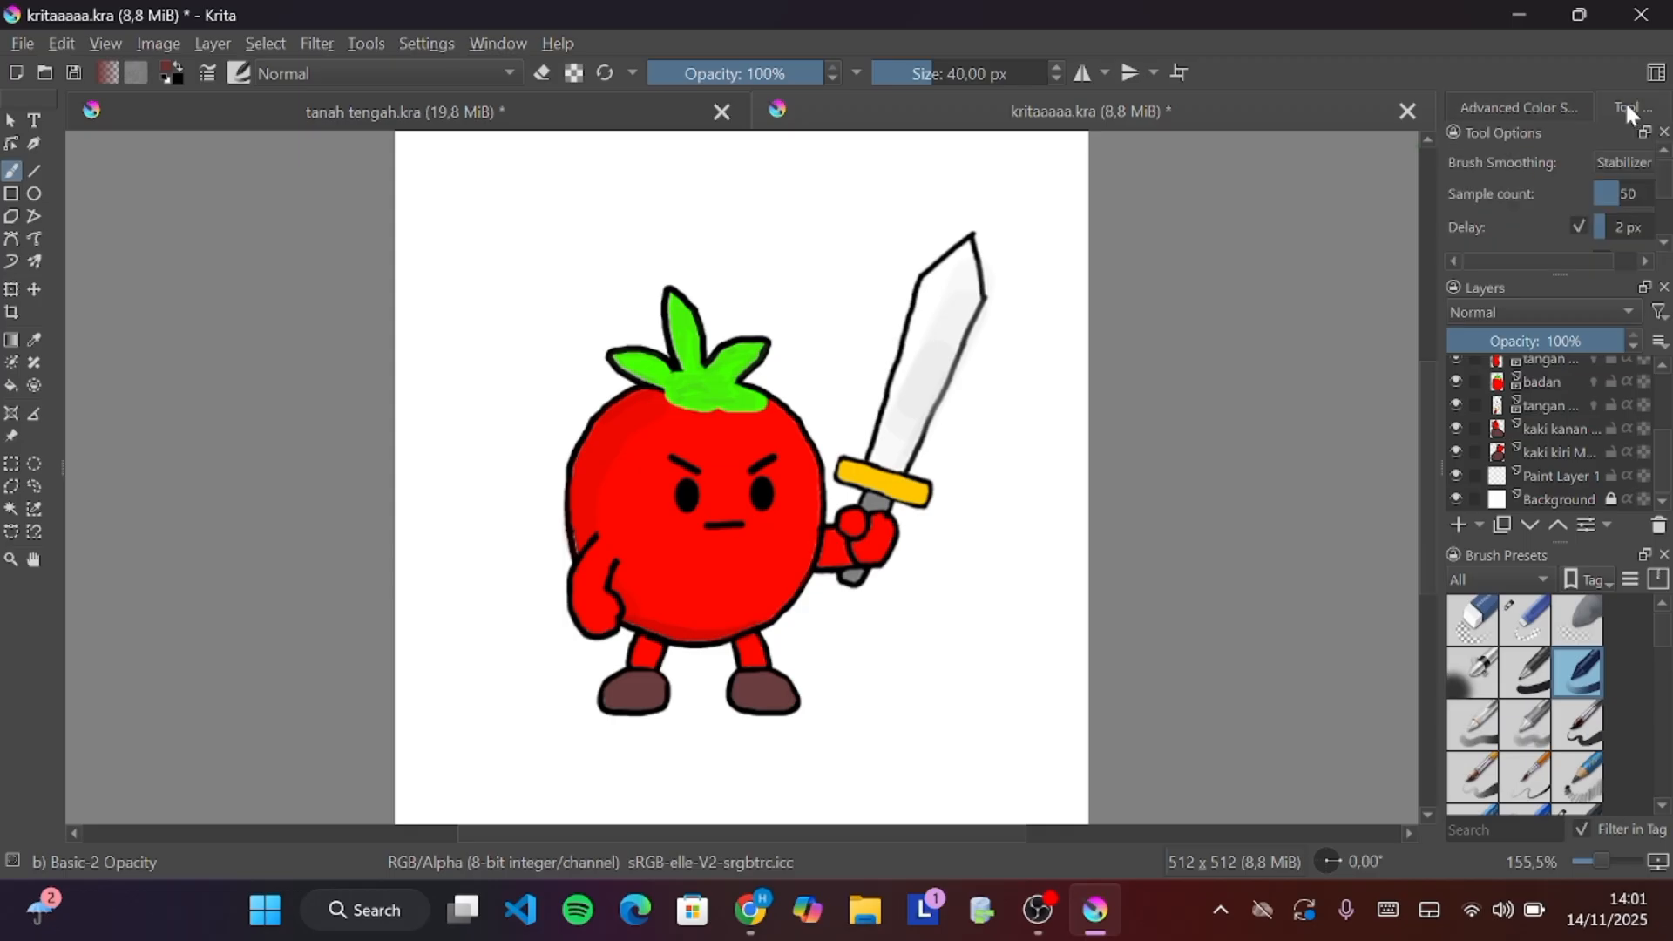
click(1628, 160)
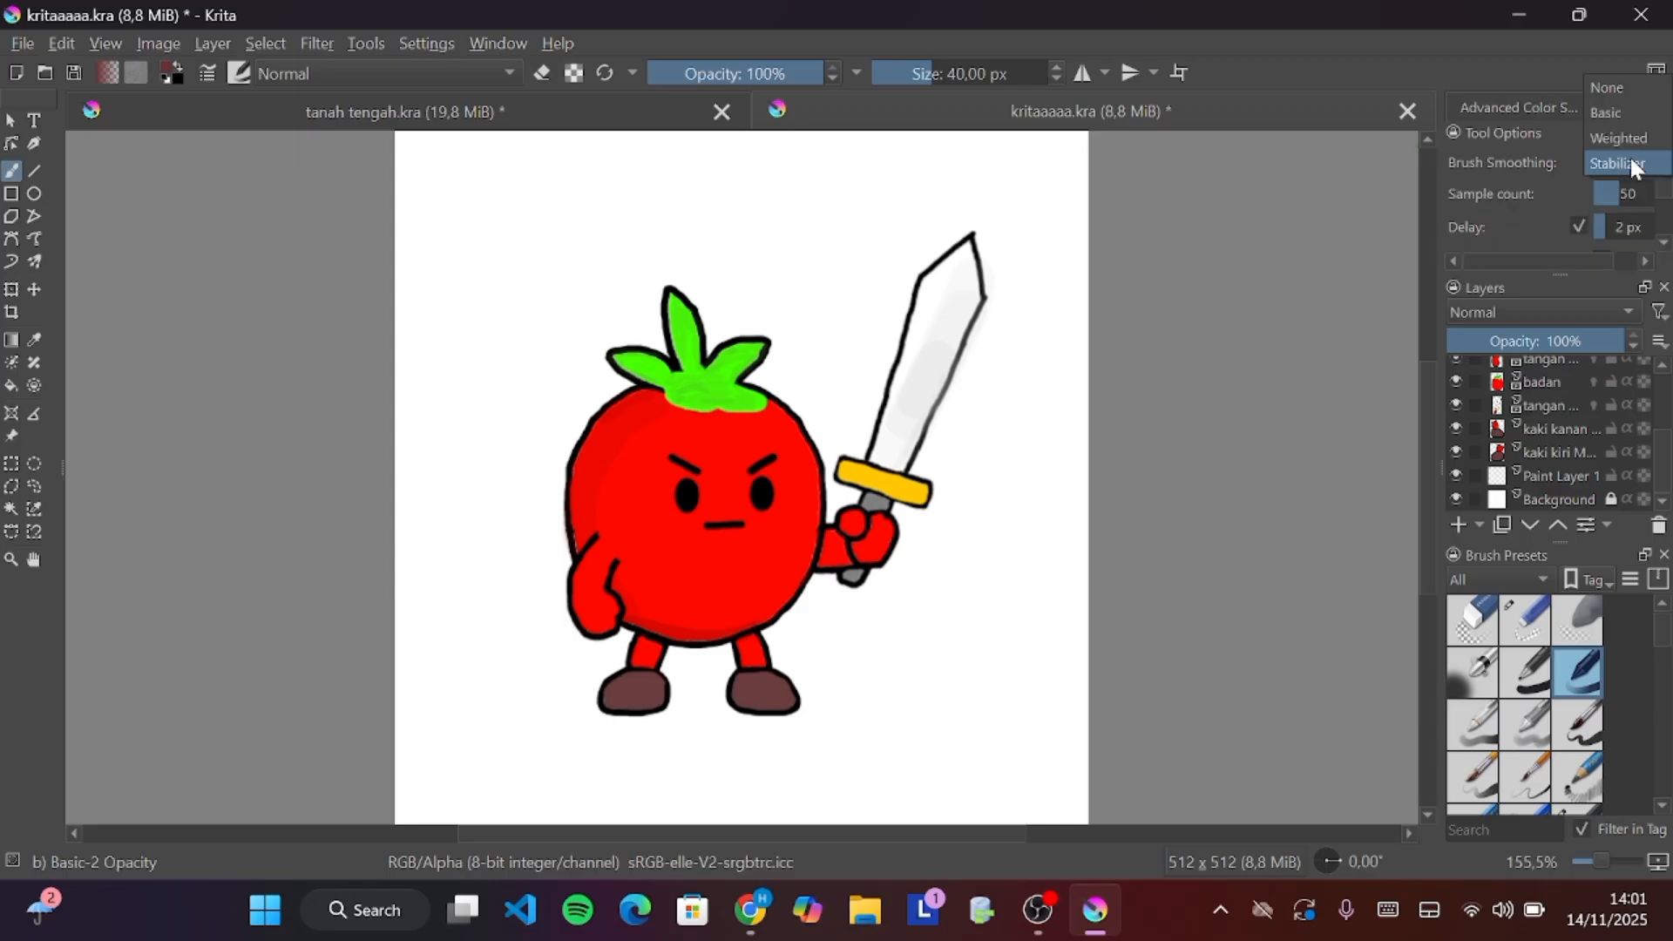
click(1603, 89)
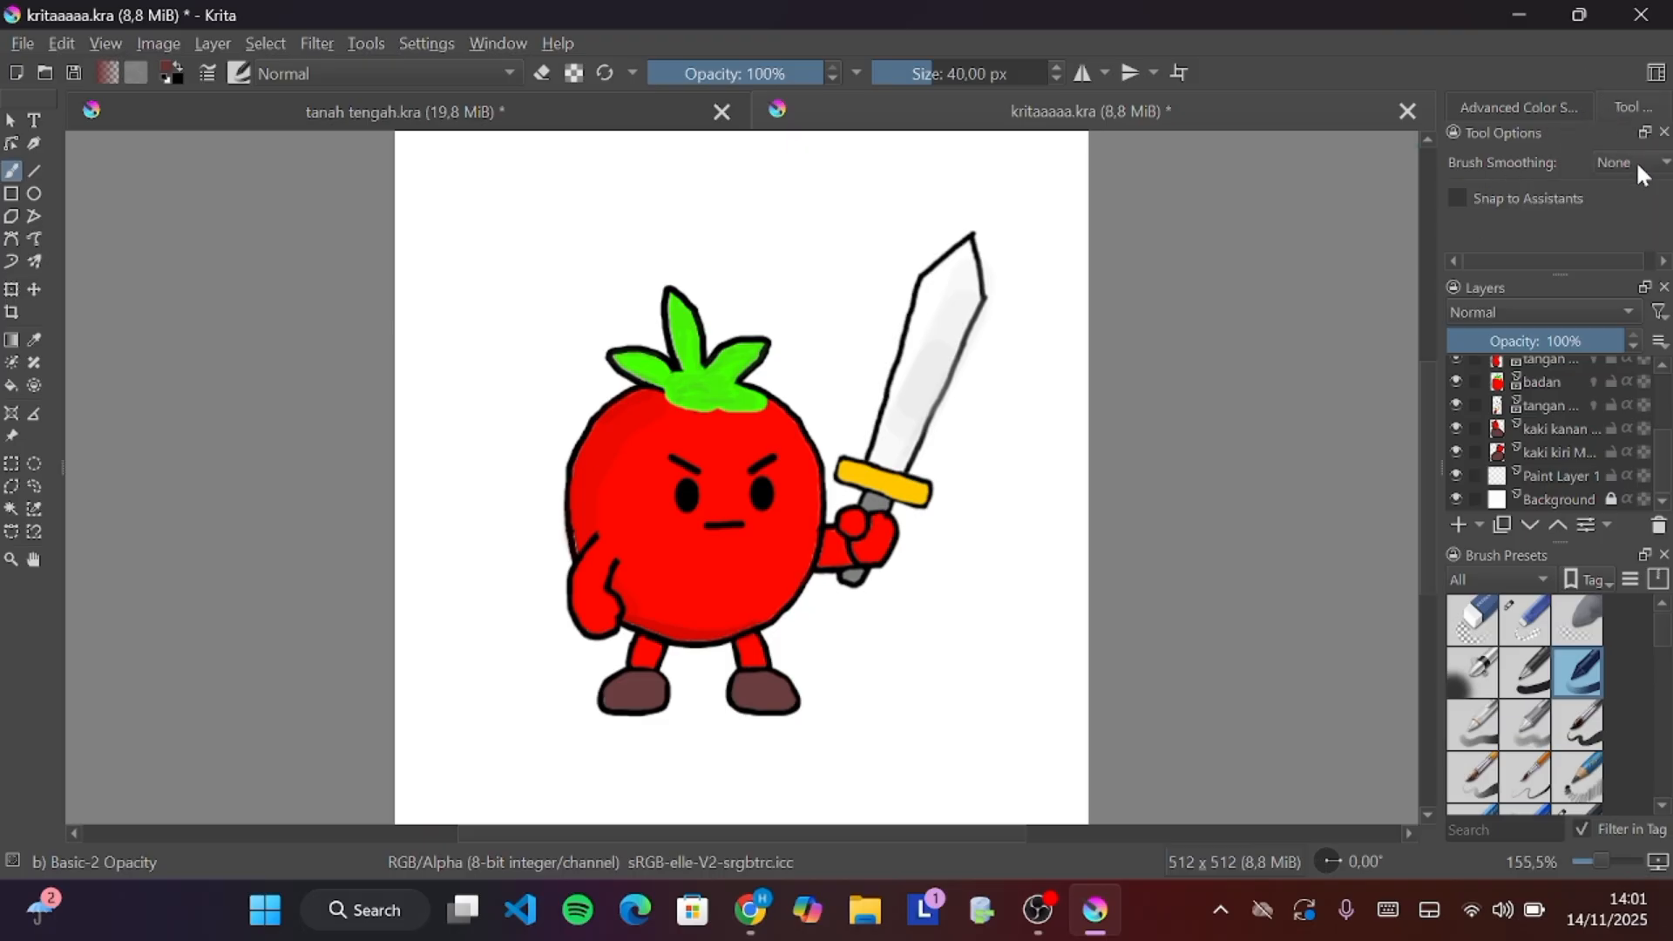
click(1638, 164)
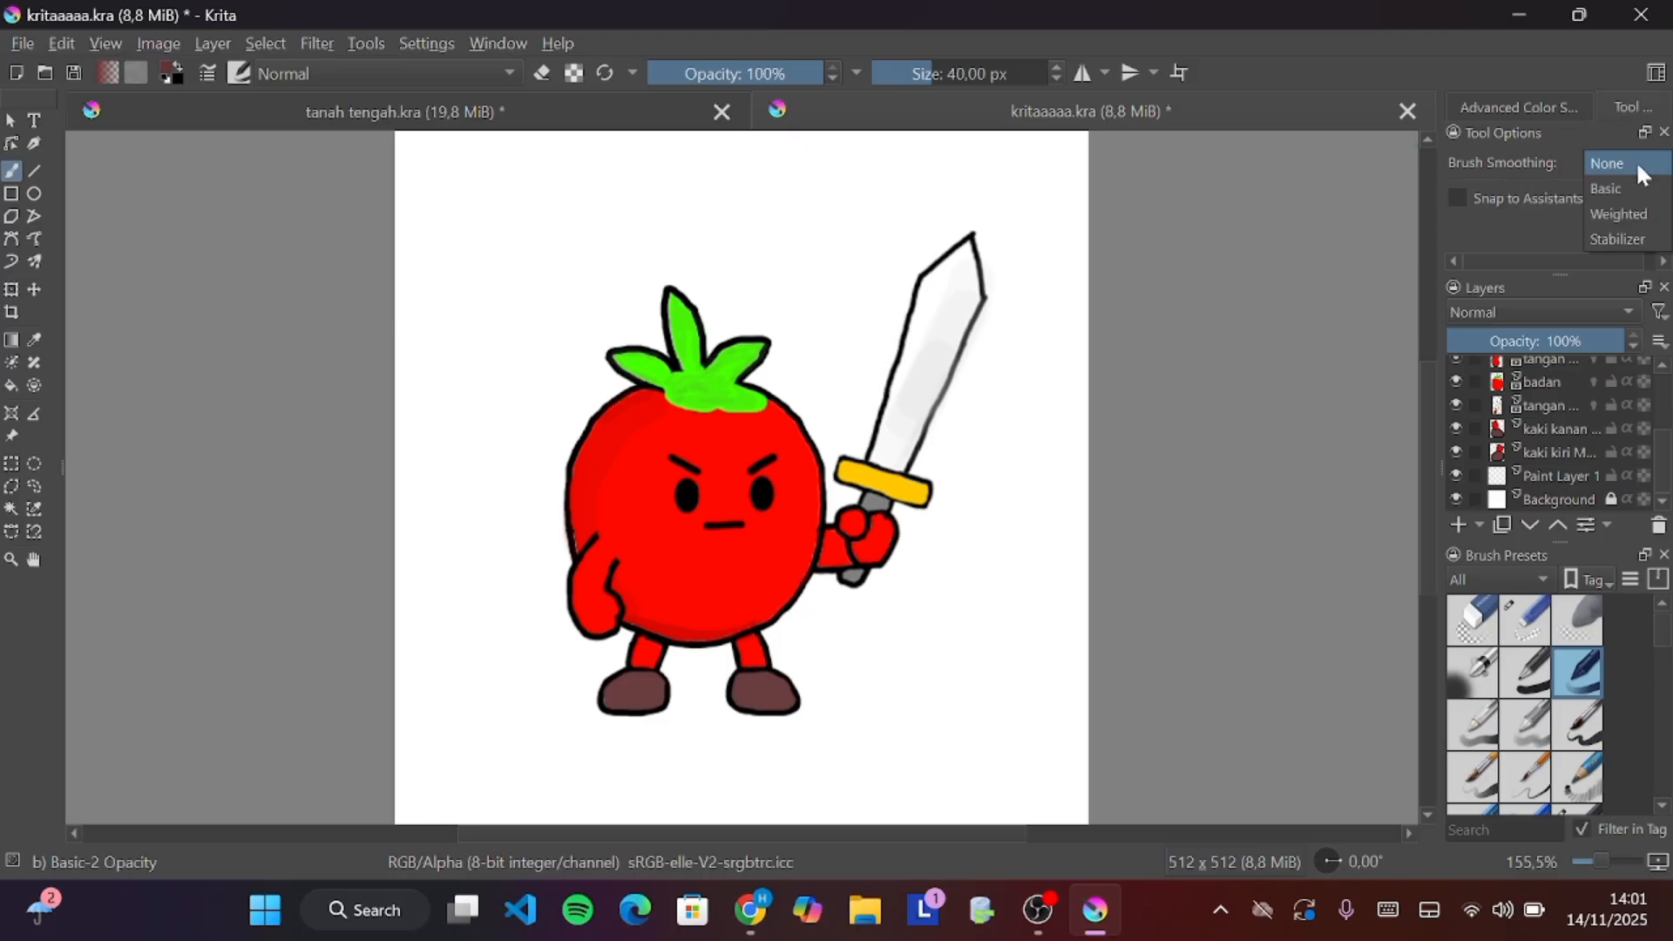
click(1619, 242)
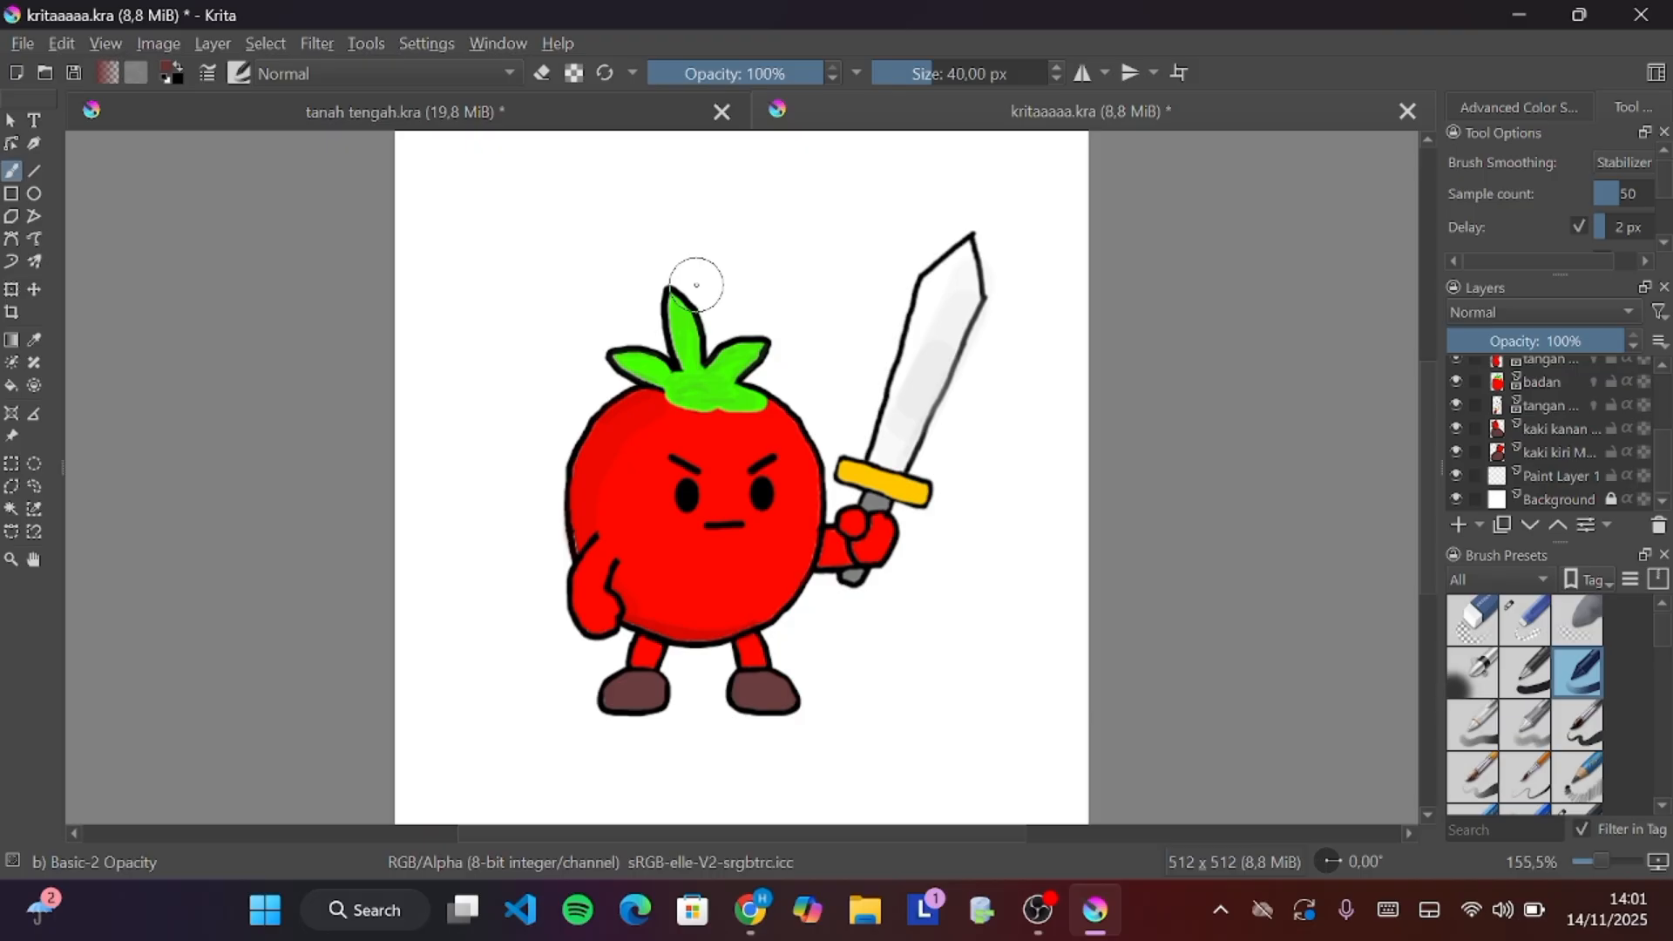
Turn on horizontal mirror painting and move its axis to the tomato's vertical centre
mouse_move(484, 171)
mouse_down()
mouse_move(388, 272)
mouse_move(384, 358)
mouse_move(435, 394)
mouse_move(541, 360)
mouse_move(624, 270)
mouse_move(604, 211)
mouse_move(469, 190)
mouse_up()
ctrl+click(470, 190)
click(1082, 77)
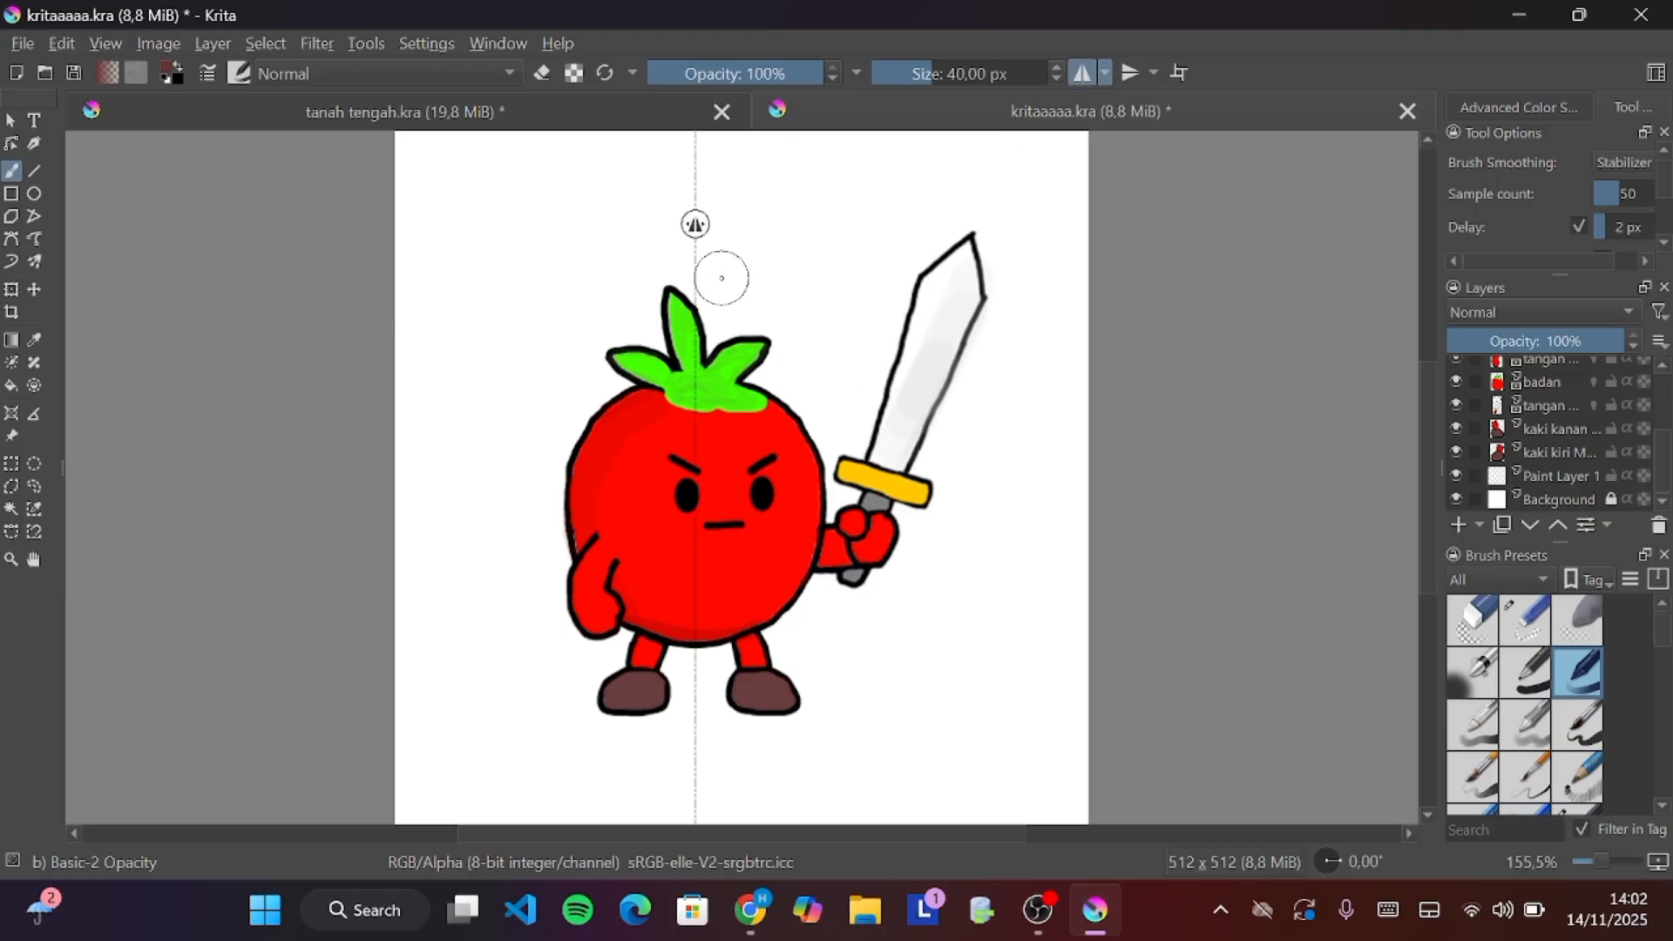
drag(692, 224, 734, 231)
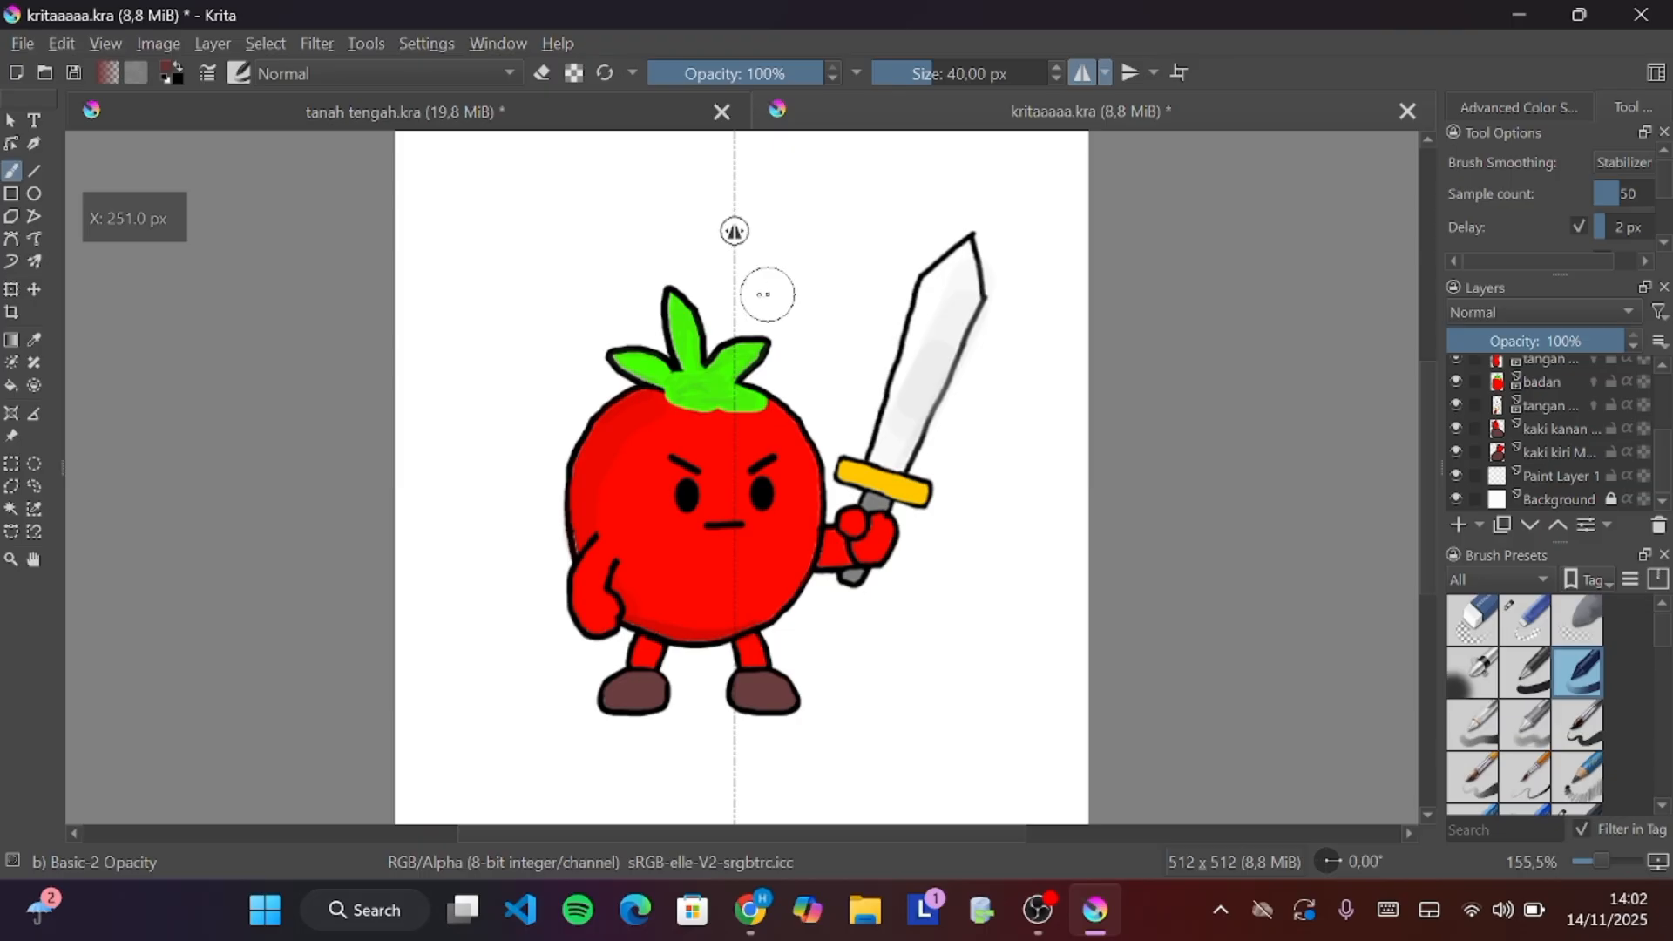
Try a mirrored test stroke above the tomato and undo it
mouse_move(737, 288)
mouse_down()
mouse_move(632, 262)
mouse_move(619, 201)
mouse_move(652, 144)
mouse_move(732, 139)
mouse_up()
key(ctrl+z)
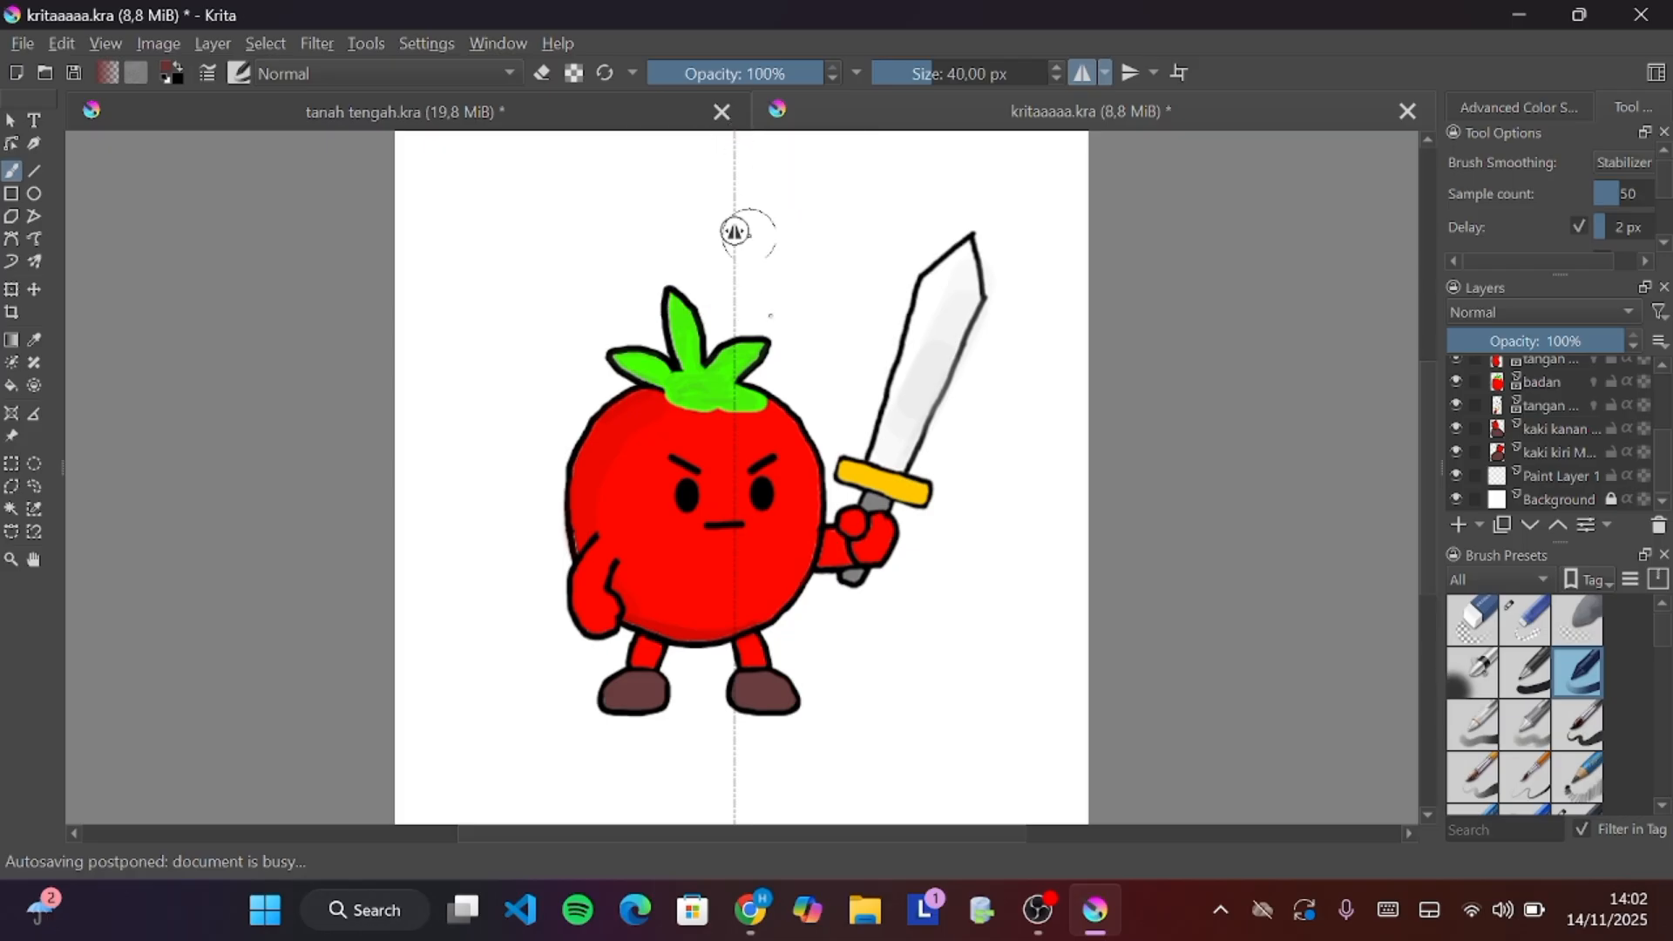
scroll(885, 557, down, 1)
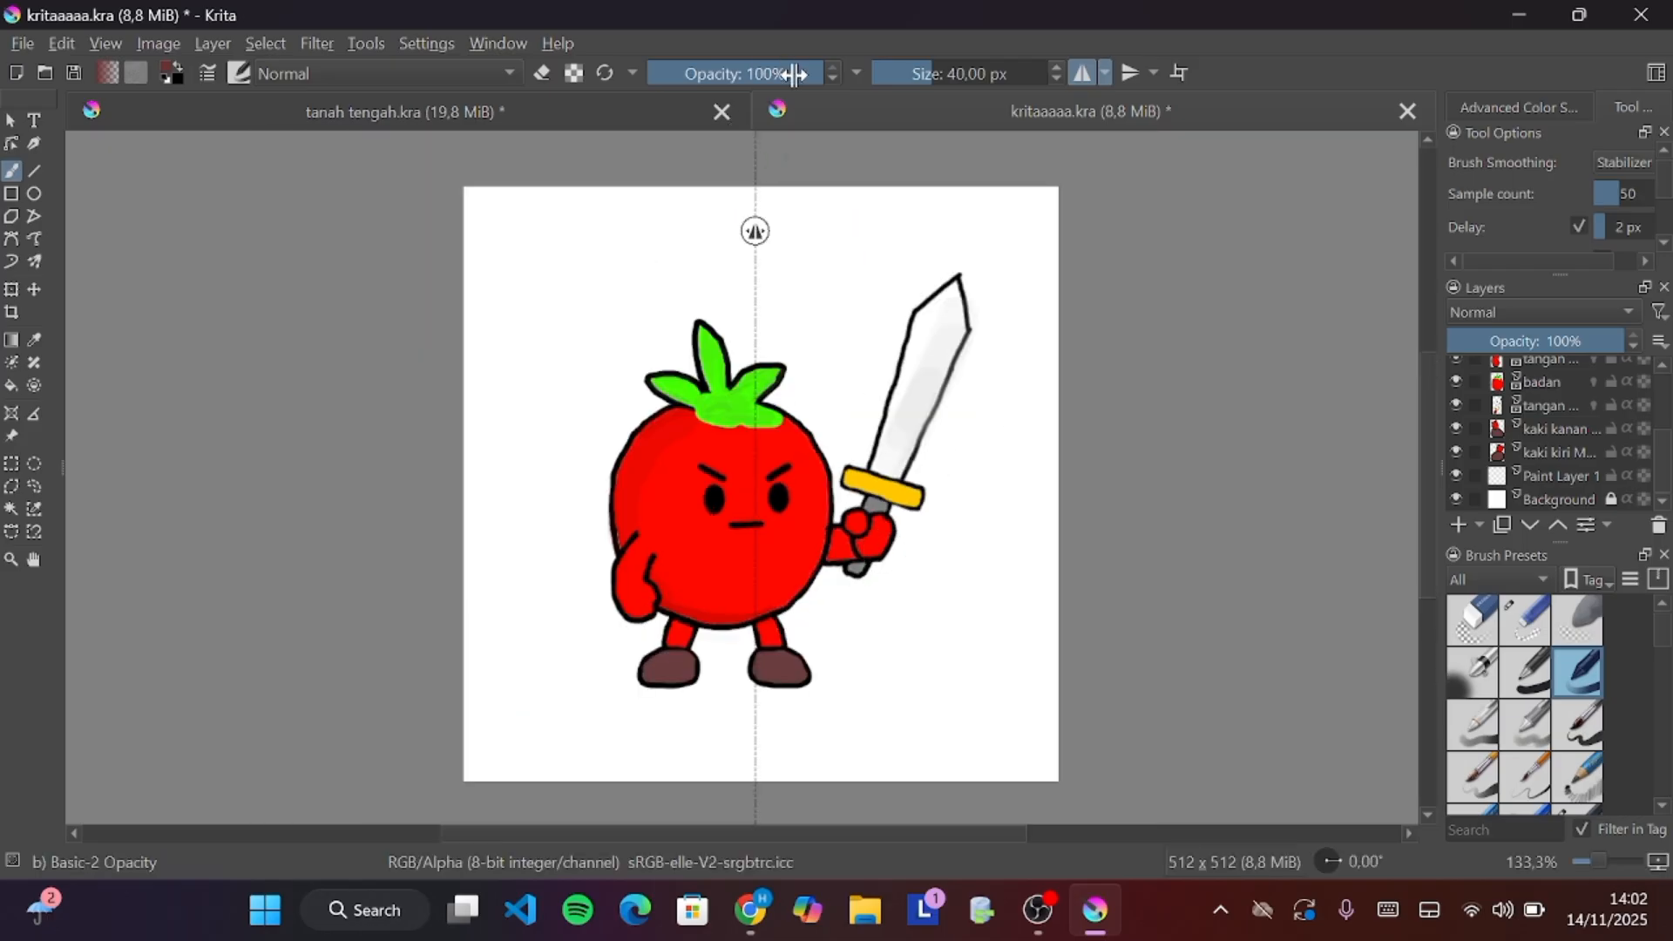
Set the brush size to 3.29 px and try mirrored test strokes above the tomato, undoing each
drag(902, 78, 898, 79)
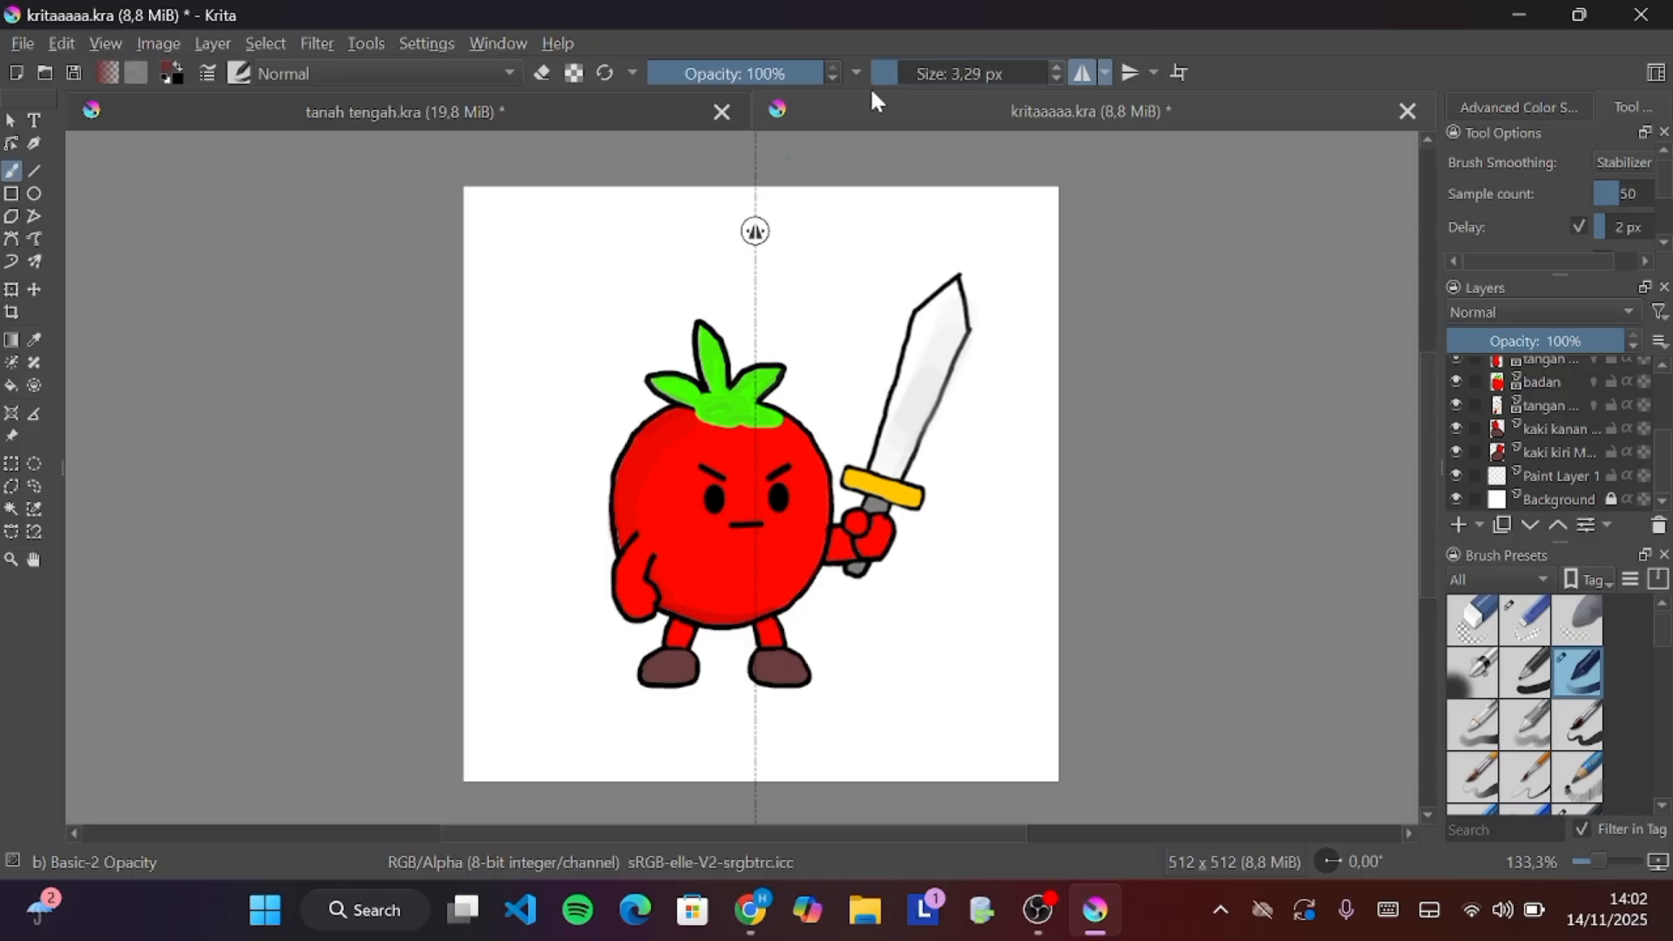
mouse_move(732, 215)
mouse_down()
mouse_move(682, 228)
mouse_move(678, 255)
mouse_move(745, 309)
mouse_up()
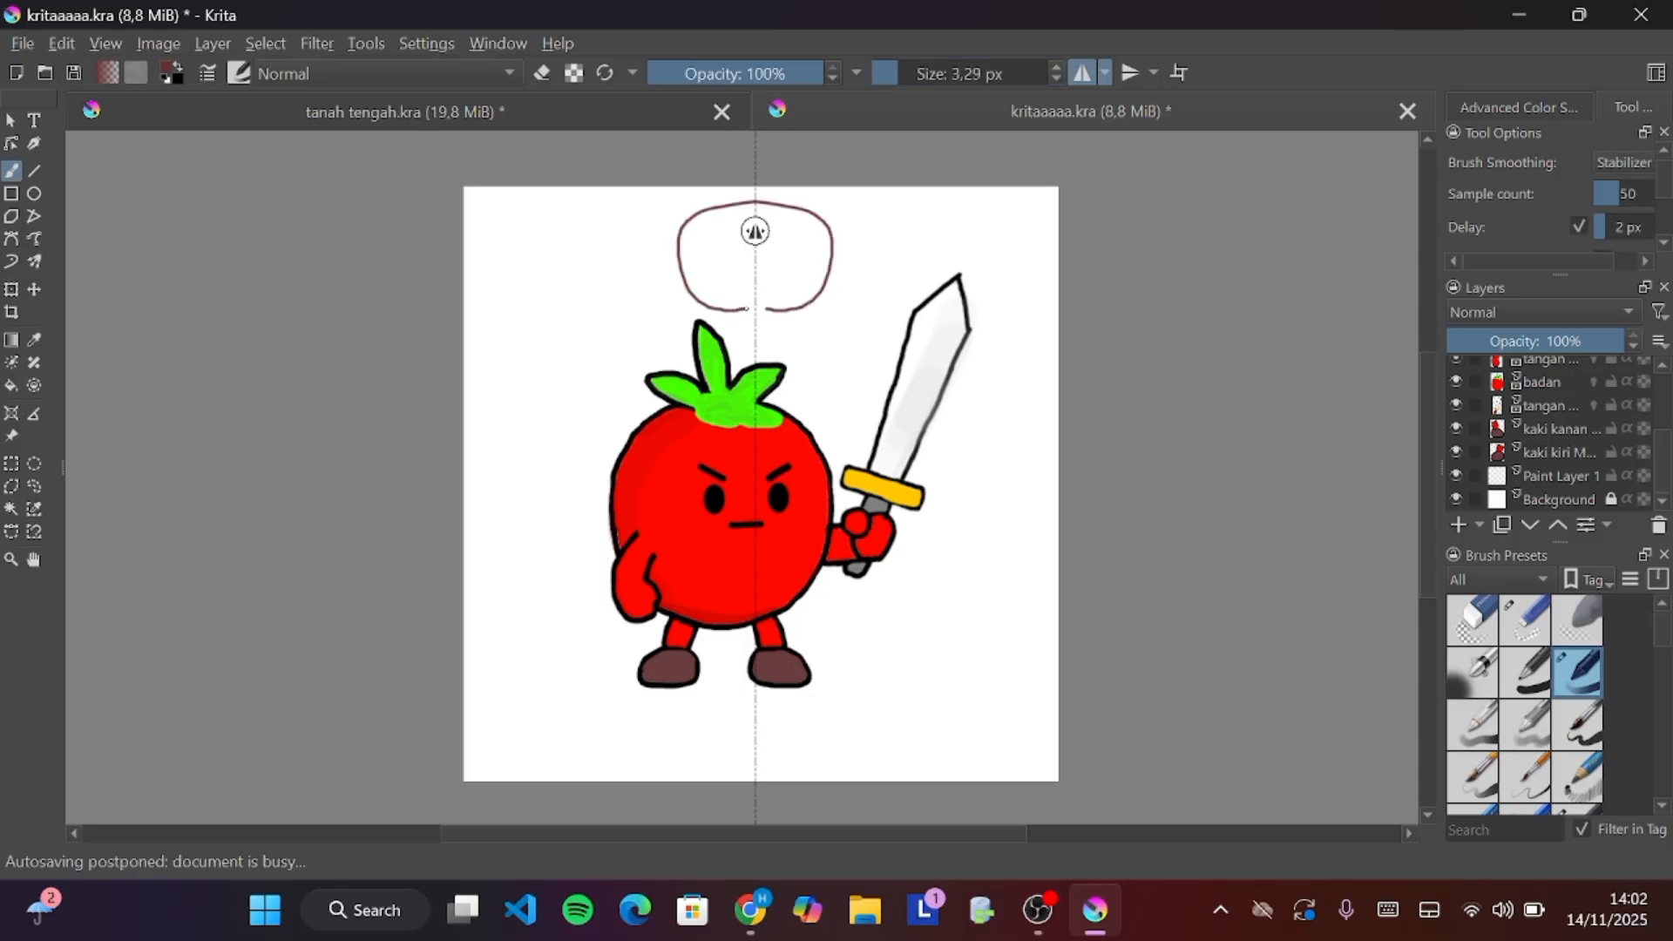
key(ctrl+z)
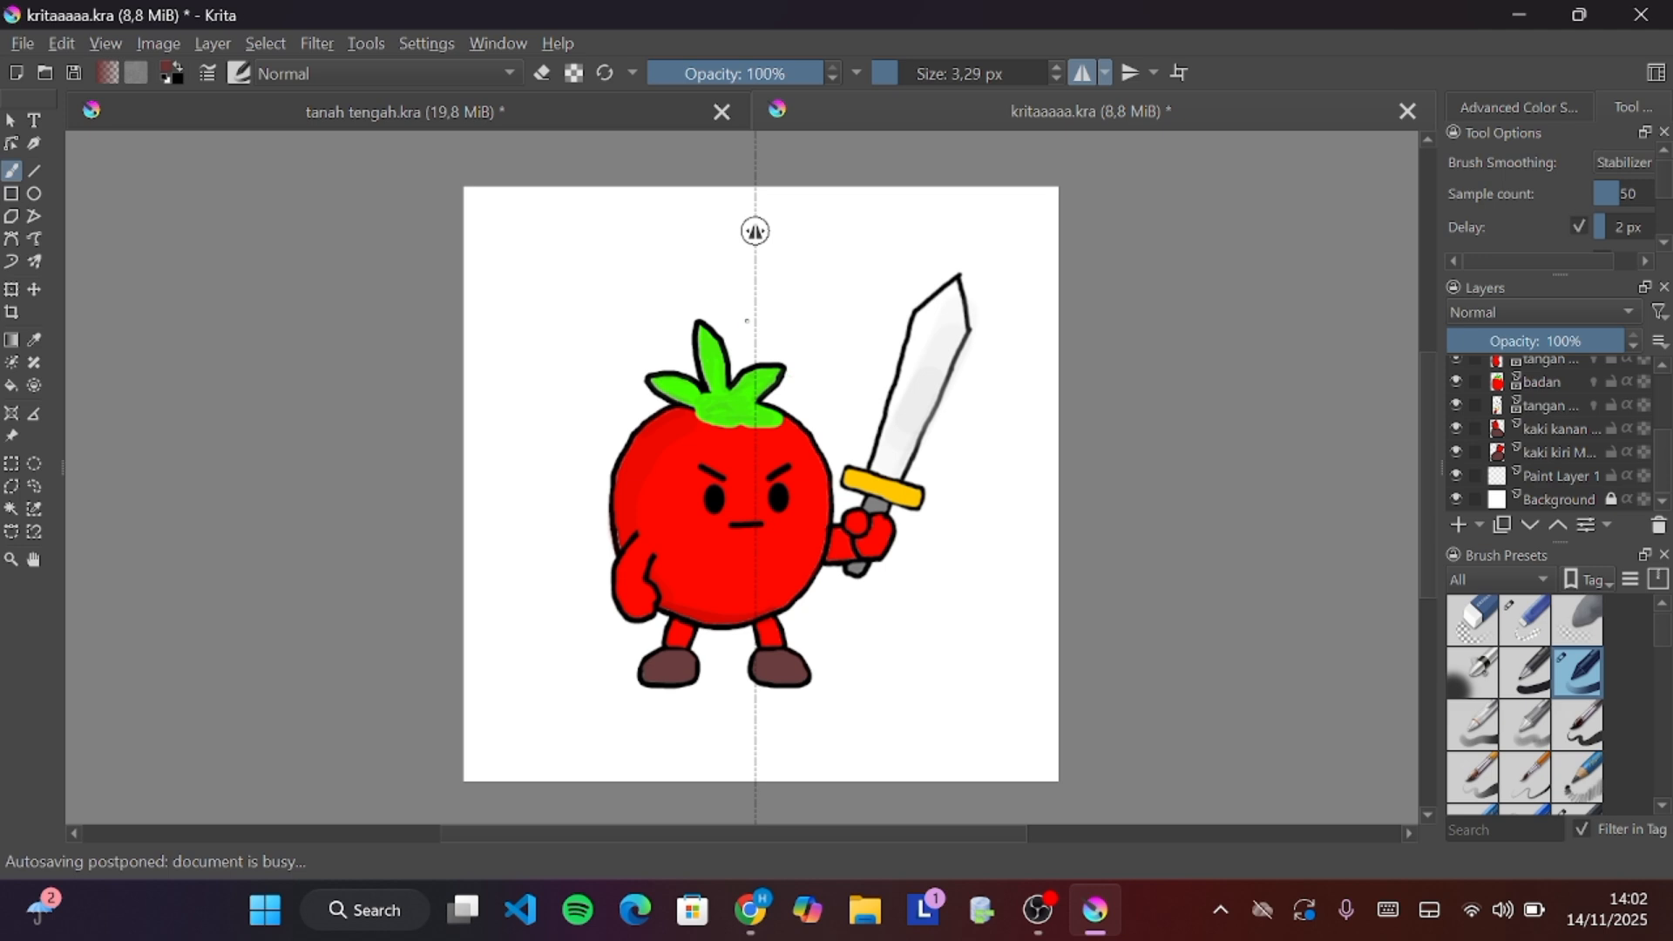
mouse_move(754, 324)
mouse_down()
mouse_move(716, 321)
mouse_move(670, 263)
mouse_move(669, 209)
mouse_move(722, 170)
mouse_up()
key(ctrl+z)
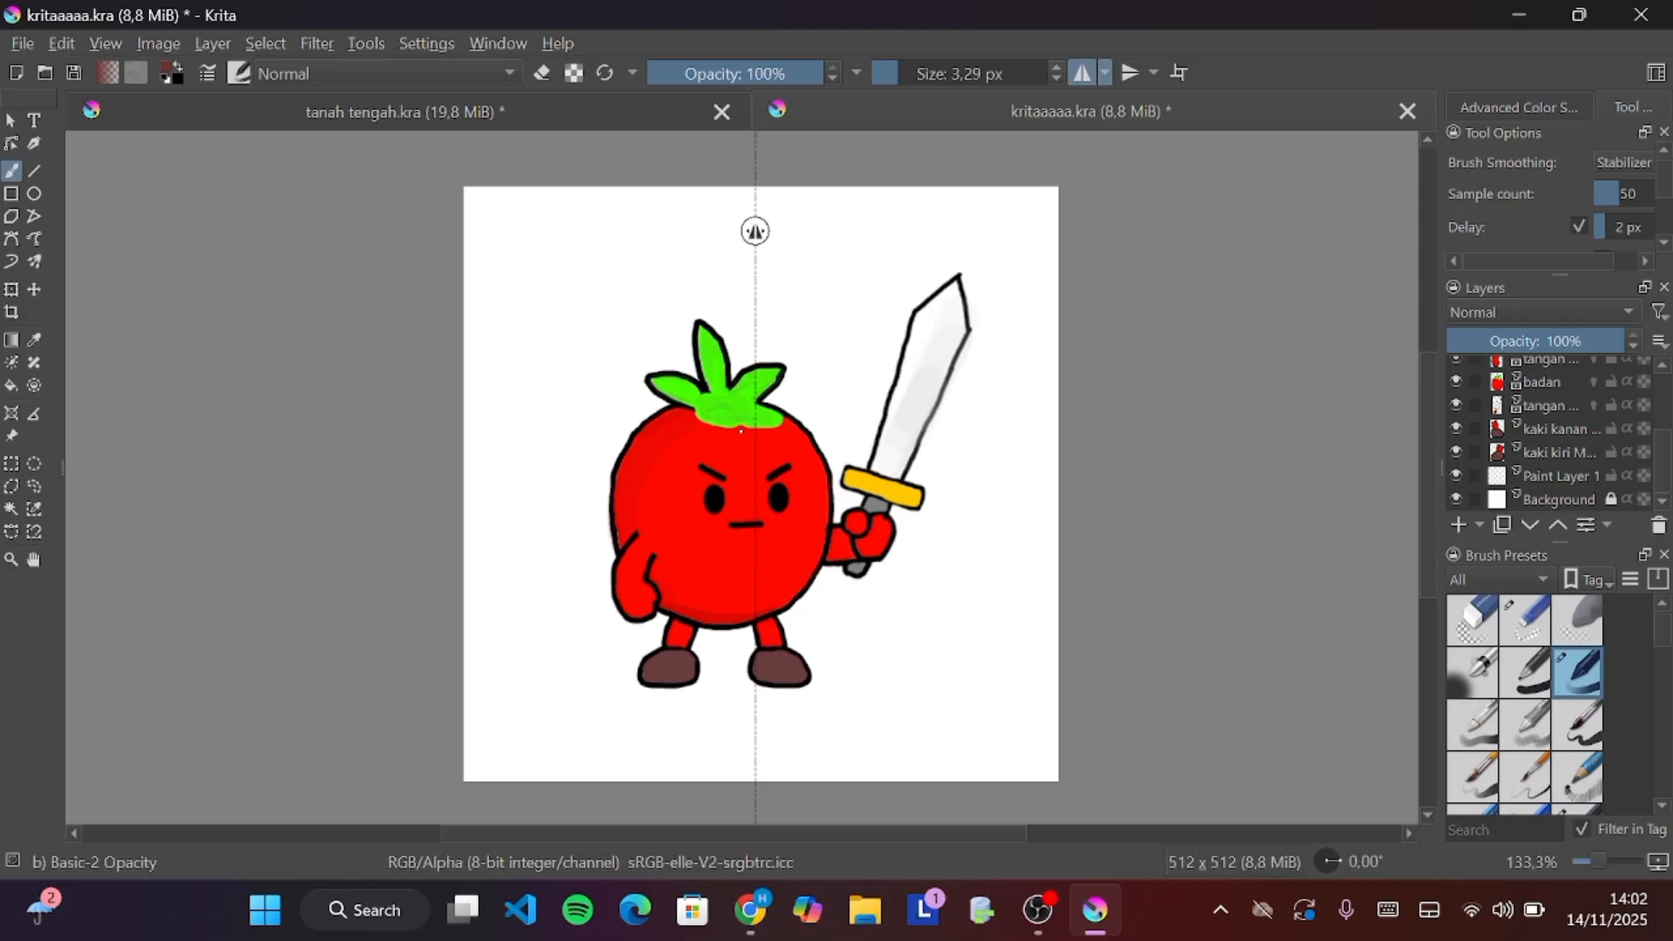
Turn off horizontal mirroring, test vertical mirroring with one undone stroke, and disable it again
click(1085, 77)
click(1124, 75)
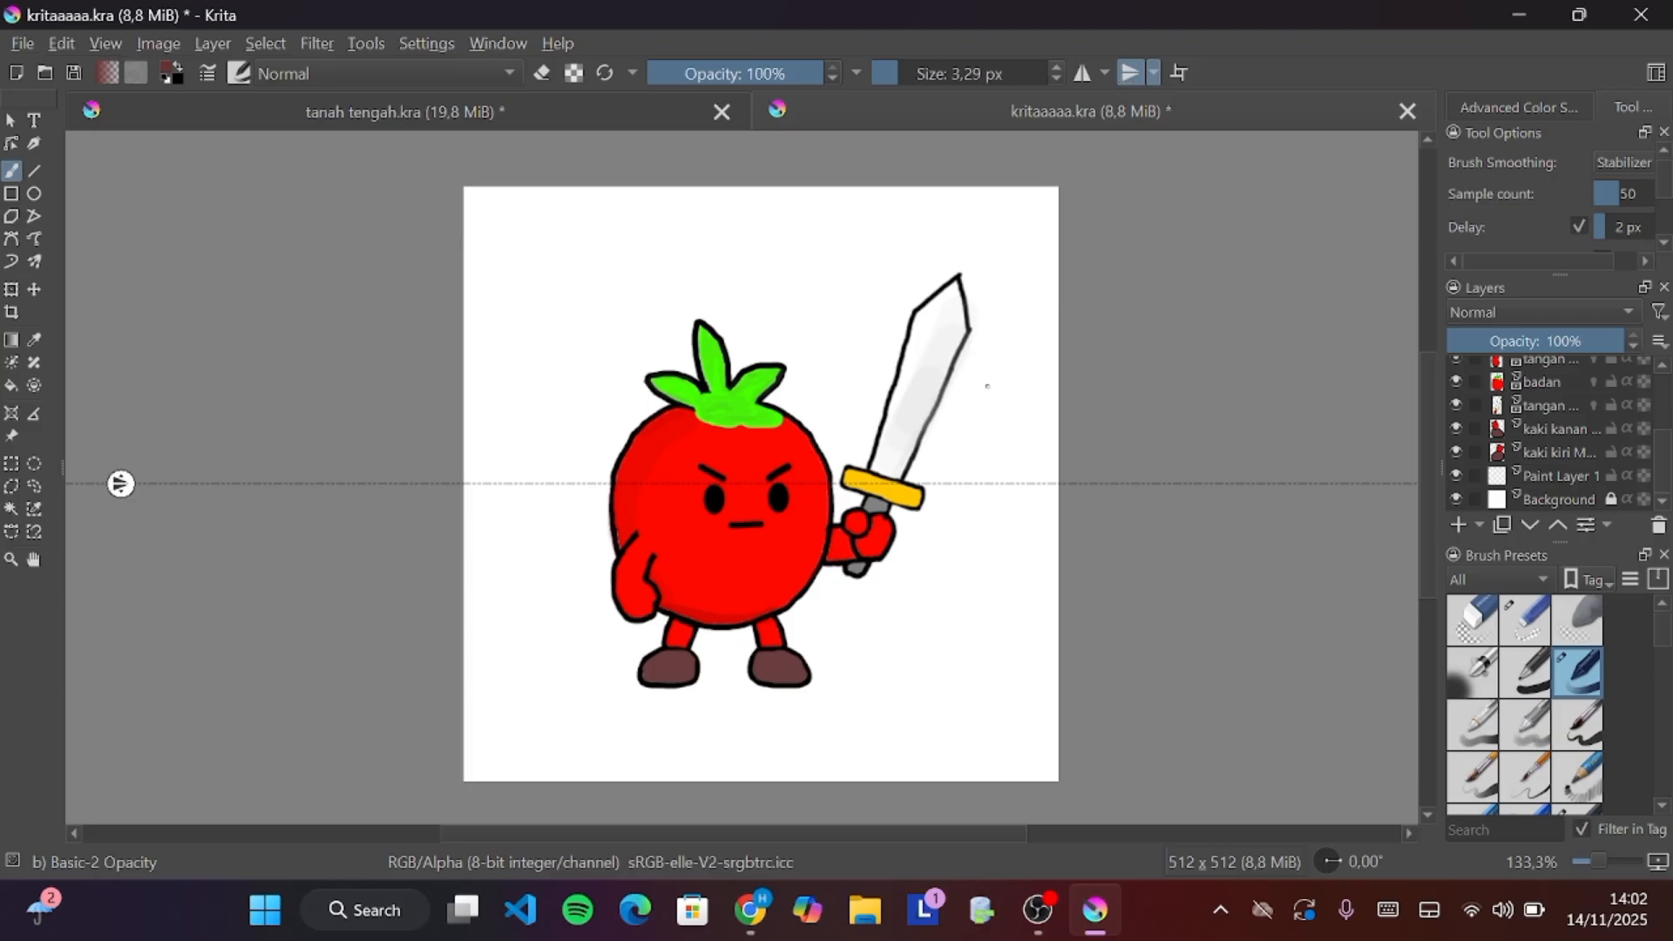
mouse_move(994, 492)
mouse_down()
mouse_move(982, 525)
mouse_move(863, 616)
mouse_move(760, 609)
mouse_move(705, 549)
mouse_move(707, 486)
mouse_up()
key(ctrl+z)
click(1131, 75)
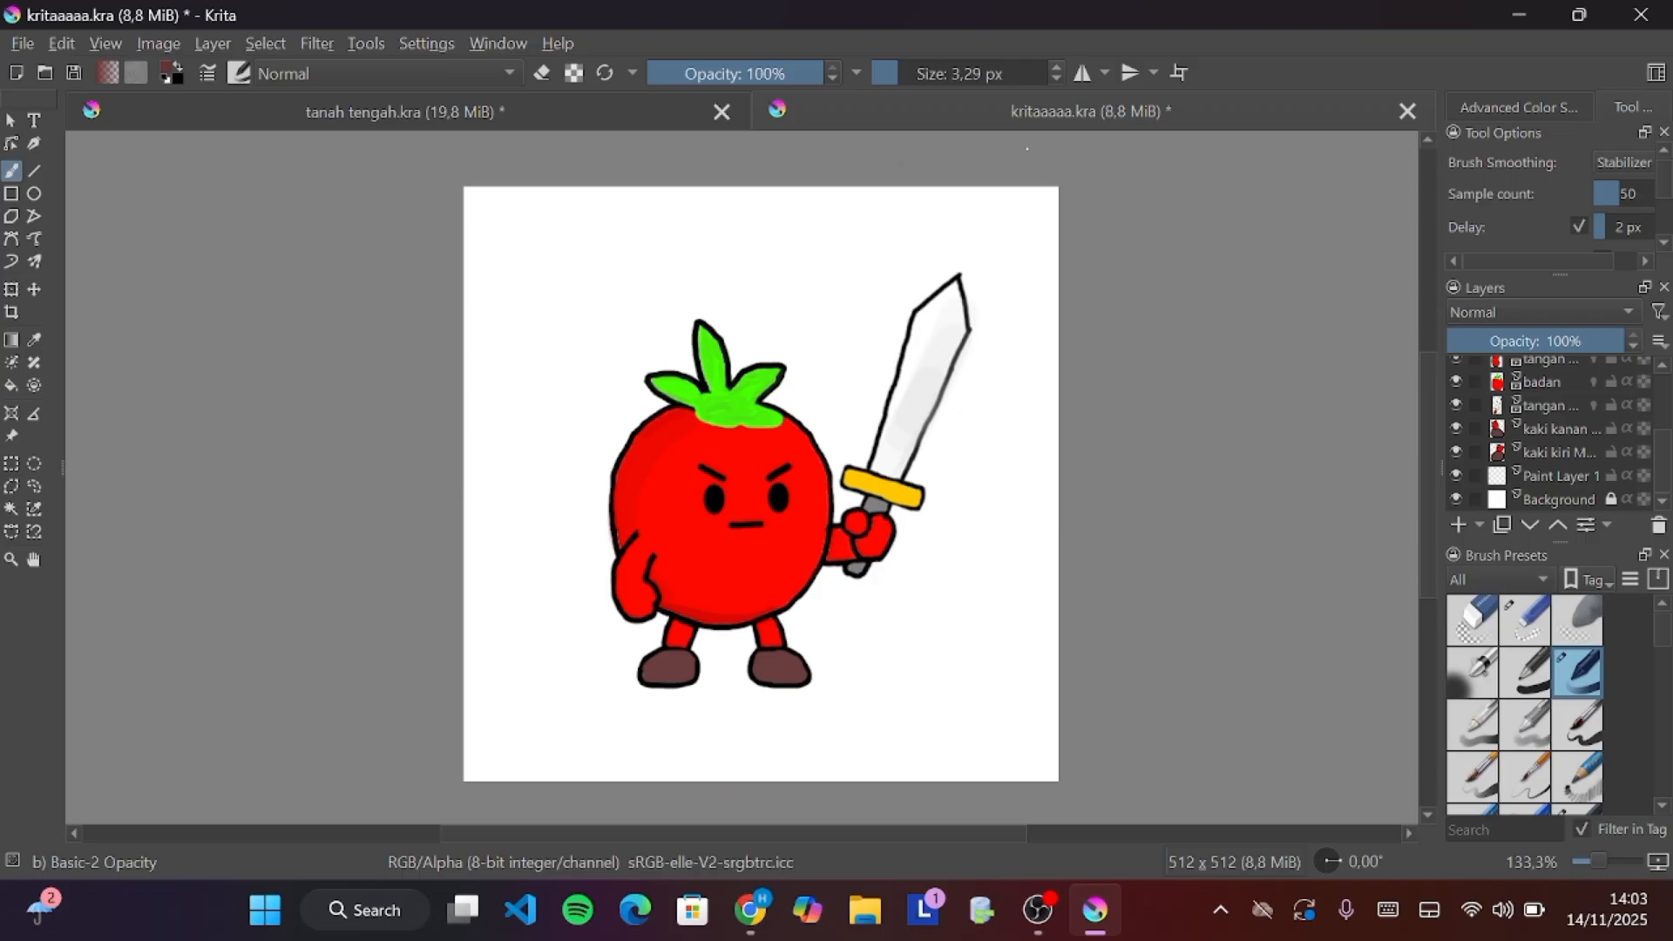
Select the kaki kanan layer and add a new element to it through the layer's Add options
click(1476, 398)
click(1476, 427)
click(1473, 400)
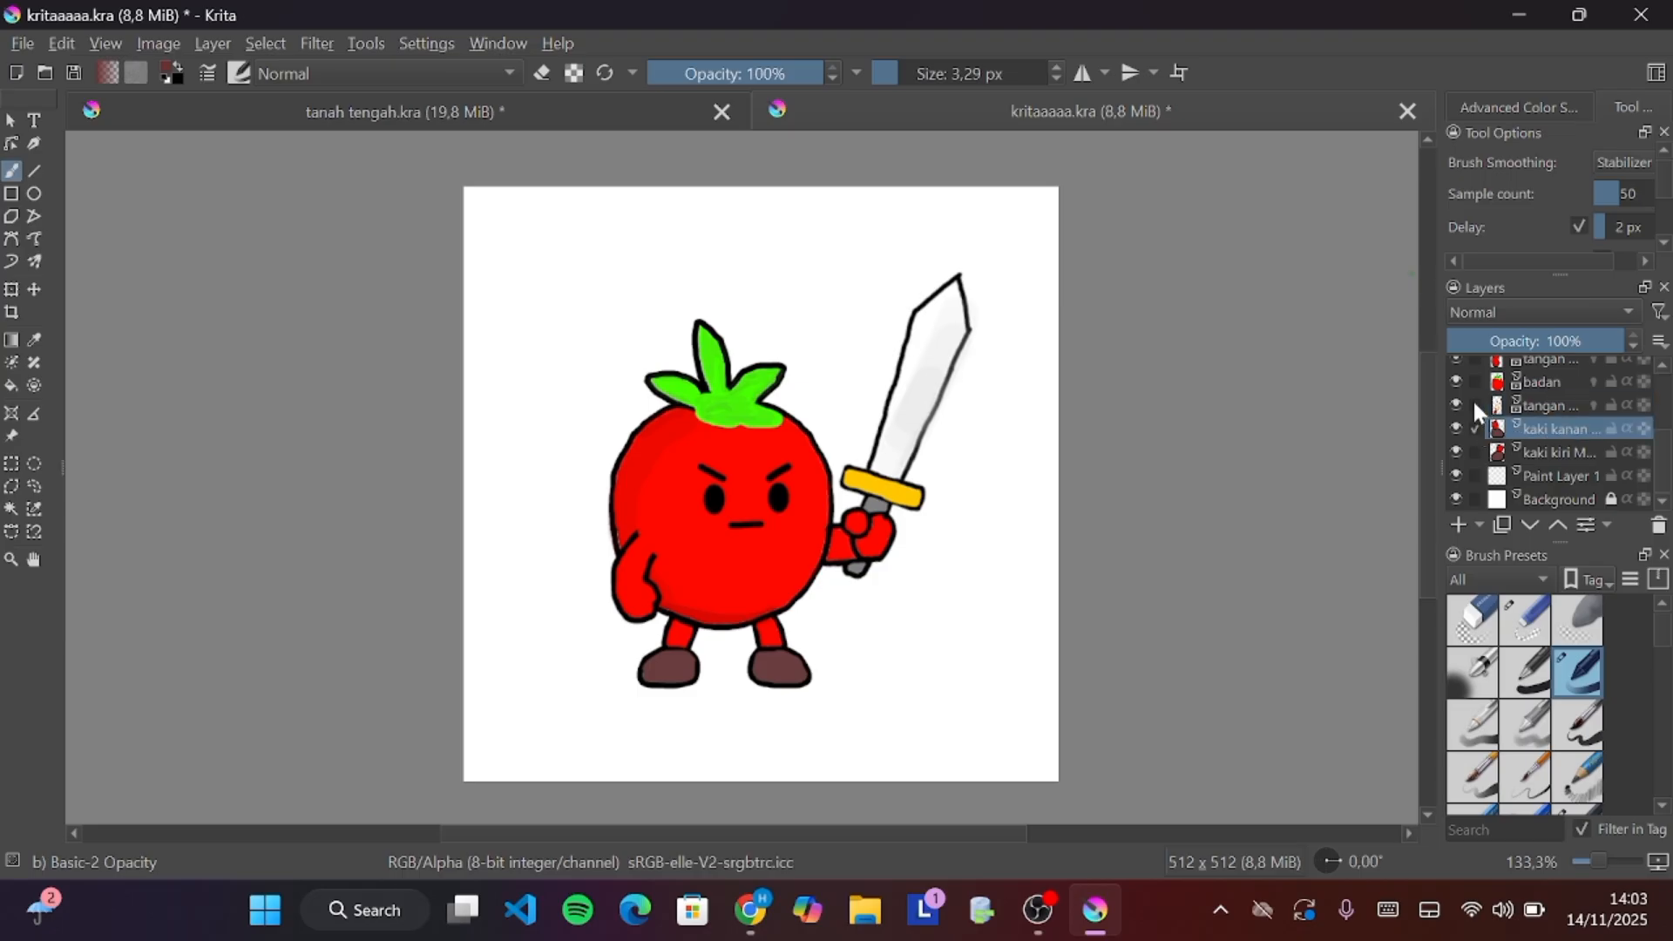
click(1473, 425)
mouse_move(1470, 422)
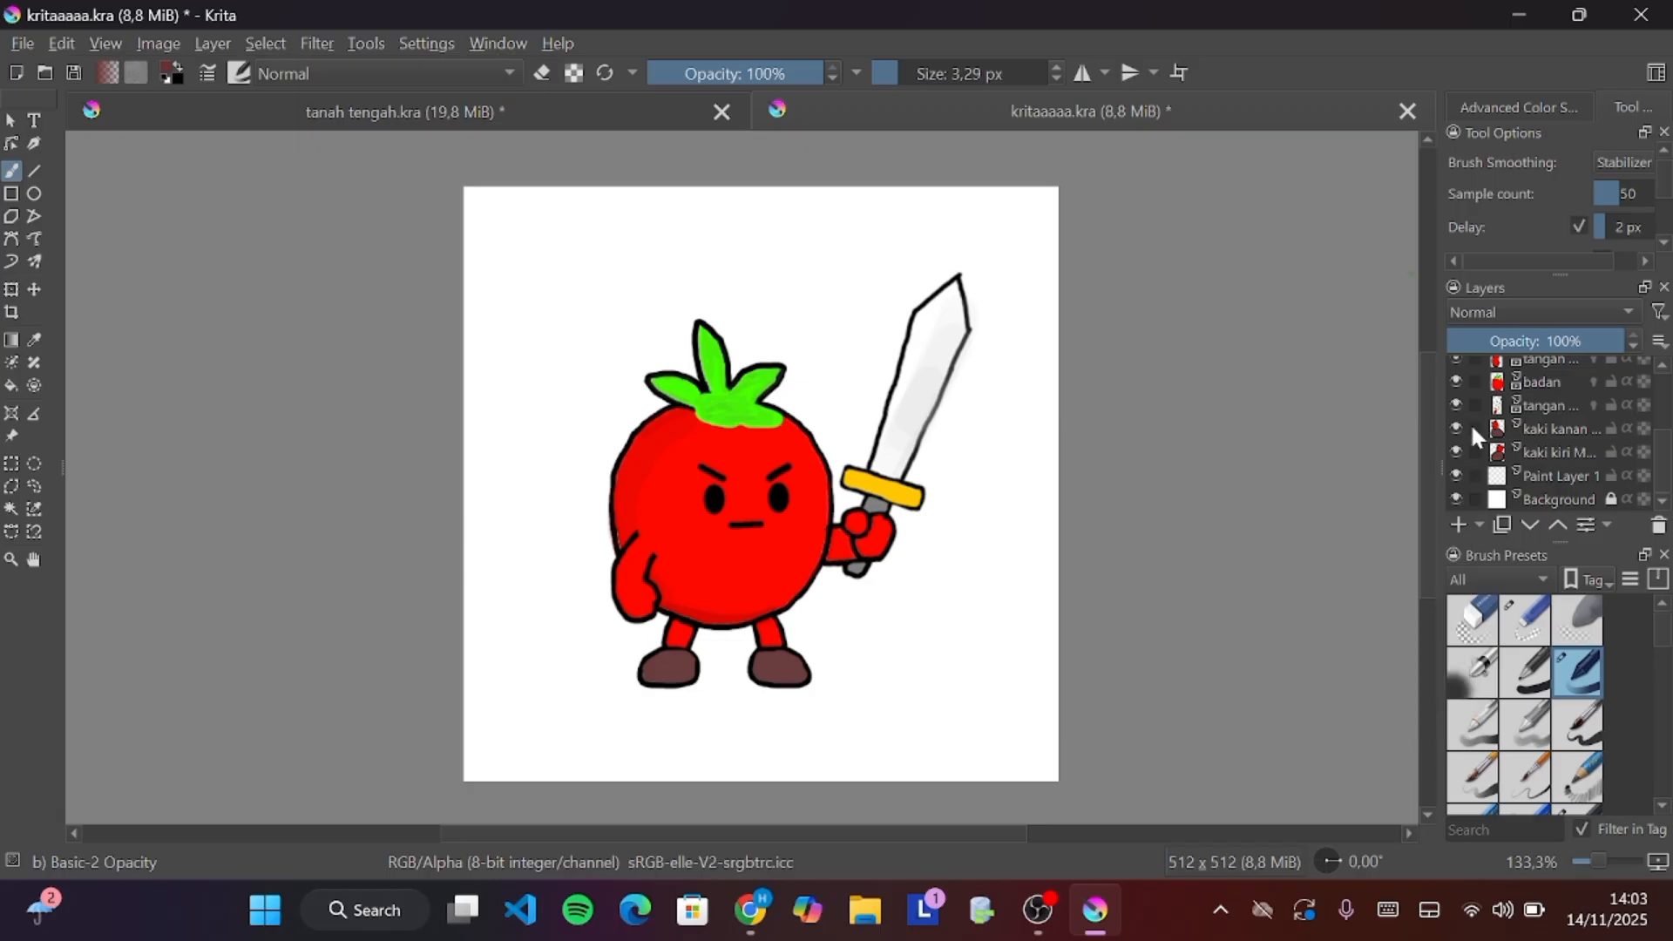
right_click(1471, 422)
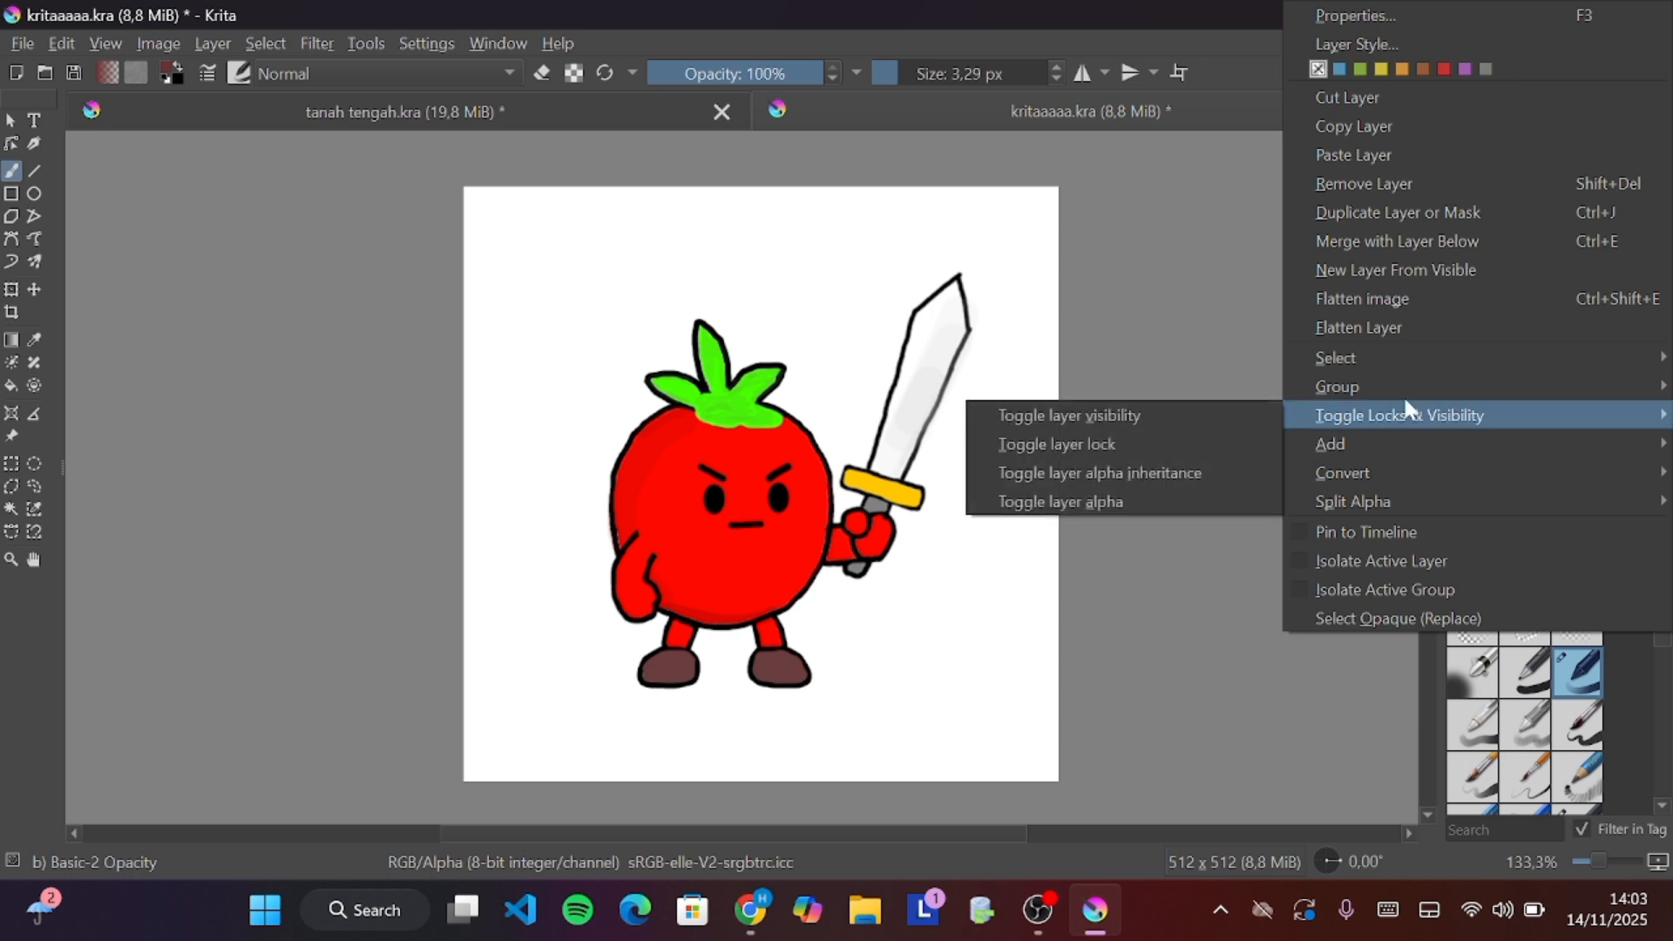
mouse_move(1350, 366)
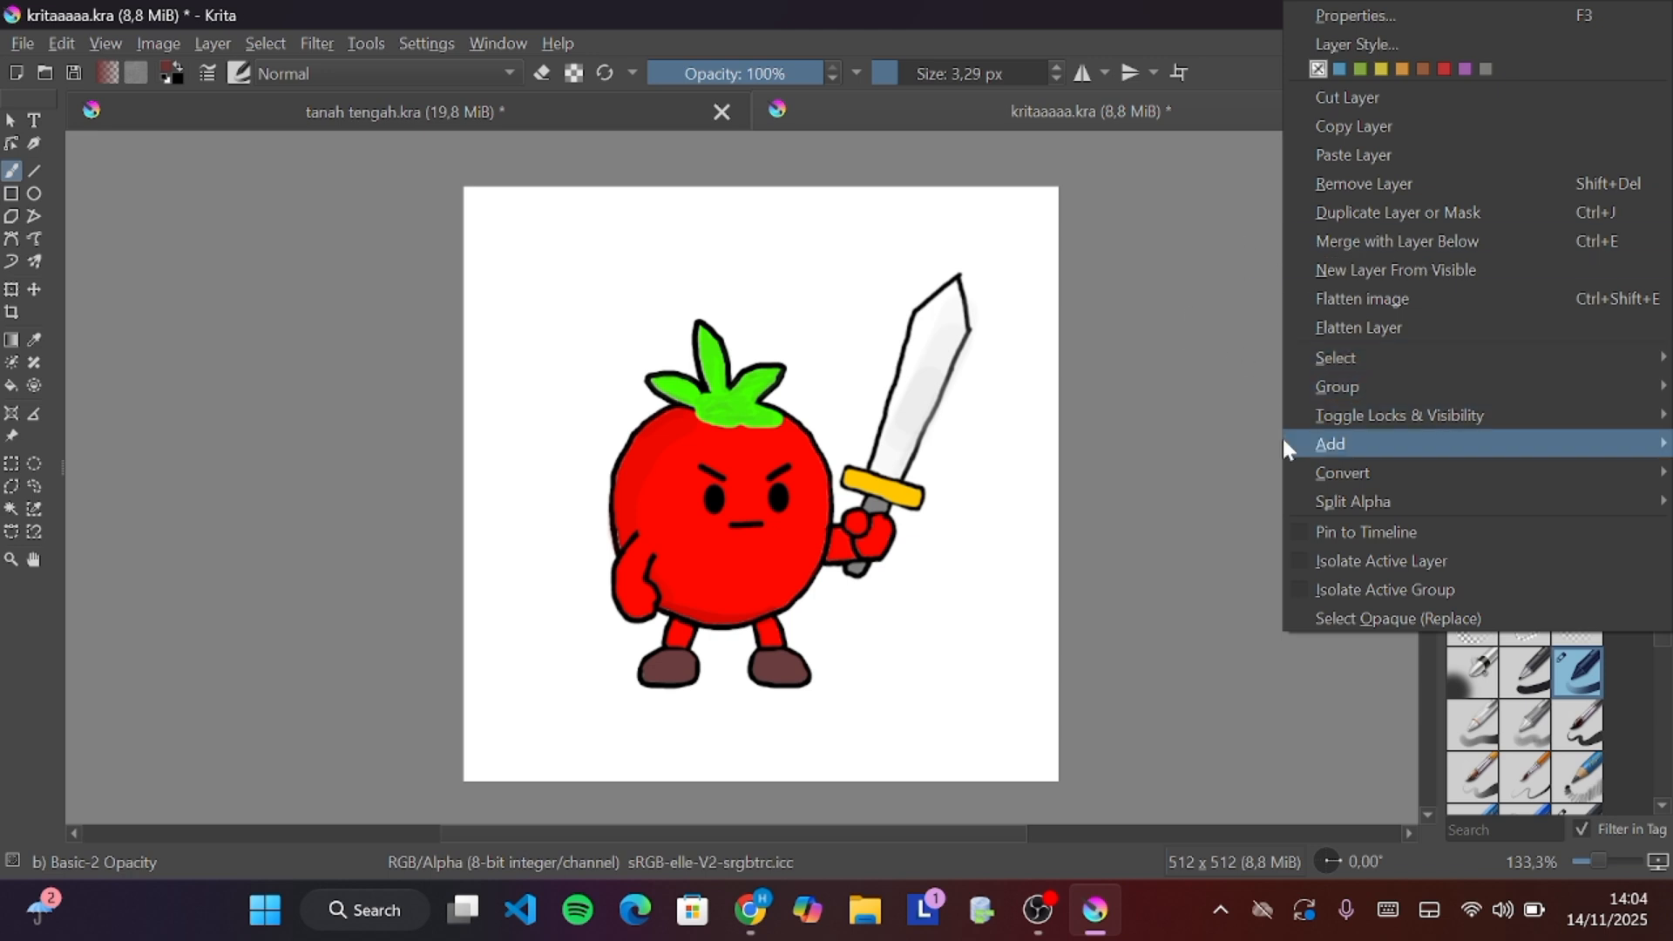
click(1287, 699)
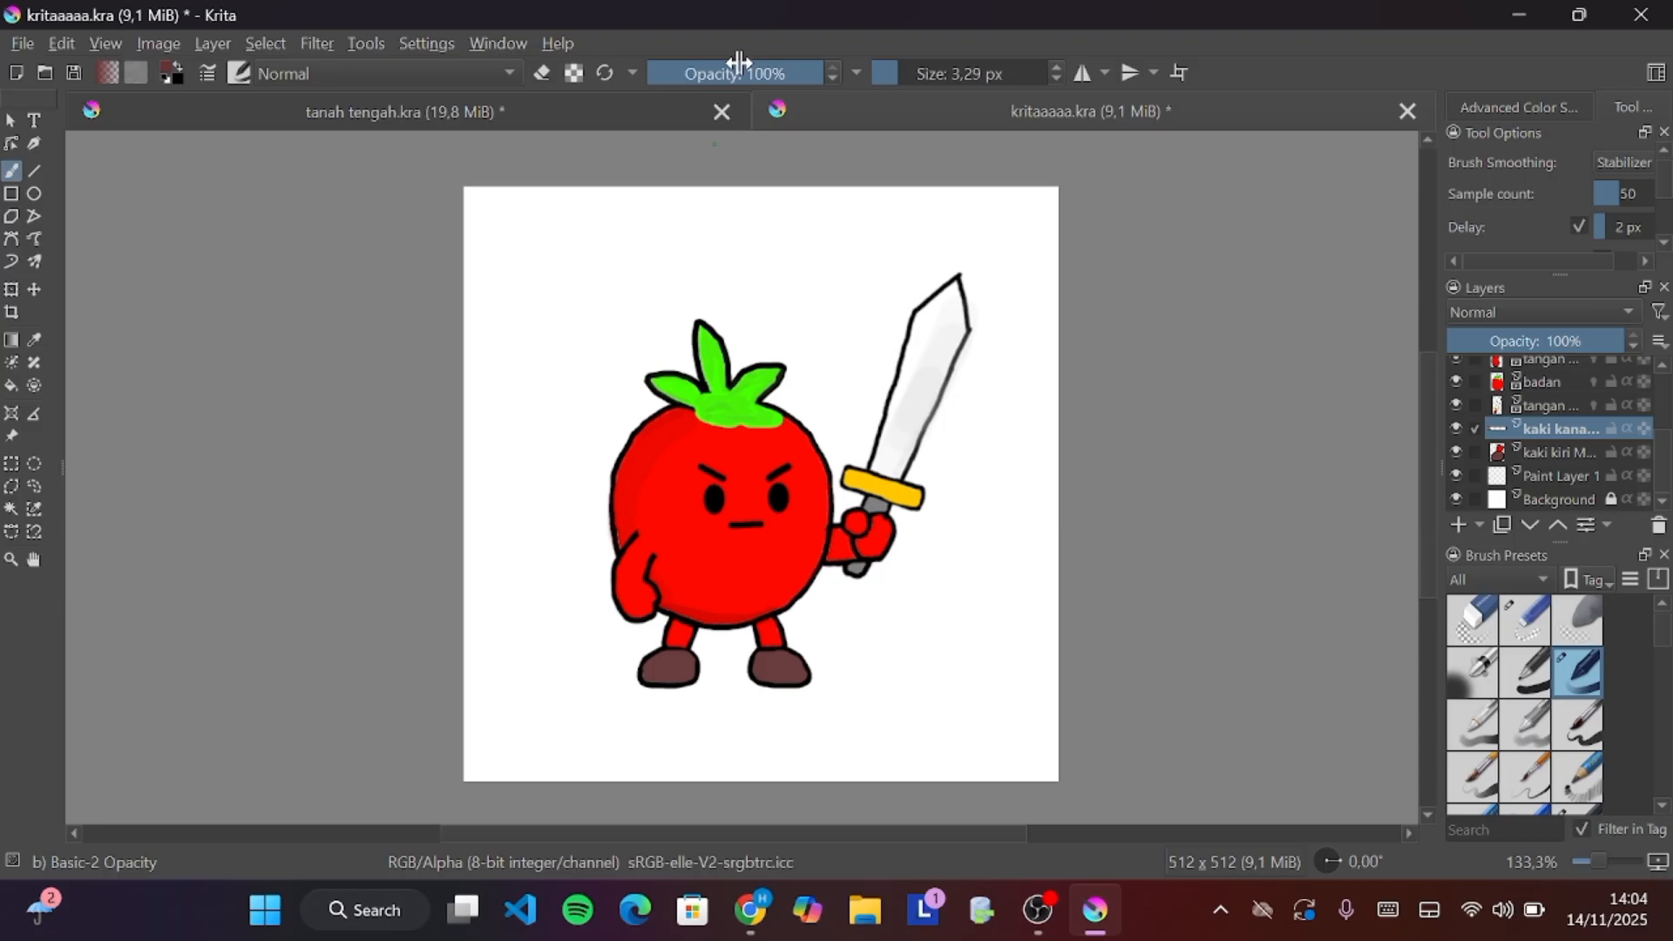
Switch to the Airbrush Soft preset and set its opacity to 59% and size to 27.55 px
right_click(769, 247)
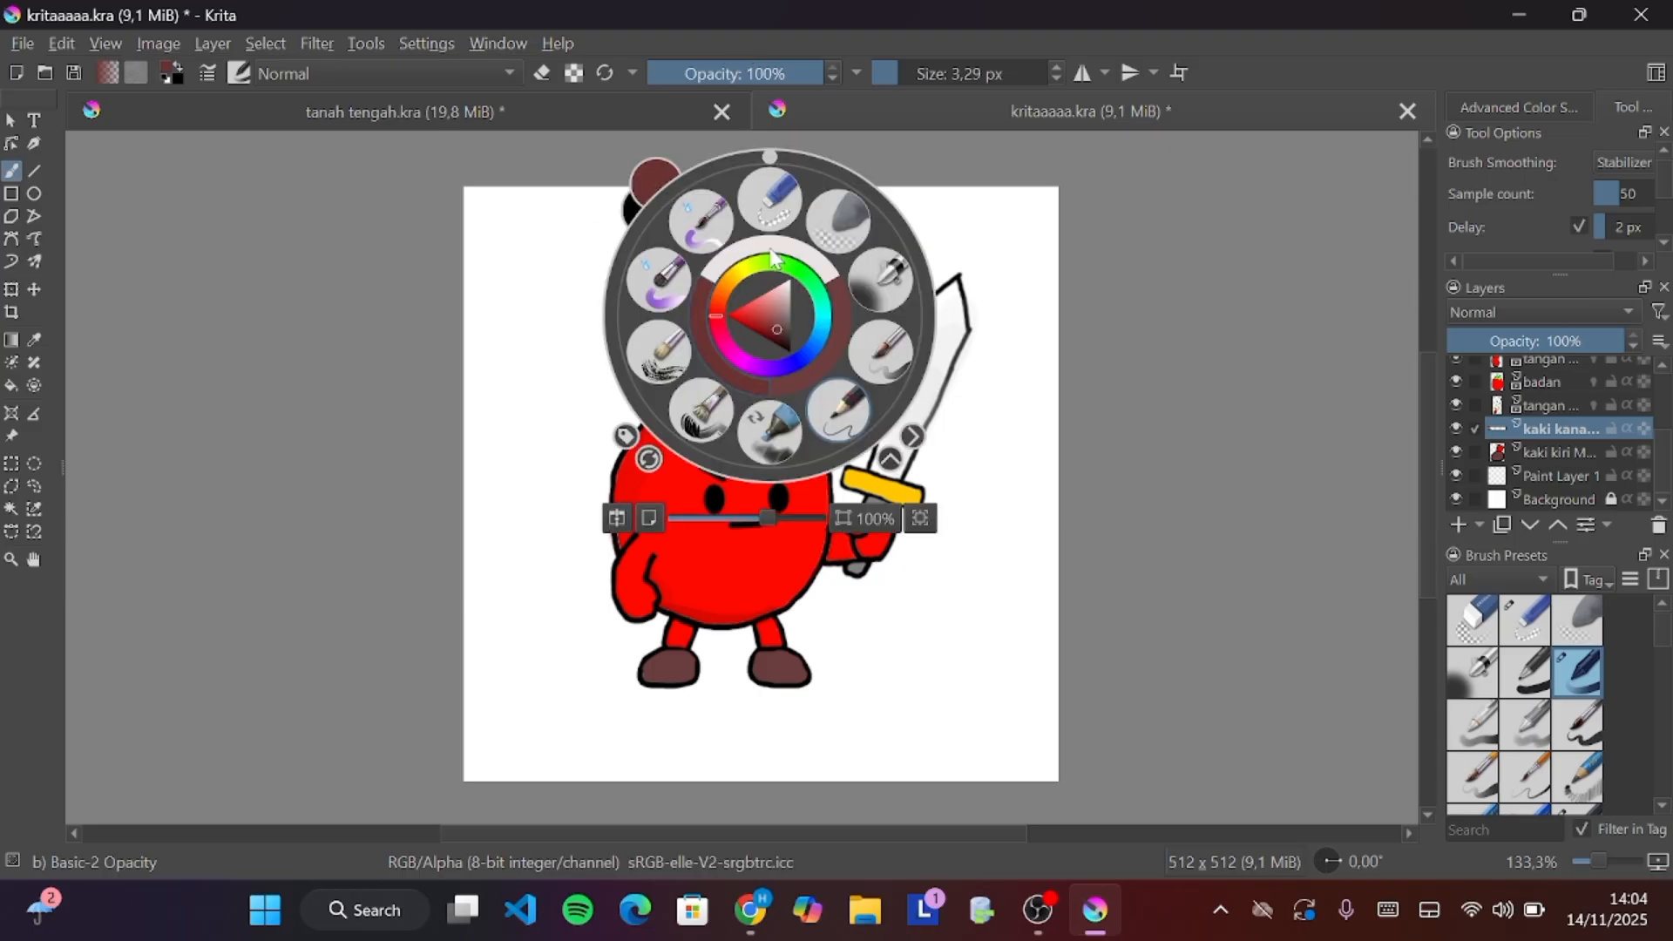
click(876, 287)
drag(810, 75, 751, 104)
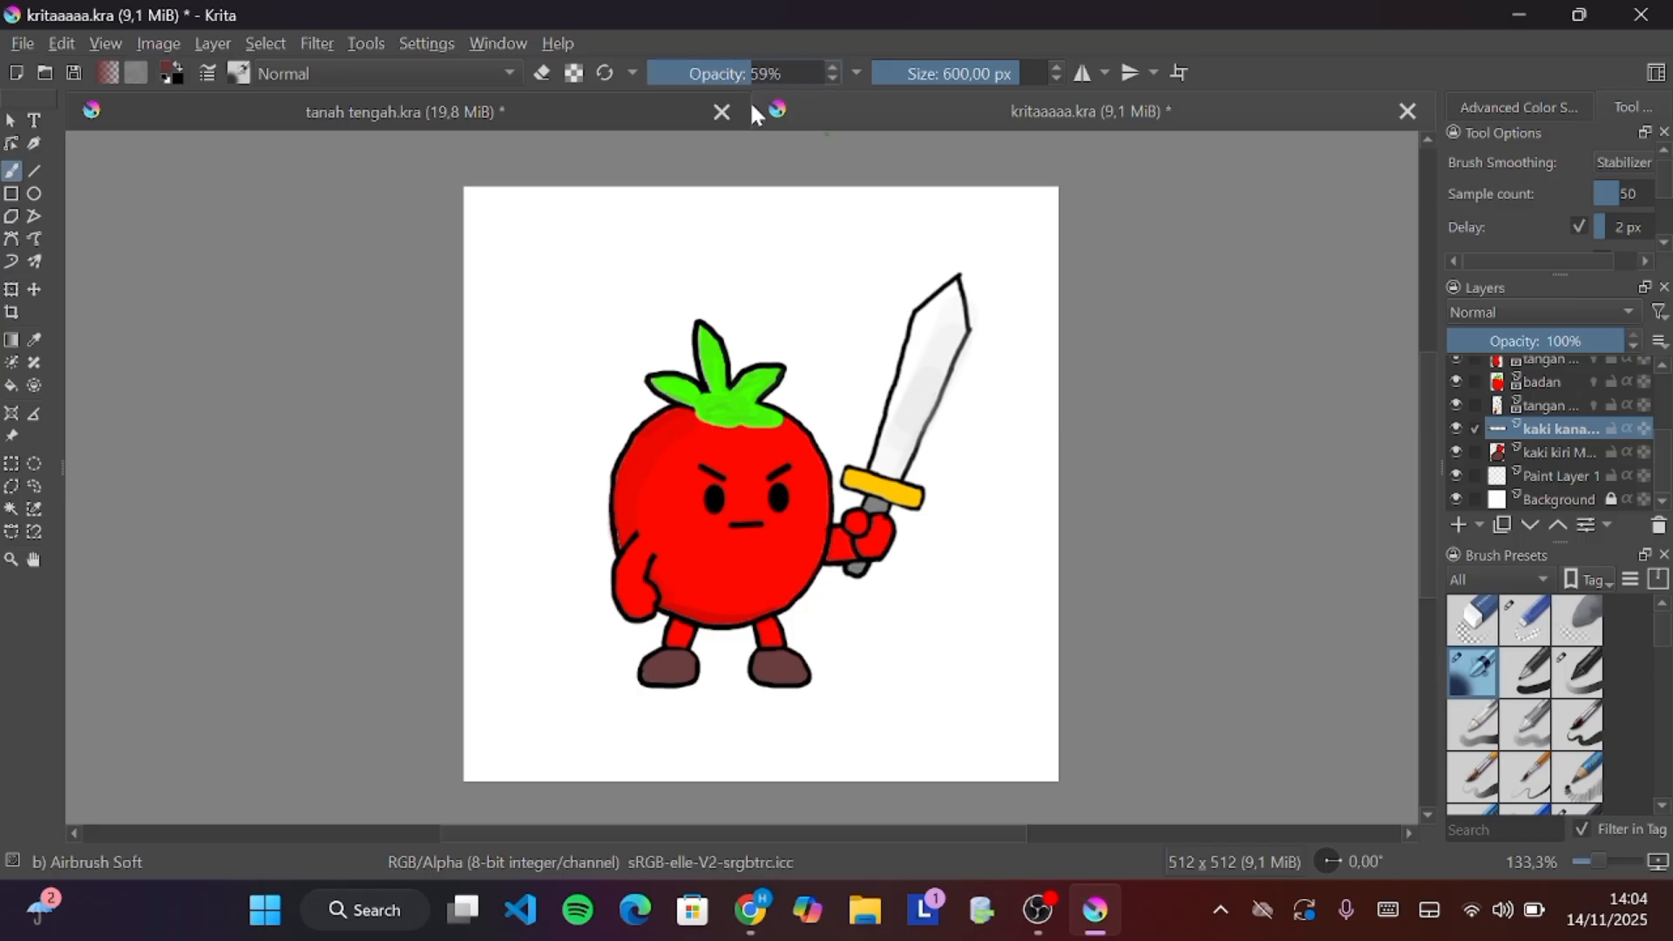
mouse_move(990, 70)
mouse_down()
mouse_move(941, 70)
mouse_move(967, 93)
mouse_move(926, 111)
mouse_up()
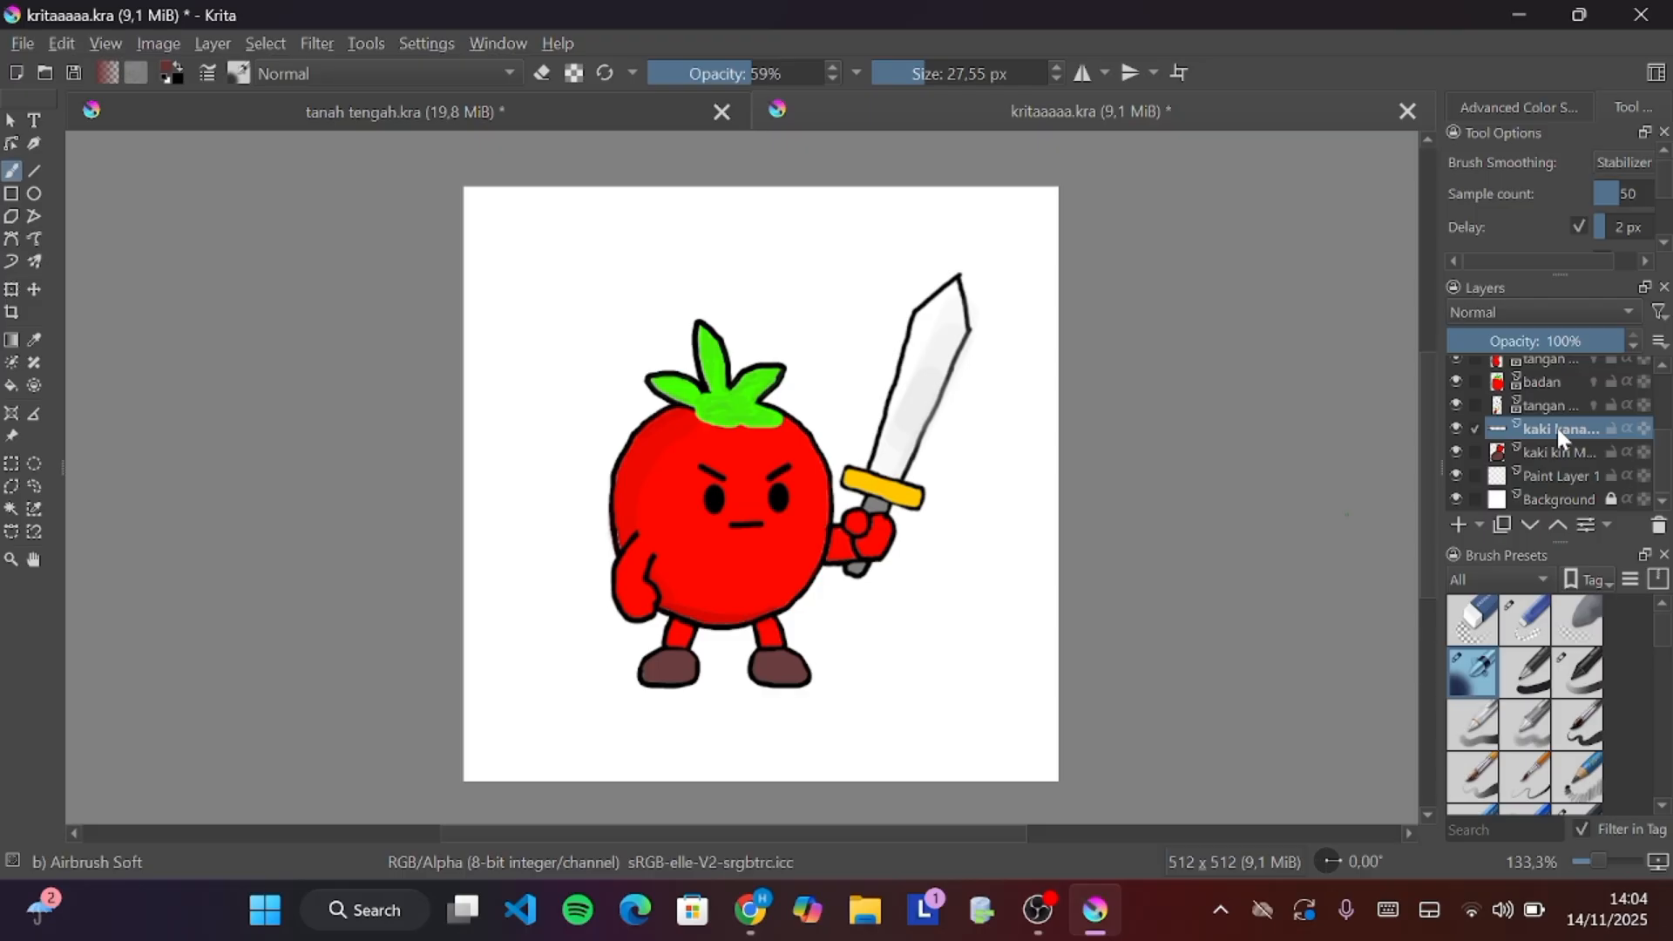
Select the badan layer and try airbrush shading strokes on the tomato's left side, undoing the last one
mouse_move(1556, 427)
scroll(1556, 427, up, 3)
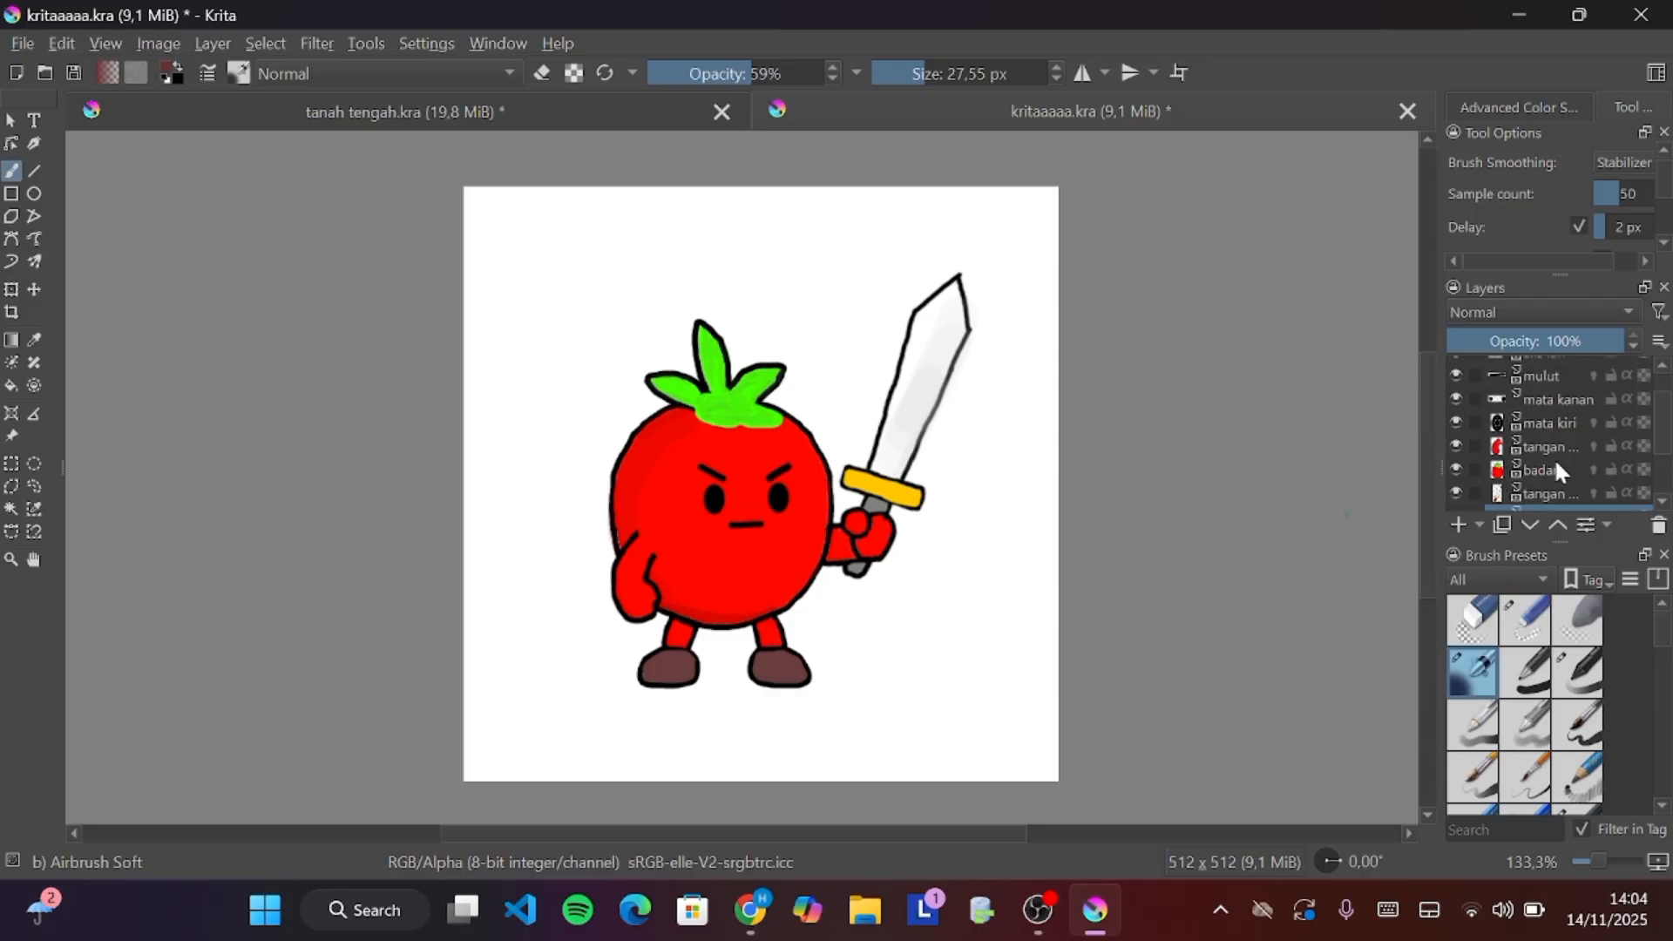
scroll(1557, 464, up, 2)
scroll(1557, 464, down, 5)
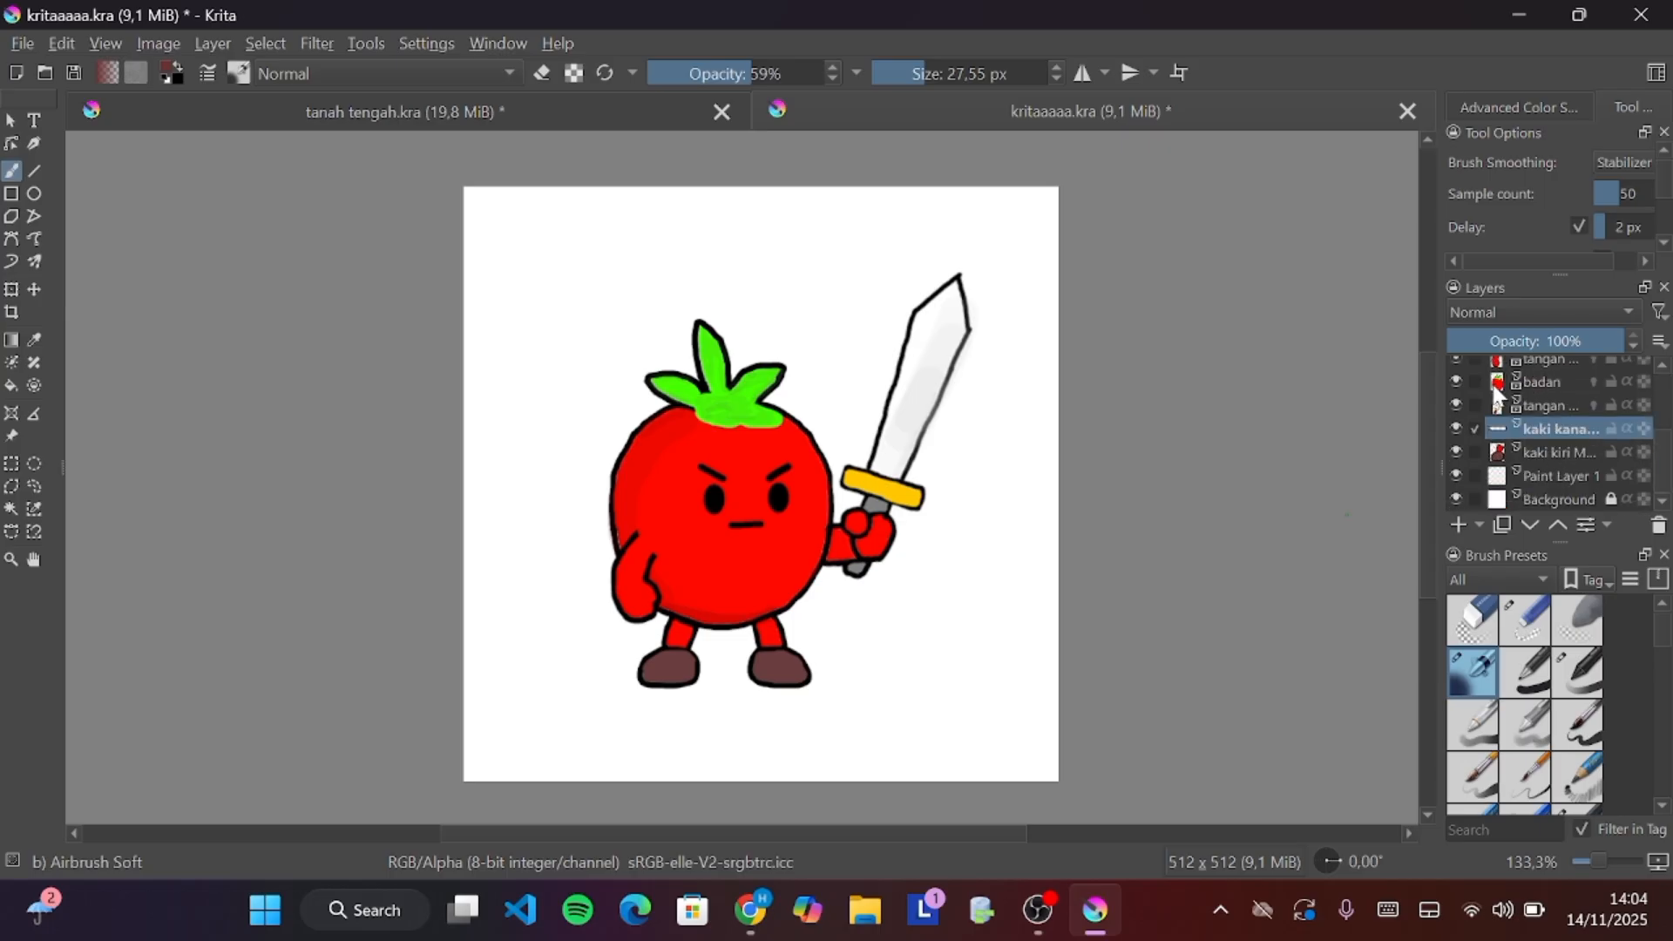
click(1520, 380)
drag(675, 594, 666, 506)
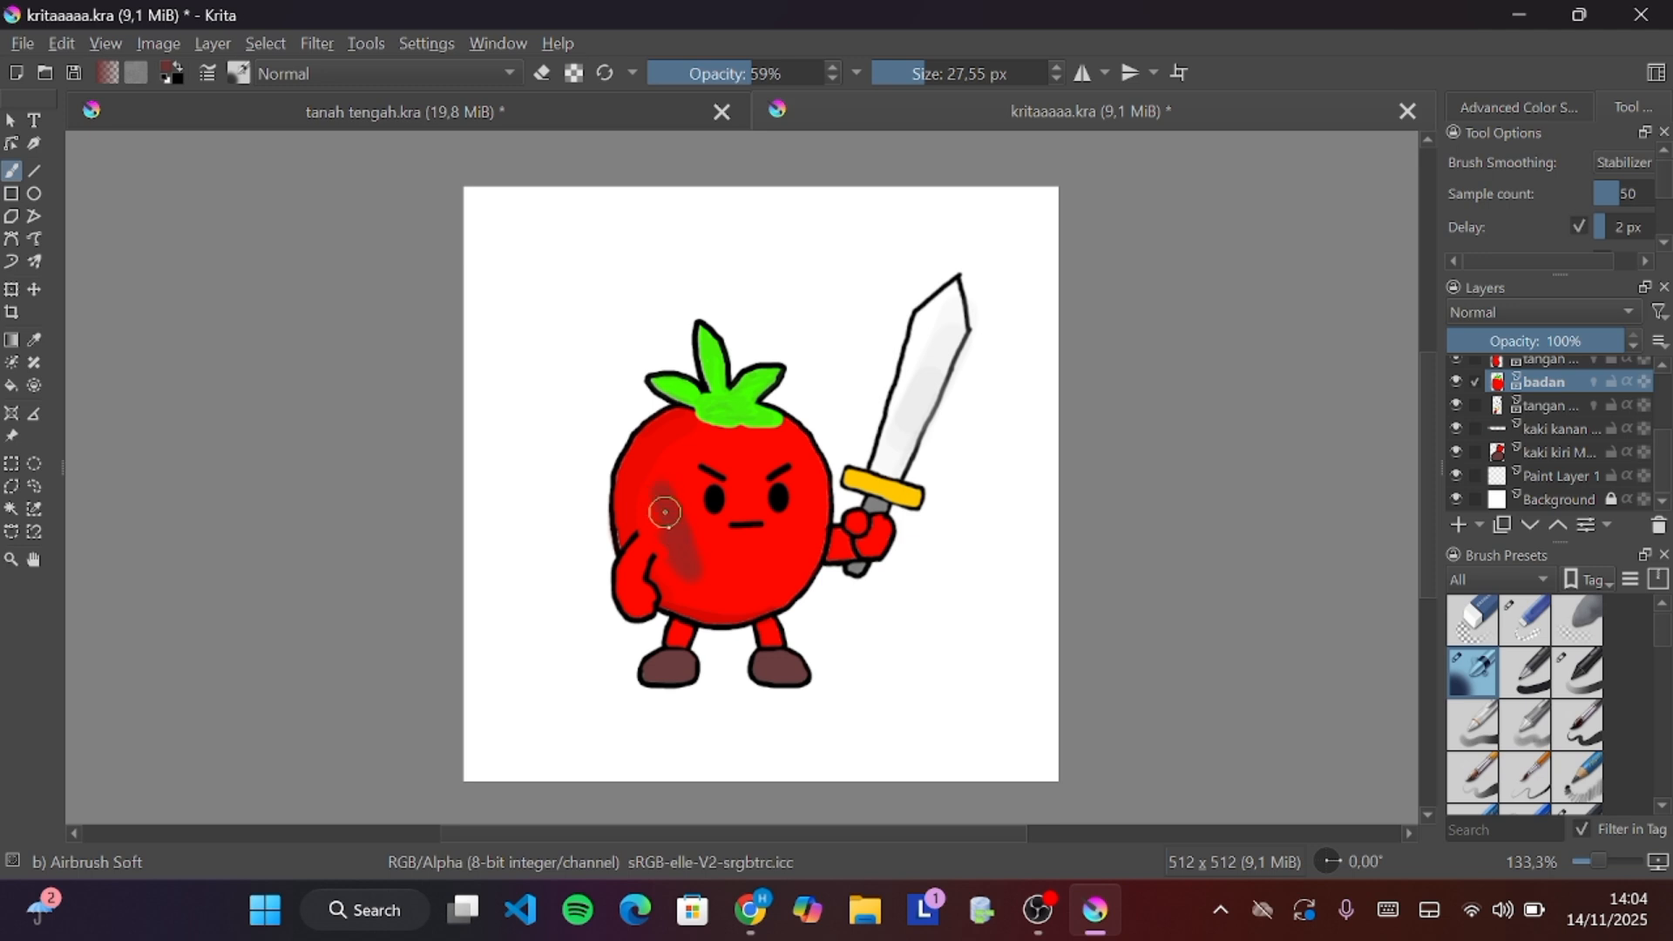
ctrl+click(668, 508)
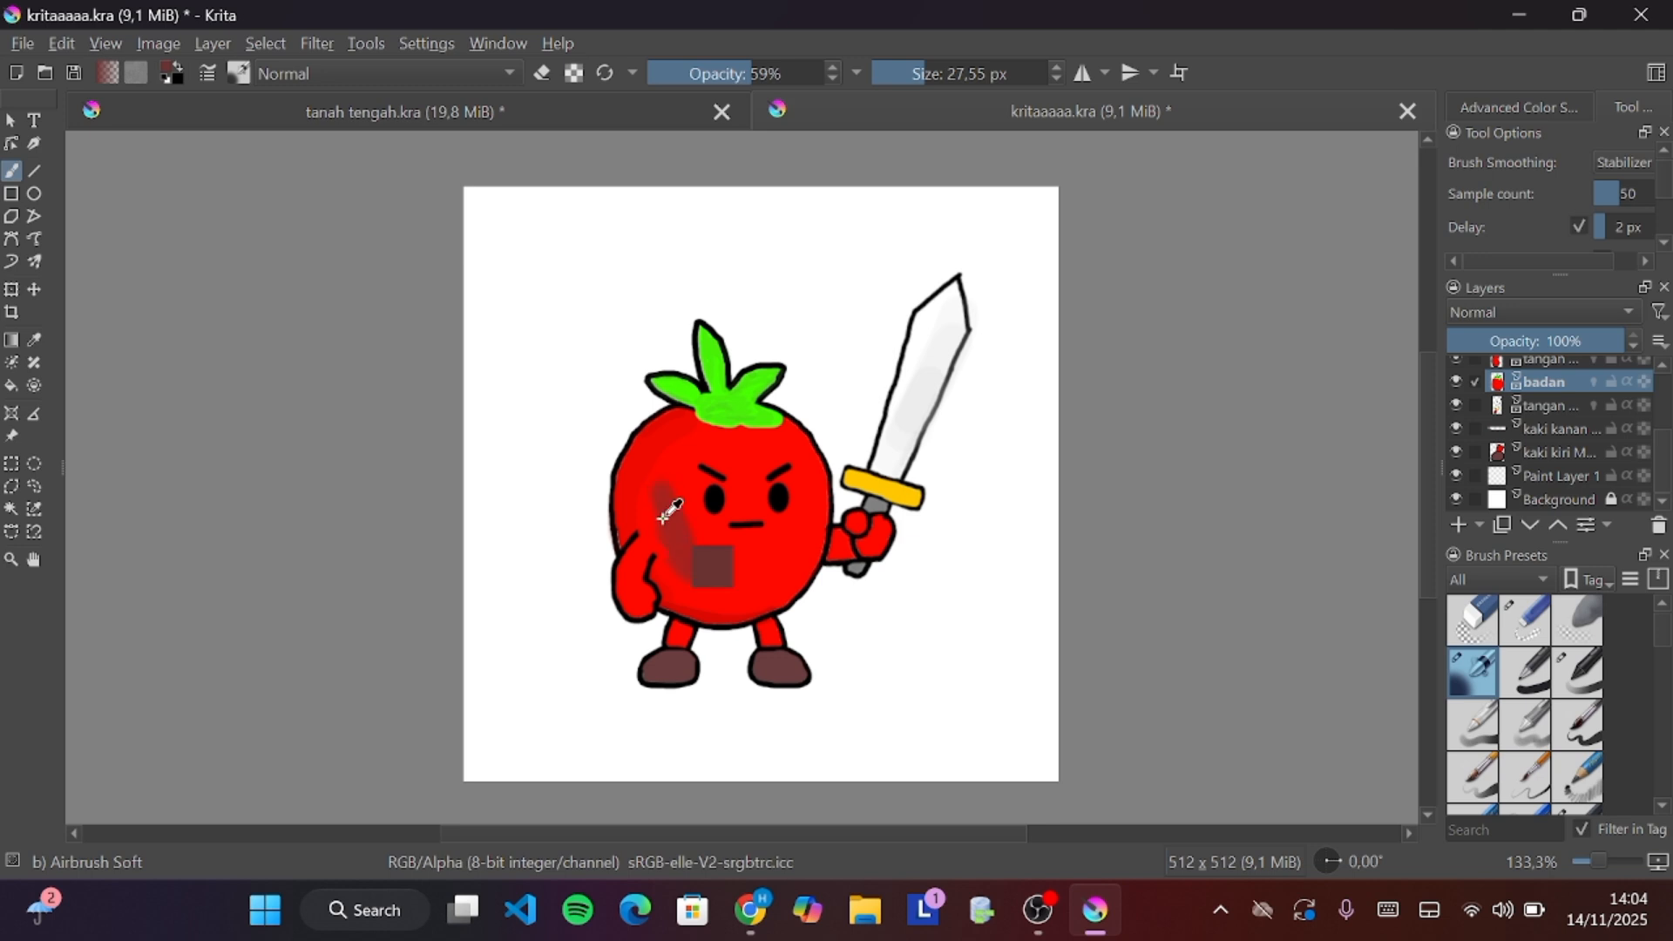
key(ctrl+z)
Lower the airbrush opacity to 24% and then 11%, painting soft shading along the tomato's lower body
drag(749, 74, 695, 83)
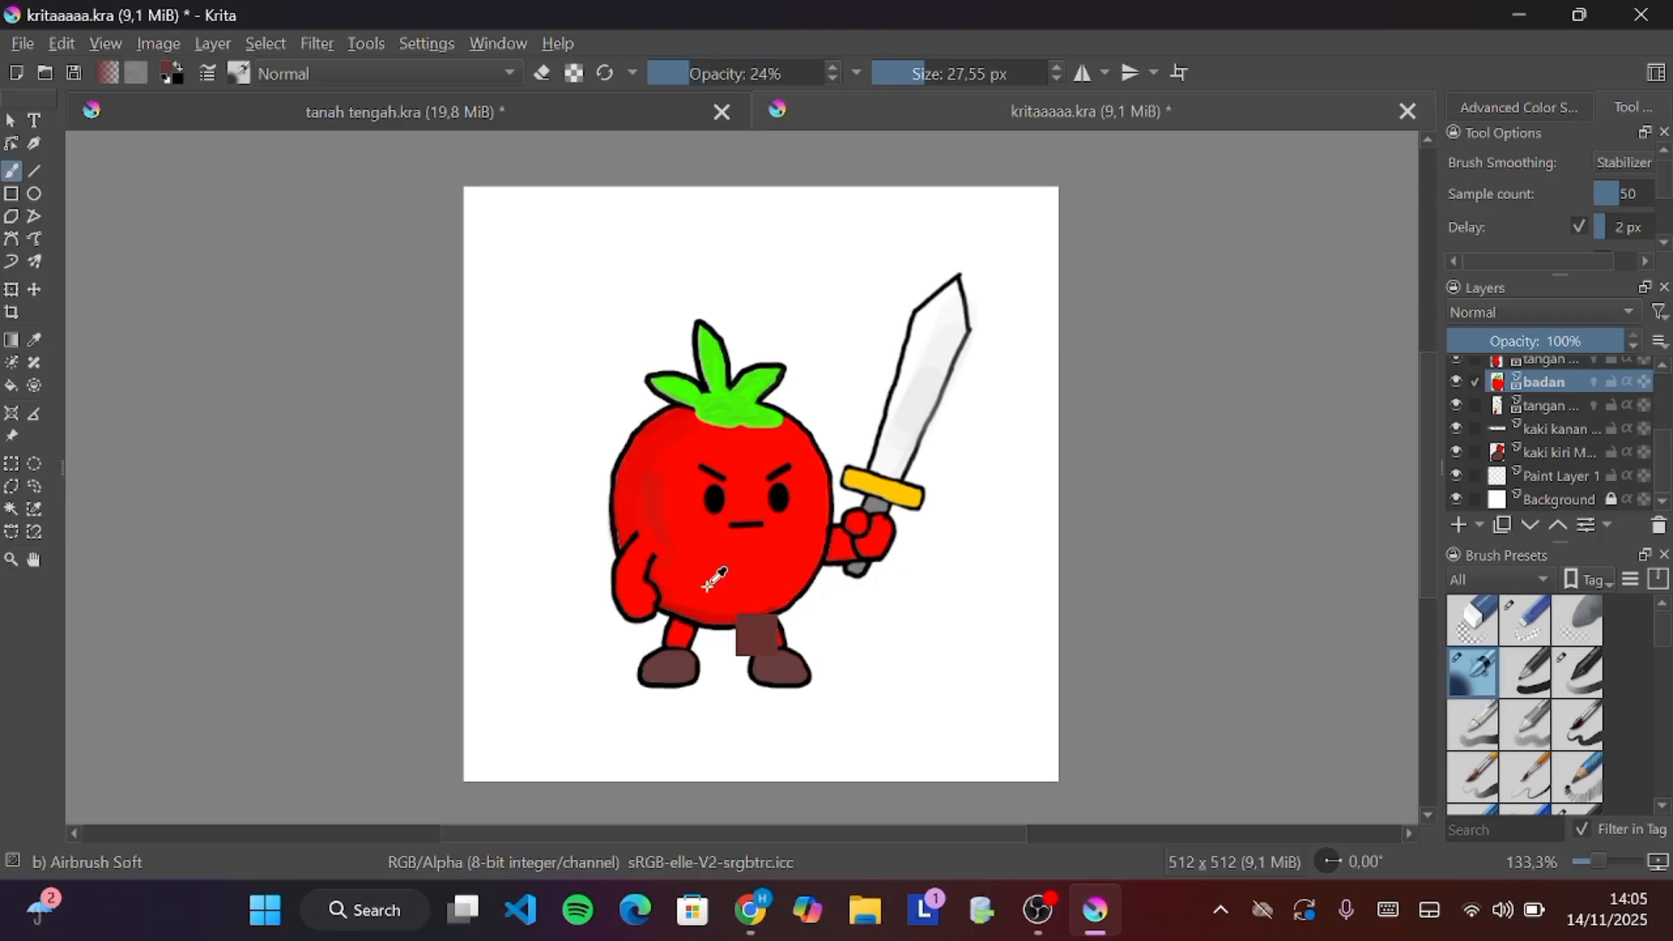
mouse_move(708, 586)
mouse_down()
mouse_move(676, 599)
mouse_move(759, 603)
mouse_up()
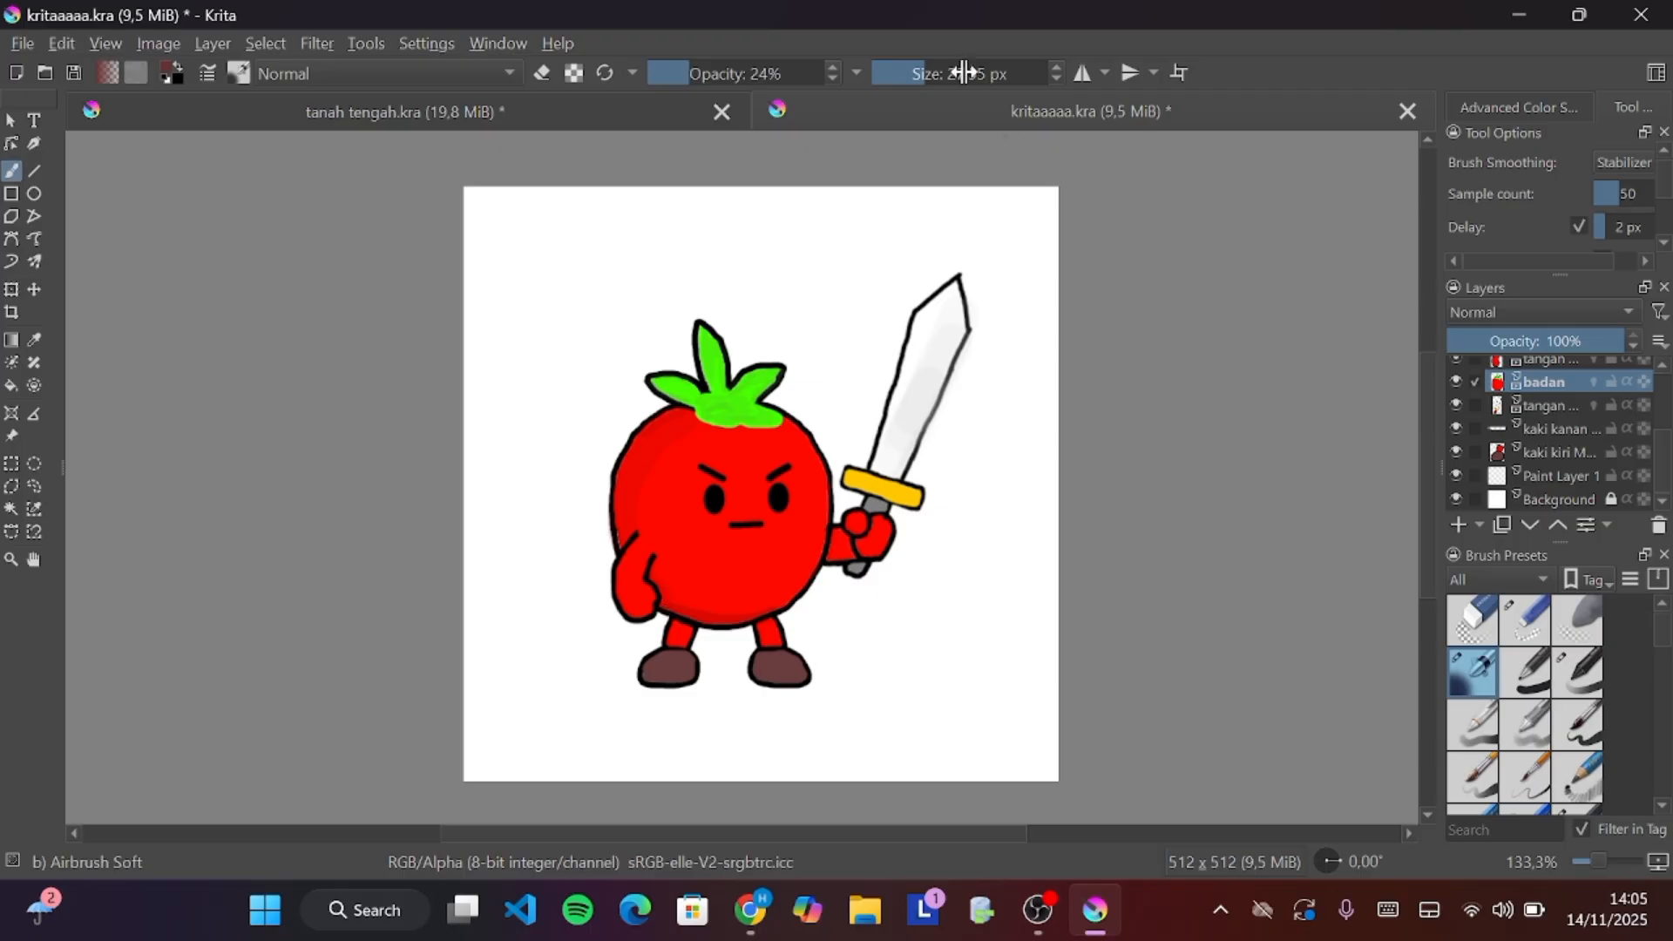
click(666, 76)
drag(667, 76, 664, 76)
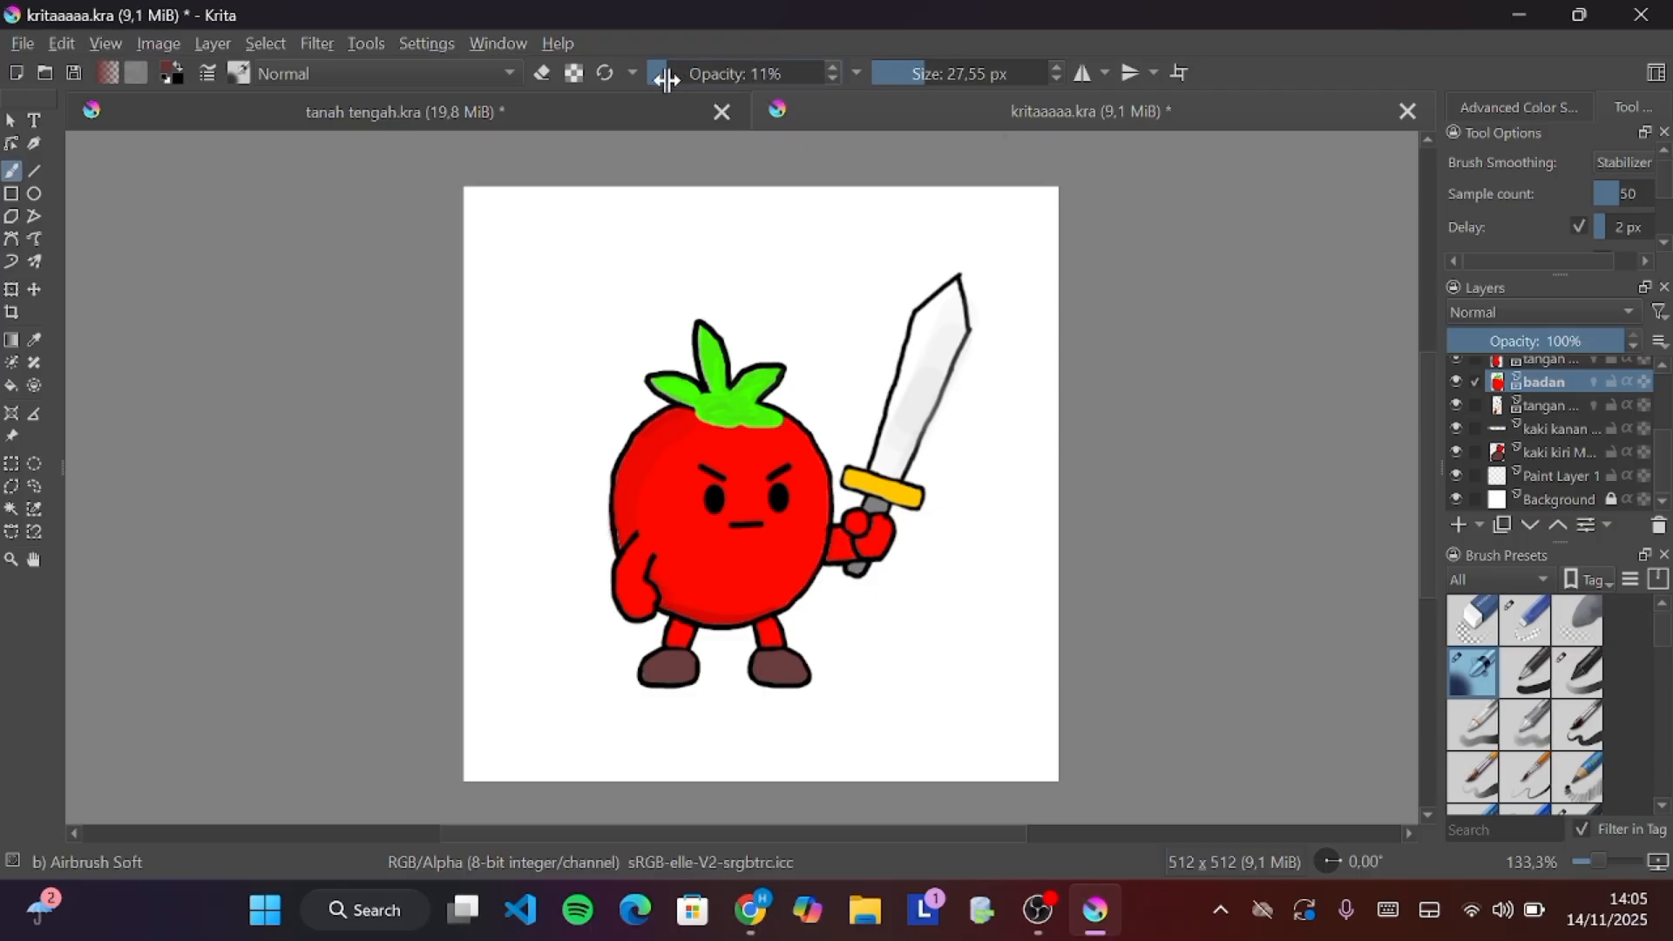
drag(692, 598, 777, 602)
ctrl+click(806, 654)
Toggle the badan layer's visibility off and back on
click(1452, 381)
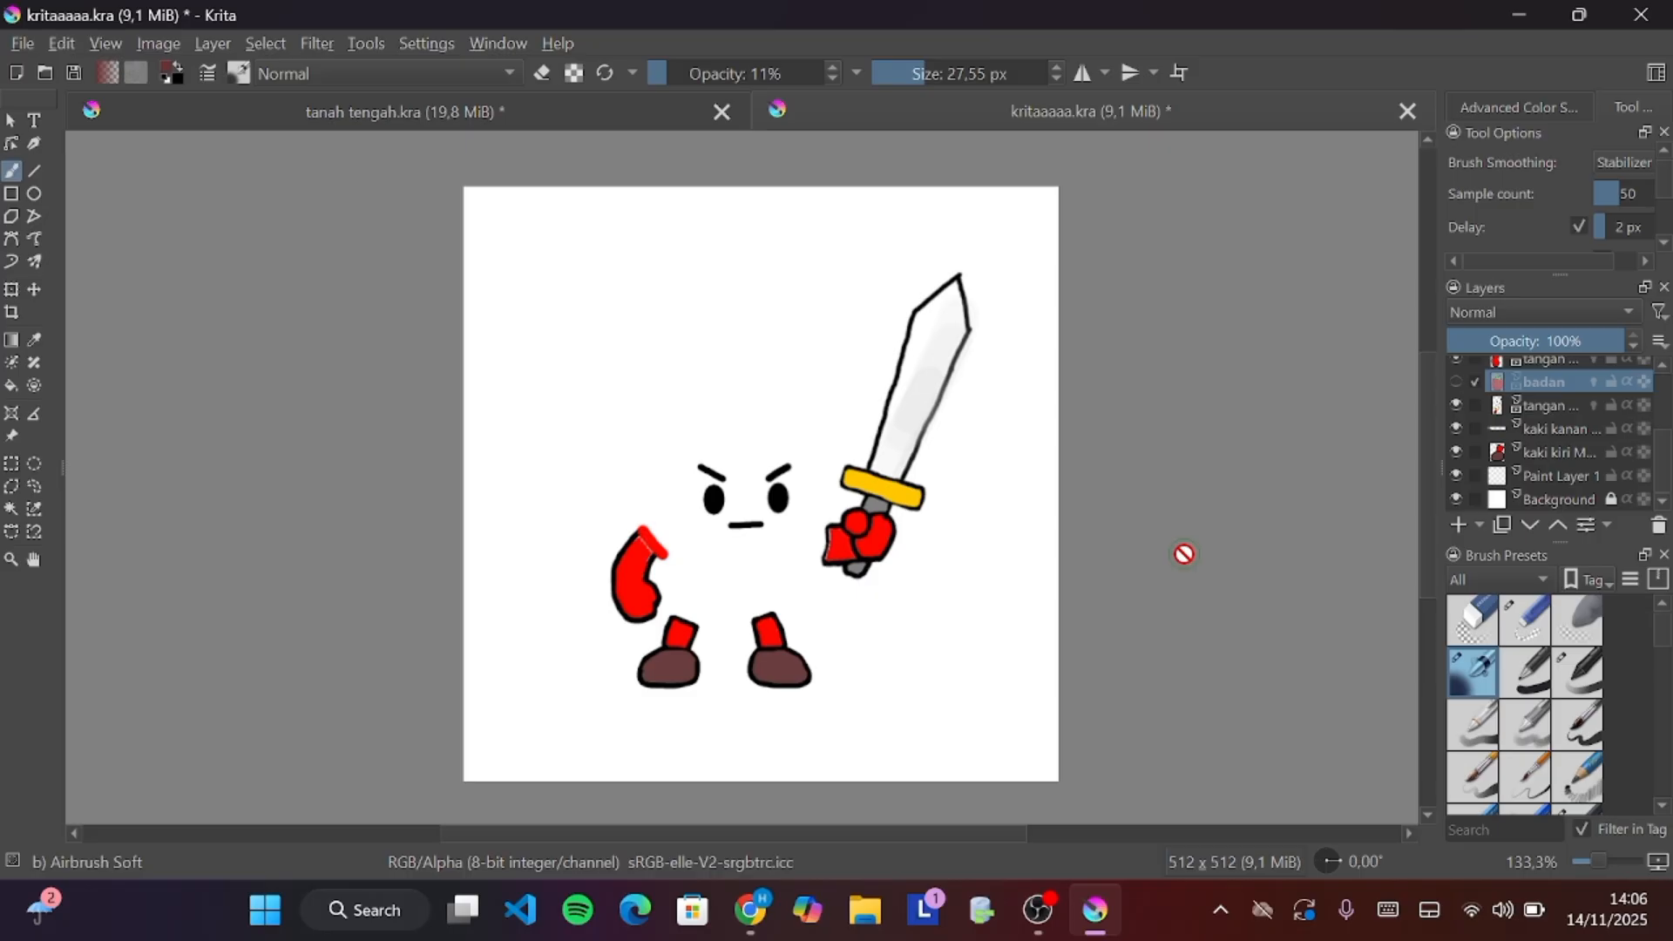
click(1452, 382)
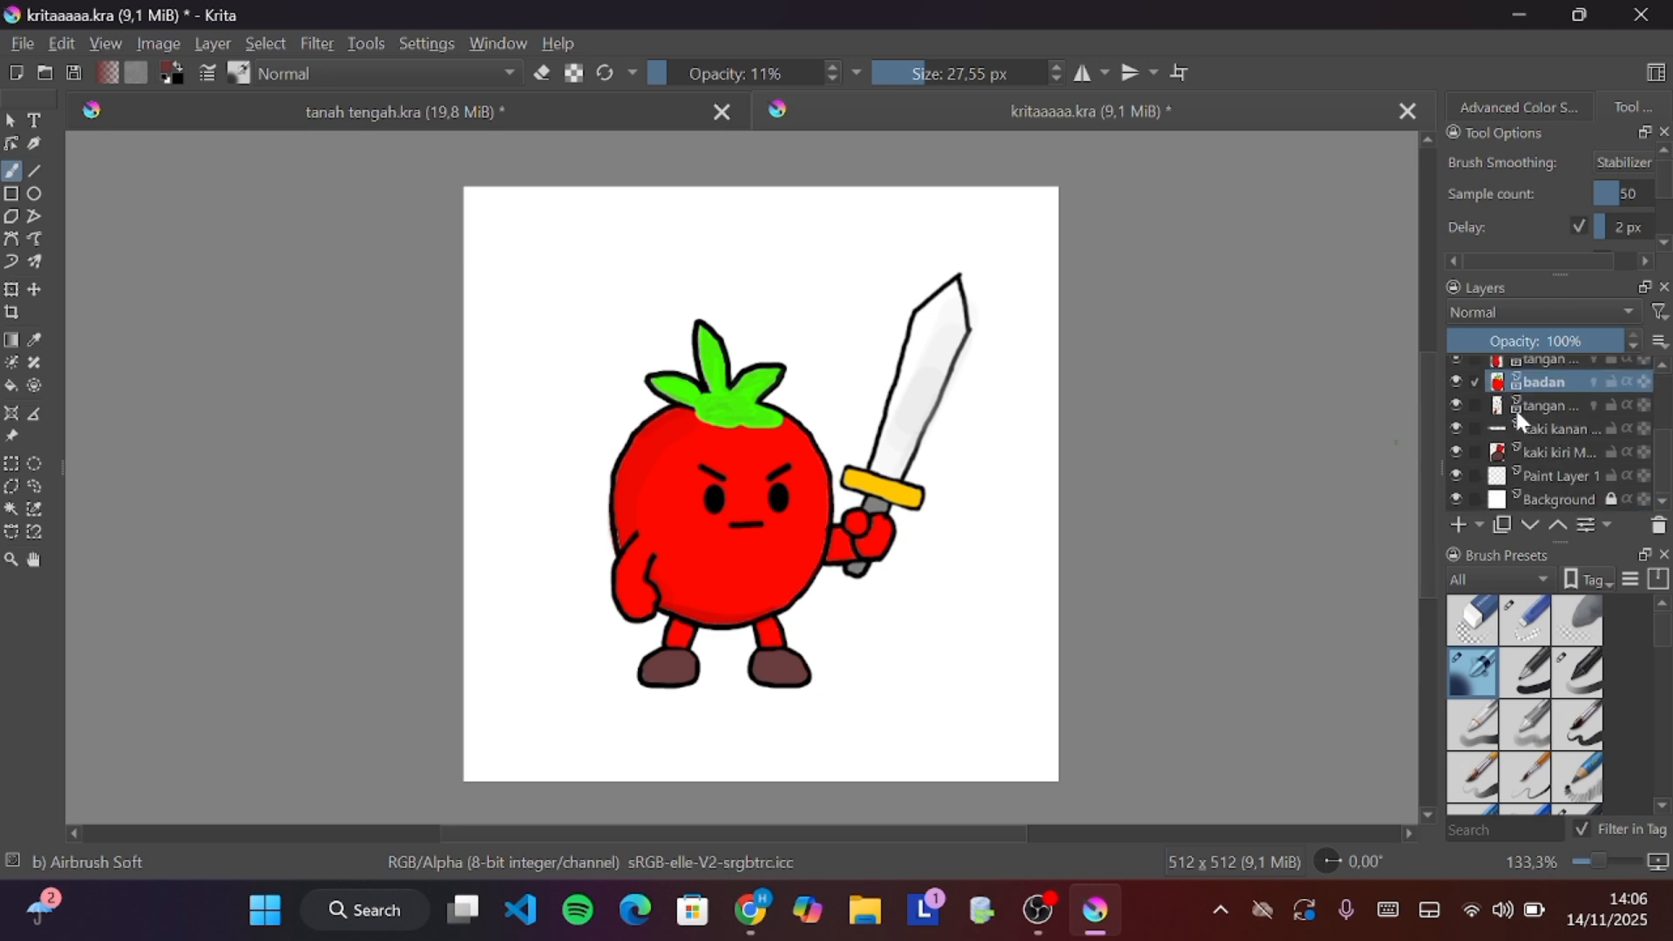
Add a new paint layer above badan and rename it belajar
click(1455, 522)
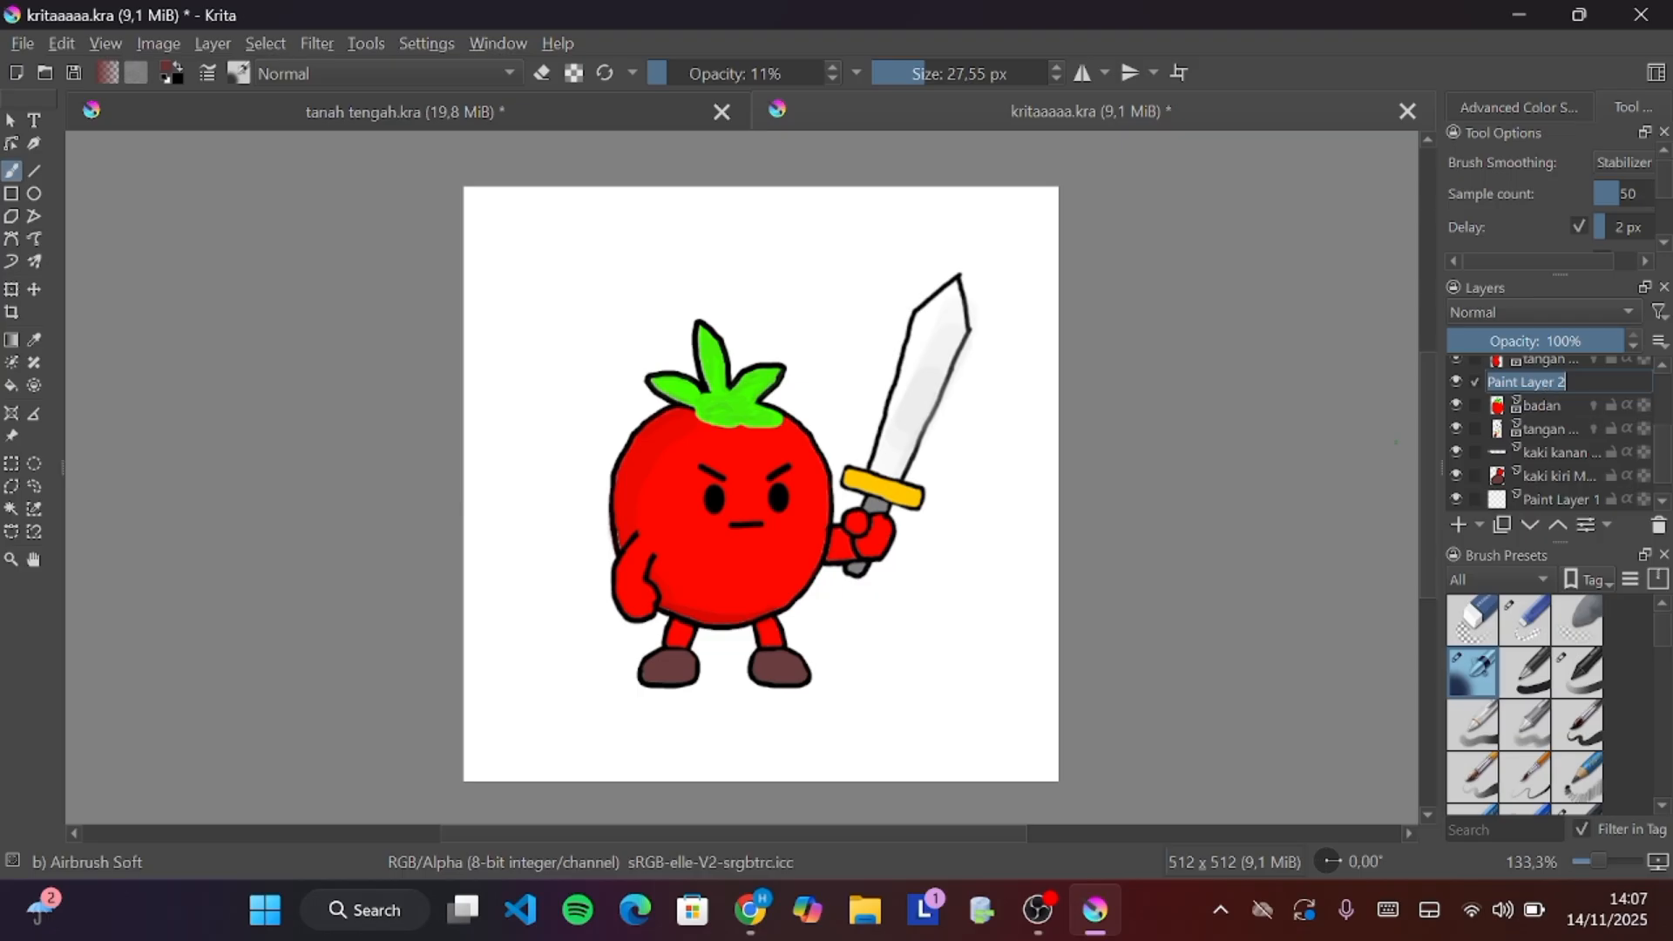
double_click(1541, 381)
text(belajar)
key(Return)
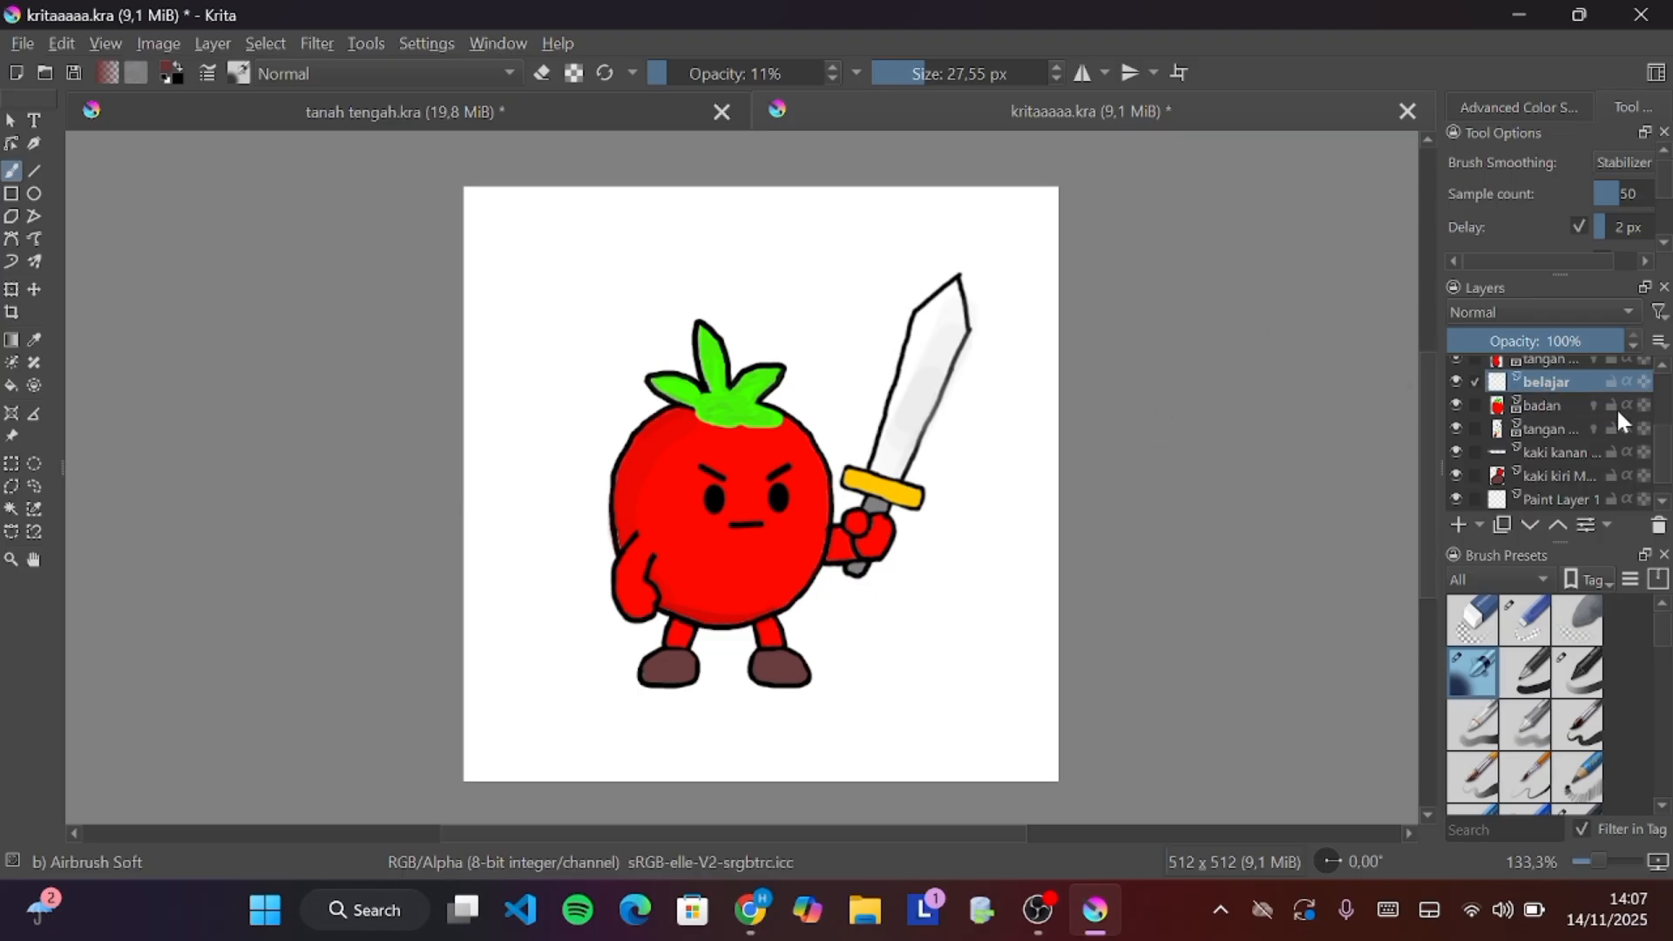
Try an airbrush stroke above the tomato on the belajar layer and undo it
mouse_move(638, 242)
mouse_down()
mouse_move(582, 269)
mouse_move(550, 349)
mouse_up()
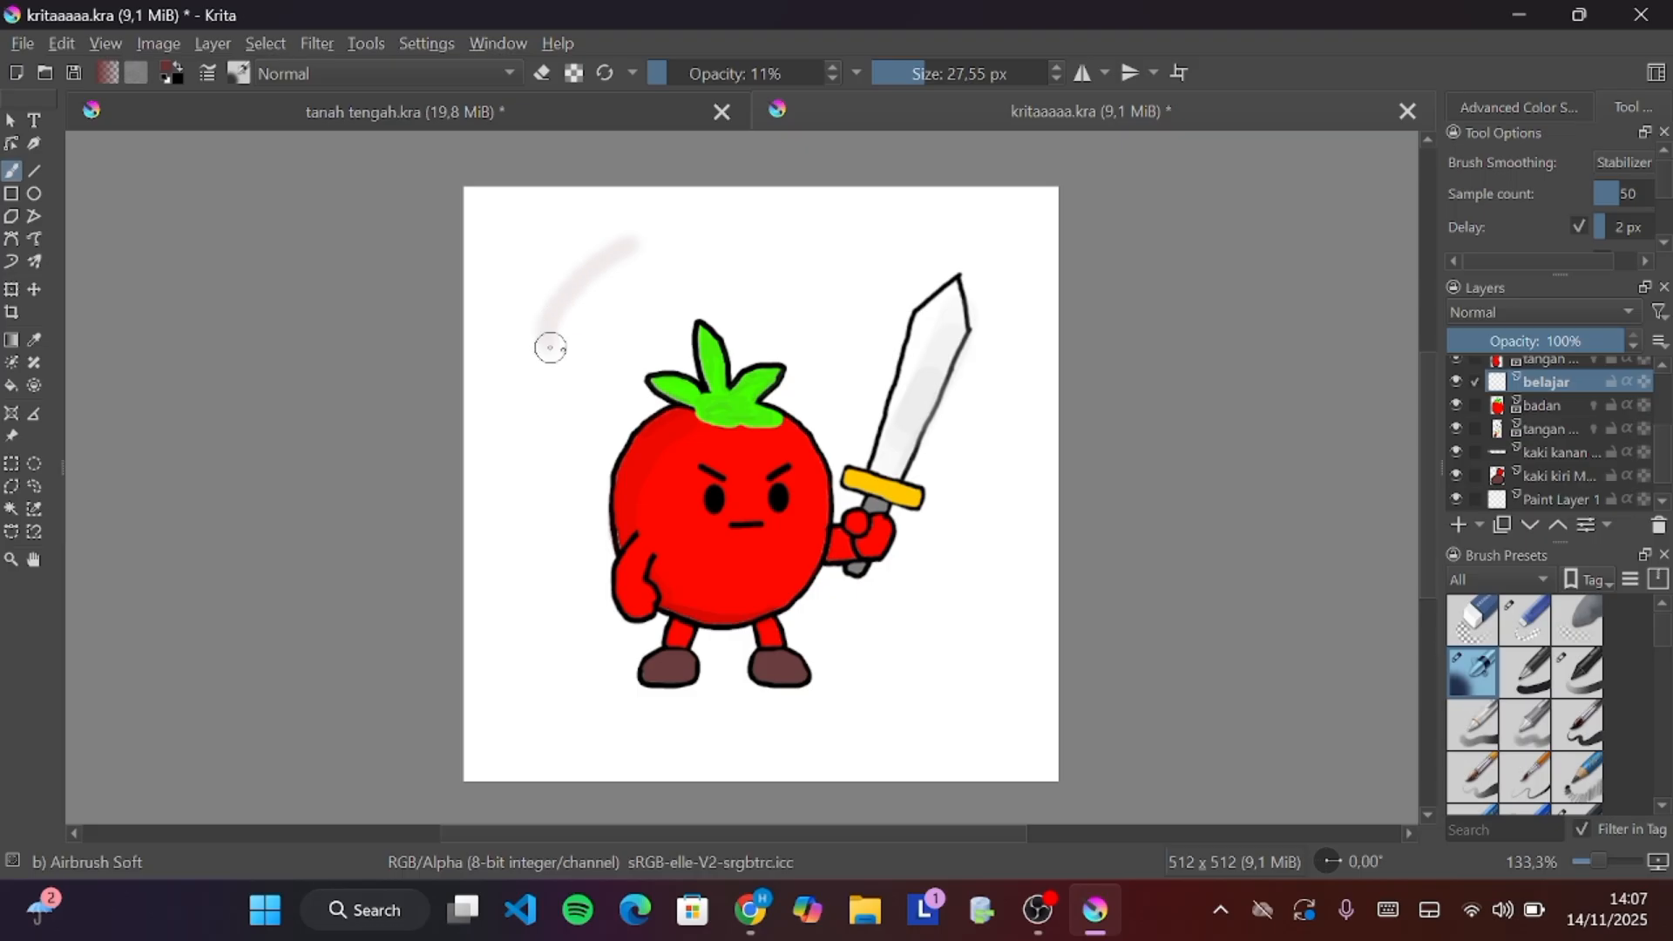
key(ctrl+z)
Switch to the Basic-2 Opacity brush at 8.37 px and draw a small closed circle above the tomato's left side
right_click(562, 348)
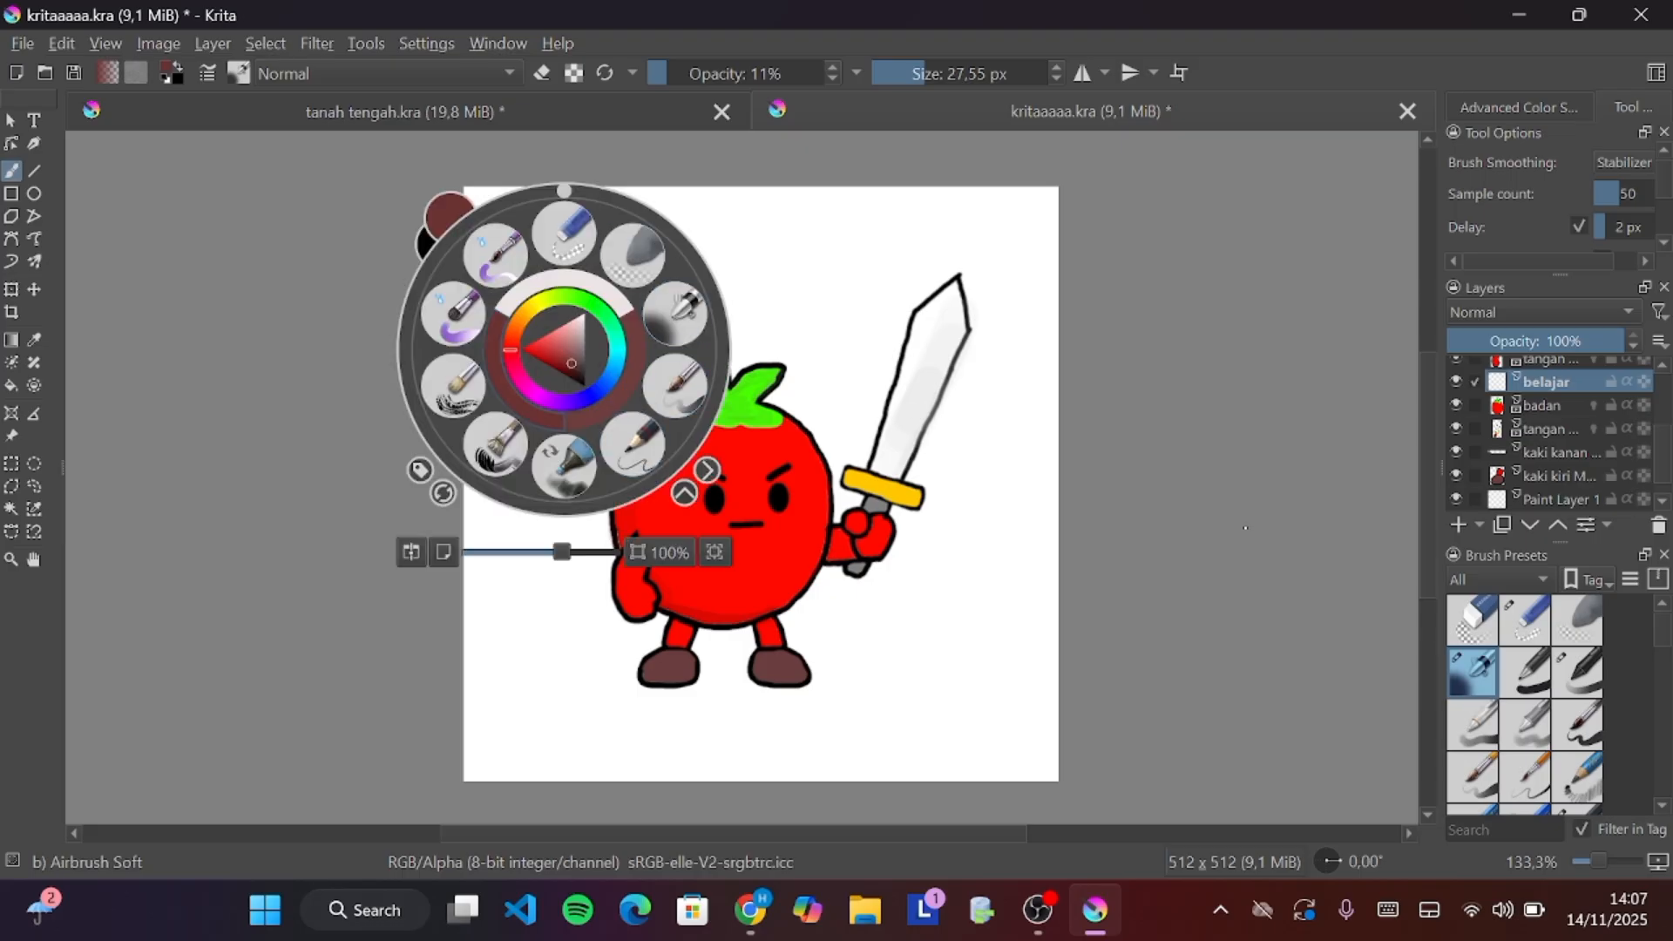
click(1583, 676)
click(772, 196)
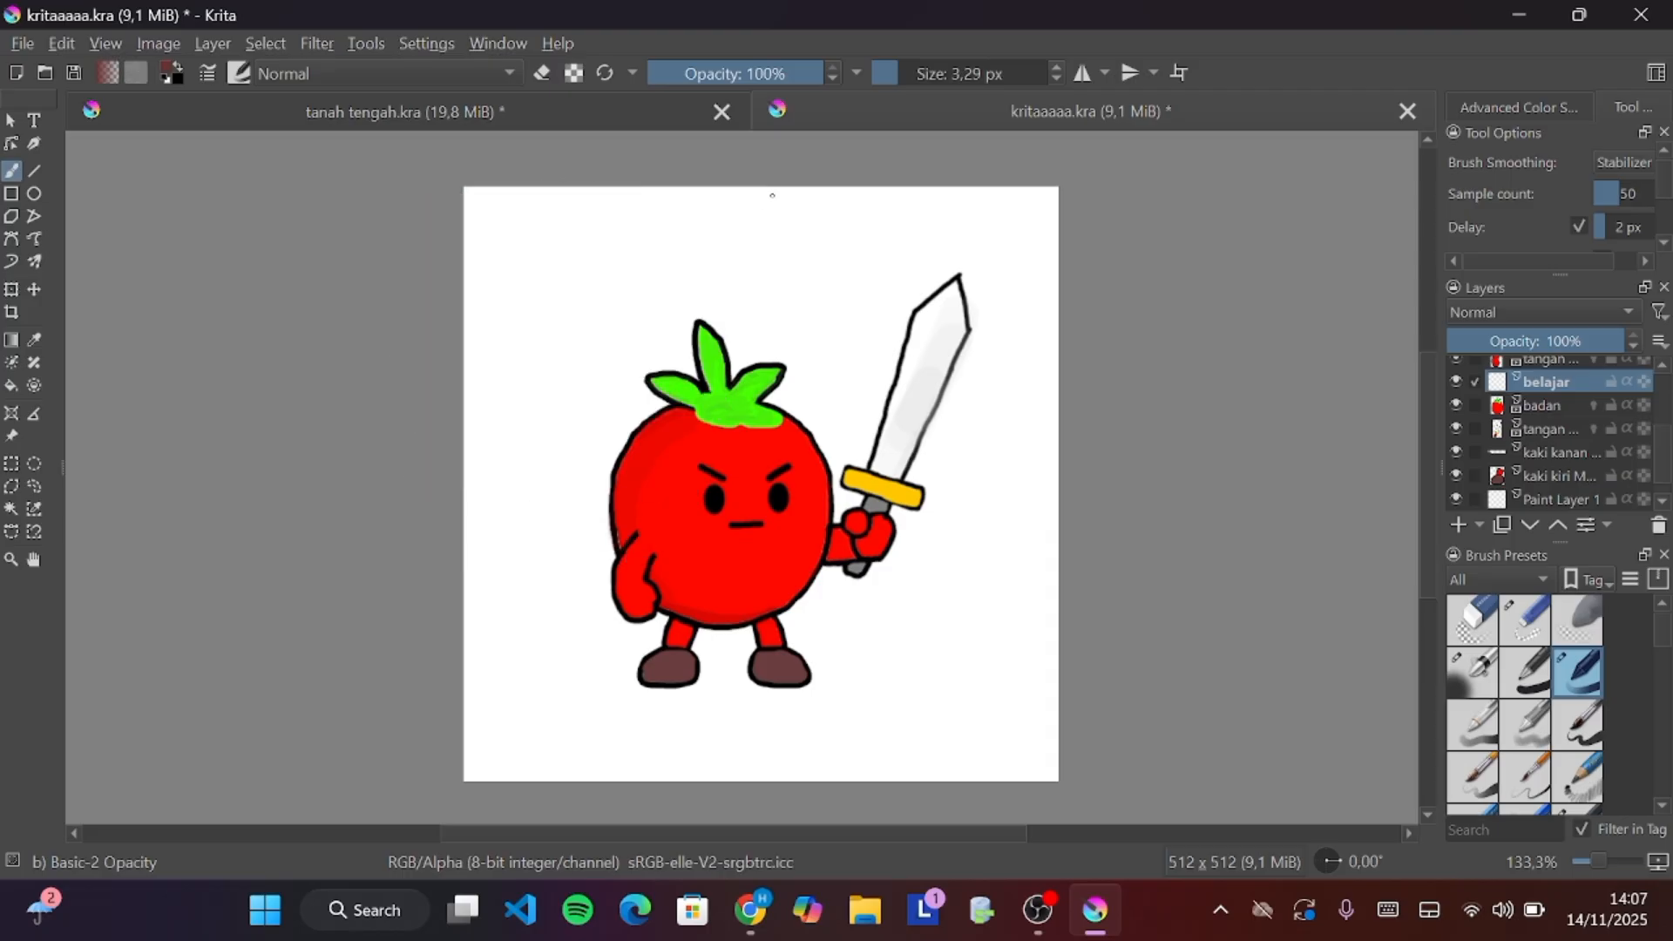
drag(906, 77, 914, 76)
mouse_move(590, 258)
mouse_down()
mouse_move(596, 345)
mouse_move(657, 320)
mouse_move(650, 277)
mouse_move(595, 266)
mouse_up()
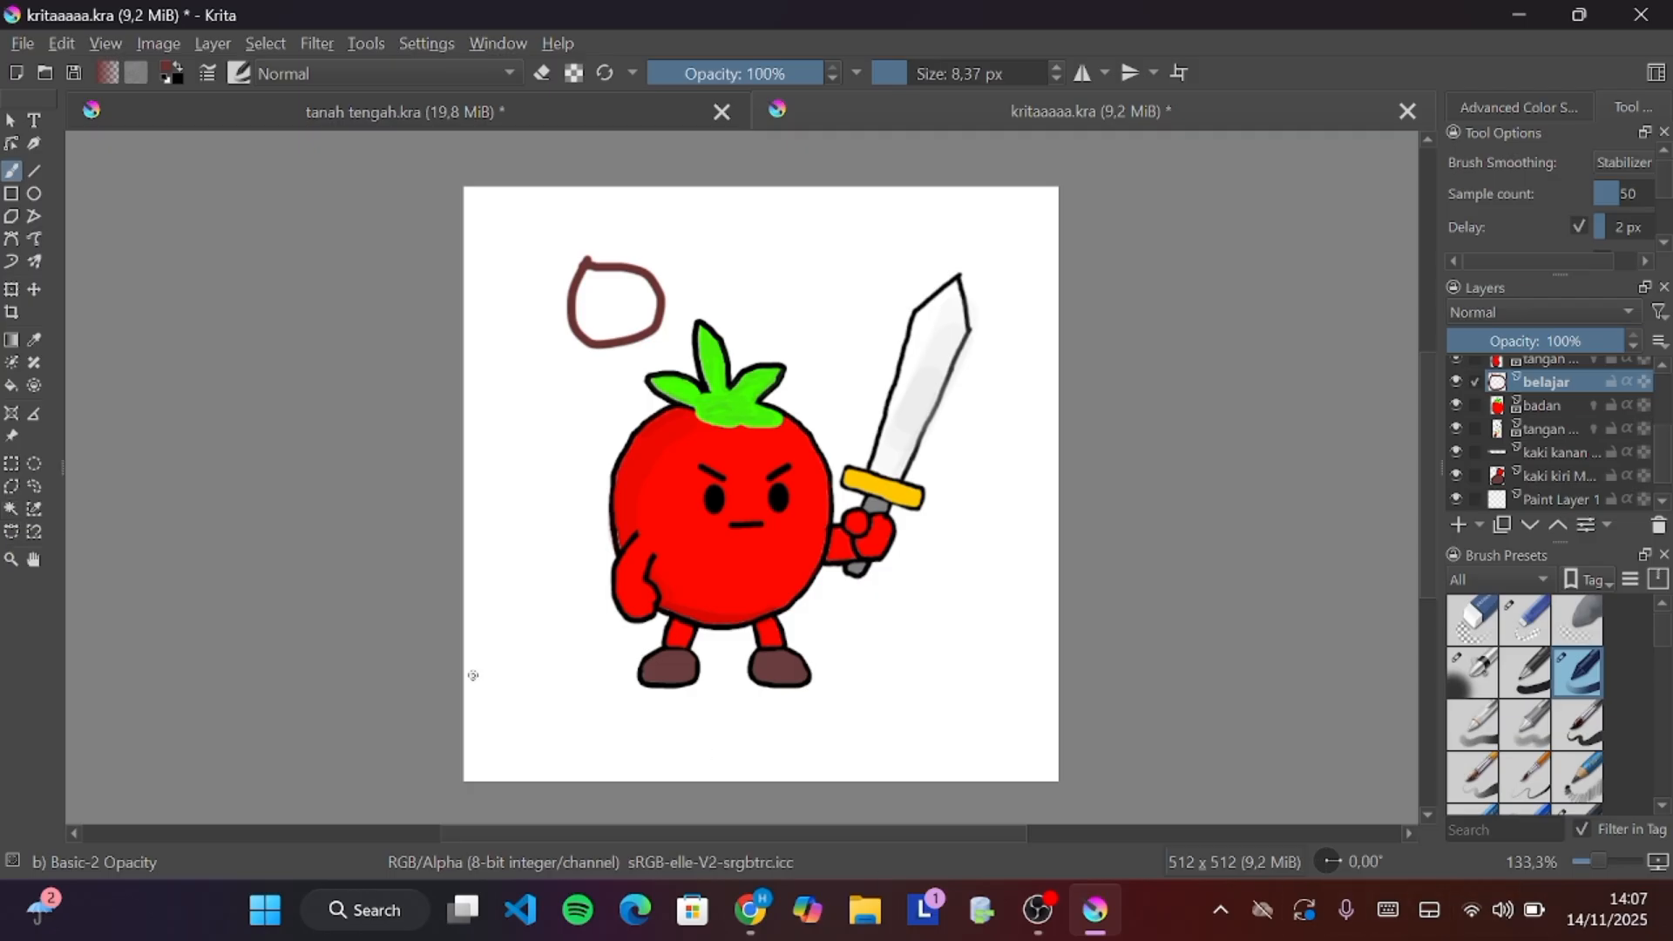
Select the circle's interior with the Contiguous Selection Tool, zoom in, and deselect it
click(13, 510)
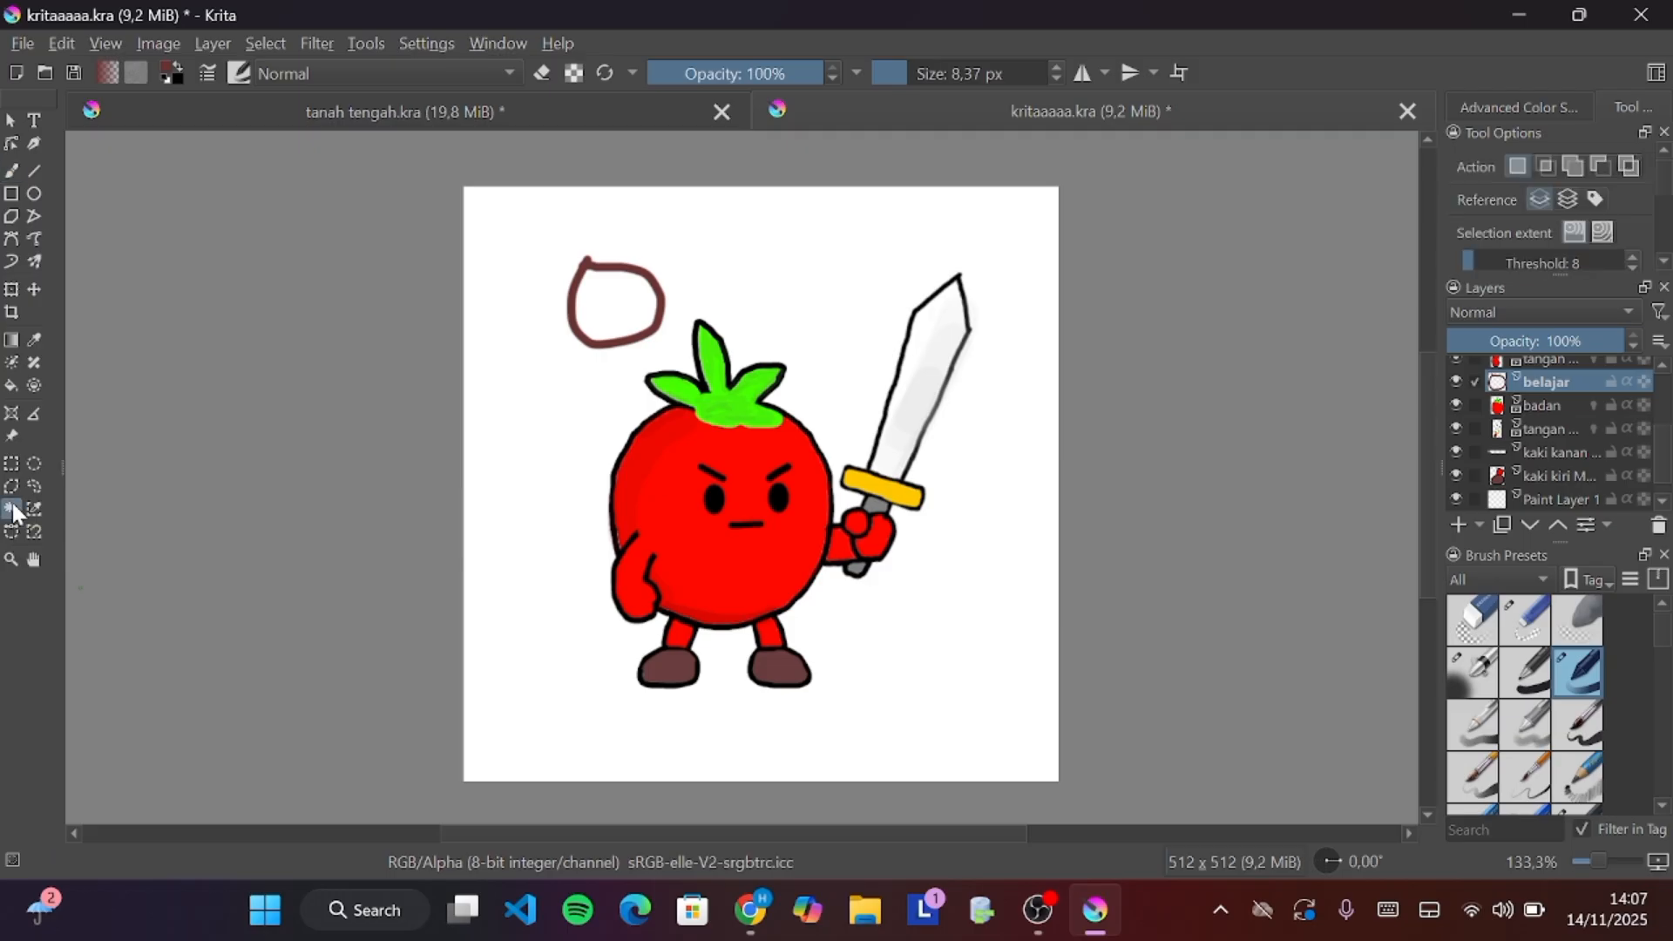
click(608, 281)
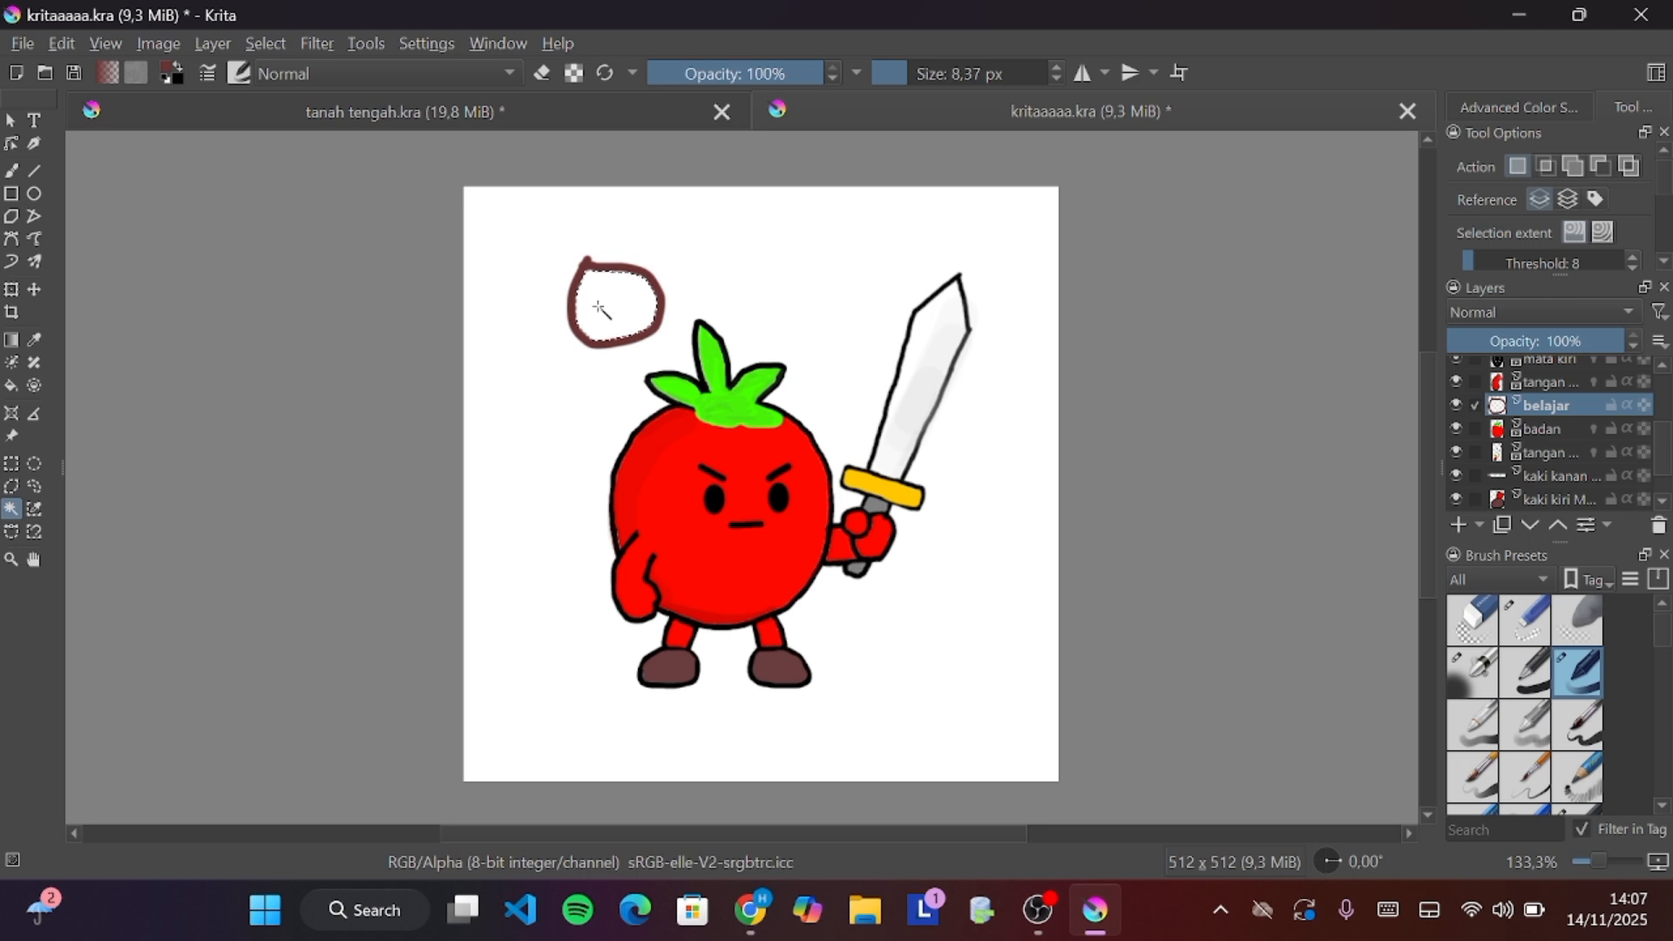
scroll(602, 310, up, 2)
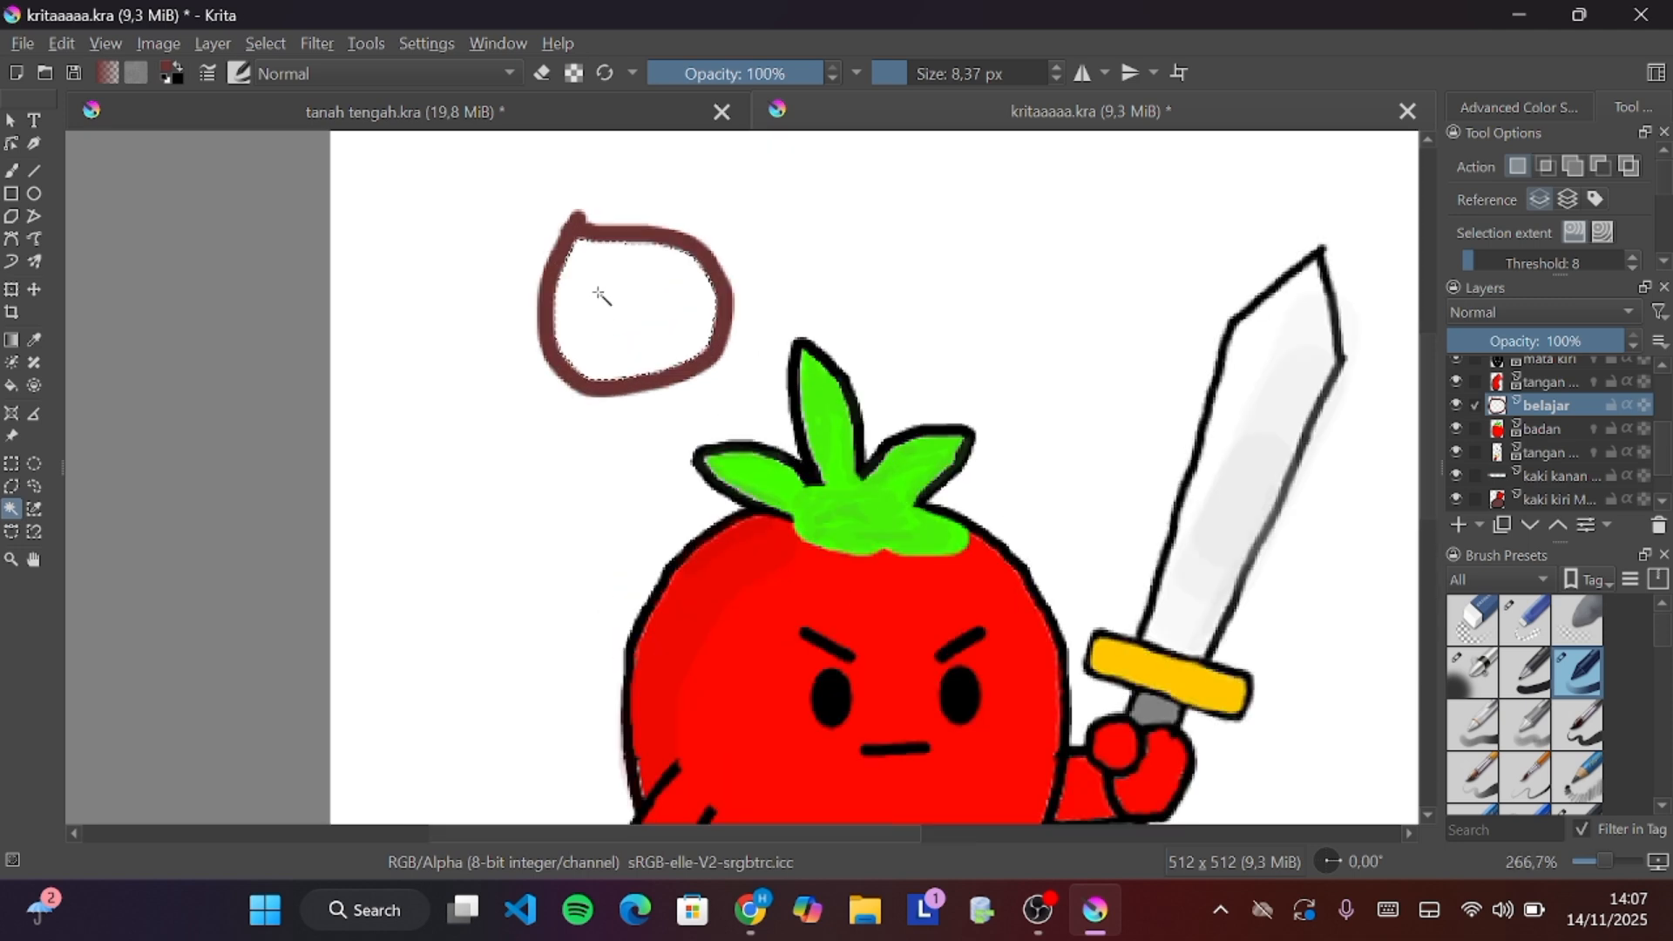
scroll(600, 295, up, 1)
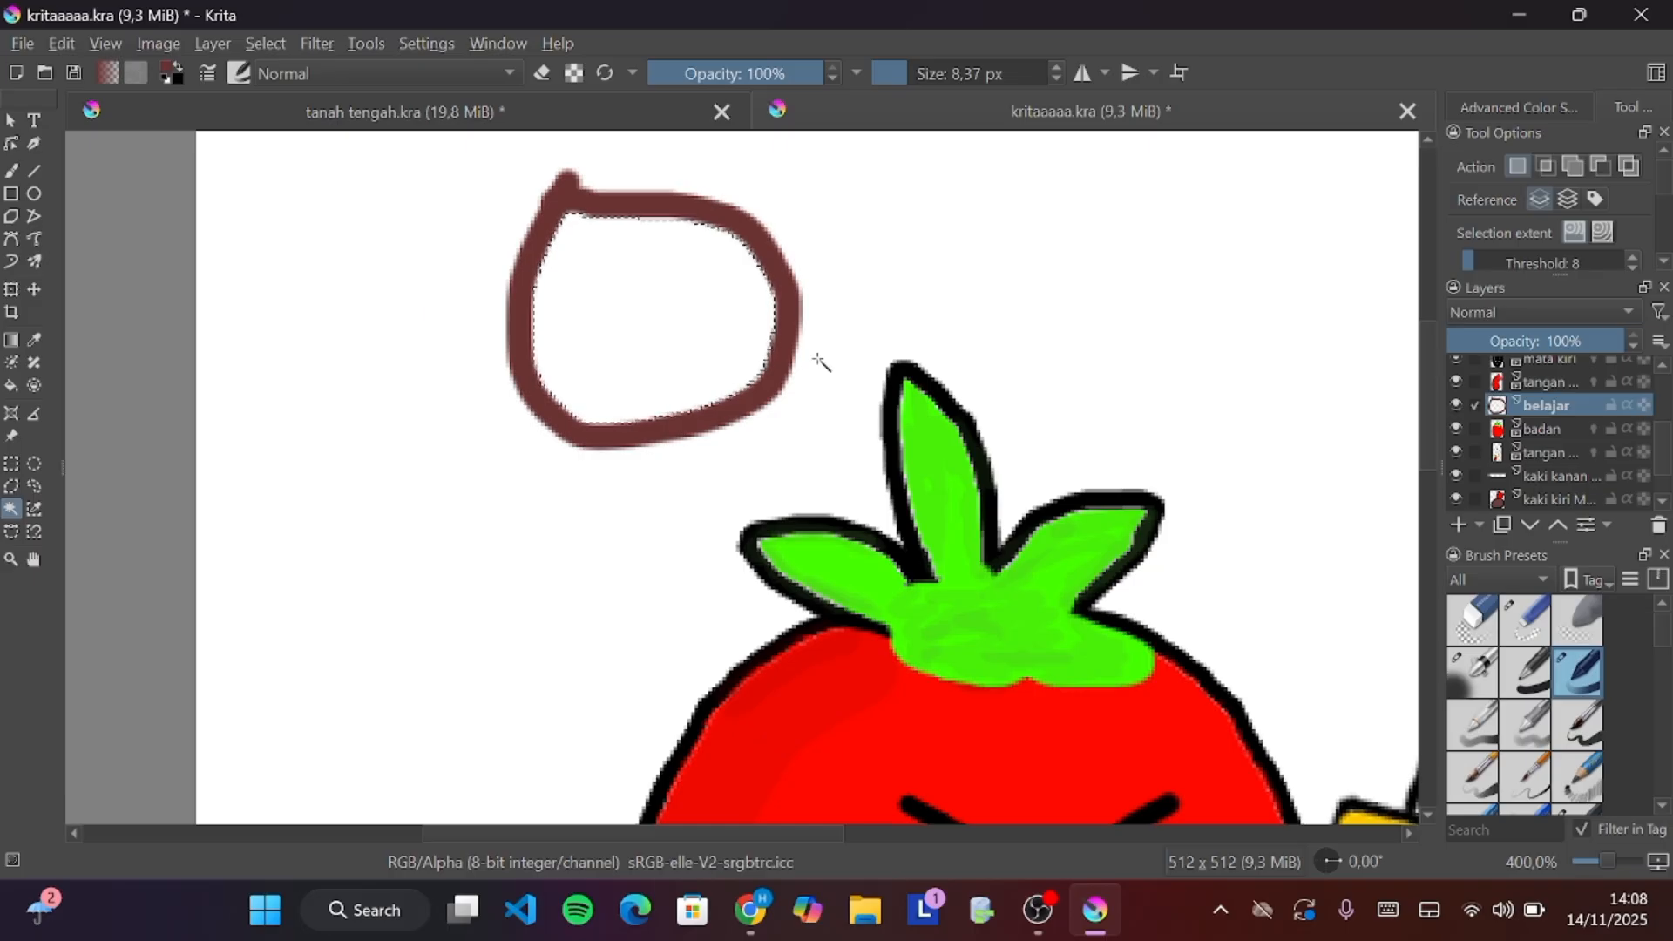
right_click(727, 337)
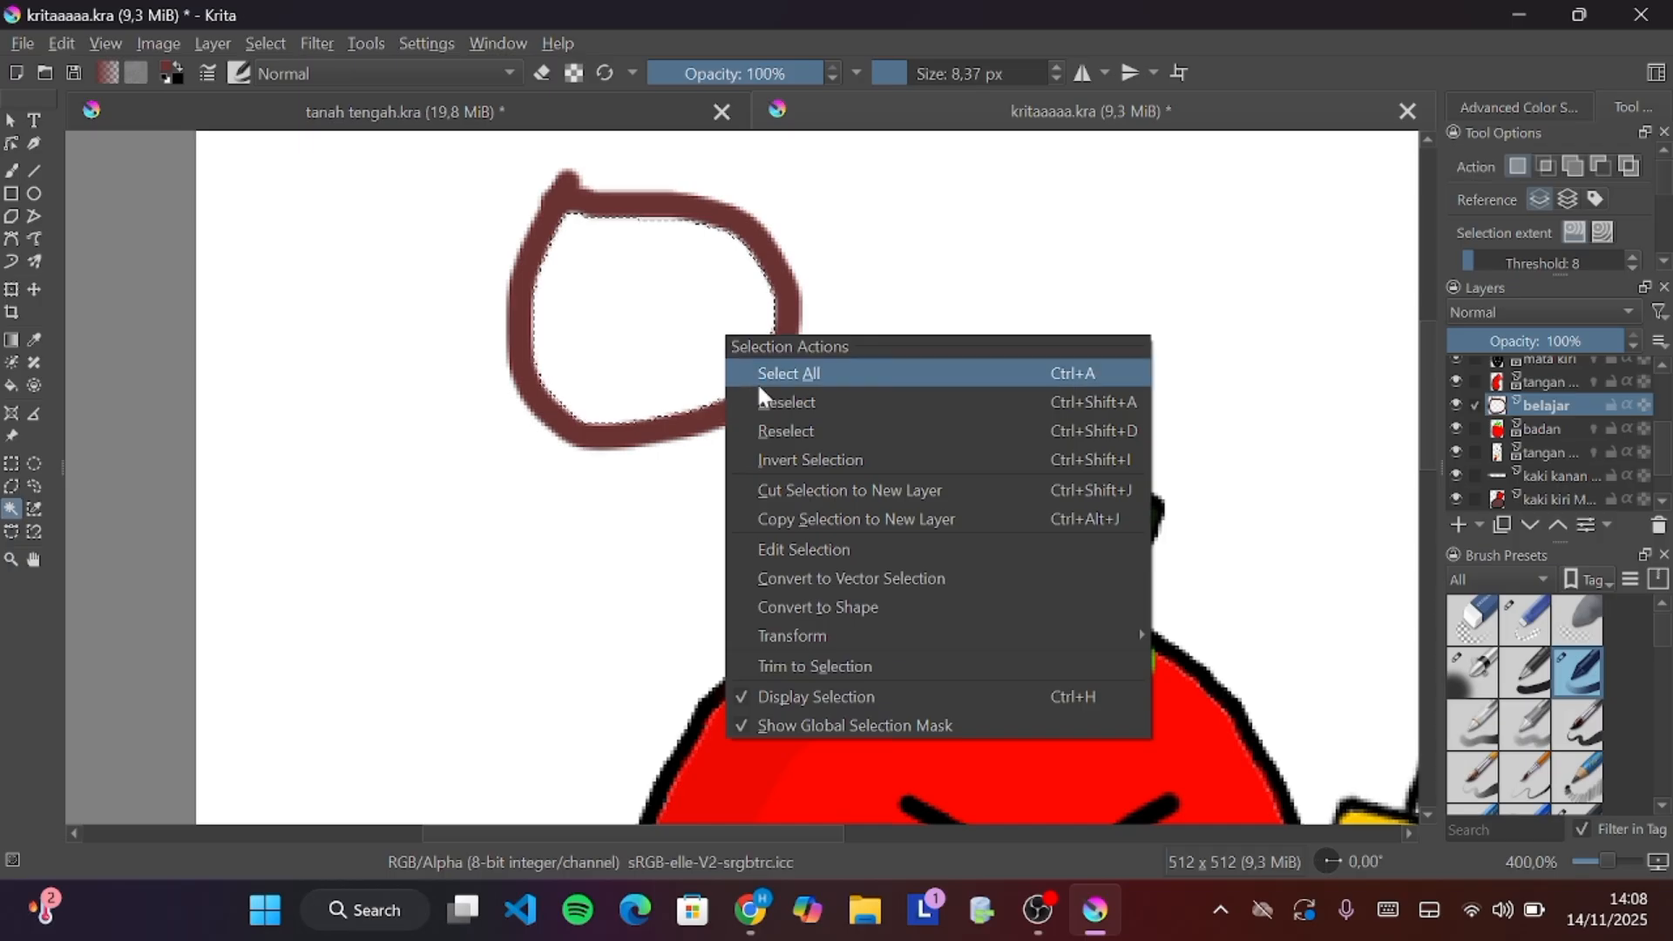
click(769, 404)
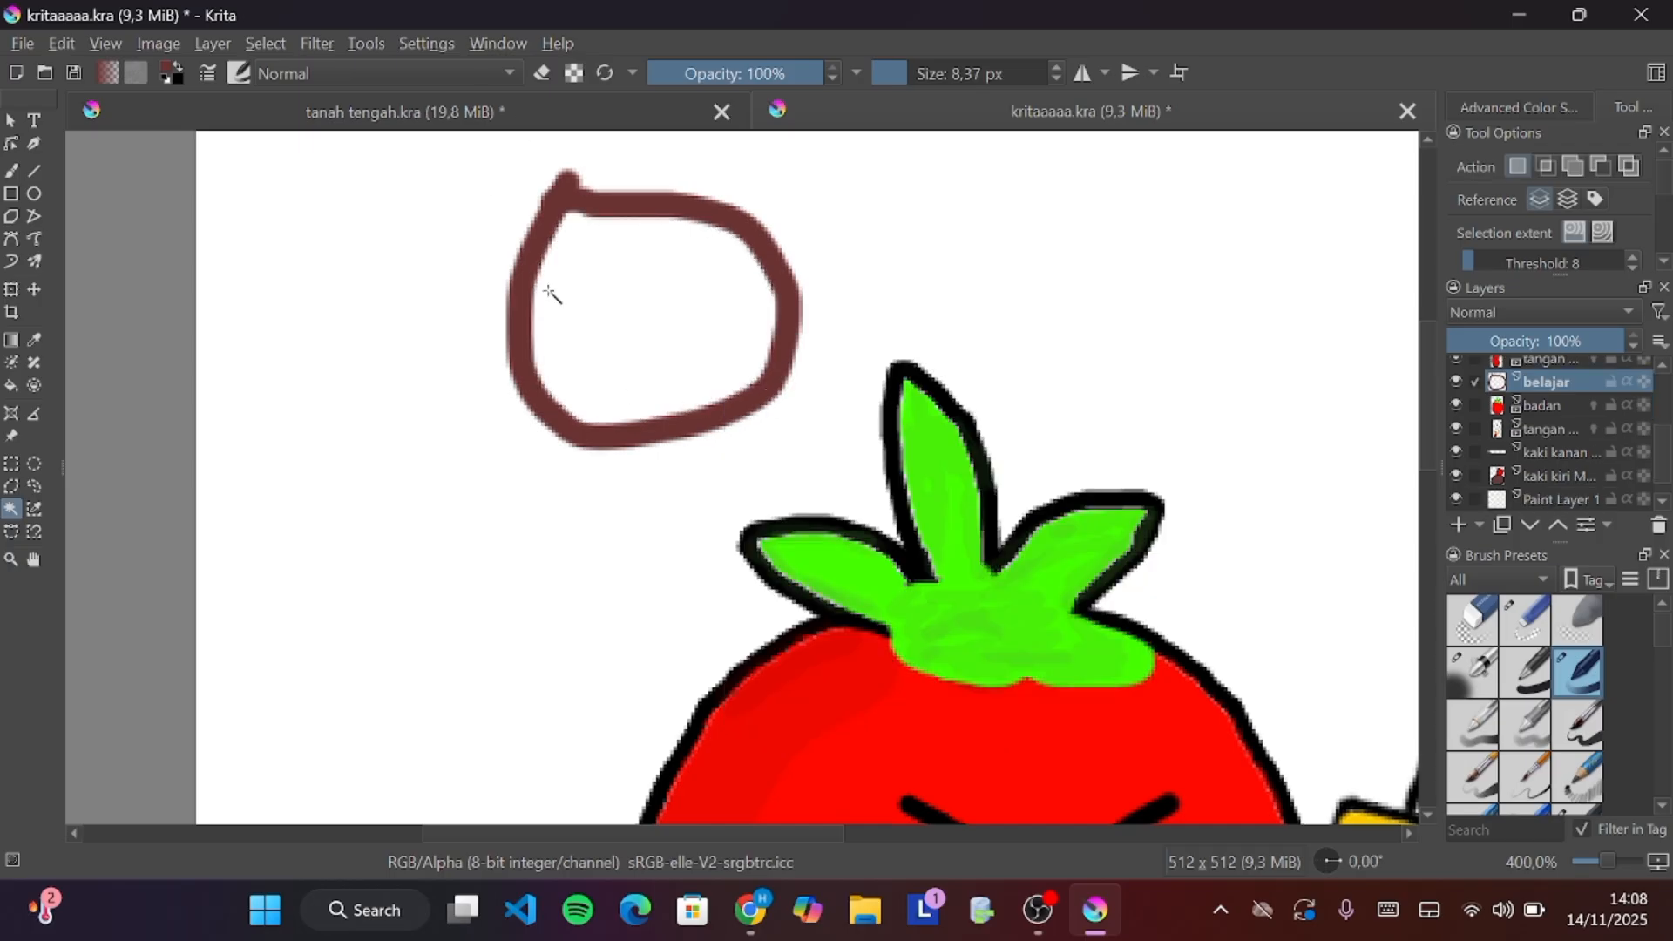
Reselect the circle's interior, zooming in to inspect the selection edge and back out
scroll(550, 295, down, 2)
scroll(601, 299, up, 4)
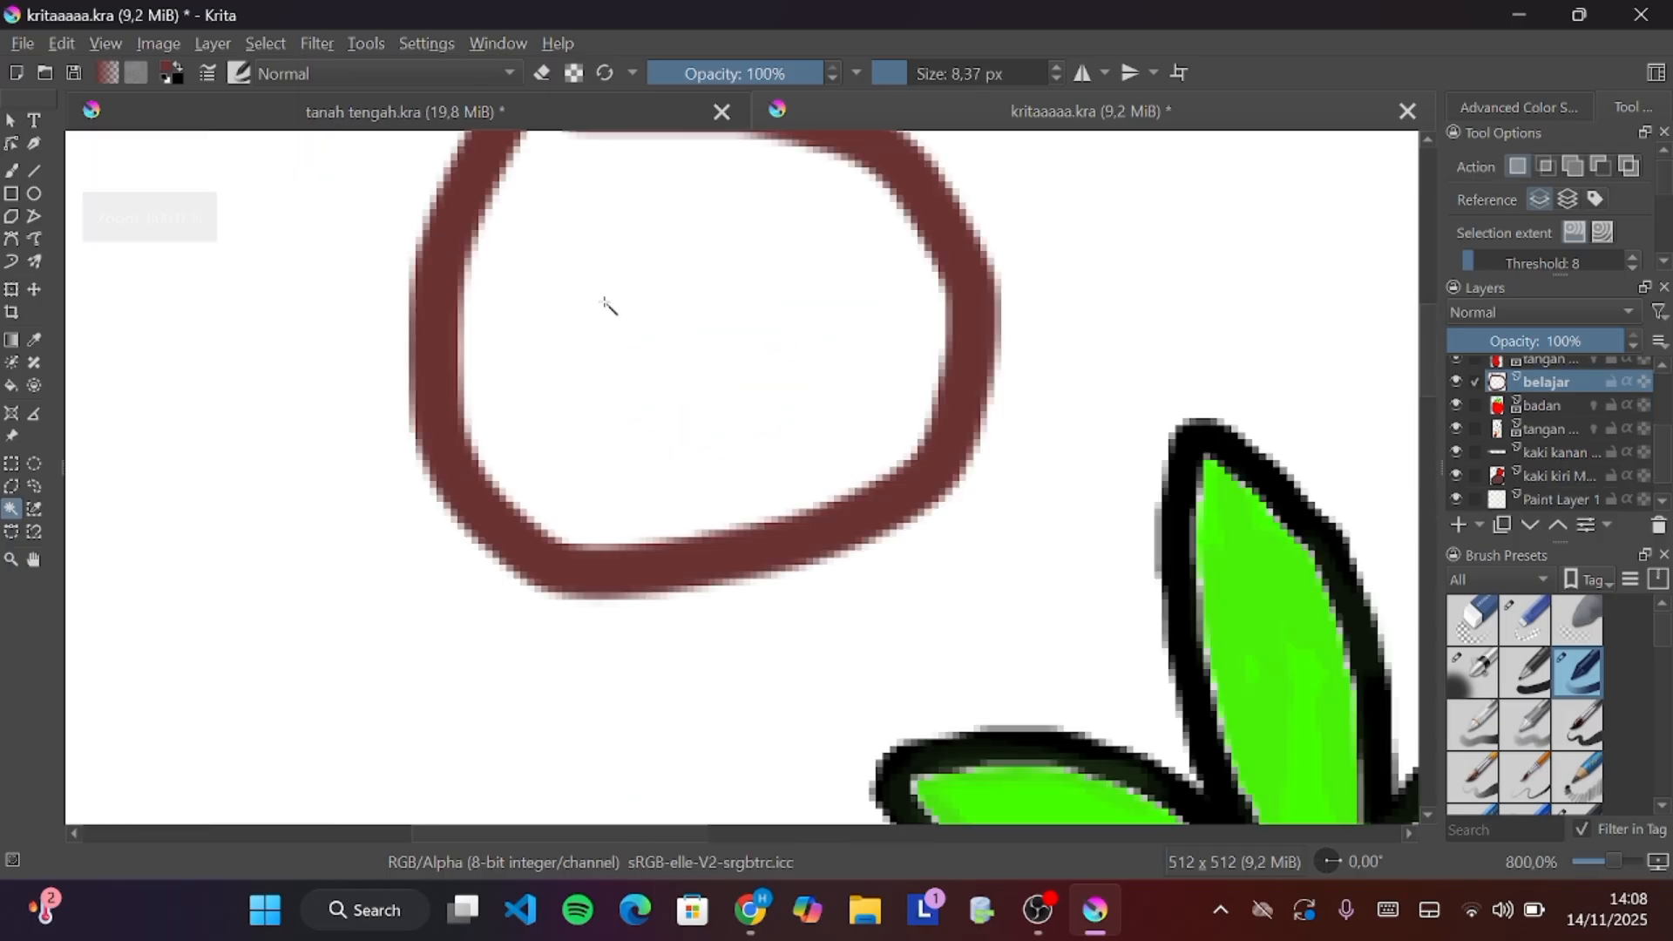
click(550, 373)
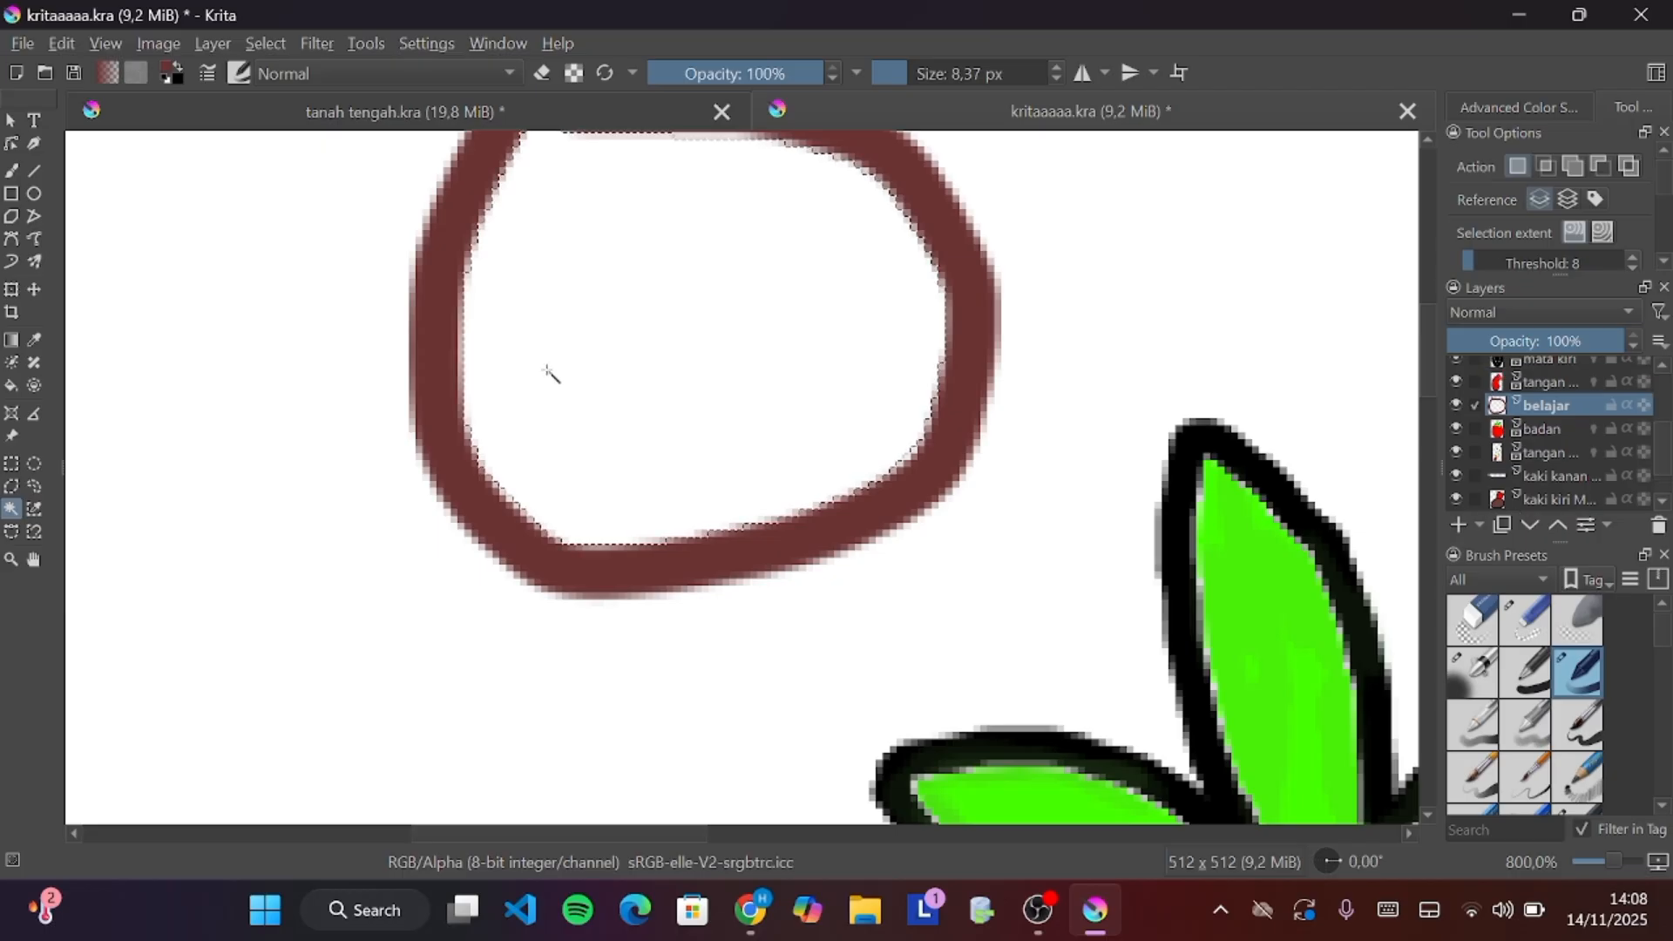
scroll(582, 472, down, 4)
scroll(582, 472, up, 7)
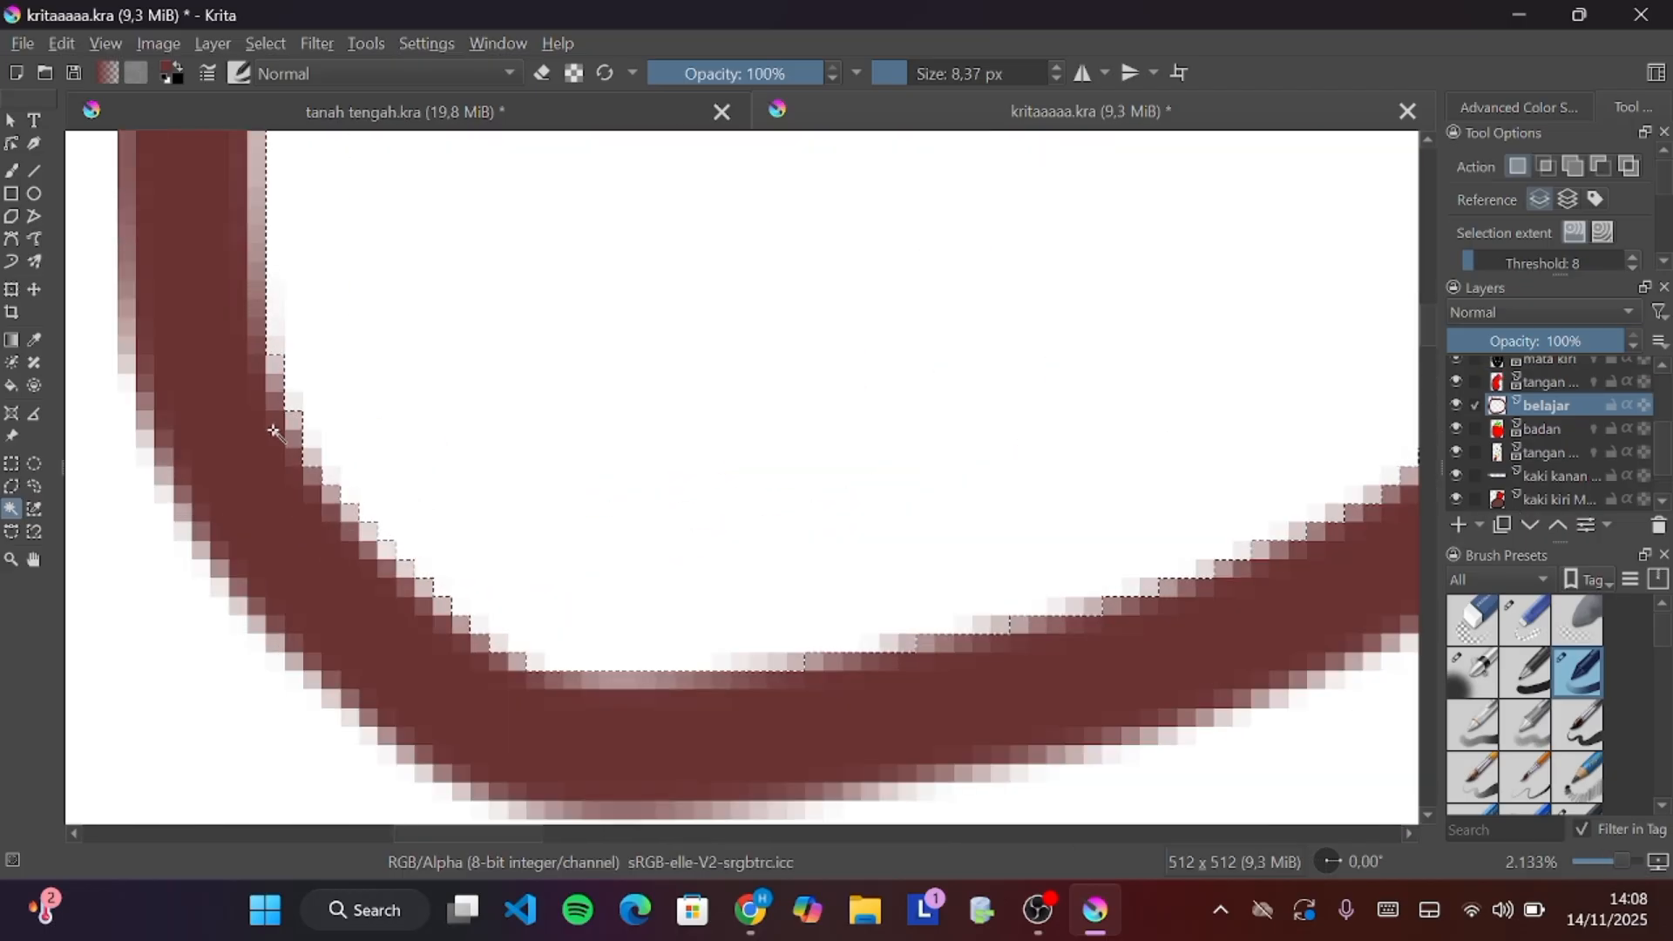
scroll(546, 642, down, 6)
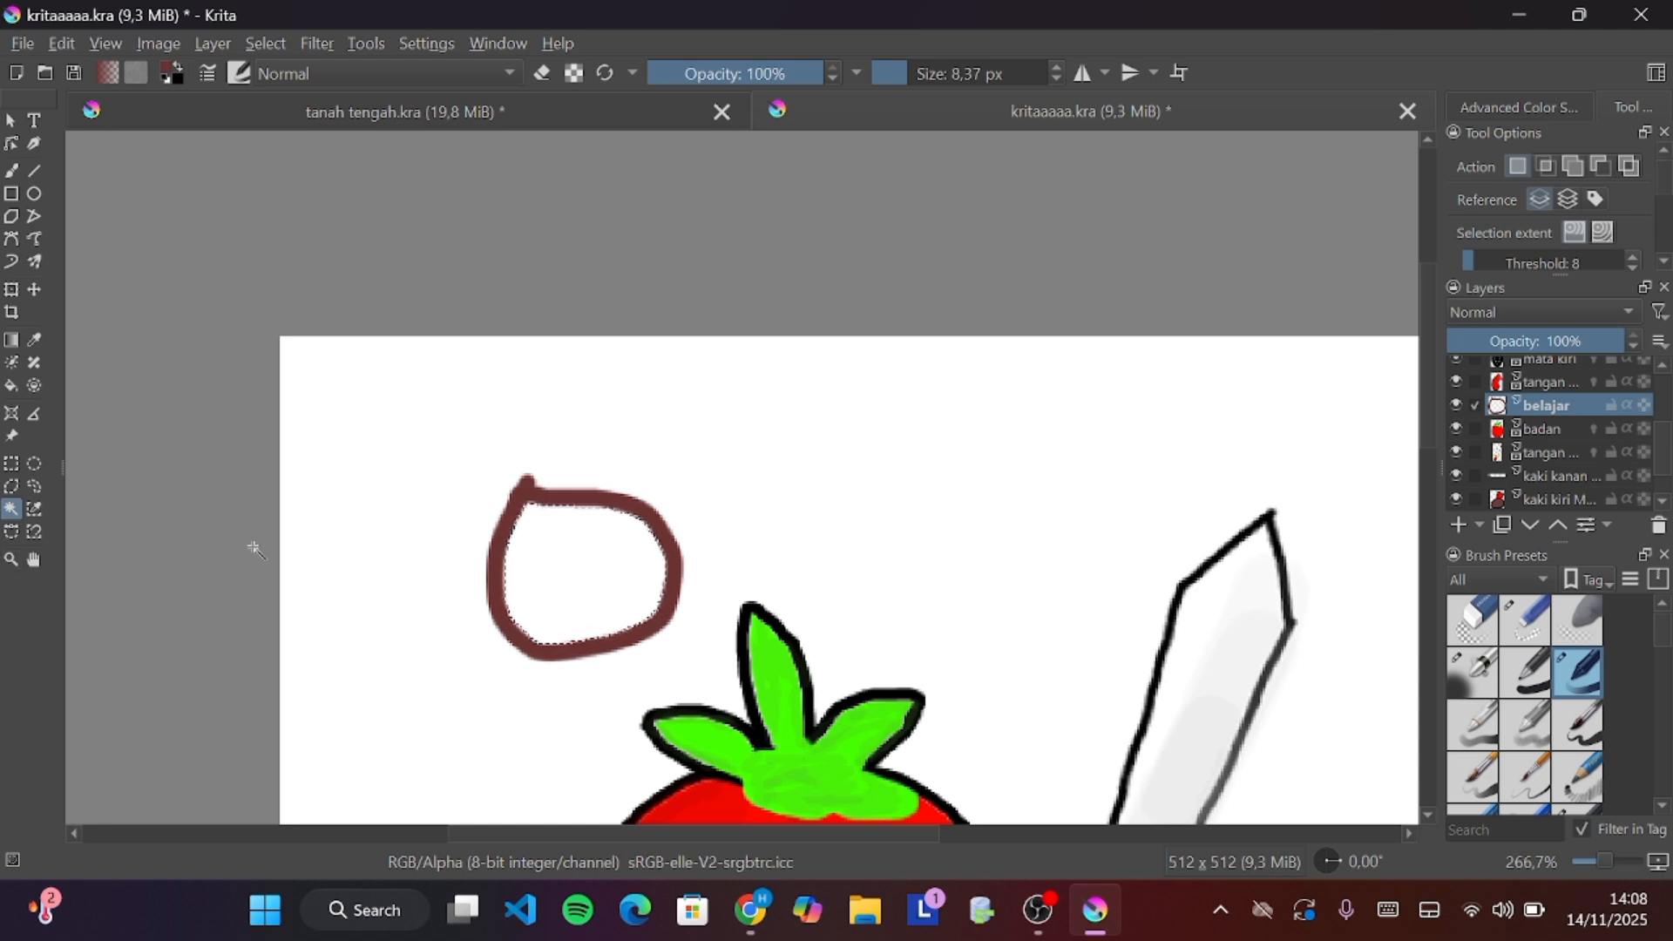
Pick a yellow colour and fill the selected circle with the Fill tool
click(12, 388)
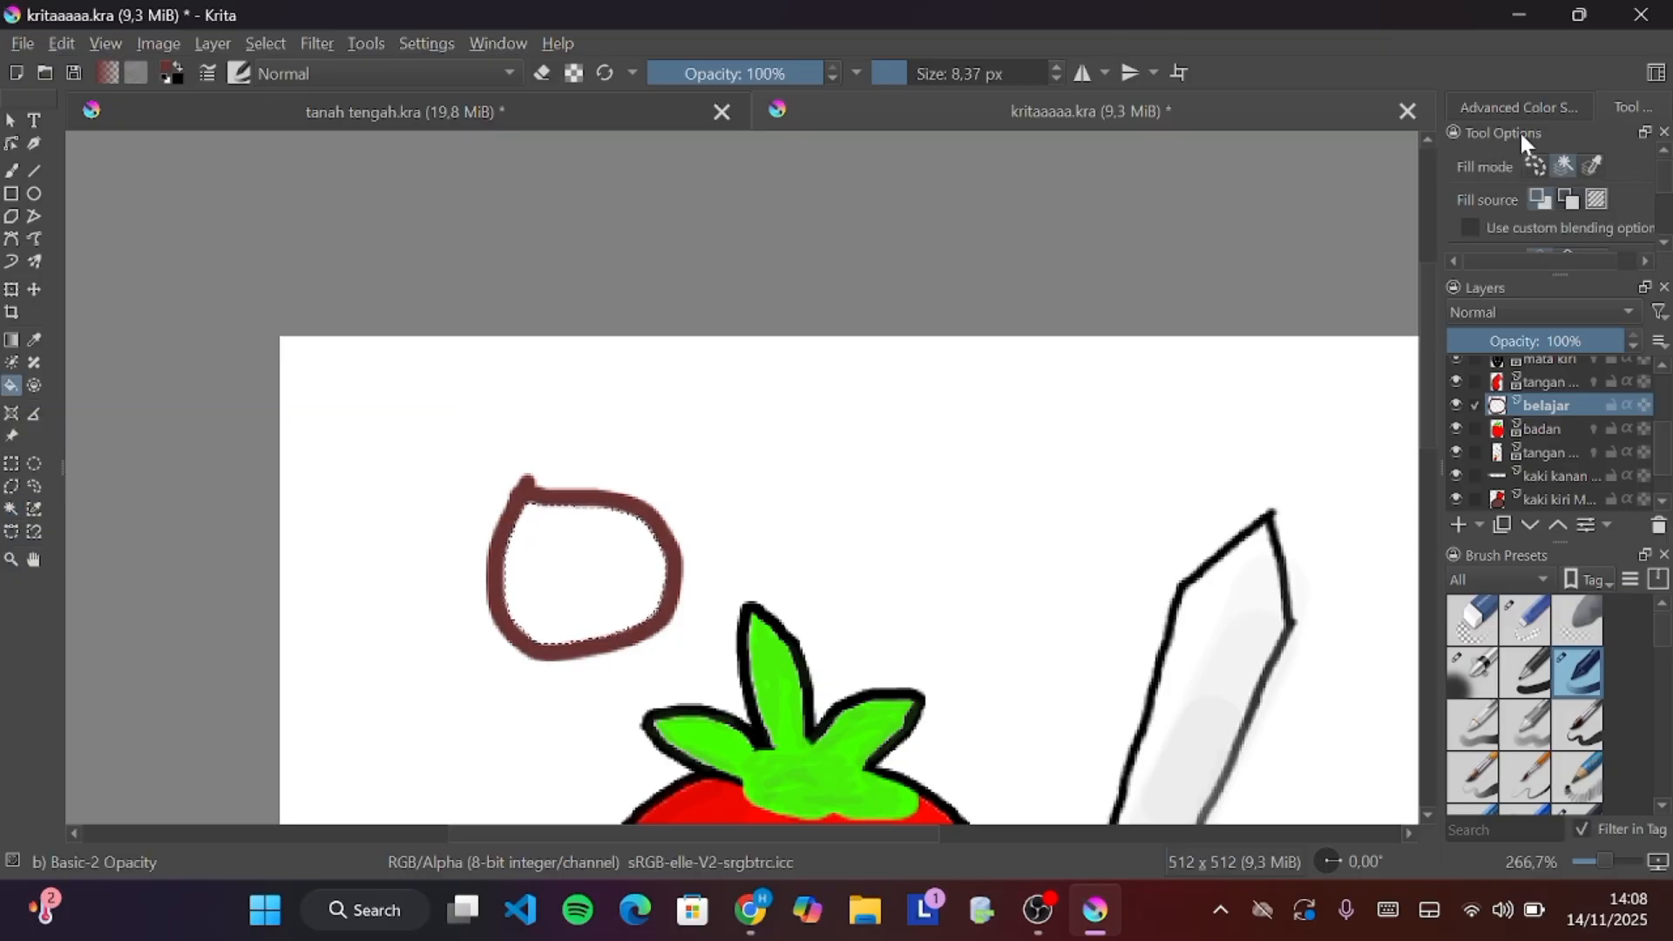
click(1495, 109)
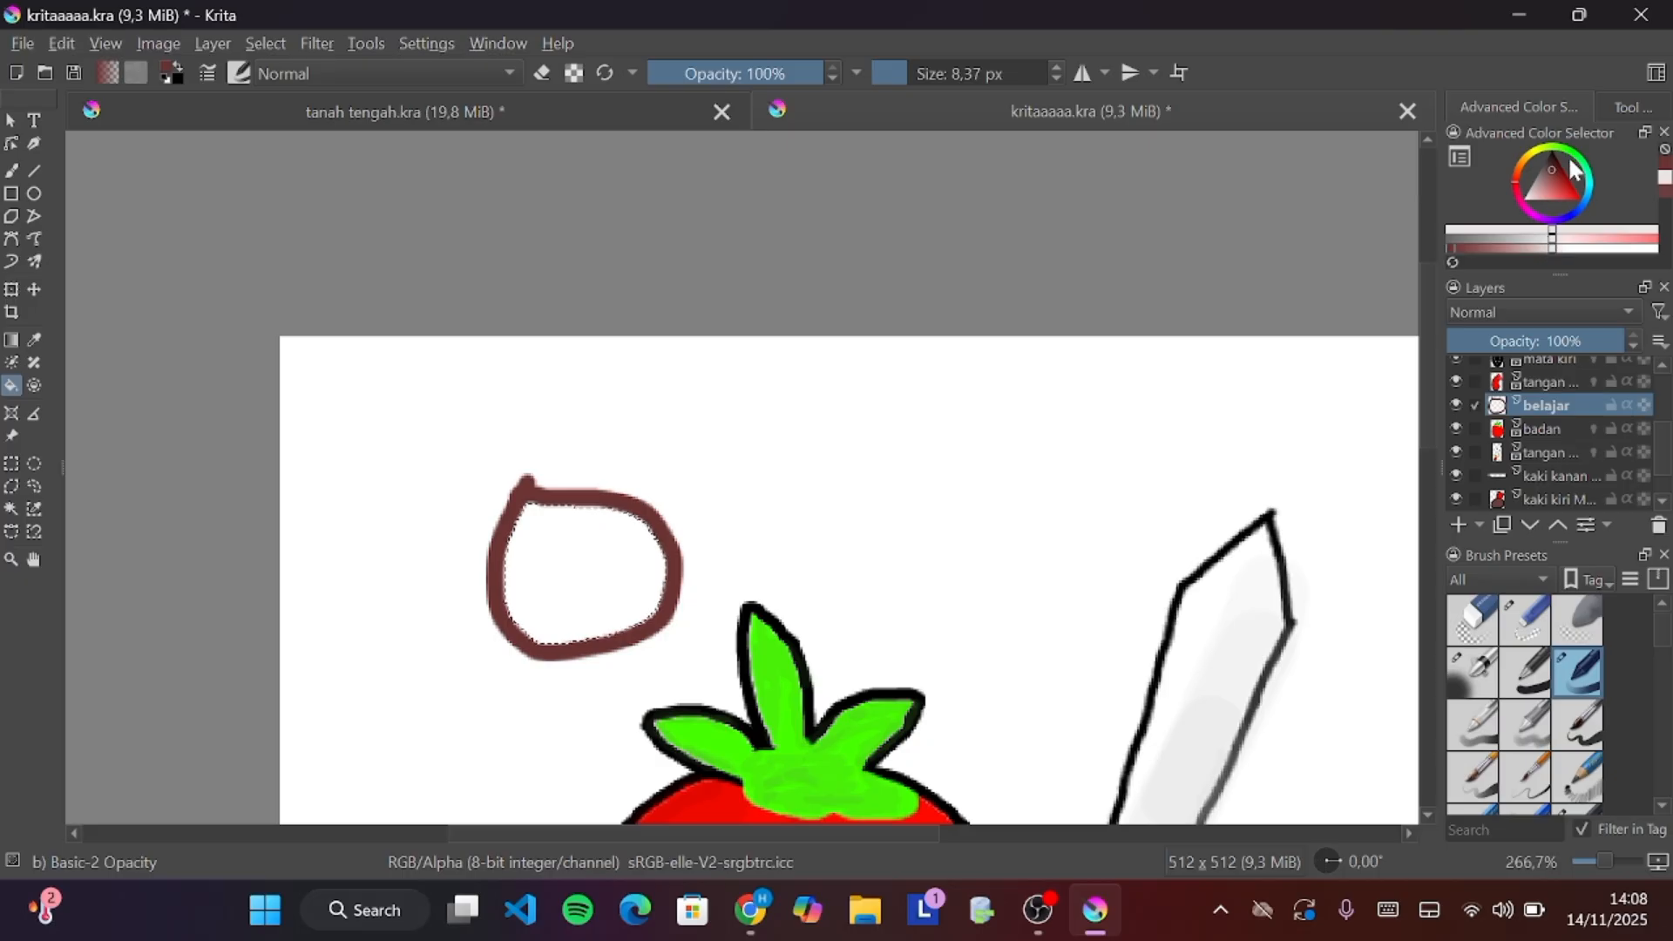
mouse_move(1554, 171)
mouse_down()
mouse_move(1560, 192)
mouse_move(1553, 172)
mouse_up()
click(1527, 157)
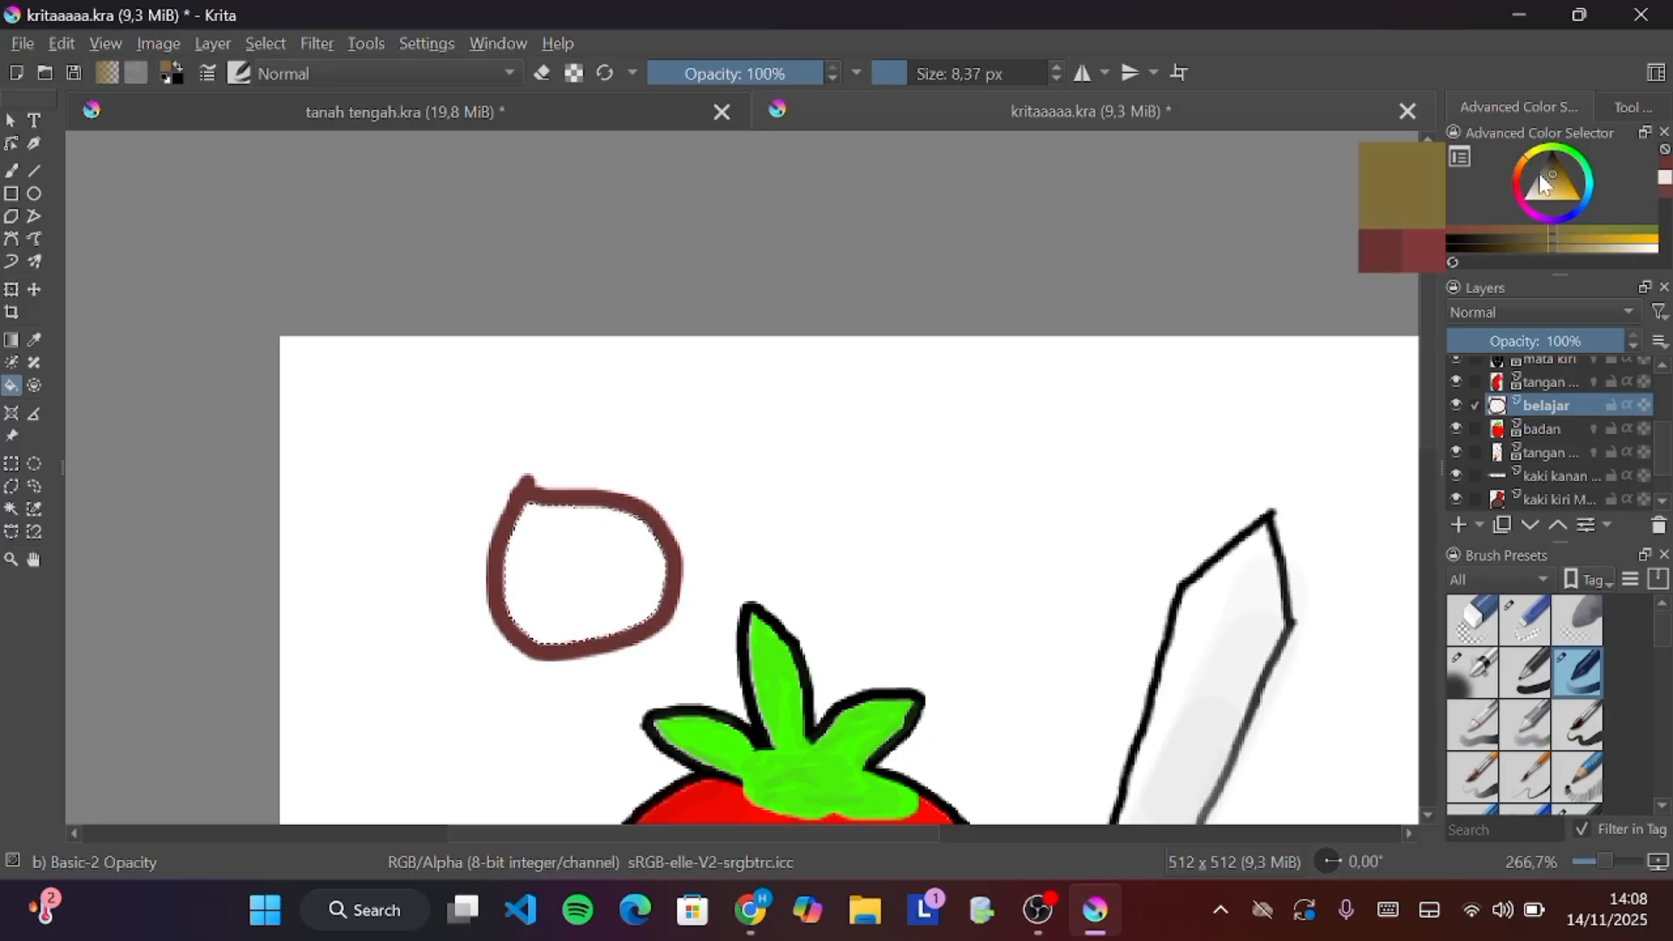
click(1535, 150)
mouse_move(1557, 185)
mouse_down()
mouse_move(1531, 199)
mouse_move(1566, 197)
mouse_up()
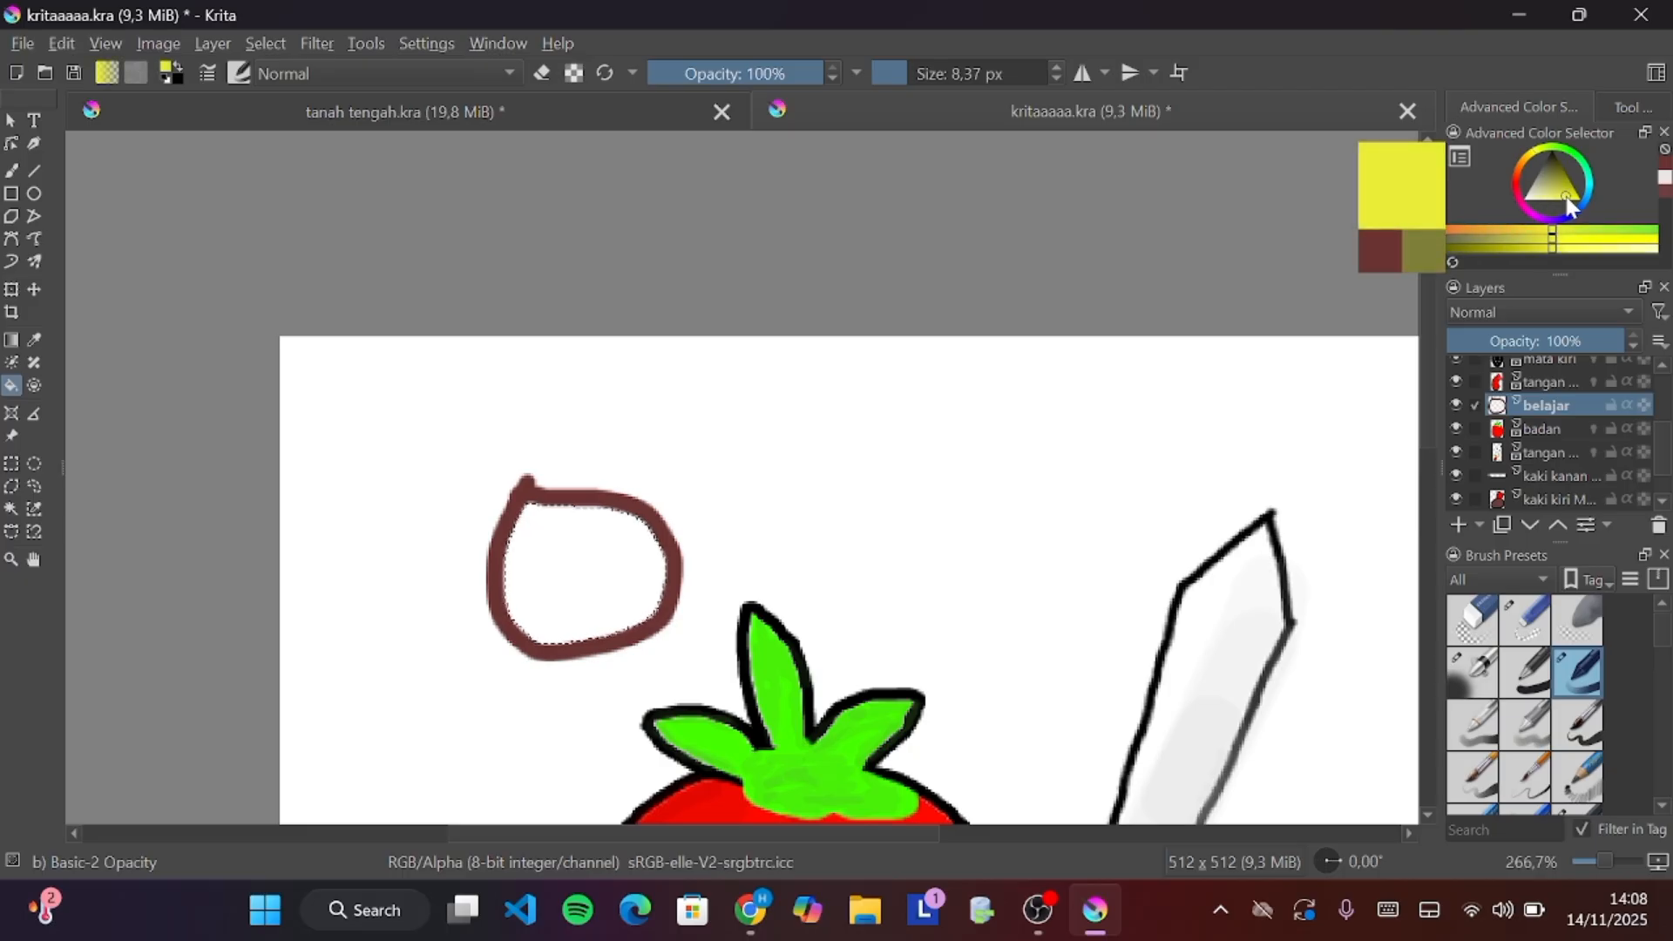
click(601, 575)
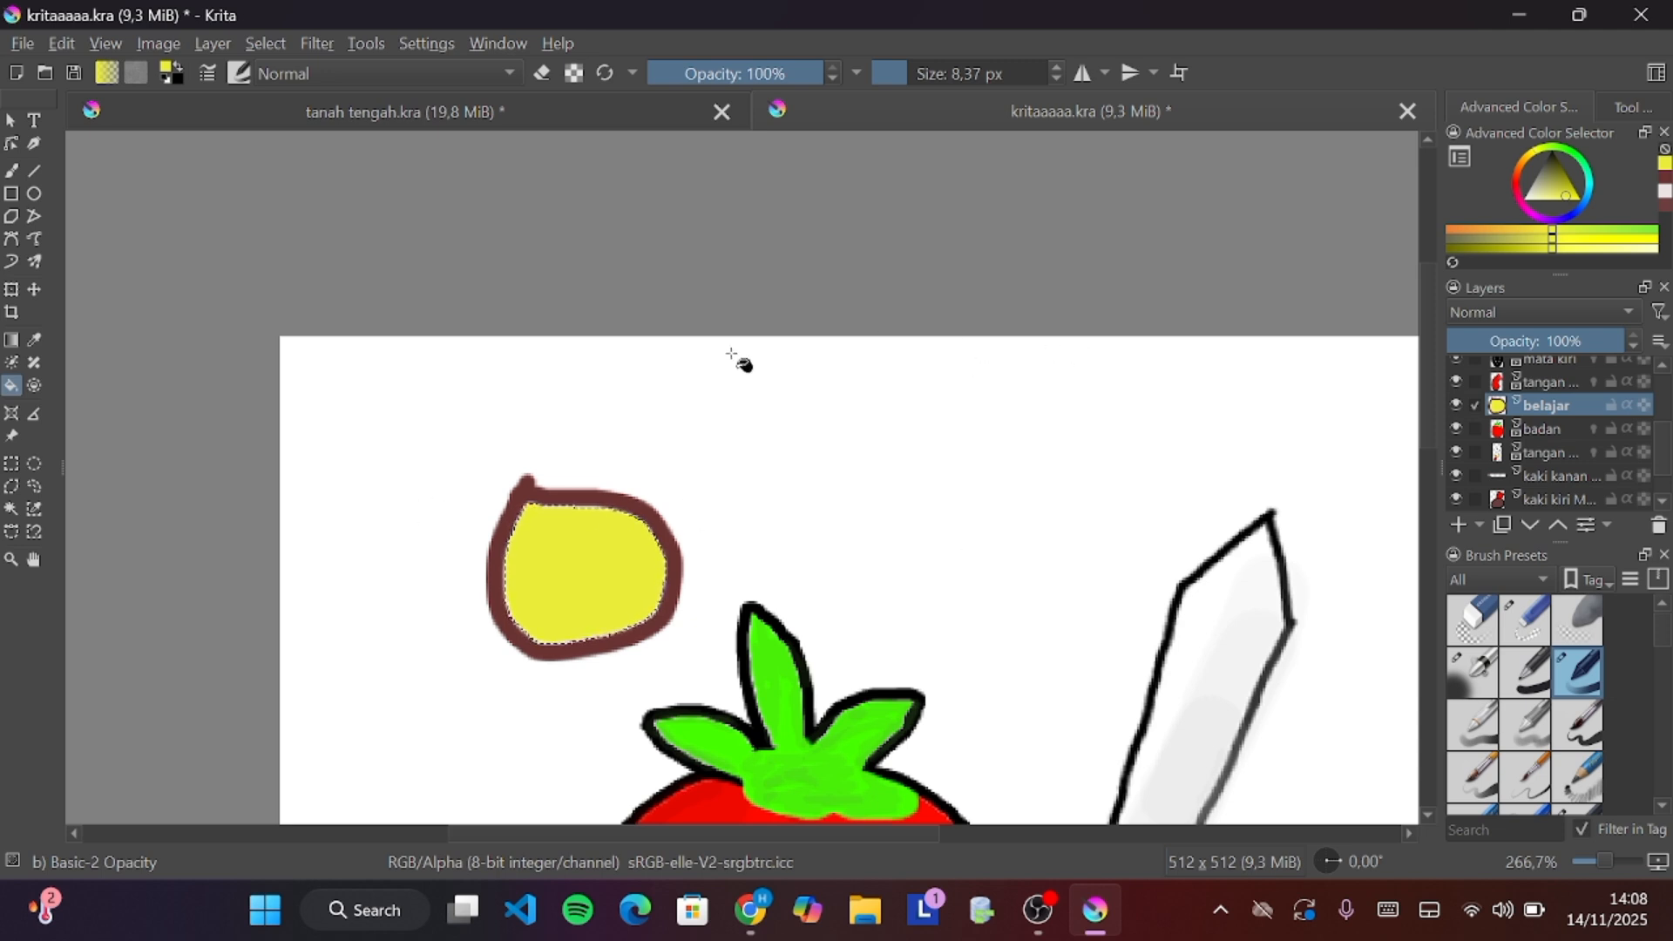
mouse_move(1530, 406)
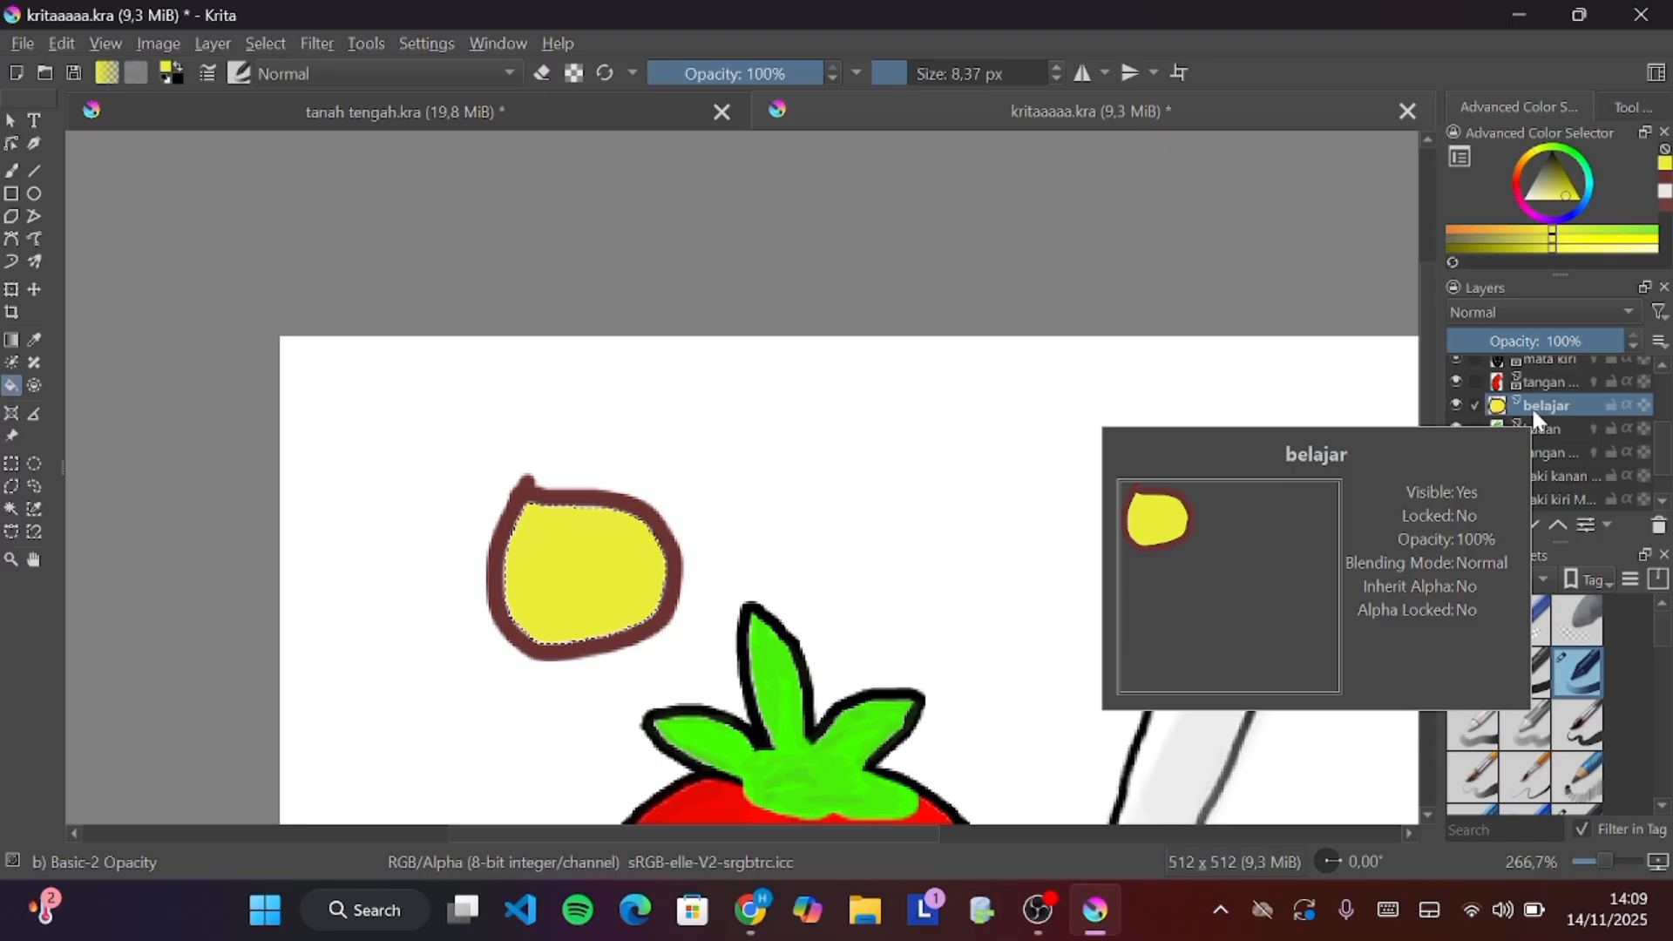
Remove the belajar layer holding the practice circle
right_click(1530, 406)
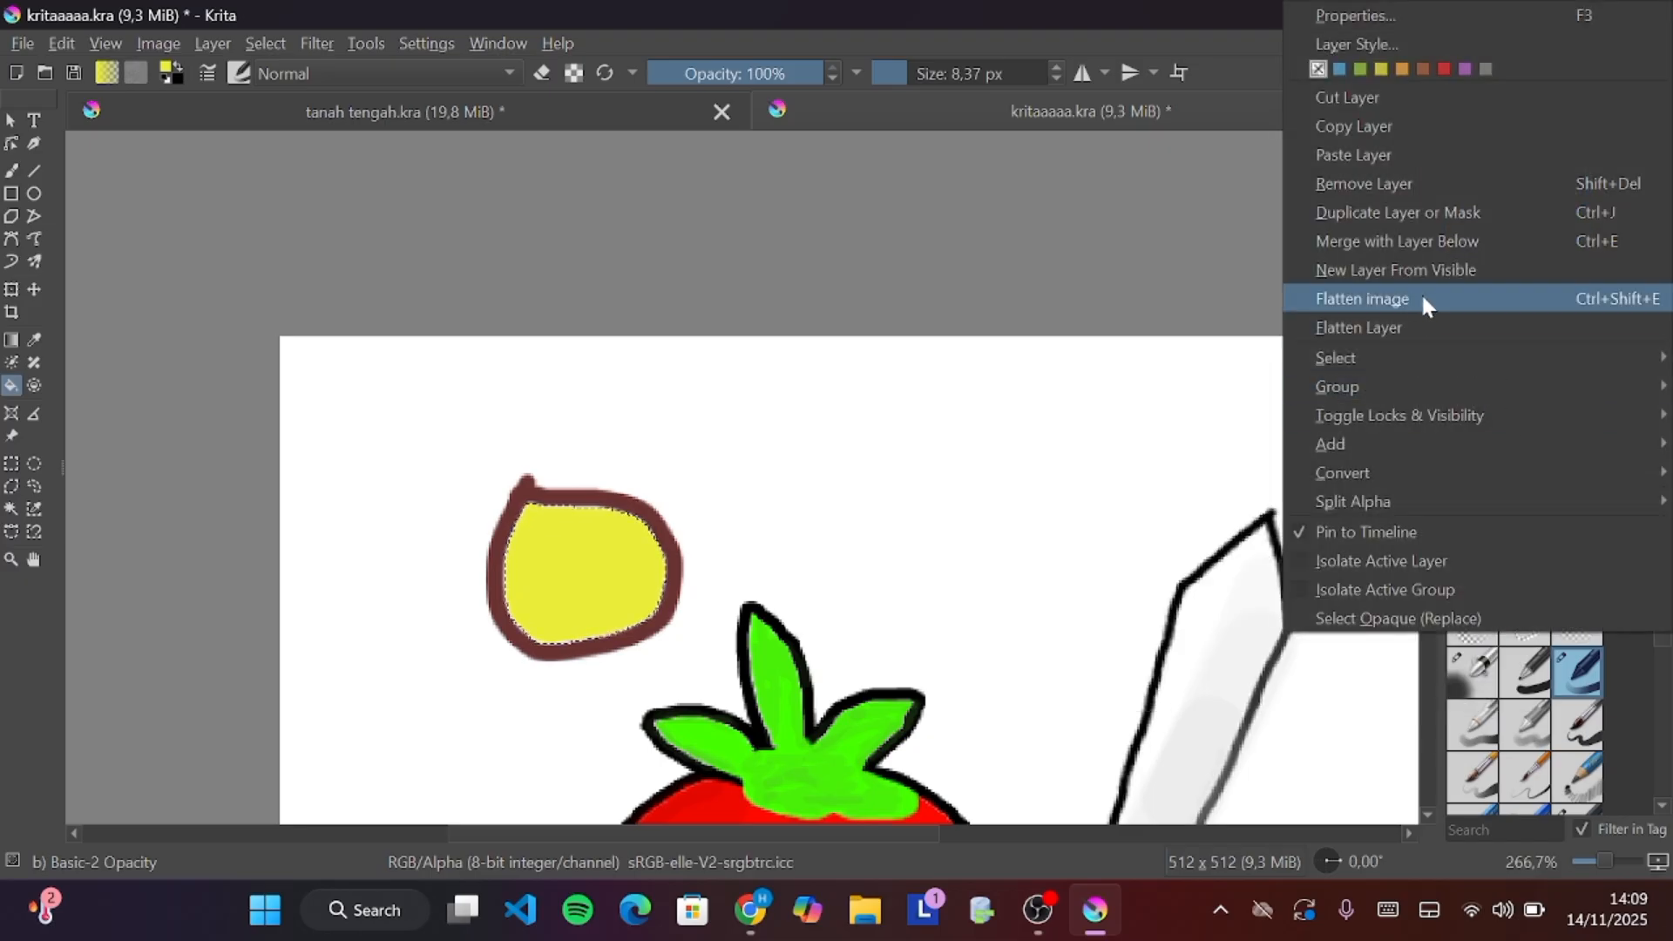
mouse_move(1382, 350)
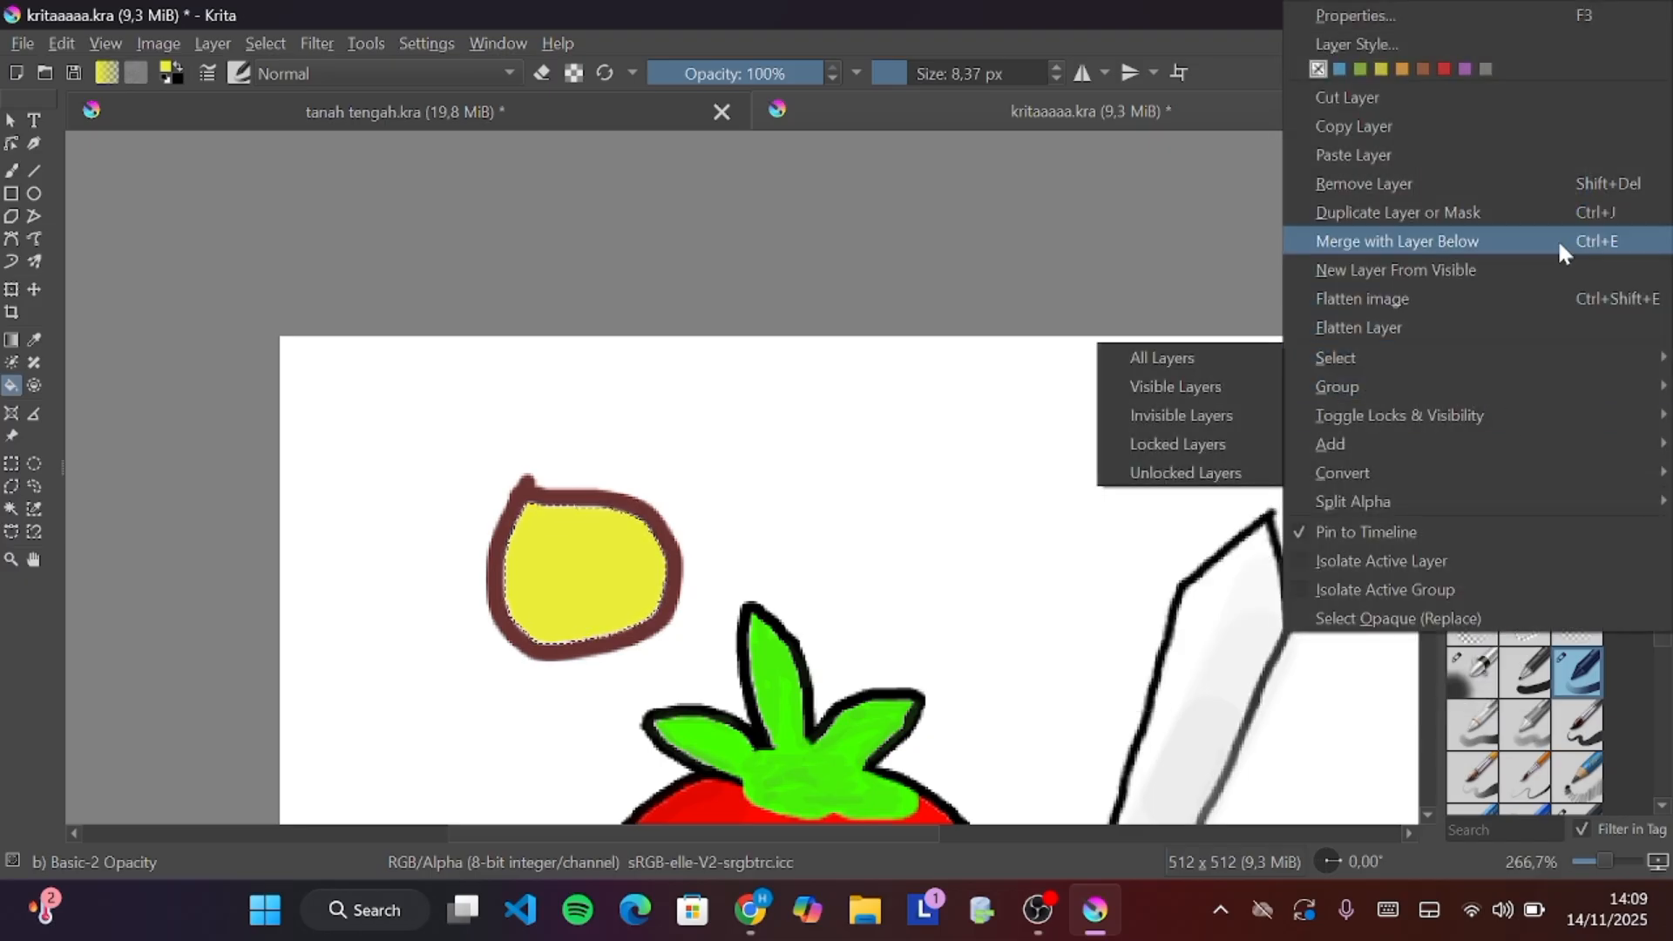
click(1367, 181)
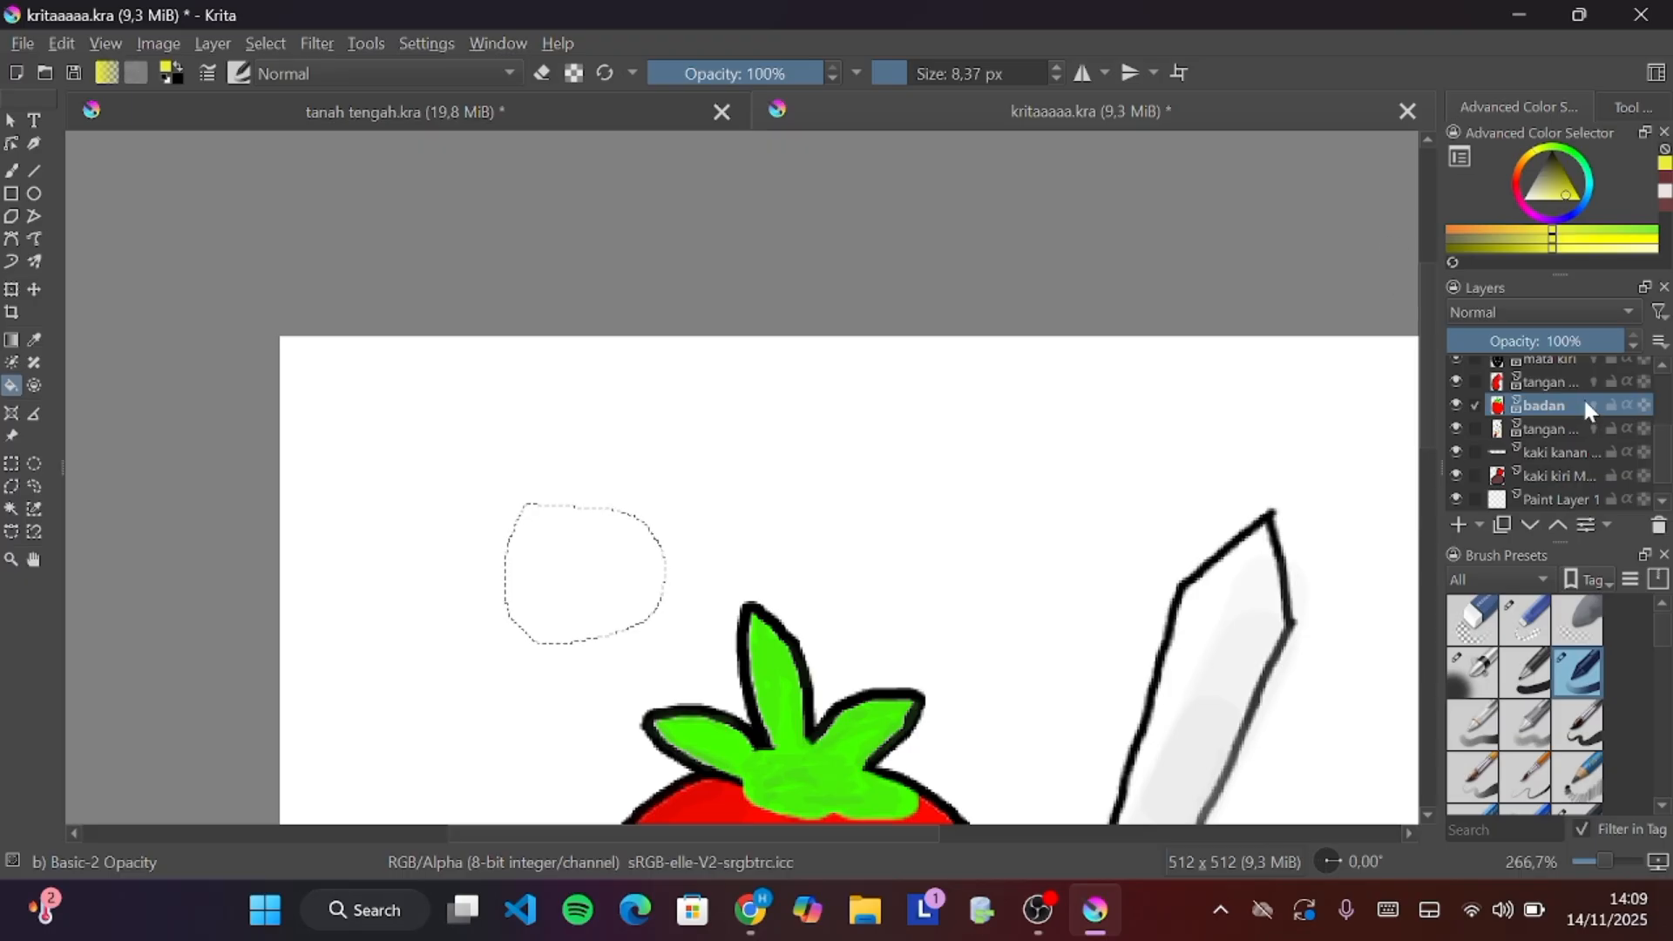
Select the area around the tomato with the Contiguous Selection Tool, view it at 100%, and deselect it
click(11, 510)
click(552, 578)
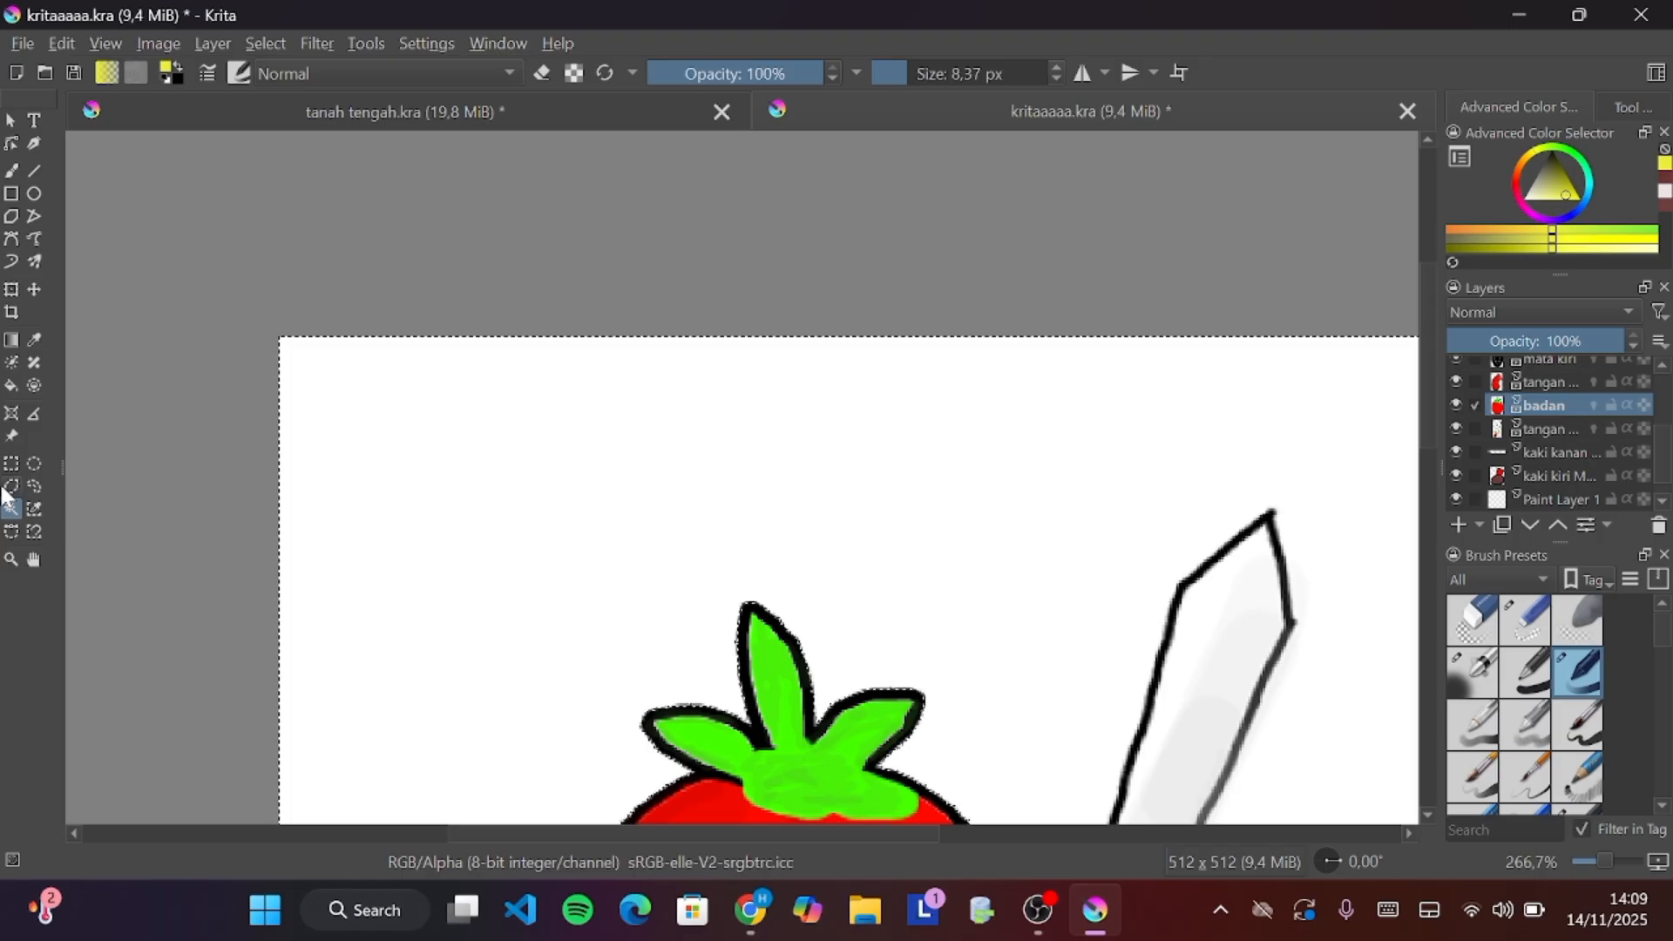
key(1)
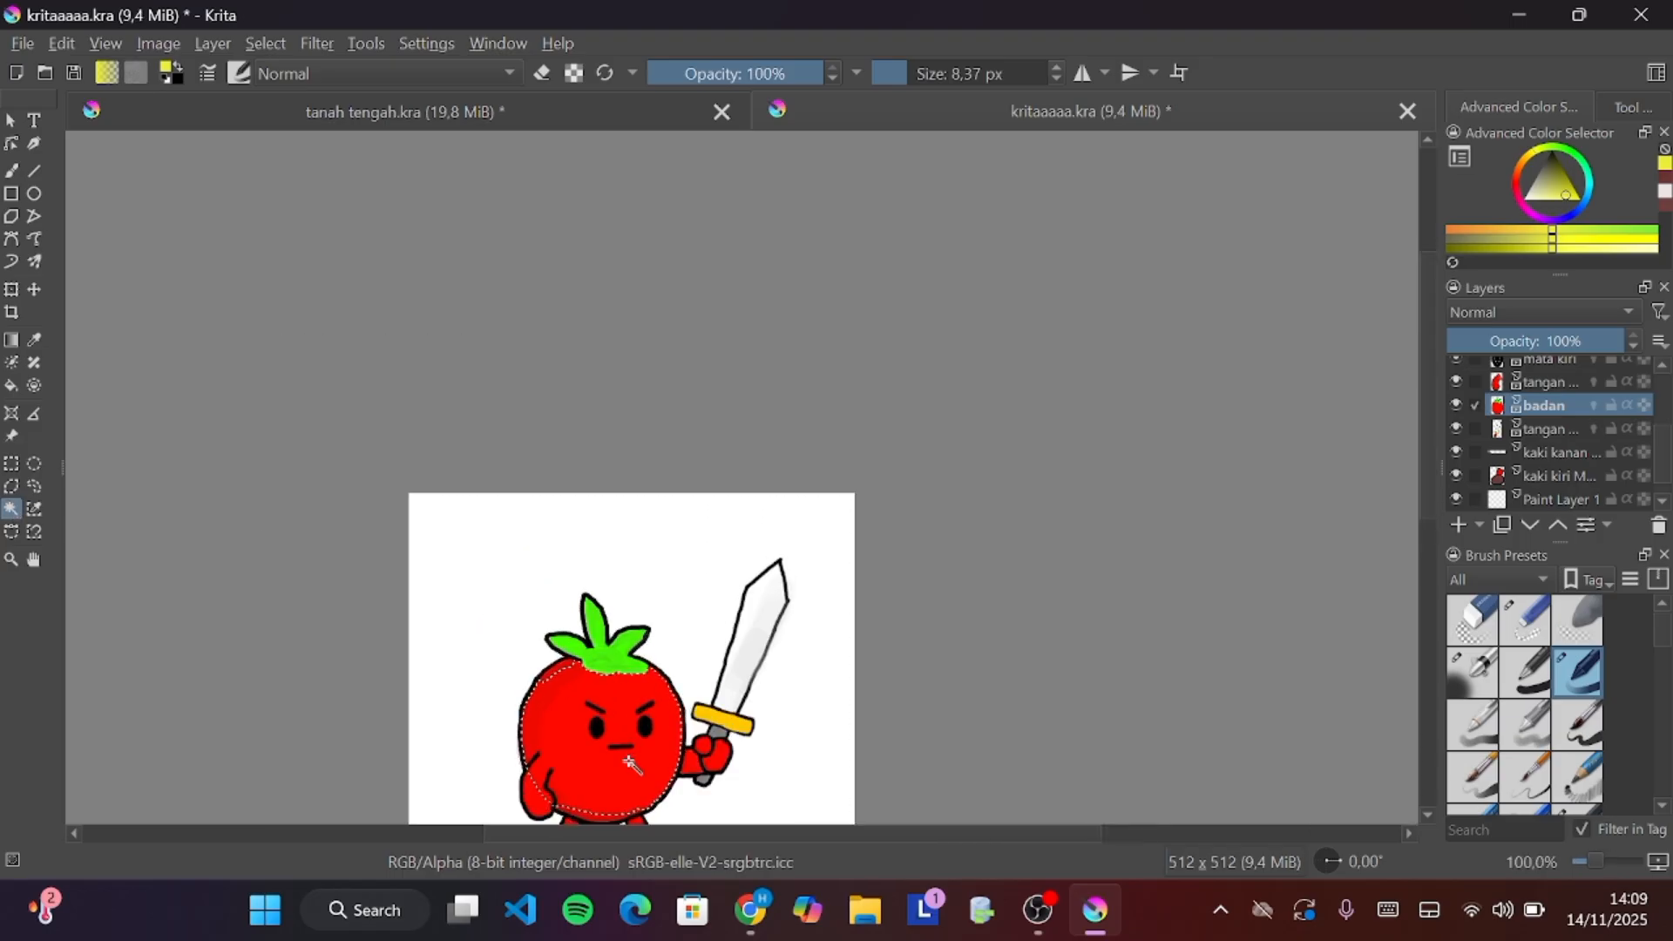
right_click(625, 756)
click(714, 424)
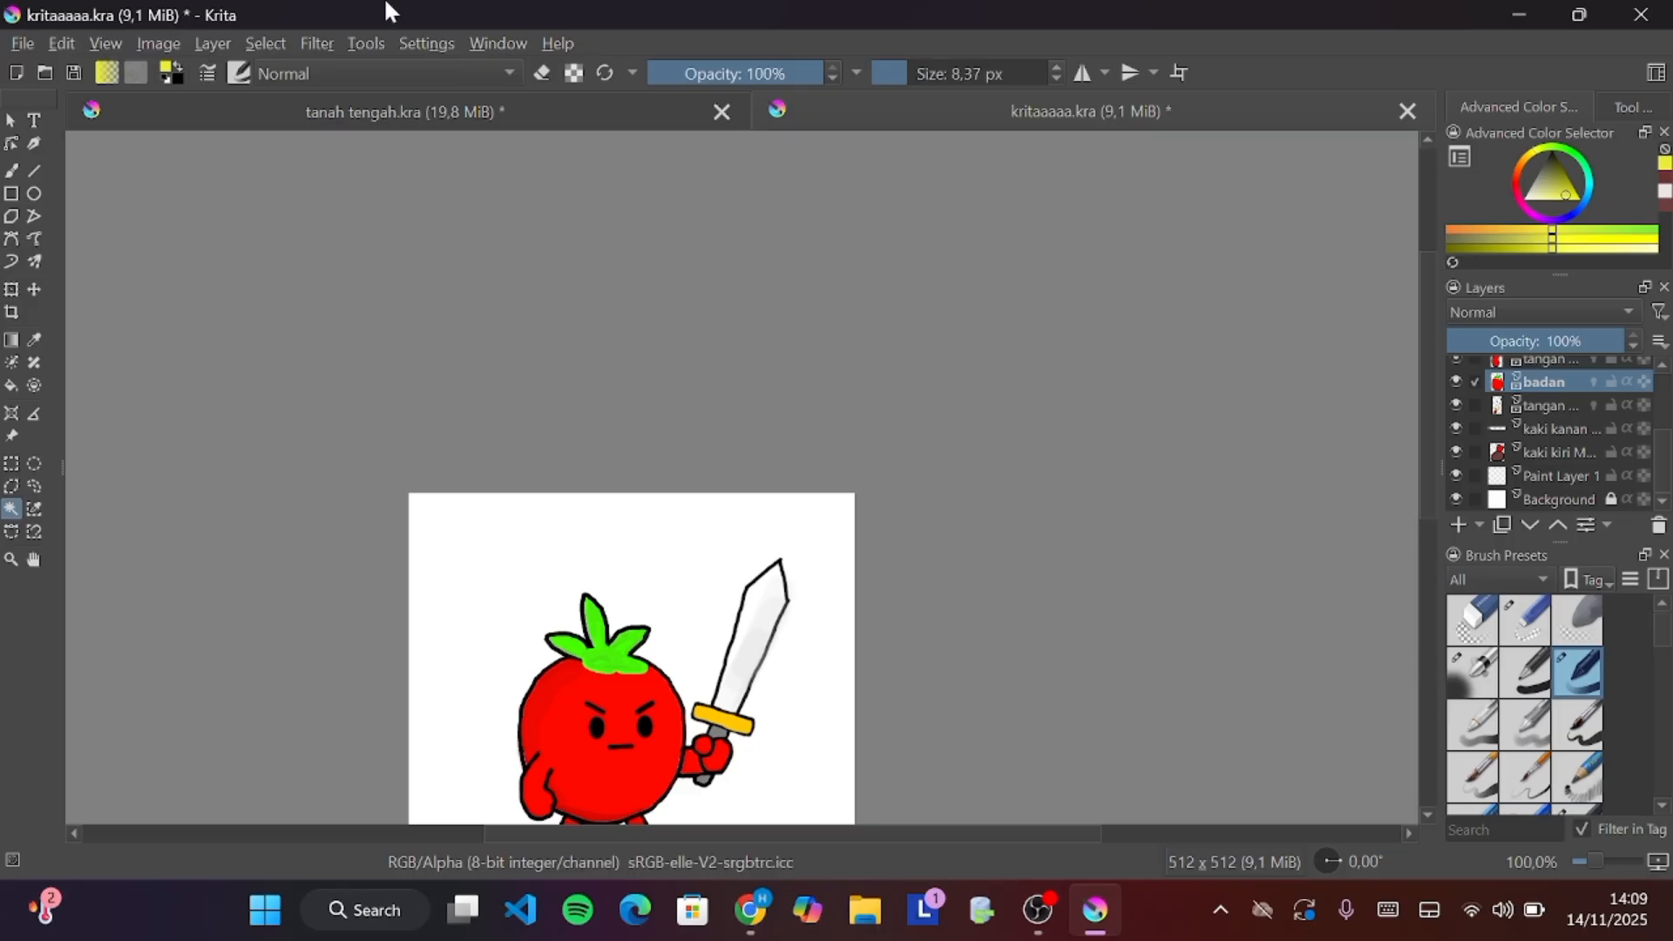
Switch the workspace to Animation
click(495, 45)
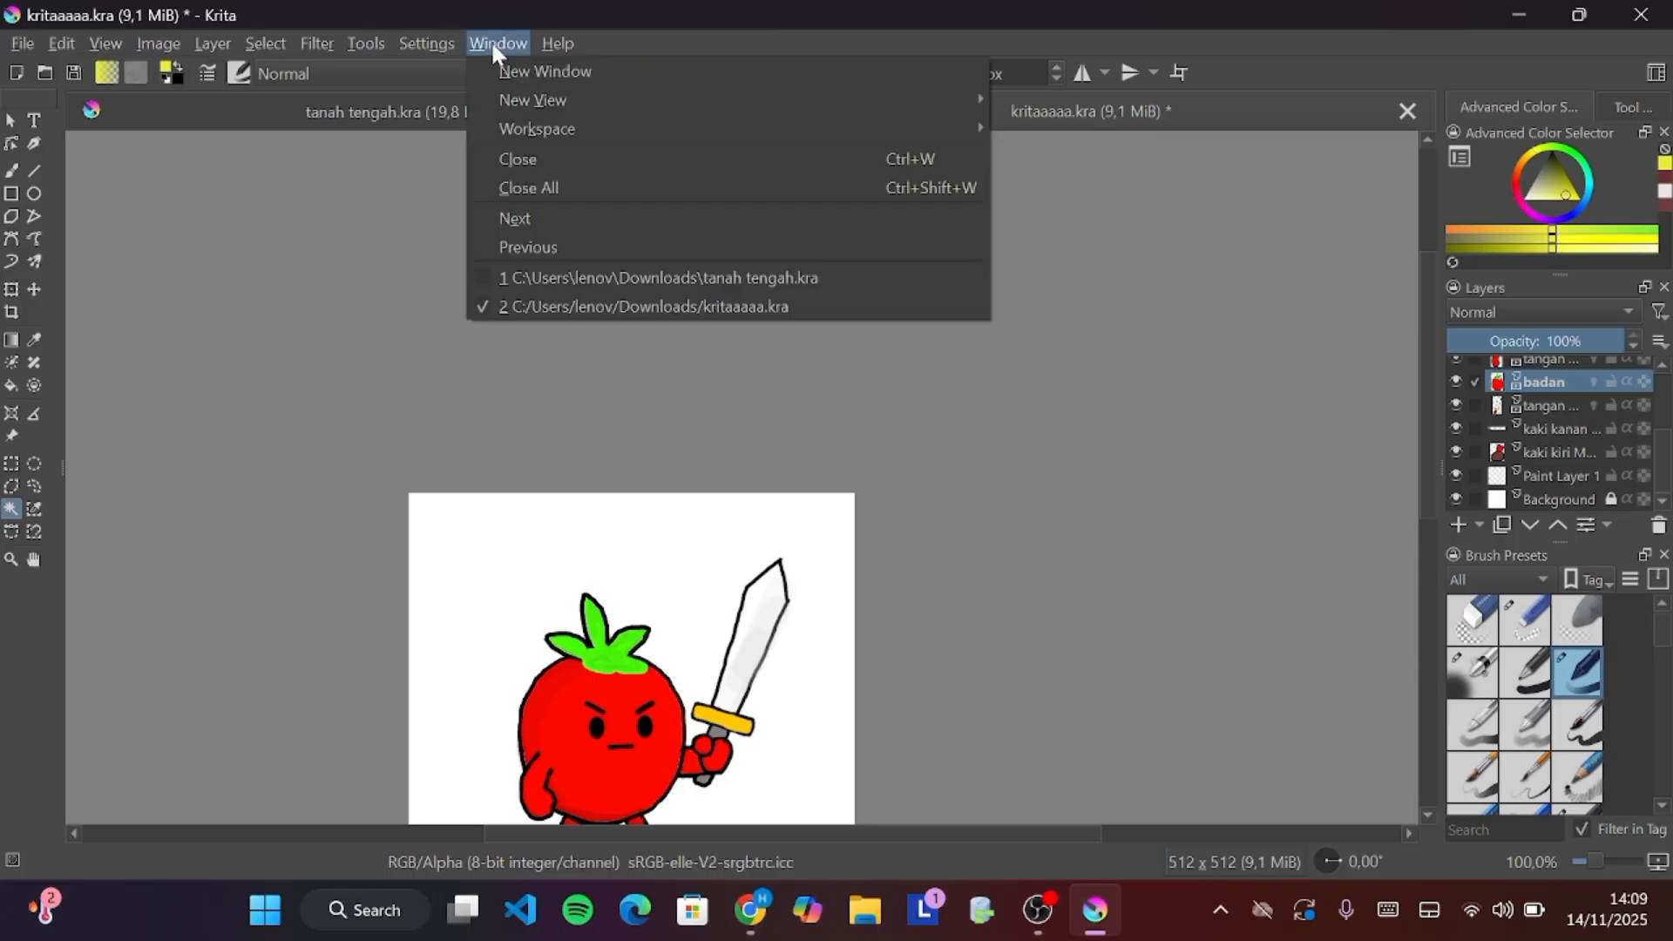
mouse_move(633, 138)
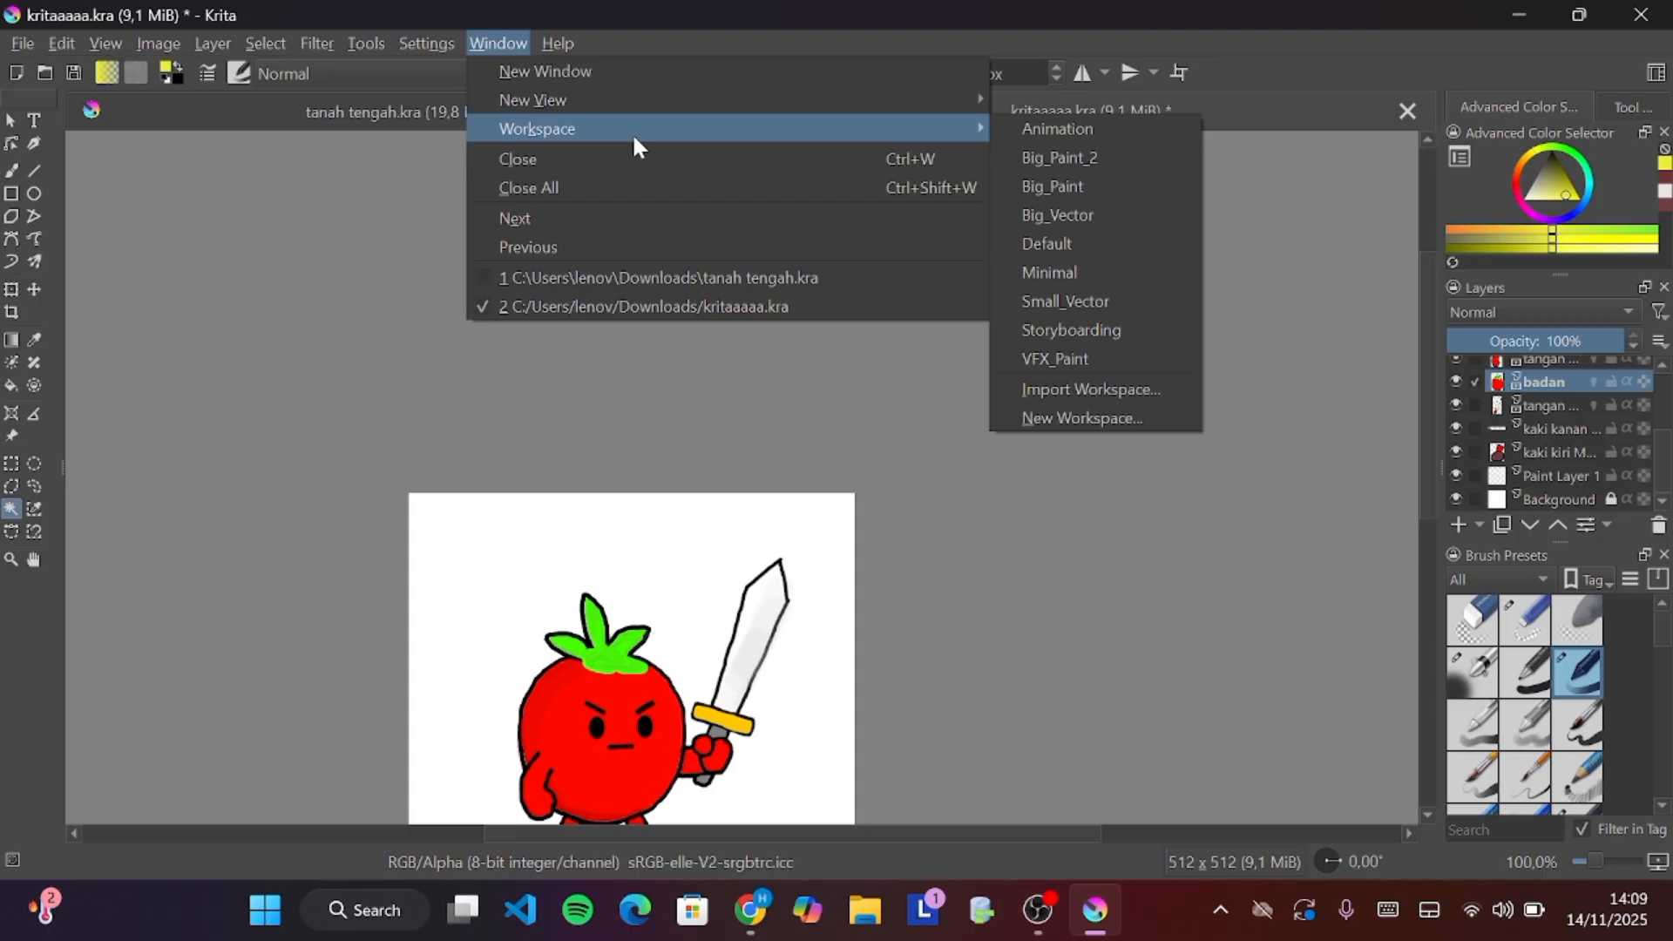
click(1053, 128)
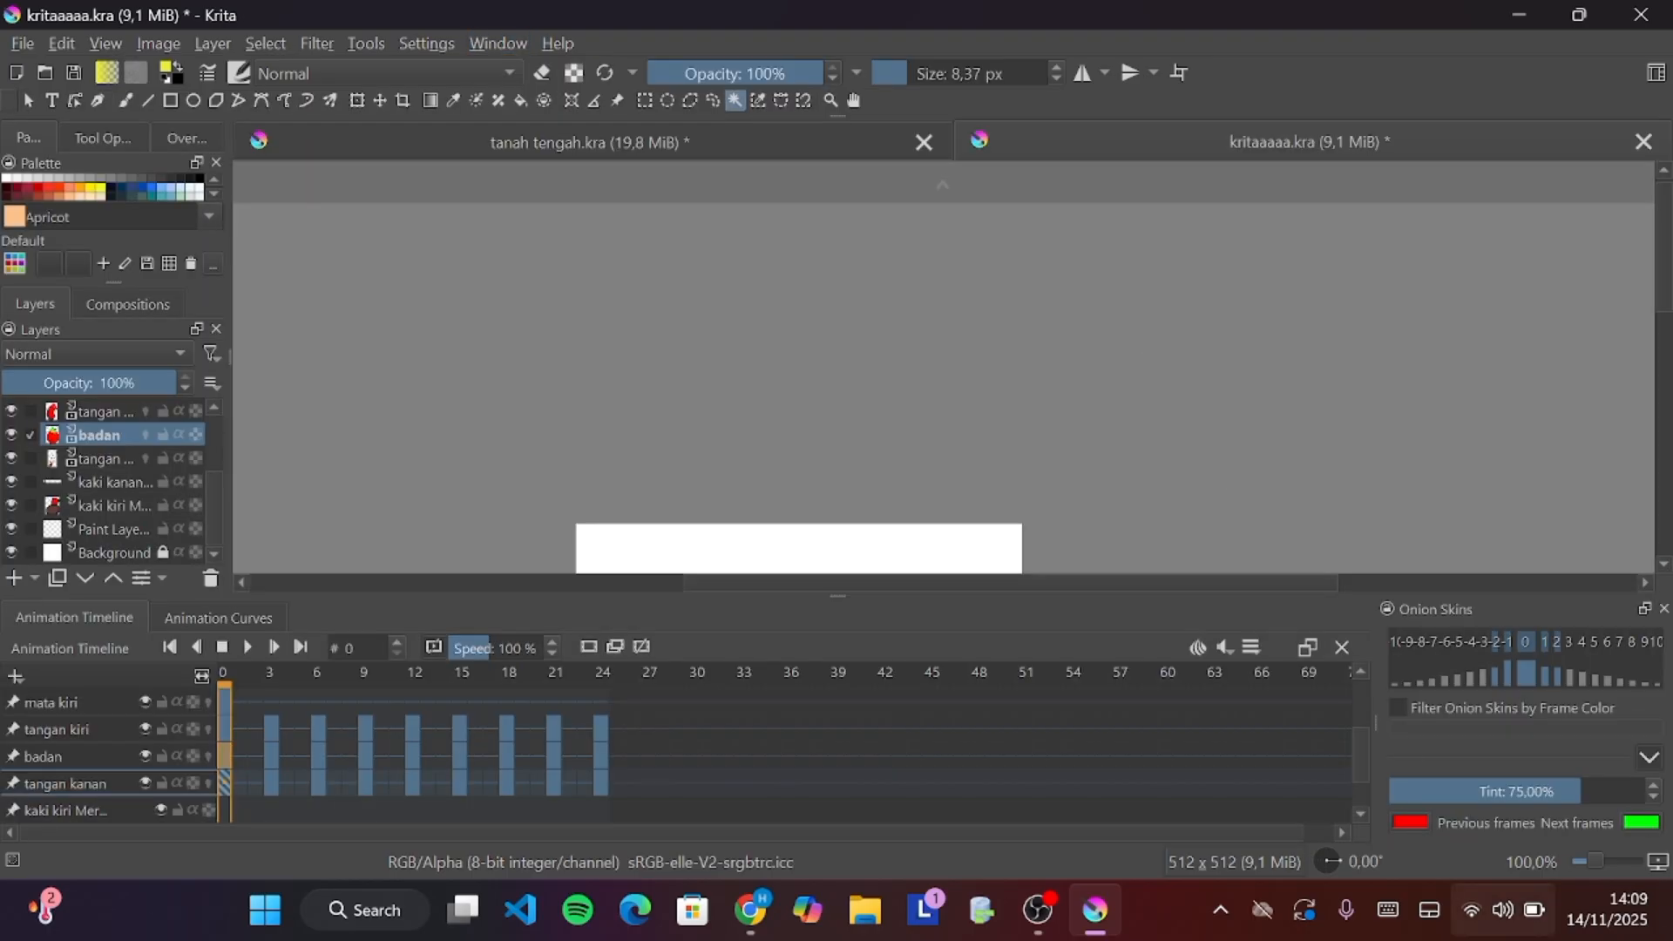
click(1495, 898)
click(974, 390)
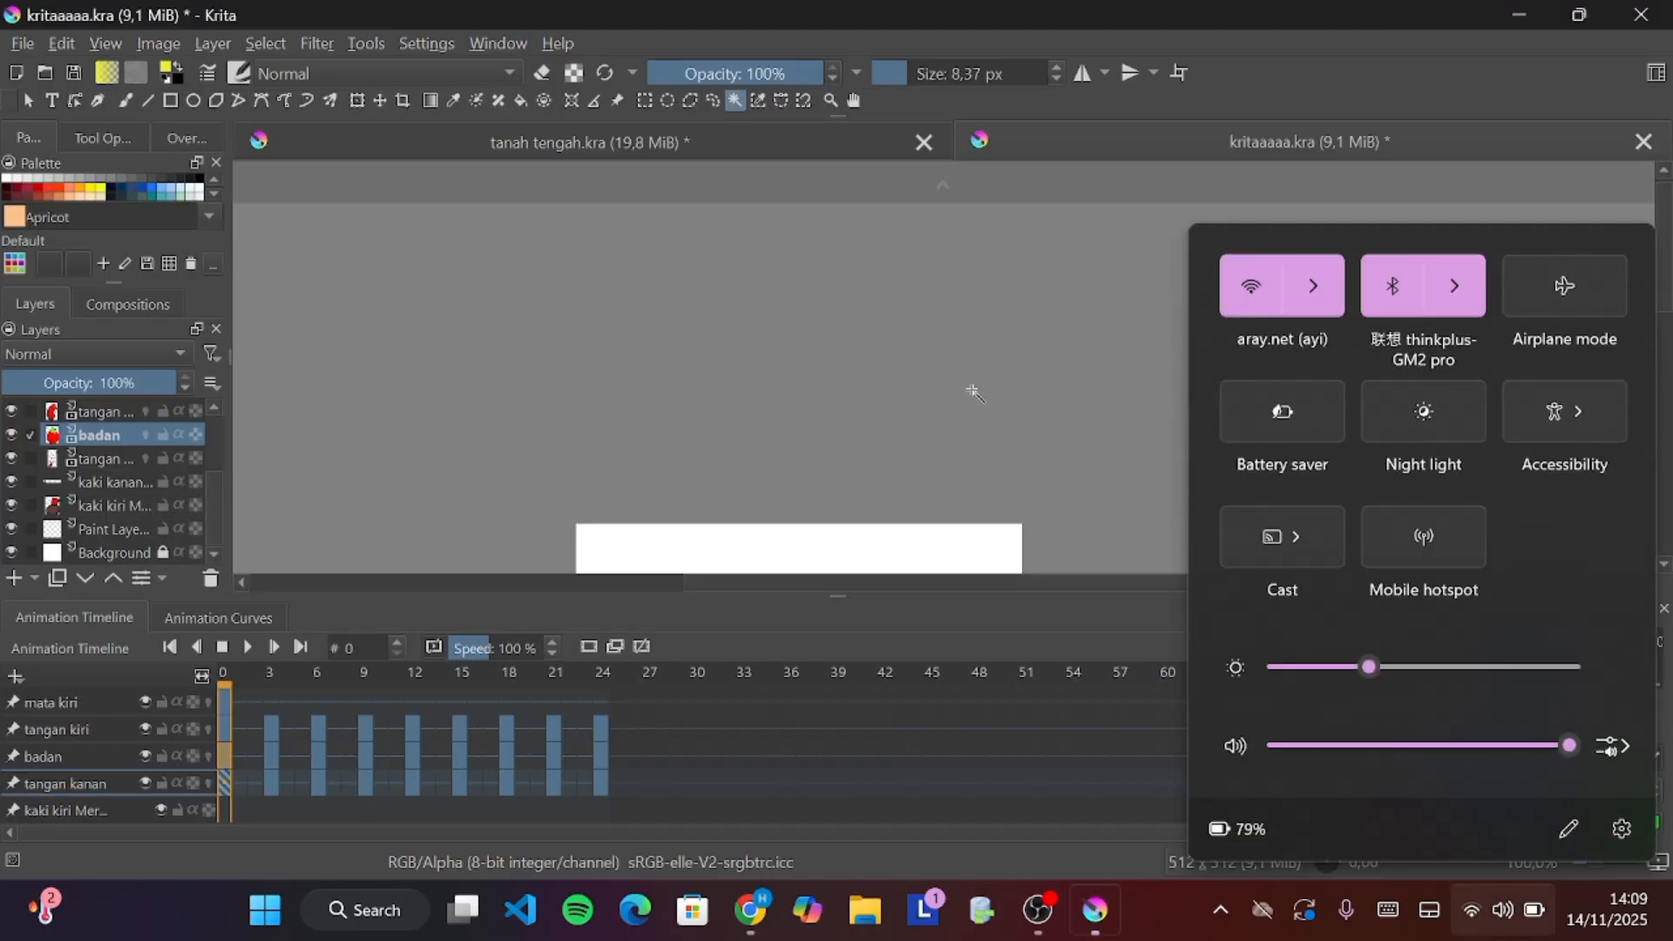
Play the tomato animation on the canvas and pause it
scroll(973, 391, down, 2)
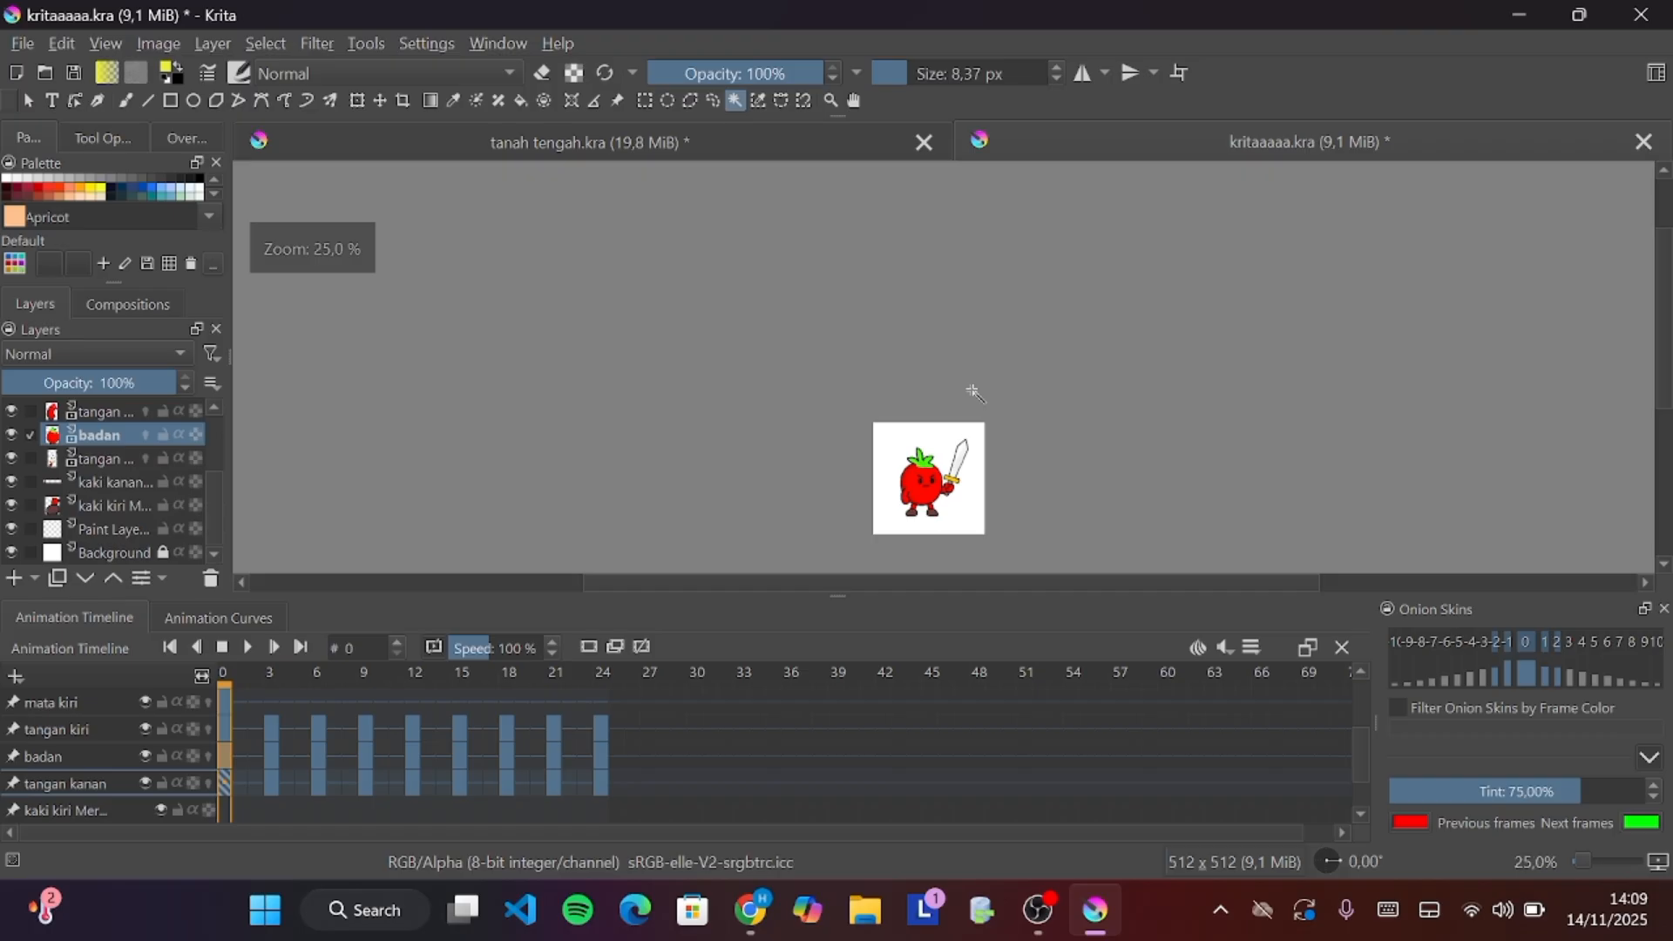
scroll(962, 478, up, 1)
scroll(968, 484, up, 3)
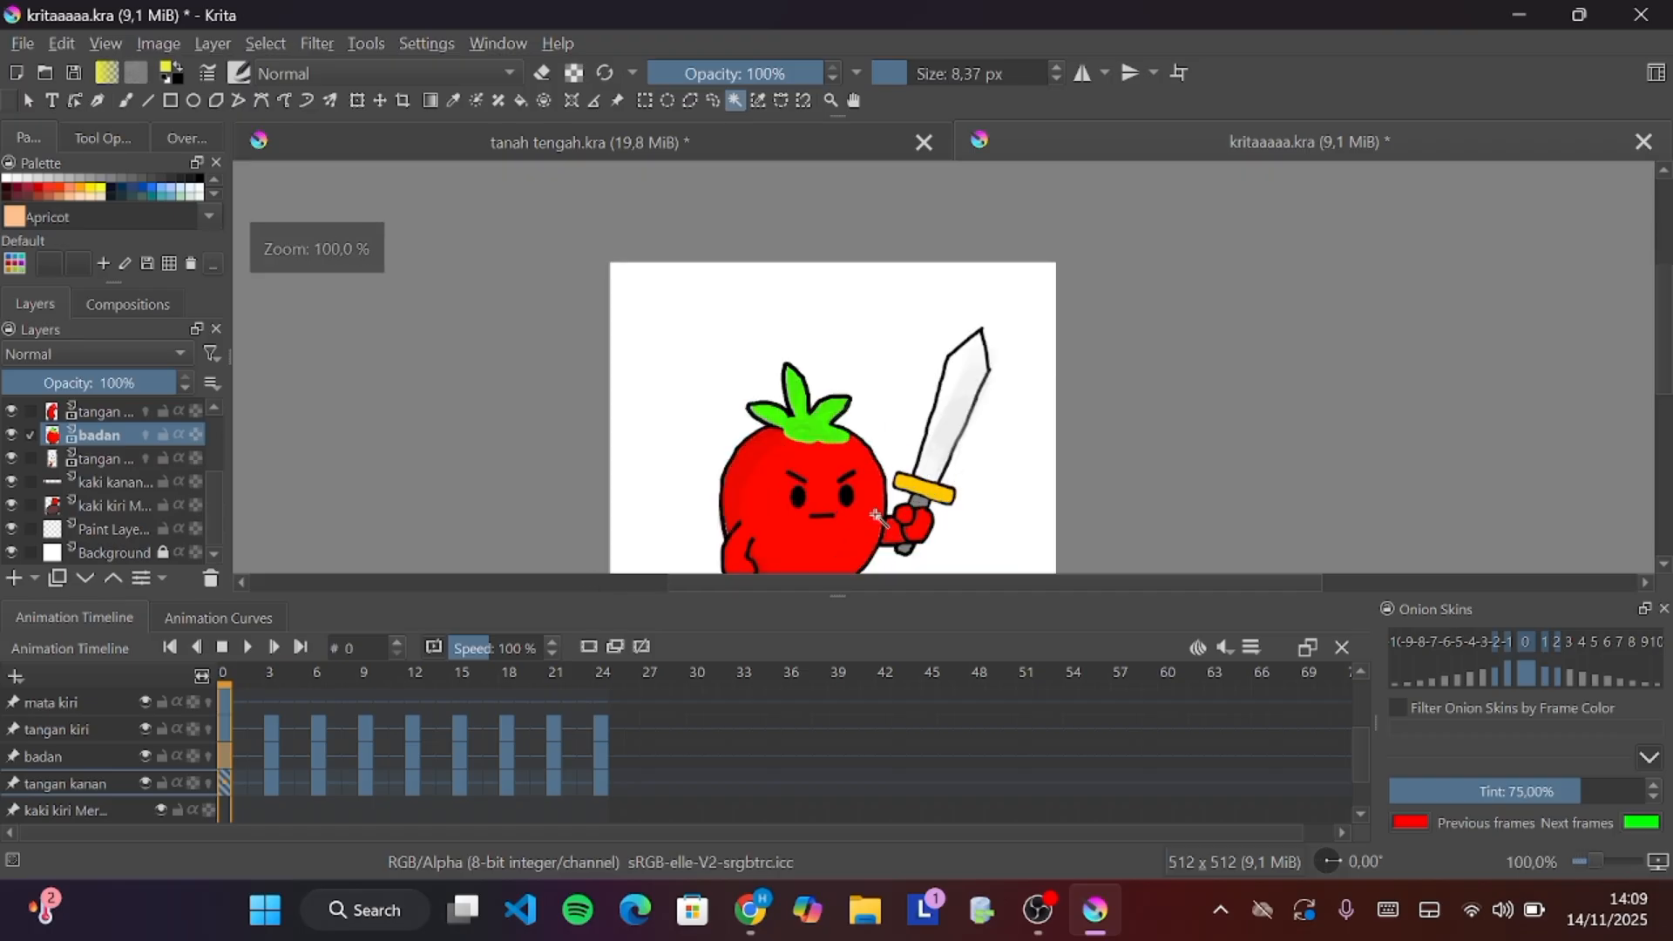
scroll(850, 563, down, 4)
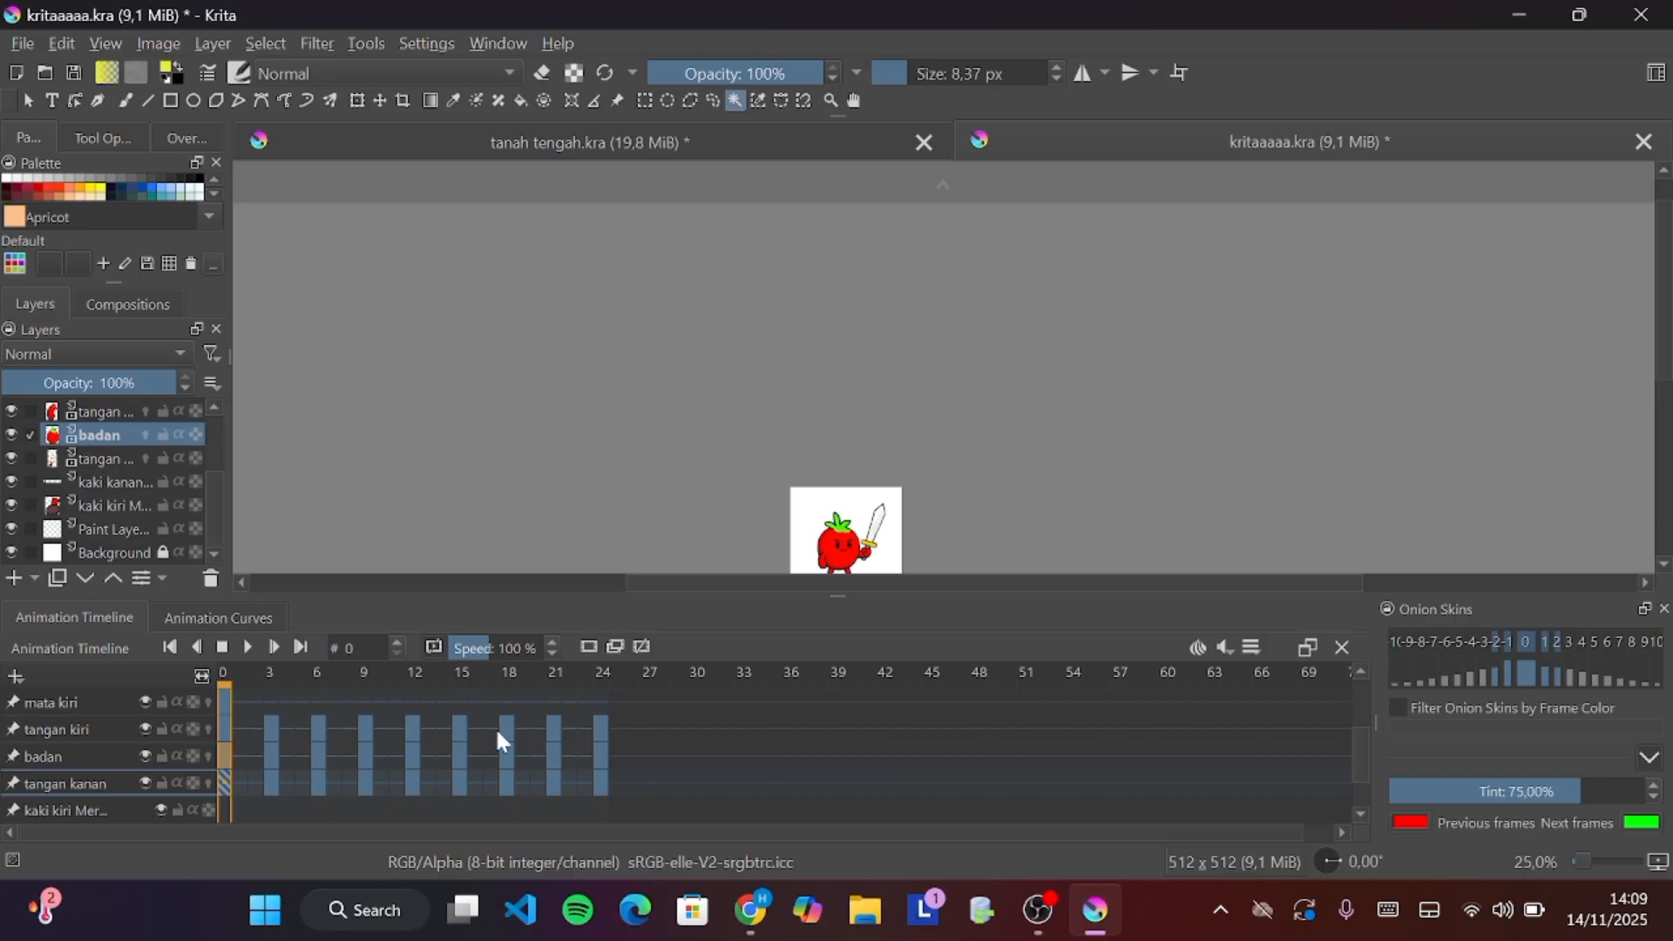
scroll(1049, 456, down, 1)
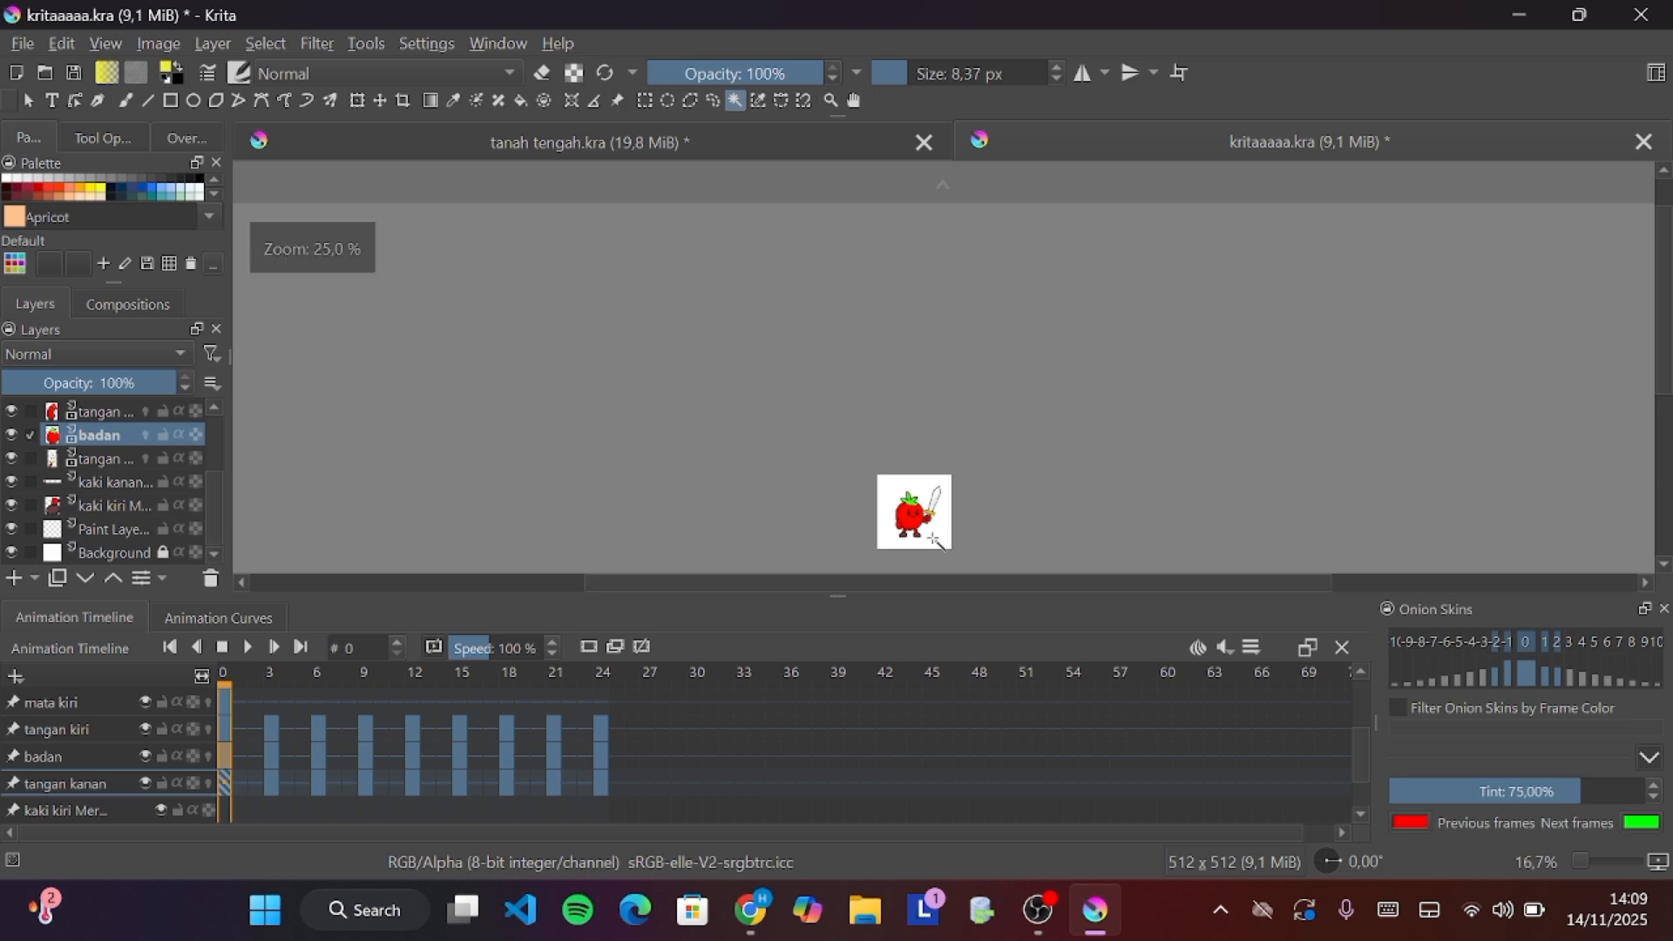
scroll(939, 542, up, 4)
click(245, 651)
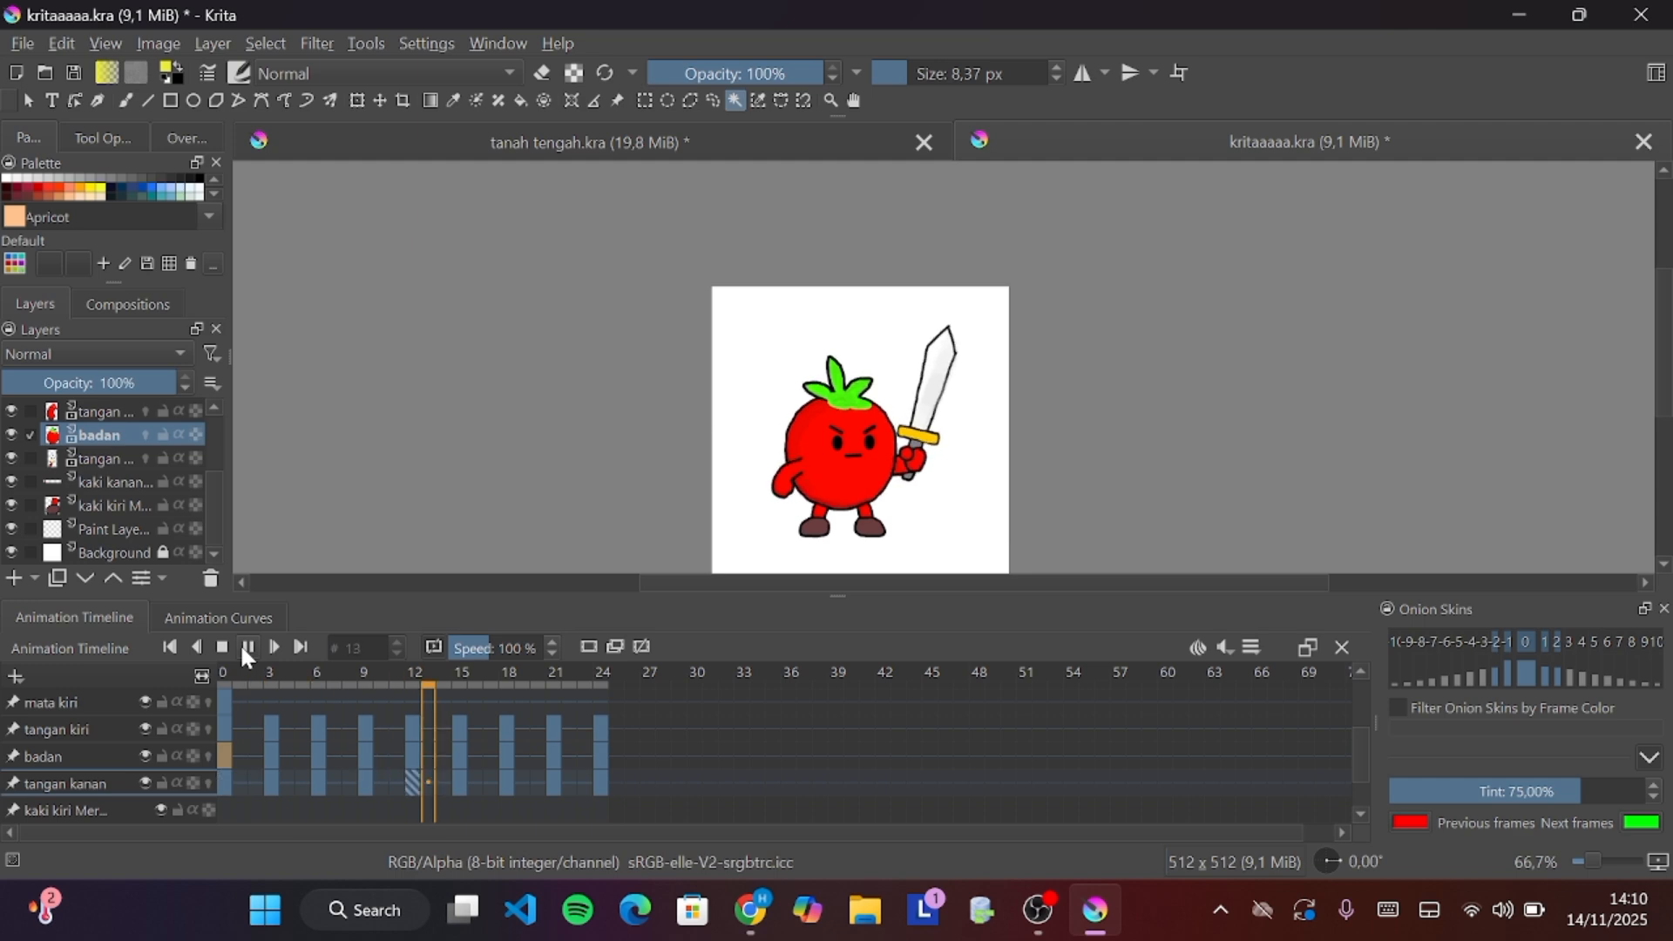
click(244, 647)
Browse the timeline's layer rows, checking the eyebrow and mouth layers, and select the alis kanan layer
scroll(134, 781, down, 2)
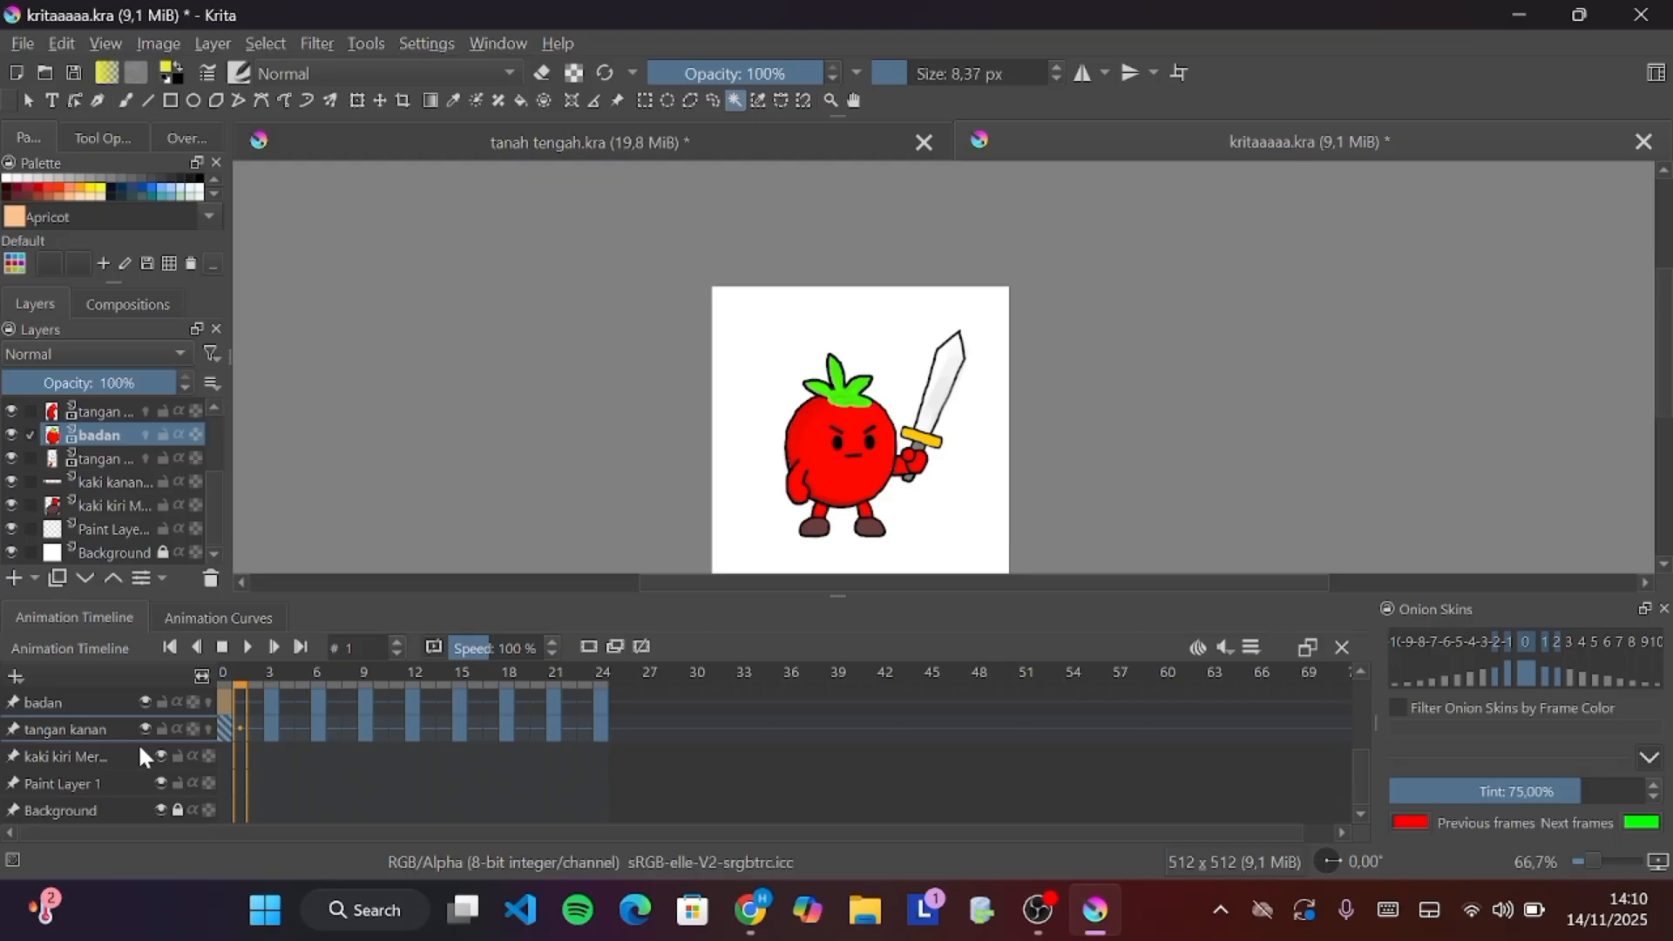
scroll(115, 760, up, 5)
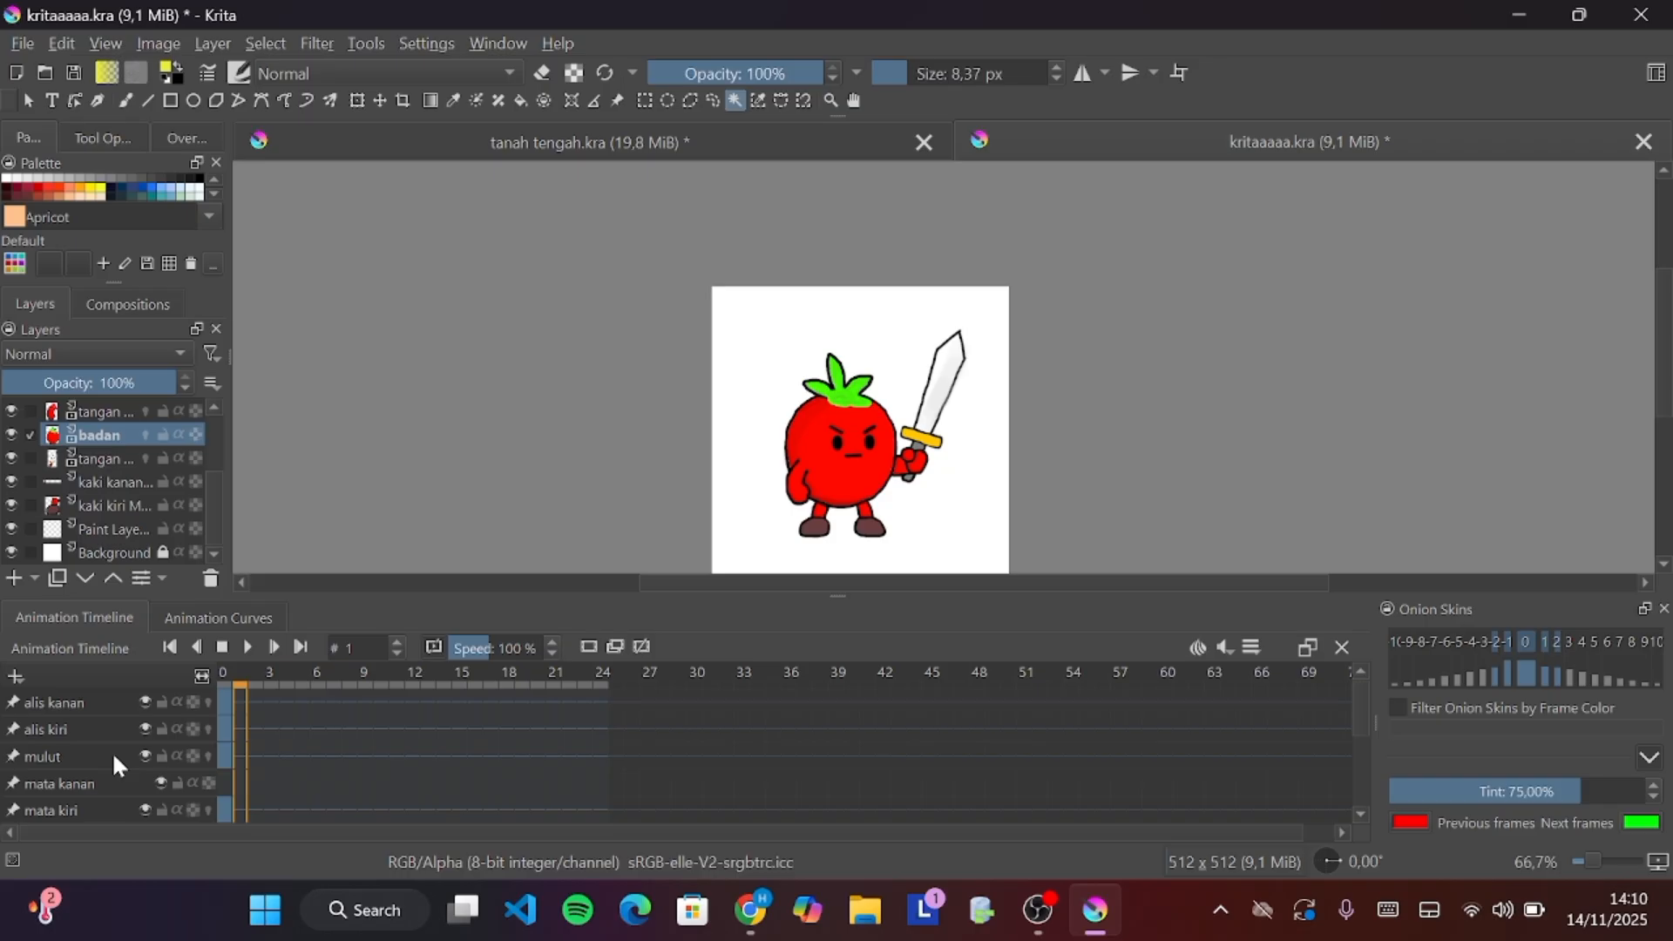
scroll(111, 751, down, 5)
scroll(112, 751, up, 5)
scroll(36, 782, down, 5)
scroll(37, 782, up, 5)
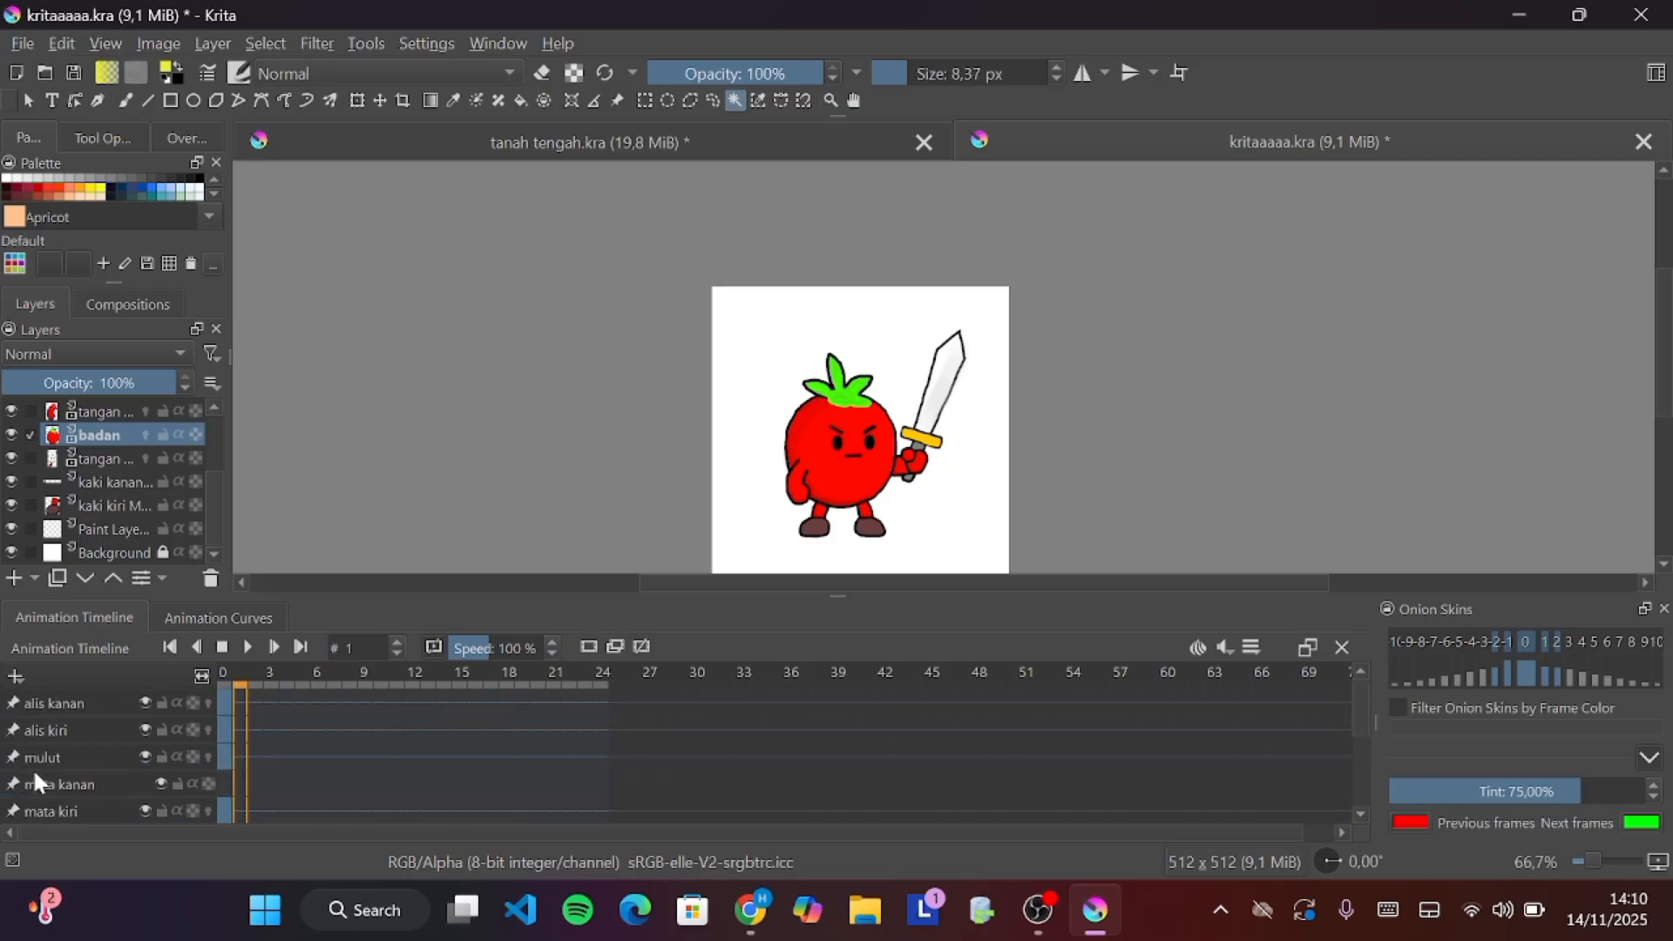
click(55, 704)
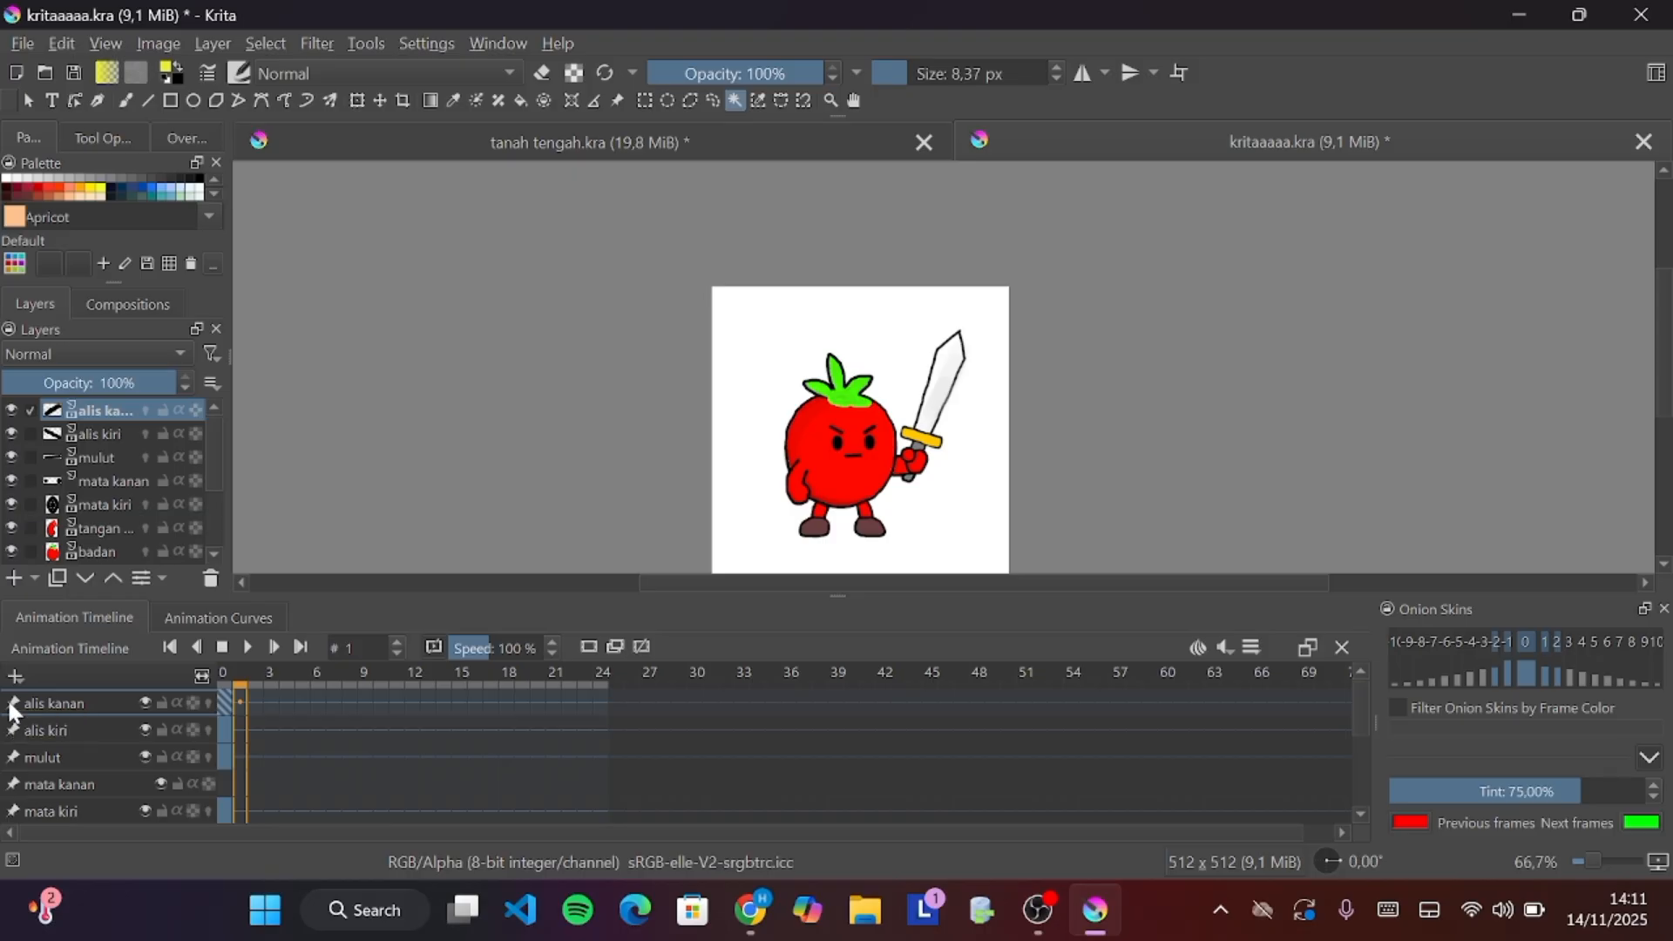
click(68, 756)
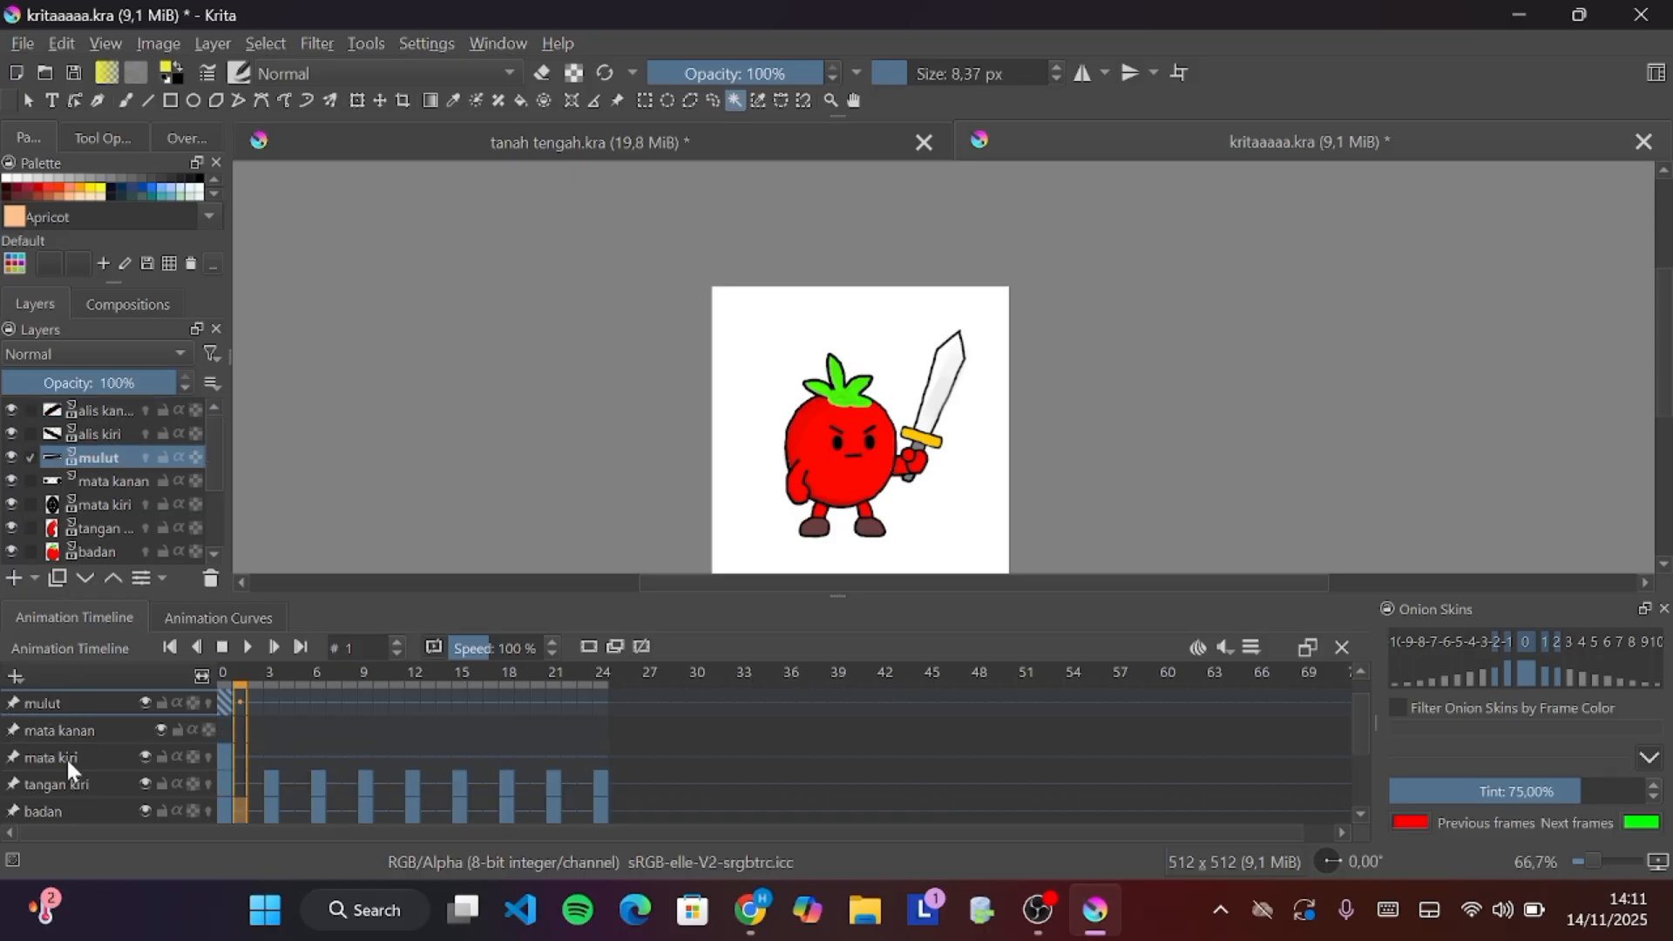
scroll(70, 753, up, 1)
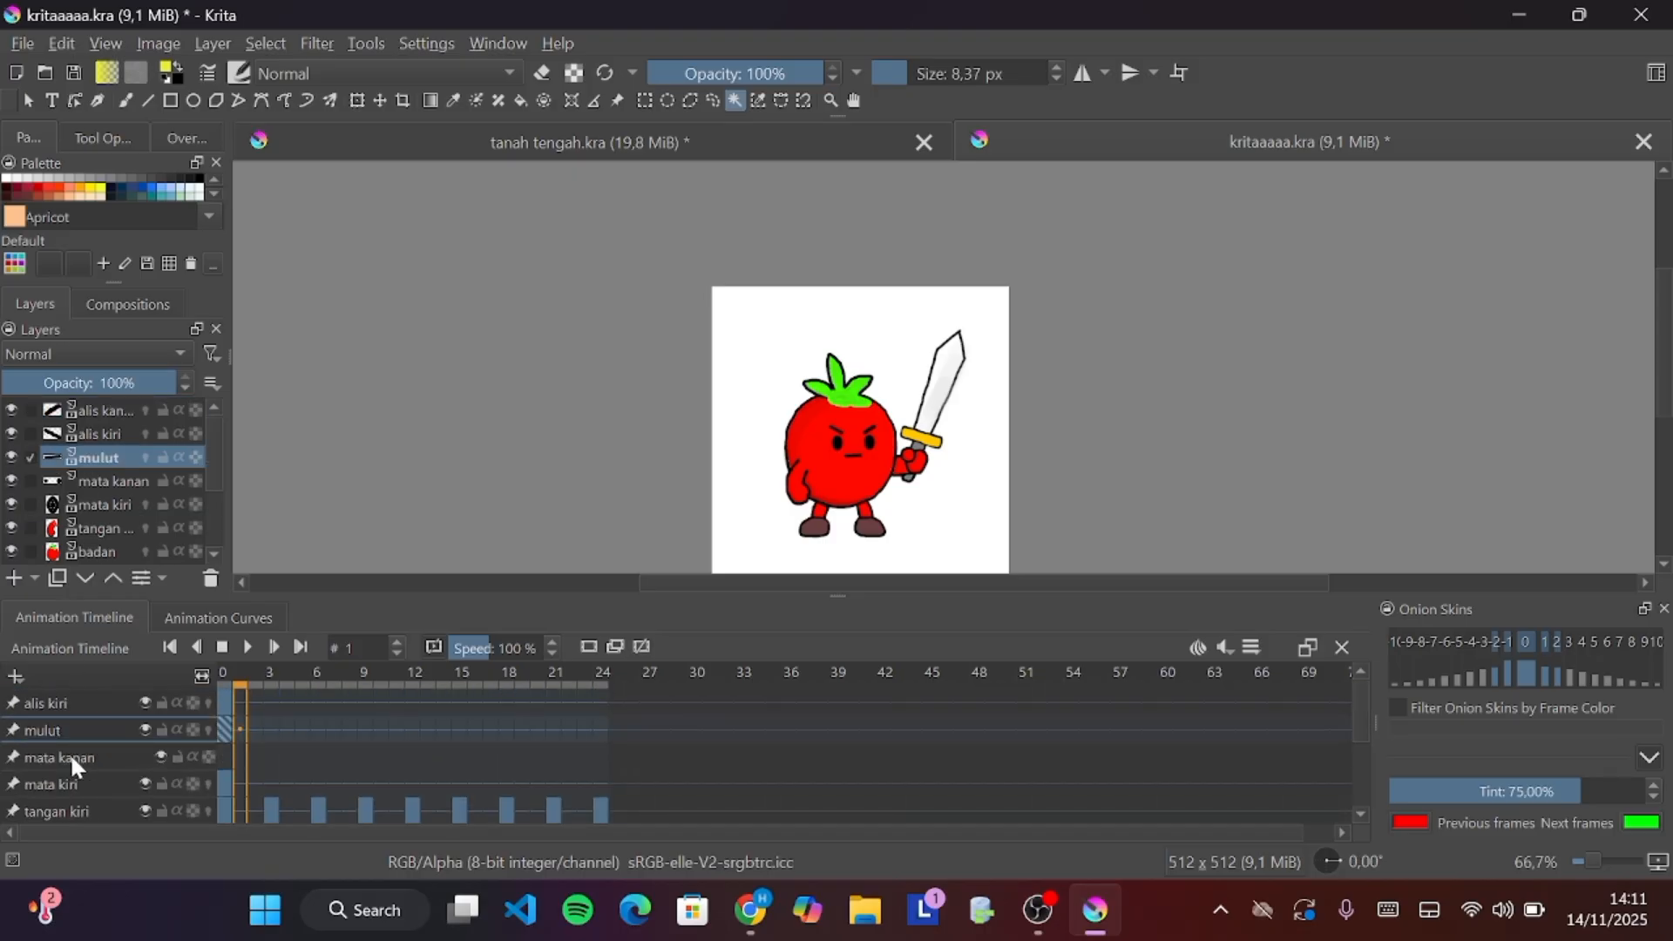
scroll(70, 752, down, 5)
scroll(70, 753, up, 5)
scroll(97, 460, down, 3)
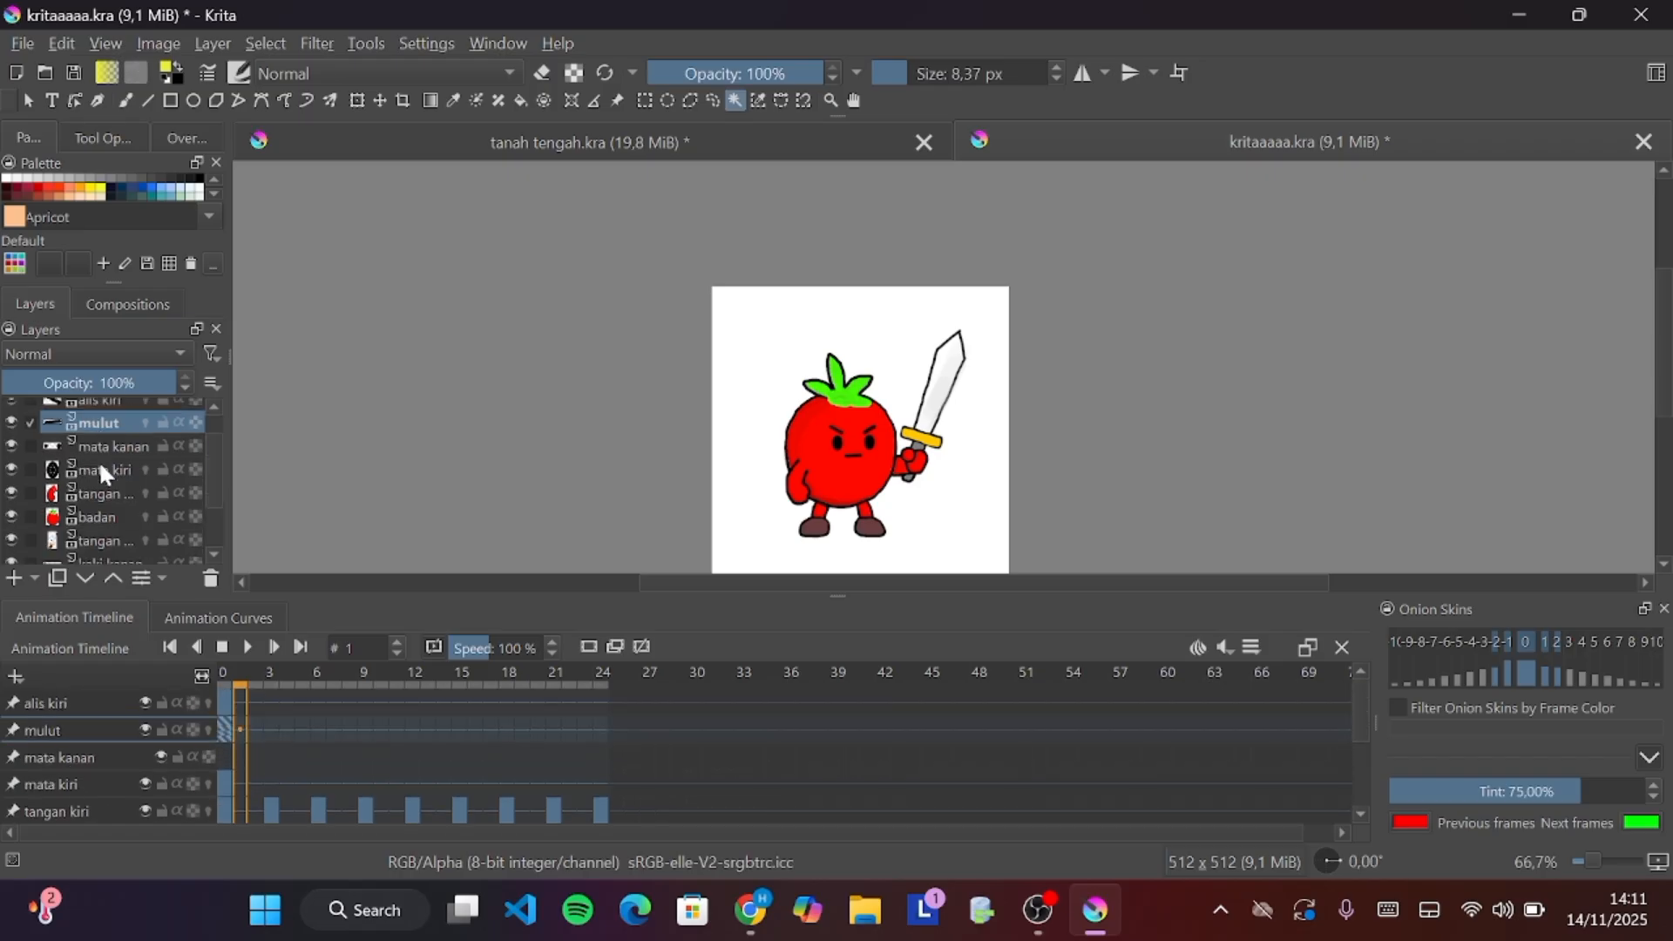
scroll(101, 471, up, 3)
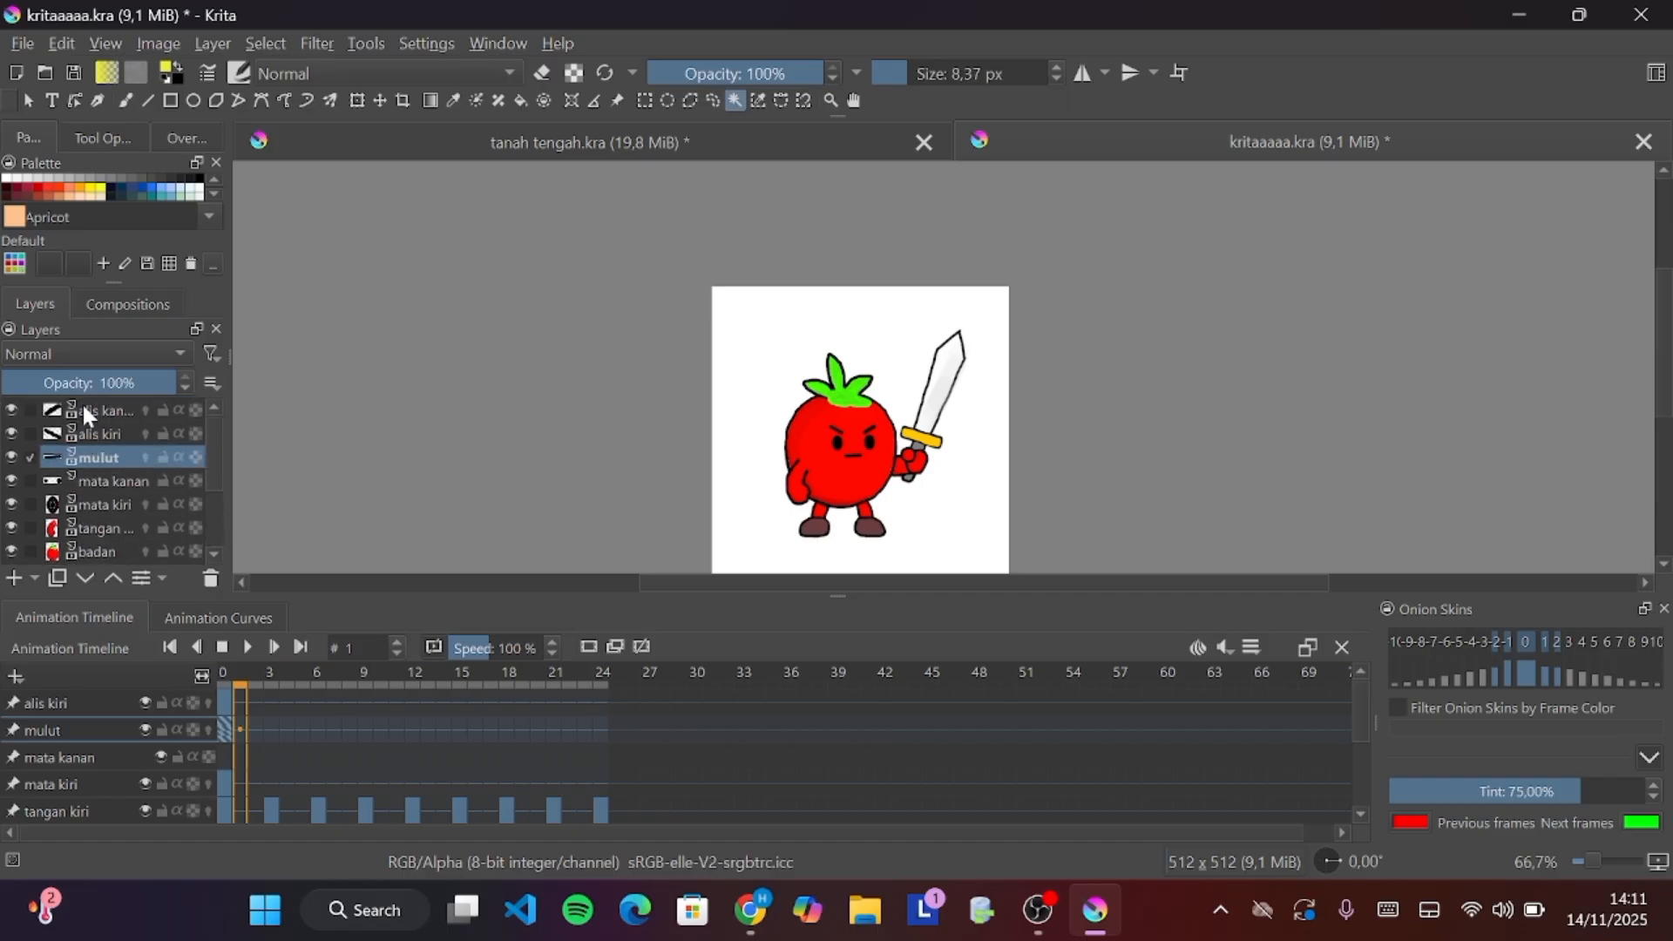
click(85, 409)
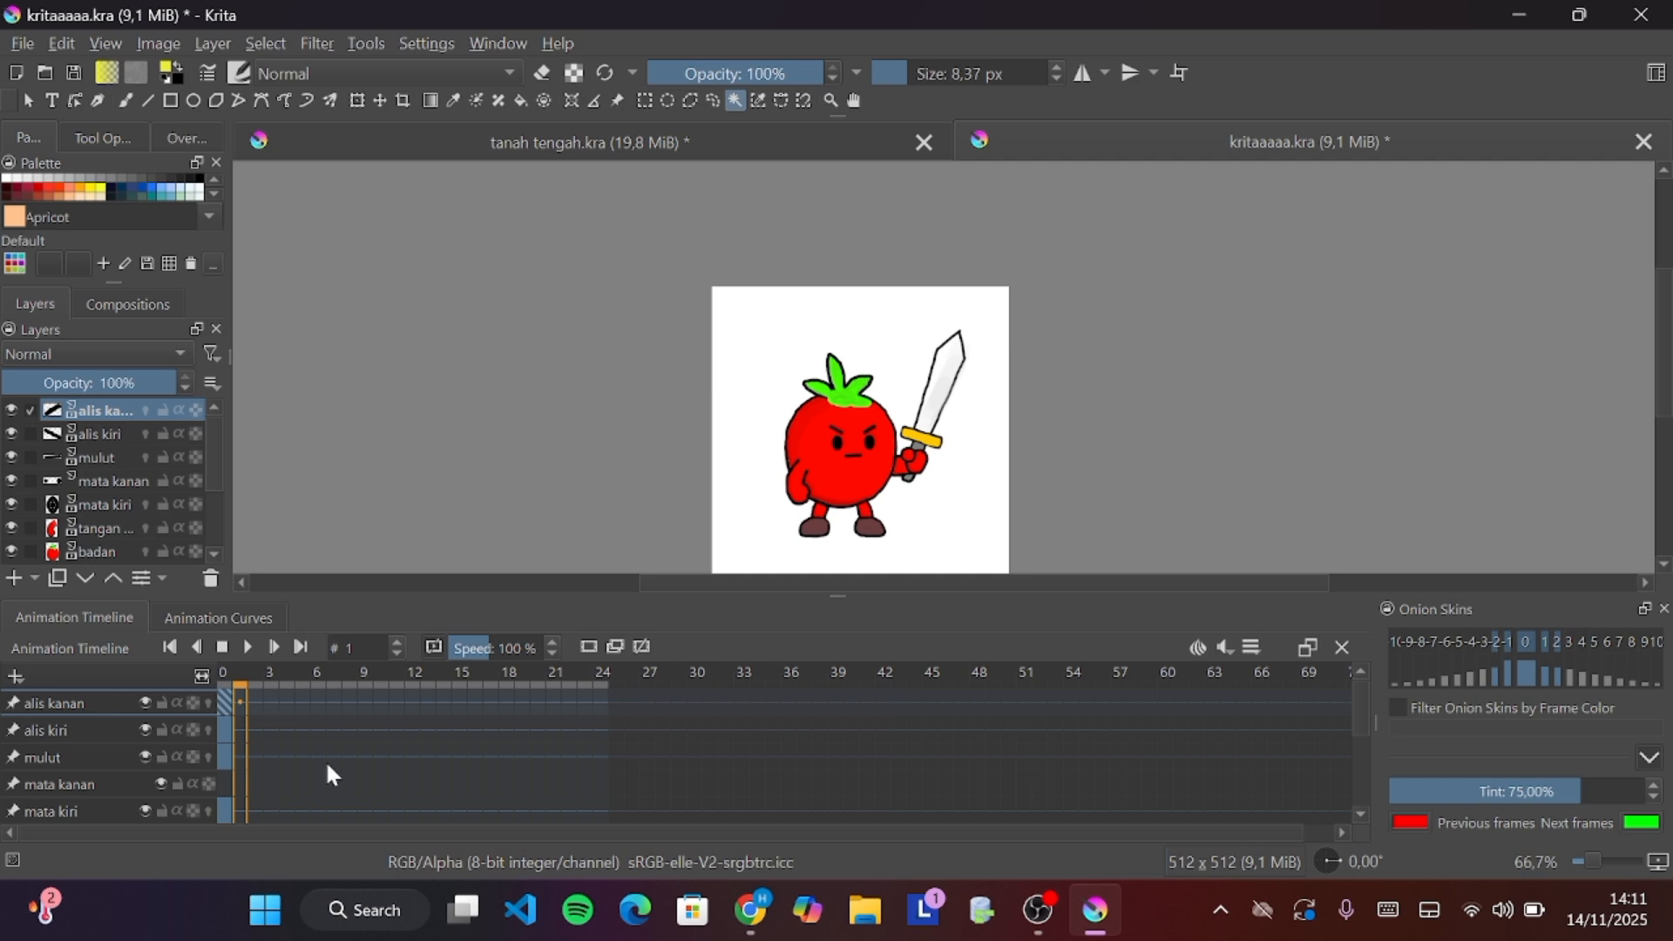
Return to frame 0 and start and stop playback, zooming the canvas to about 133%
click(228, 704)
key(space)
key(space)
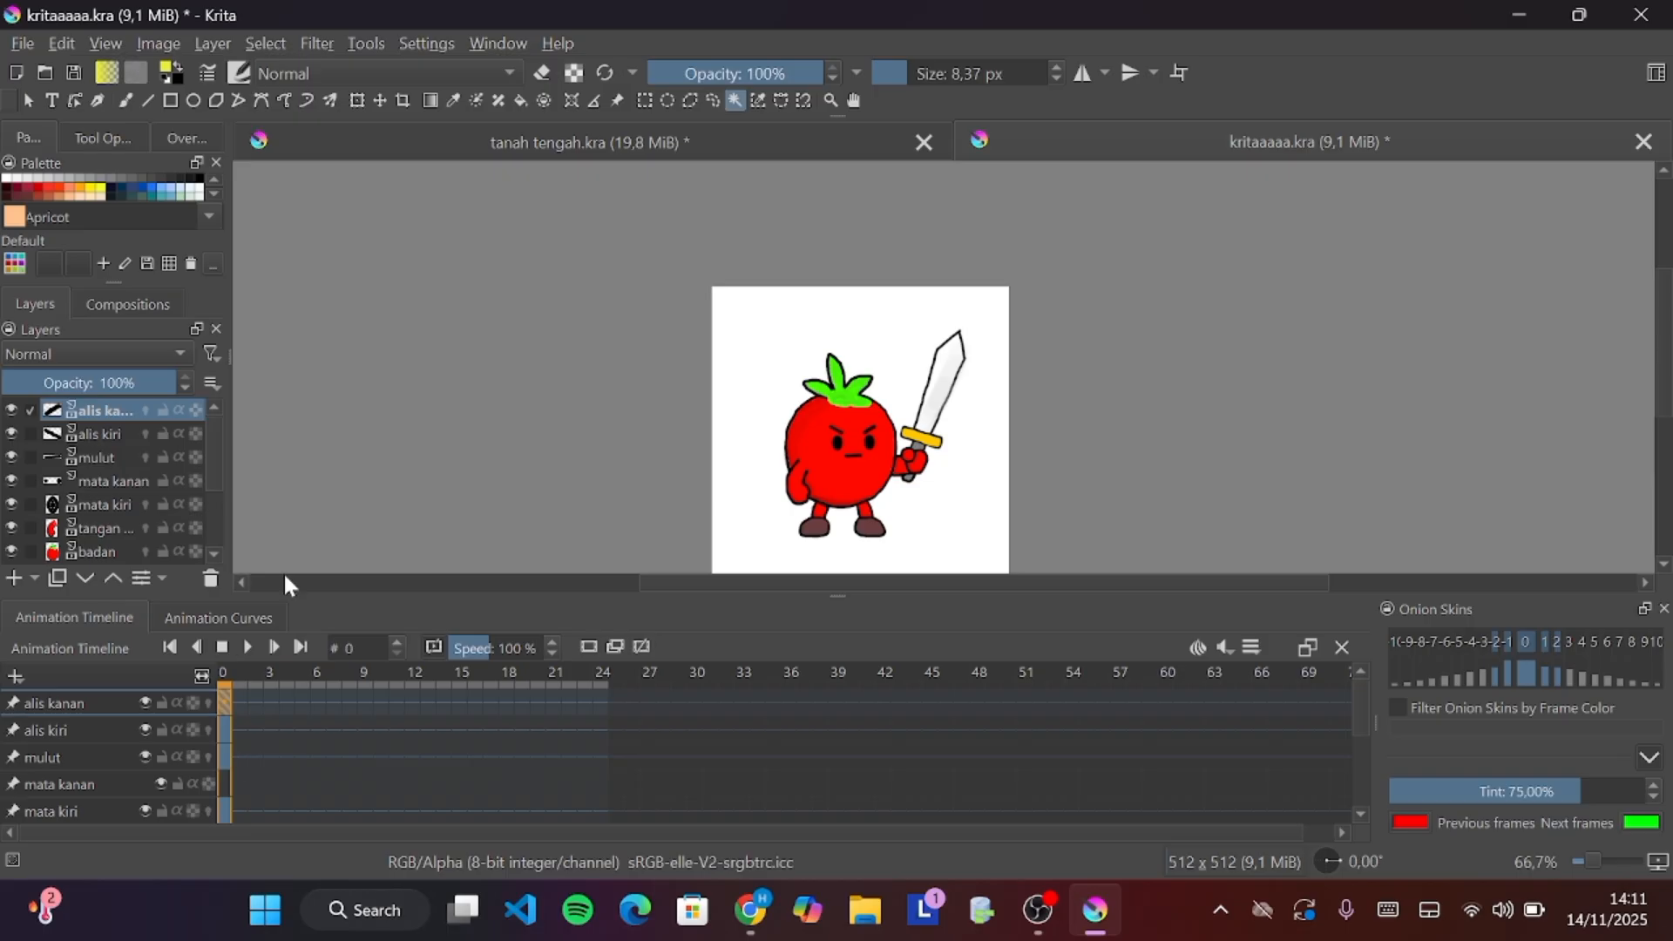
scroll(963, 410, down, 1)
scroll(963, 410, up, 2)
scroll(808, 510, down, 2)
scroll(808, 511, up, 3)
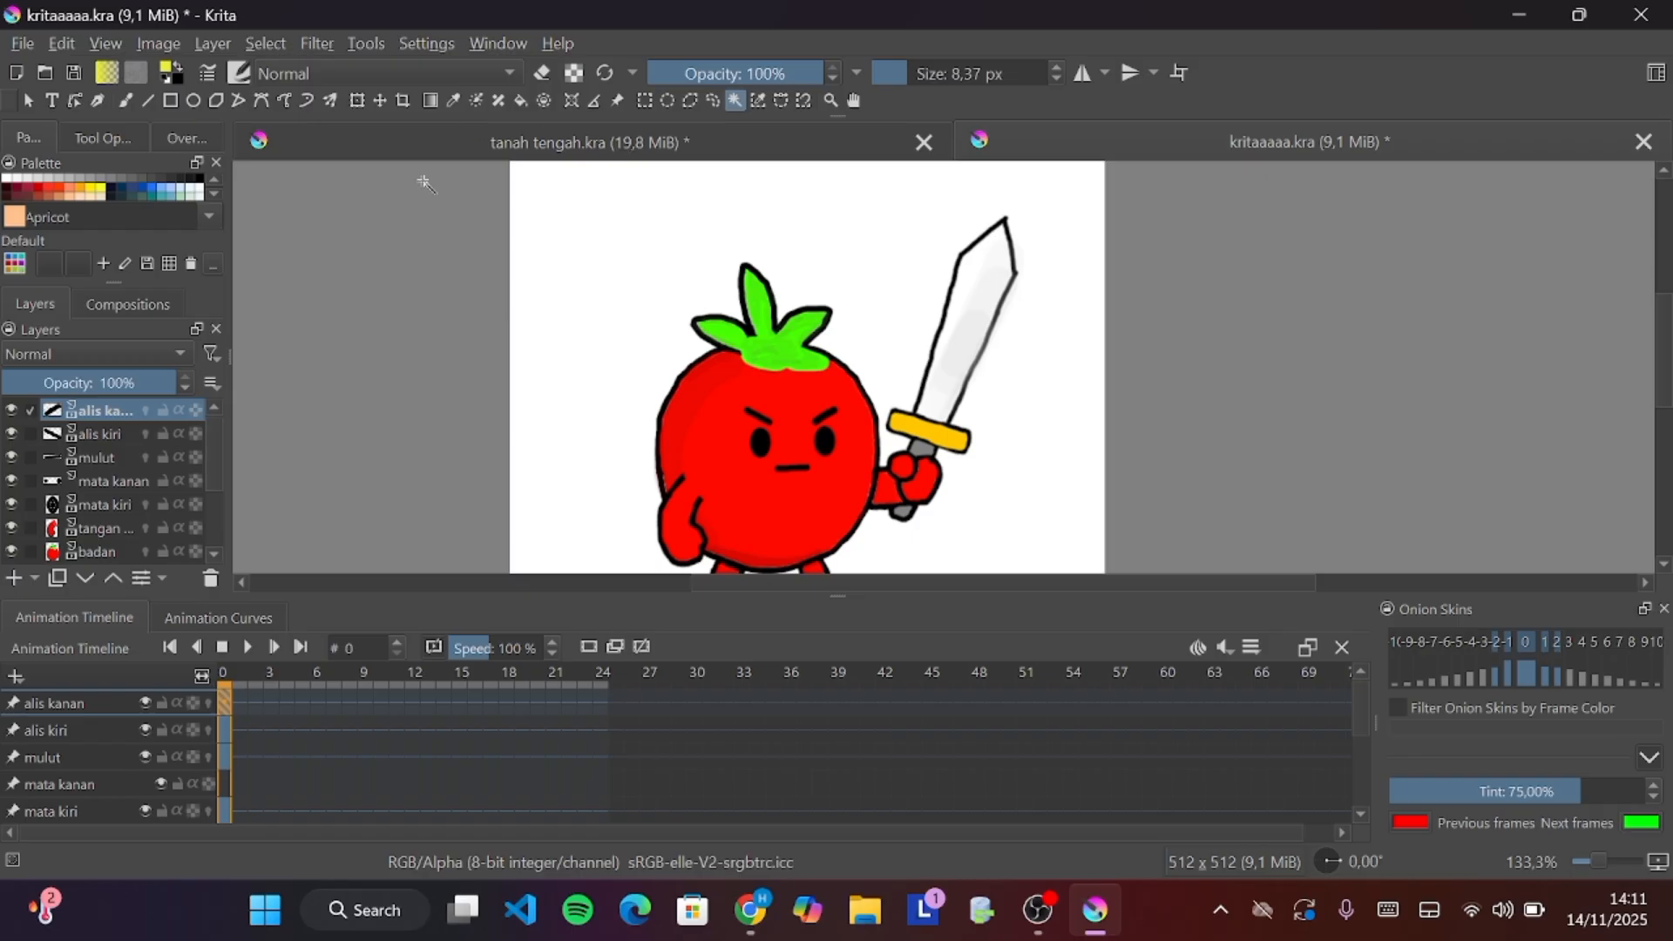
Select the mata kanan layer and toggle its onion skins on and off
click(357, 101)
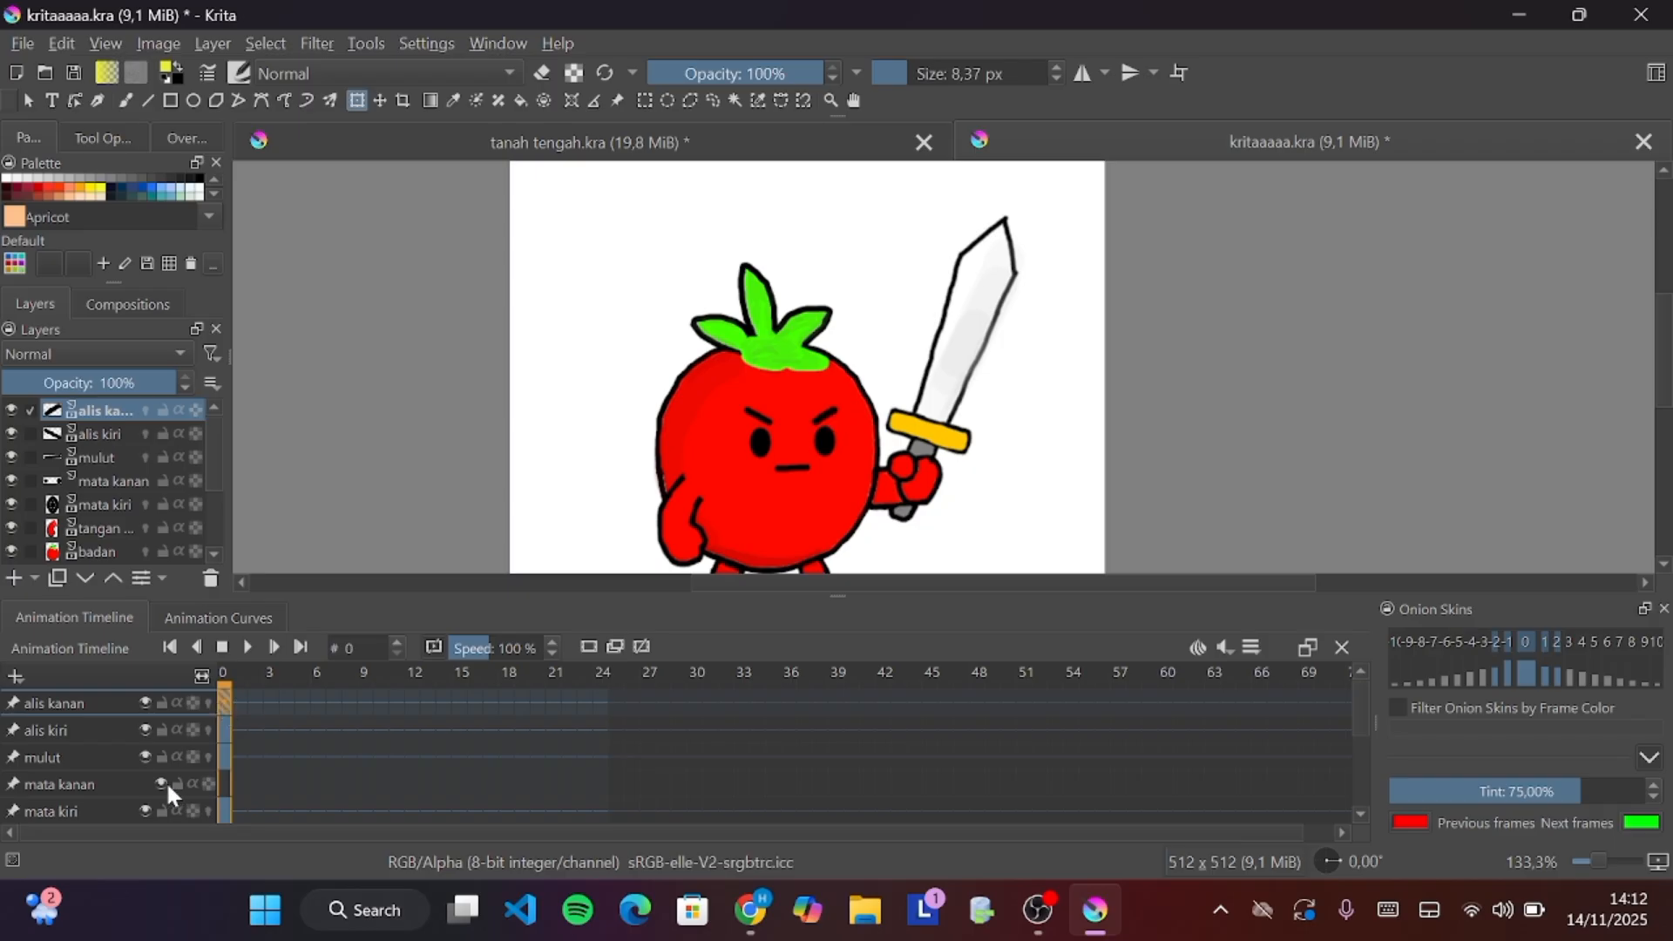
scroll(127, 772, down, 2)
click(33, 730)
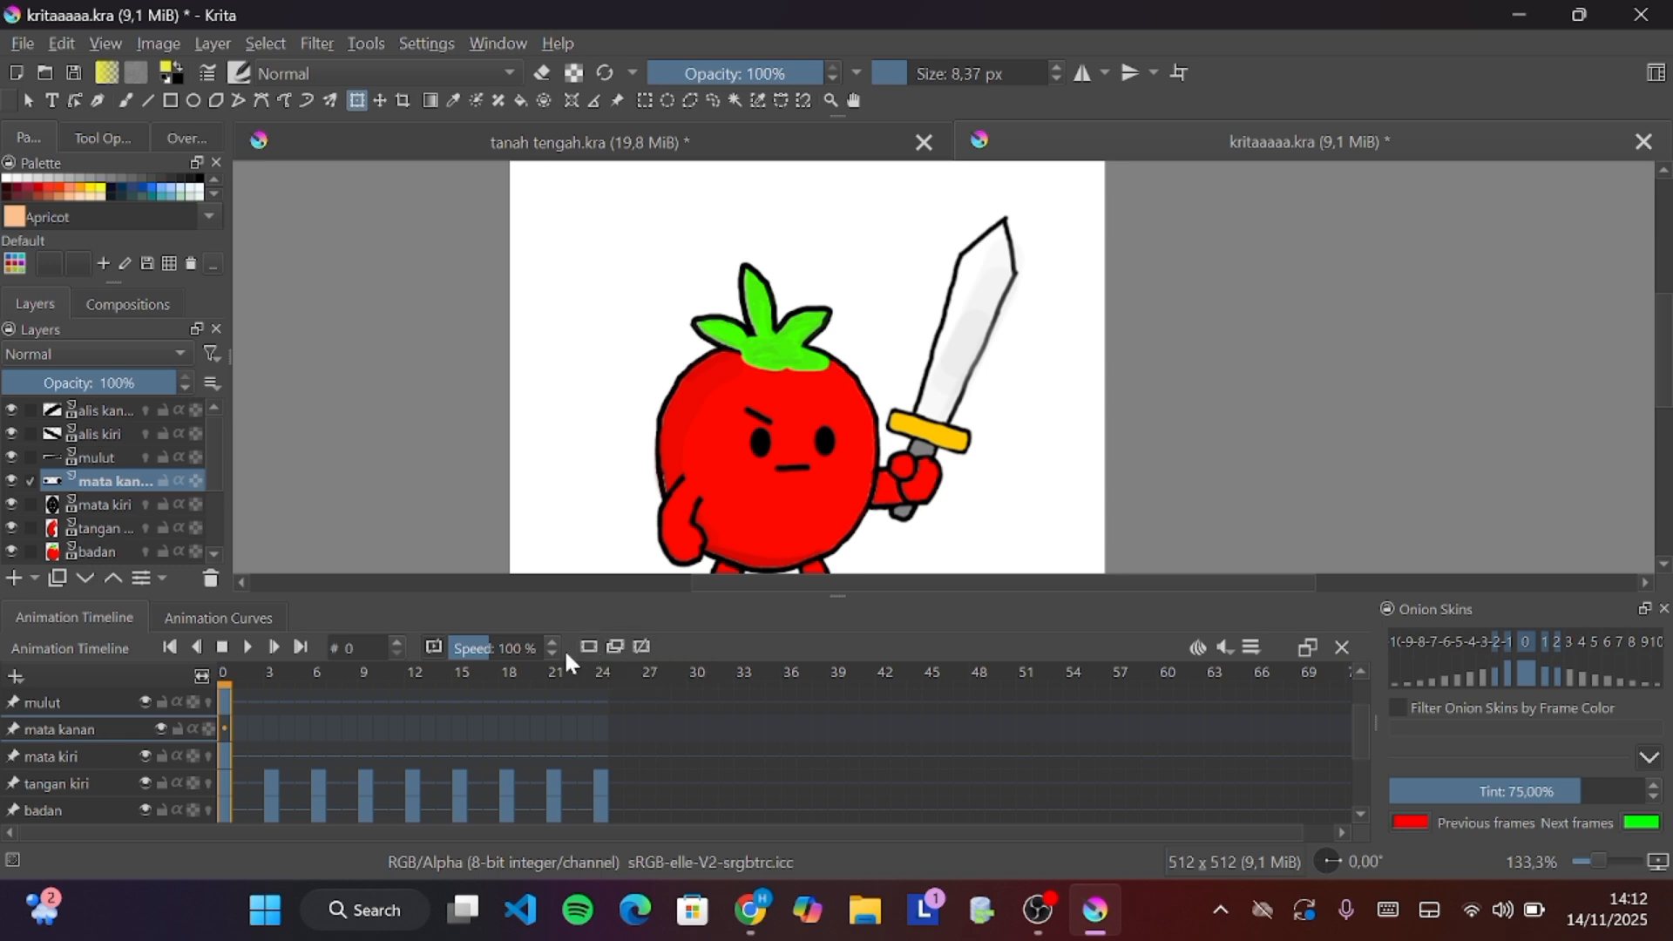
click(208, 730)
click(208, 729)
click(594, 643)
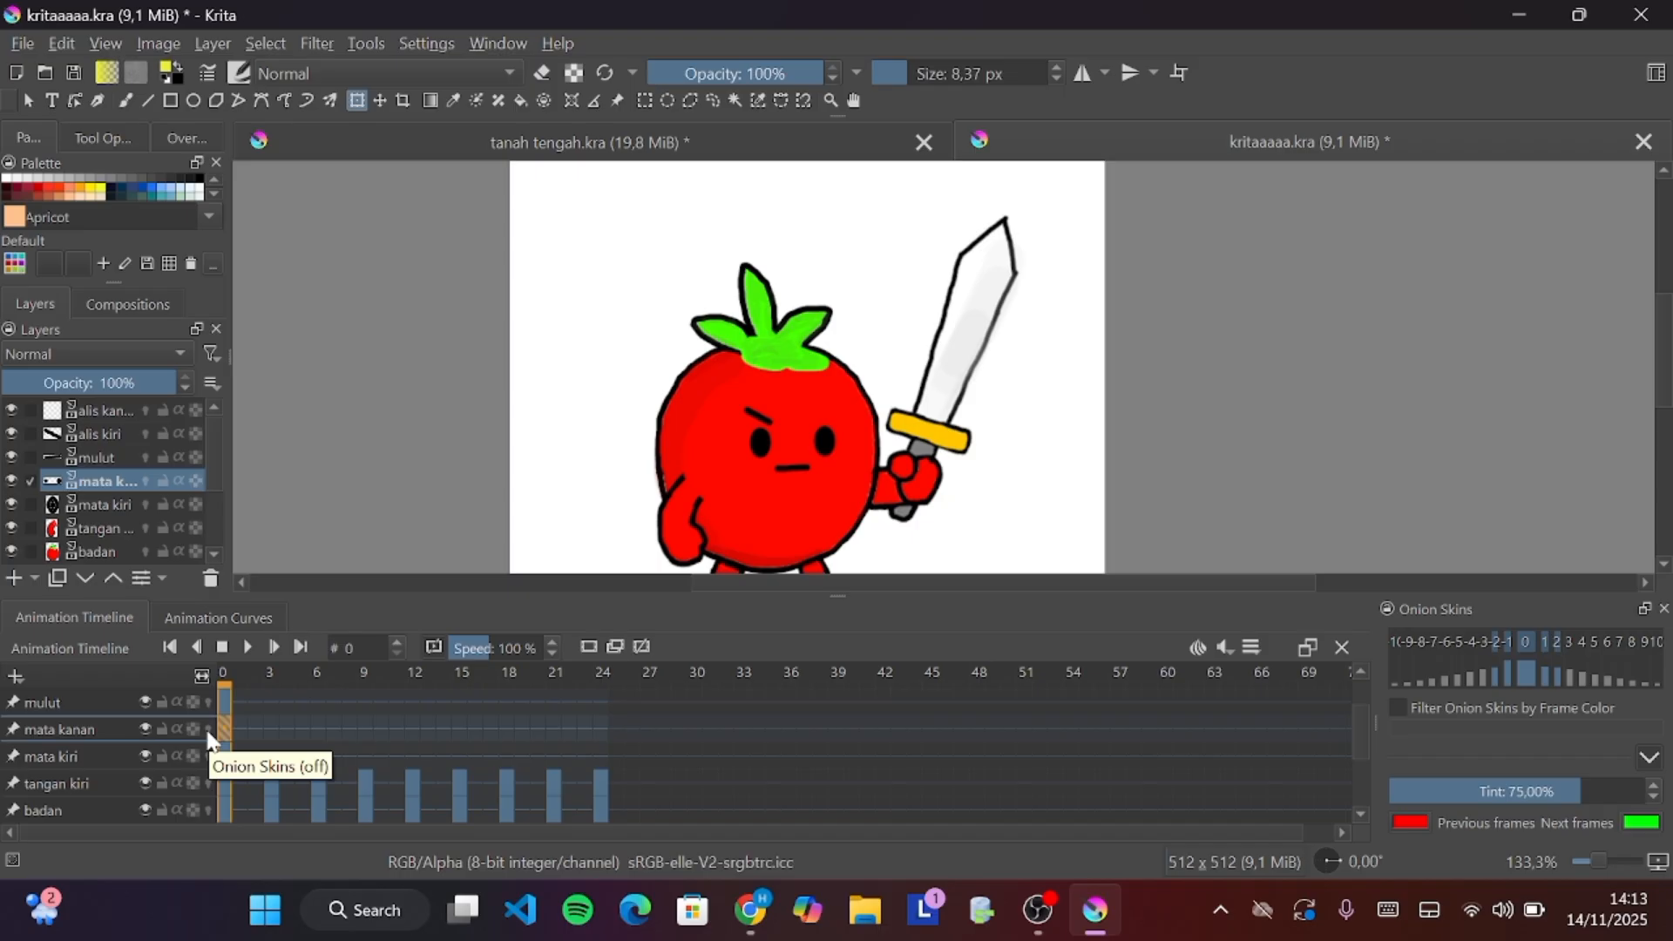
Select the alis kanan layer and compare frames 0 and 4 on its timeline
scroll(122, 728, up, 1)
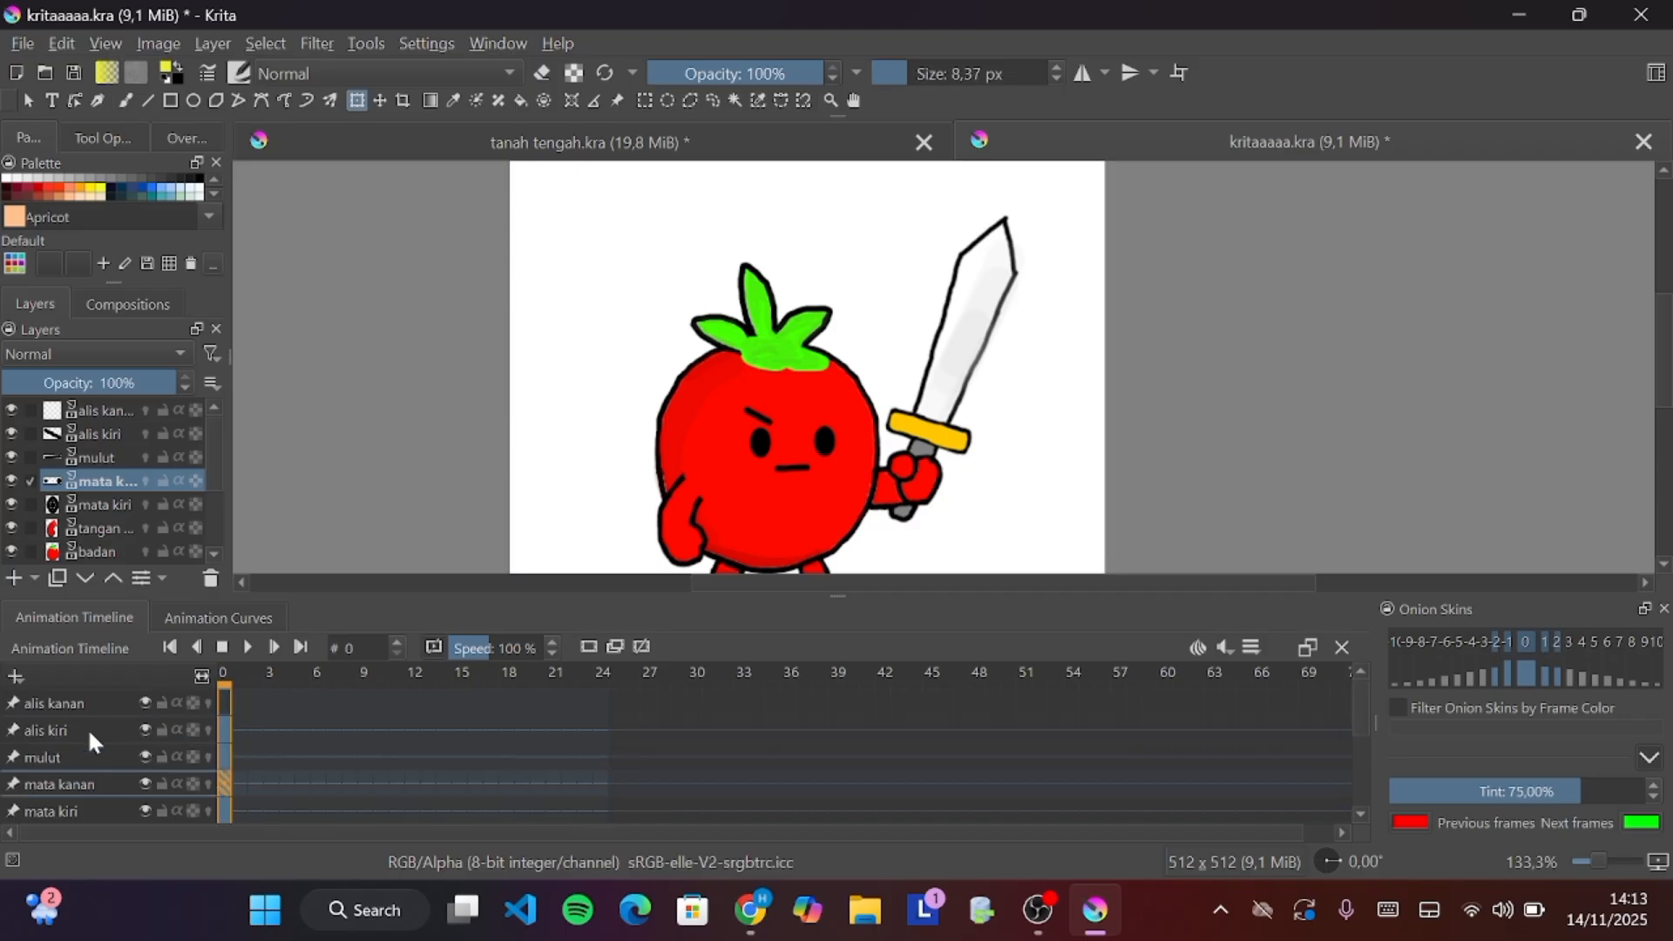
click(61, 708)
click(224, 704)
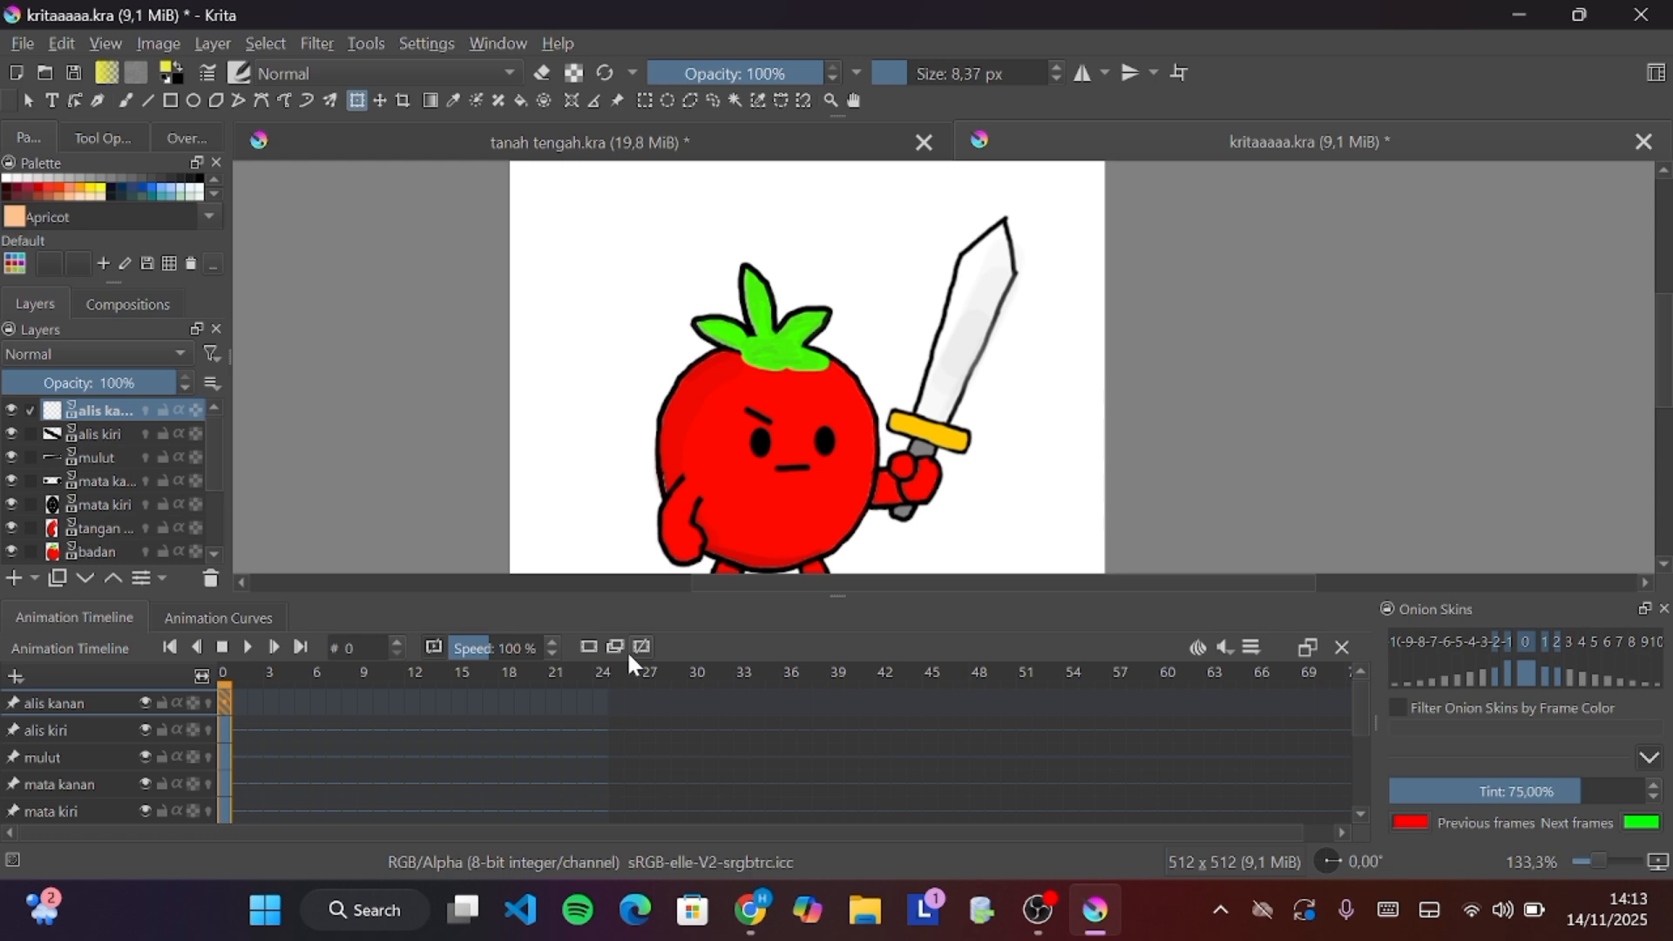
click(287, 702)
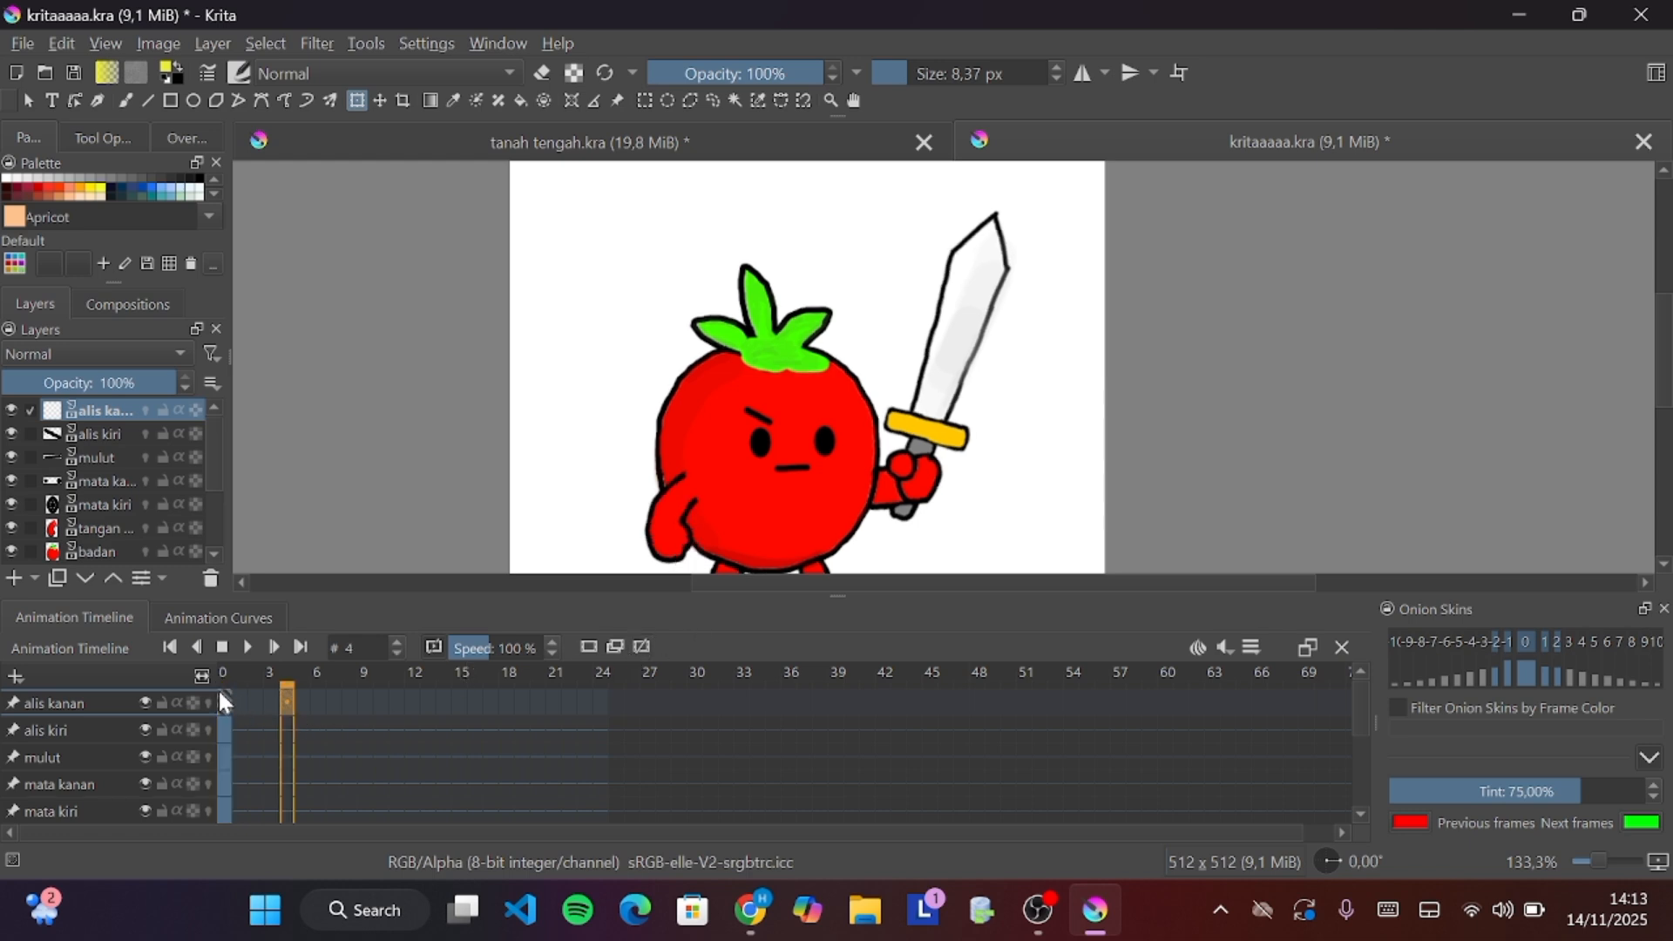
click(225, 701)
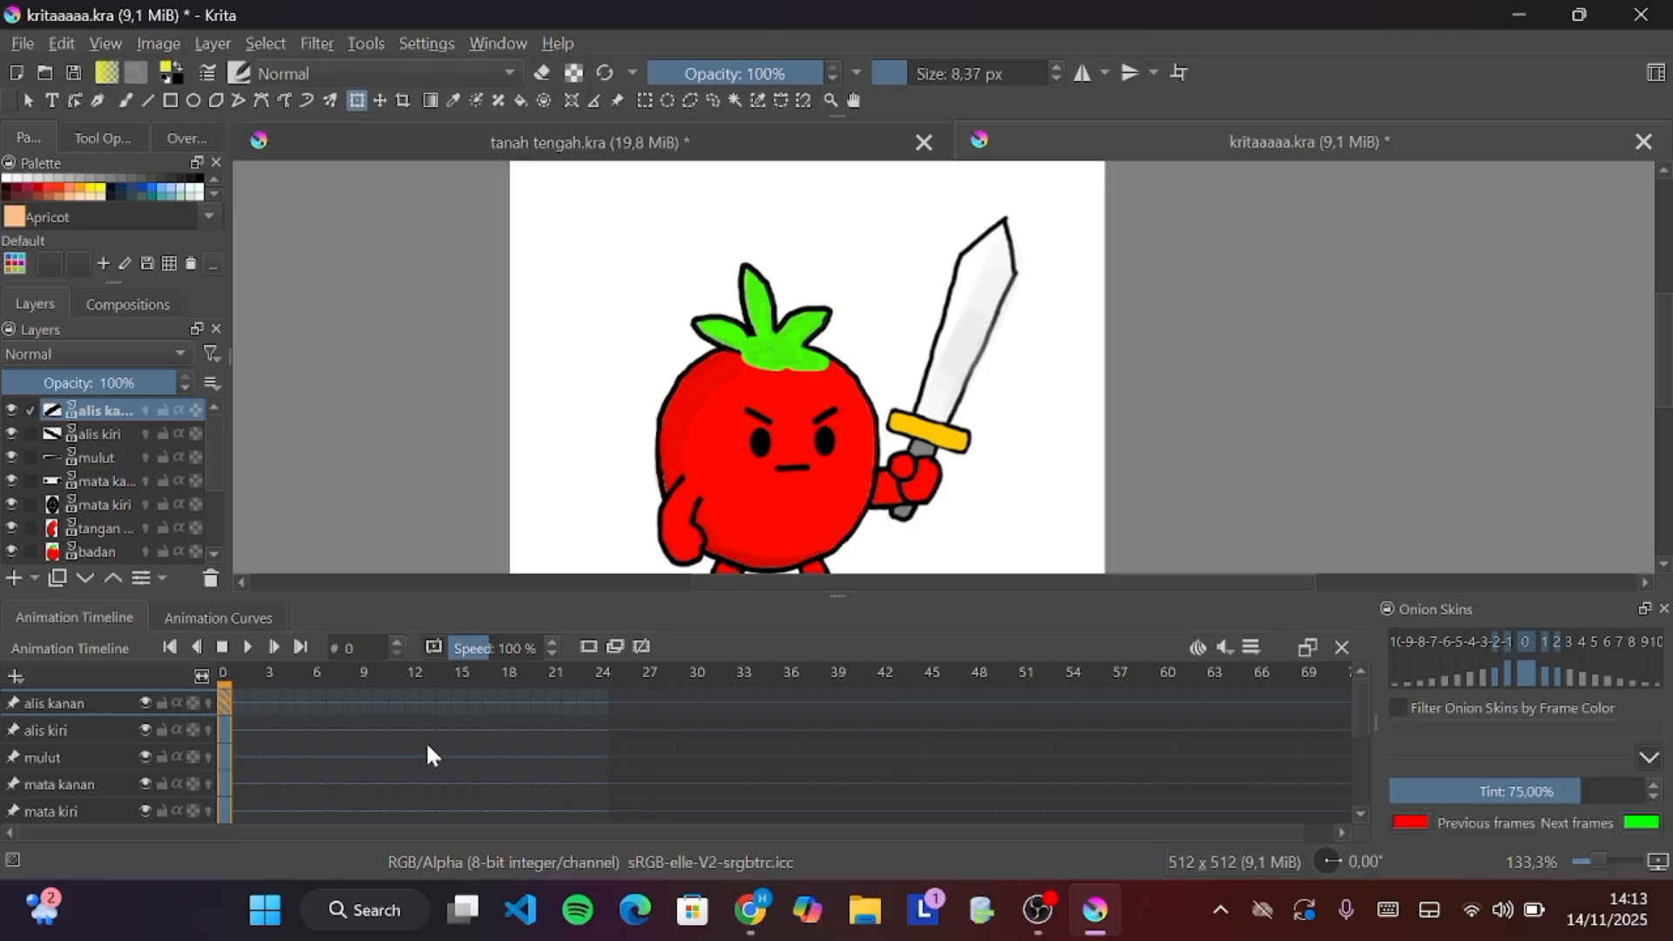
Create a keyframe at frame 3 on the alis kanan layer by editing the eyebrow, and enable its onion skins
click(827, 414)
click(268, 701)
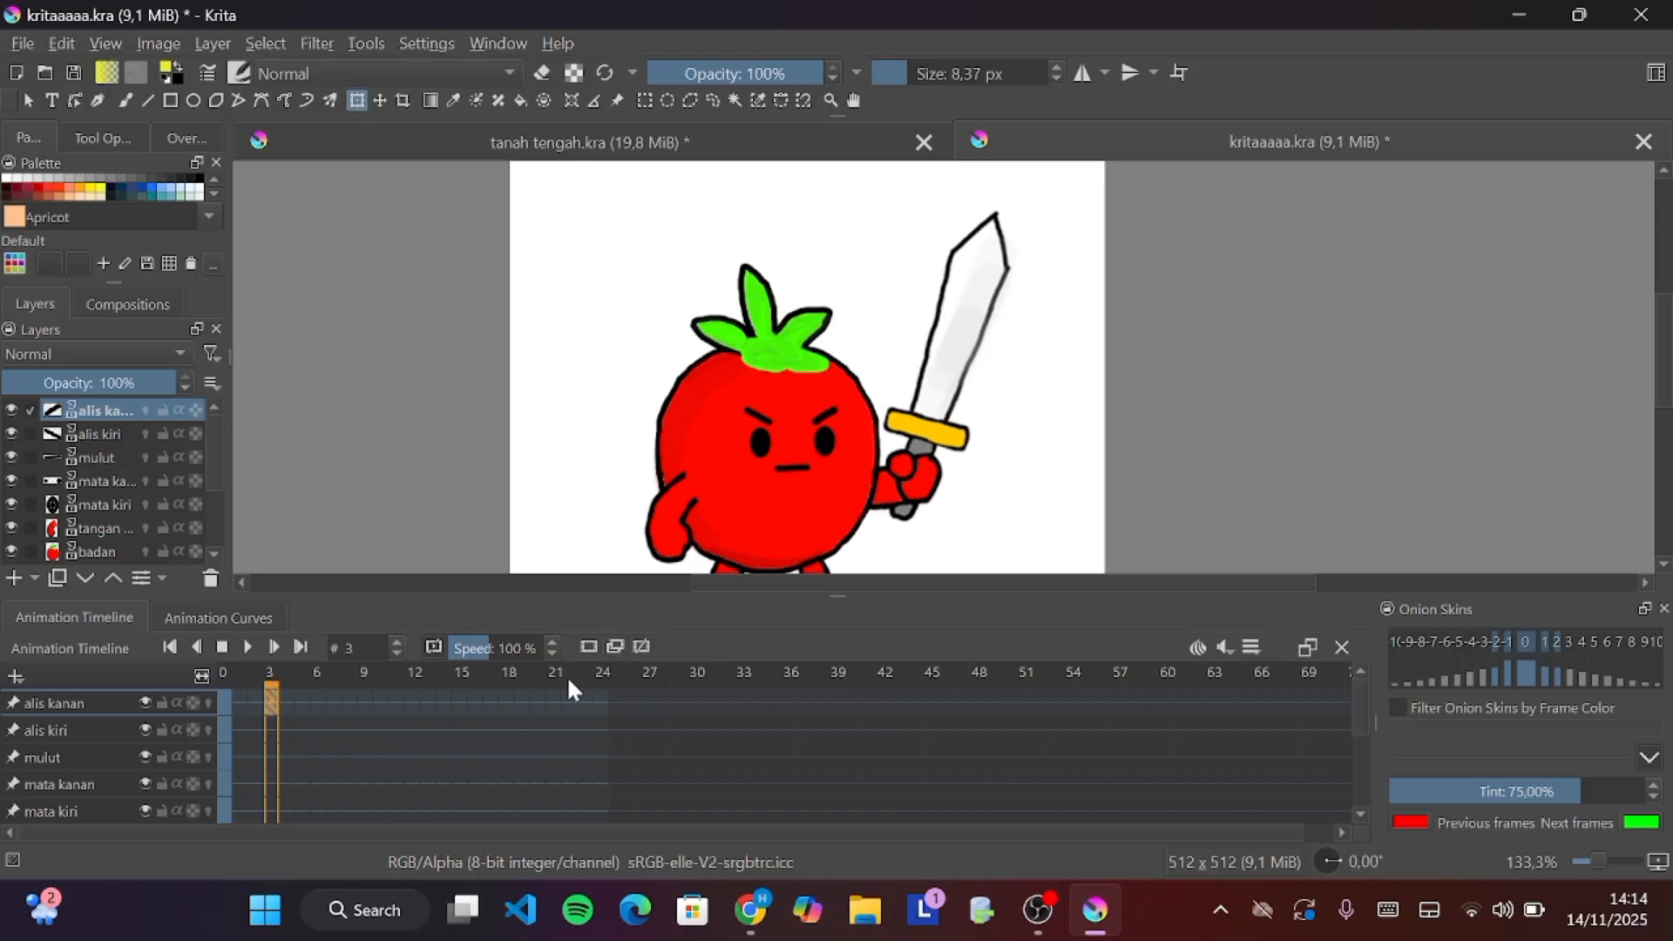
click(827, 414)
click(207, 704)
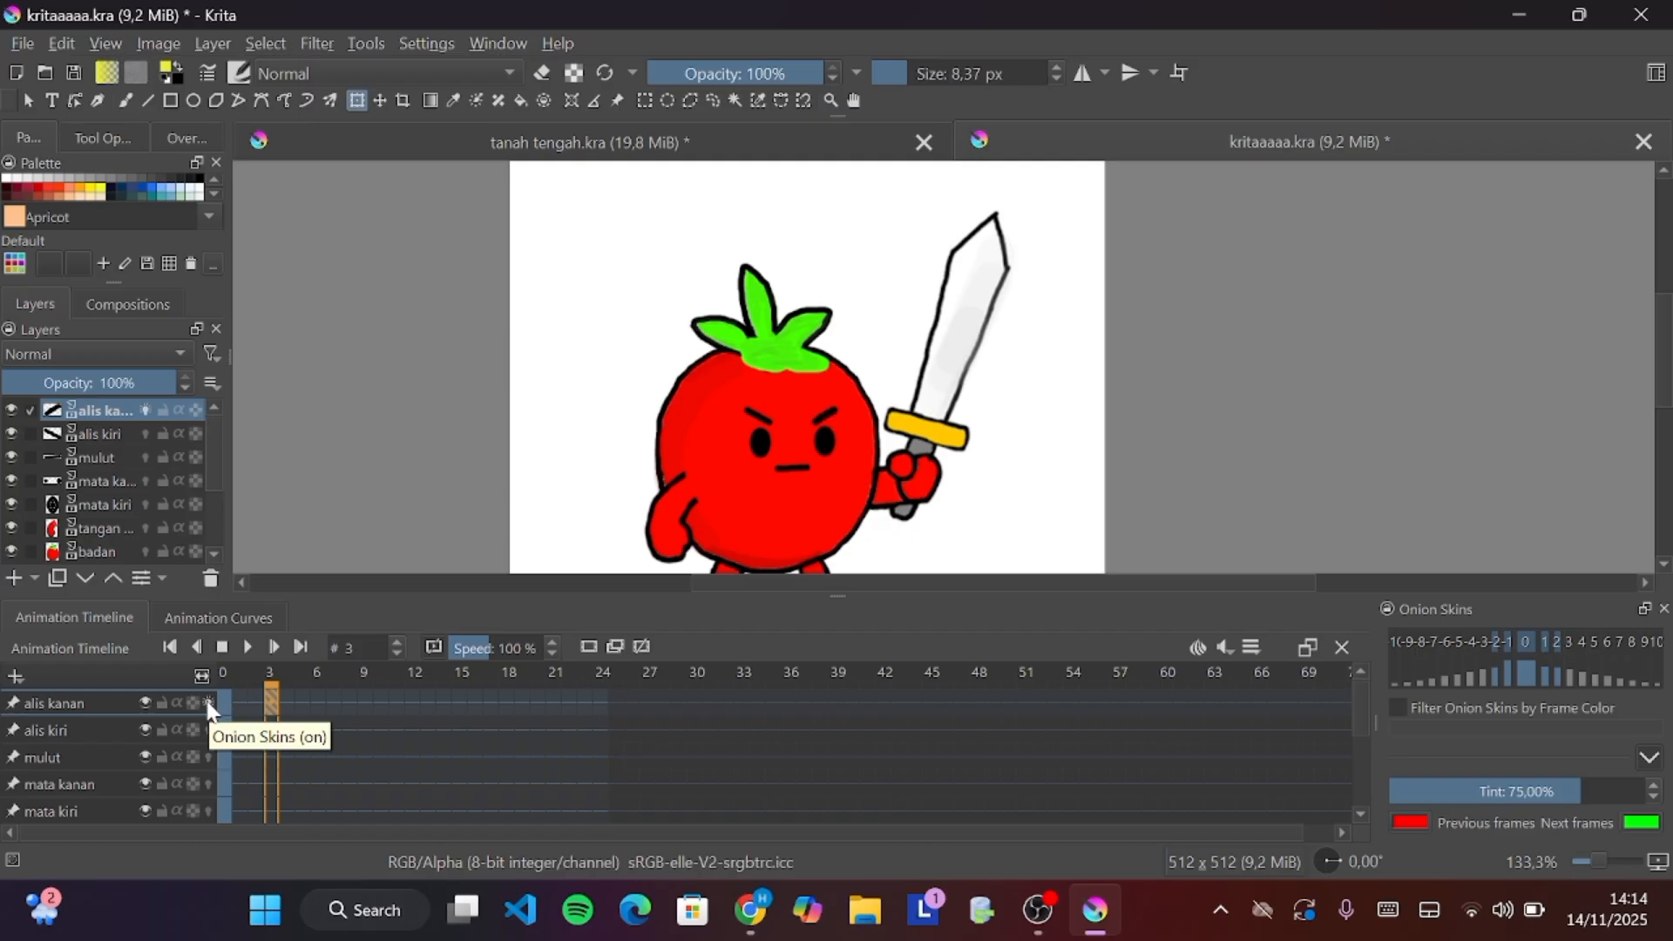
Try to nudge the right eyebrow upward at frame 3 with the transform tool, zooming in to about 267%
scroll(882, 414, down, 2)
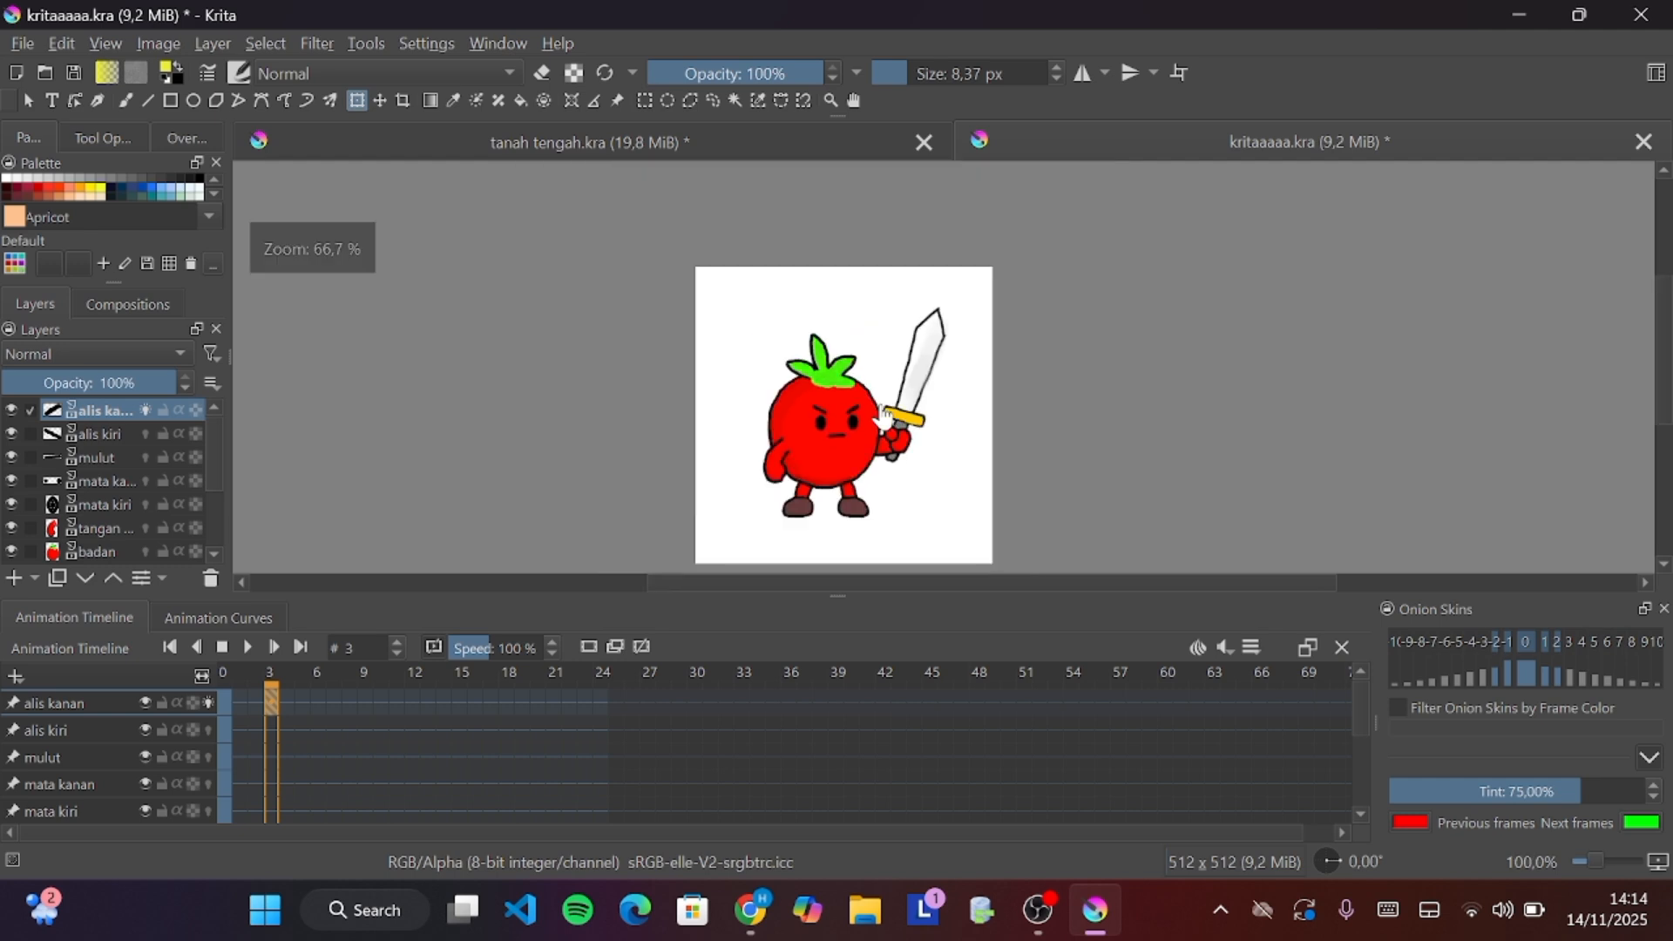
scroll(882, 414, up, 3)
scroll(882, 414, up, 1)
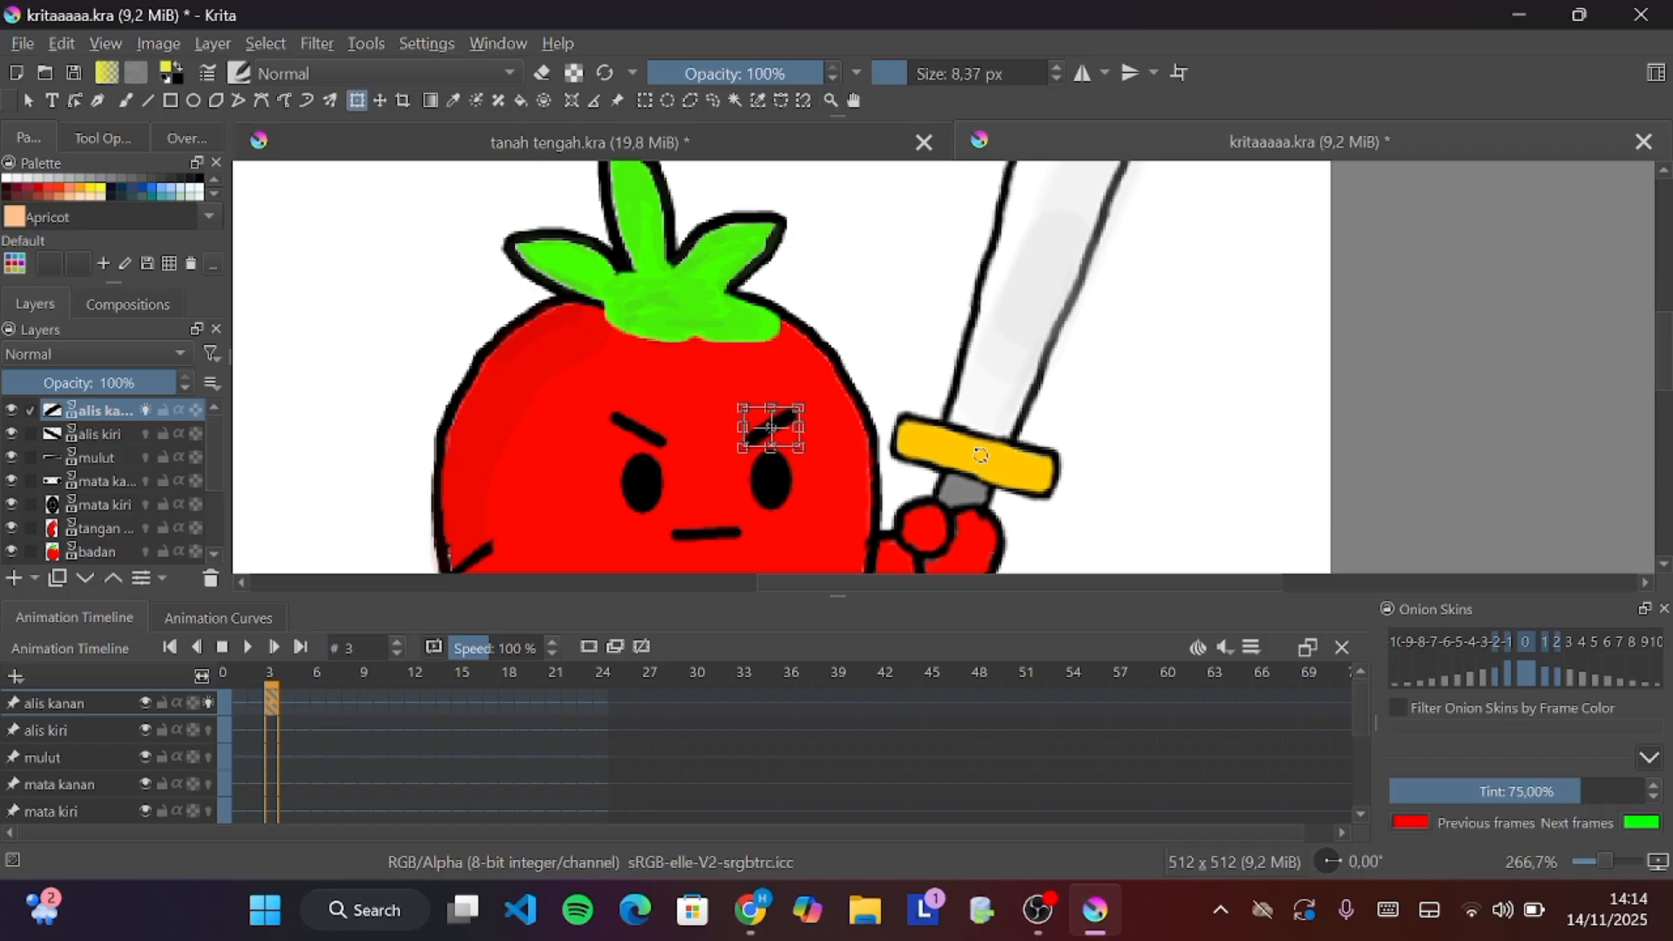
key(Up)
key(Up)
key(Up)
key(Up)
key(Up)
key(Up)
key(Up)
key(Up)
key(Up)
key(Up)
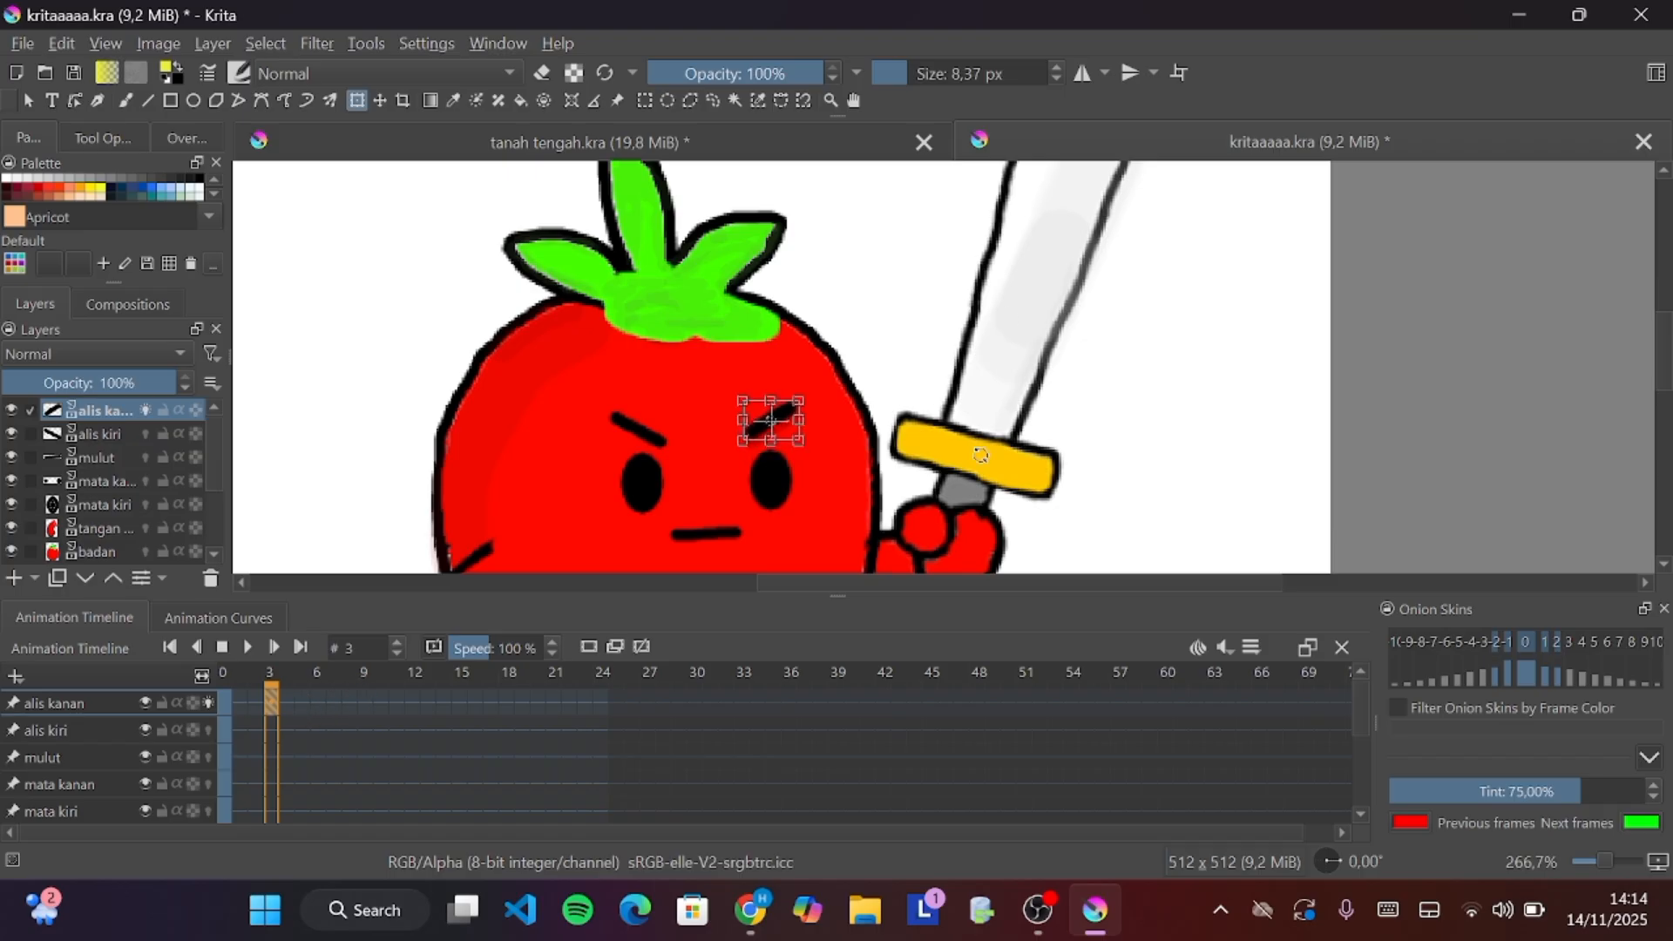
key(Escape)
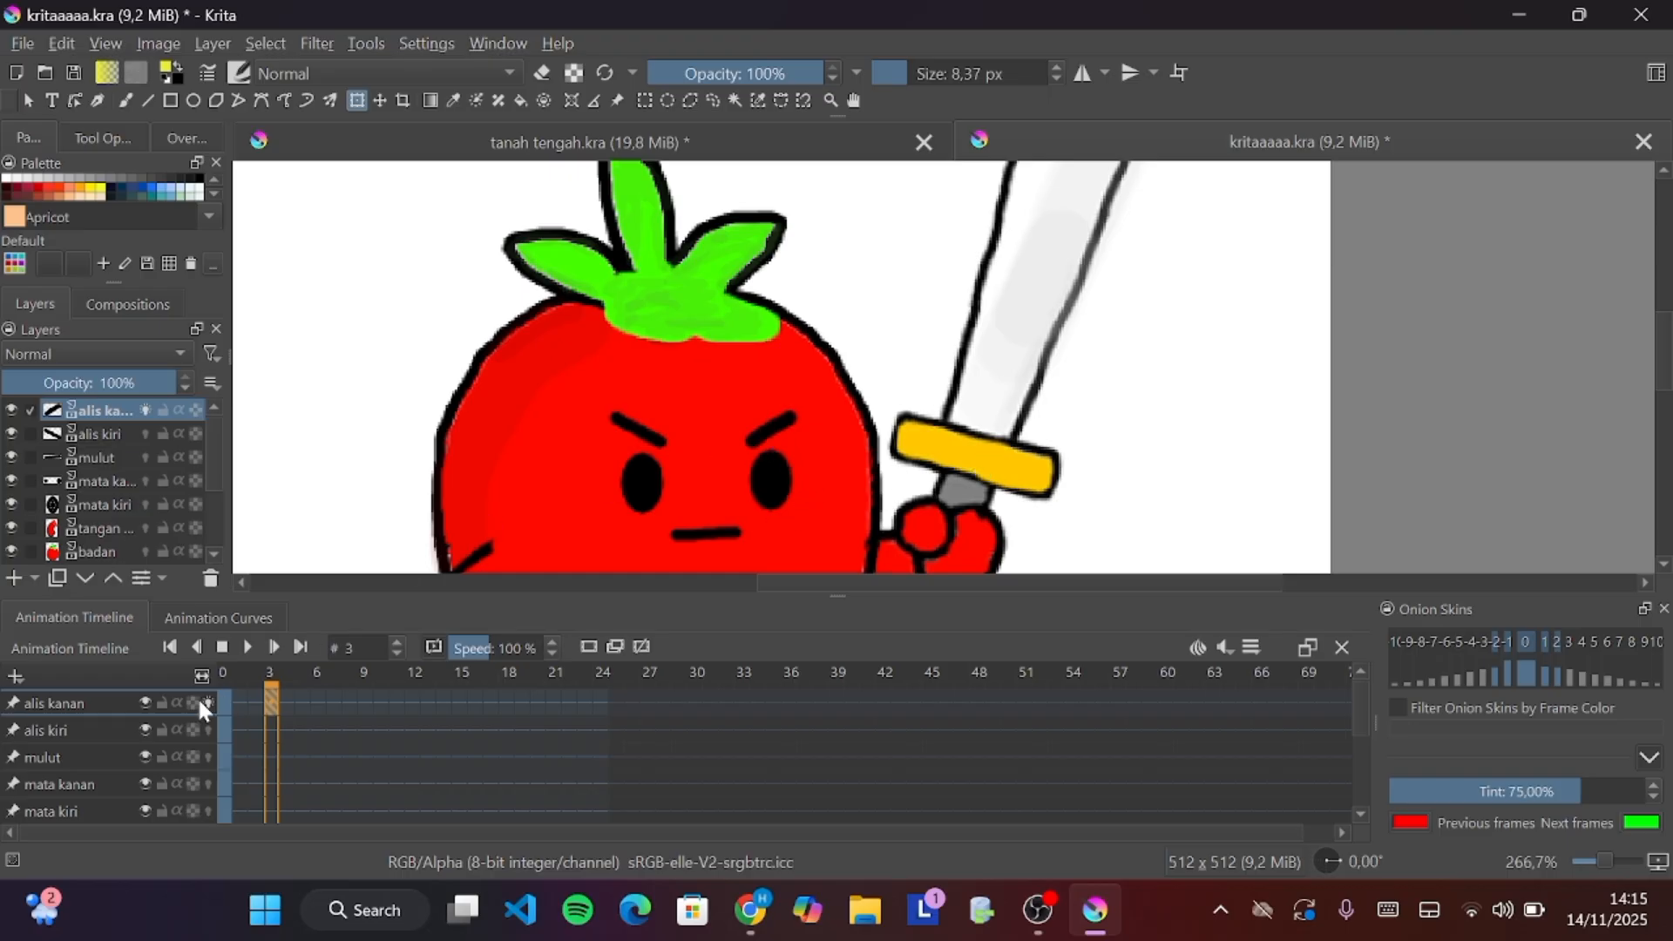
Create a keyframe at frame 6 on the alis kanan layer by moving the right eyebrow slightly up
mouse_move(266, 681)
mouse_down()
mouse_move(226, 687)
mouse_move(262, 688)
mouse_up()
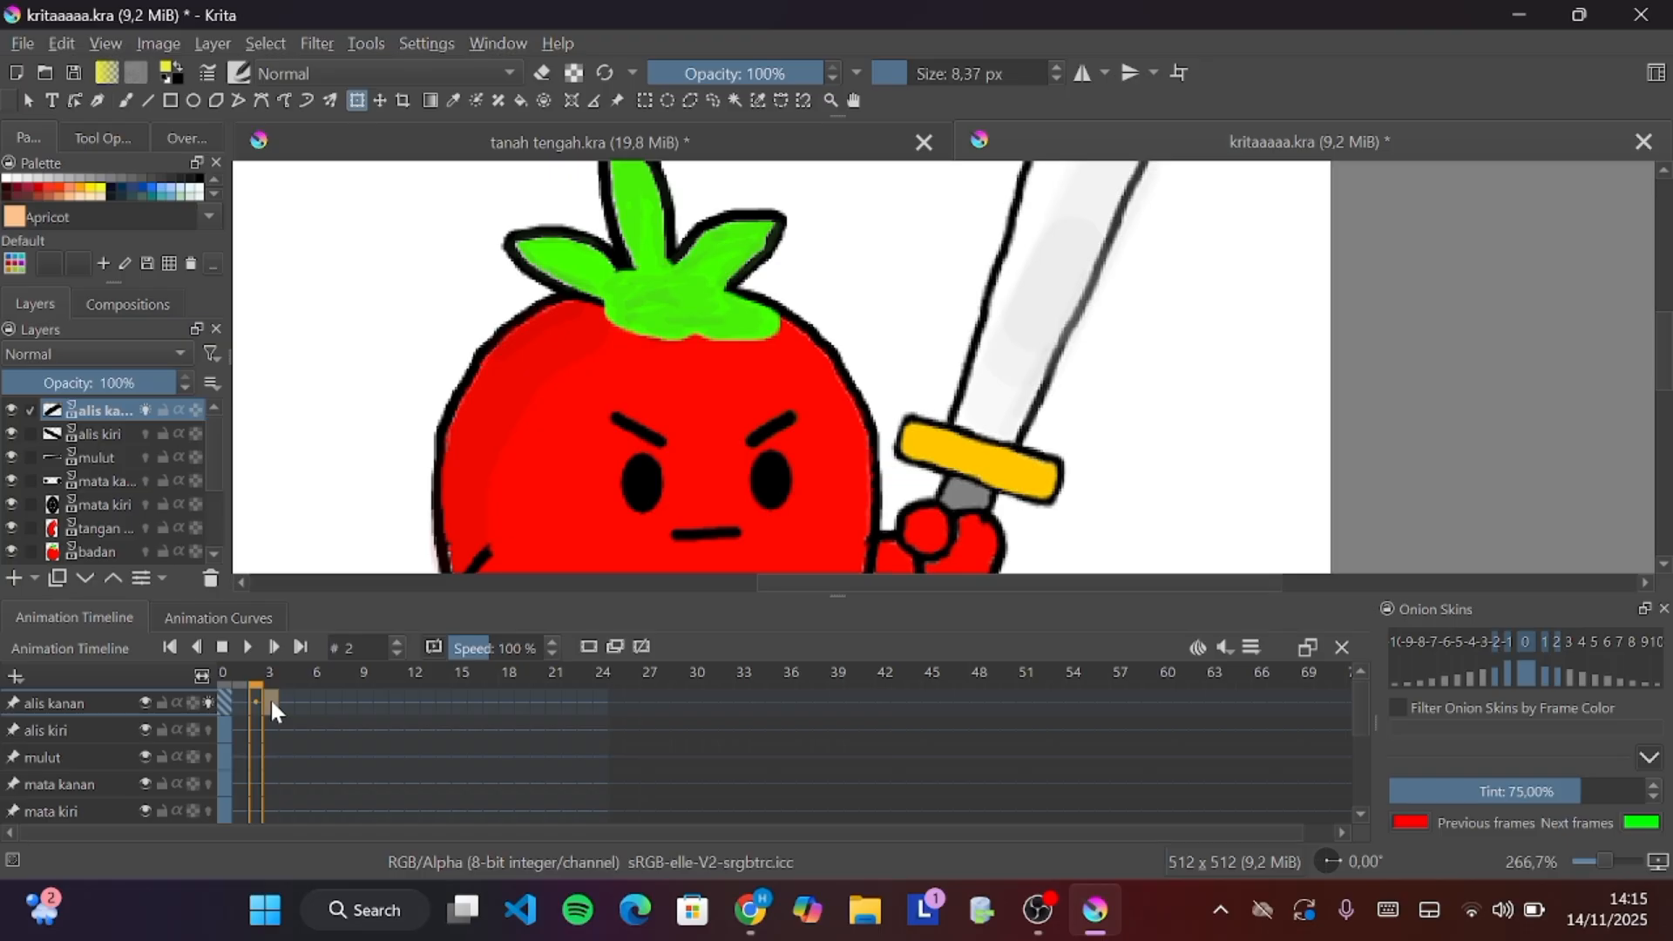
click(272, 700)
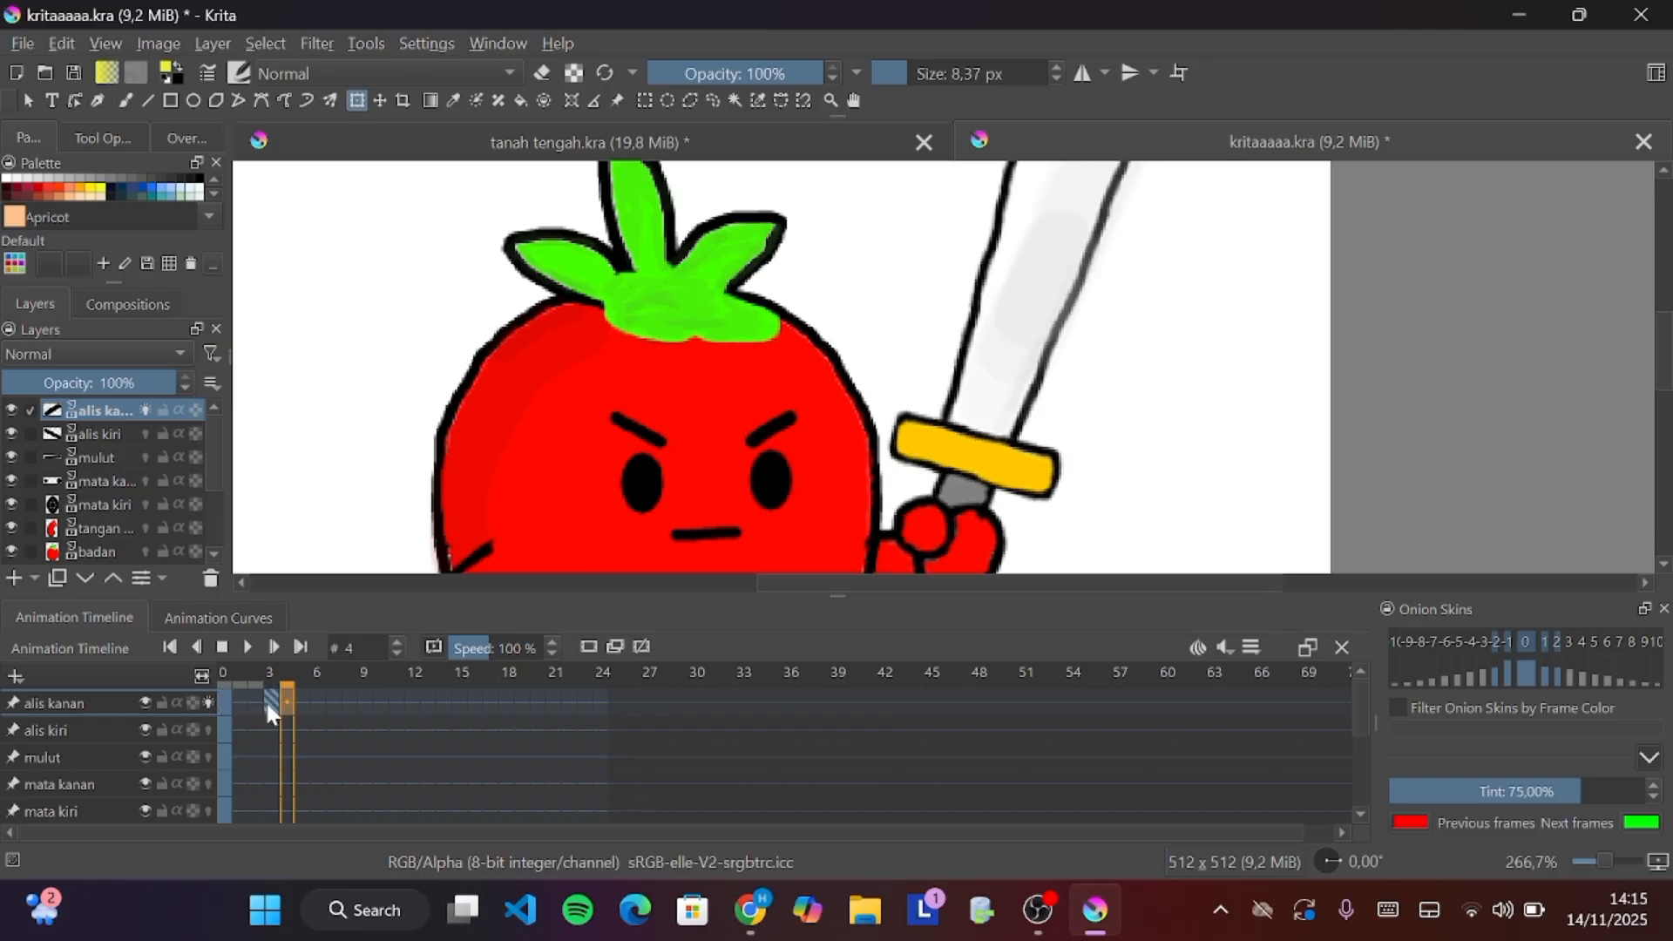
click(783, 420)
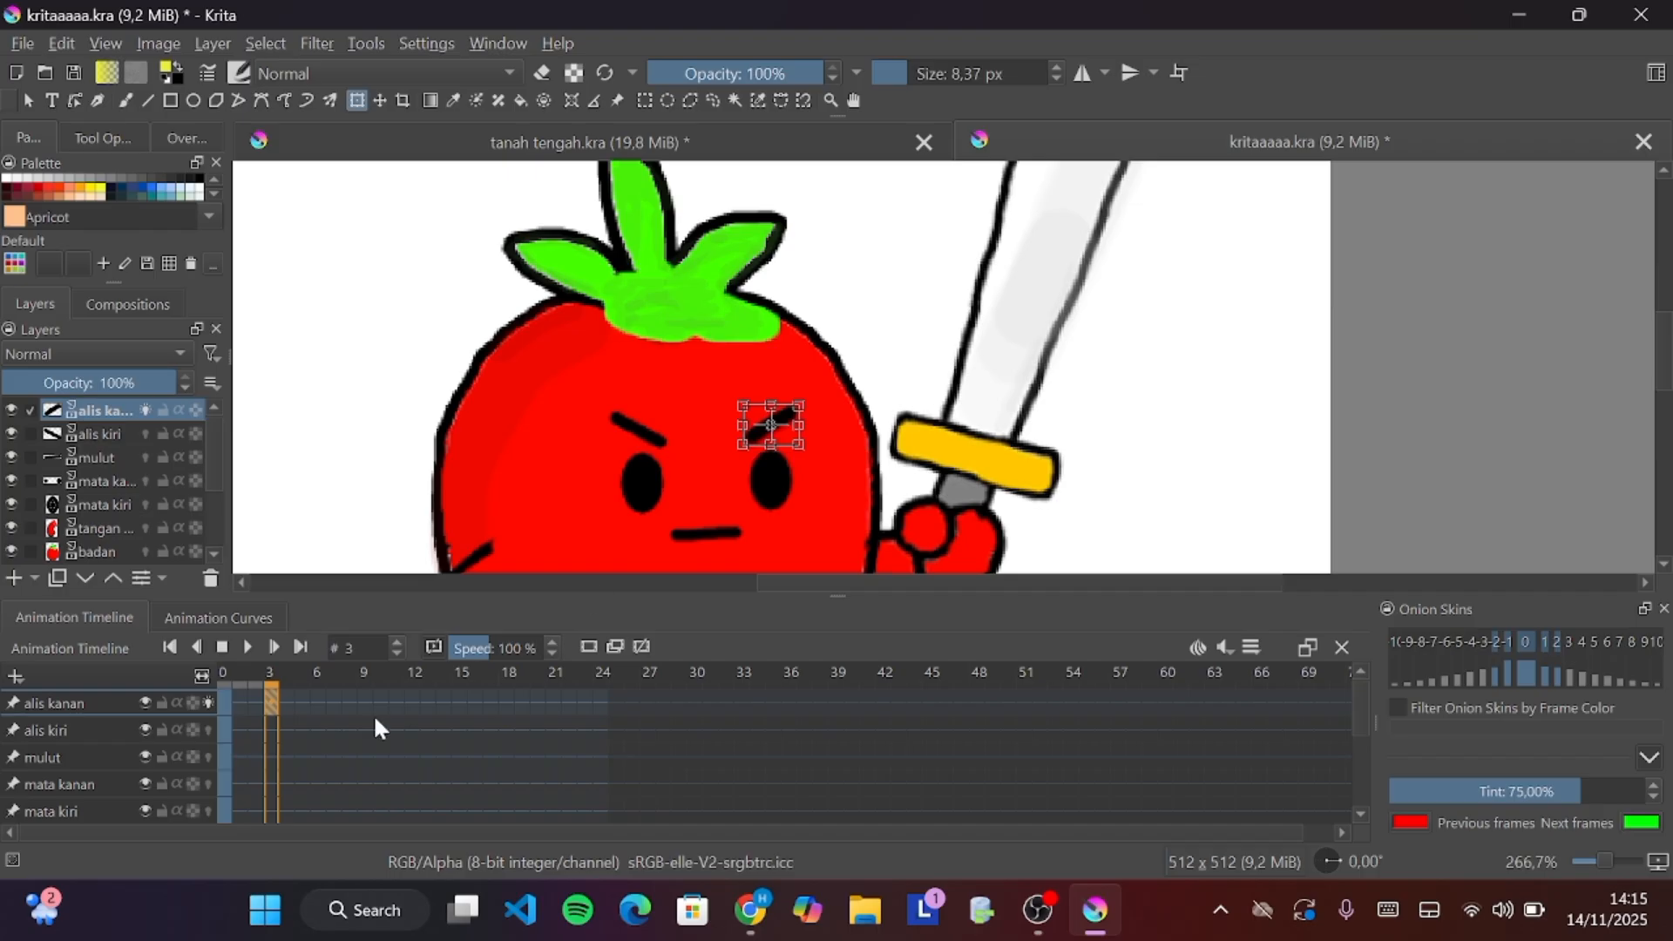
click(304, 700)
click(324, 702)
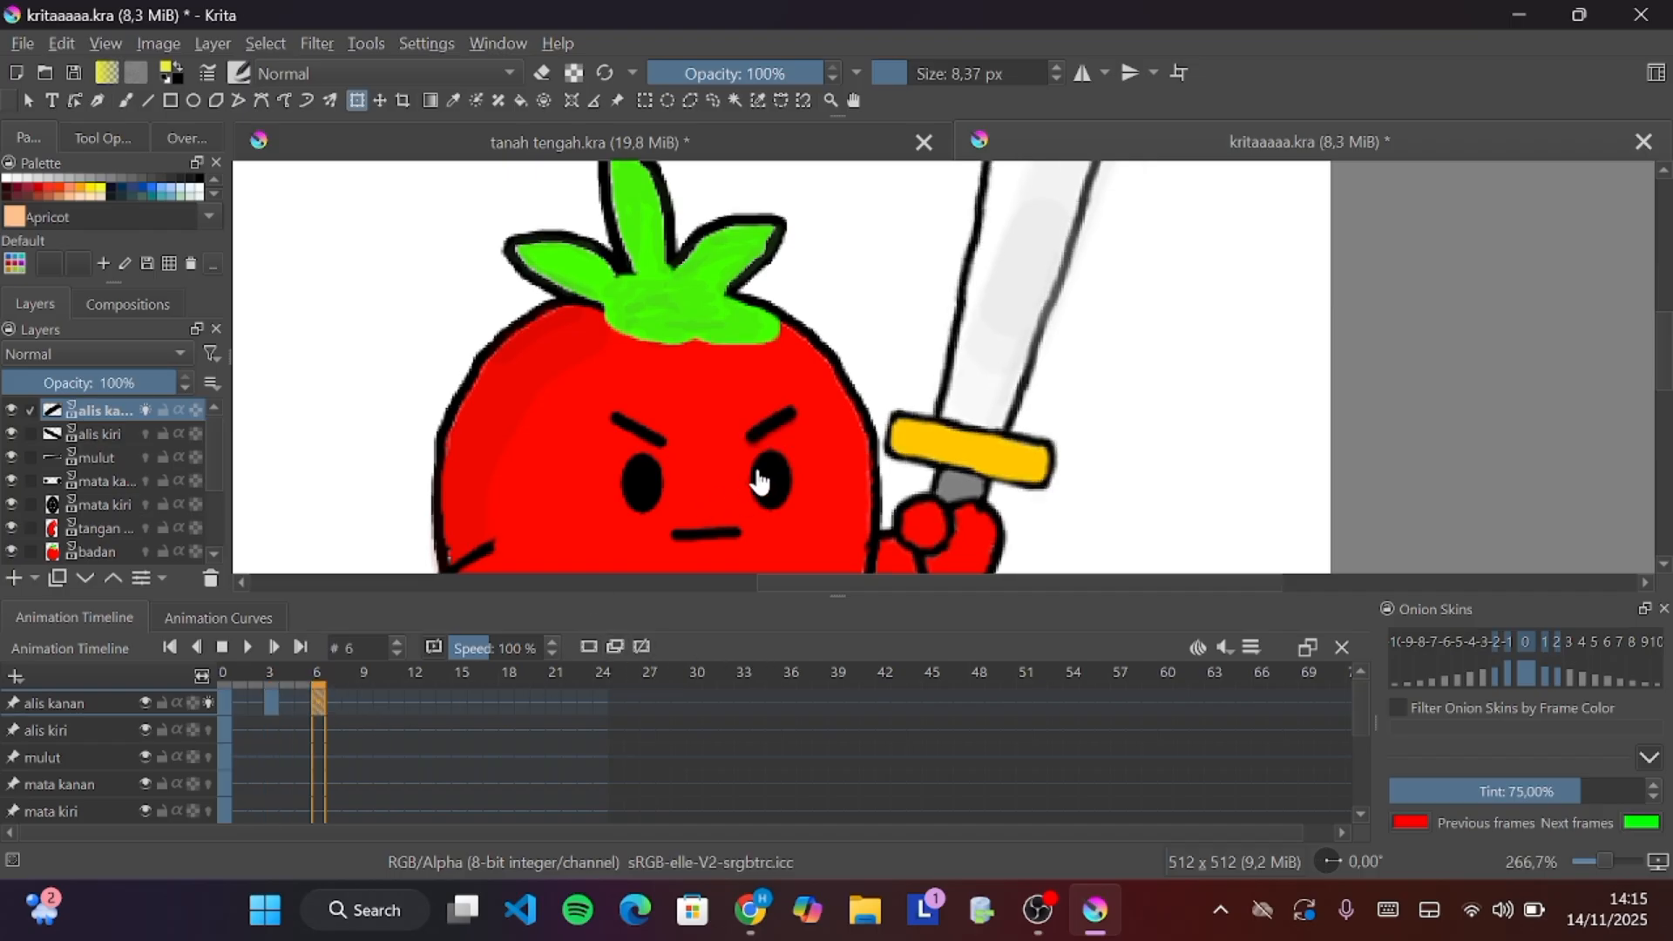
drag(765, 433, 767, 417)
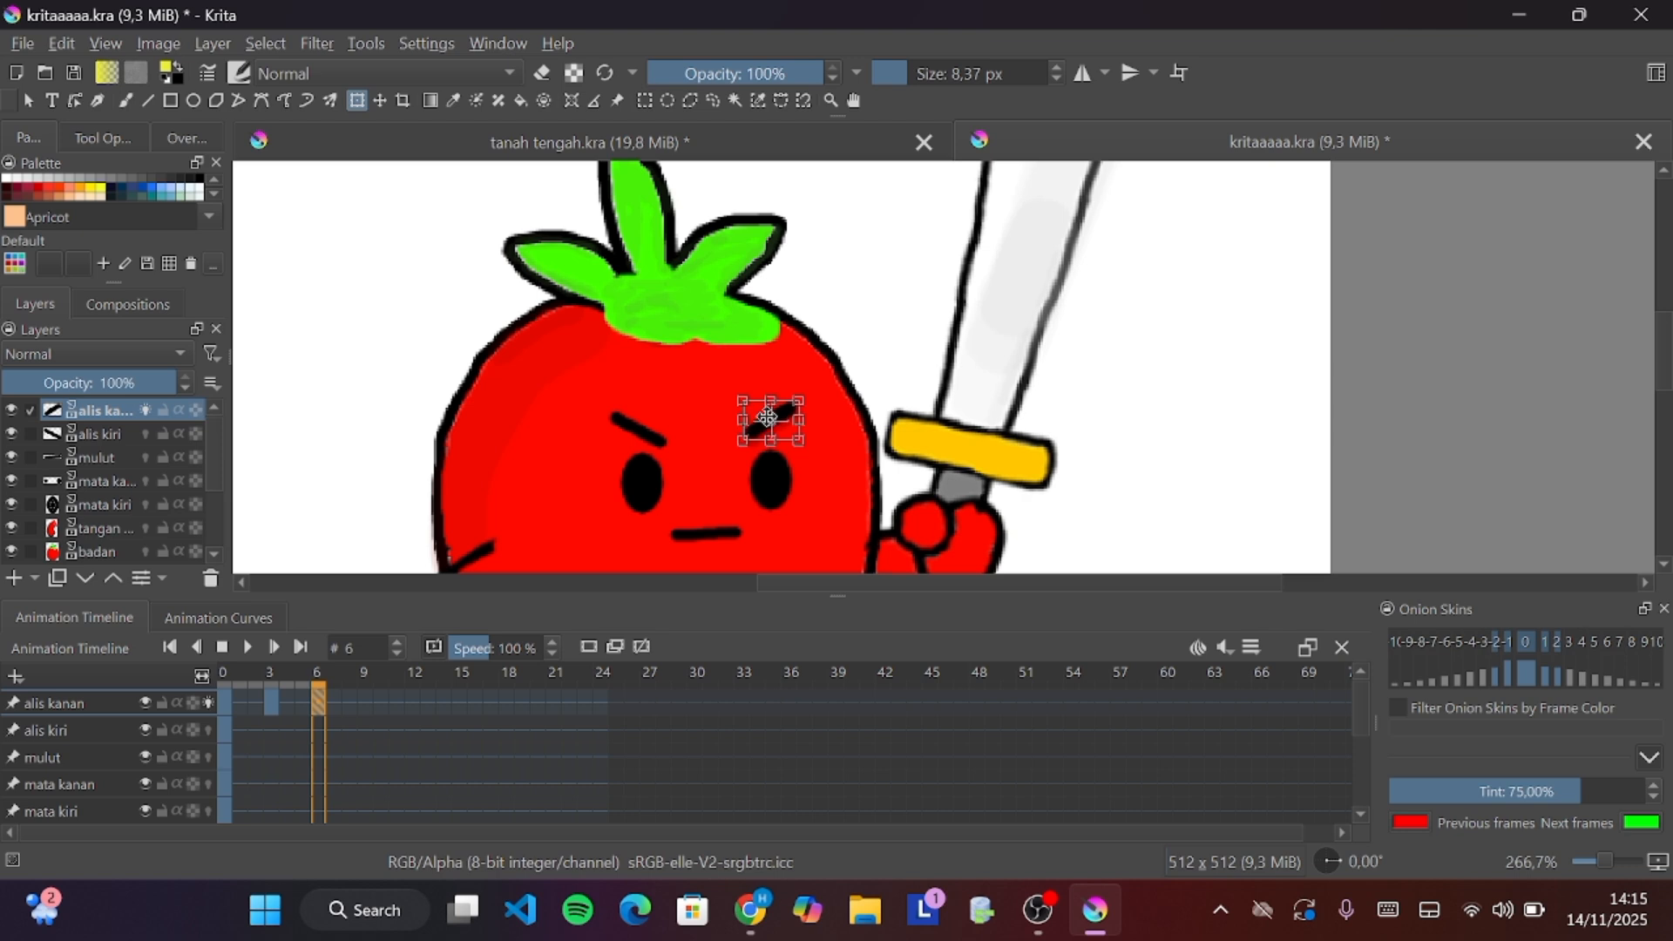
Add eyebrow keyframes at frames 9 and 12, nudging the right eyebrow up and then down
click(365, 703)
click(616, 646)
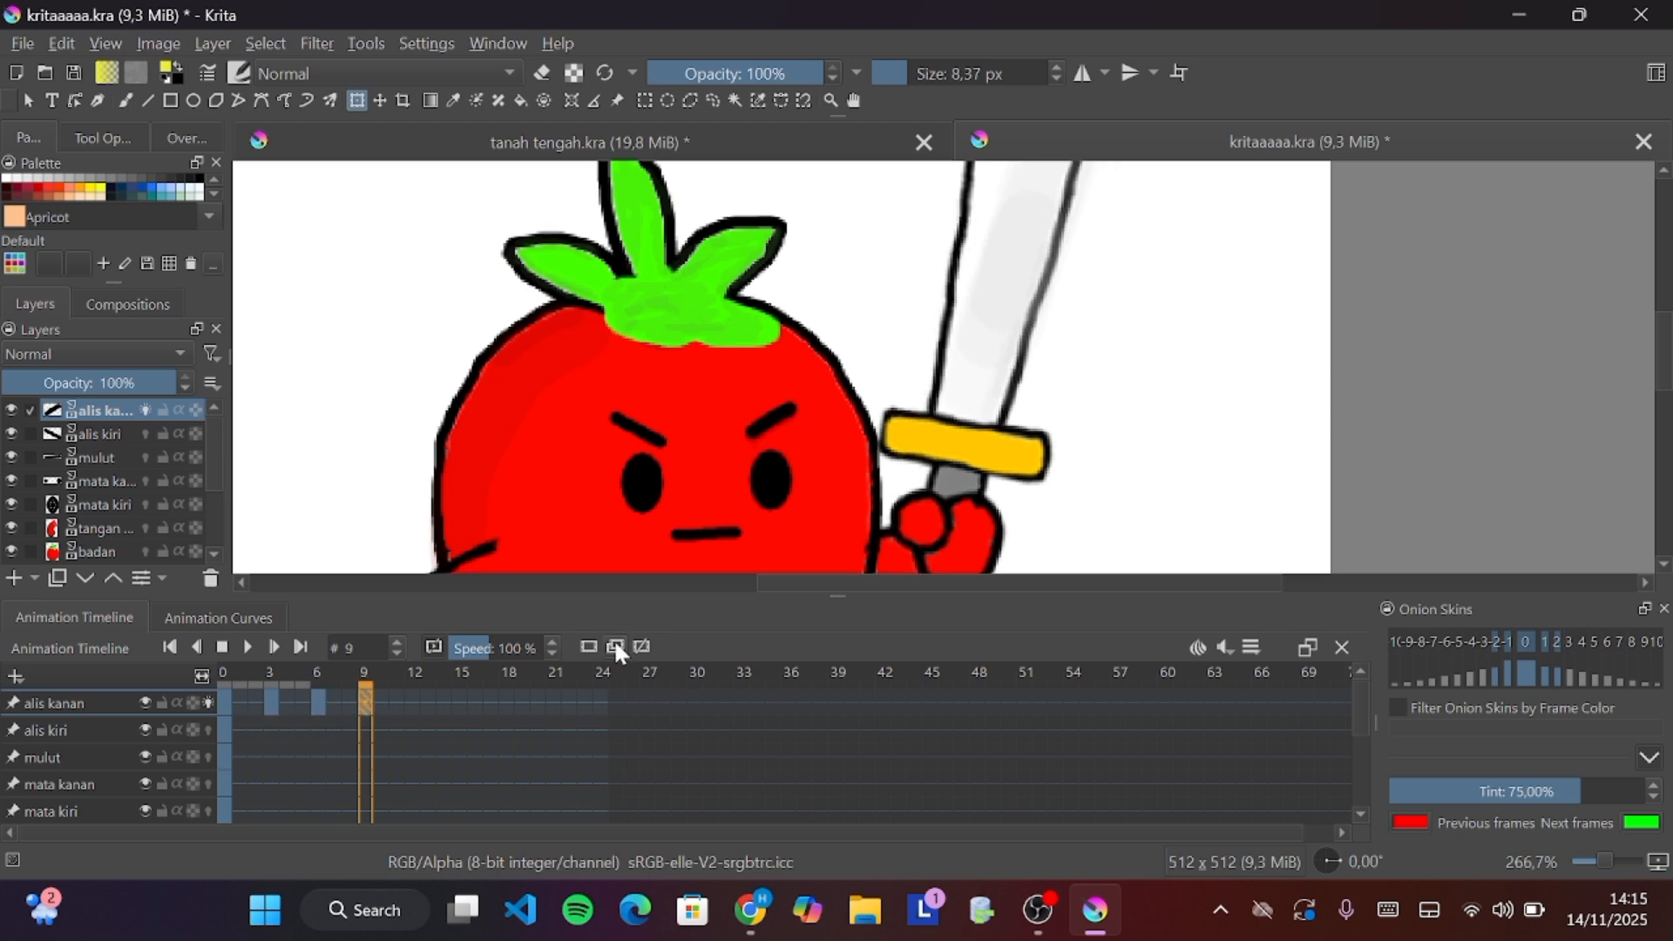
key(Up)
key(Up)
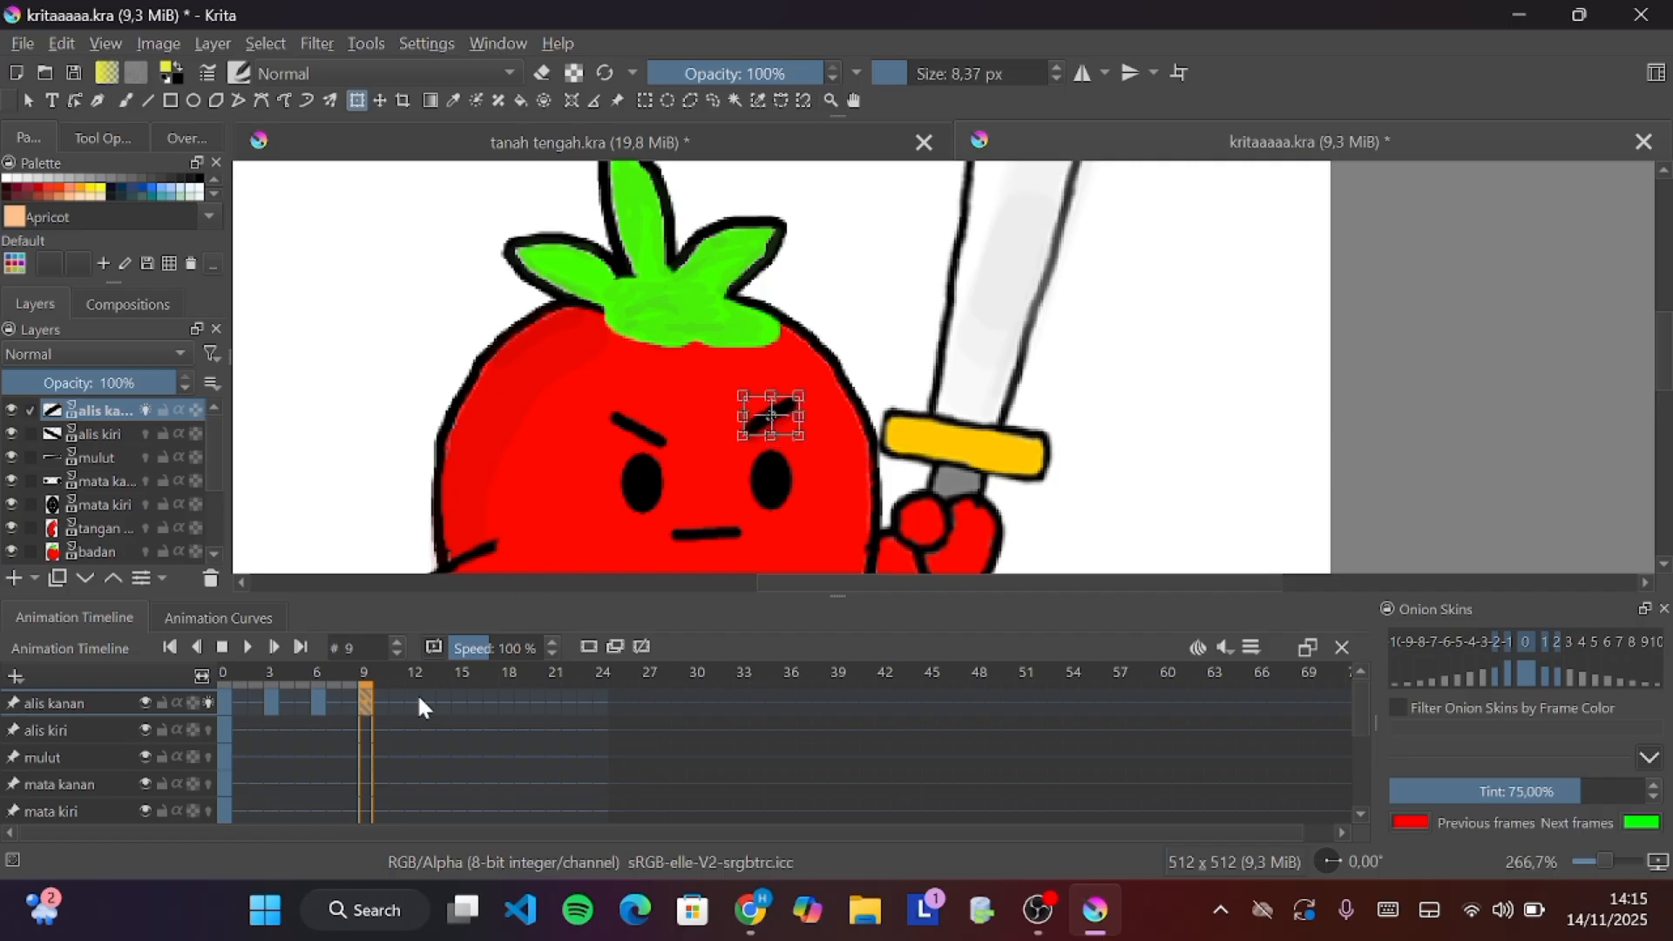
click(416, 693)
click(780, 423)
key(Down)
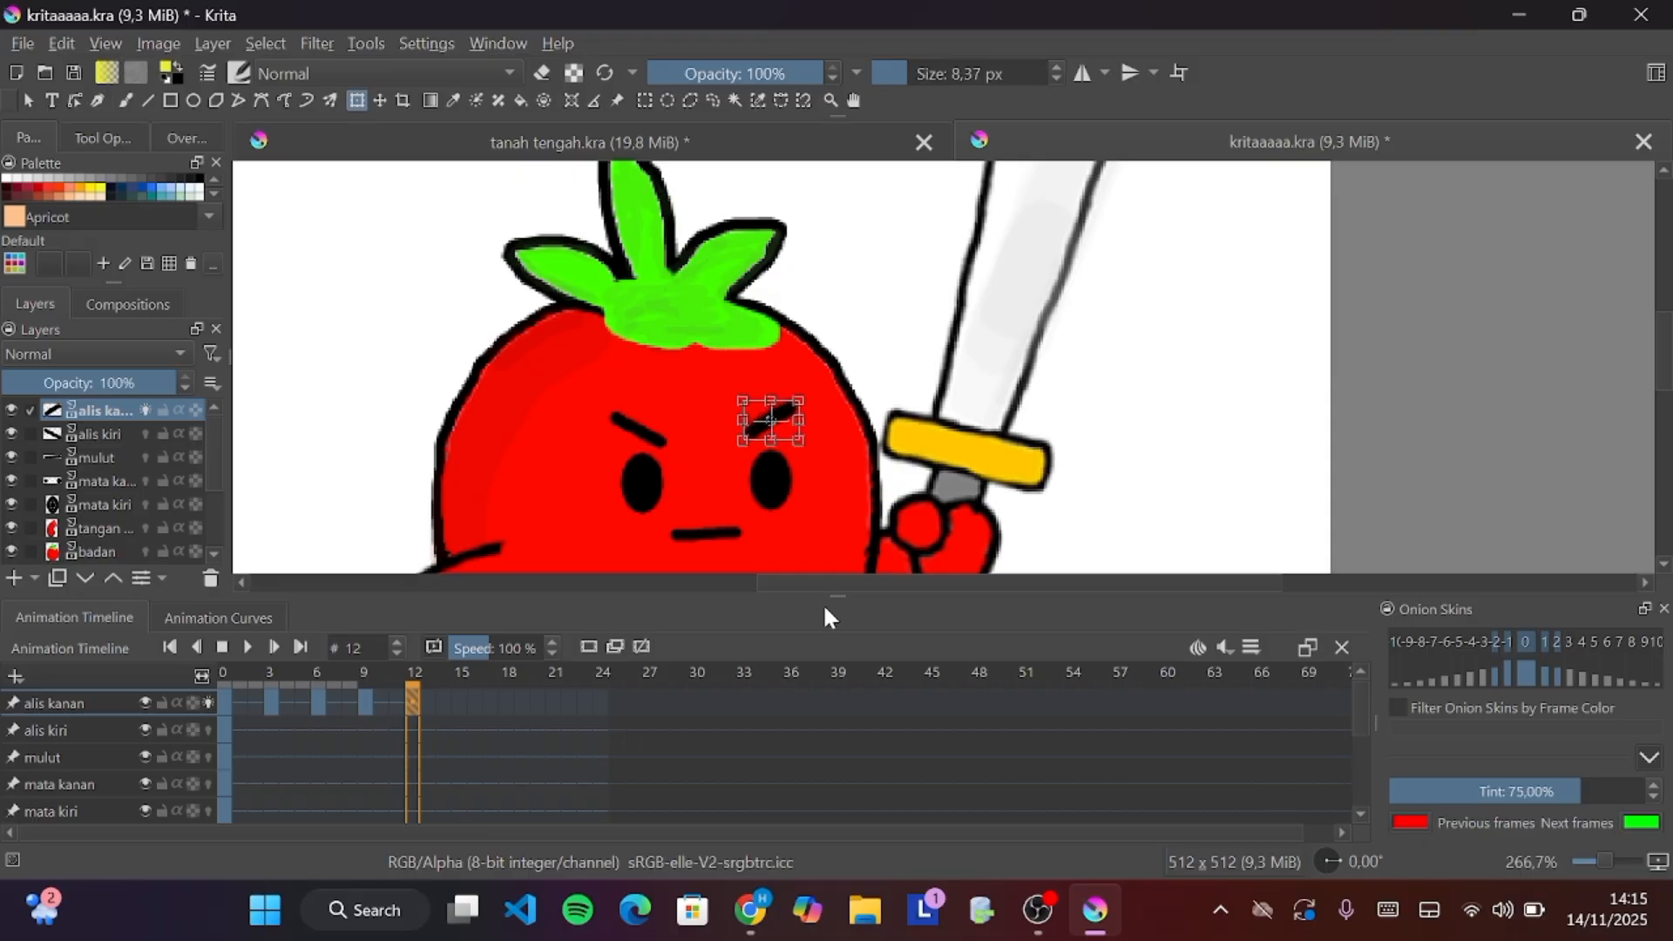
Add eyebrow keyframes at frames 15 and 18, nudging the right eyebrow down and shifting it slightly
click(462, 701)
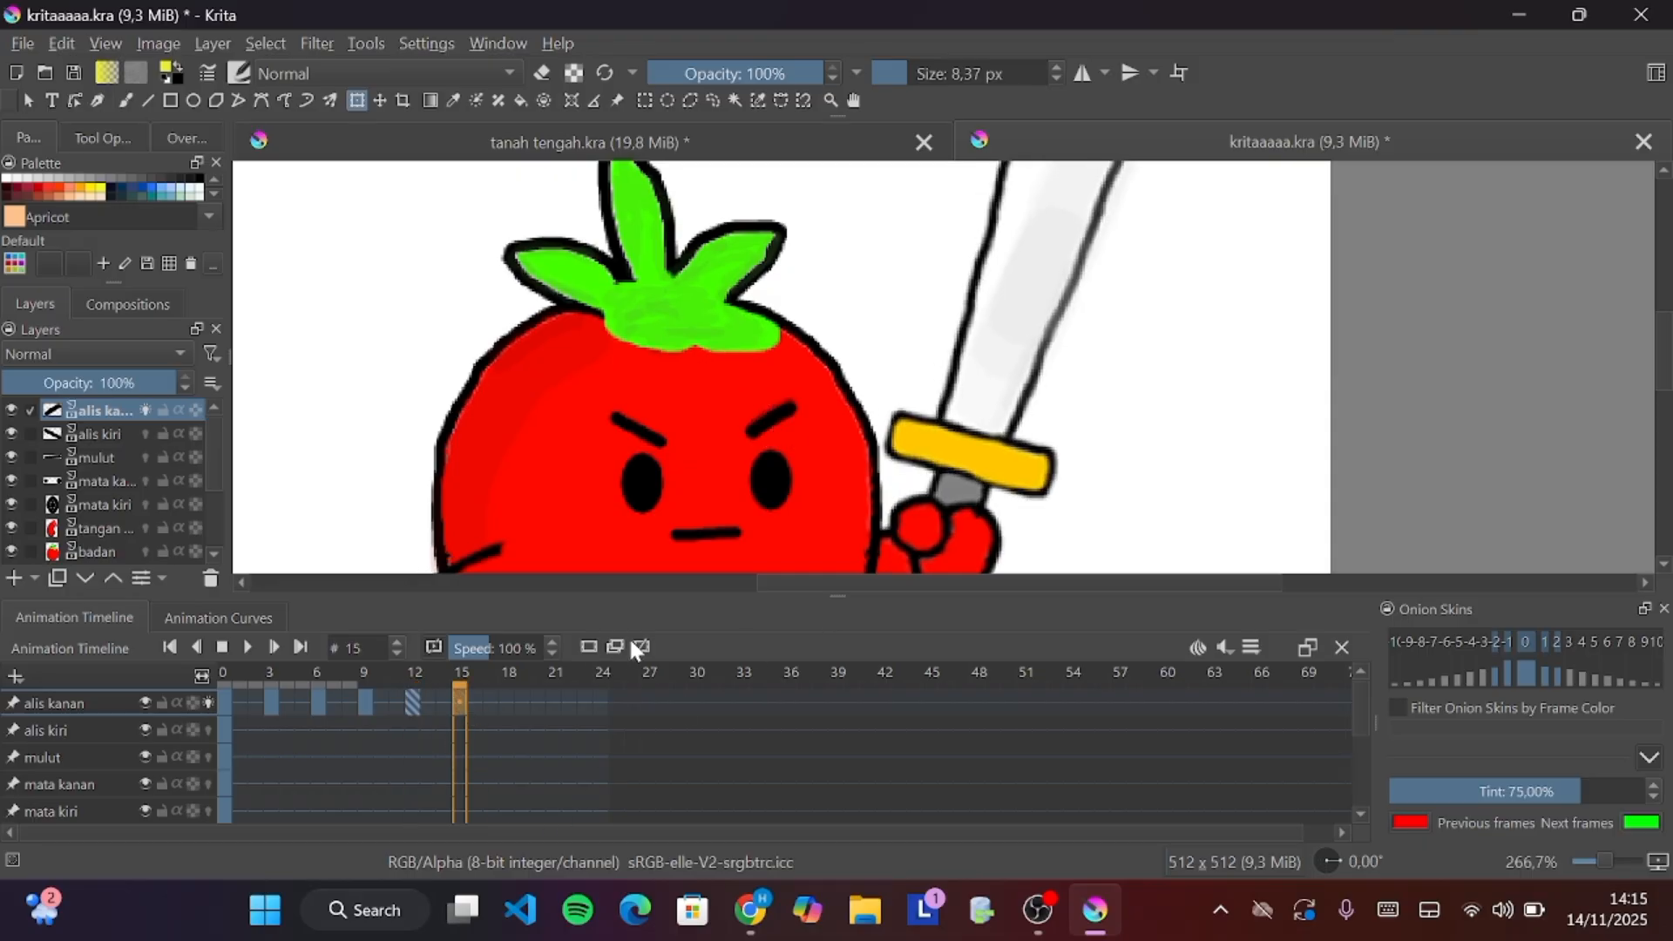
click(751, 426)
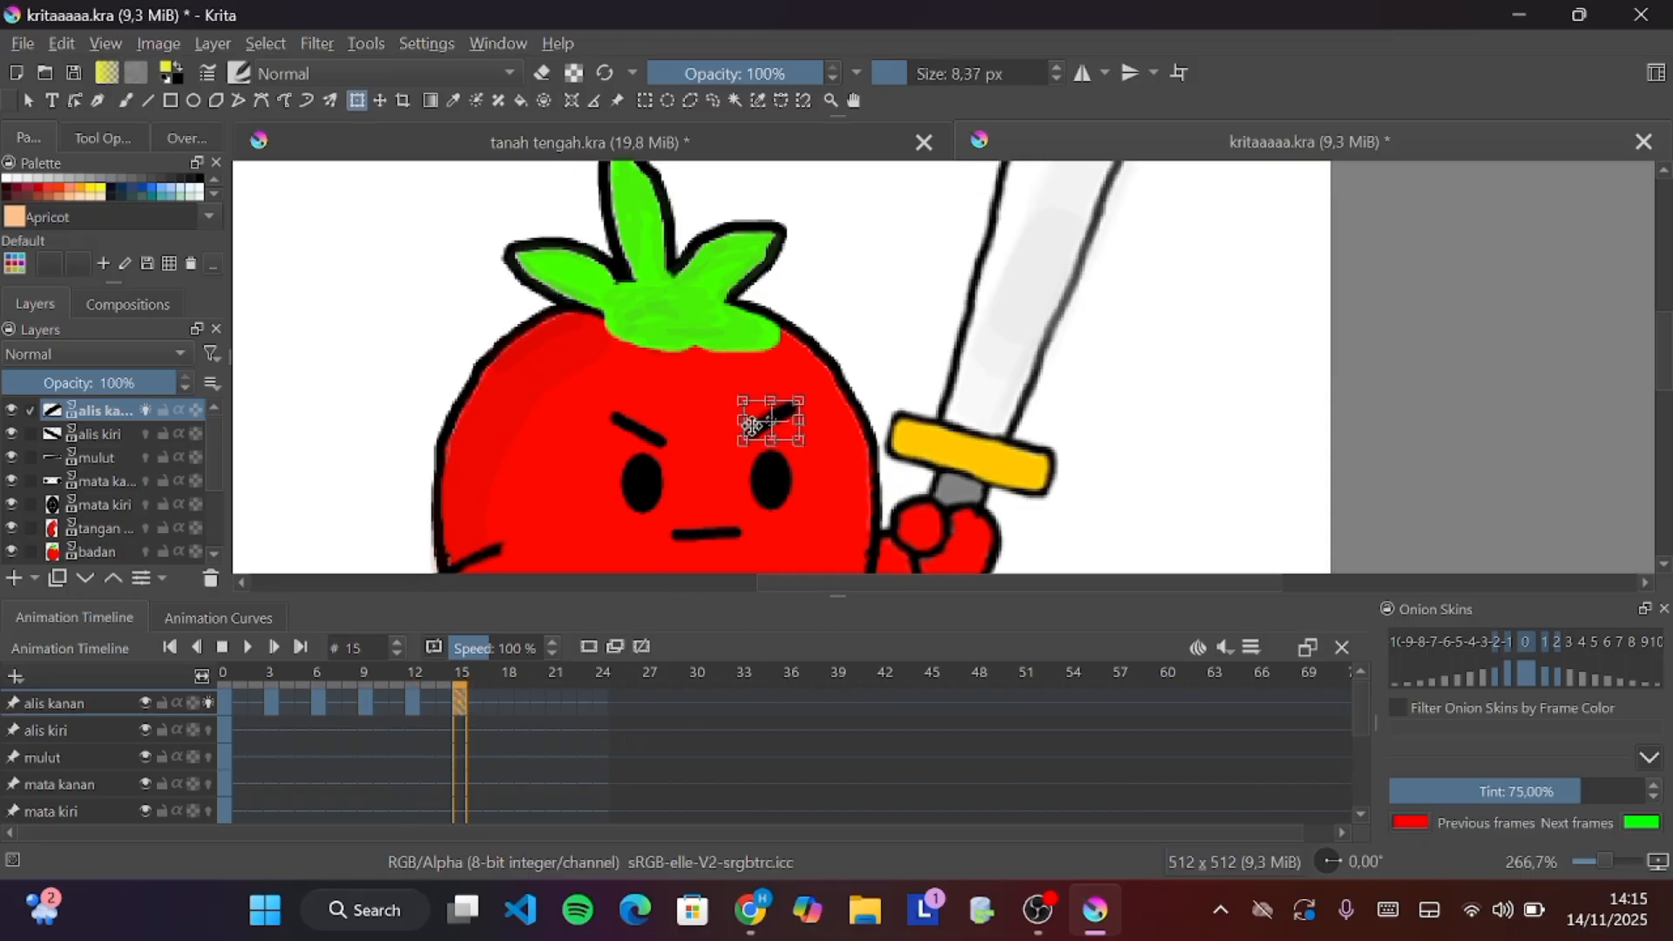
key(Down)
key(Down)
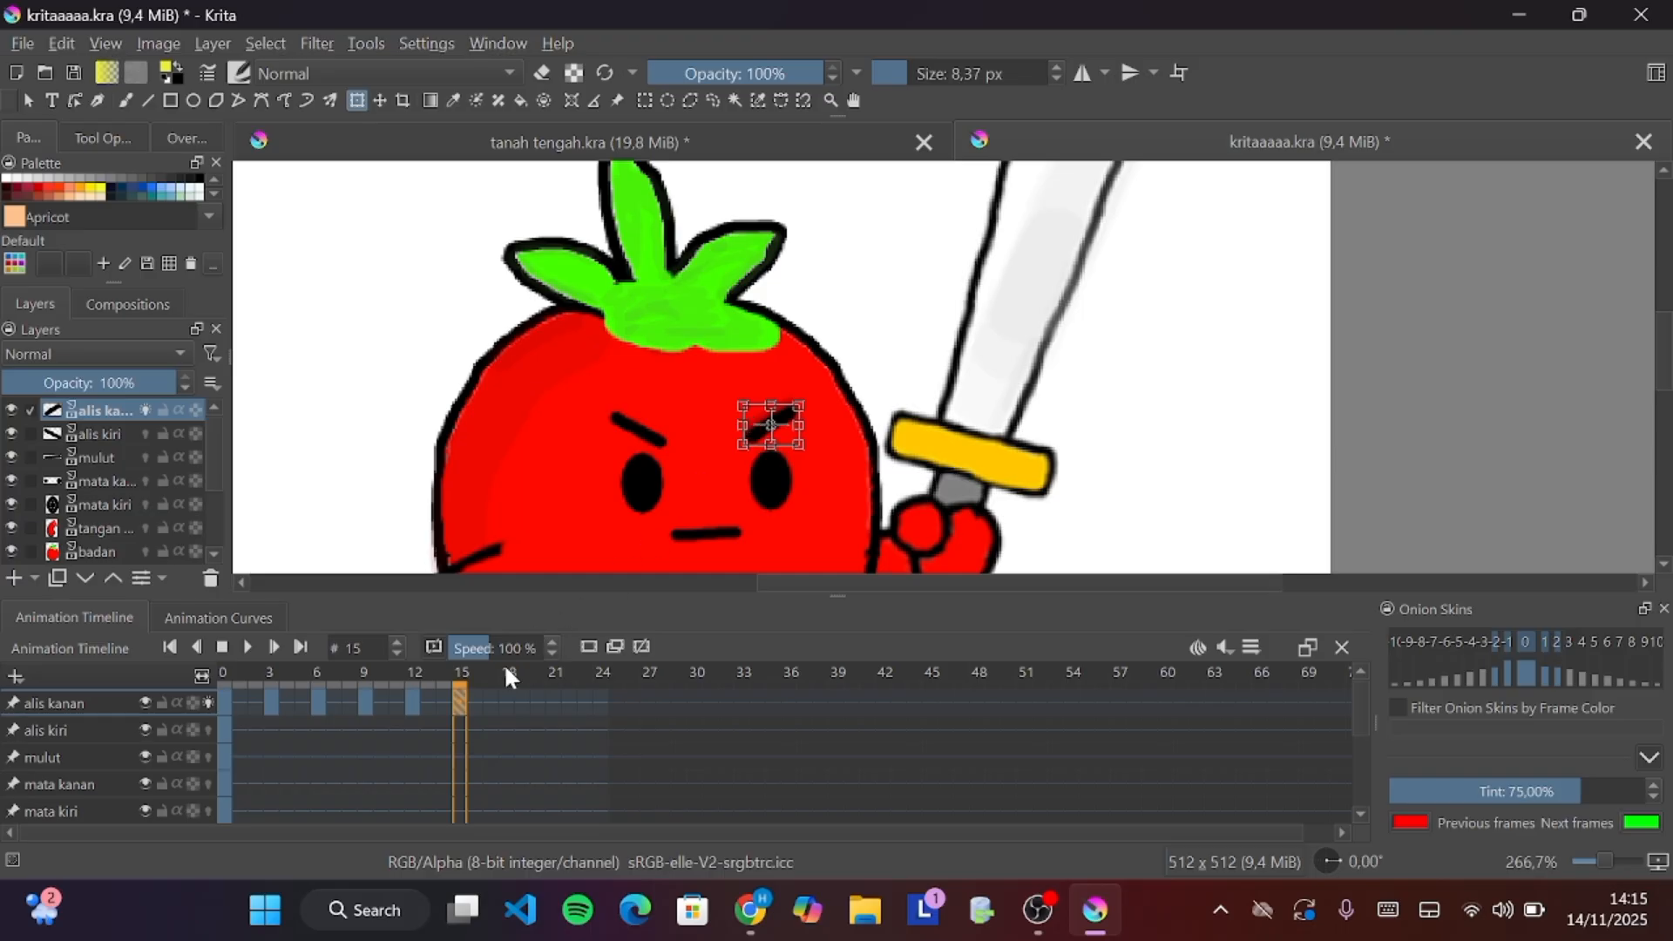
click(509, 697)
click(766, 421)
drag(766, 422, 756, 428)
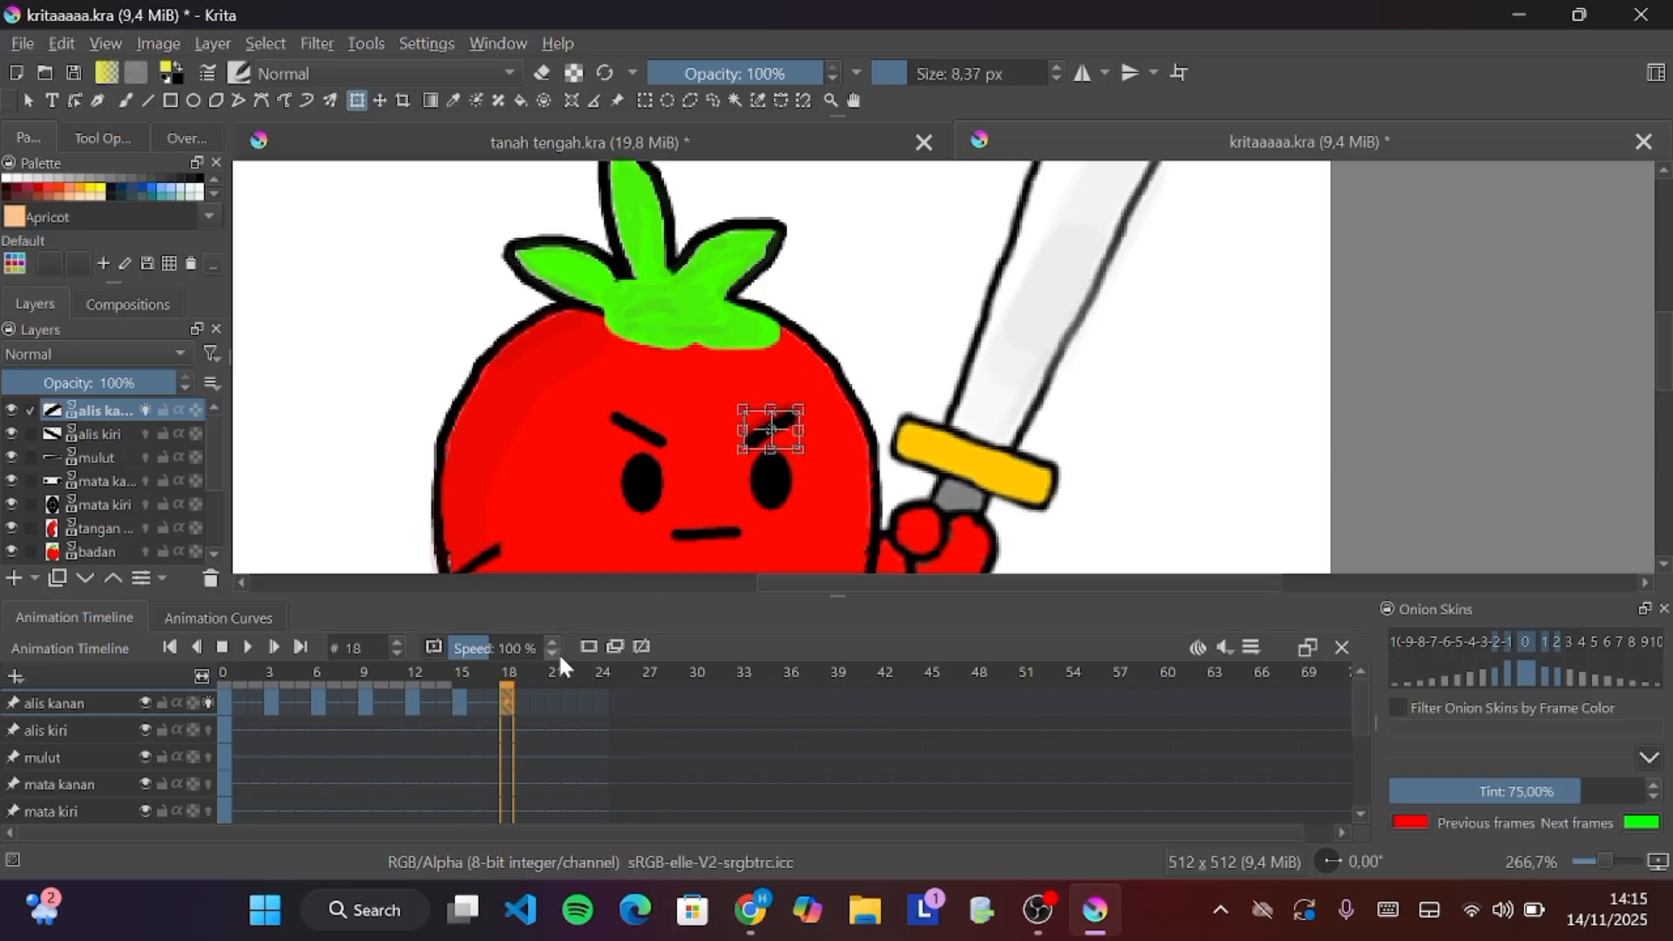
Add right-eyebrow keyframes at frames 21 and 24 on the alis kanan layer
click(551, 702)
click(766, 429)
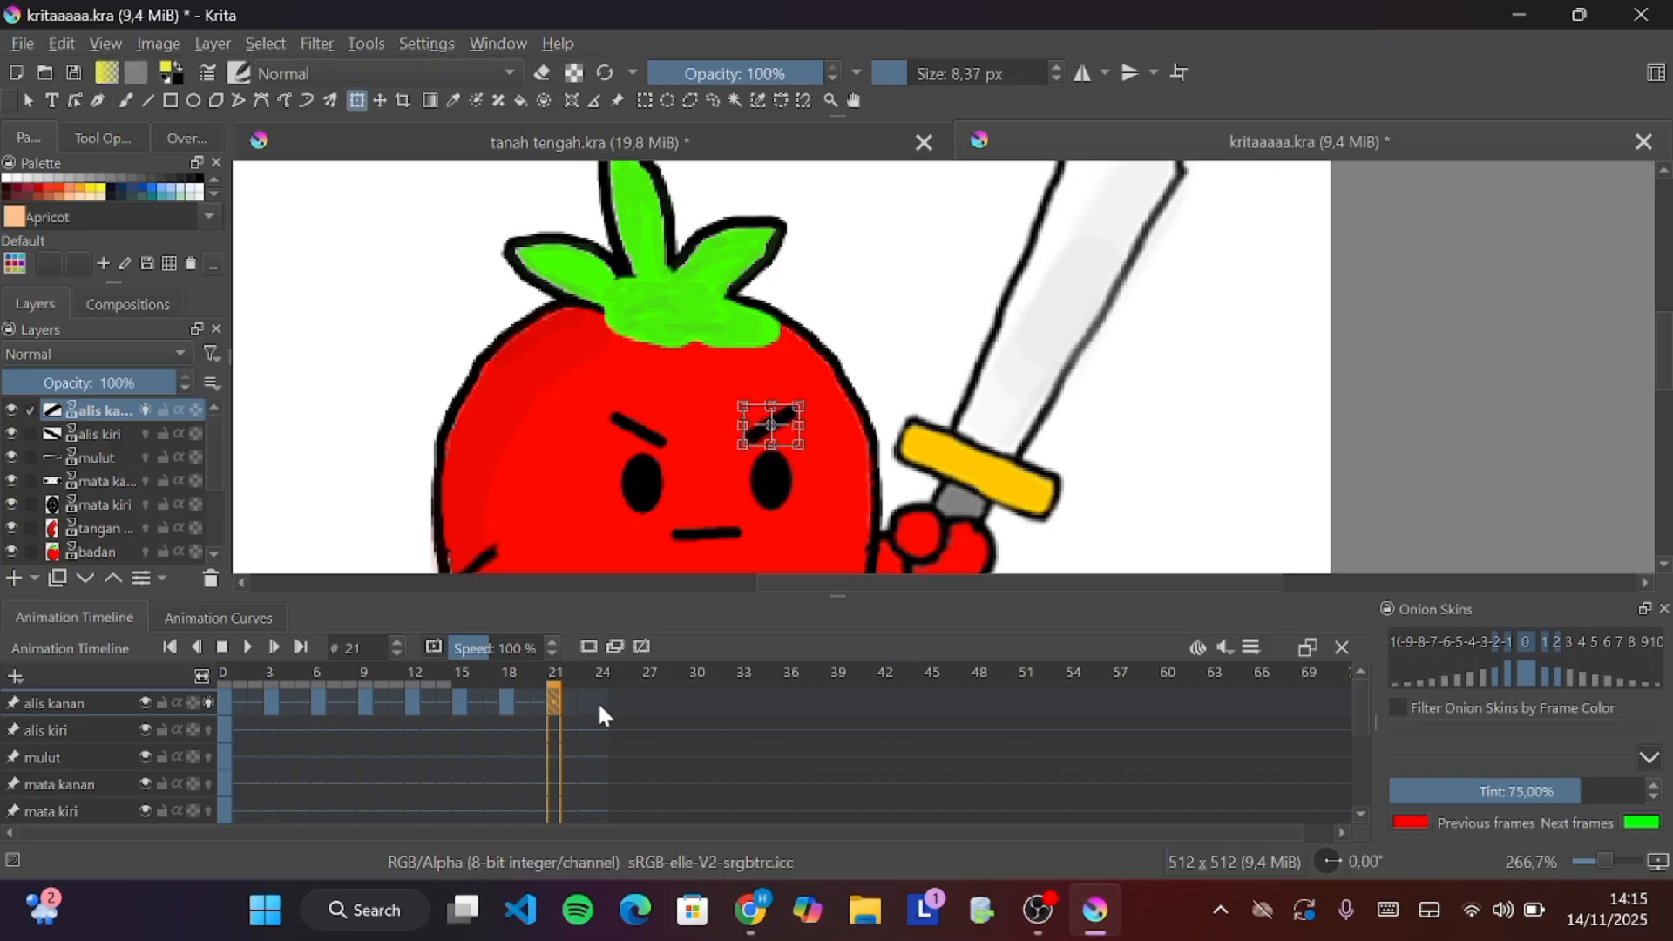
click(600, 702)
click(767, 429)
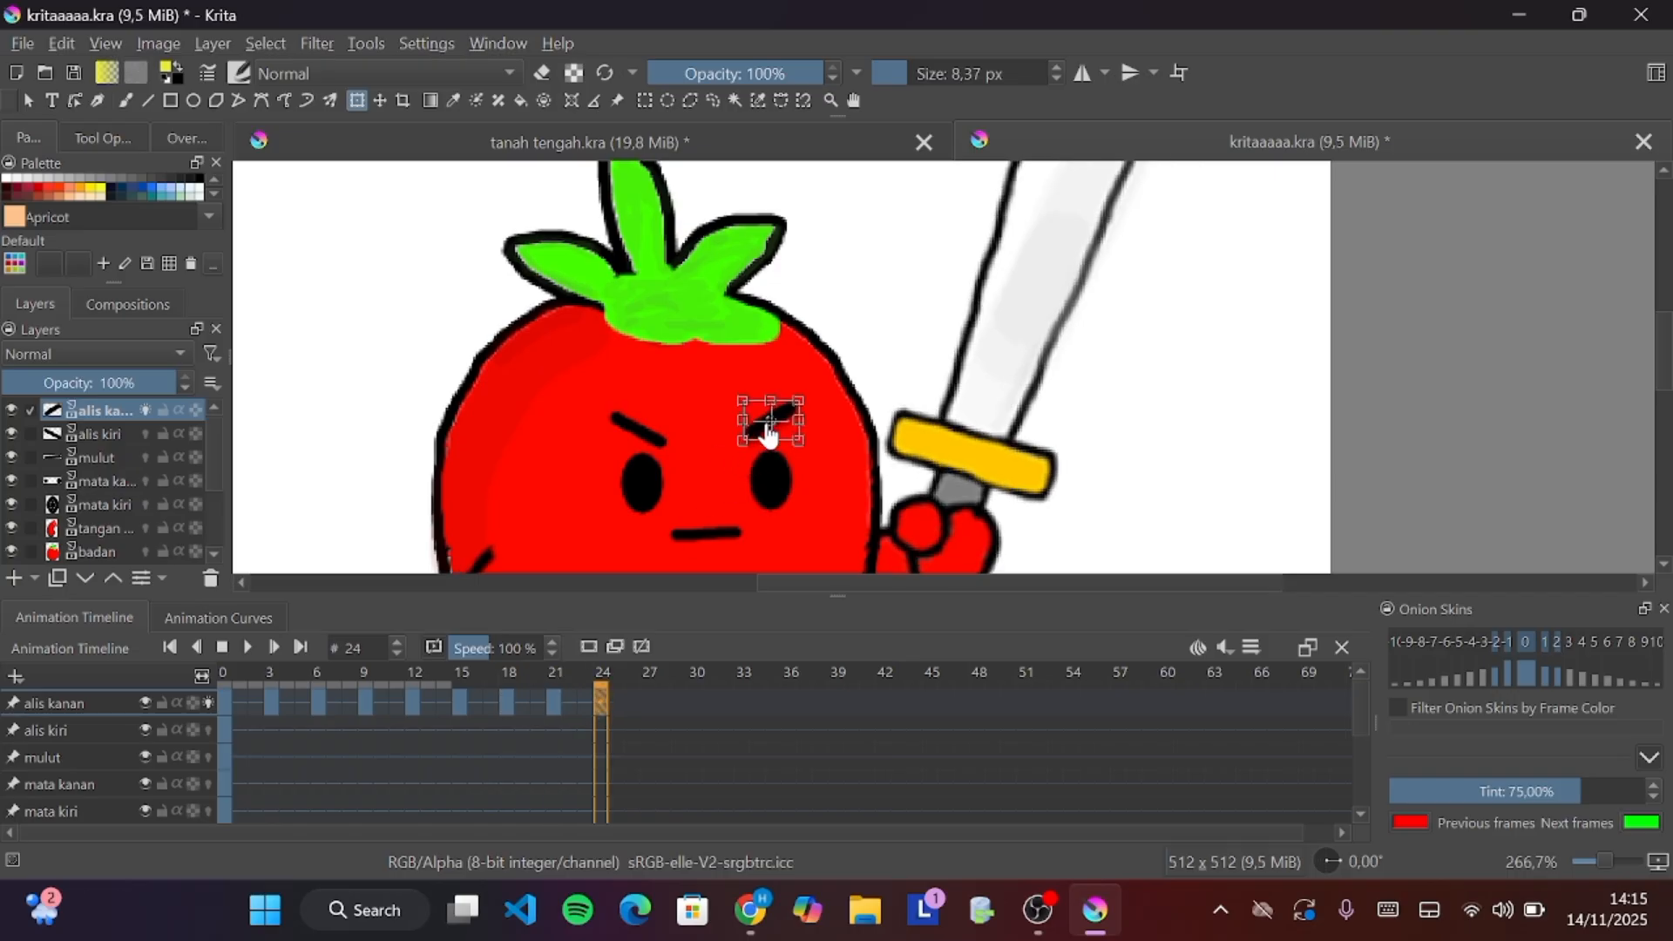
Play back the eyebrow animation, then remove the keyframe at frame 24 on the alis kanan layer
click(244, 645)
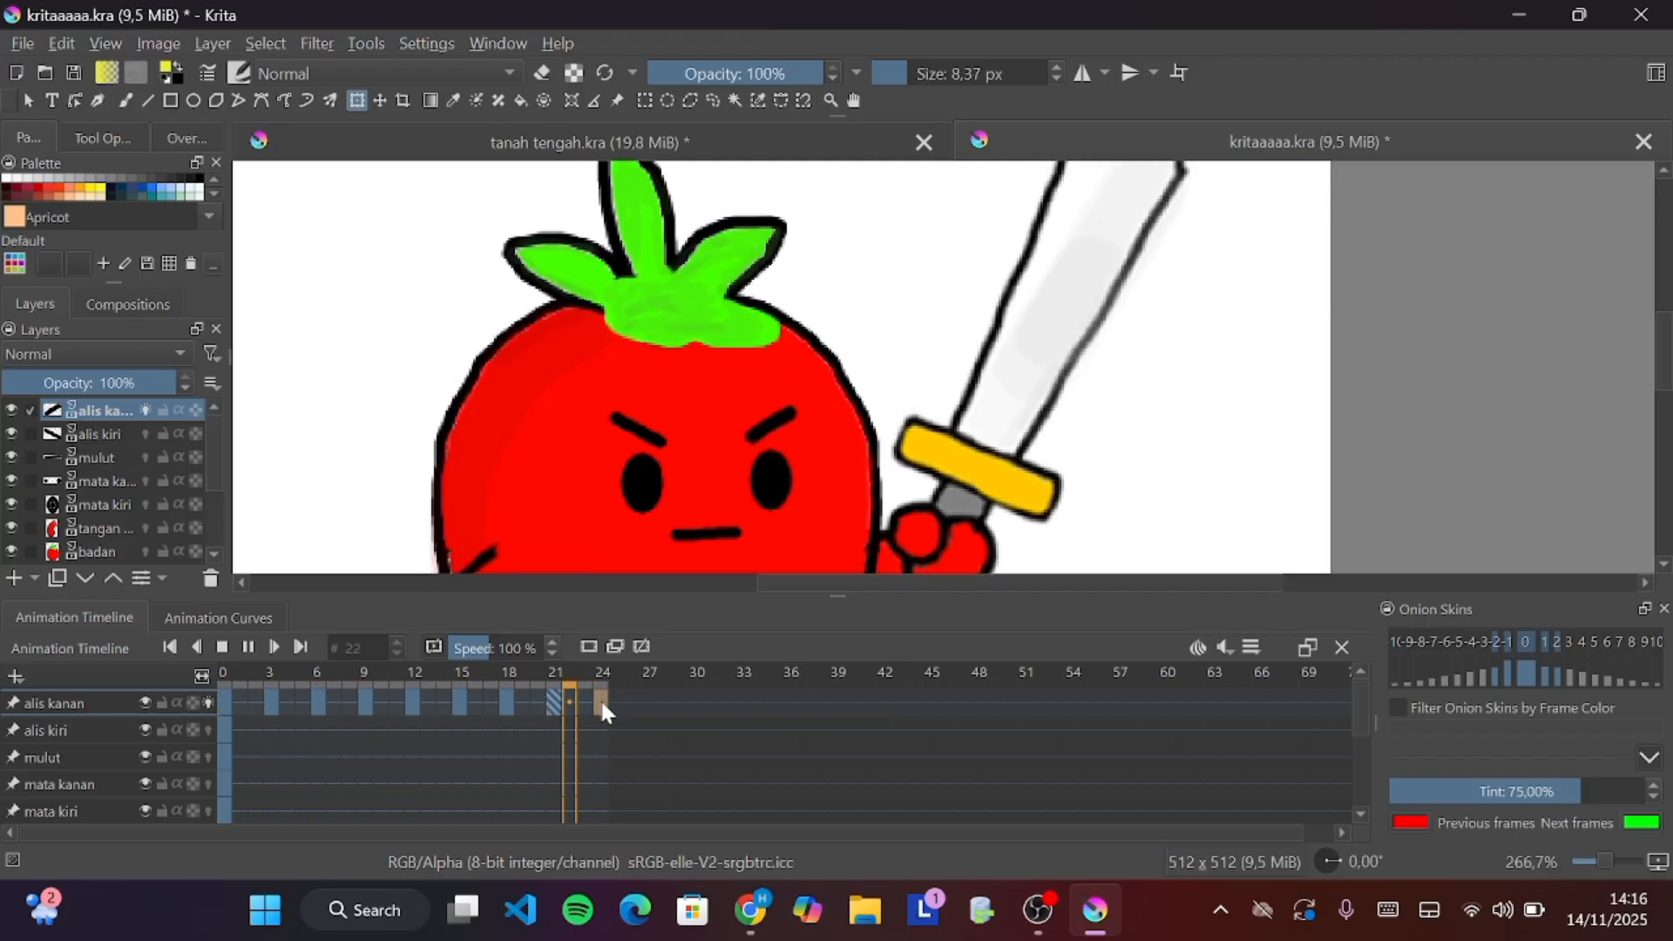
click(248, 647)
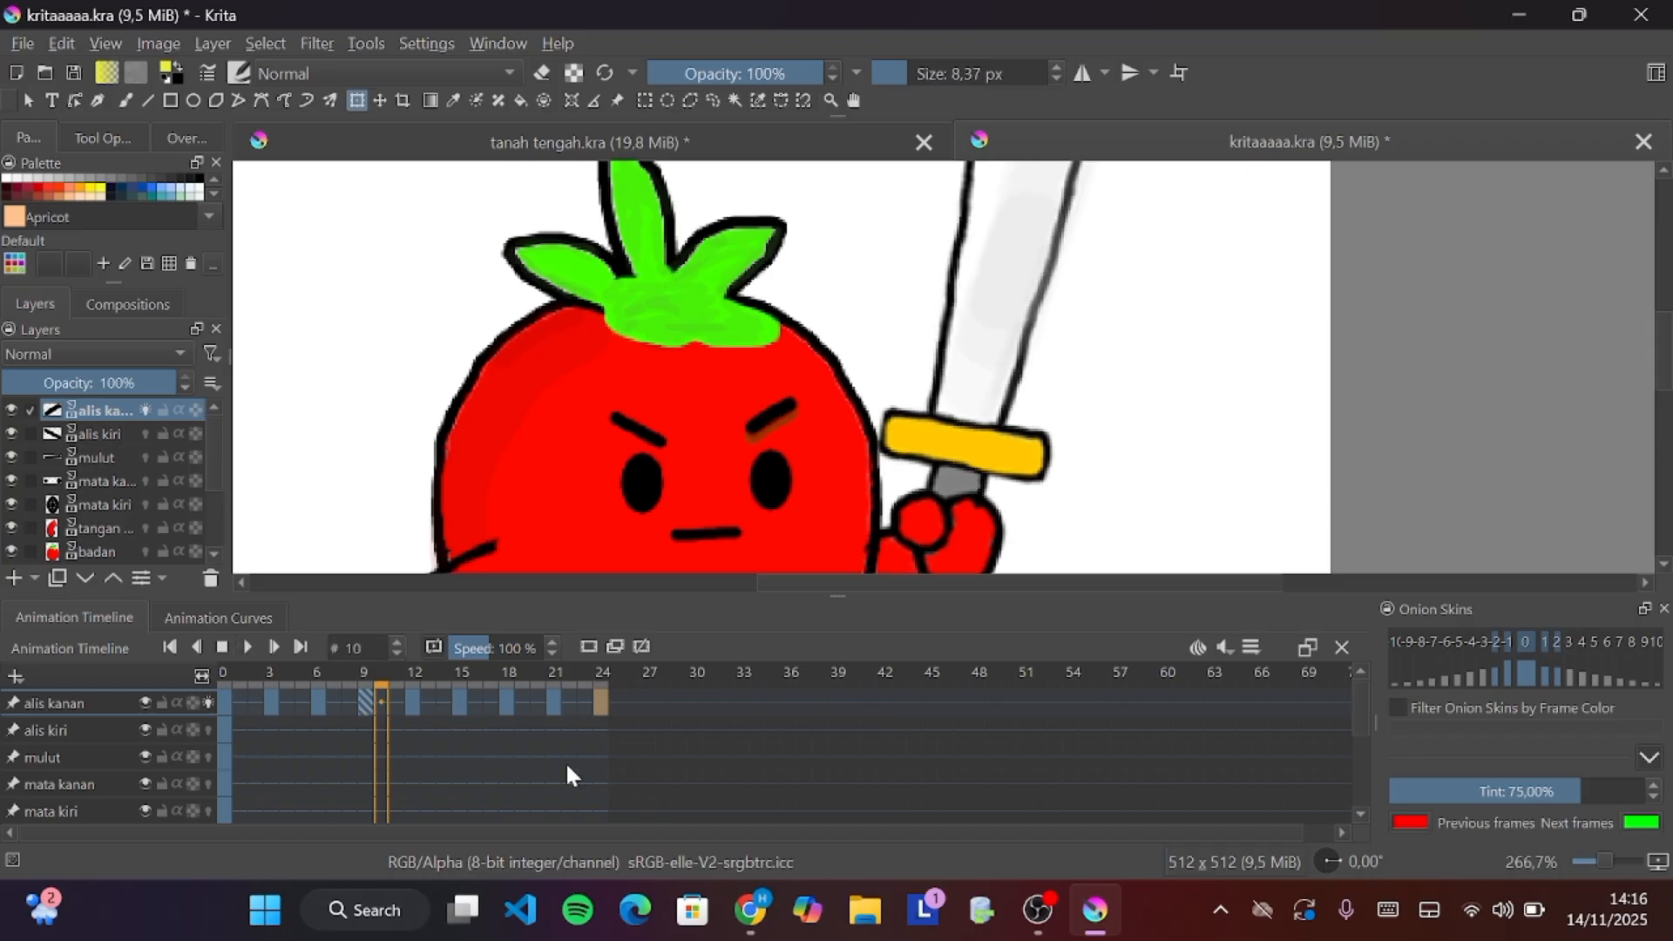
right_click(599, 703)
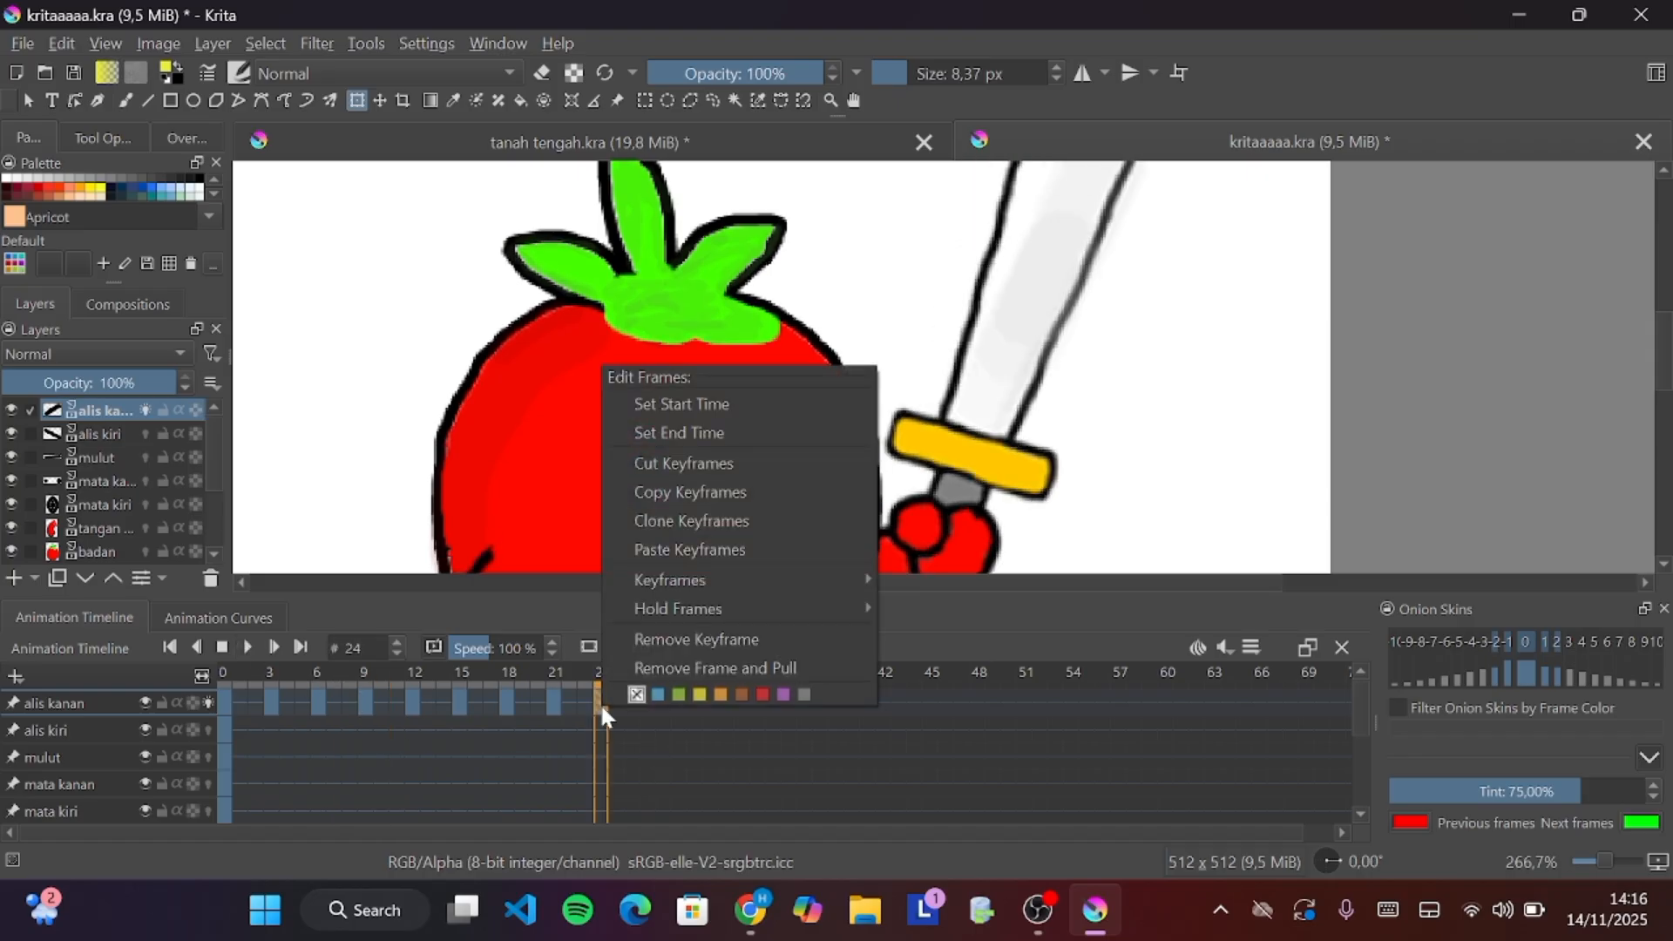
click(765, 641)
click(554, 702)
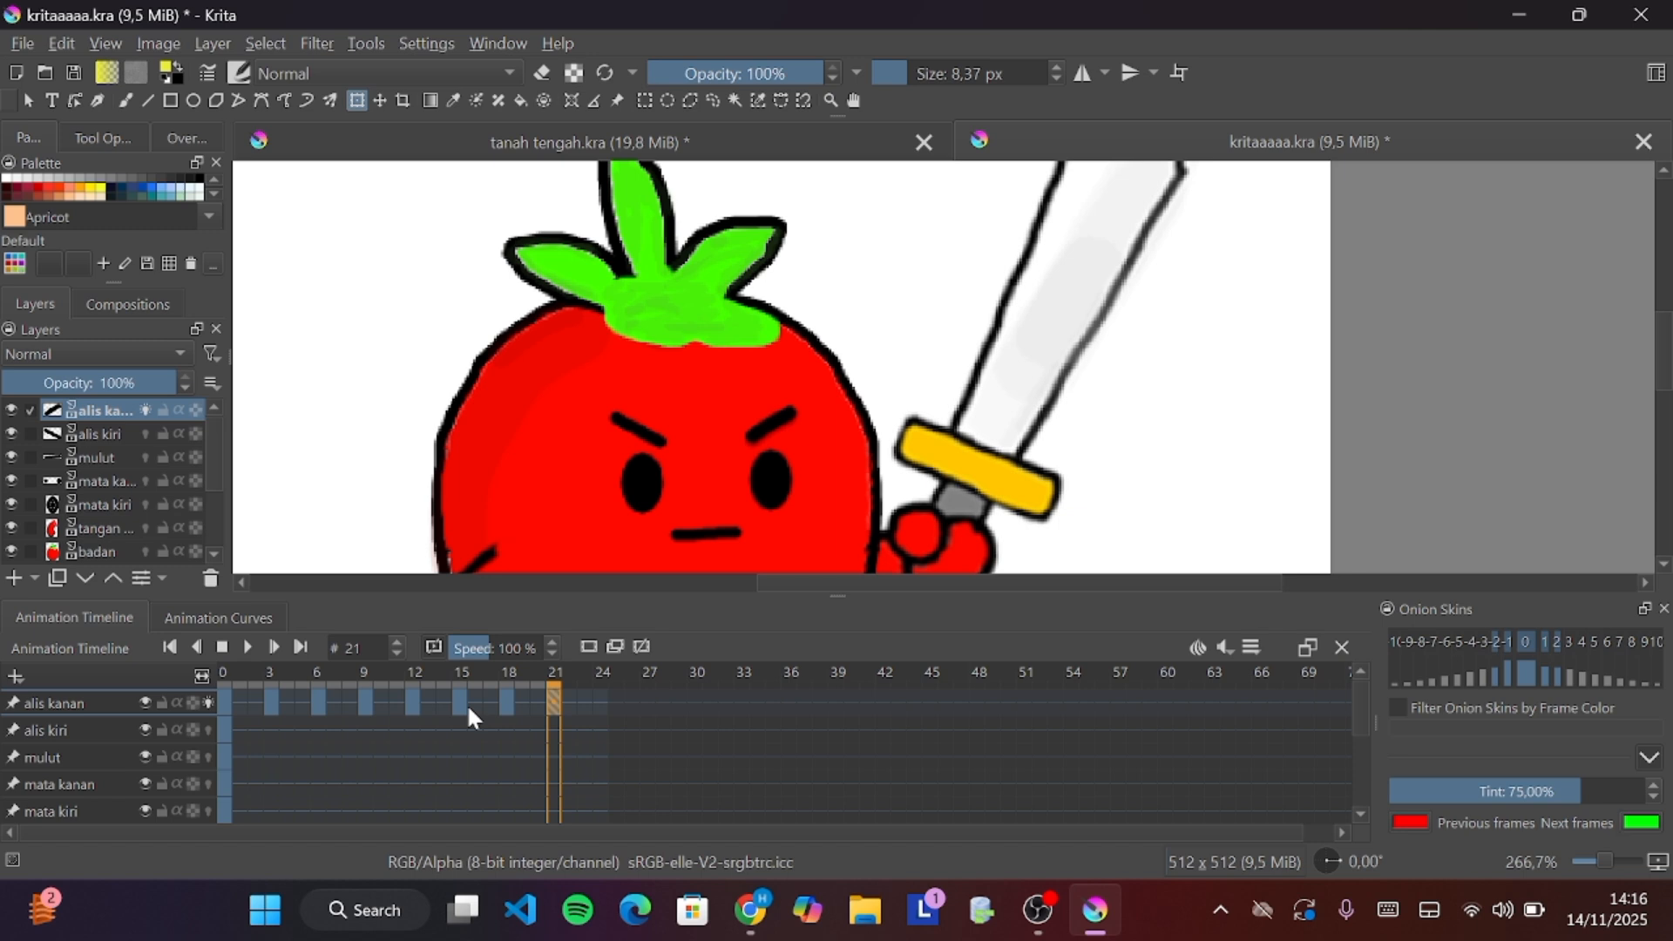
Inspect the right eyebrow at frames 3, 6 and 0, zooming in closely on it
shift+click(270, 703)
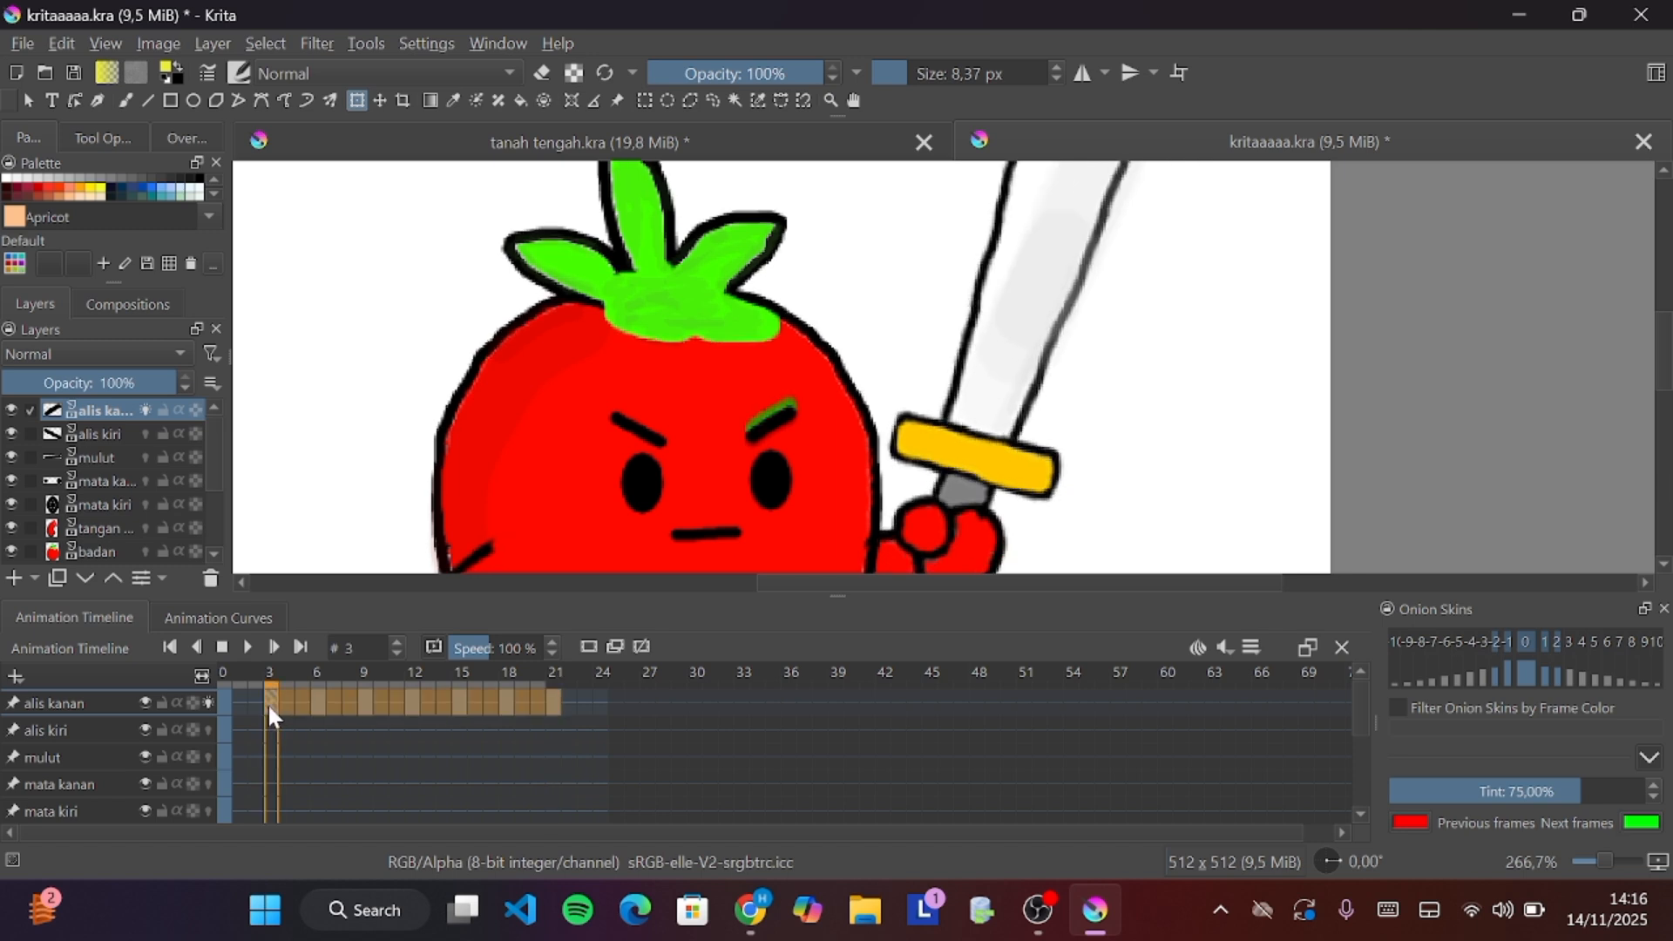
click(321, 708)
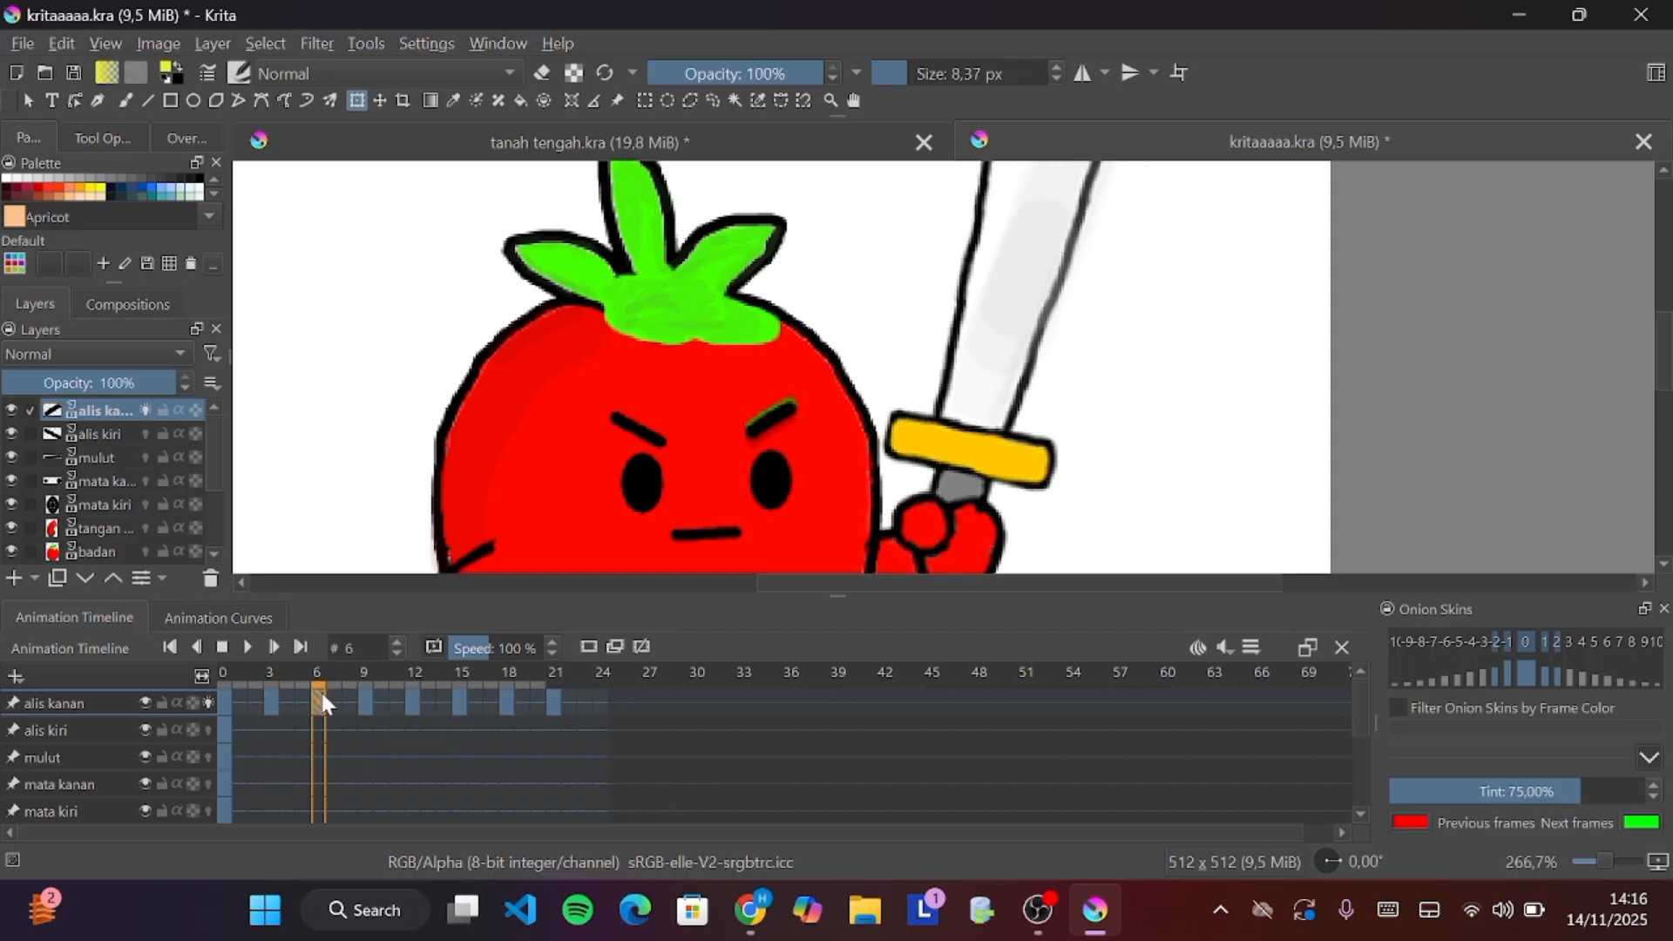
drag(315, 677, 216, 702)
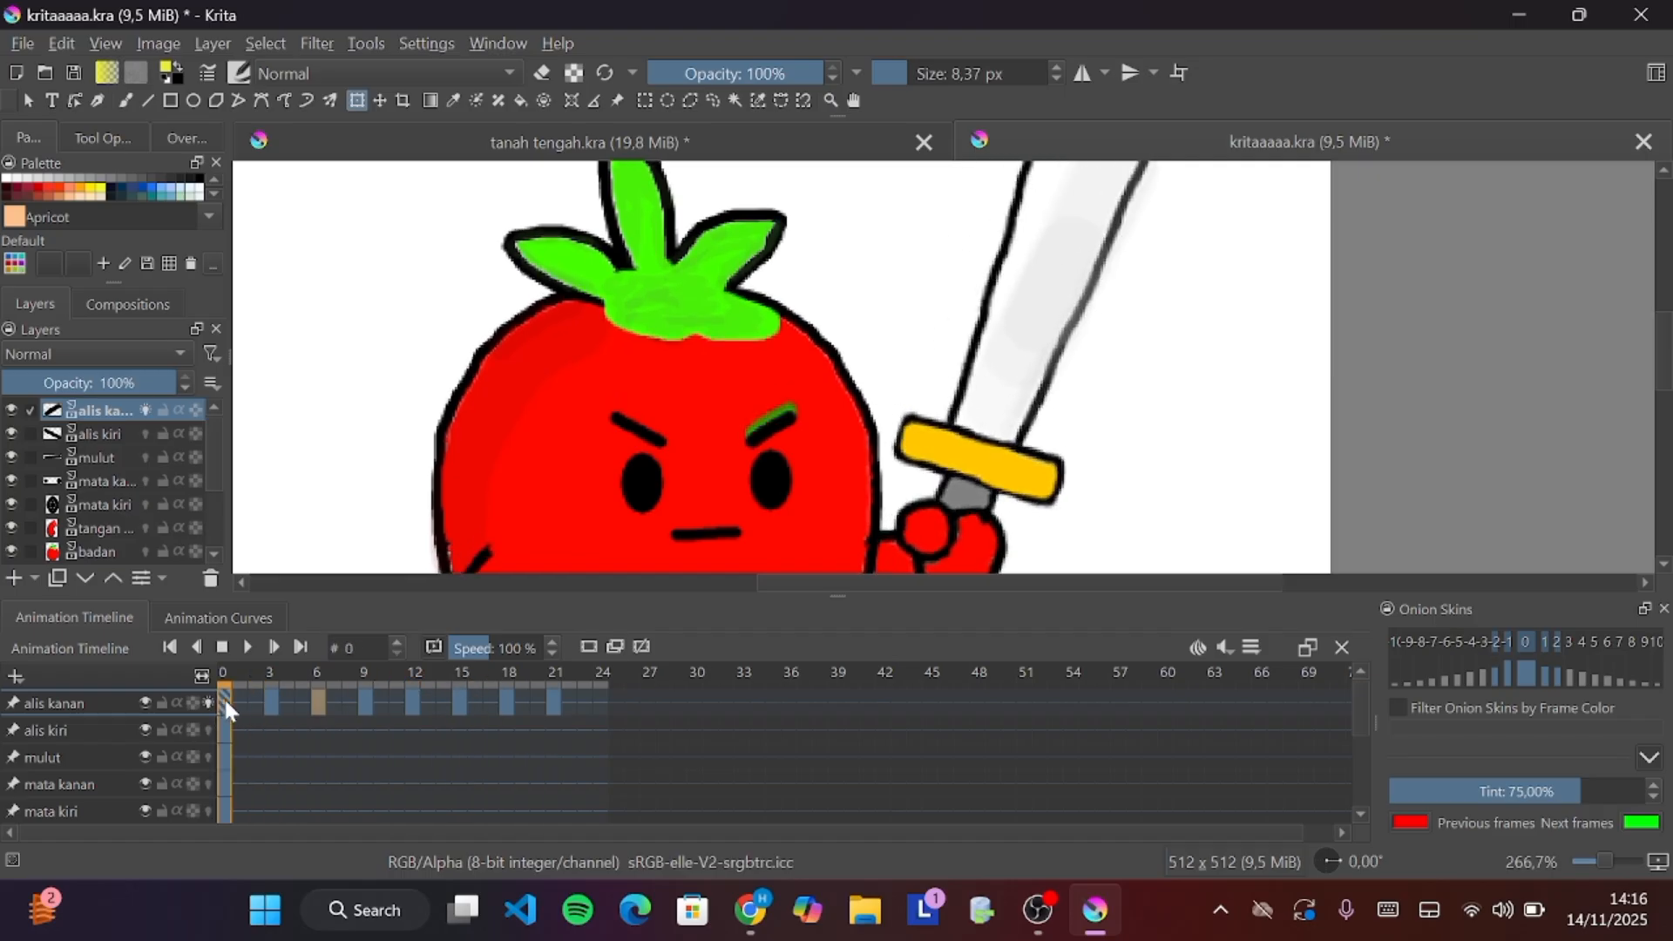
scroll(766, 448, down, 1)
scroll(767, 449, up, 3)
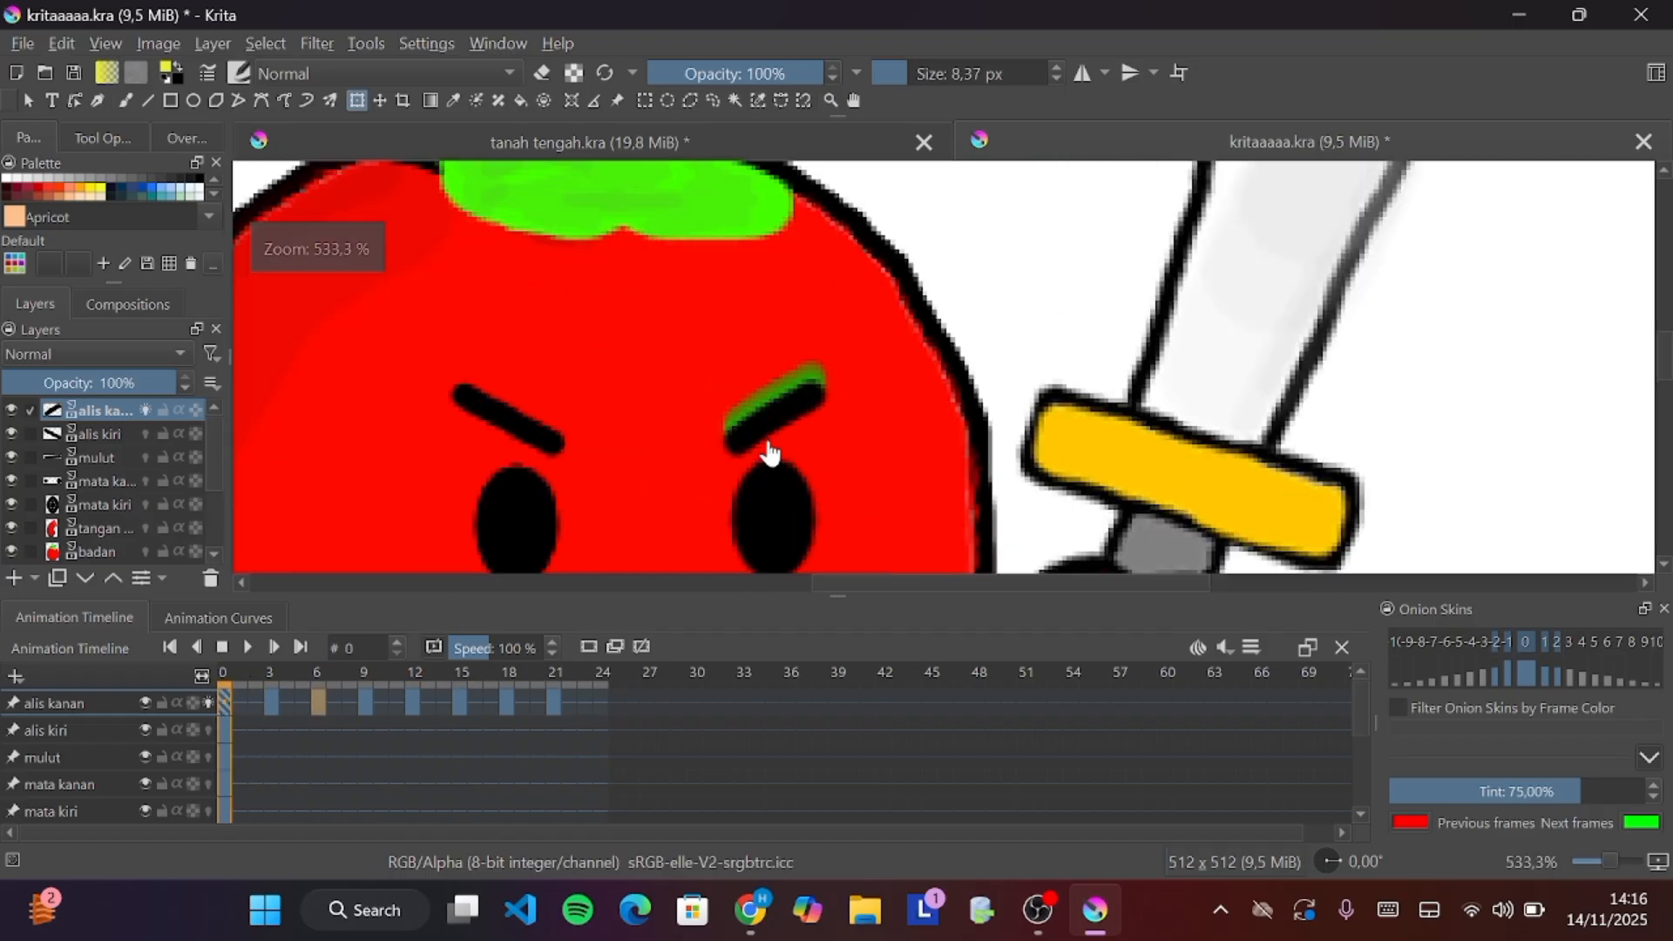
scroll(767, 449, up, 2)
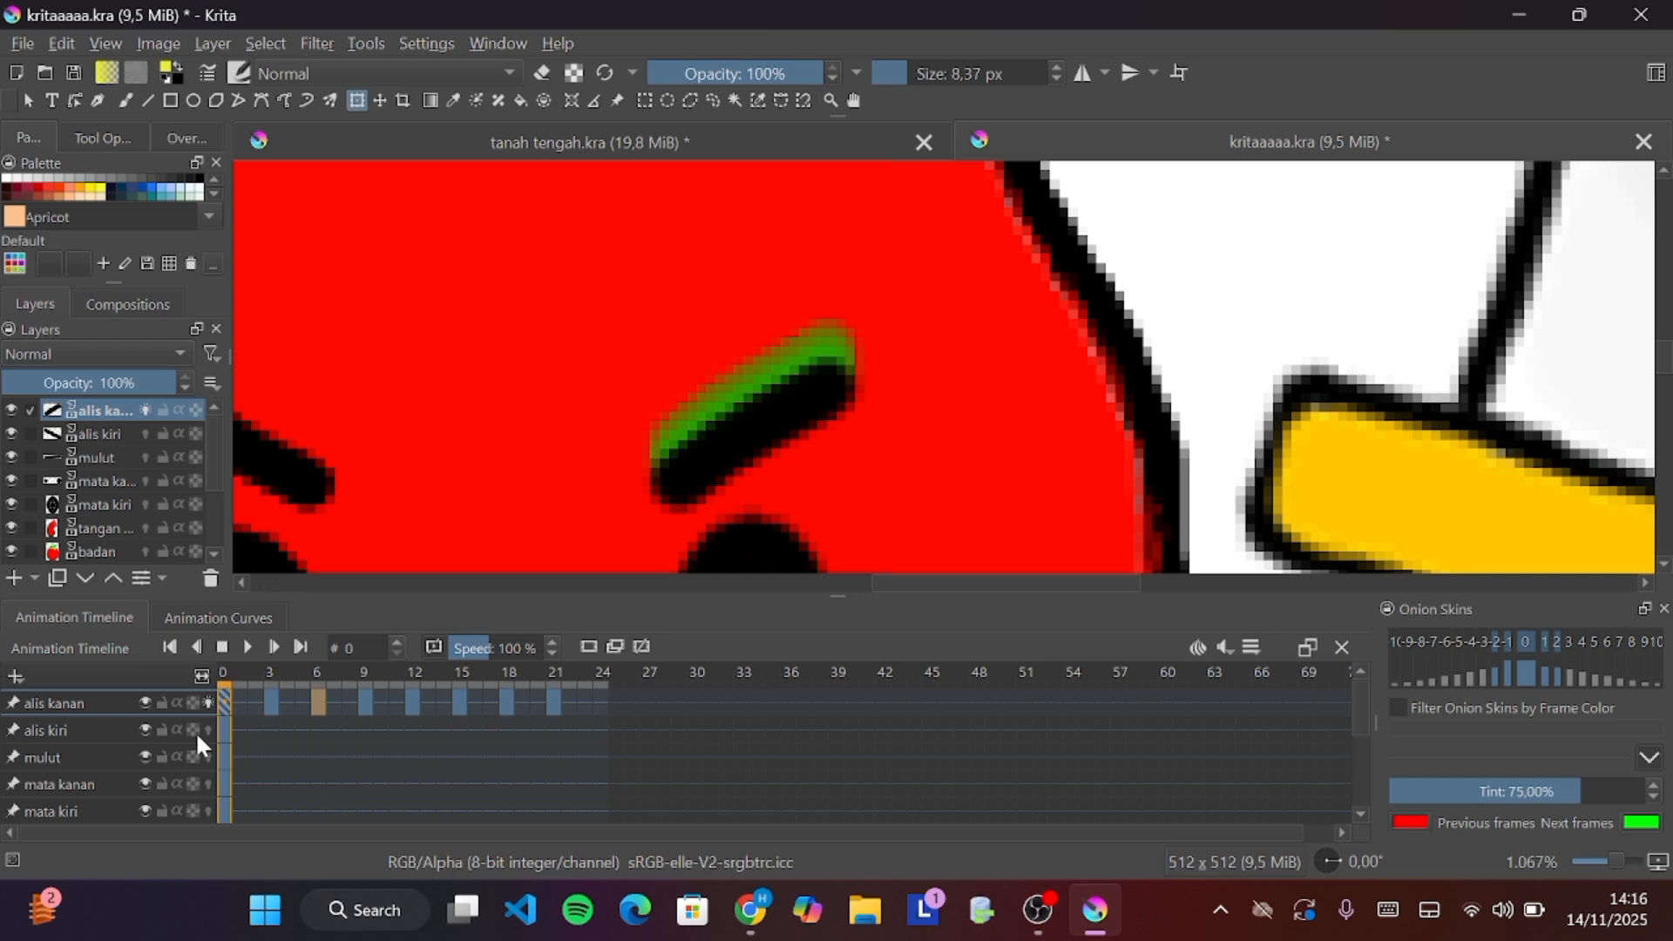
click(714, 464)
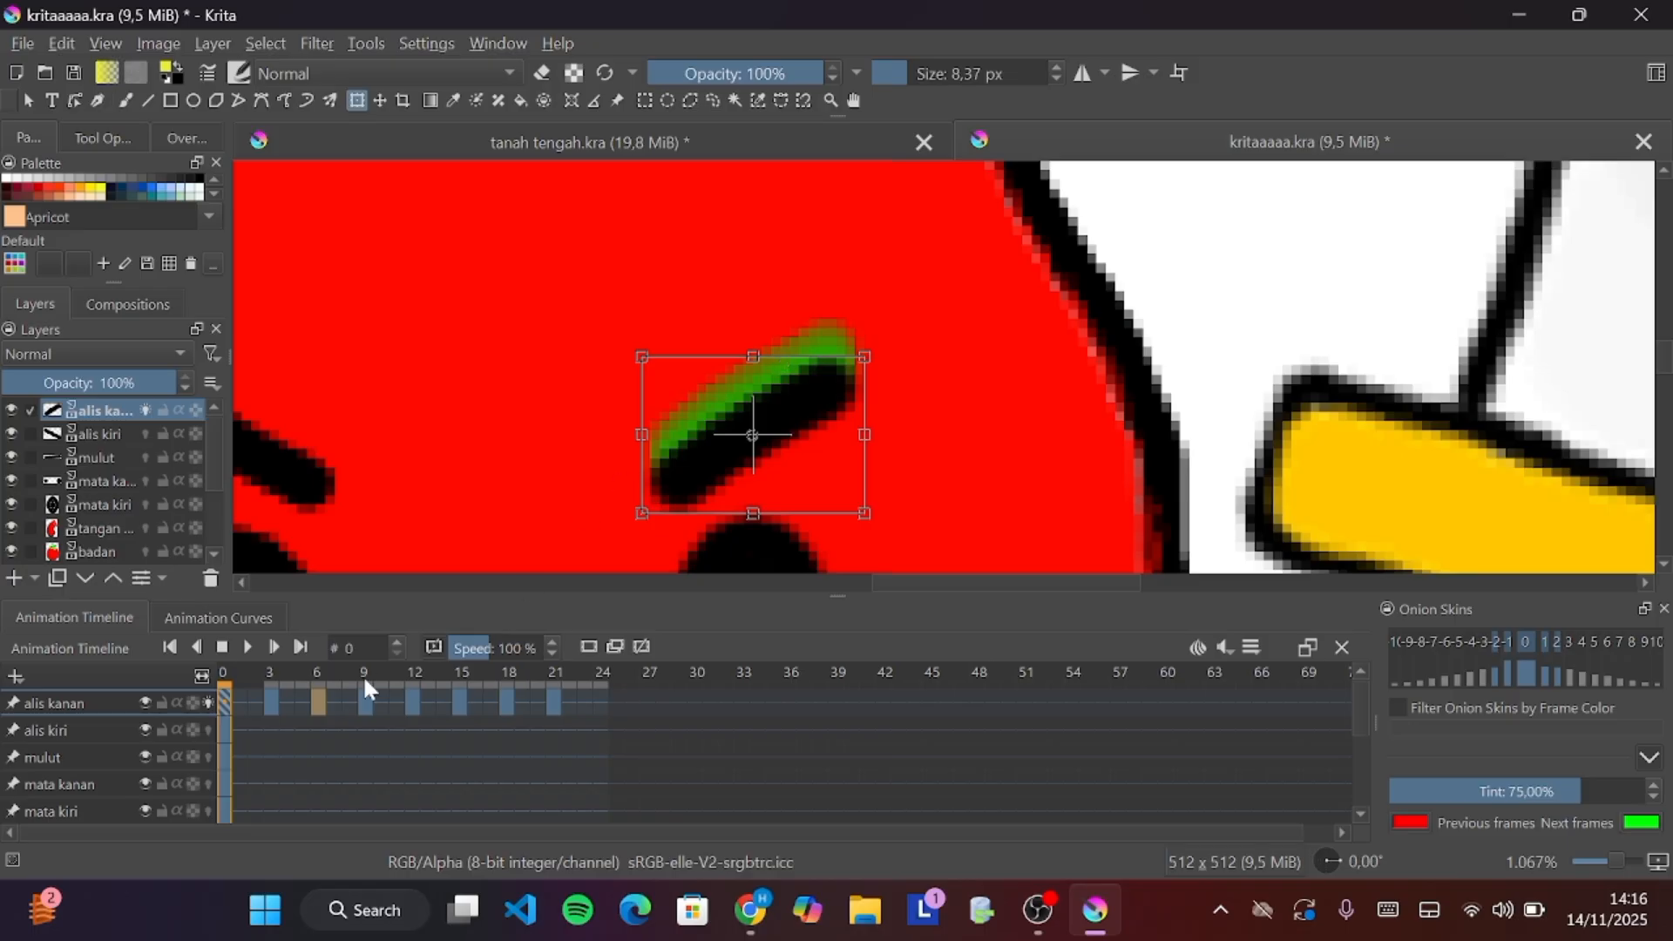
Turn off onion skins on the alis kanan layer
click(209, 703)
click(209, 703)
click(209, 702)
click(209, 702)
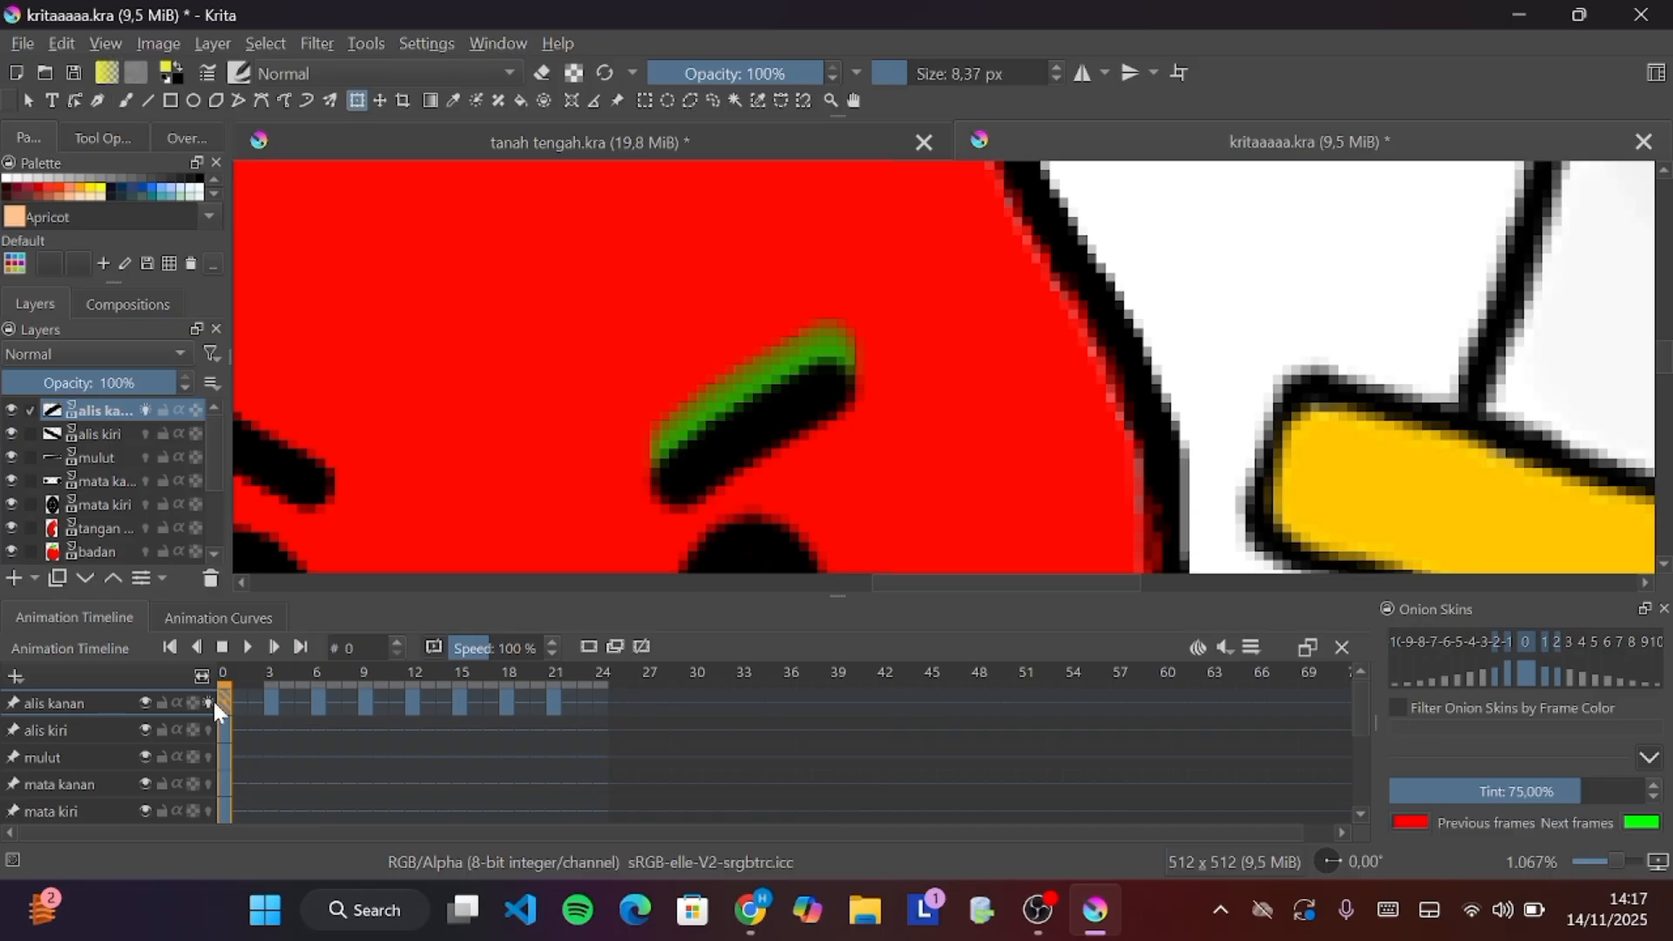
Select the alis kanan keyframes from frame 6 to 21 and remove them
click(555, 702)
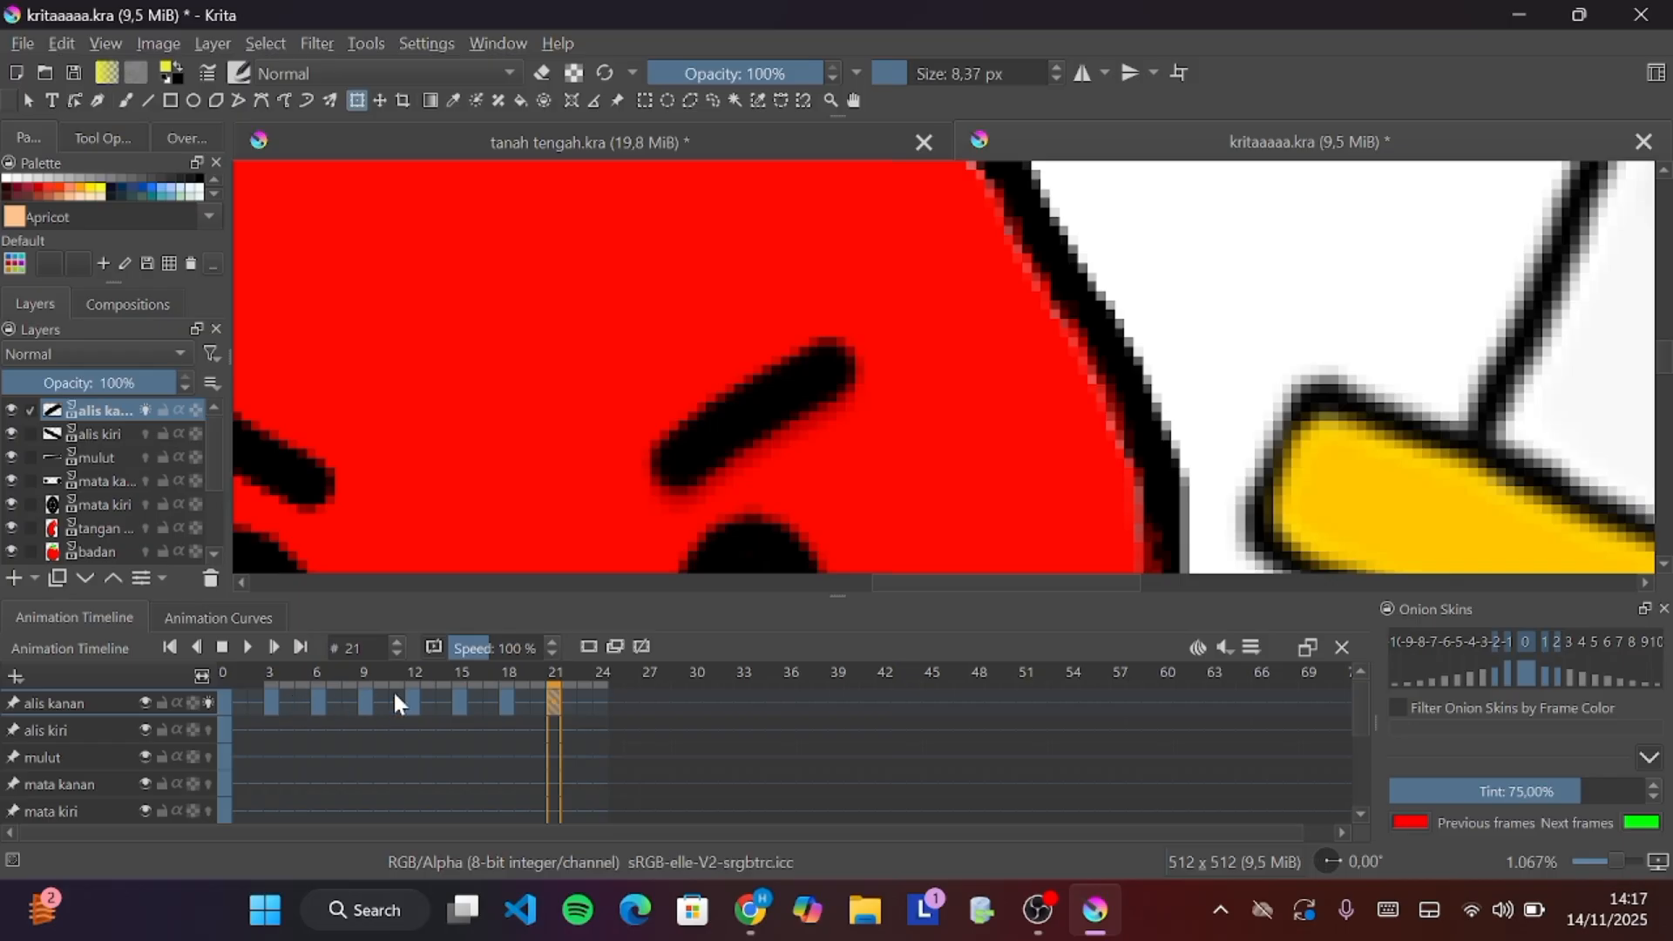
shift+click(317, 702)
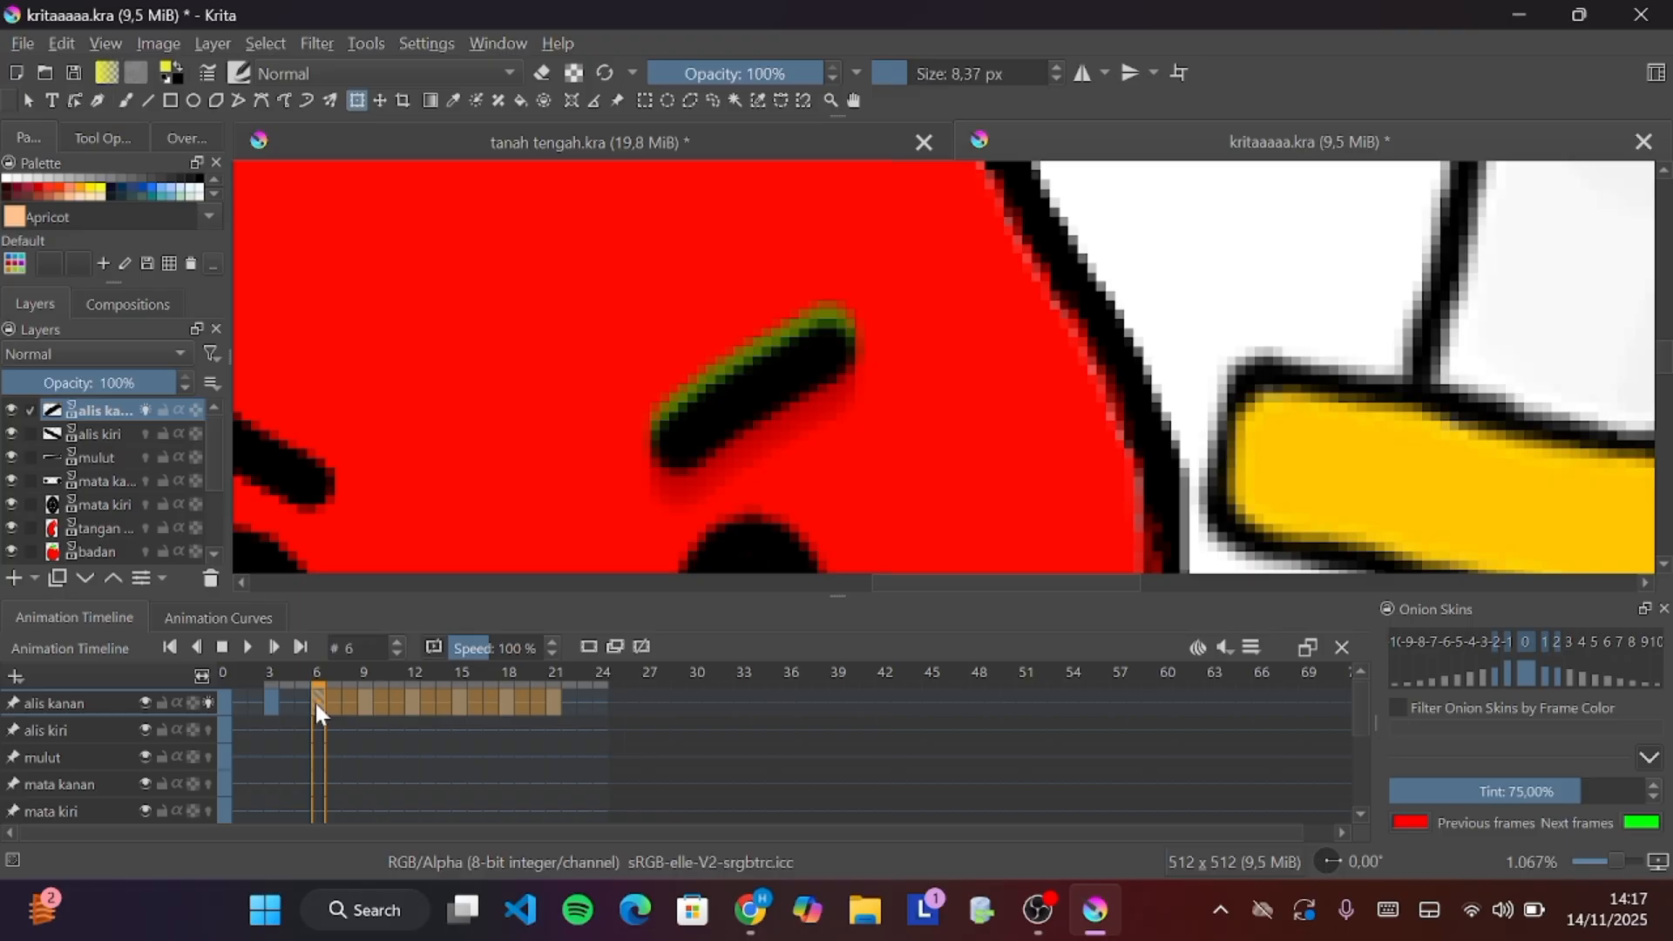
key(shift)
key(shift)
key(shift)
key(shift)
key(shift)
click(740, 103)
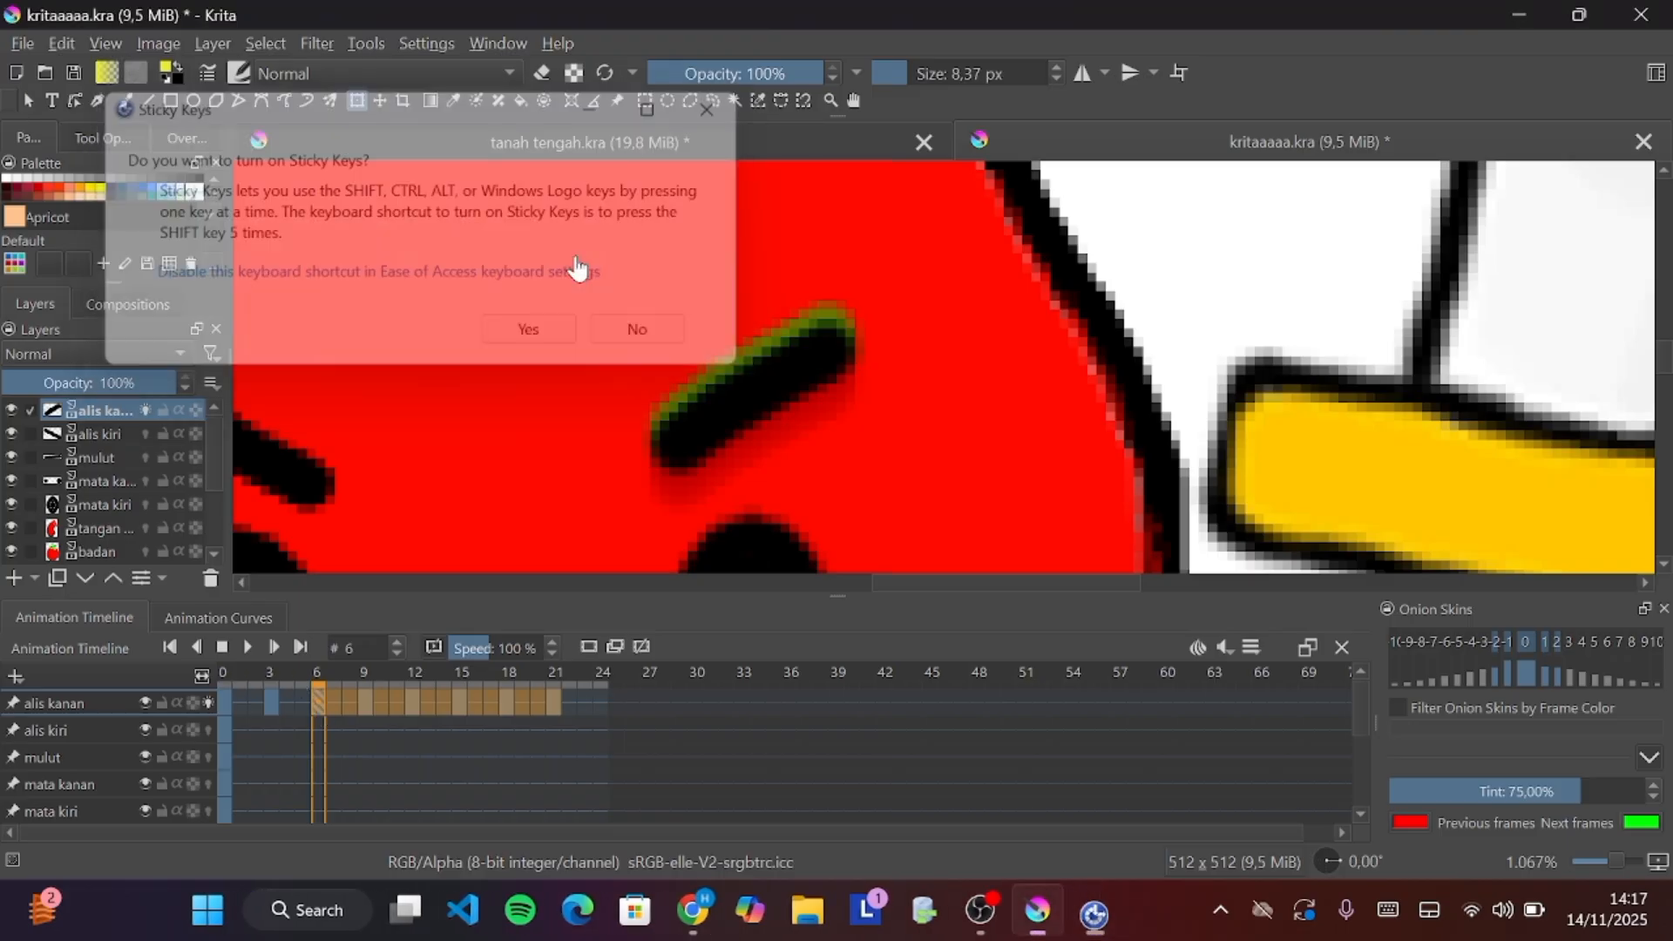
right_click(329, 702)
click(443, 604)
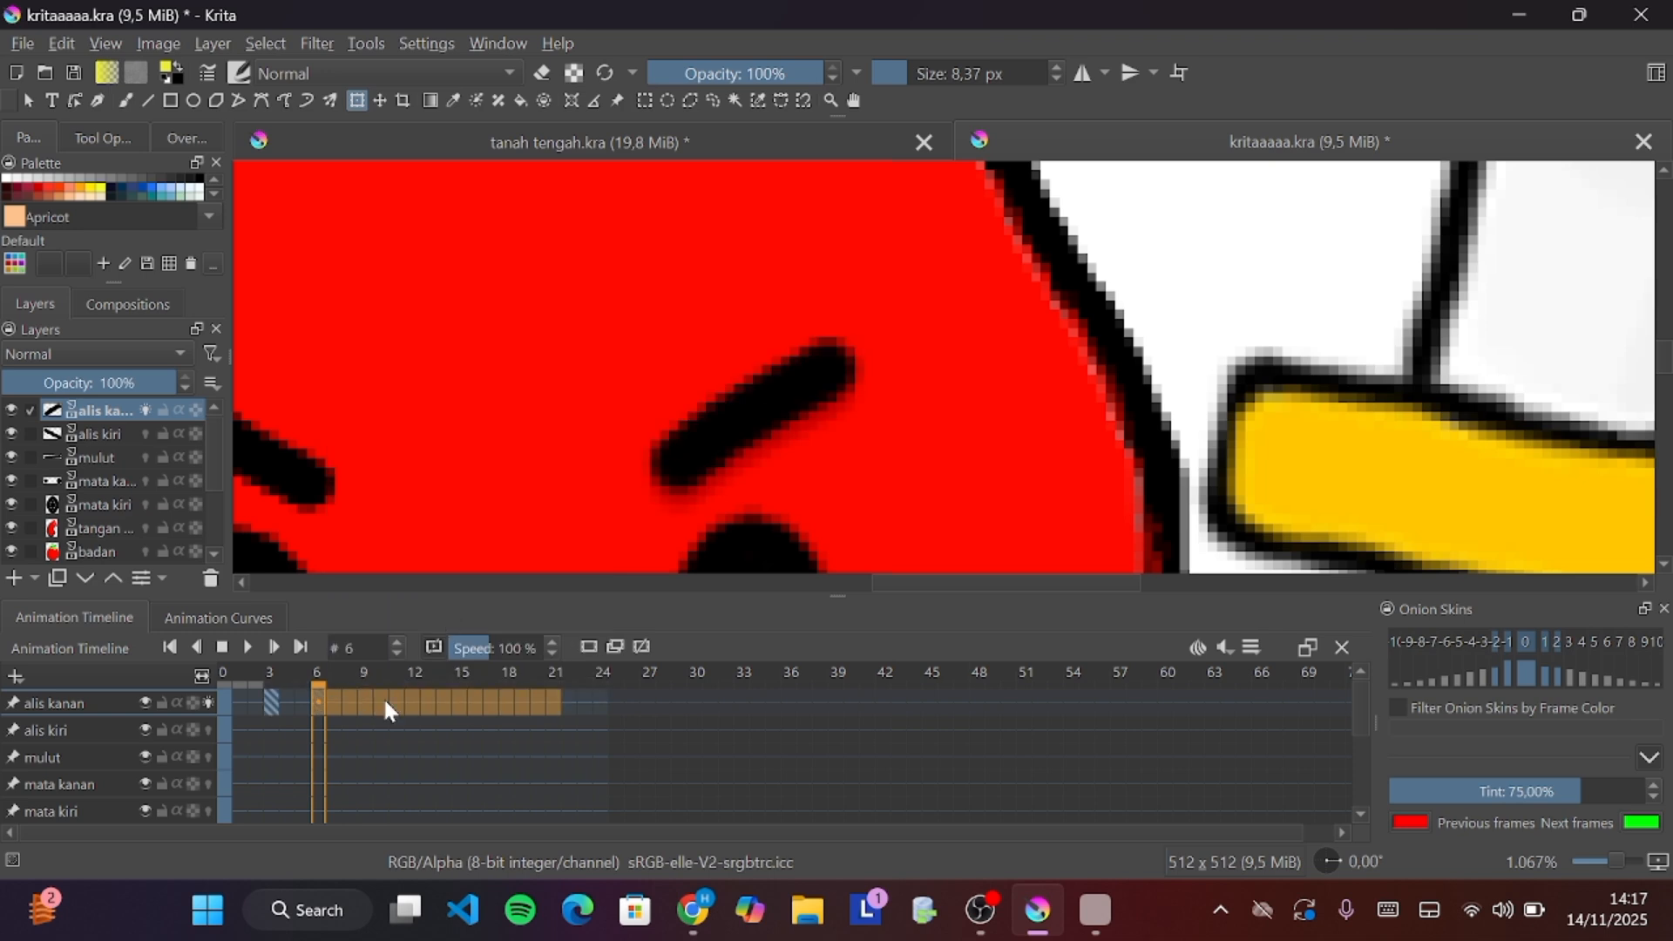
click(347, 782)
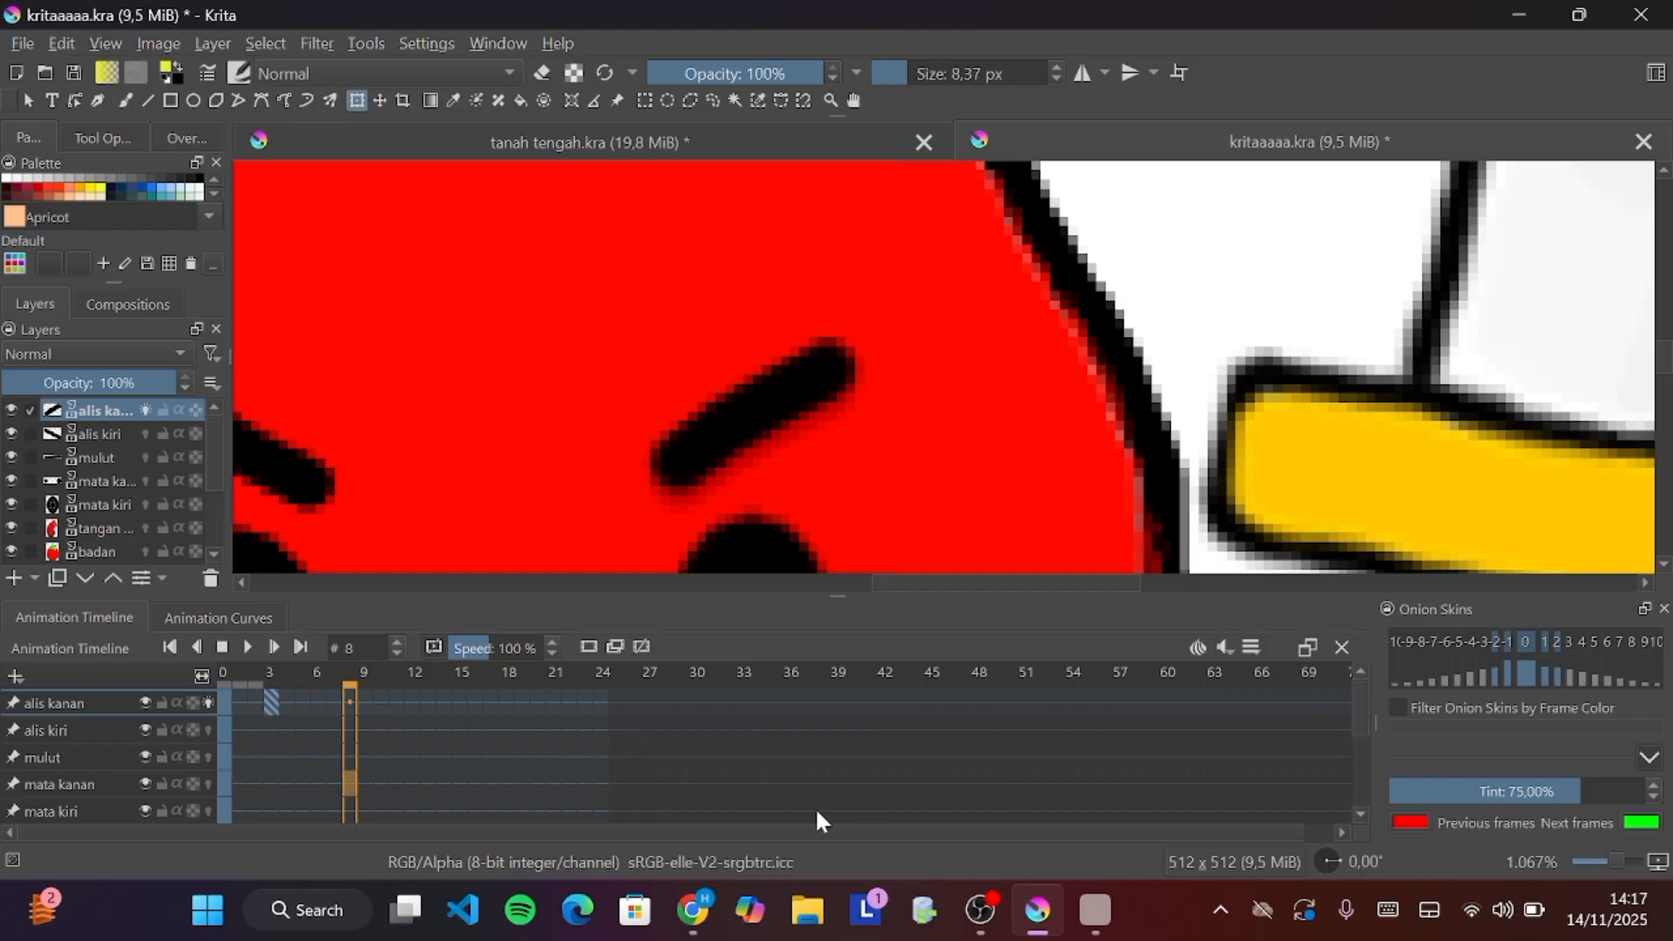
Remove the keyframe at frame 3 on the alis kanan layer
click(268, 708)
right_click(268, 707)
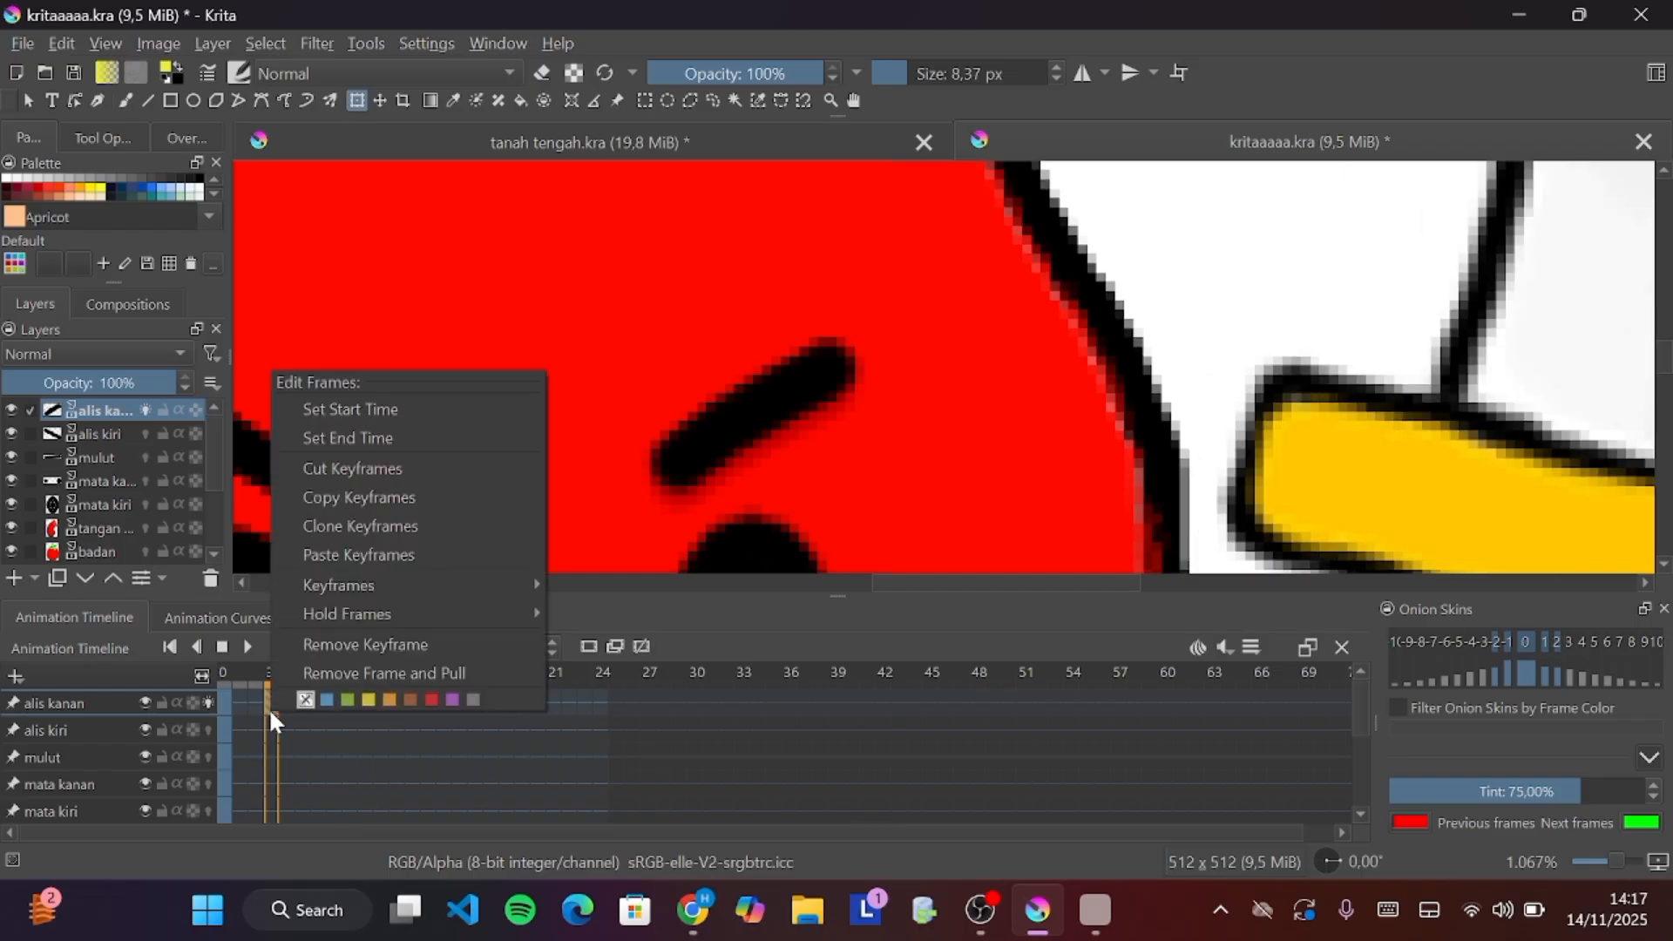
click(377, 646)
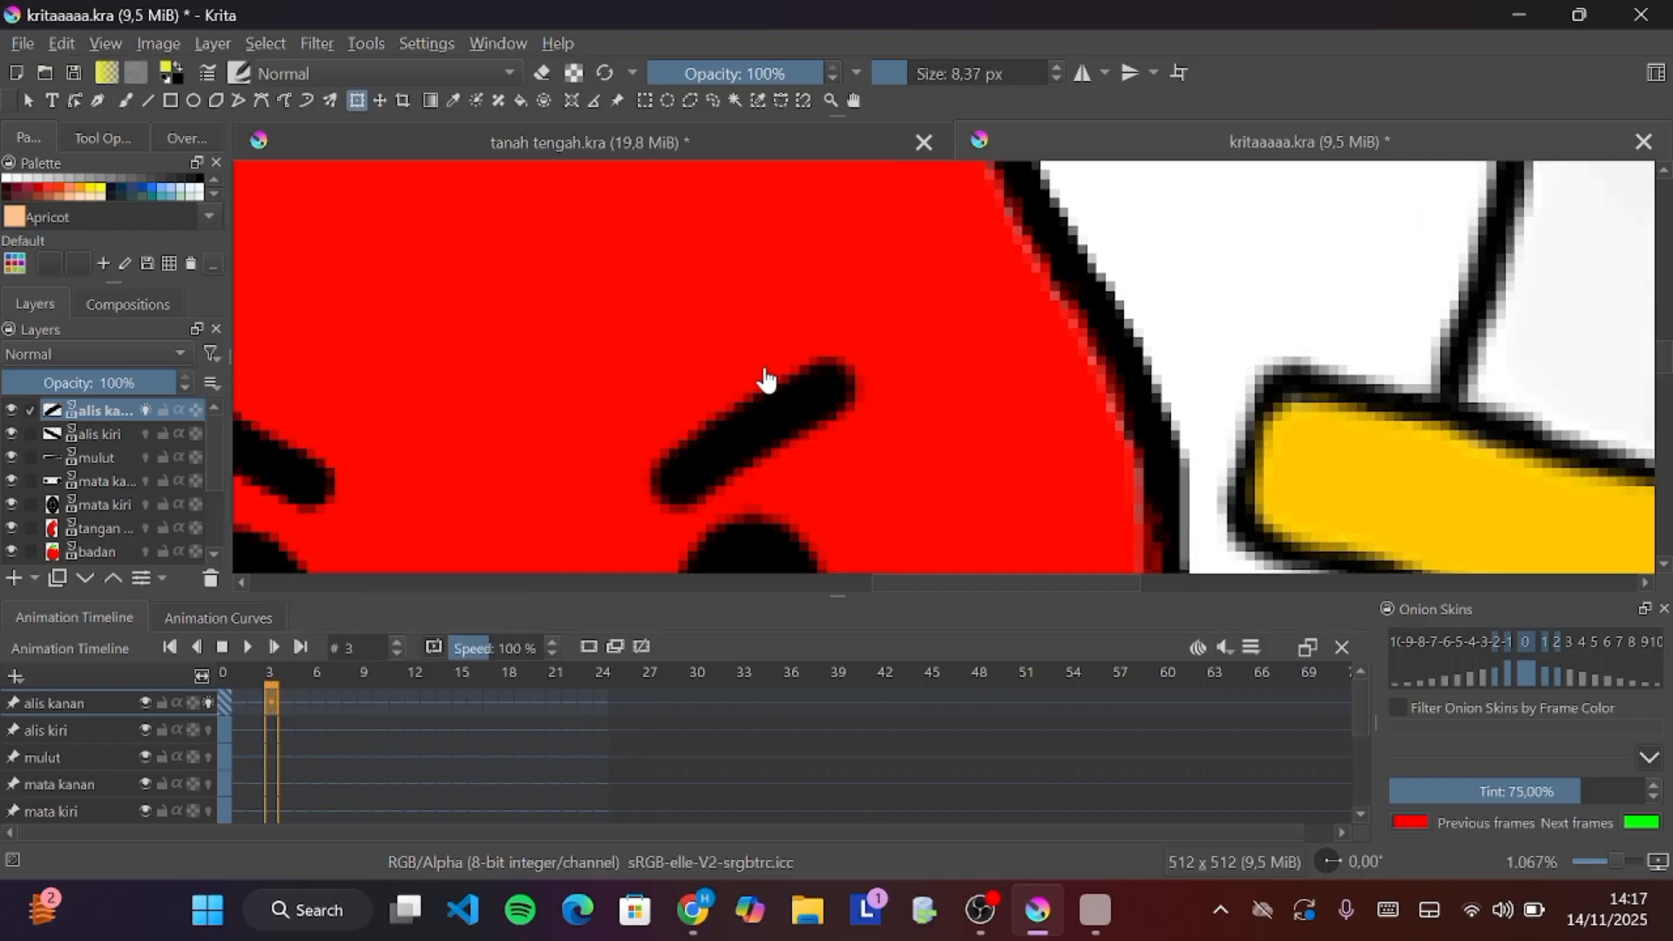
Try moving the tangan kanan layer above the tangan kiri and badan layers and play the animation
scroll(764, 377, down, 8)
scroll(767, 376, down, 2)
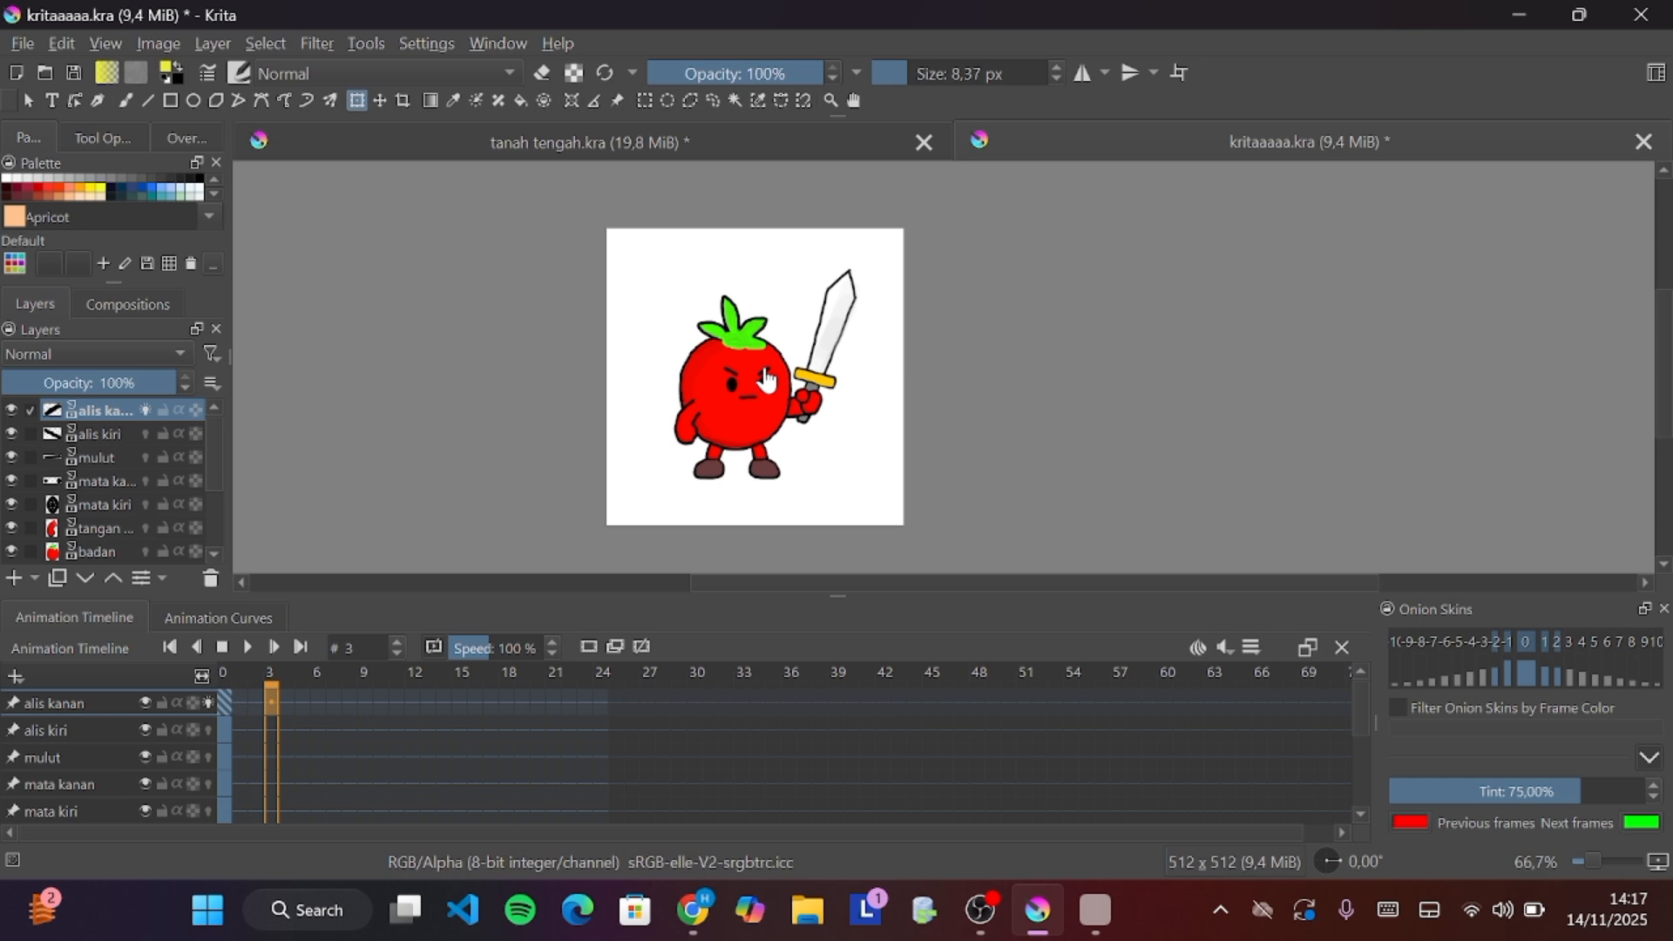
click(766, 374)
scroll(101, 734, down, 3)
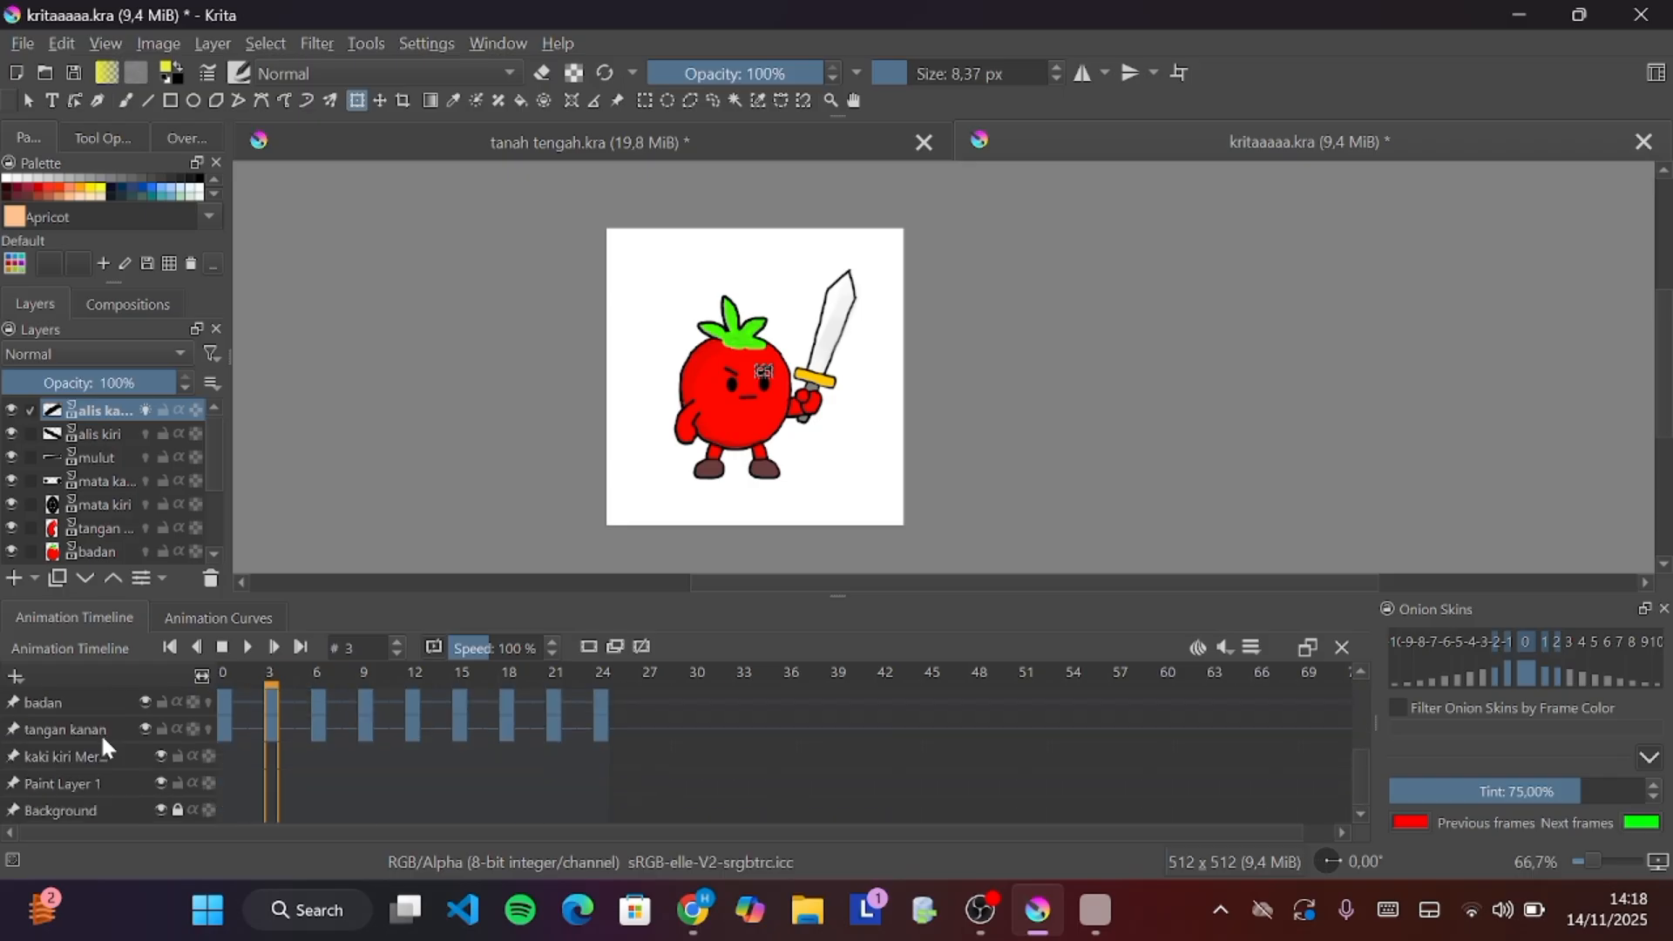
scroll(101, 734, up, 3)
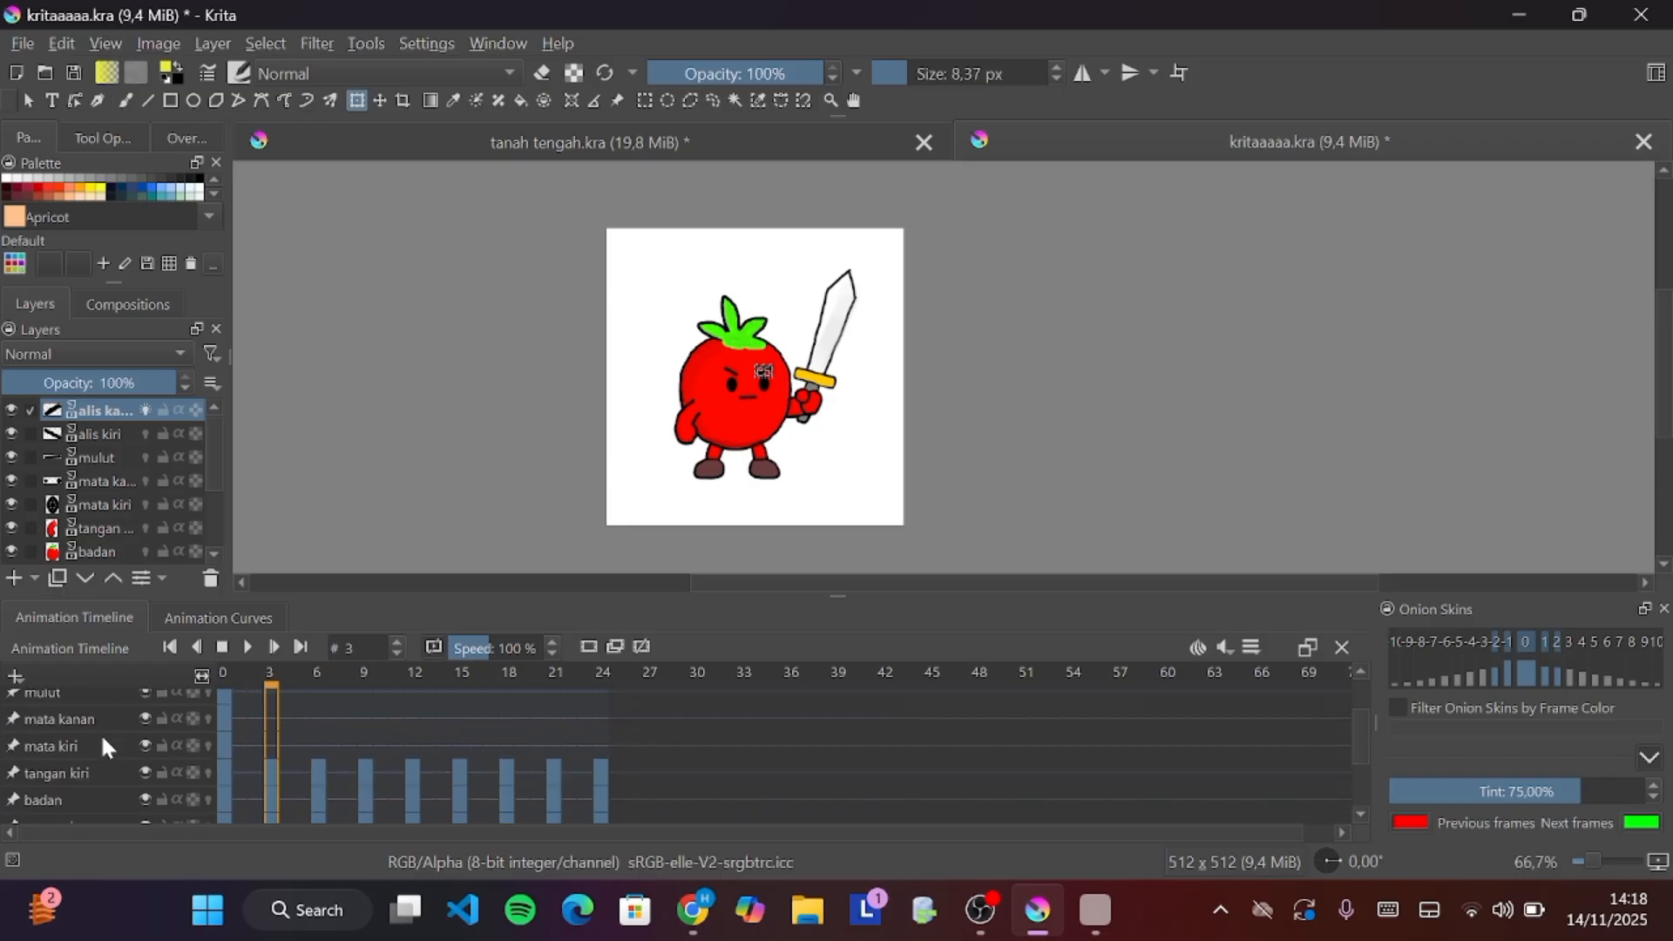
scroll(101, 733, down, 3)
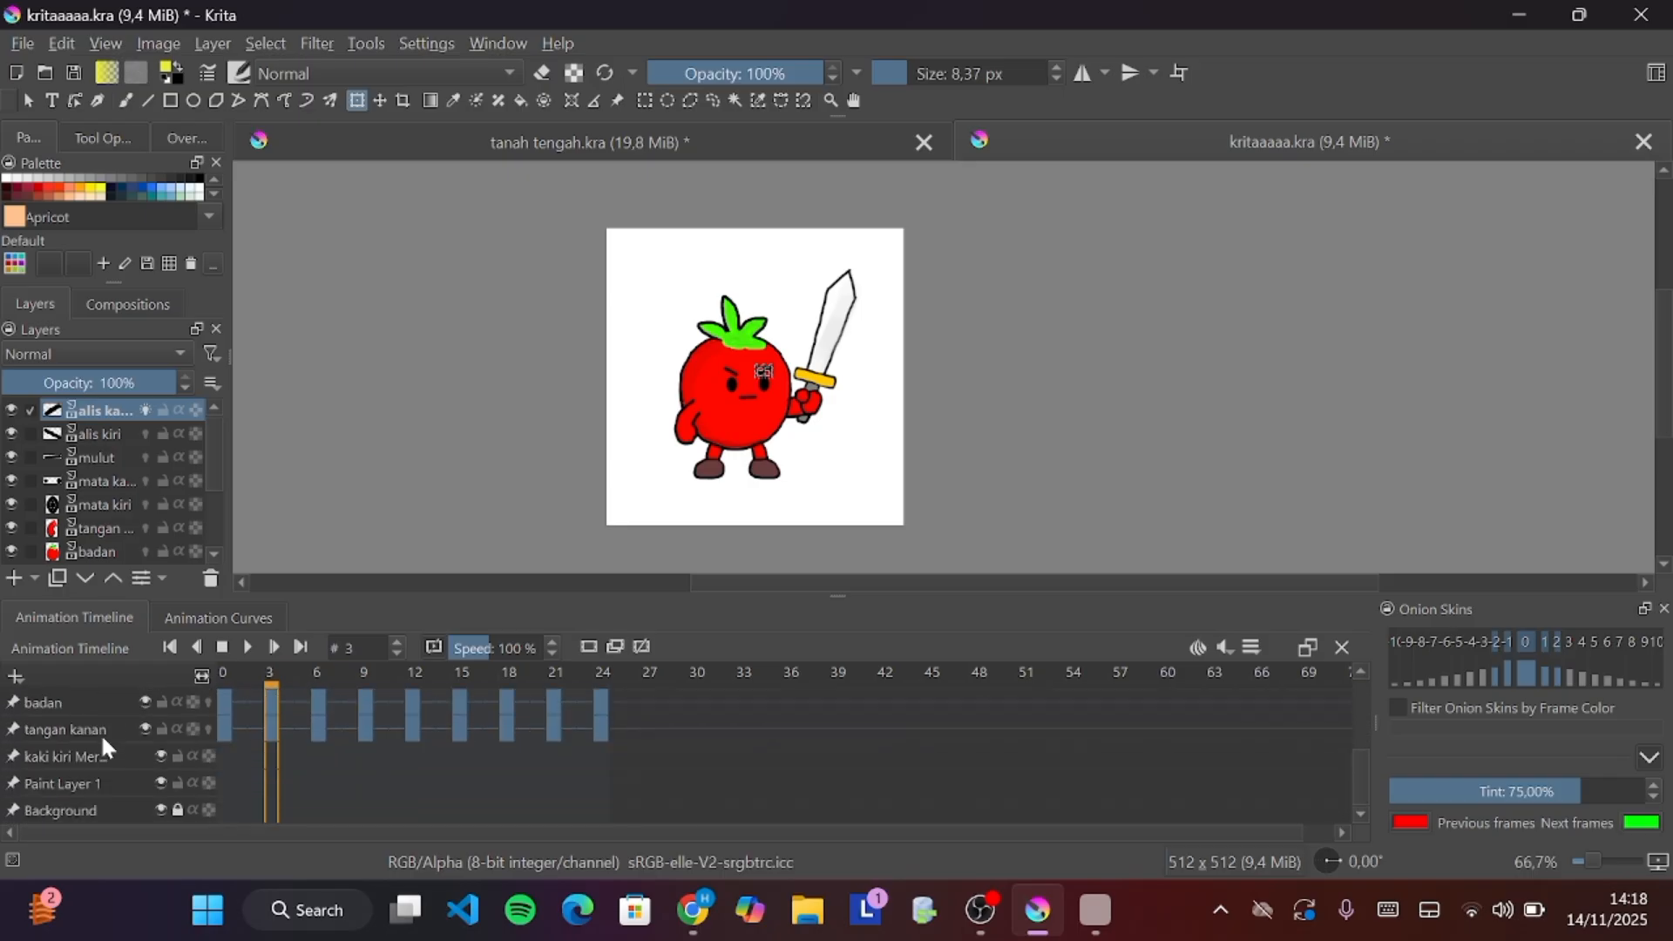
click(81, 730)
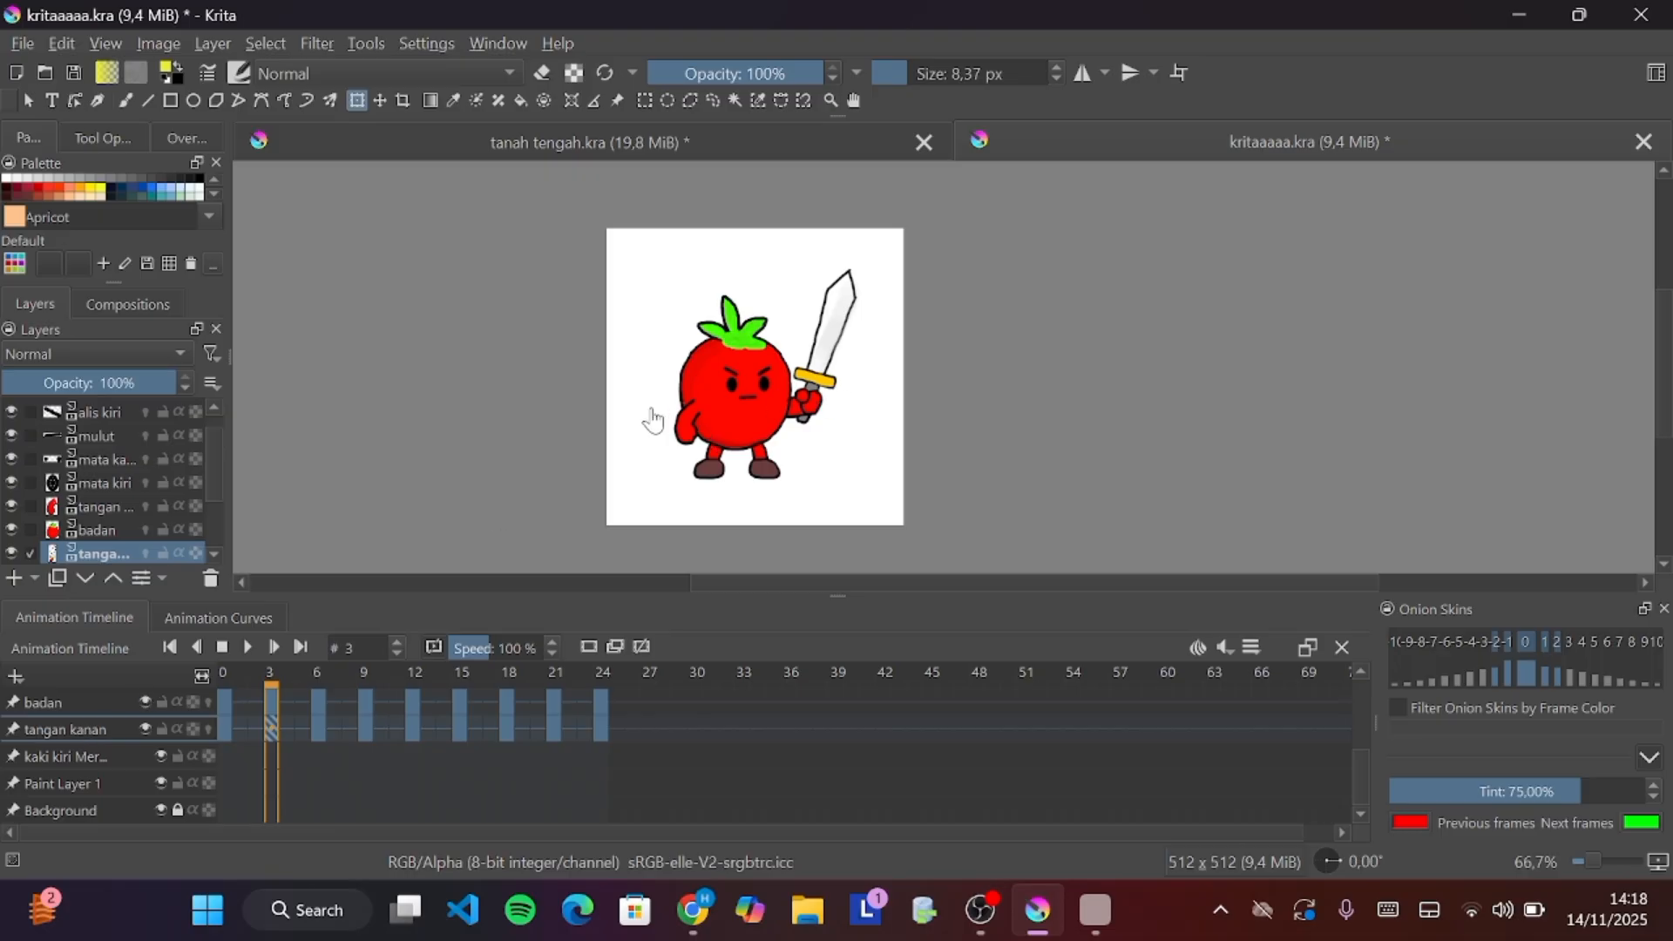
drag(77, 551, 111, 498)
click(247, 647)
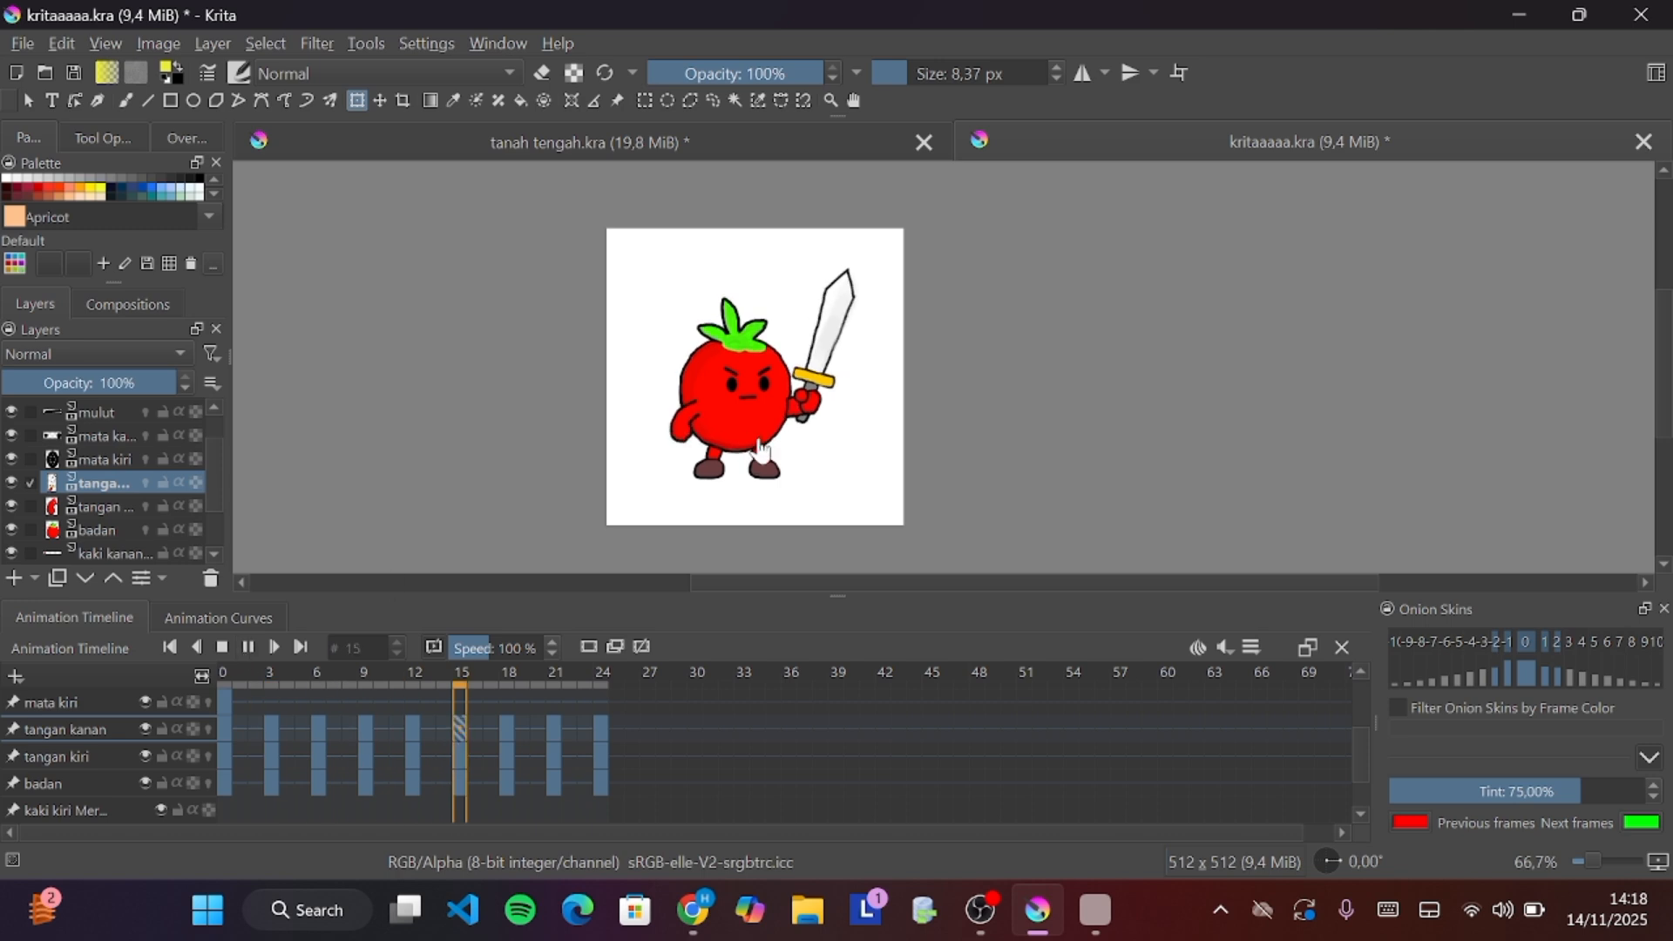
scroll(761, 450, up, 6)
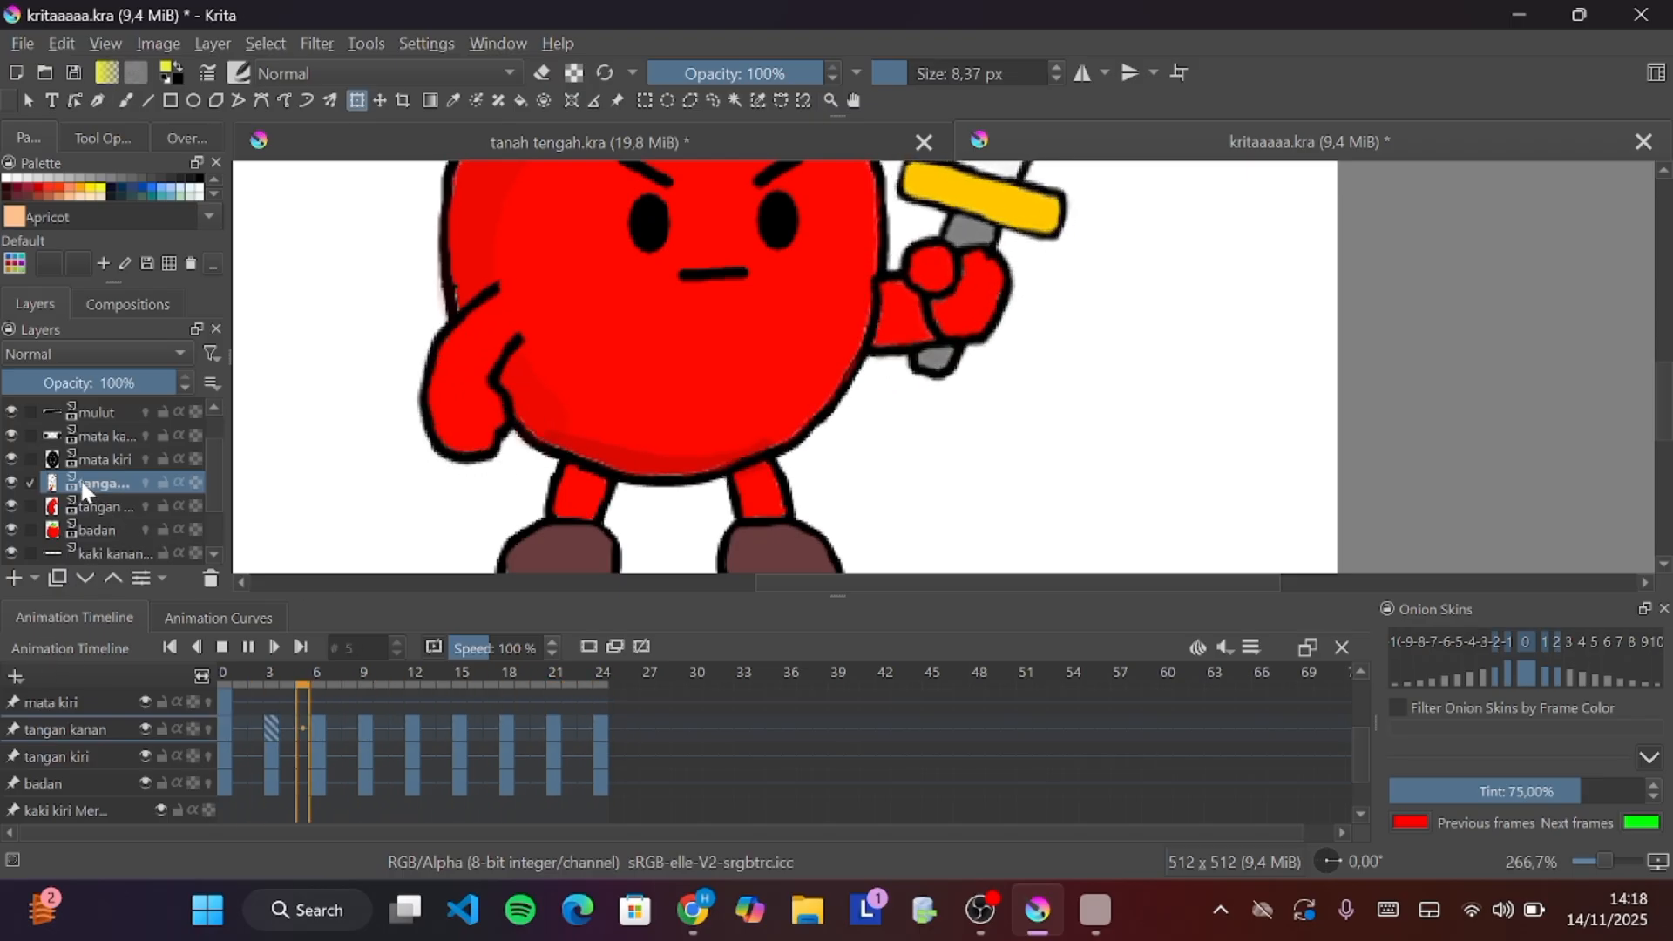
key(space)
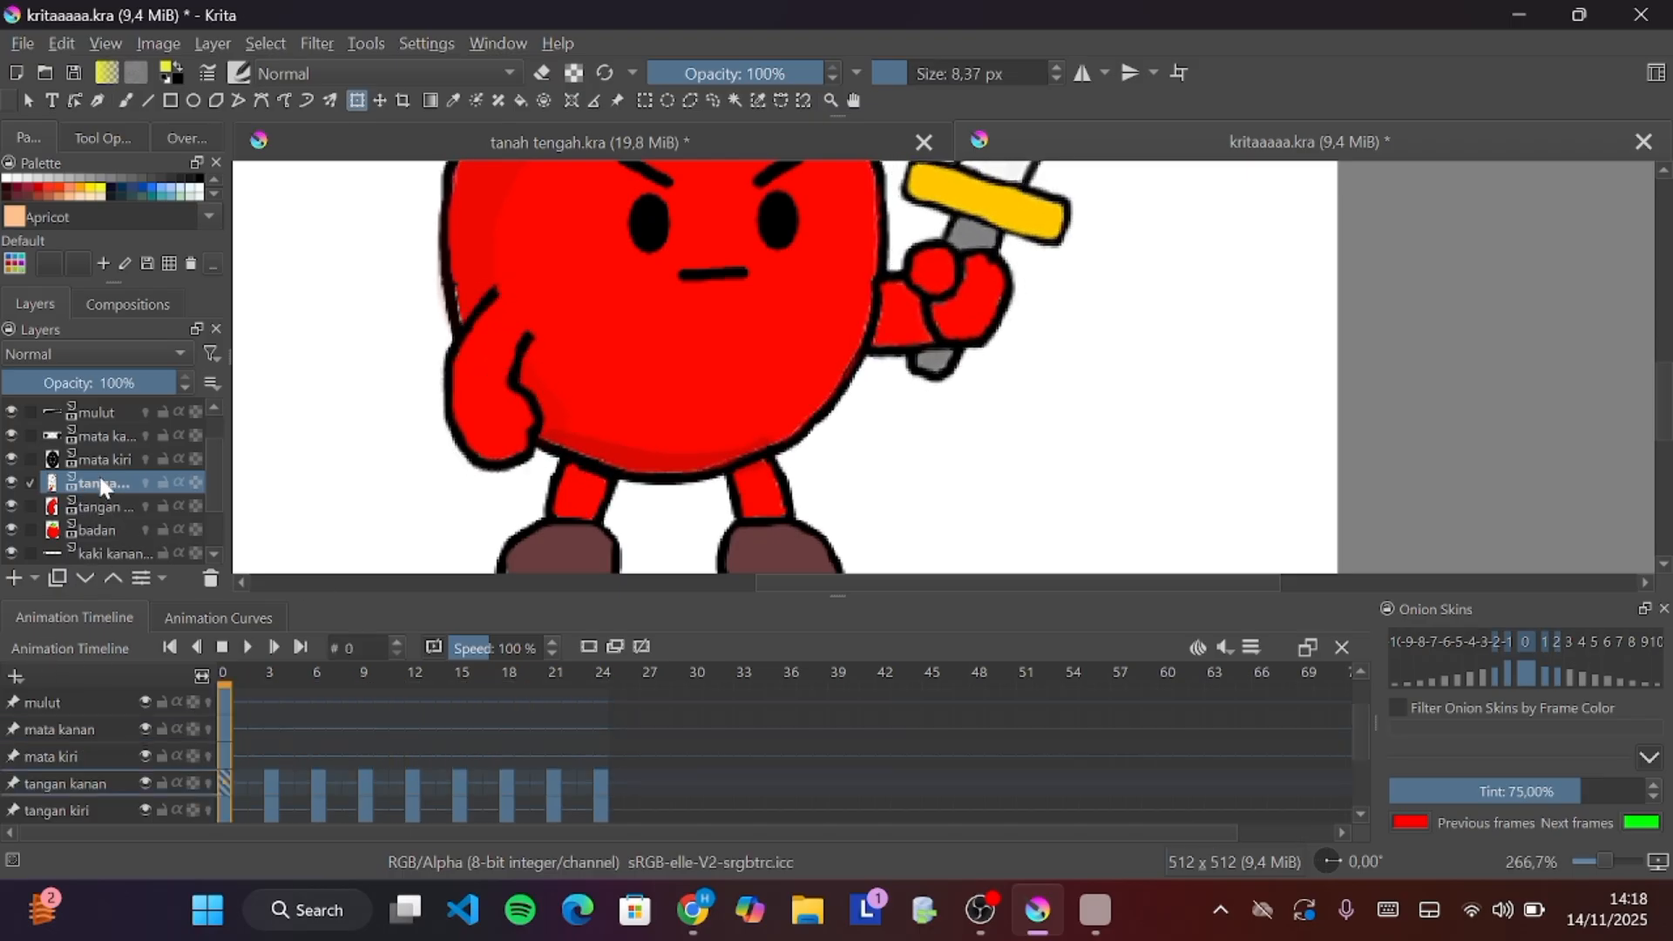
Move the tangan kanan layer back below the badan layer and play back the animation
drag(96, 479, 113, 542)
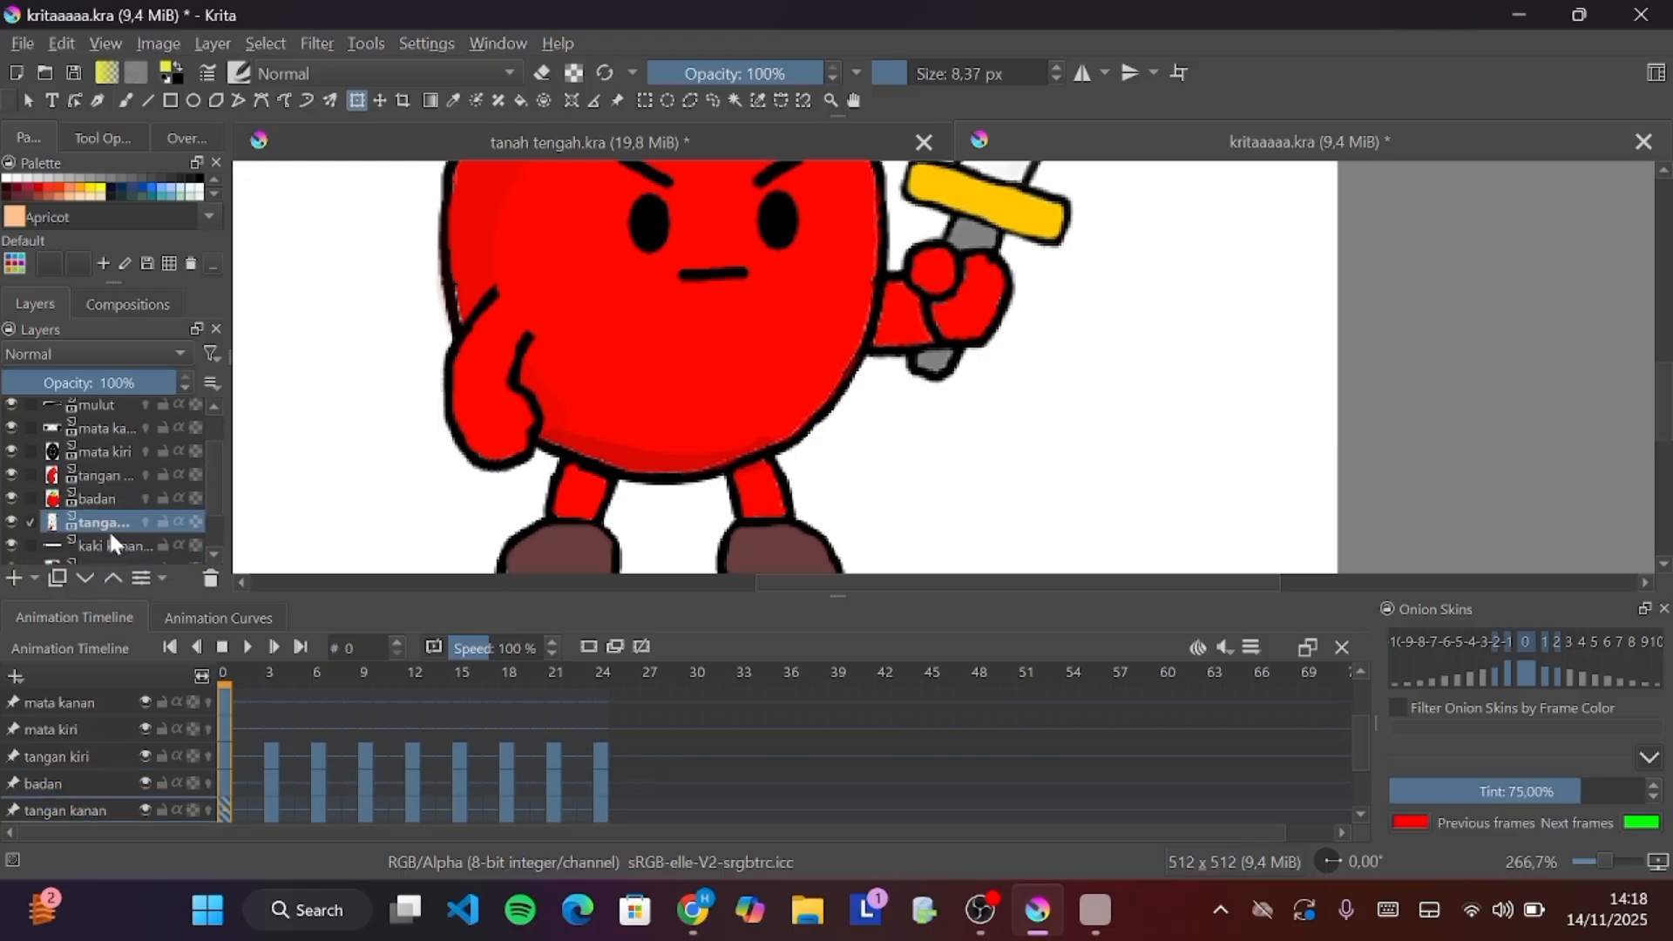
click(249, 646)
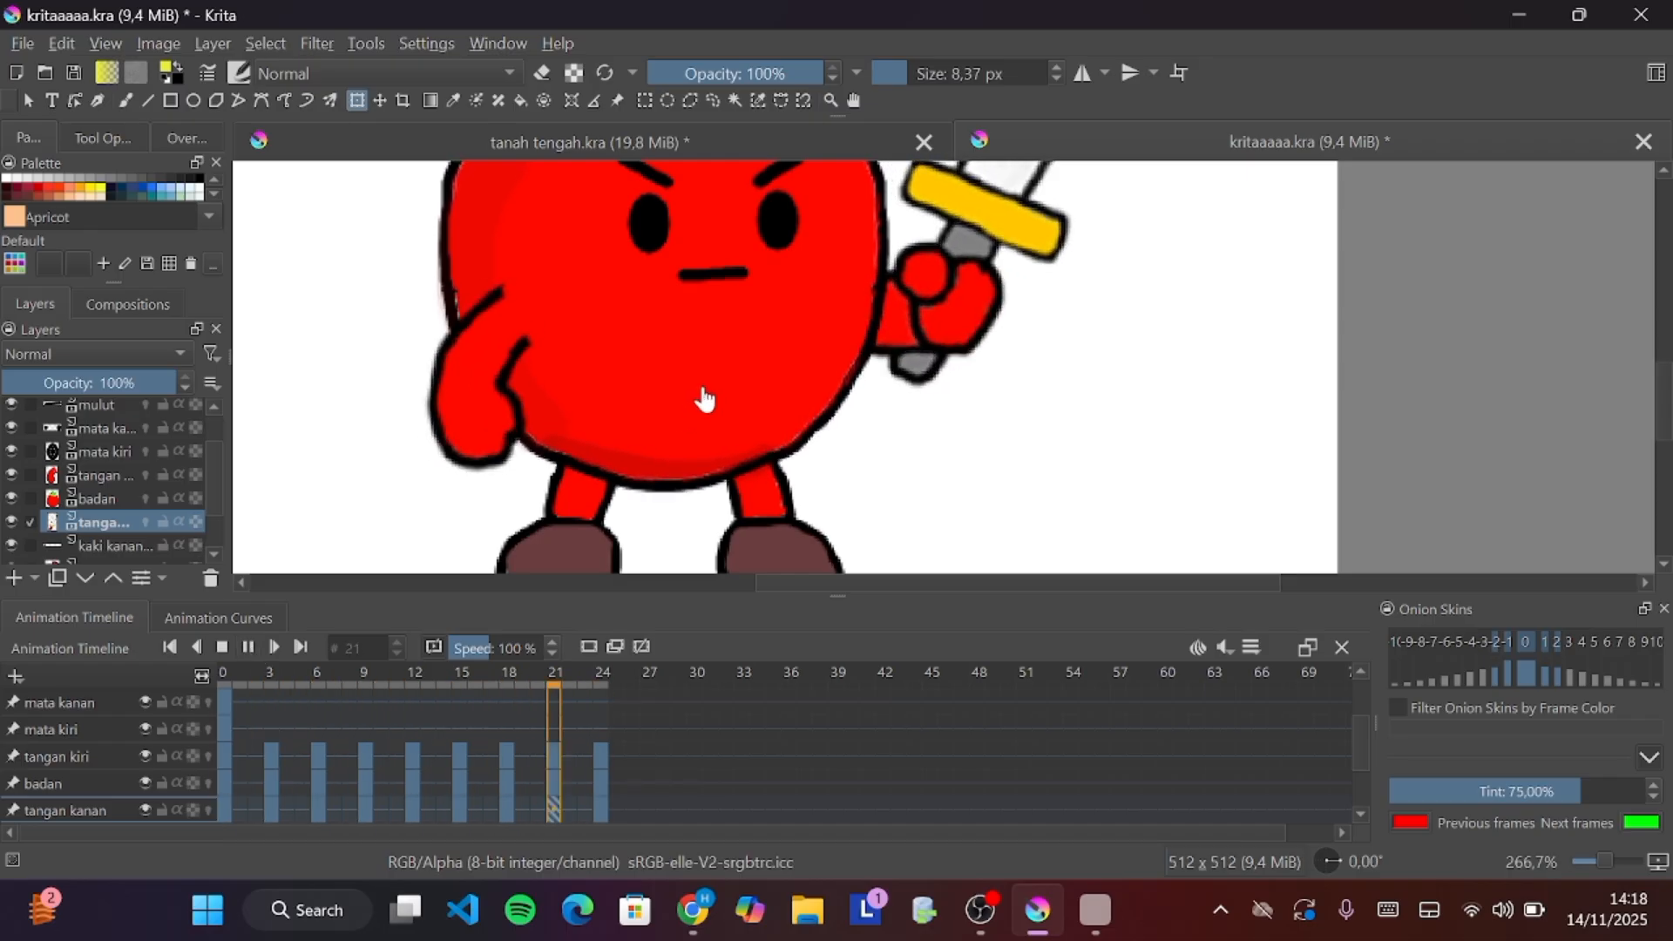
scroll(705, 399, down, 2)
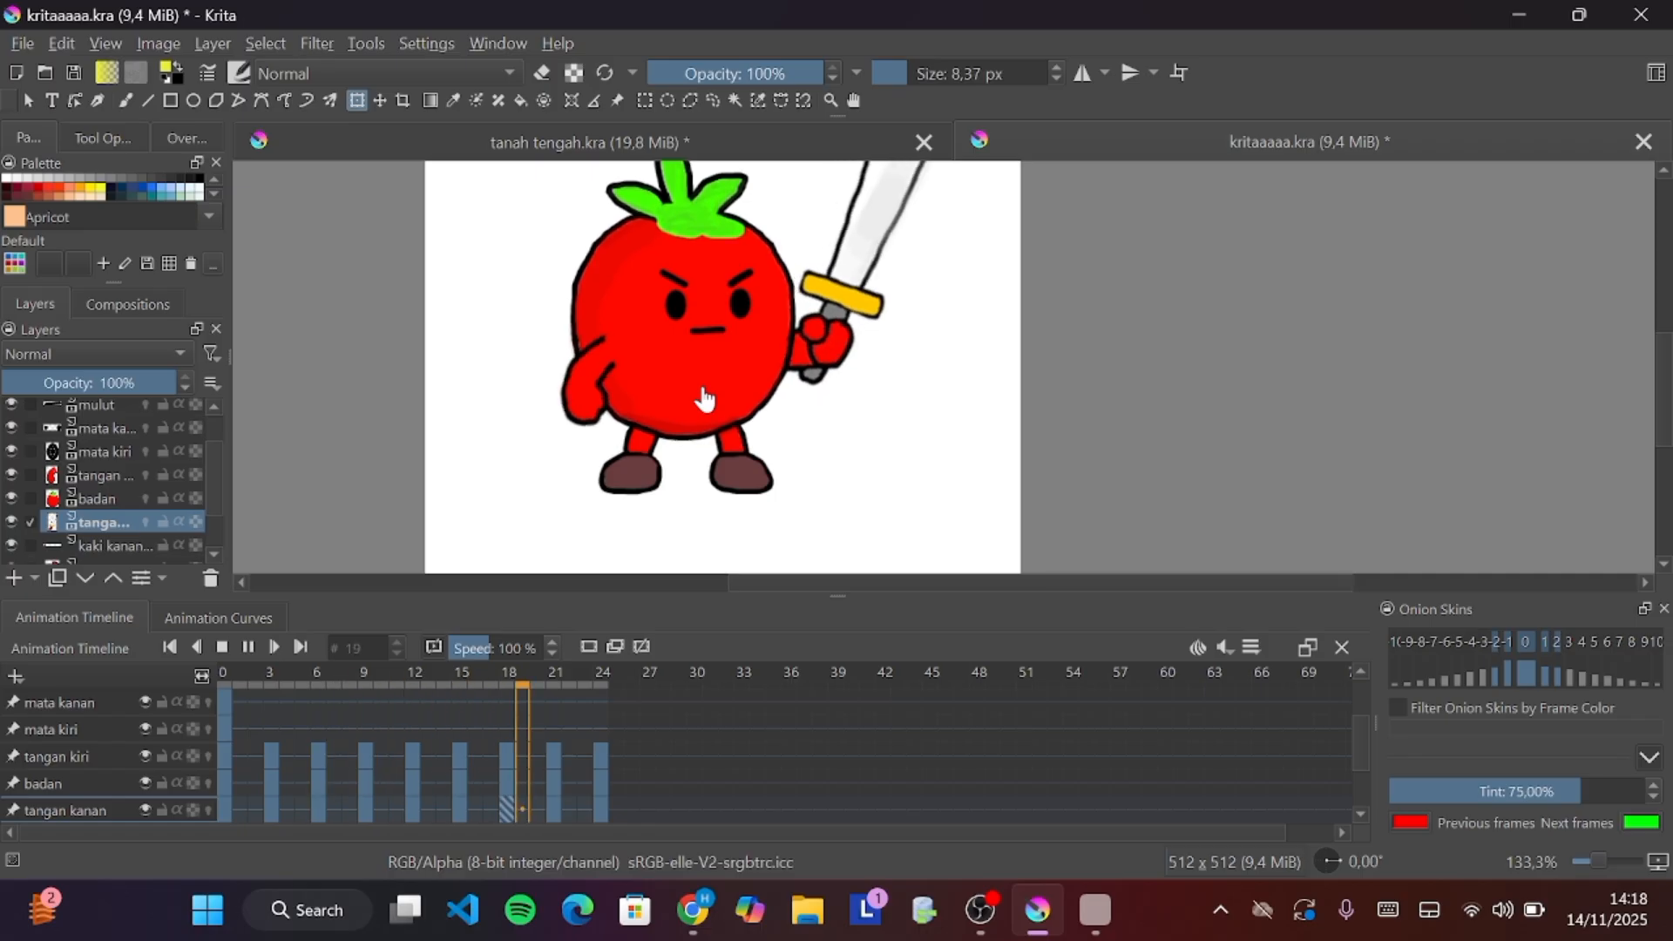
scroll(812, 373, up, 1)
scroll(812, 372, up, 4)
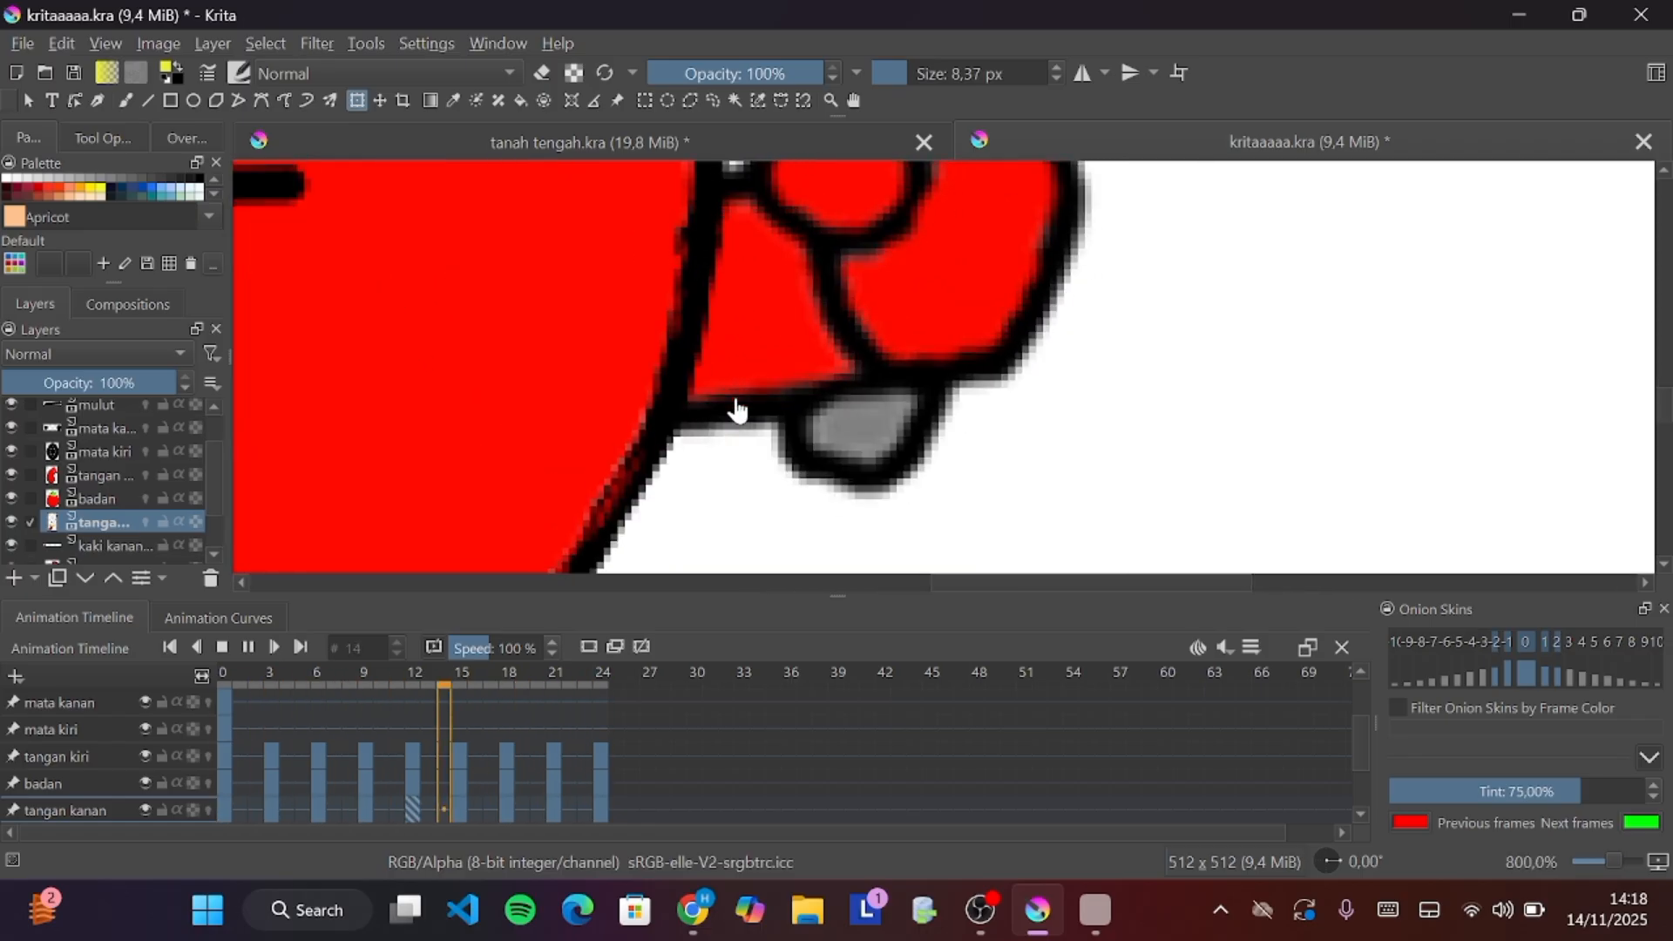
scroll(732, 408, down, 7)
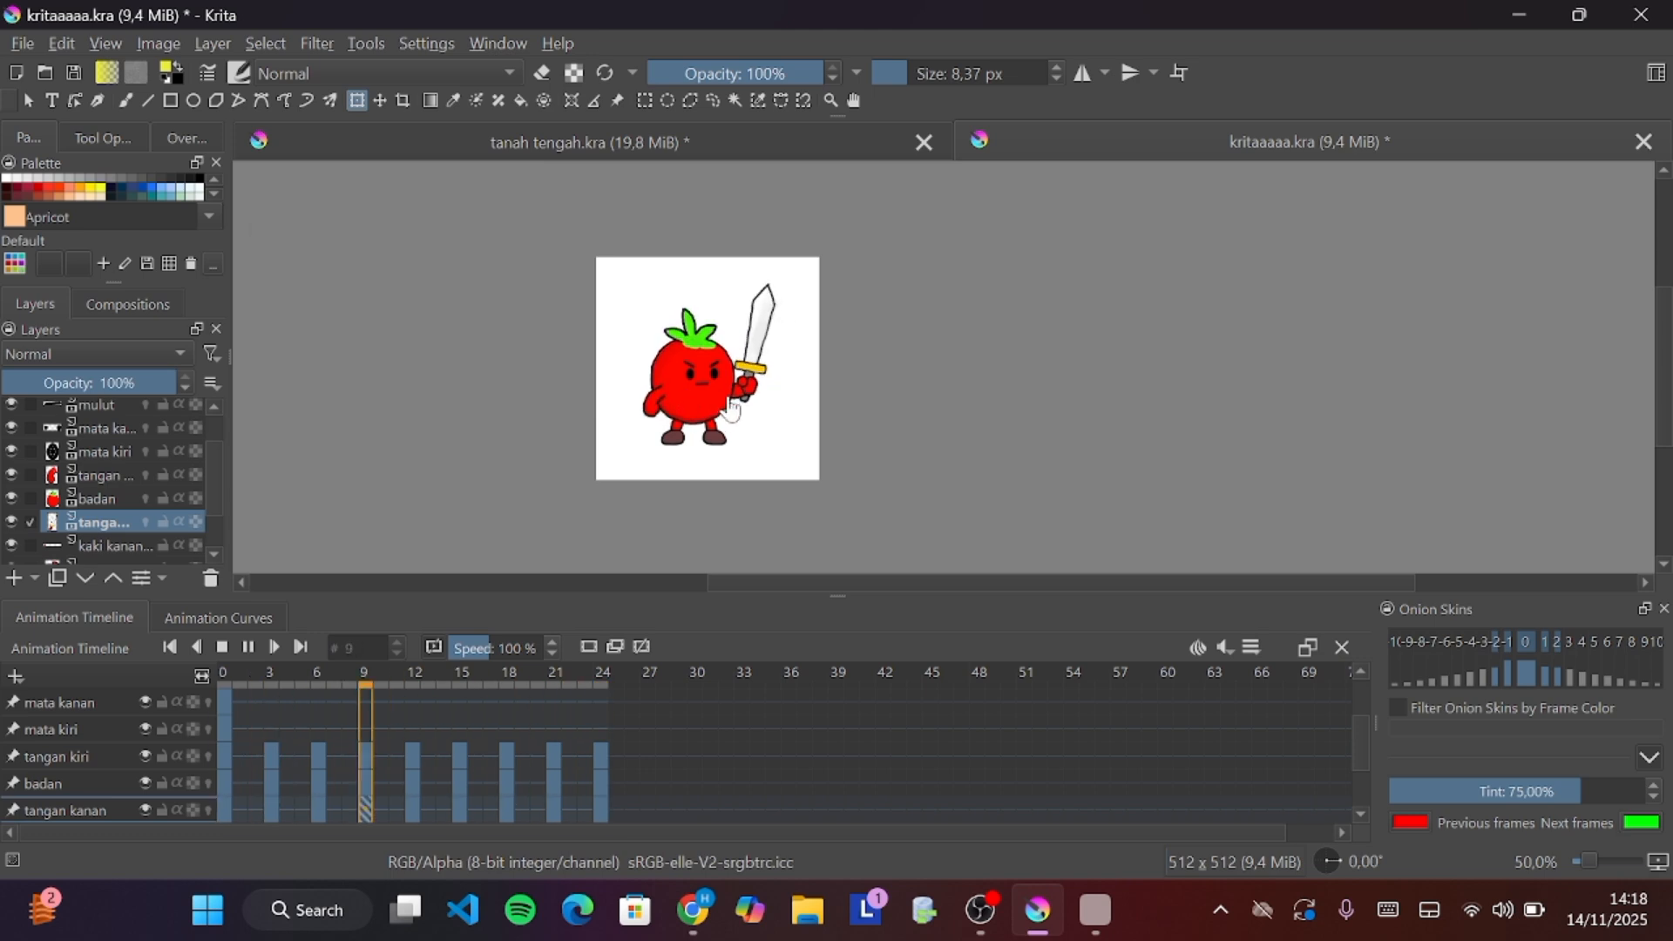
scroll(697, 405, up, 4)
scroll(714, 408, down, 2)
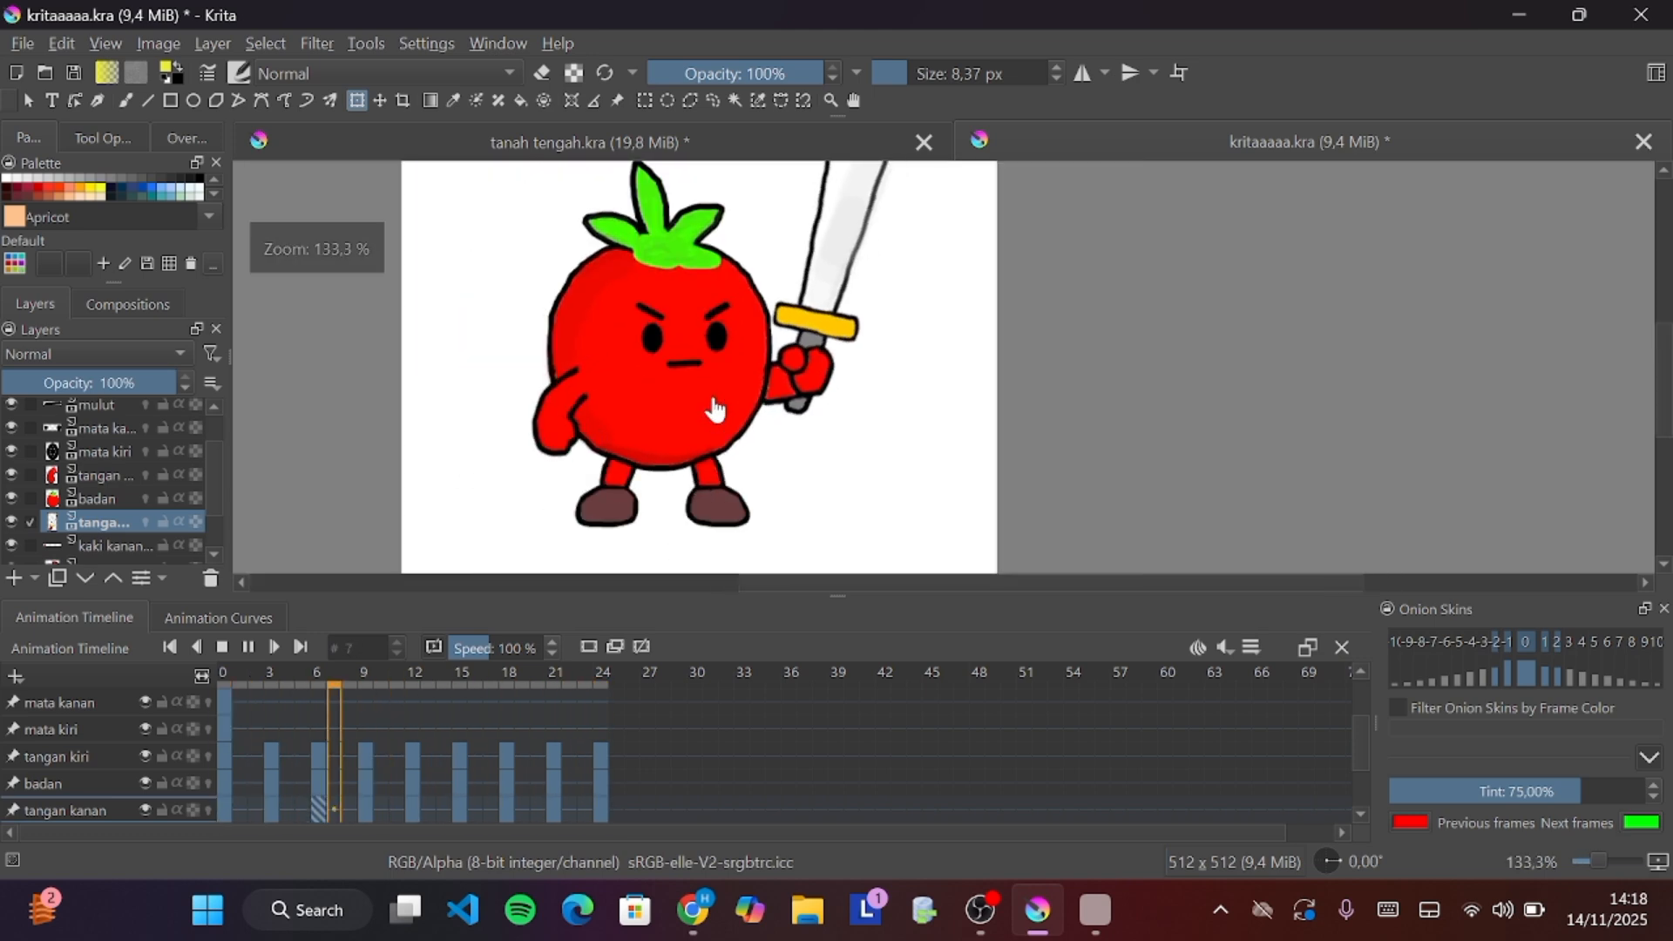
scroll(767, 344, down, 1)
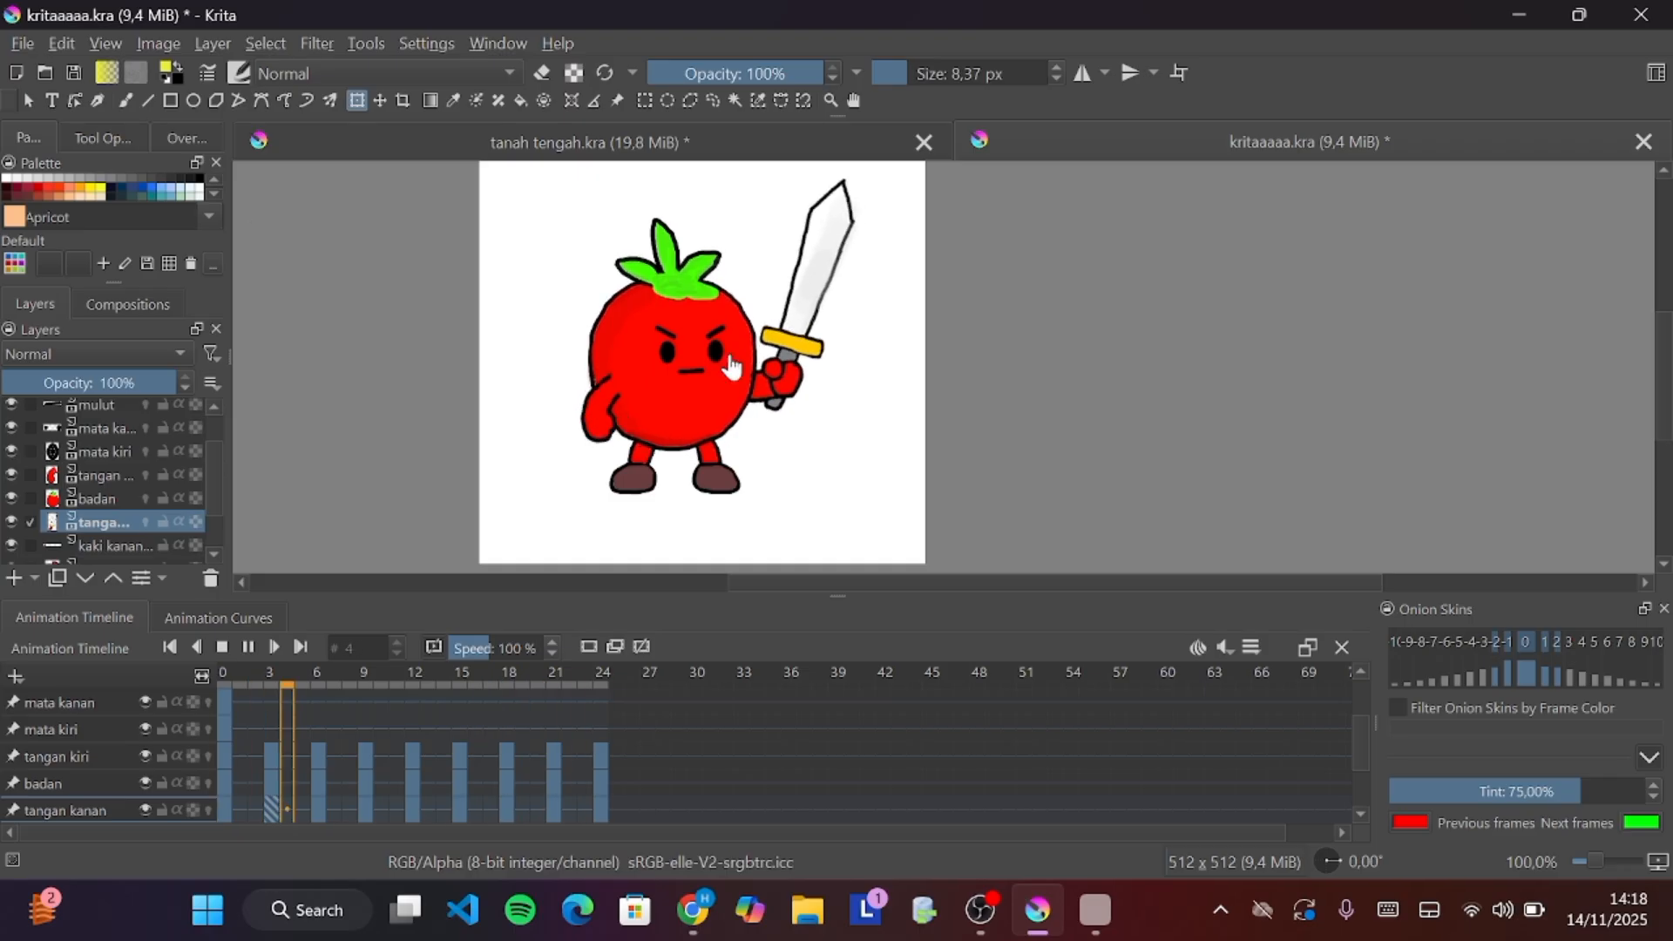
click(247, 650)
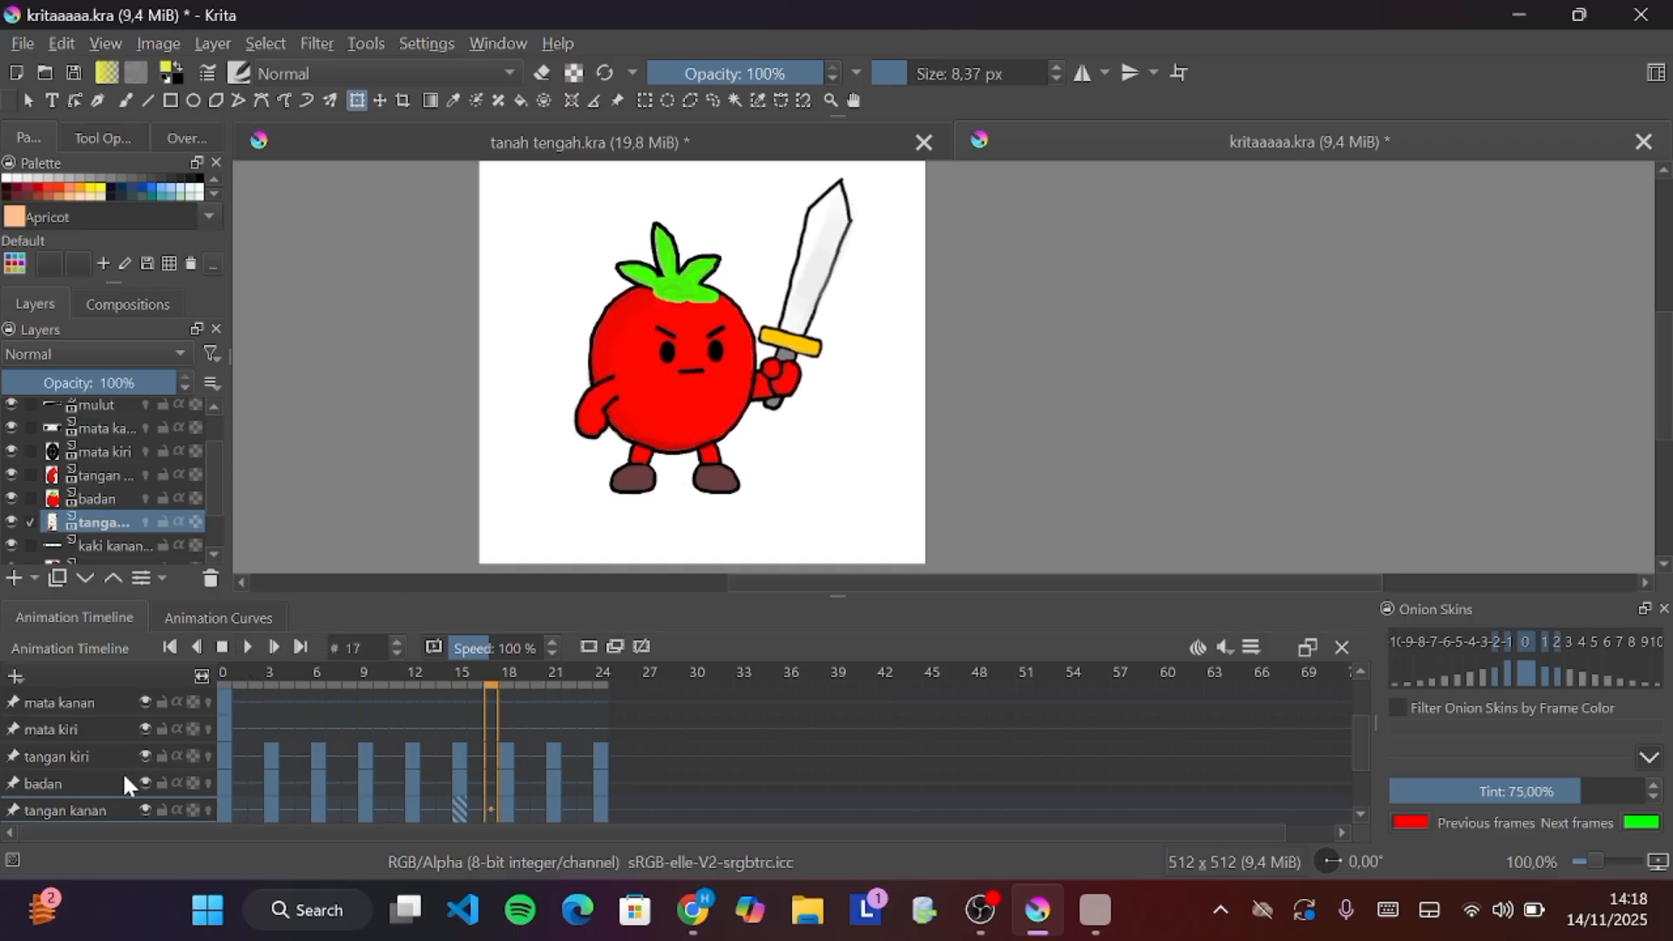
Select the tangan kanan keyframes from frame 3 to 24 and remove them
scroll(91, 782, down, 2)
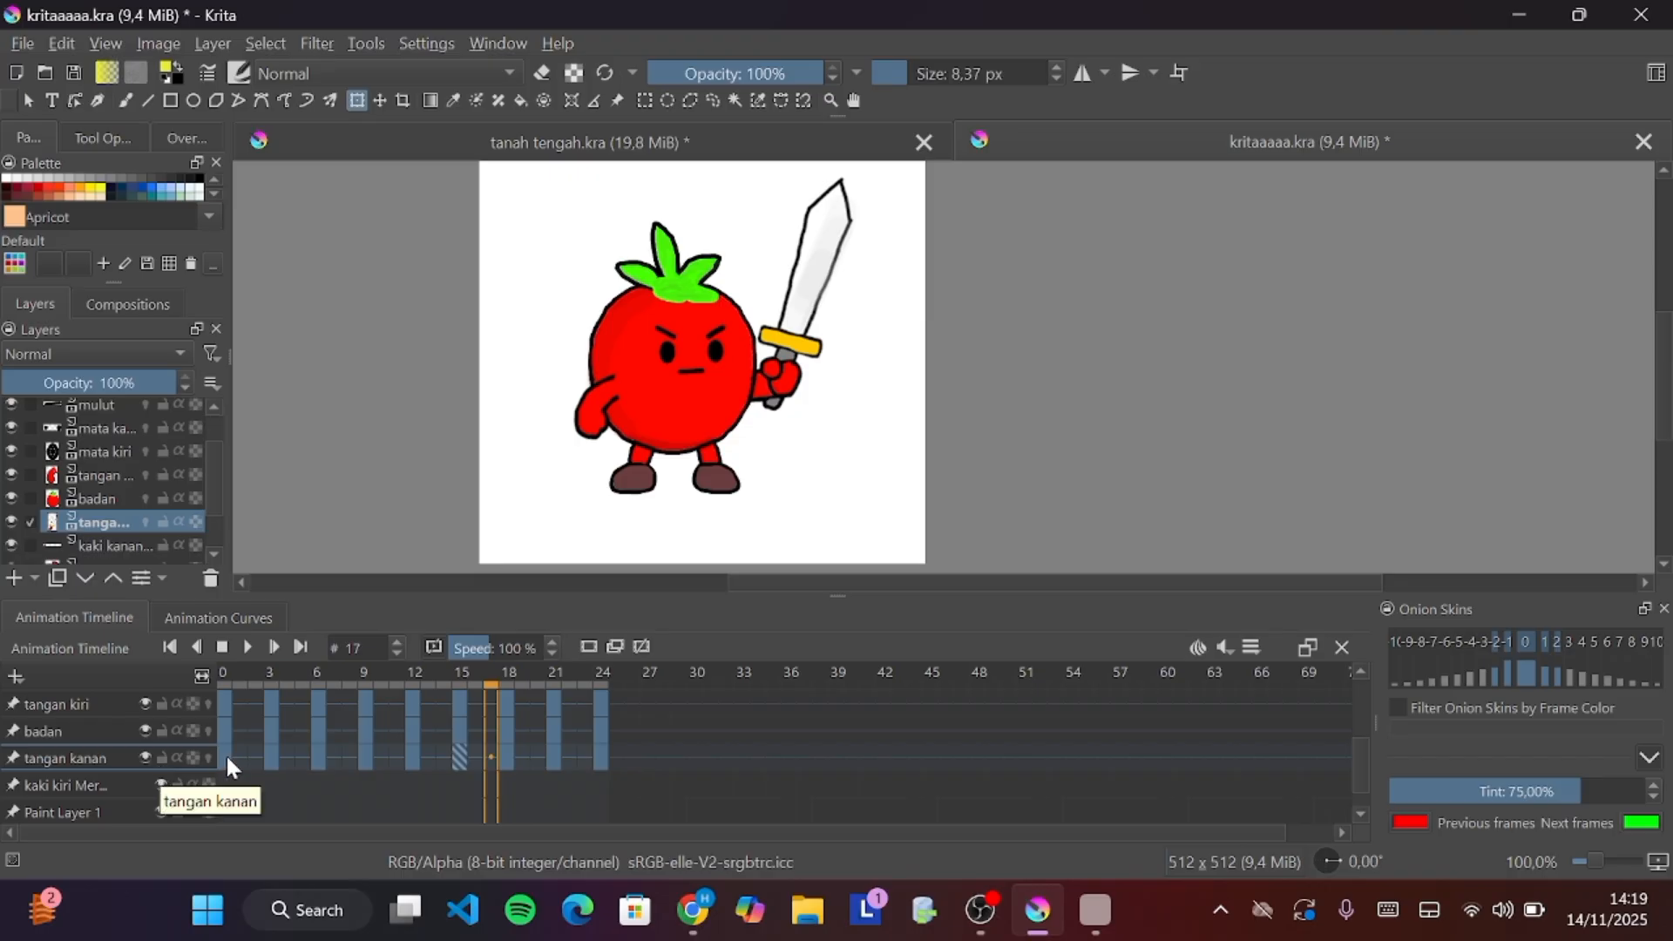
scroll(43, 746, down, 1)
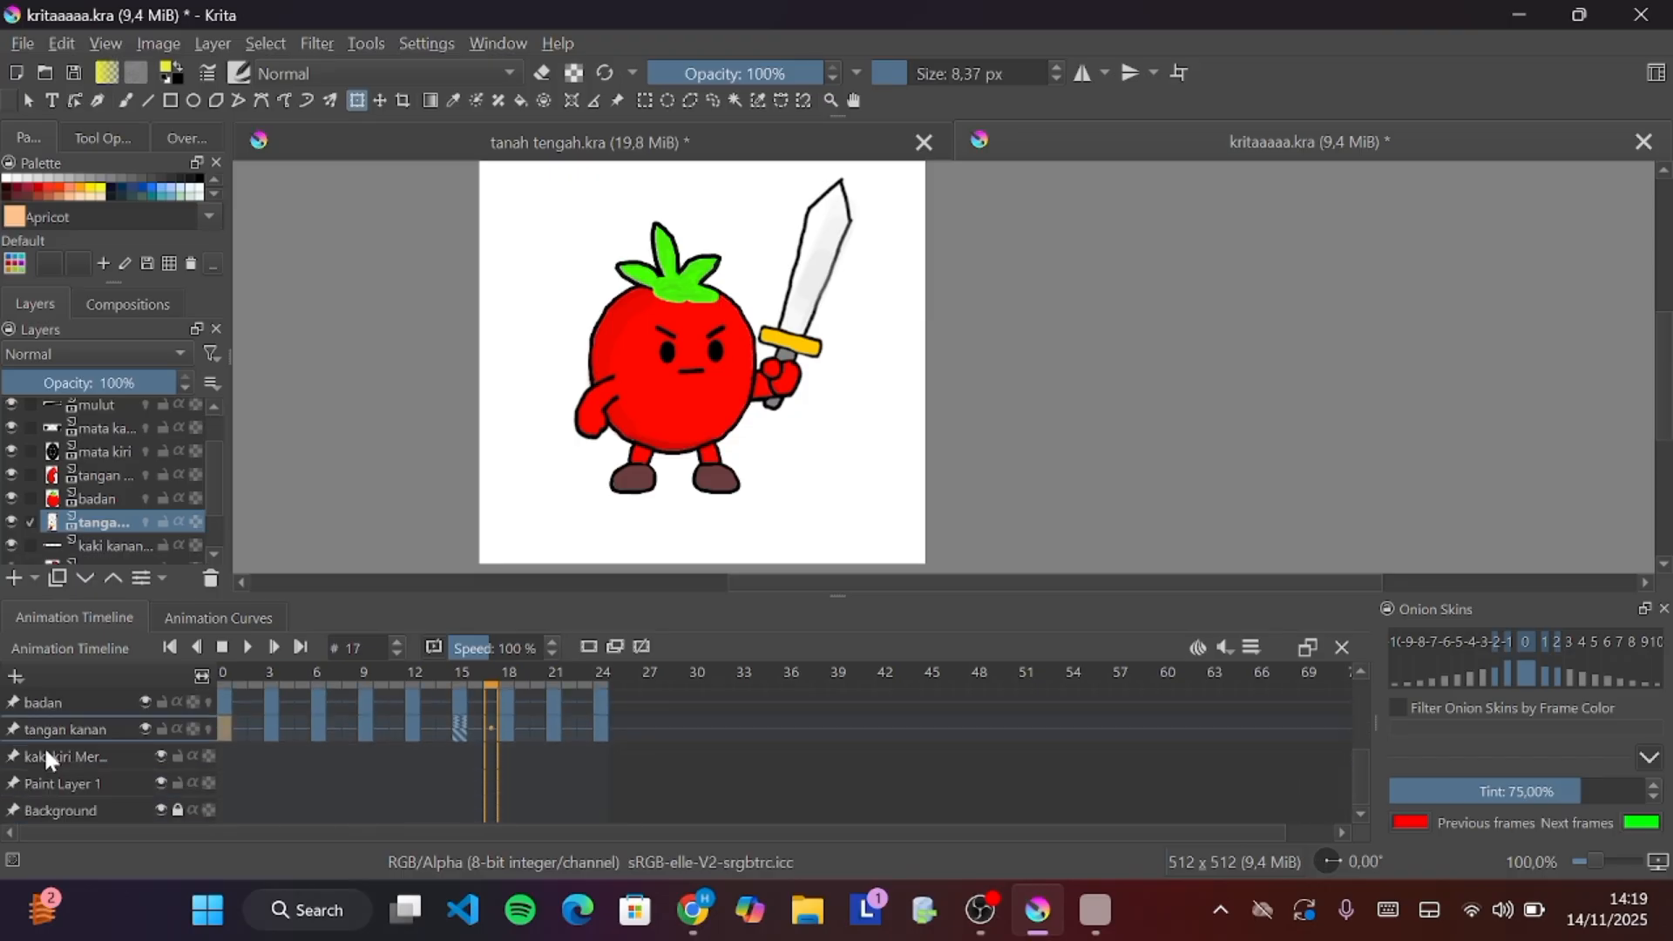
scroll(44, 746, up, 3)
scroll(44, 746, down, 4)
click(280, 729)
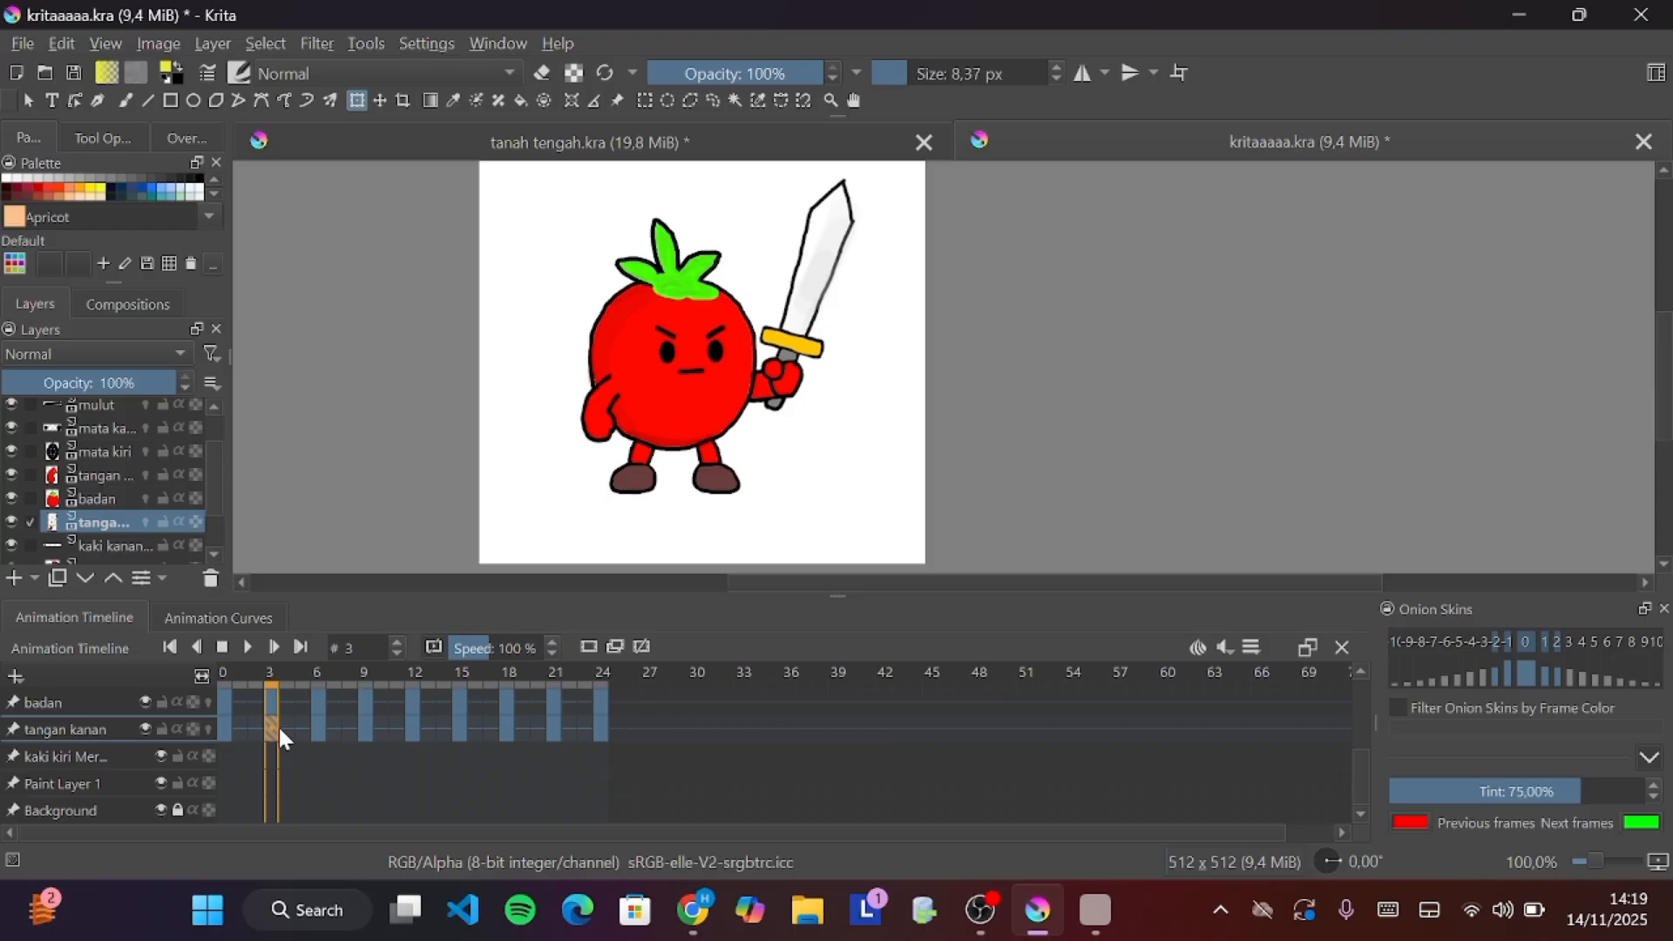
shift+click(603, 734)
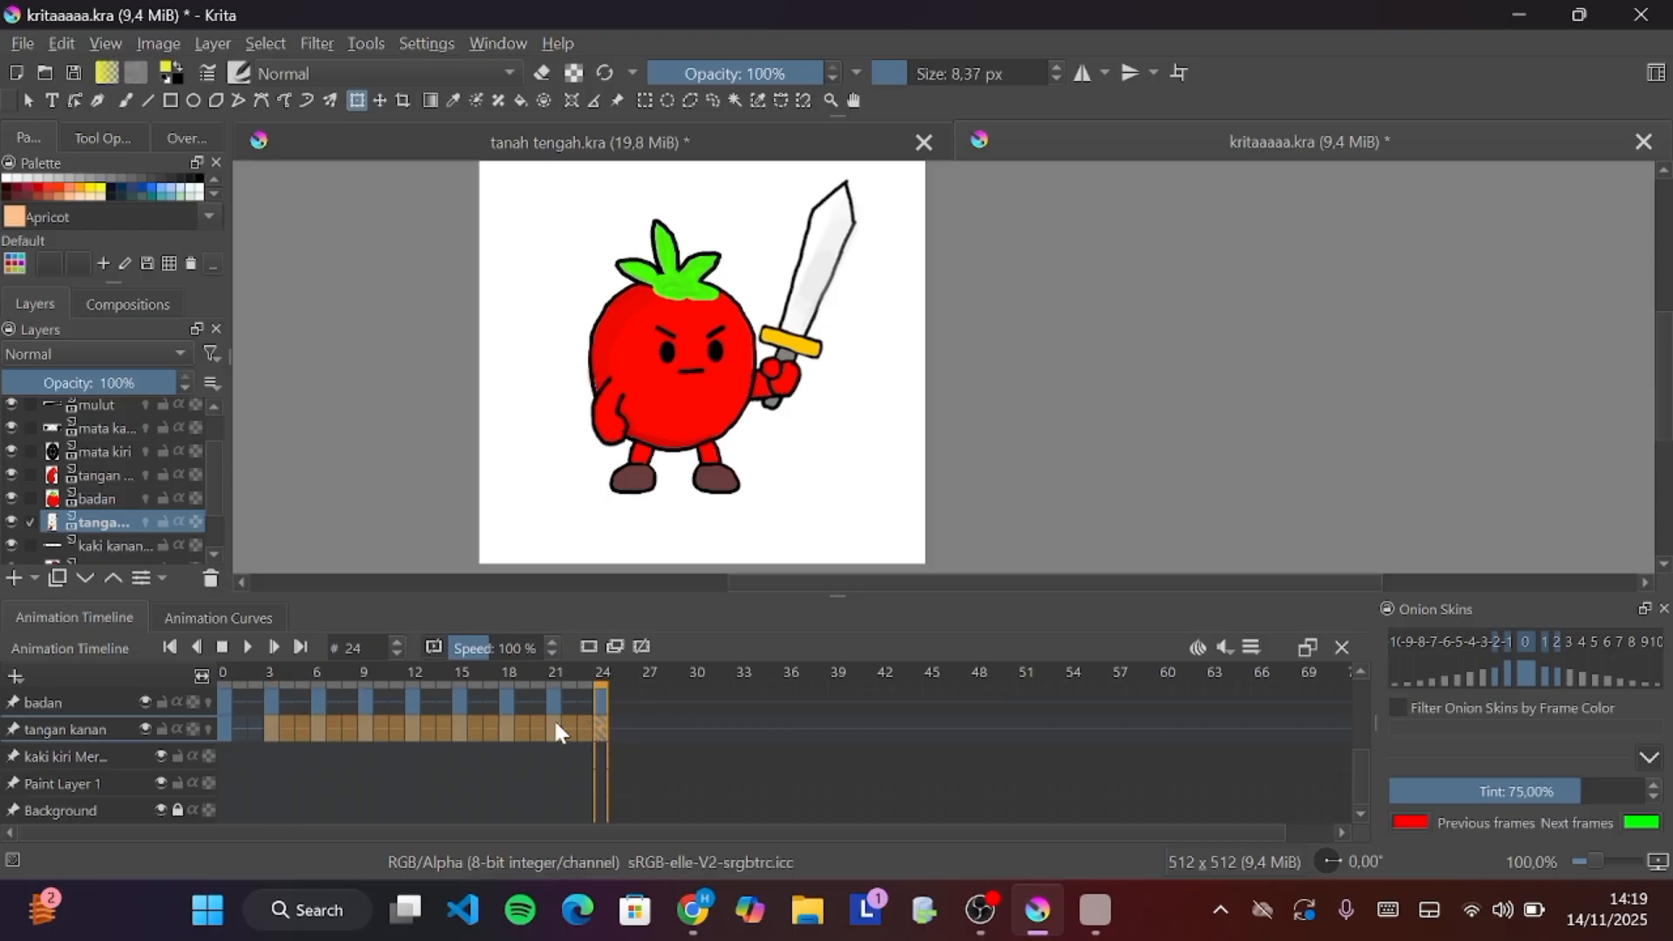
right_click(557, 730)
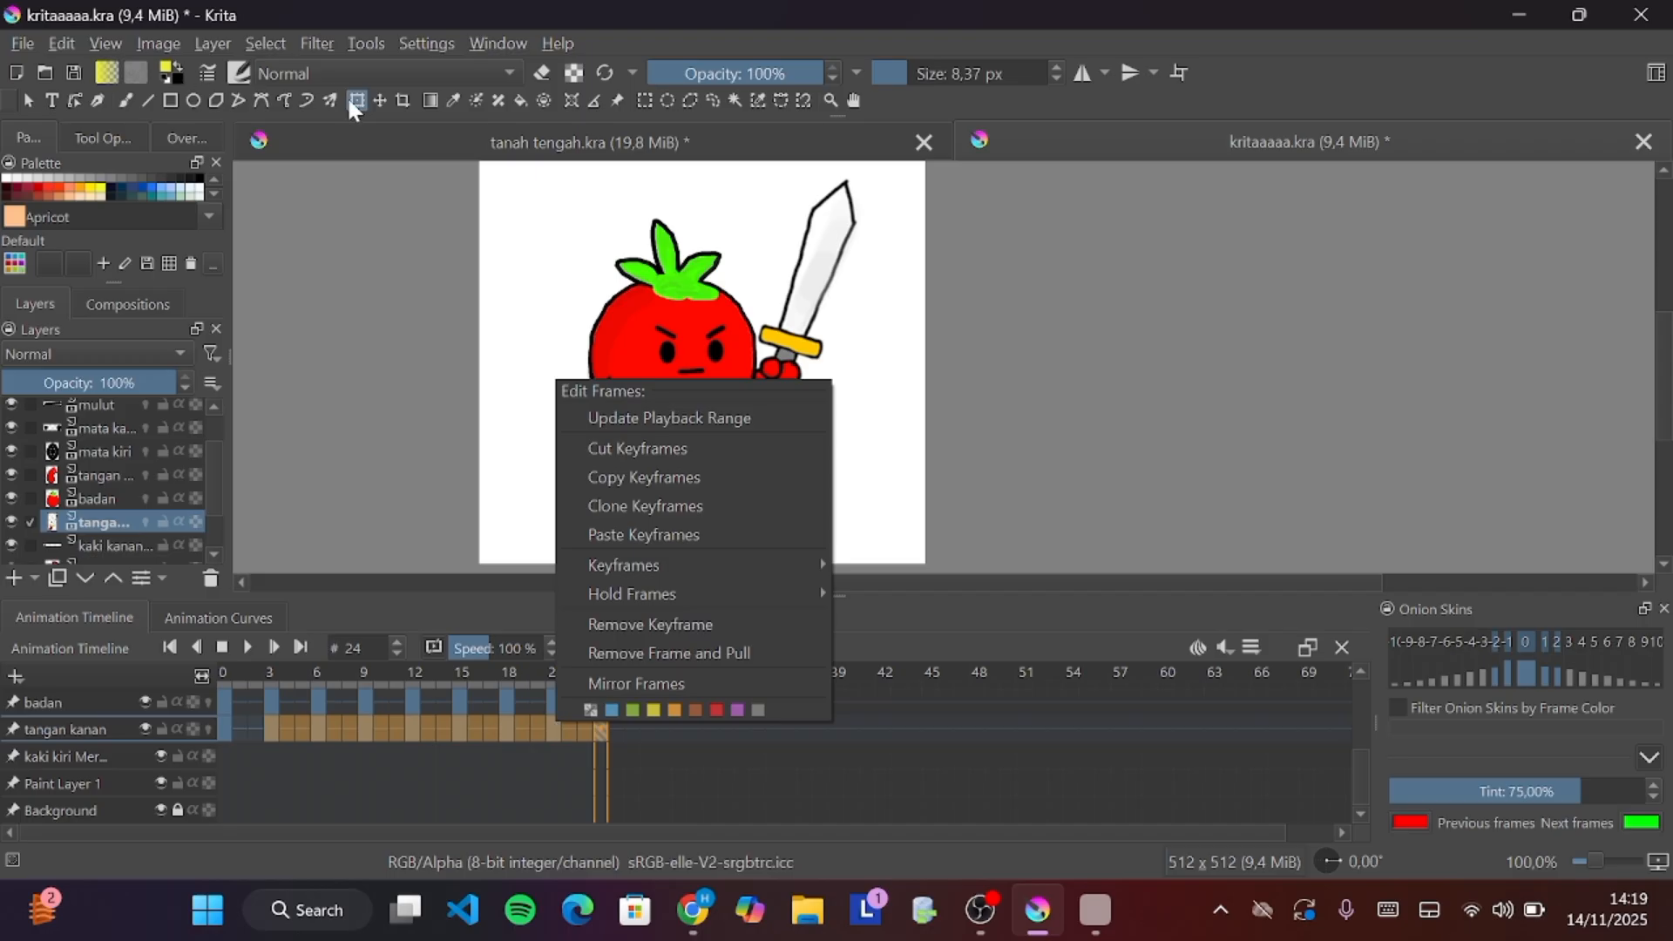
key(Escape)
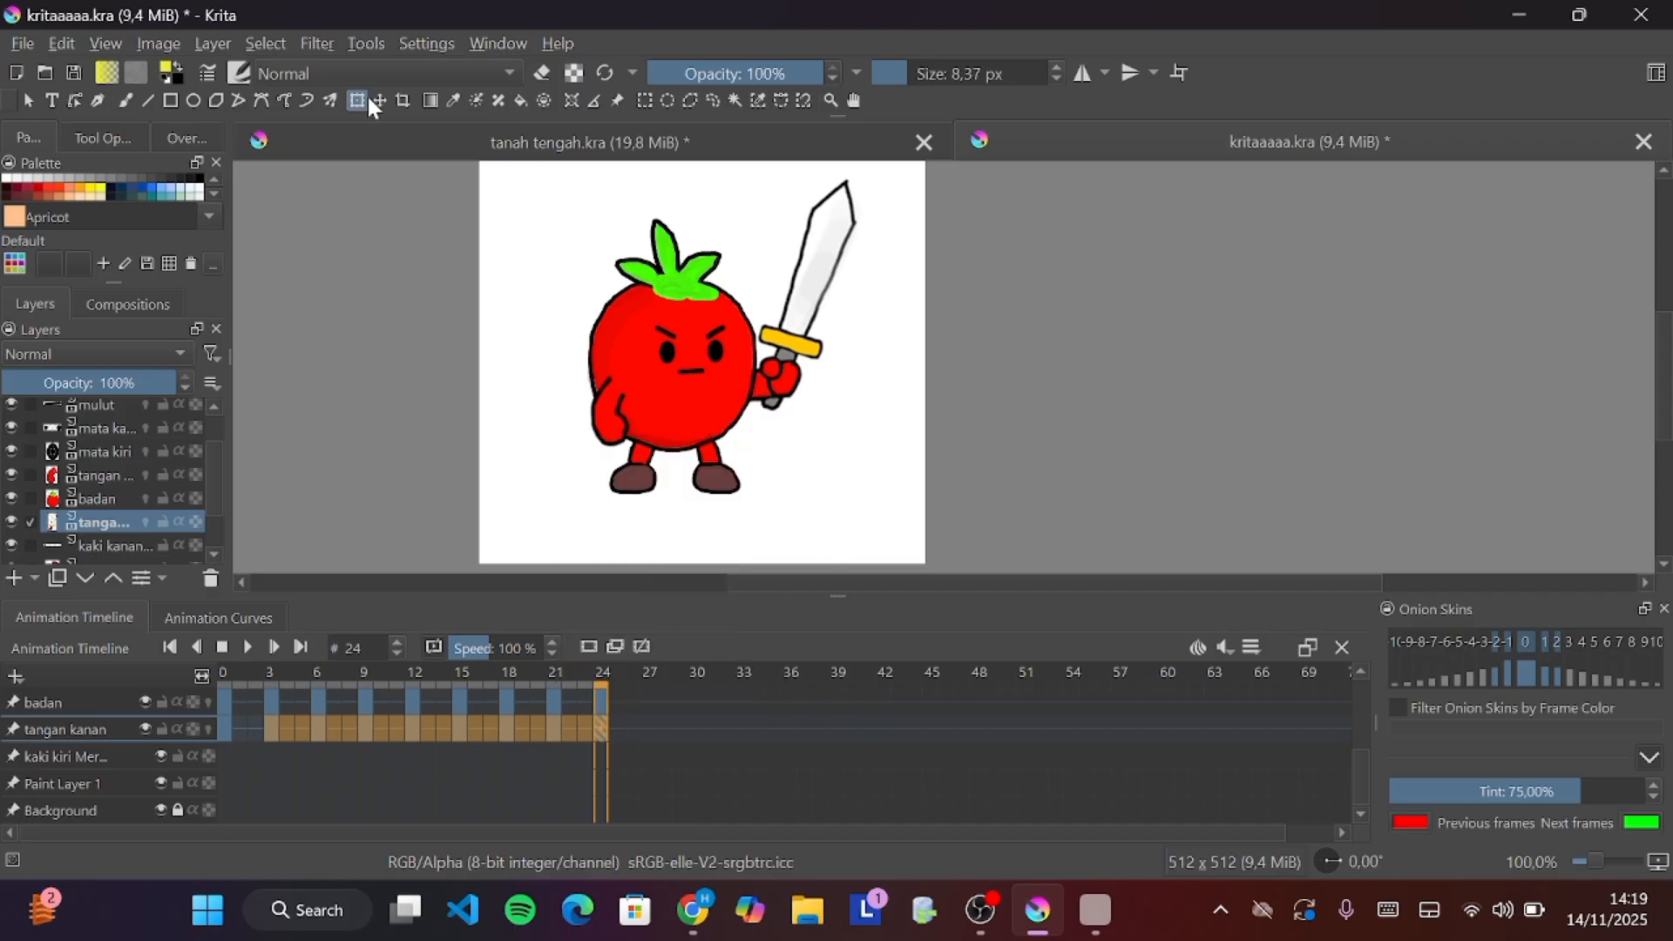
click(357, 101)
right_click(399, 723)
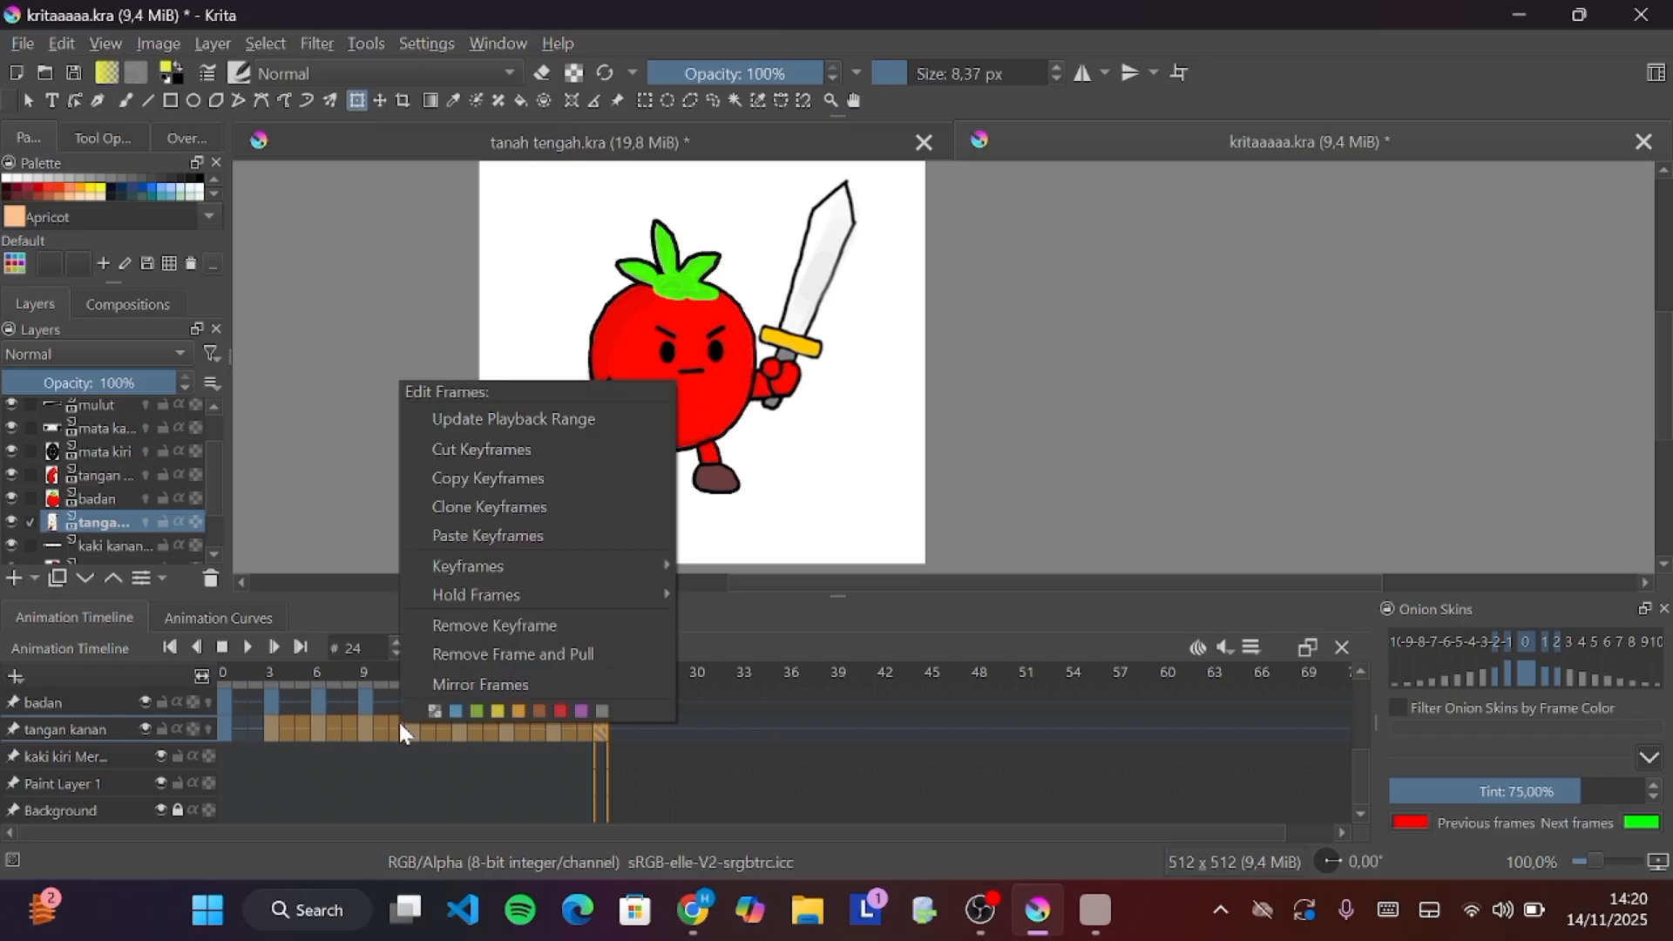
click(532, 626)
Go to frame 3 and turn on onion skins for the tangan kanan layer
click(348, 751)
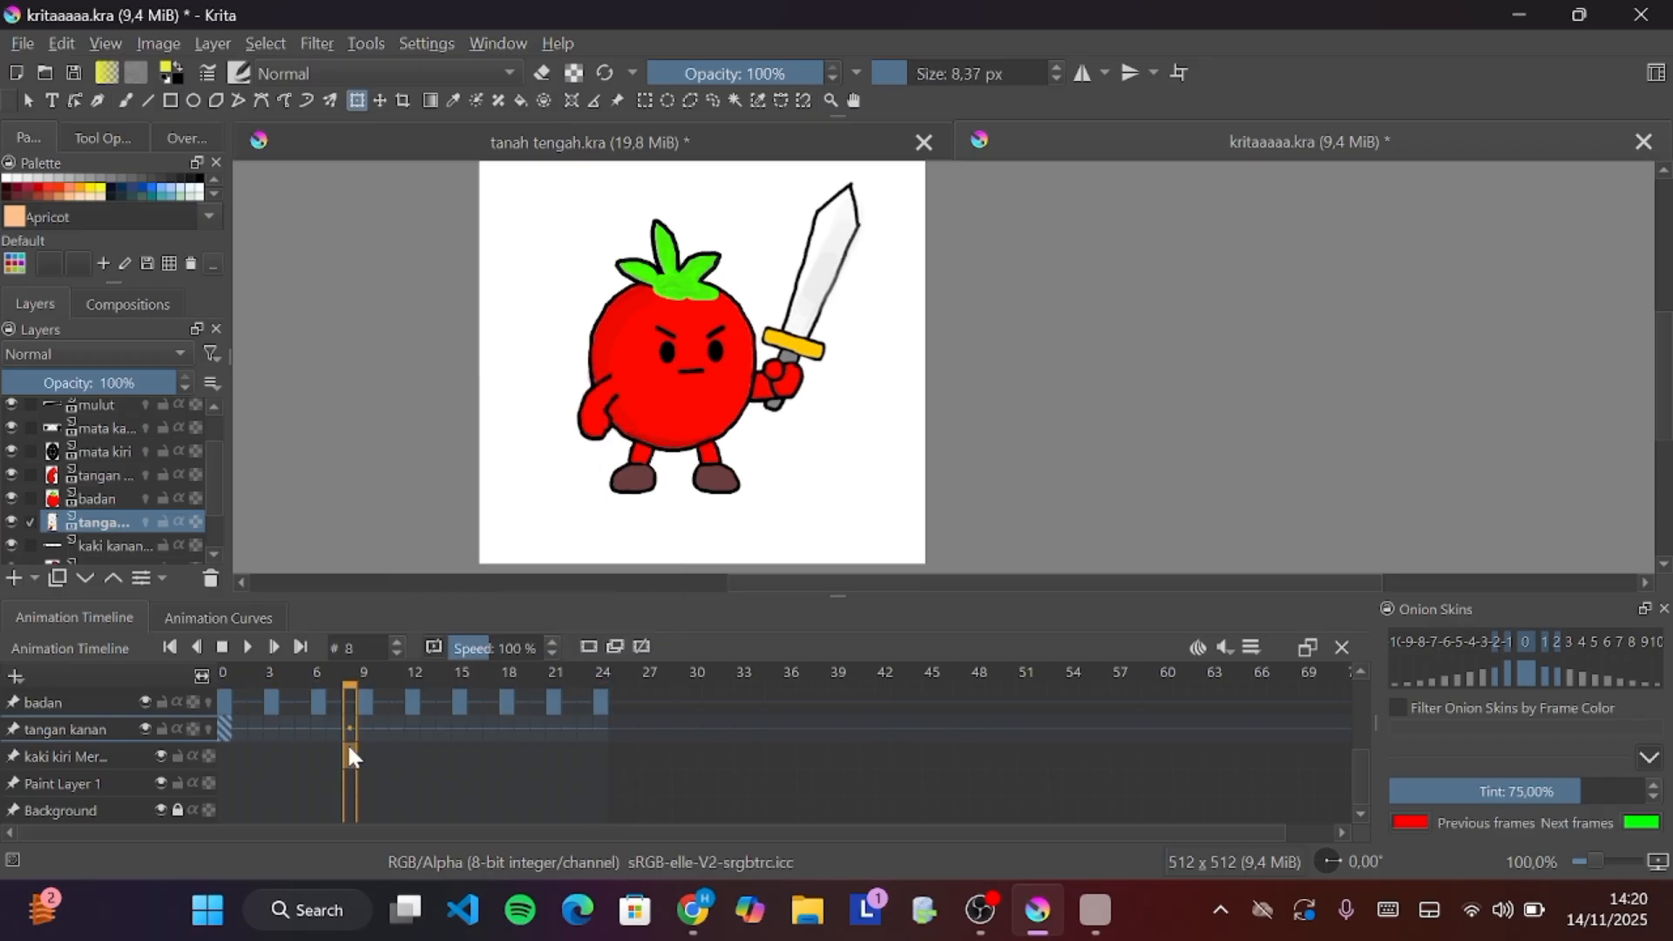
click(271, 729)
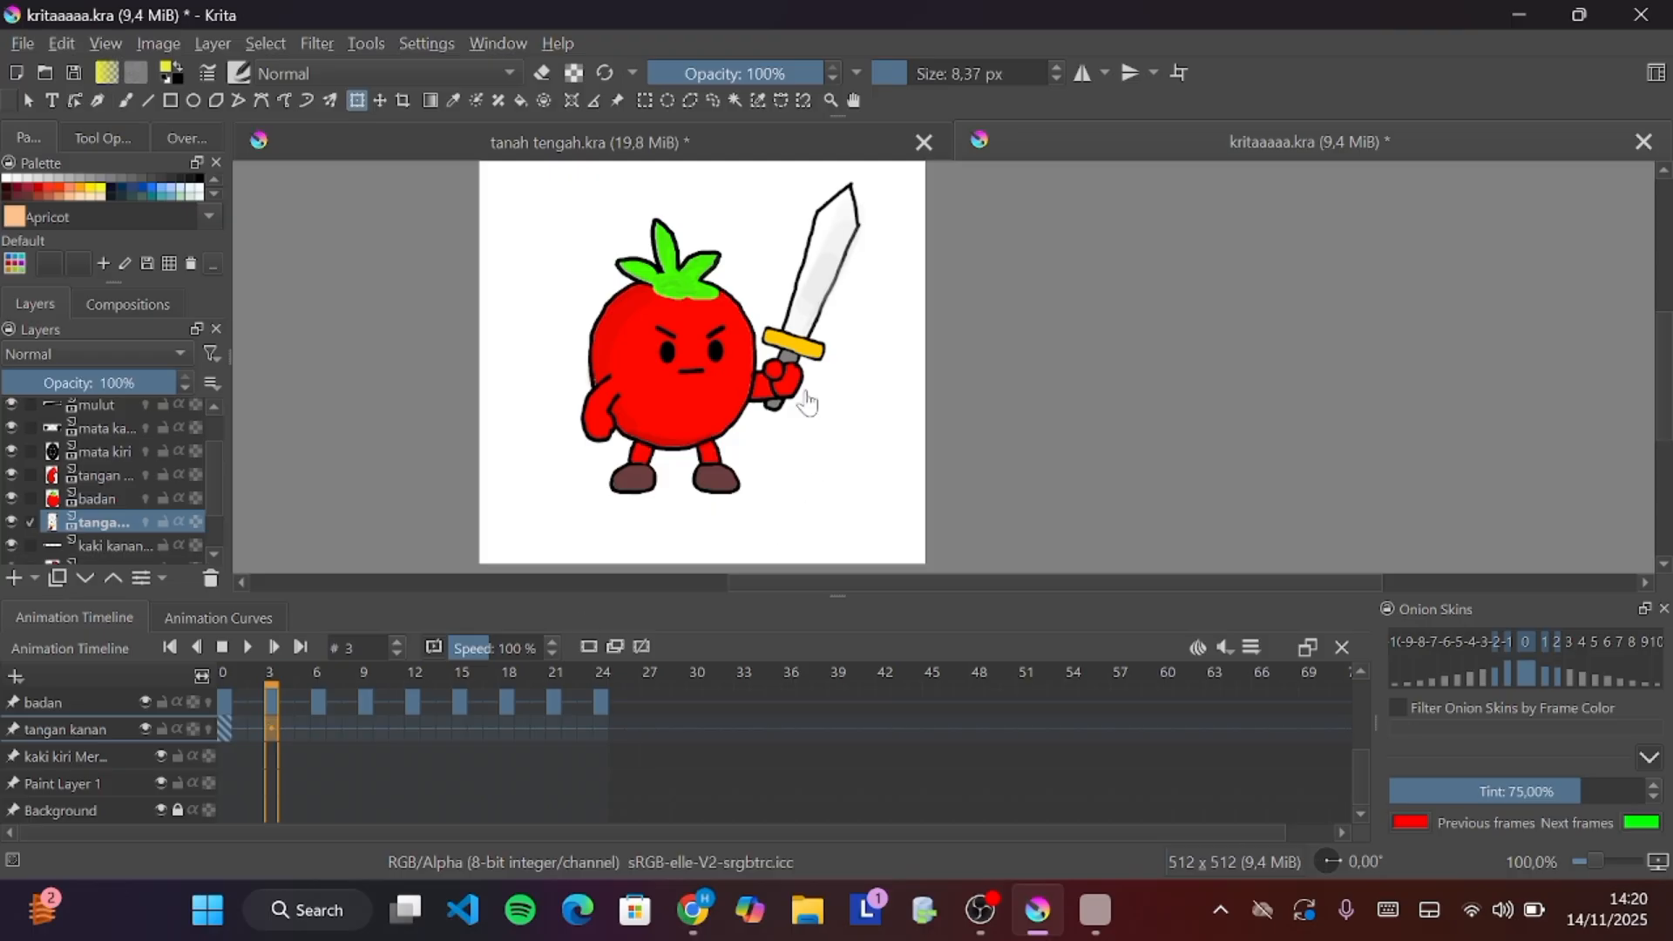
click(207, 729)
click(617, 648)
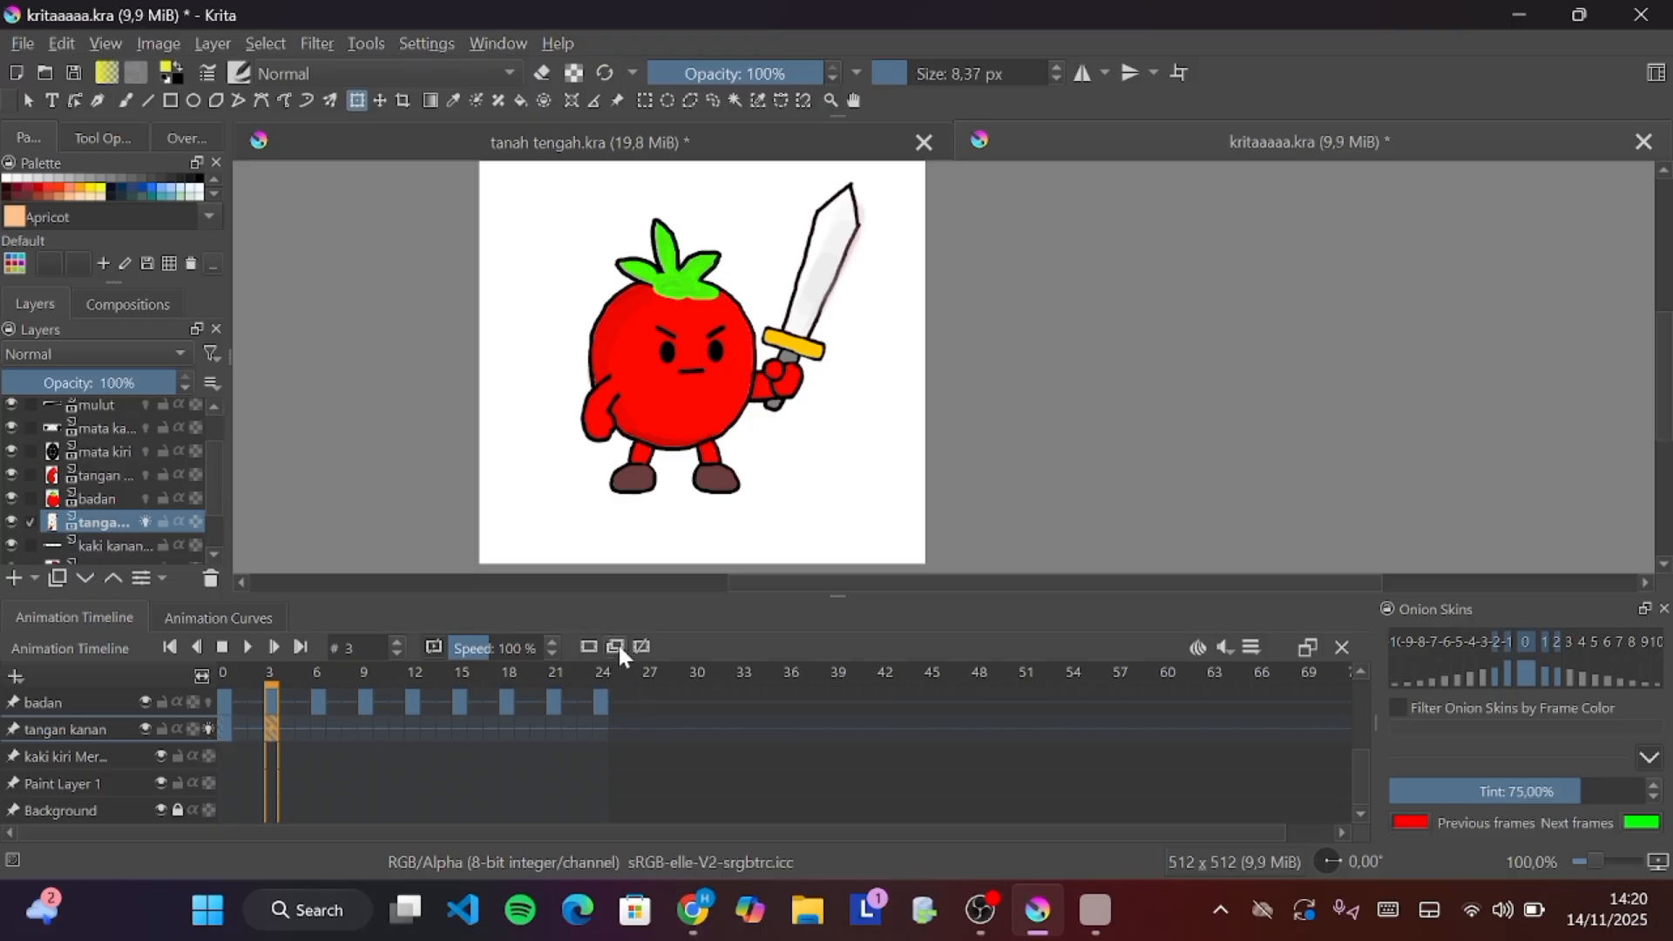
At frame 3, rotate the sword arm slightly counterclockwise with the Transform tool
click(783, 346)
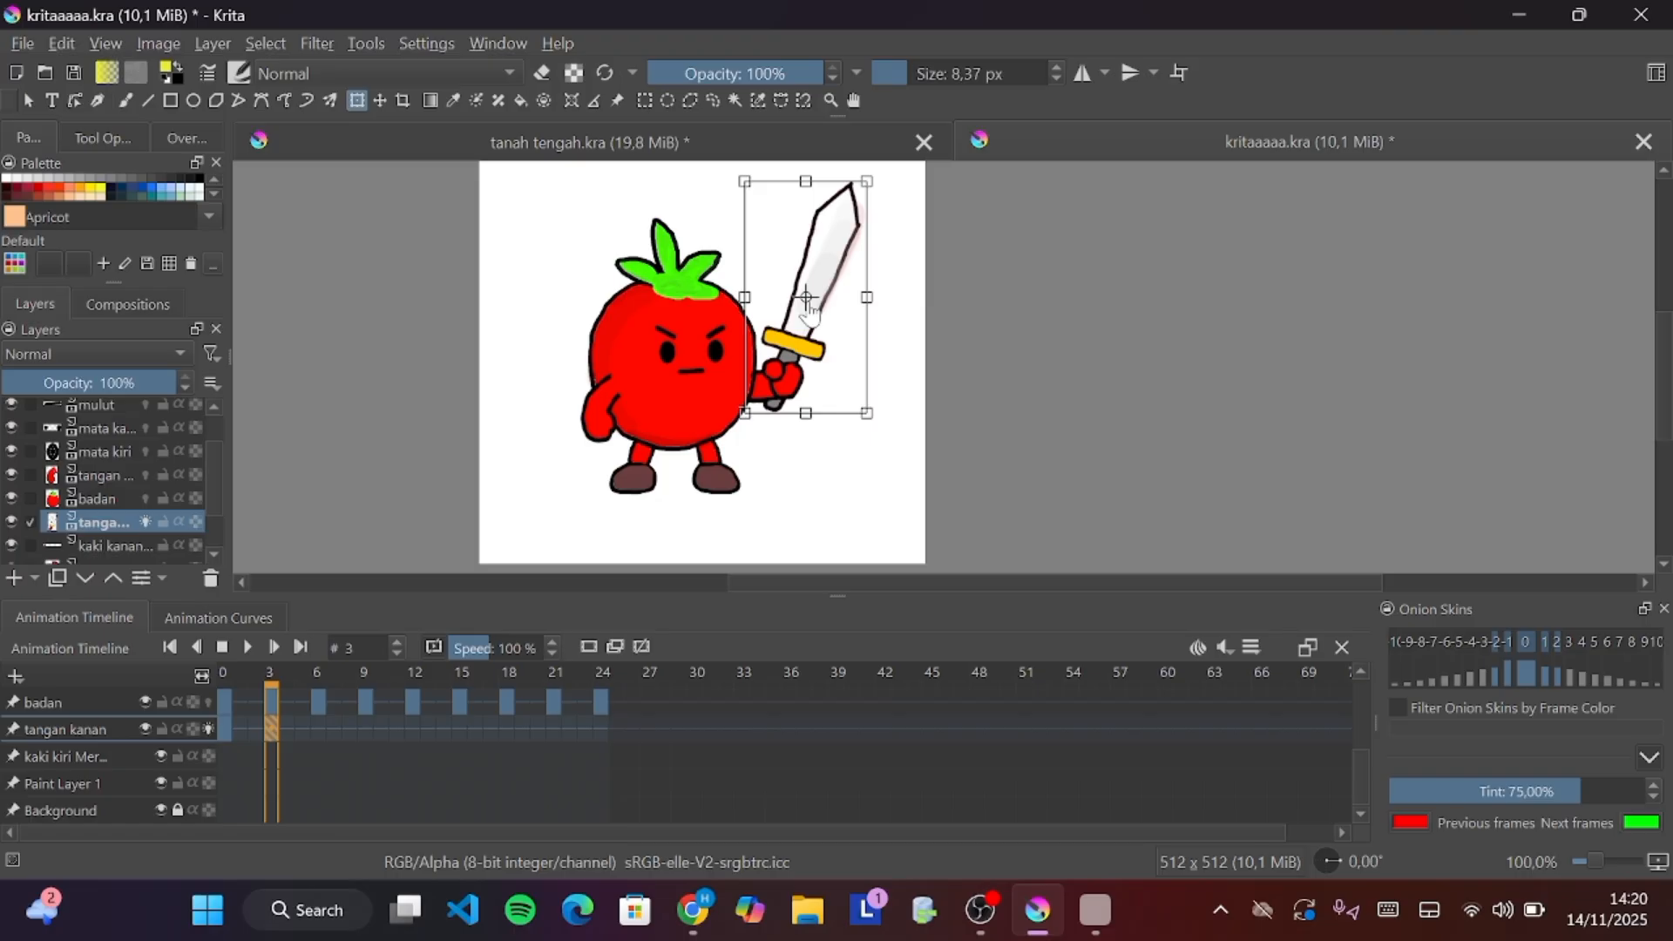
scroll(809, 307, up, 3)
drag(803, 295, 700, 490)
scroll(780, 418, down, 3)
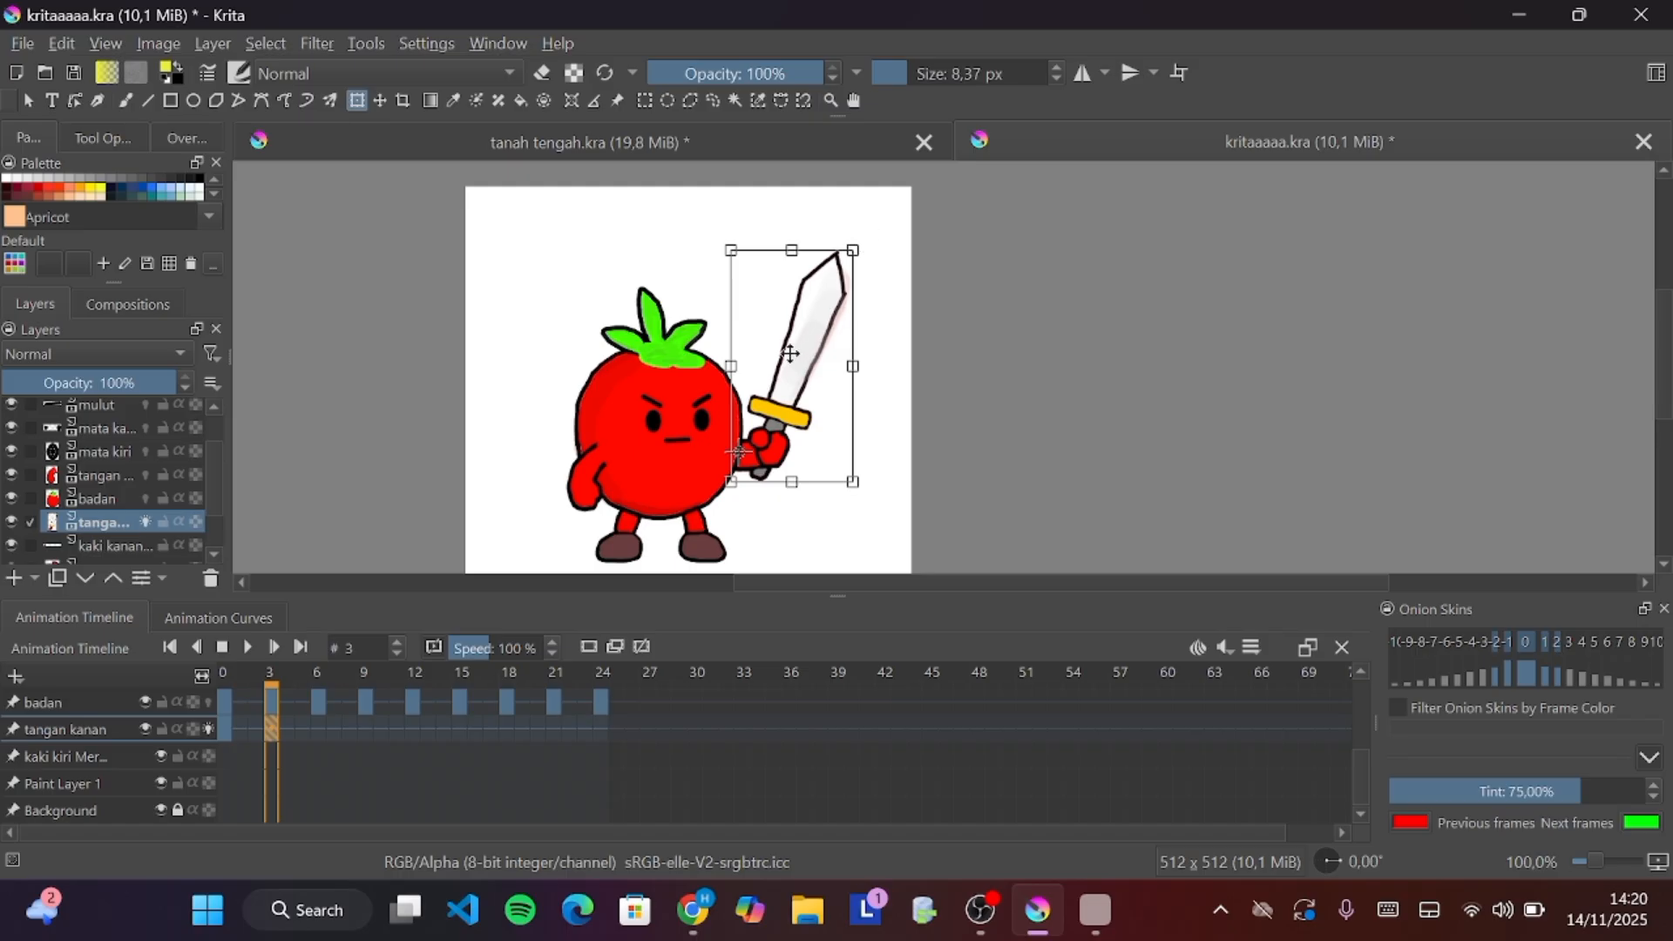
drag(869, 237, 853, 241)
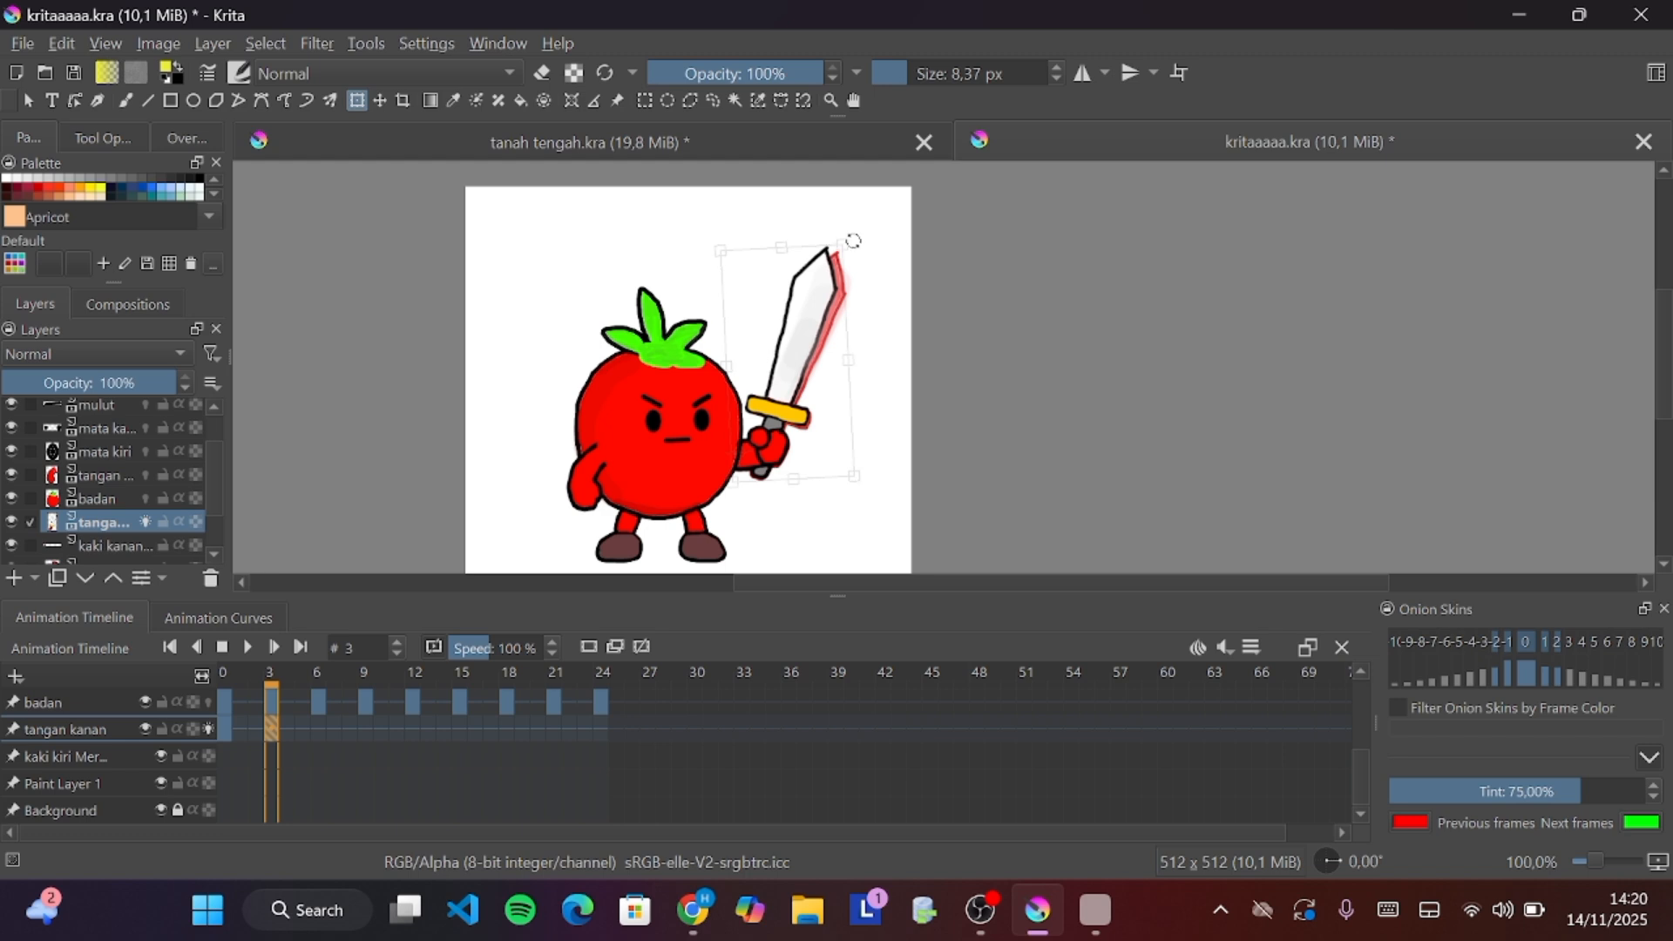
drag(853, 241, 853, 241)
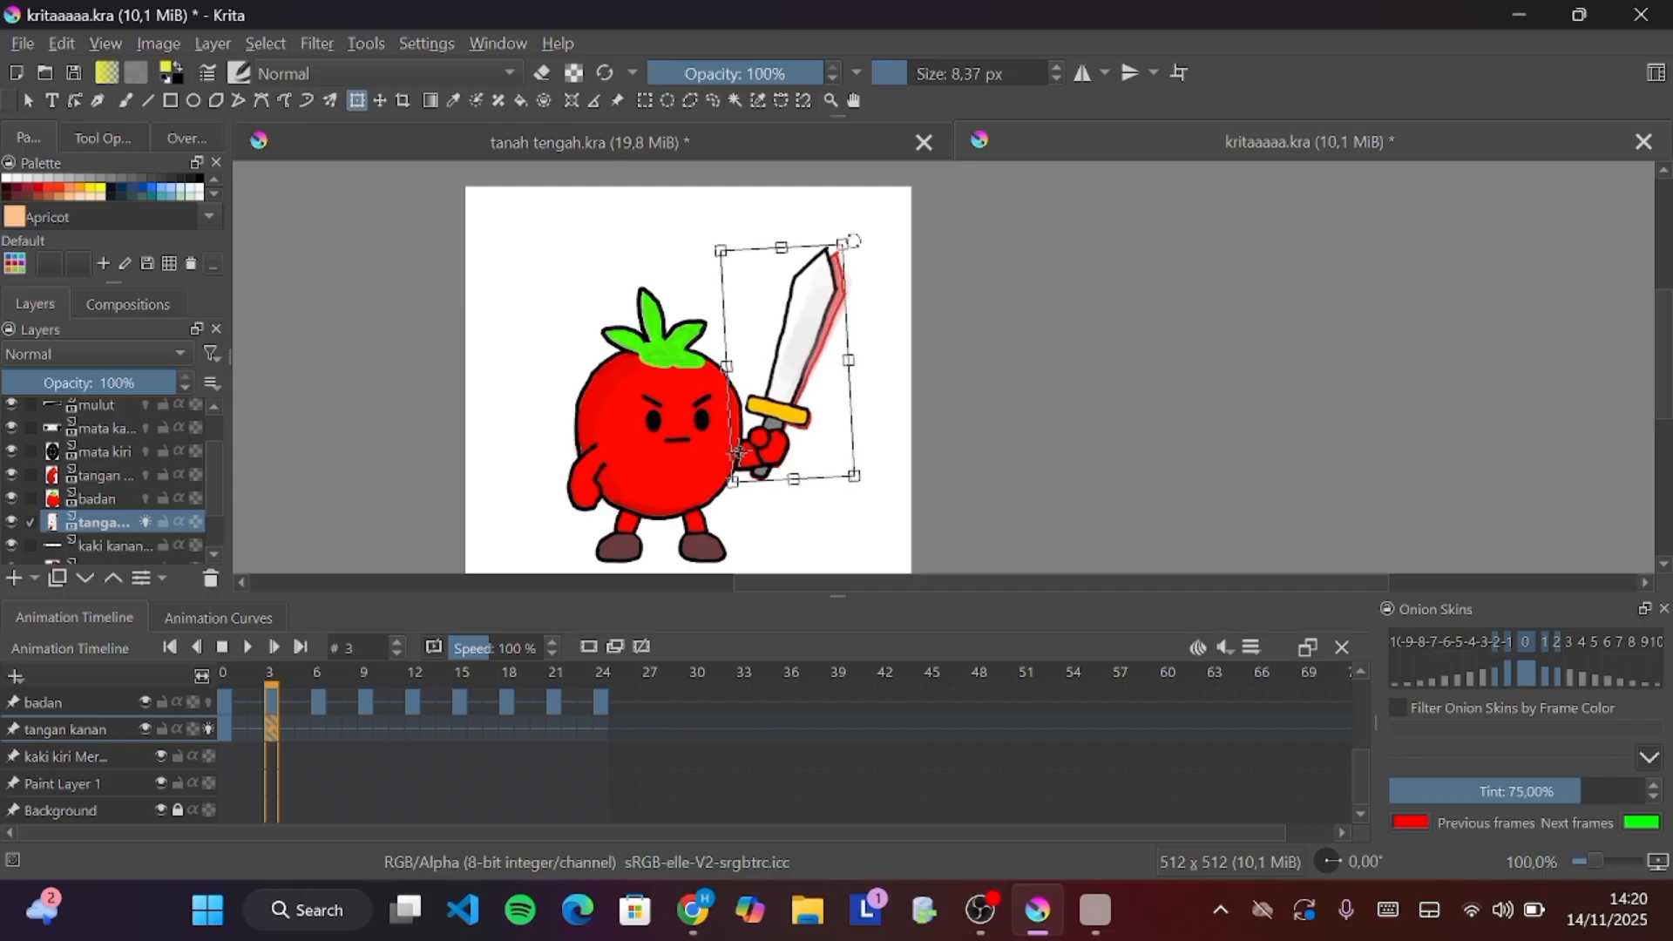
At frame 6, rotate the sword arm slightly further counterclockwise, then move to frame 9
click(318, 729)
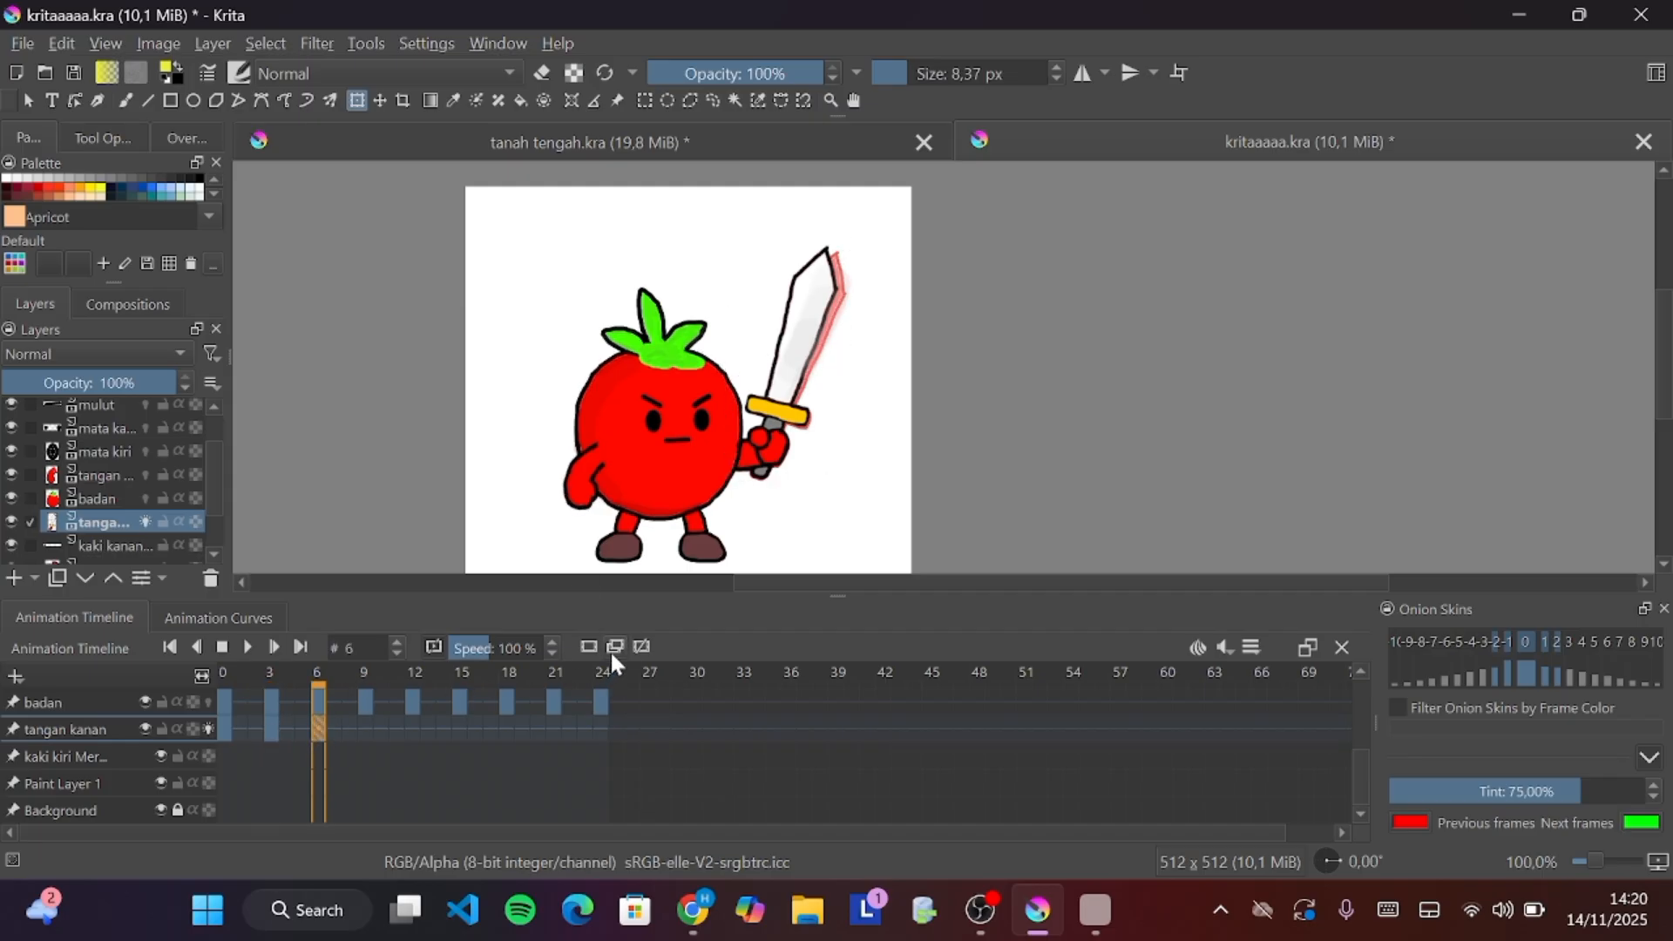
click(800, 331)
drag(891, 219, 873, 218)
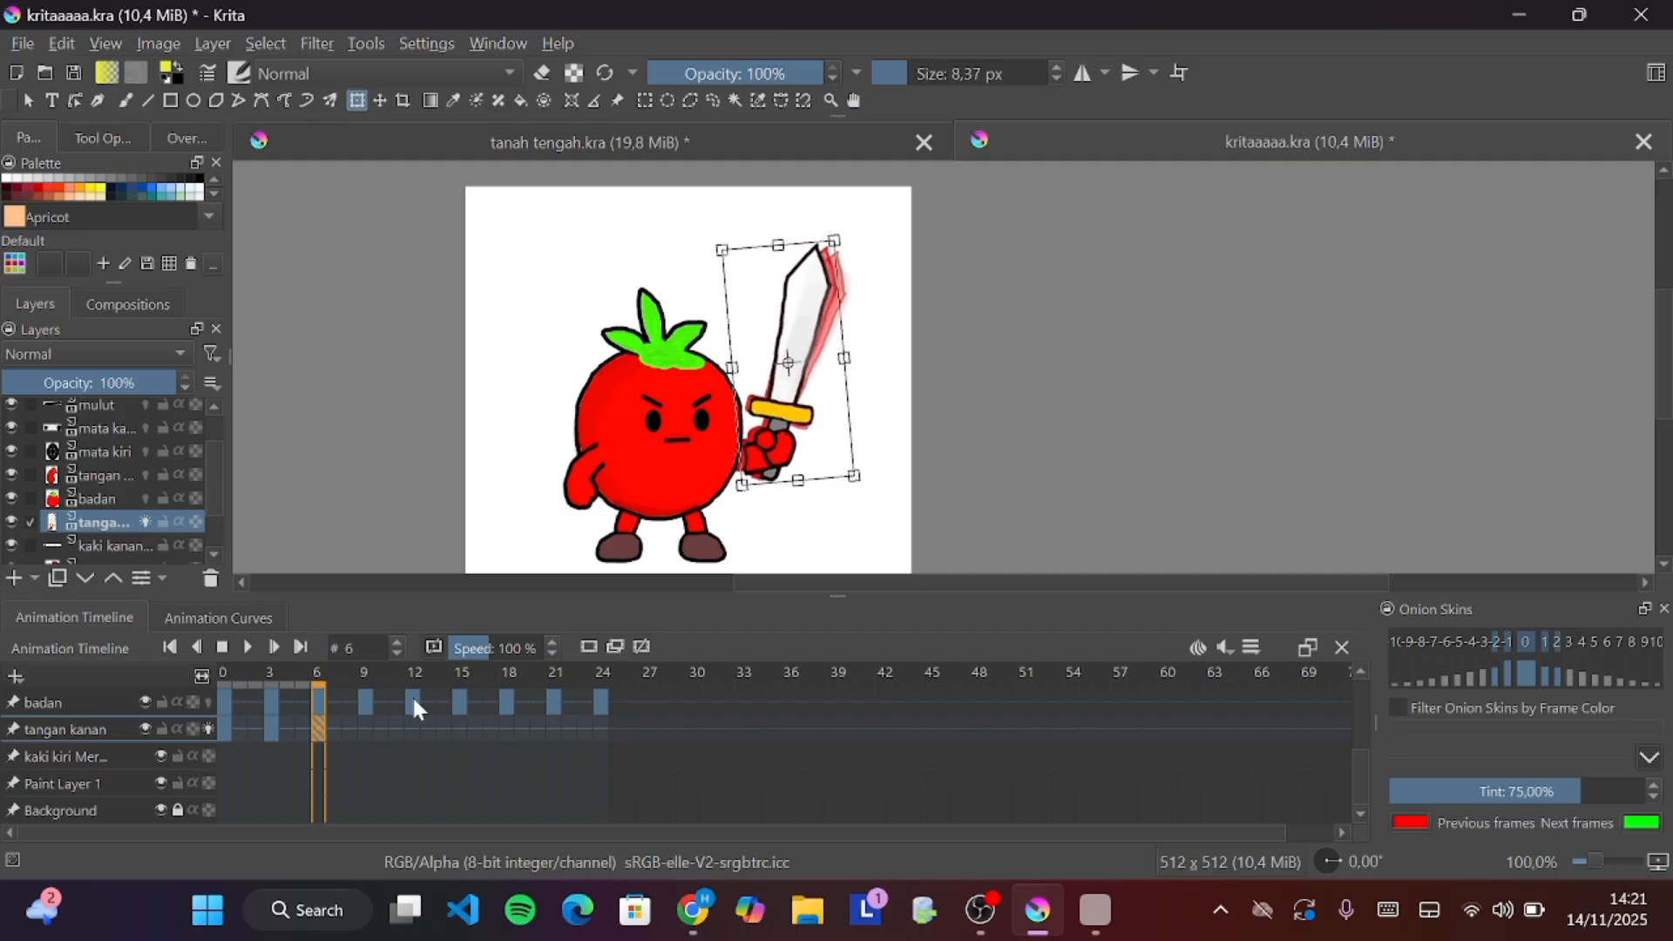
click(366, 729)
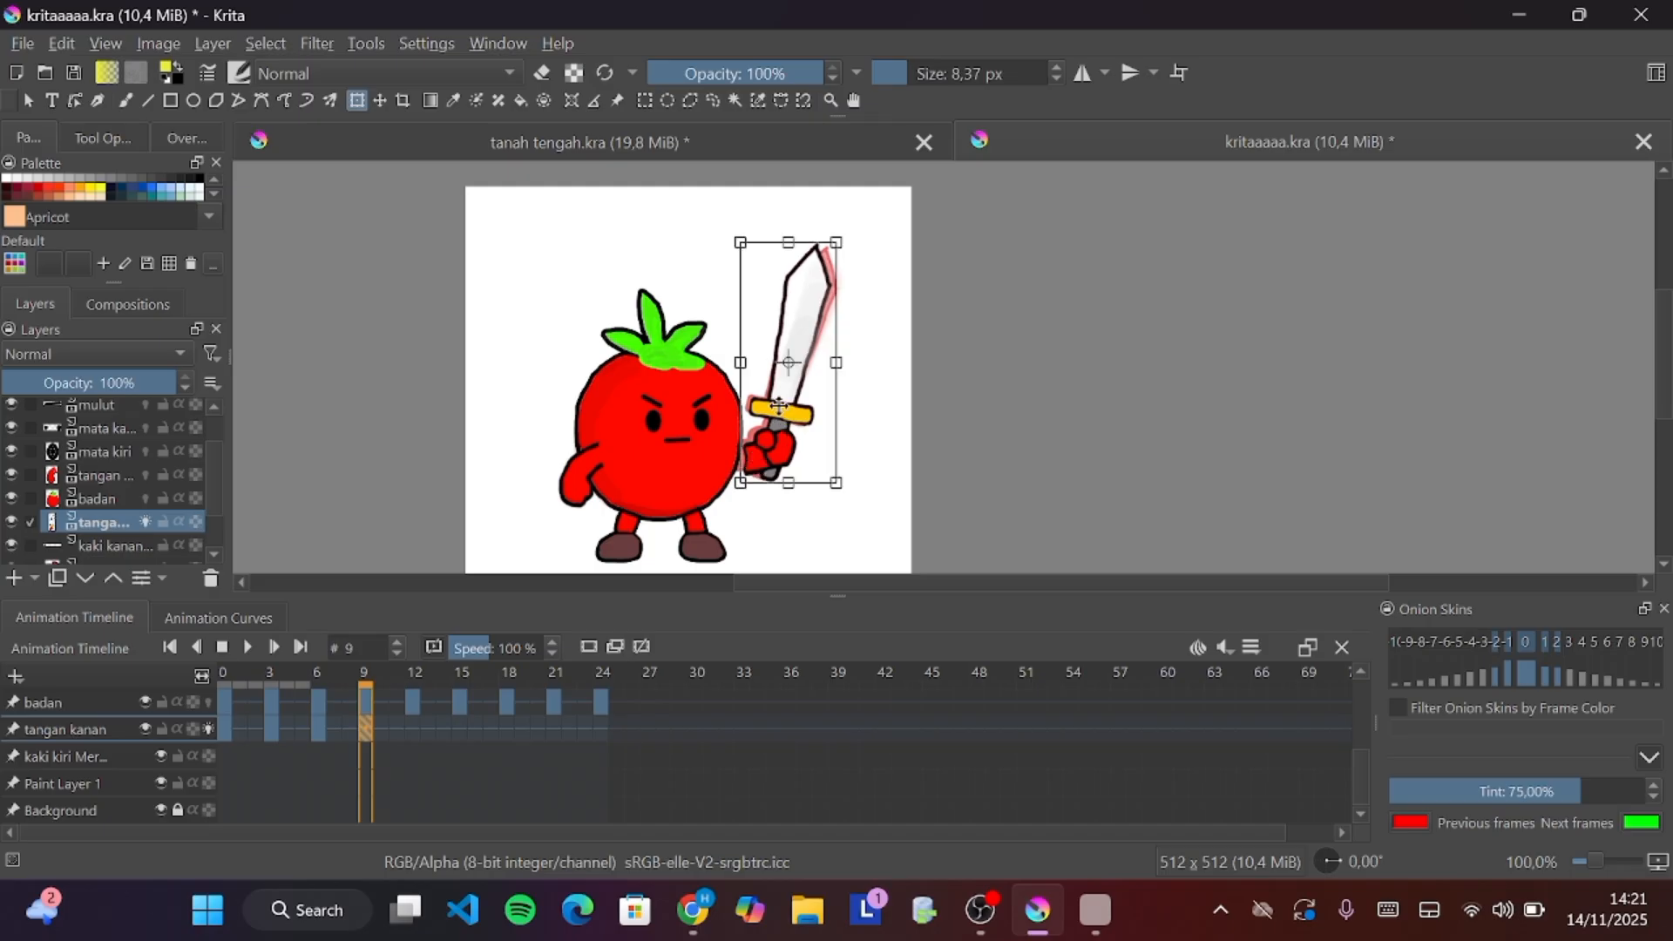
Try moving the sword arm at frame 9, then undo the last several transform changes
drag(789, 363, 747, 425)
key(ctrl+z)
key(ctrl+z)
key(ctrl+z)
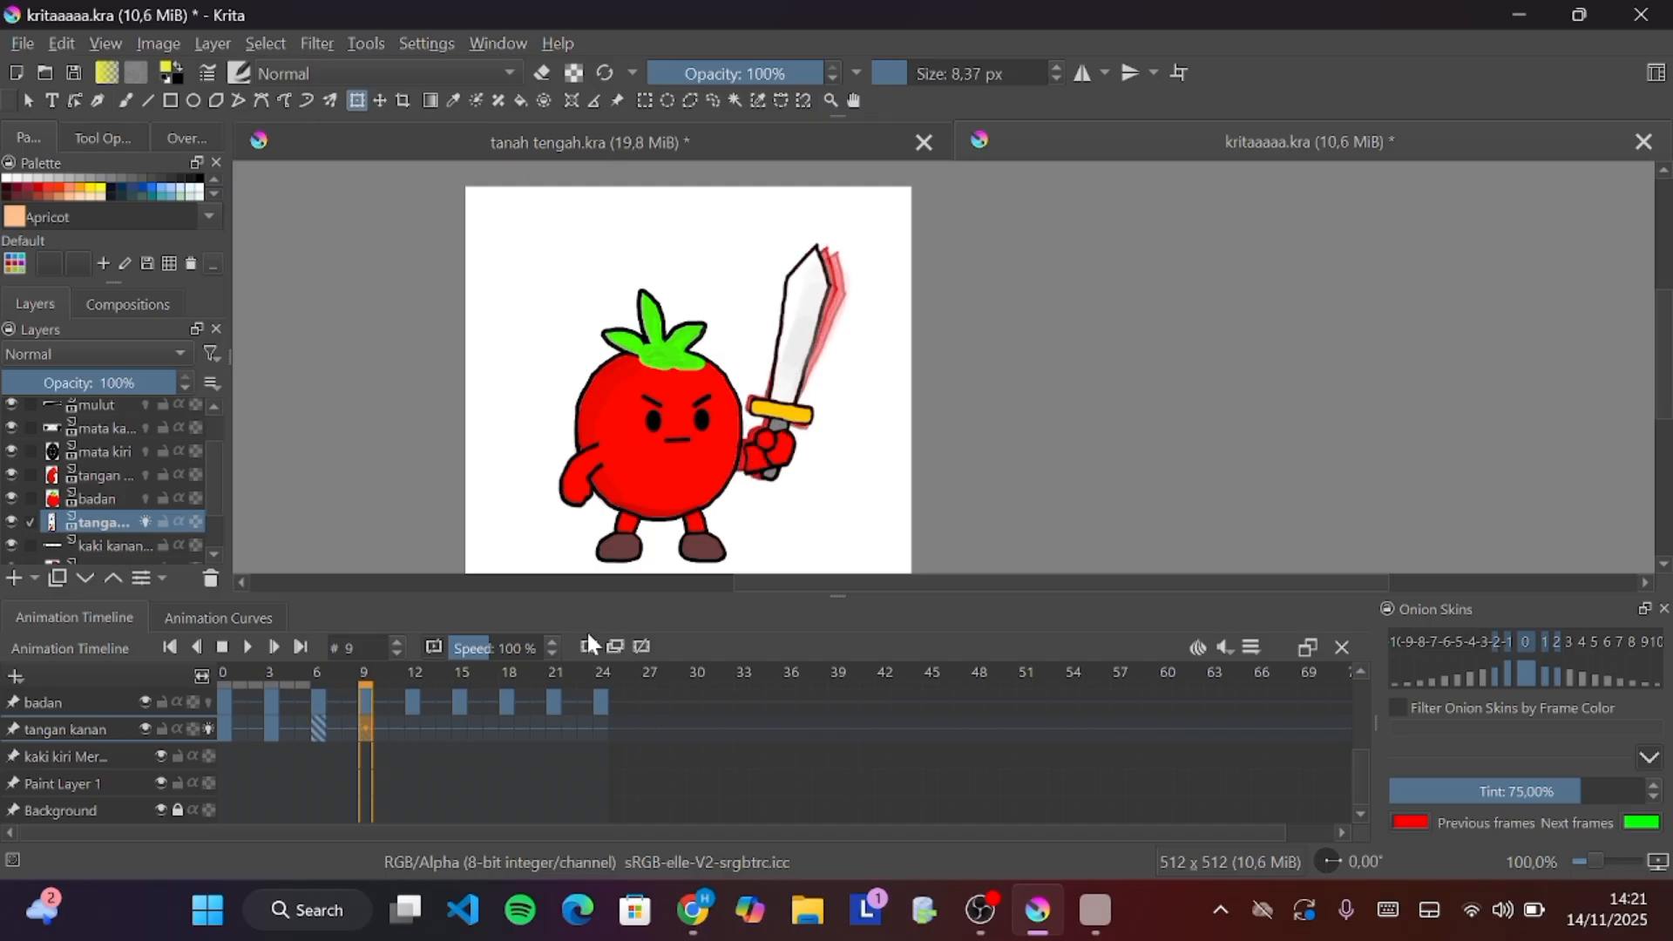
key(ctrl+z)
key(ctrl+z)
At frame 6, pivot the sword arm around the hand, rotate it slightly counterclockwise, and move to frame 9
click(613, 648)
click(806, 340)
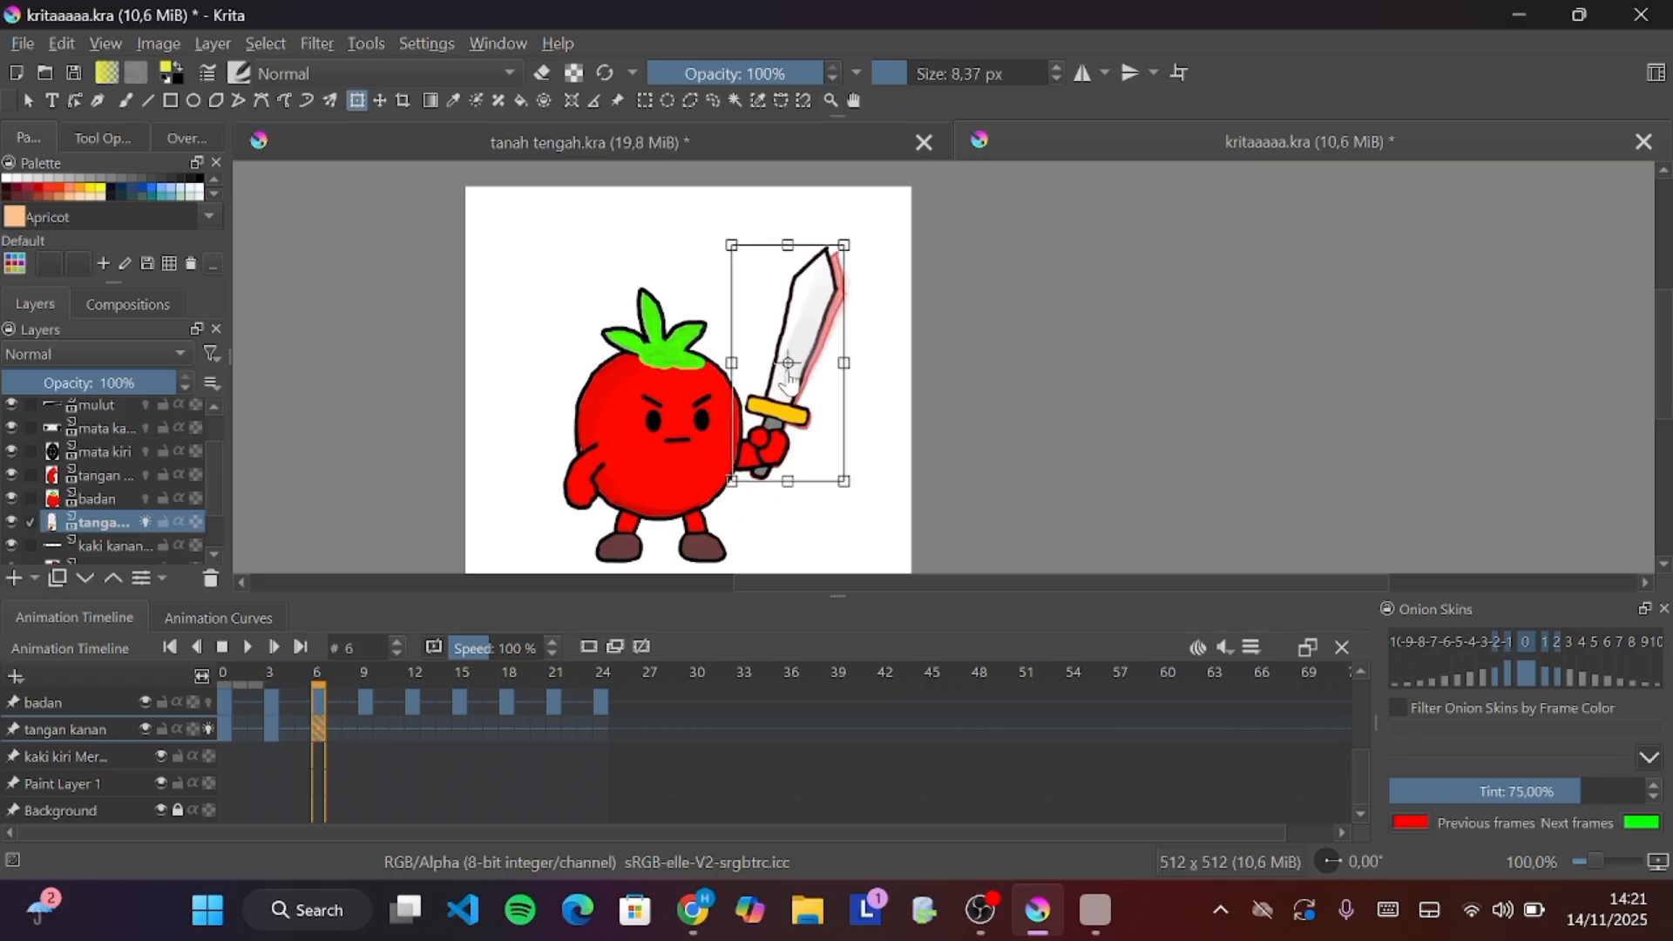
drag(788, 362, 732, 446)
drag(900, 280, 872, 278)
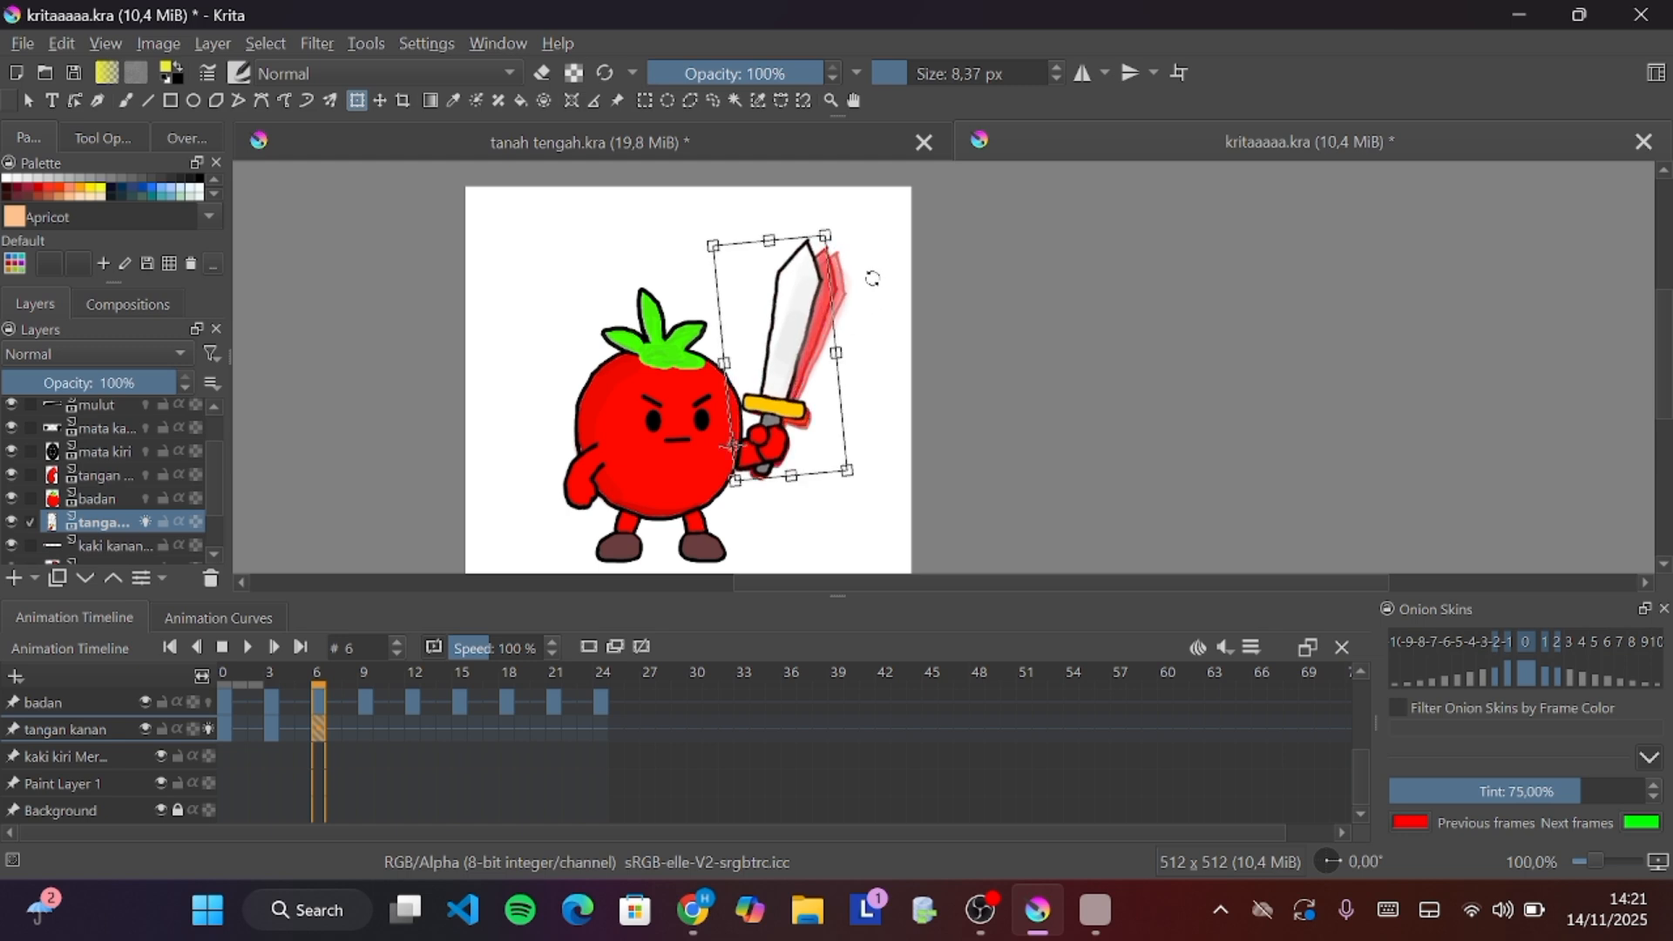
click(363, 732)
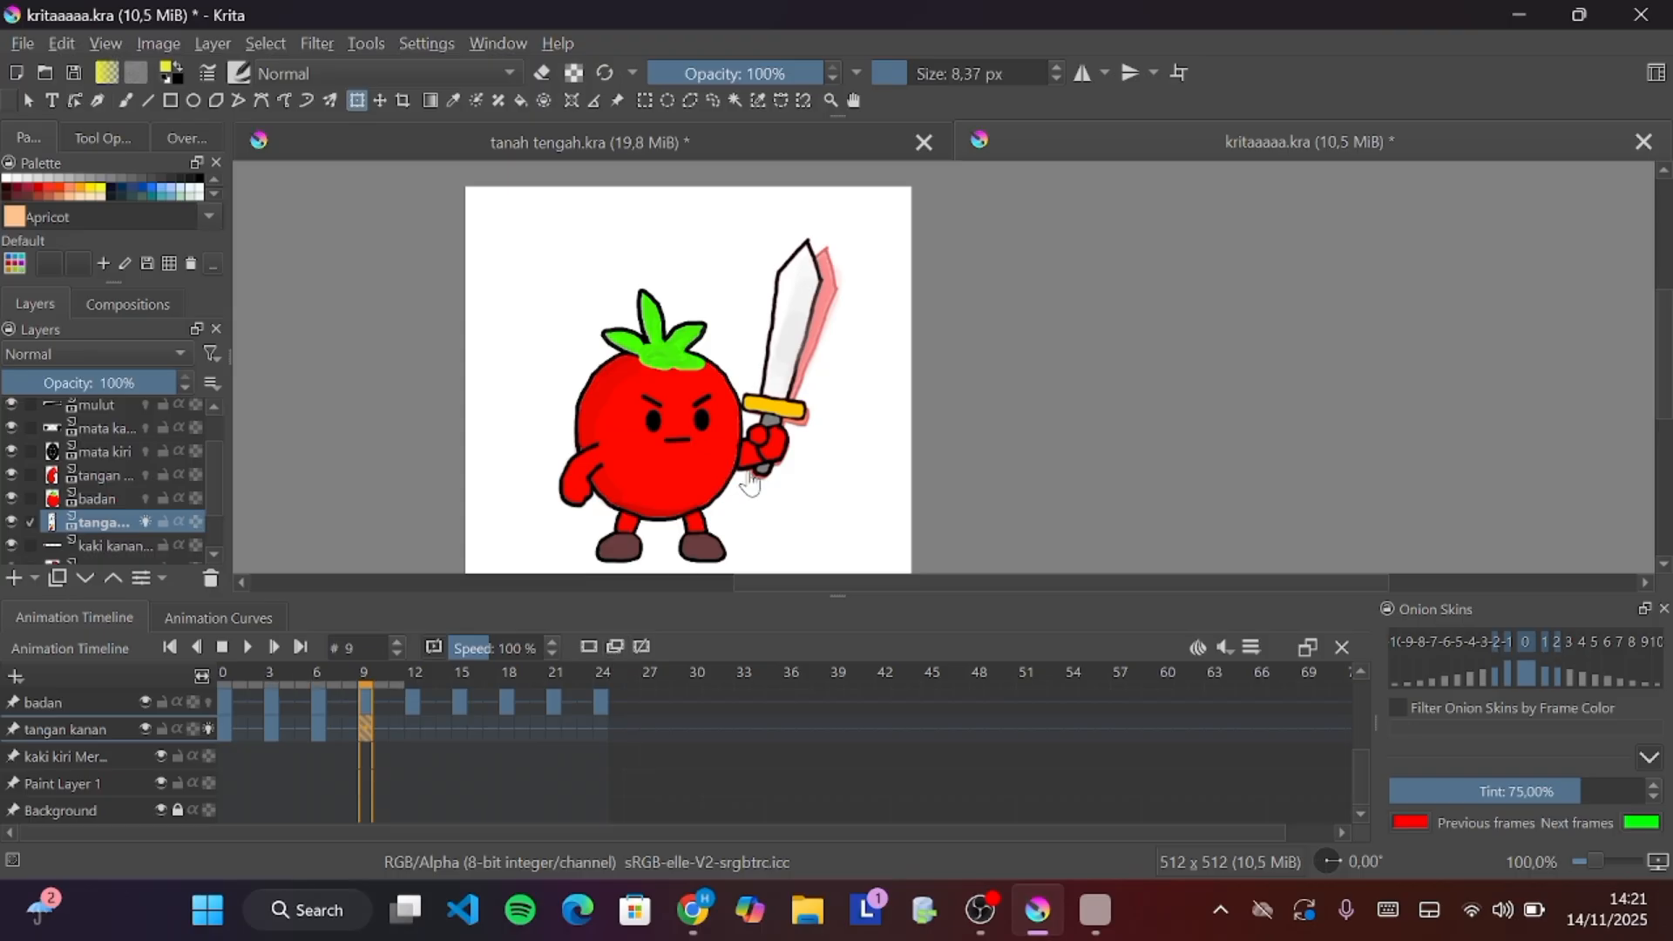
At frame 9, rotate the sword arm slightly with the Transform tool and move to frame 12
click(773, 399)
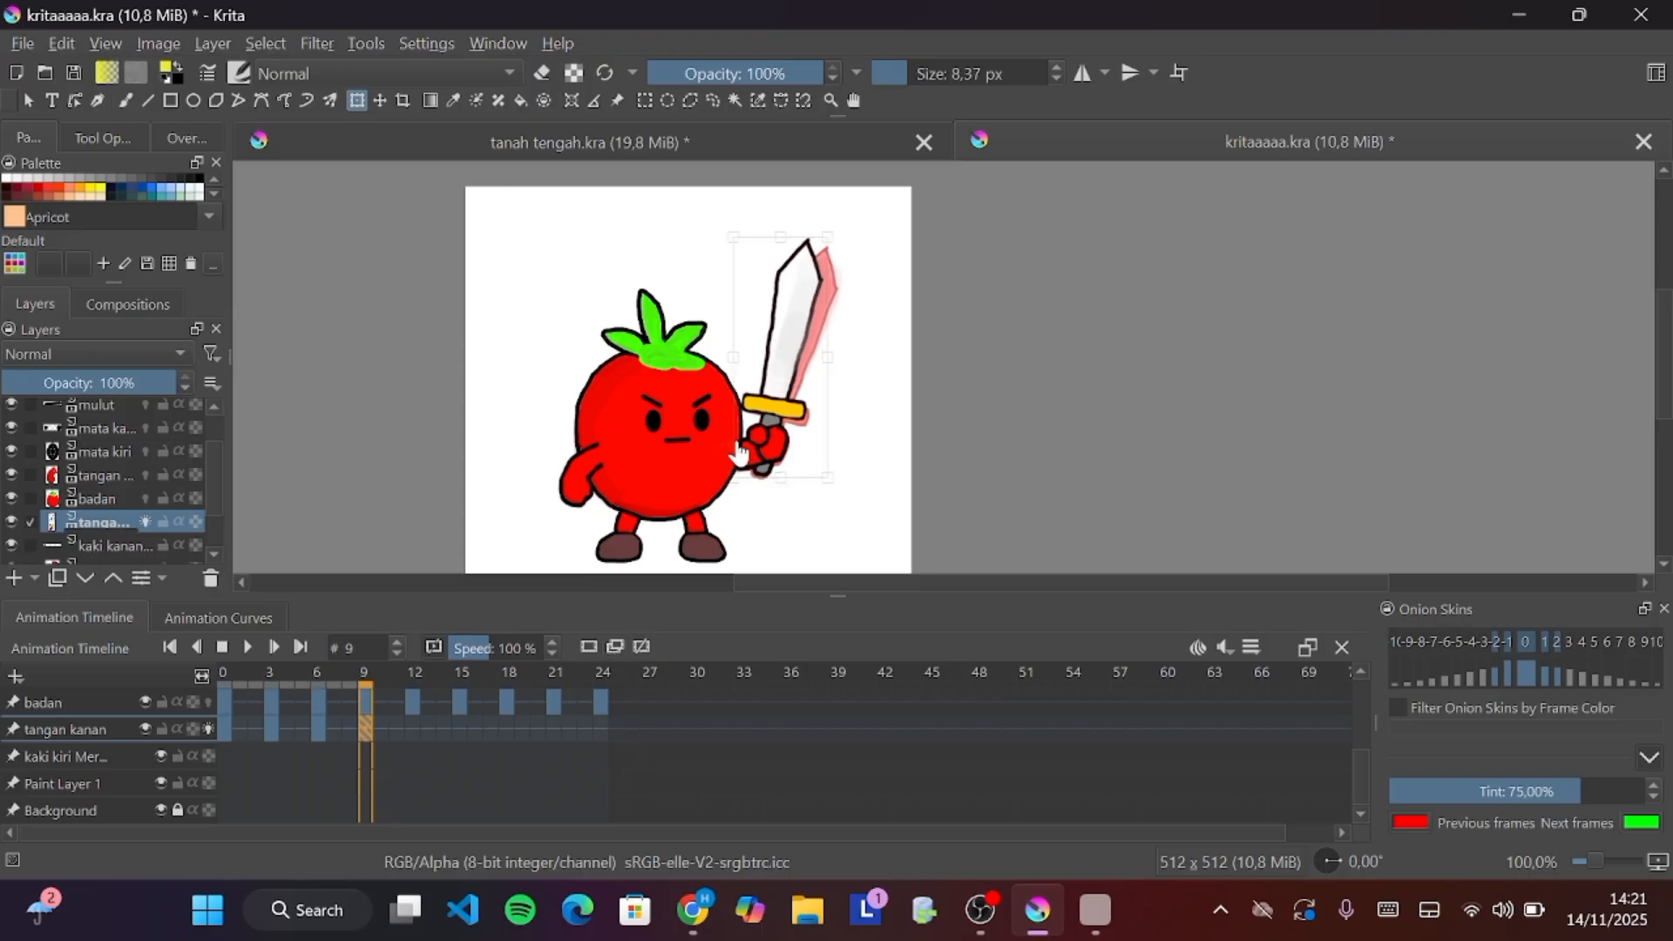
drag(889, 341, 881, 343)
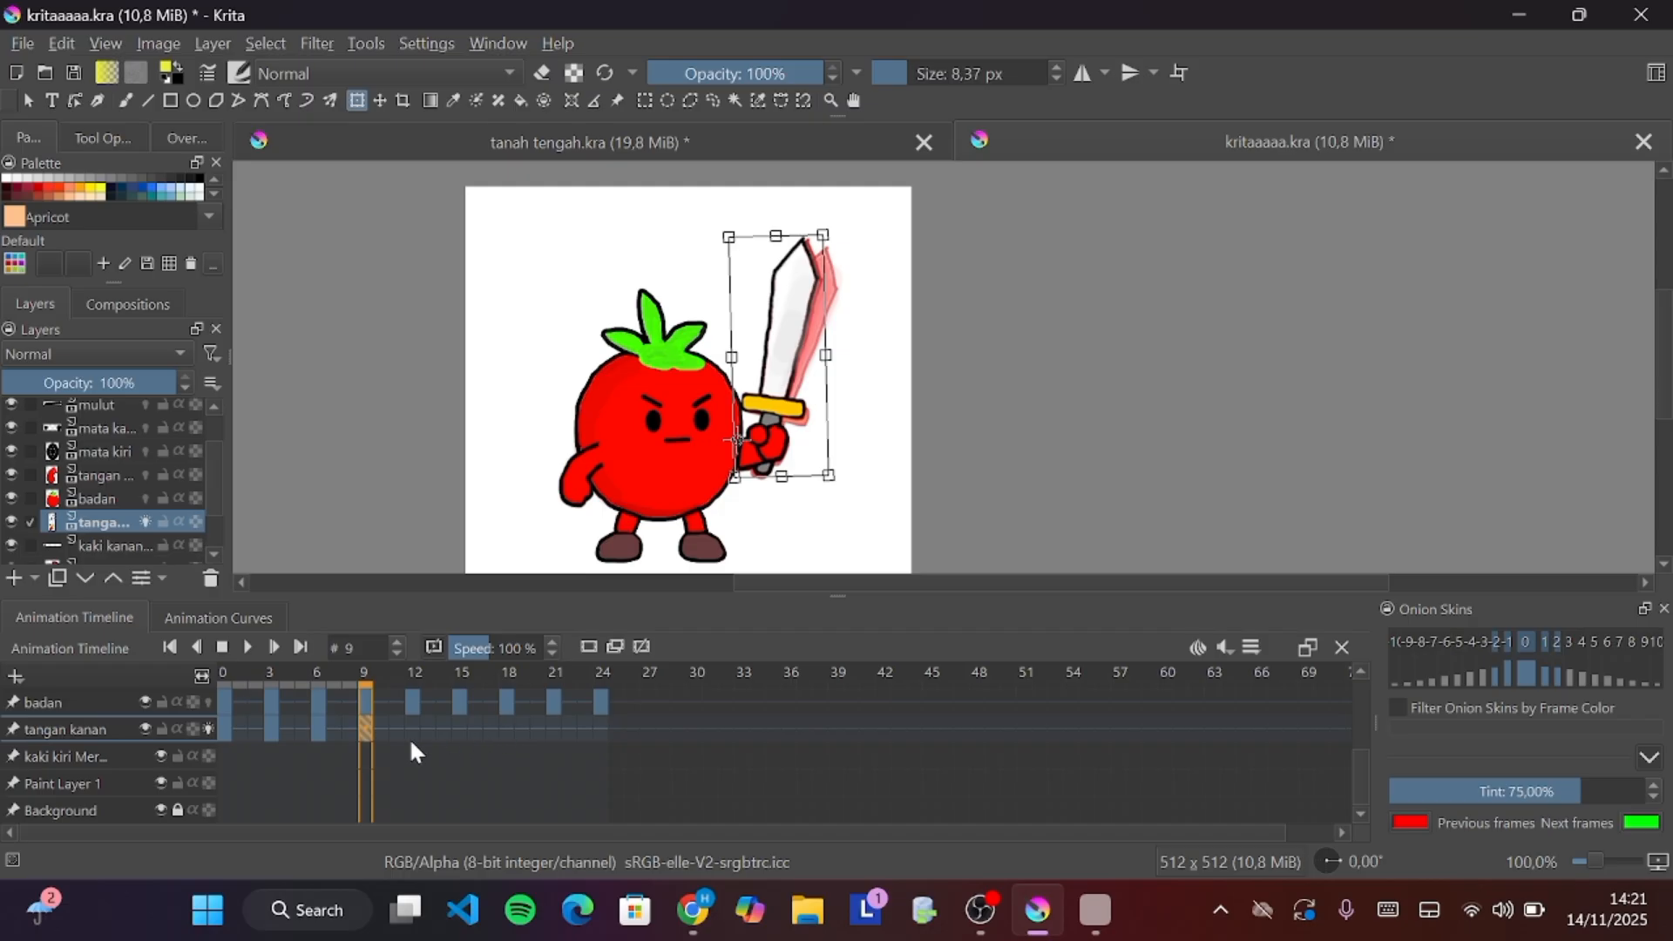
click(414, 728)
Add a keyframe at frame 12, pivot the sword arm at the hand, rotate it slightly, and move to frame 15
click(610, 647)
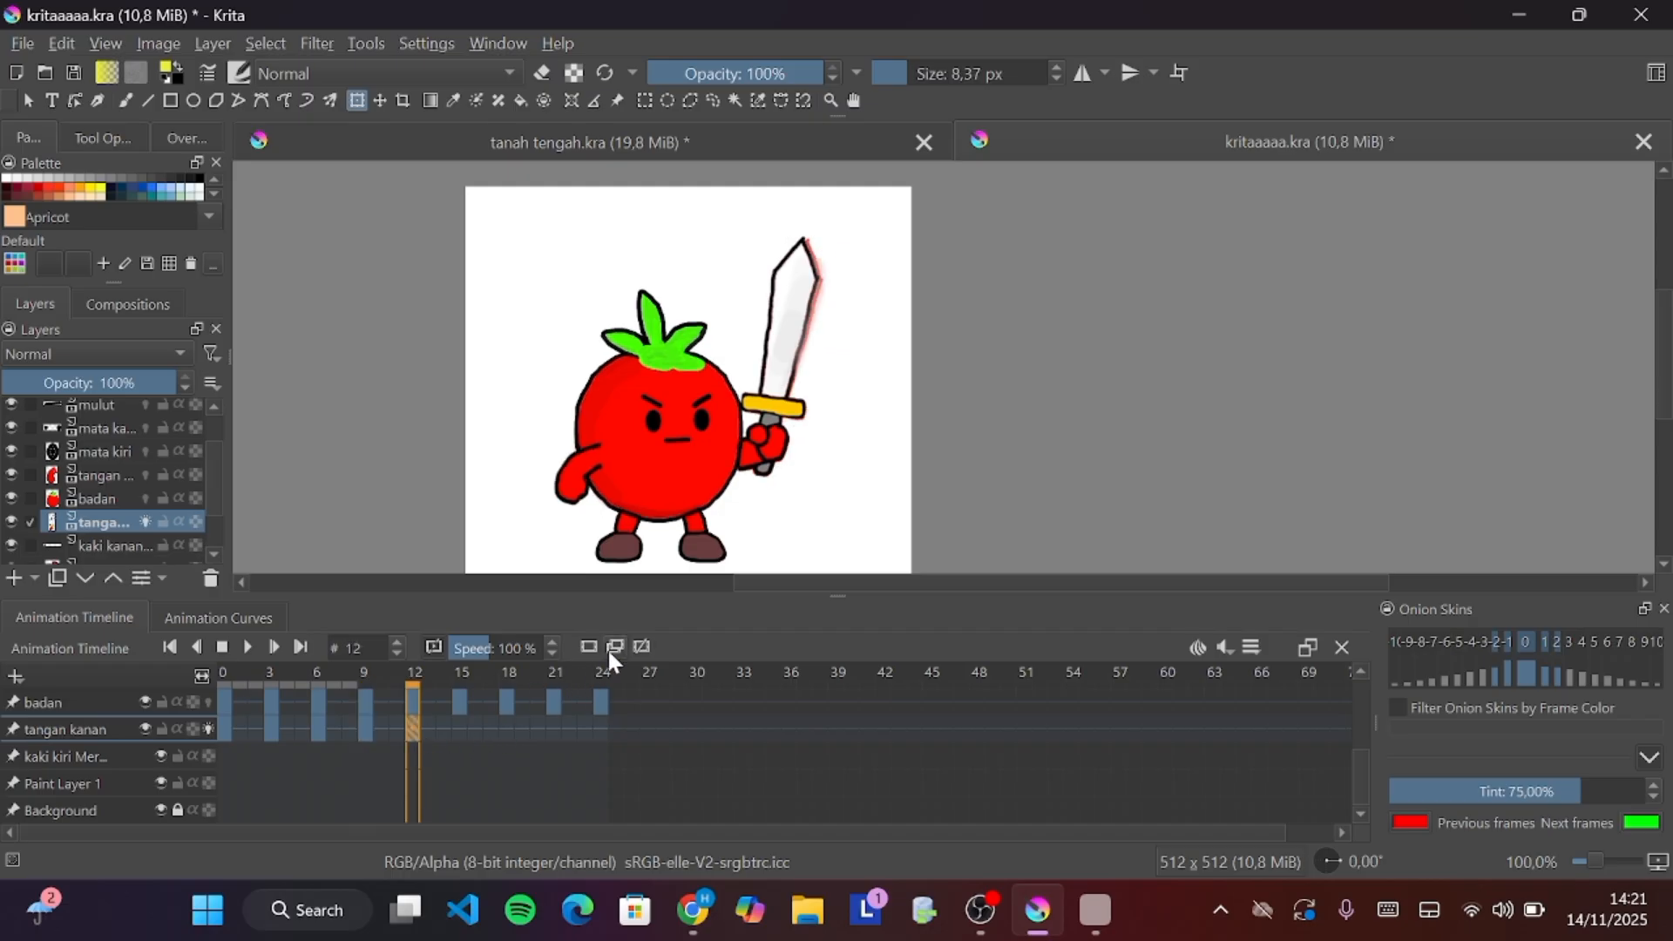
drag(790, 348, 740, 440)
drag(870, 283, 871, 290)
click(462, 735)
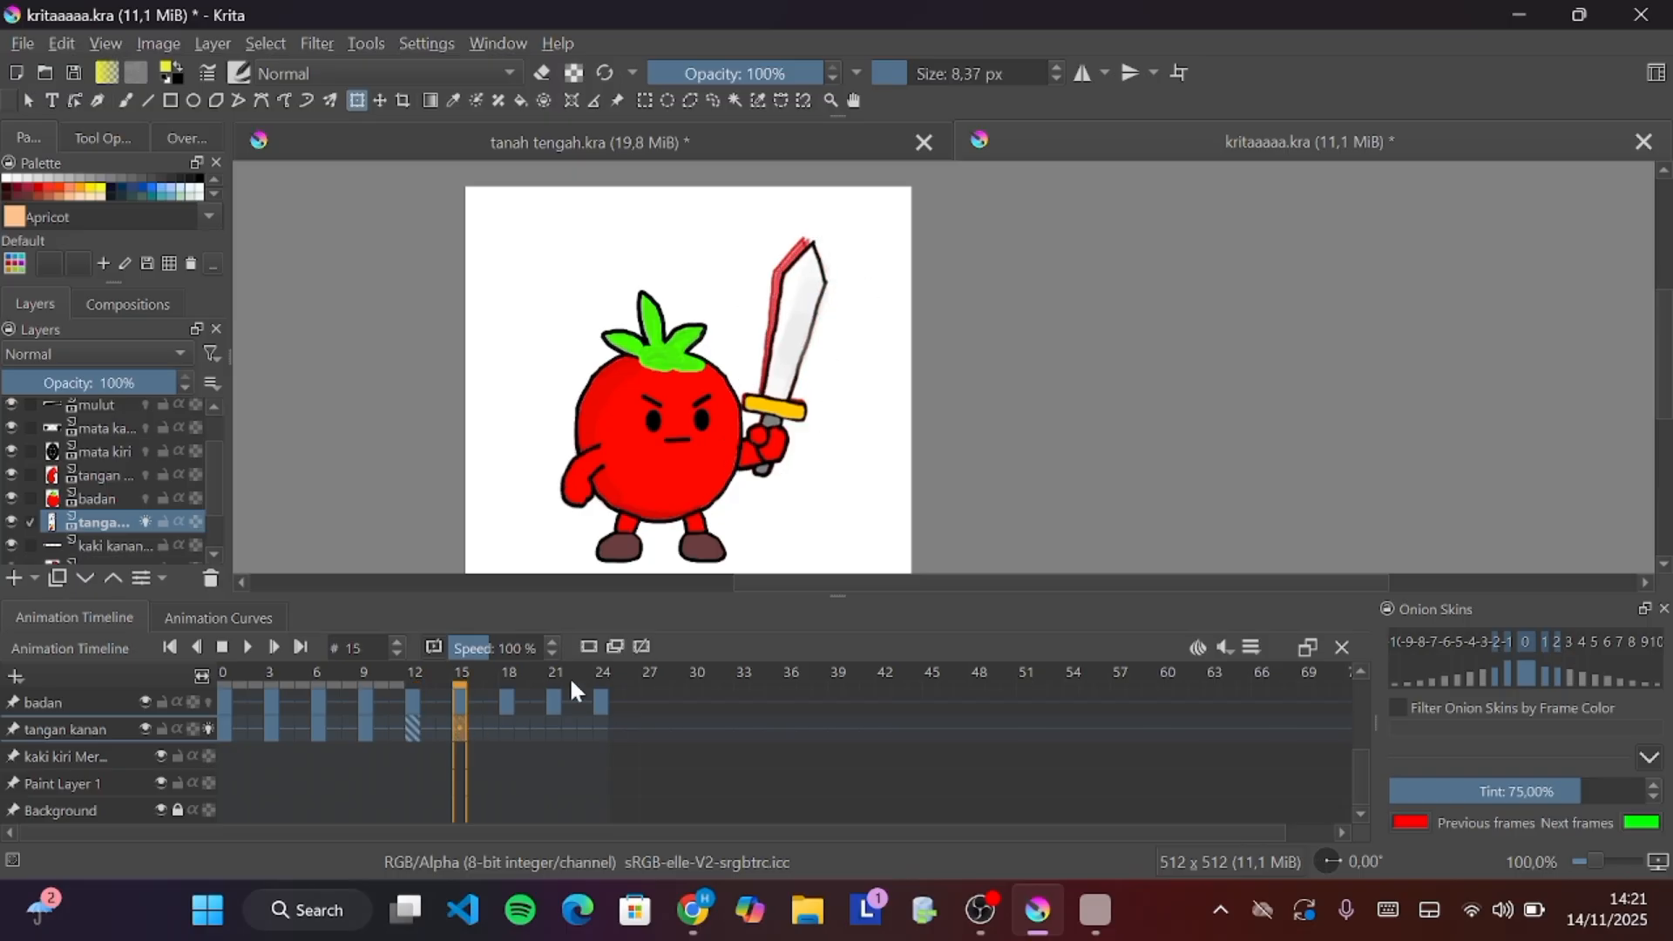
At frame 15, pivot the sword arm at the hand, rotate it slightly clockwise, and move to frame 18
click(778, 358)
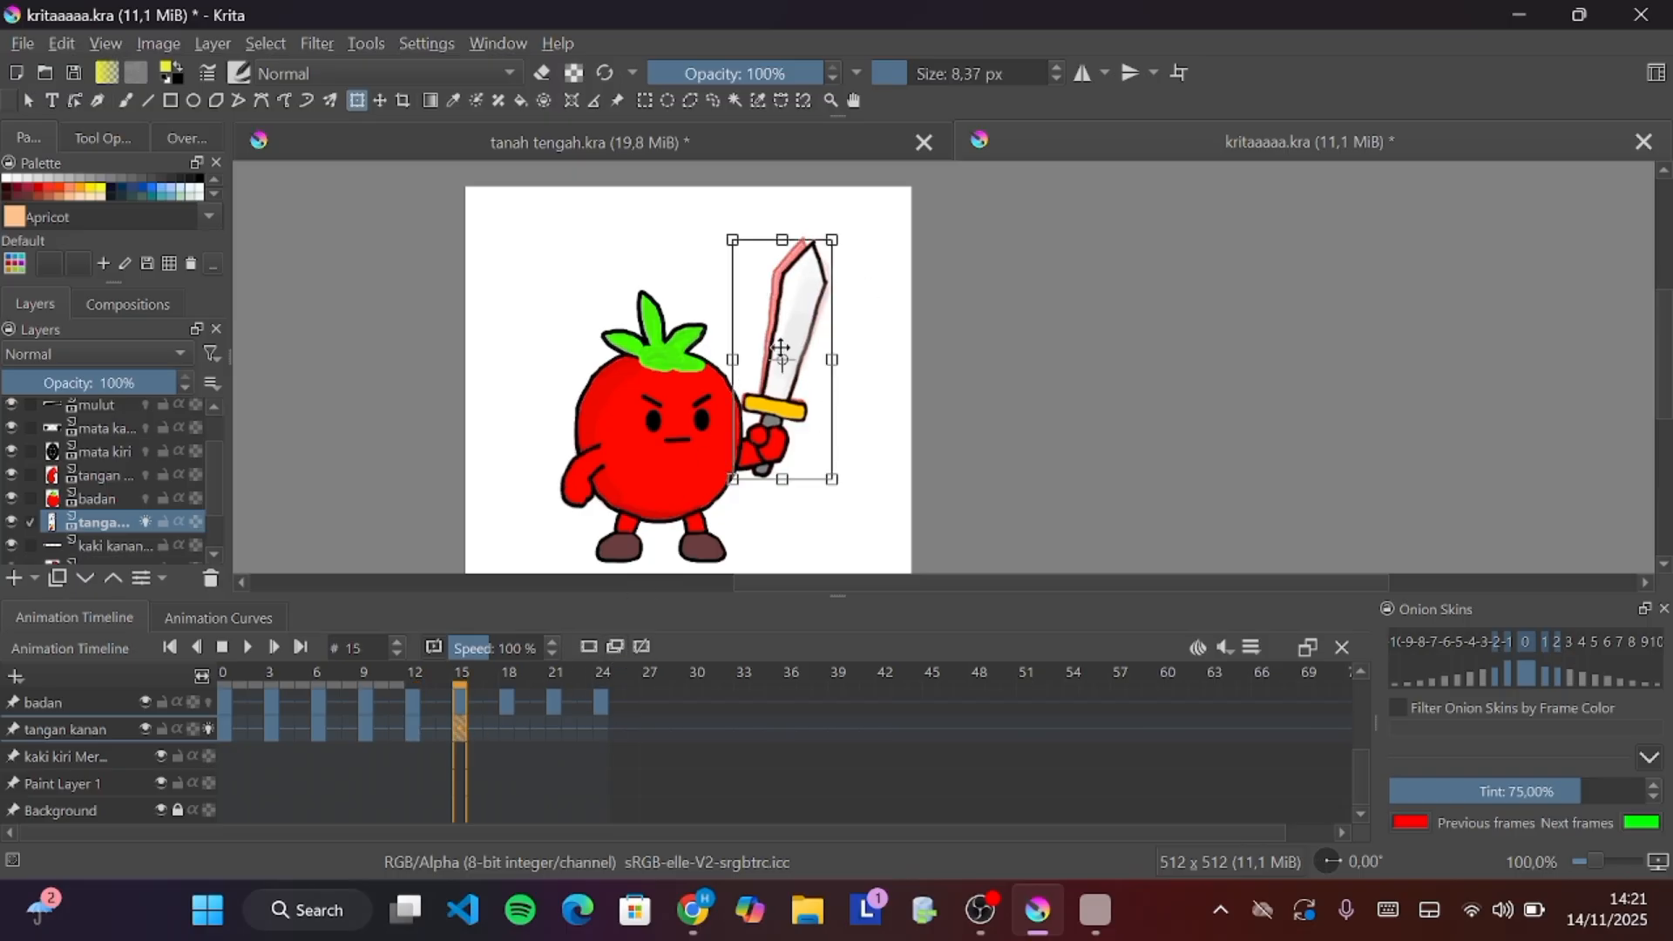
drag(743, 448, 733, 459)
drag(880, 272, 886, 276)
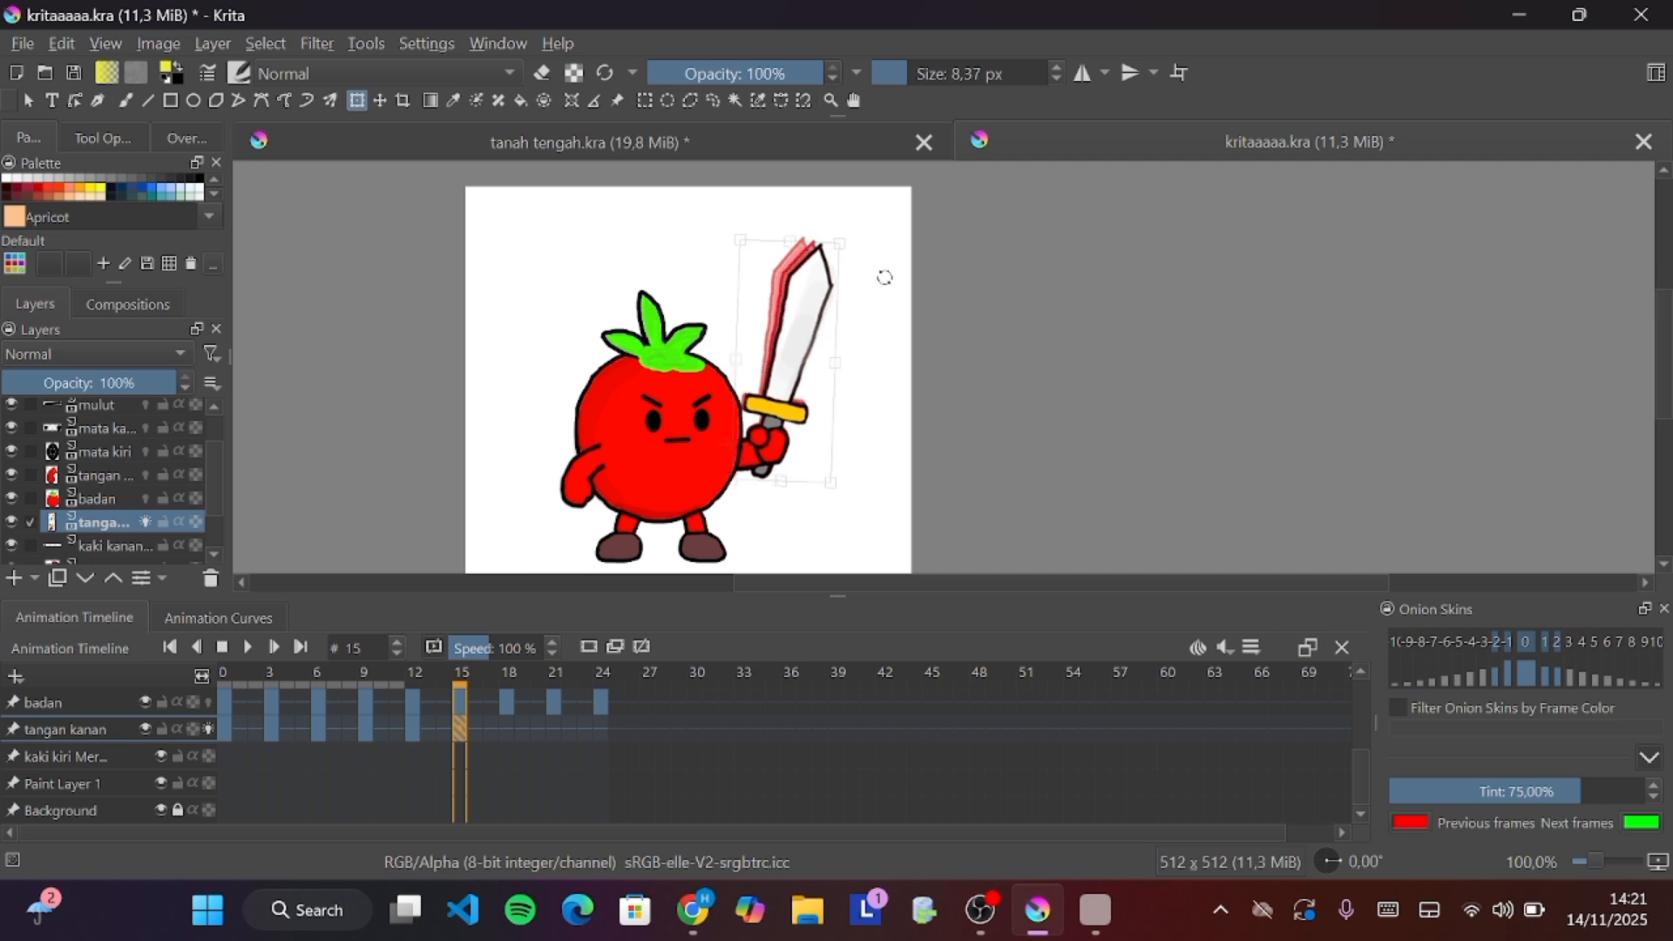
click(510, 732)
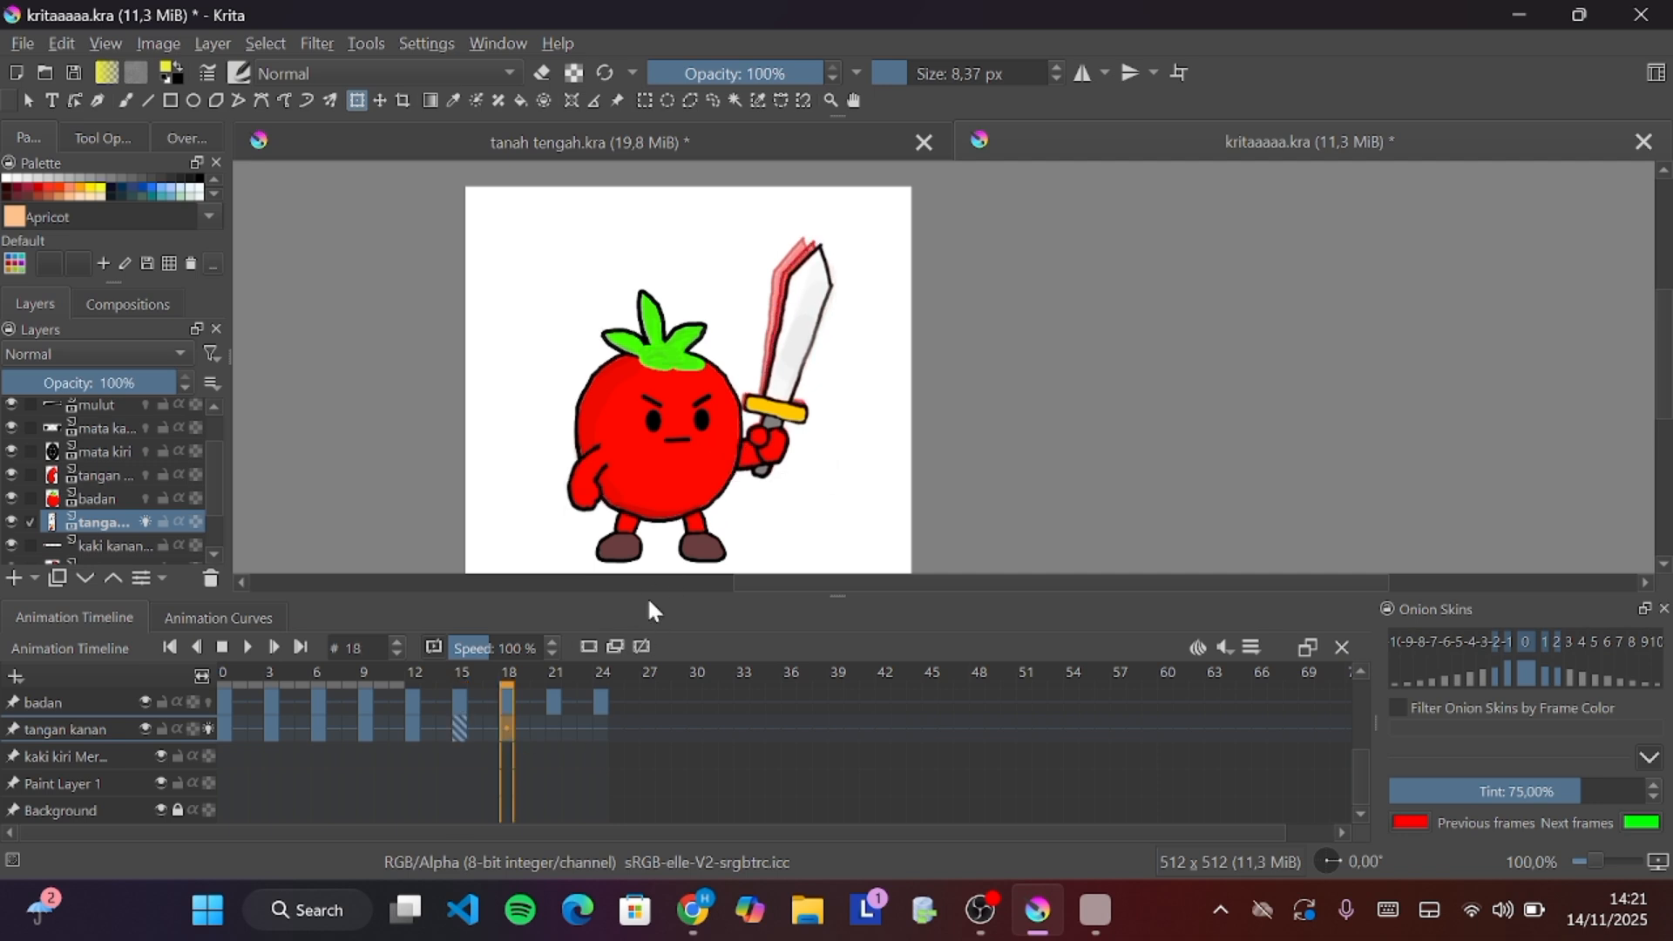
At frame 18, pivot the sword arm at the hand, rotate it slightly clockwise, and move to frame 21
click(791, 364)
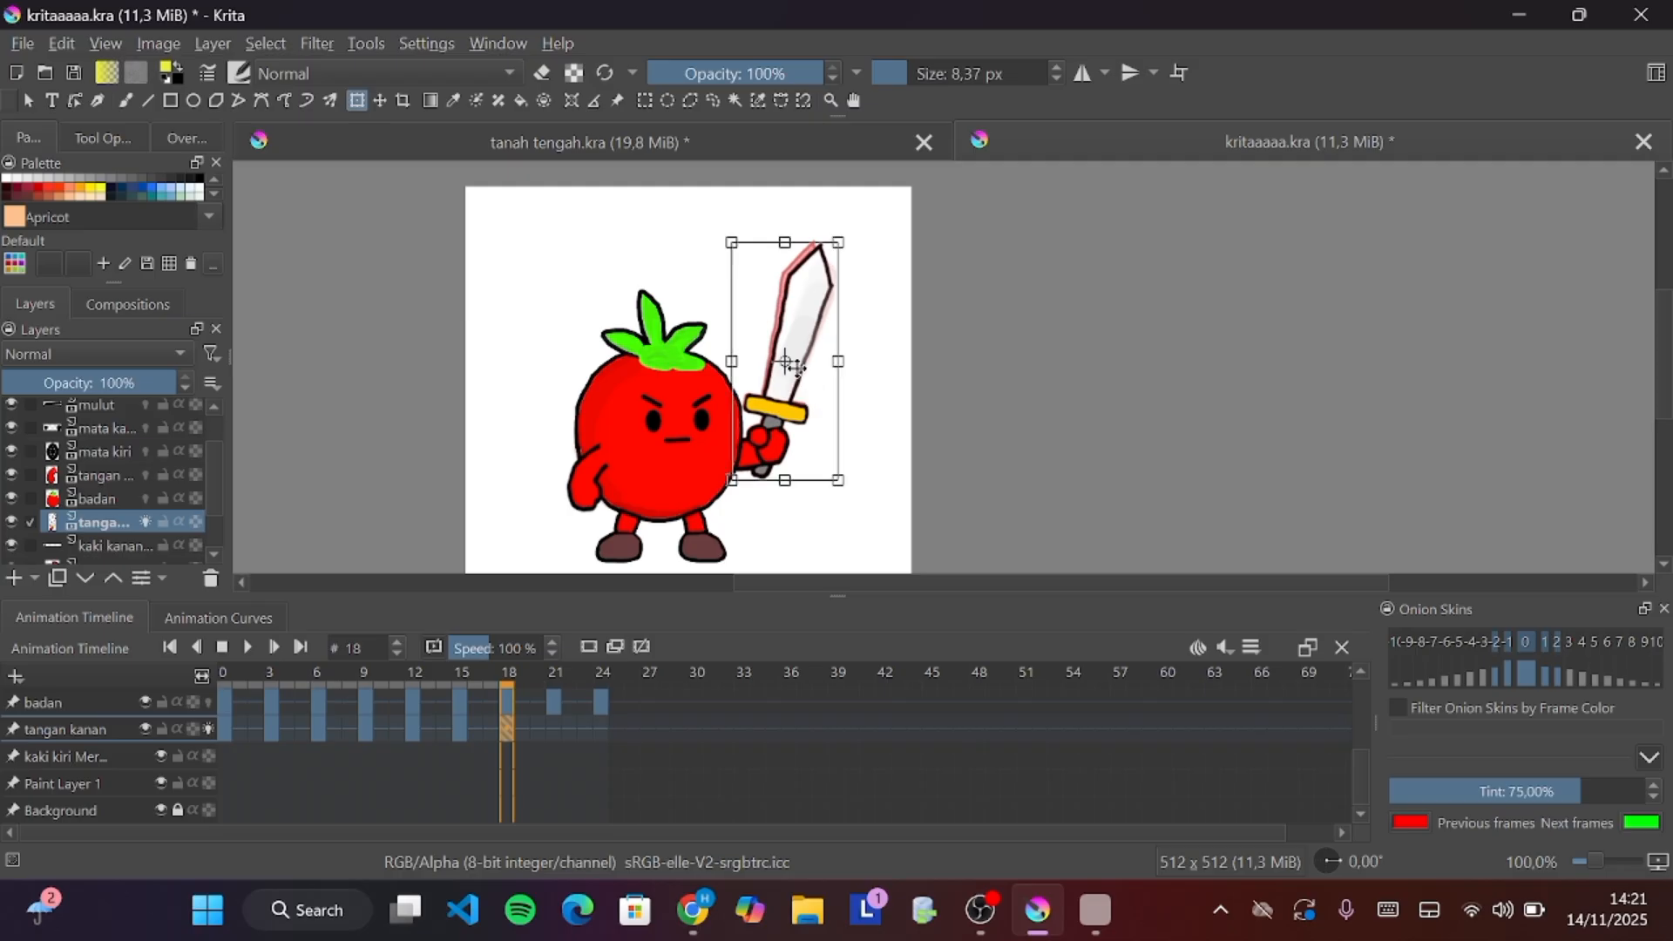
drag(789, 373, 737, 450)
drag(888, 197, 896, 209)
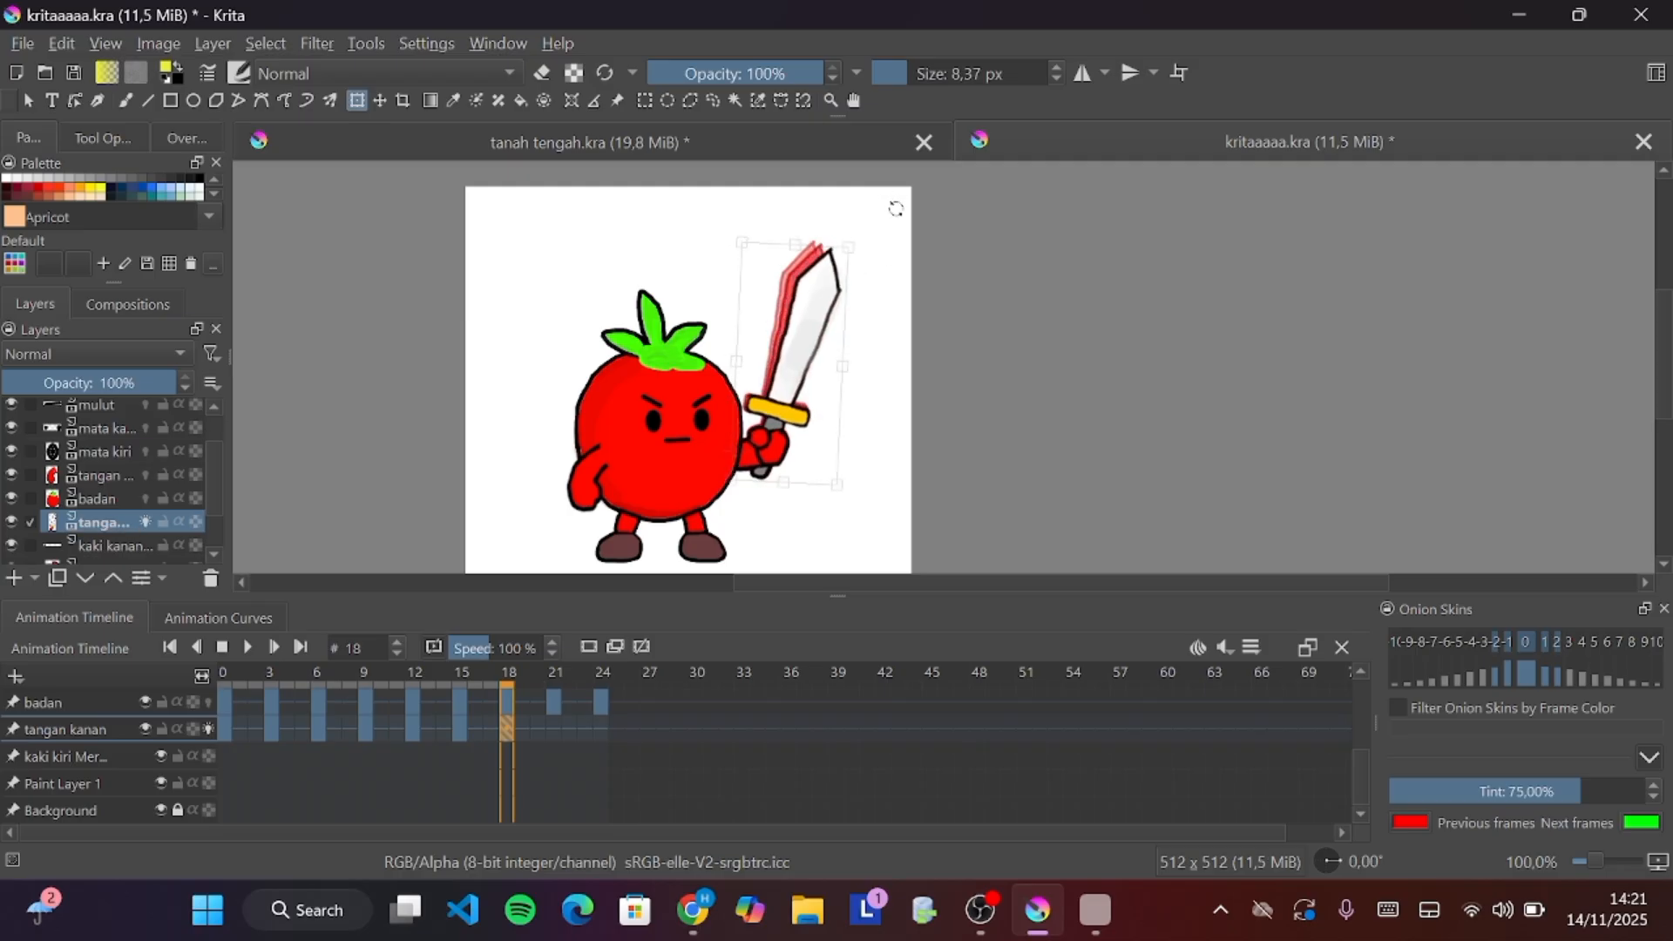
click(547, 728)
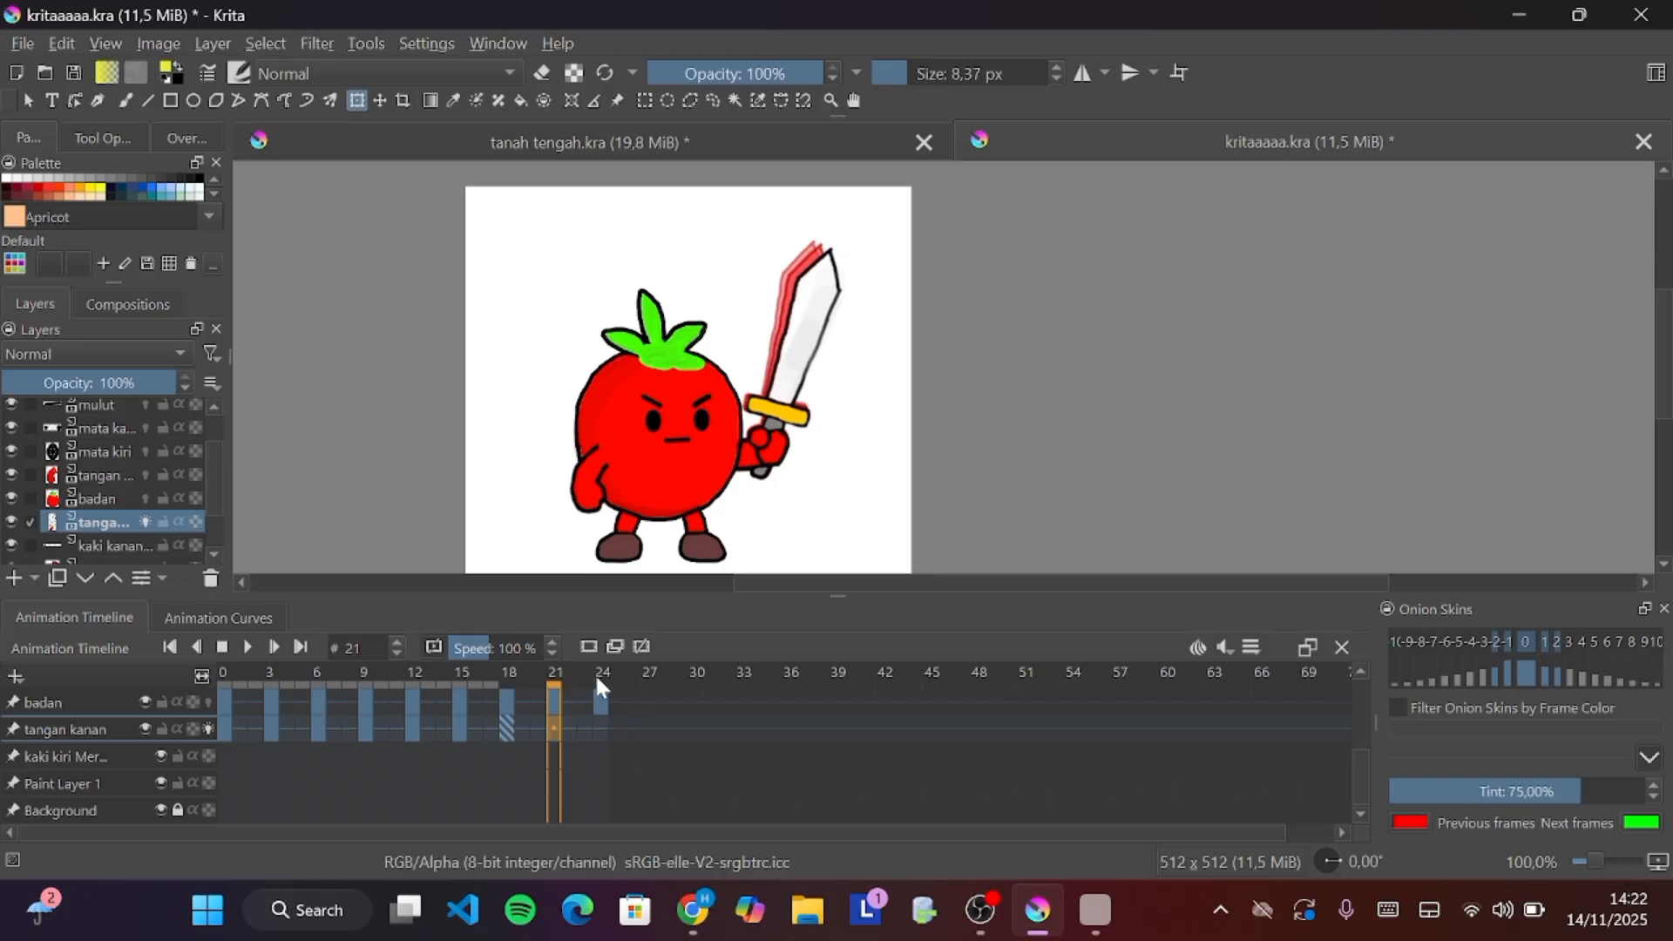
Add a keyframe at frame 21, rotate the sword arm back slightly around the hand, and move to frame 24
click(613, 646)
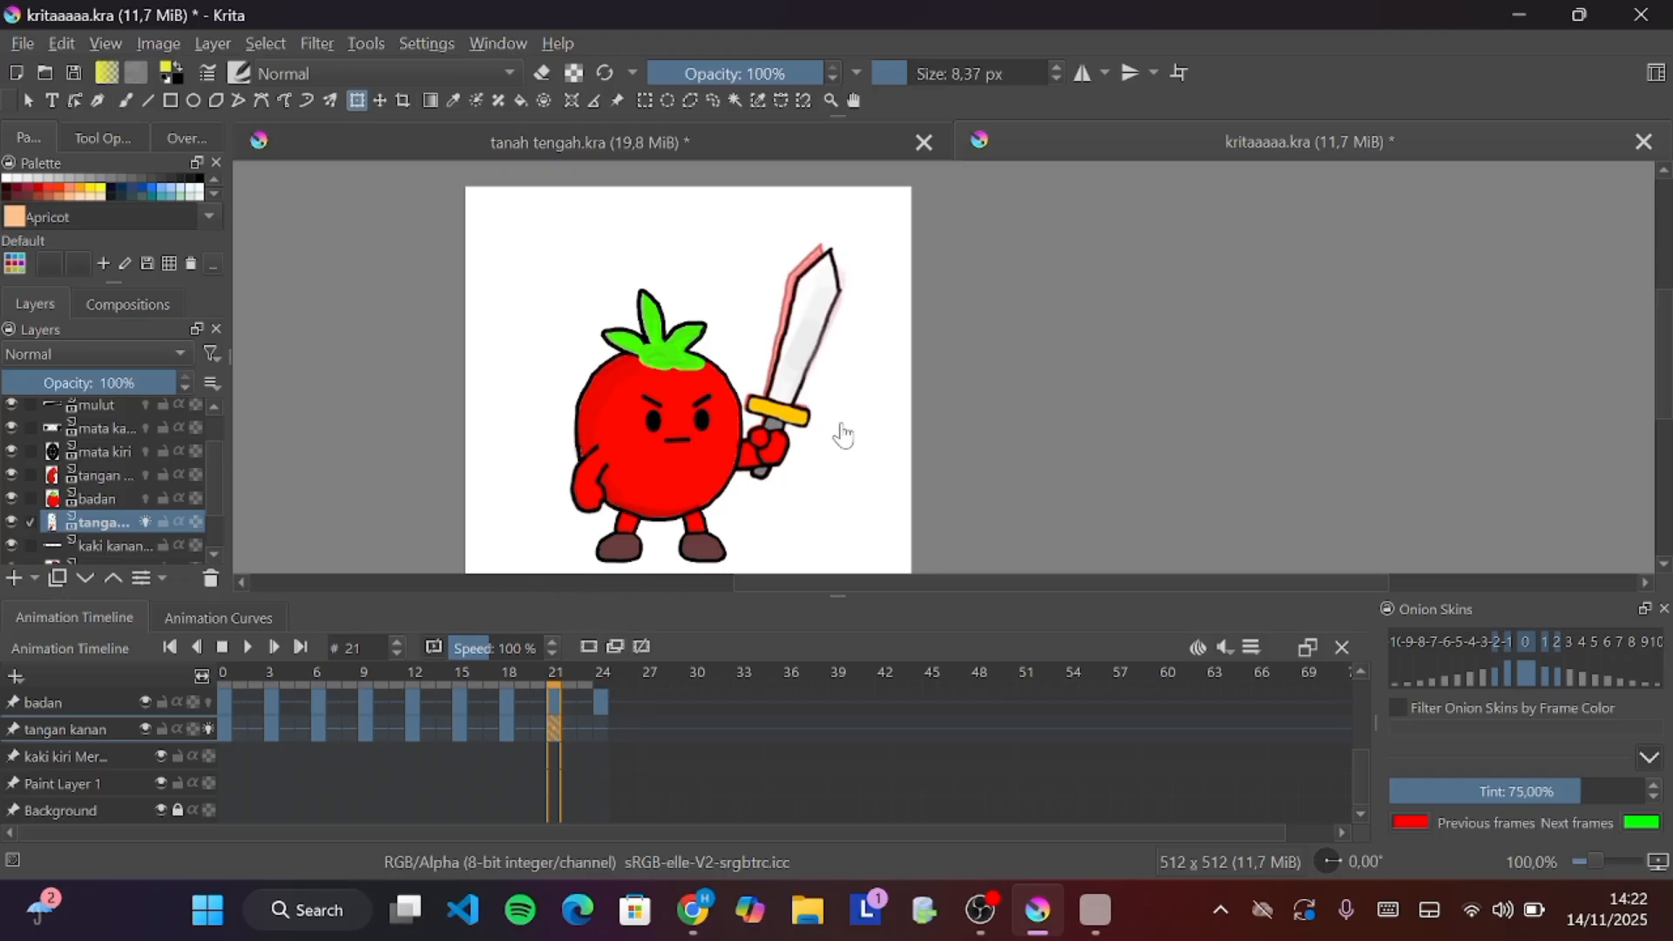
click(795, 388)
drag(790, 365, 734, 435)
drag(908, 267, 914, 273)
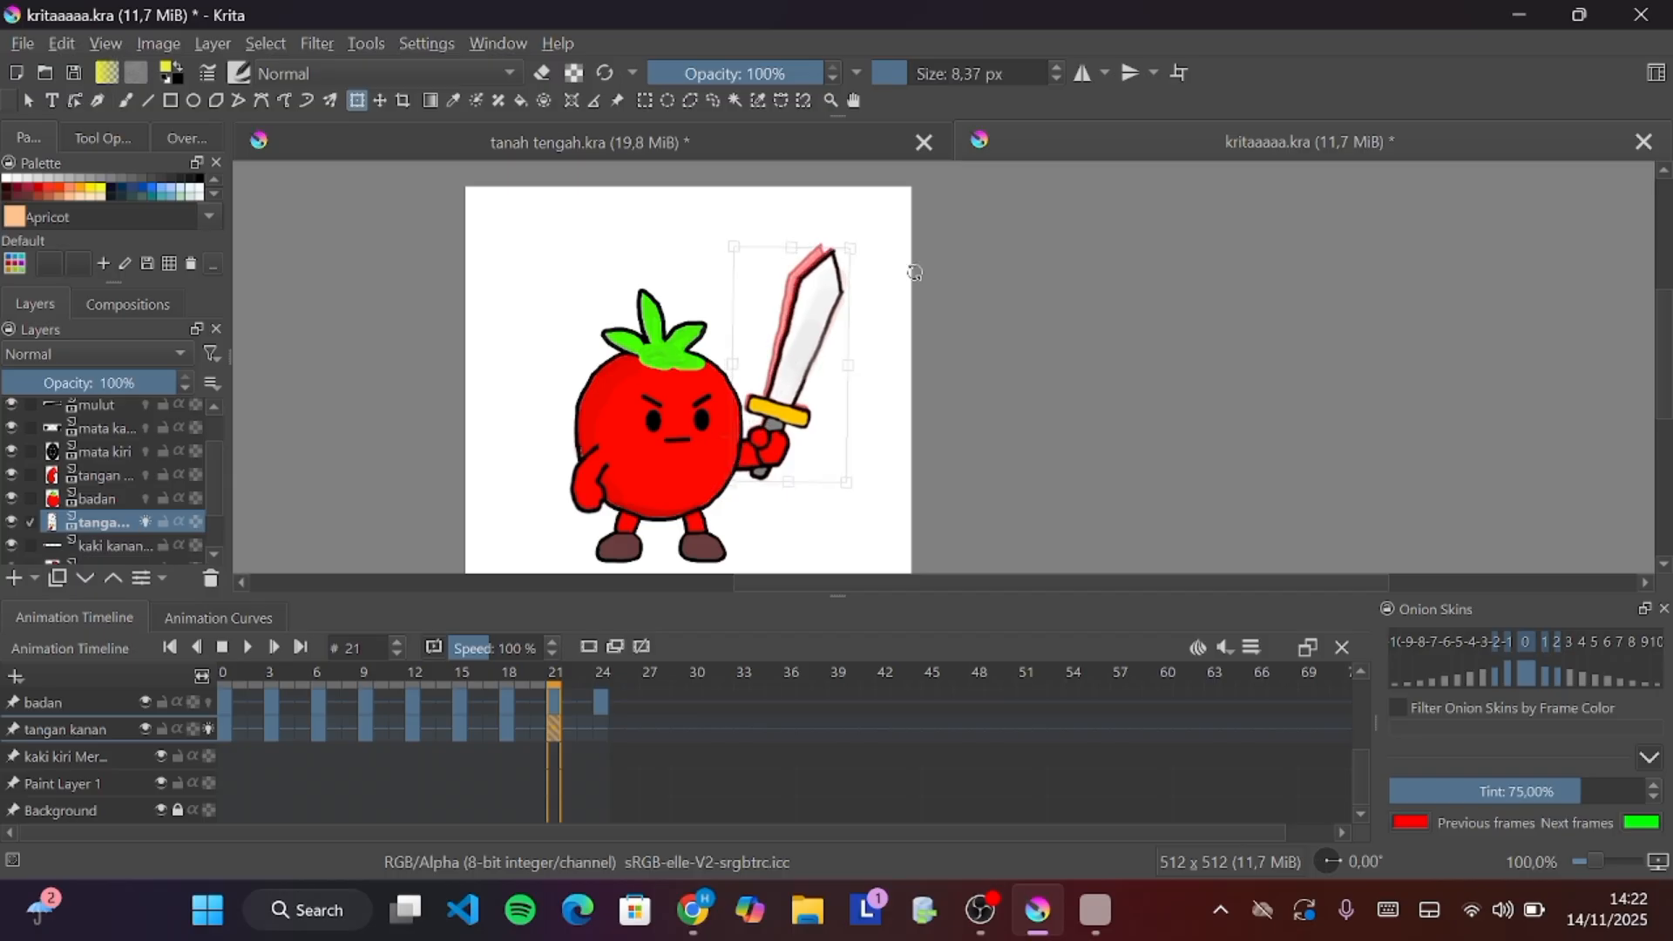
click(598, 730)
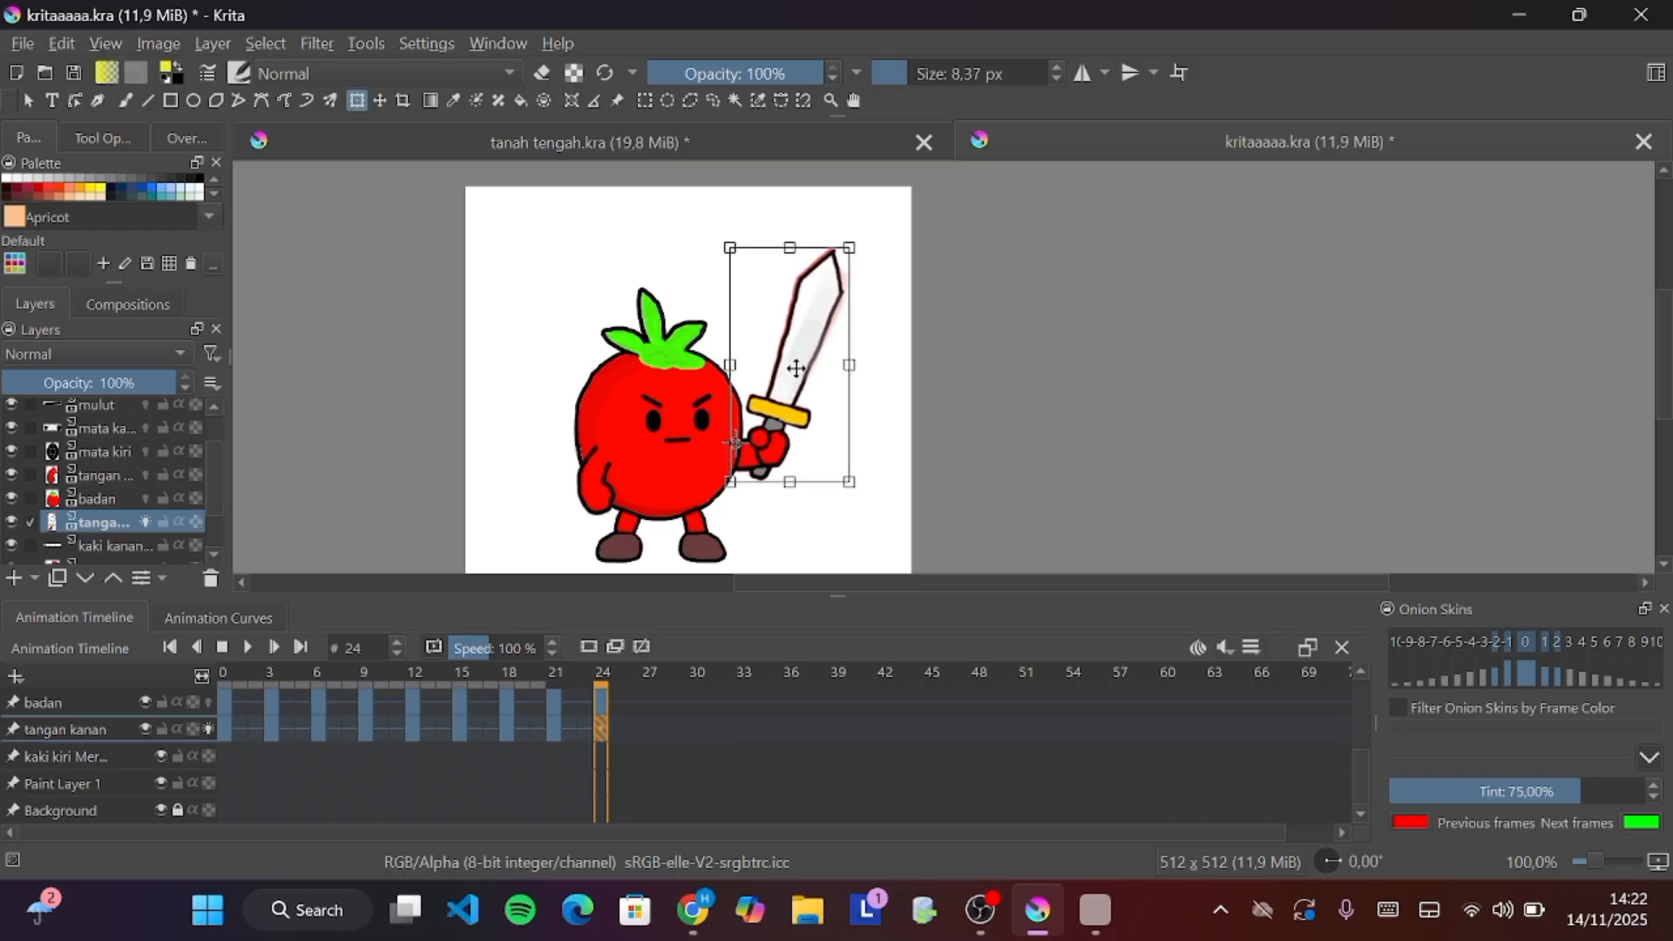
At frame 24, nudge the sword arm's rotation slightly and play the animation
drag(880, 272, 877, 273)
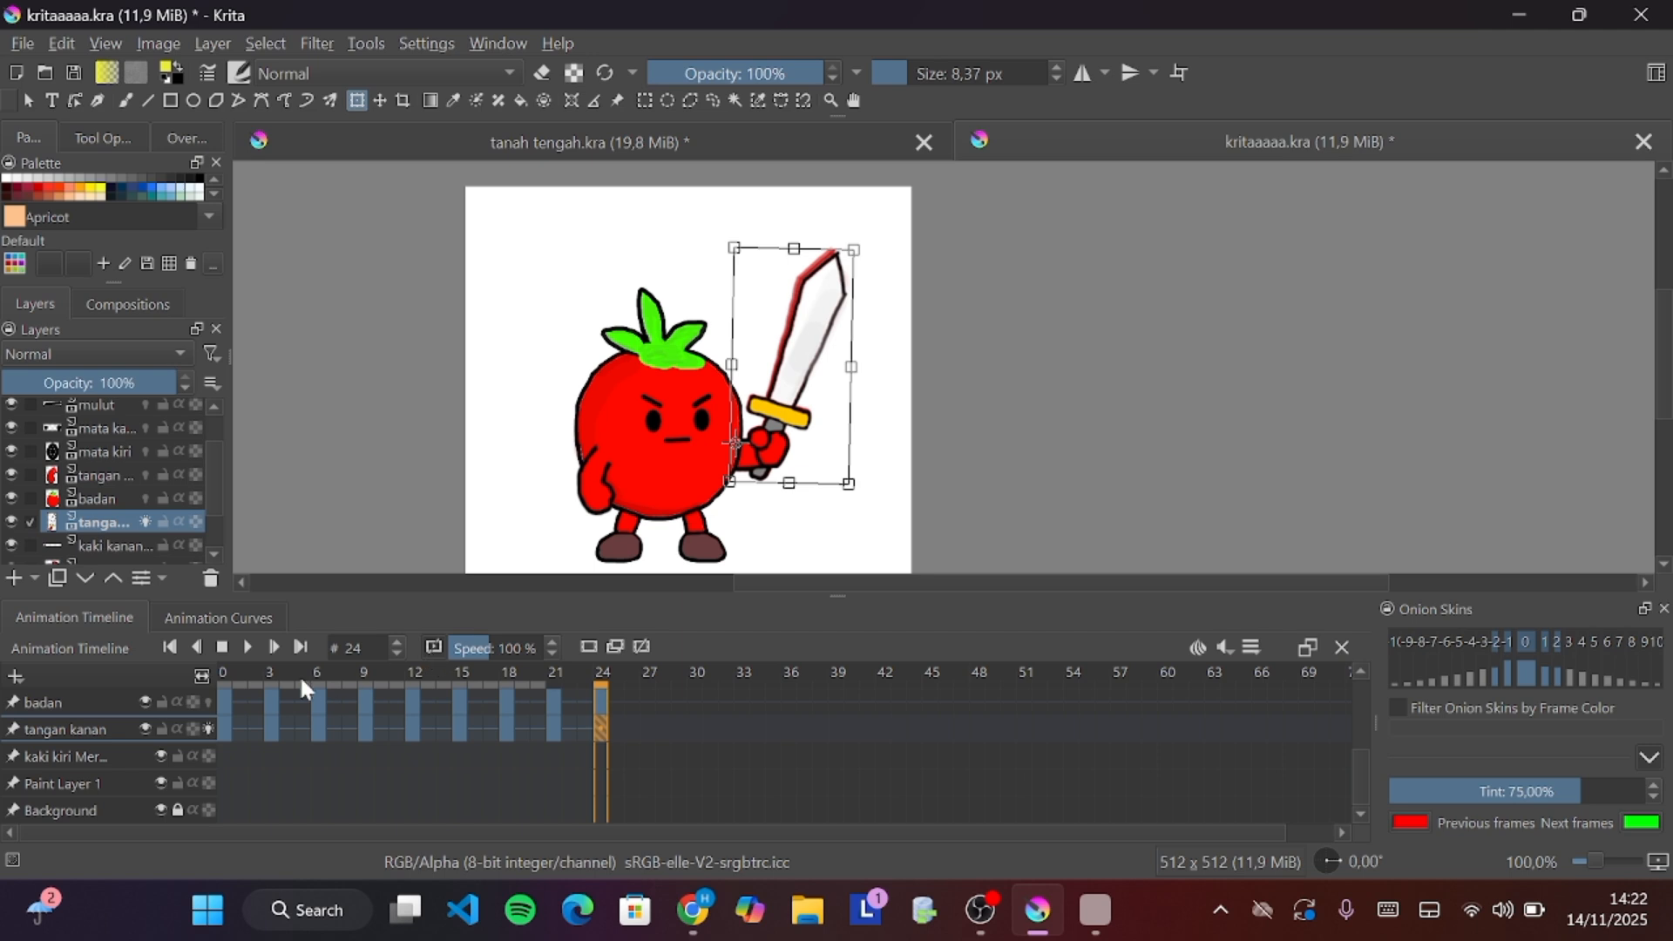
click(246, 648)
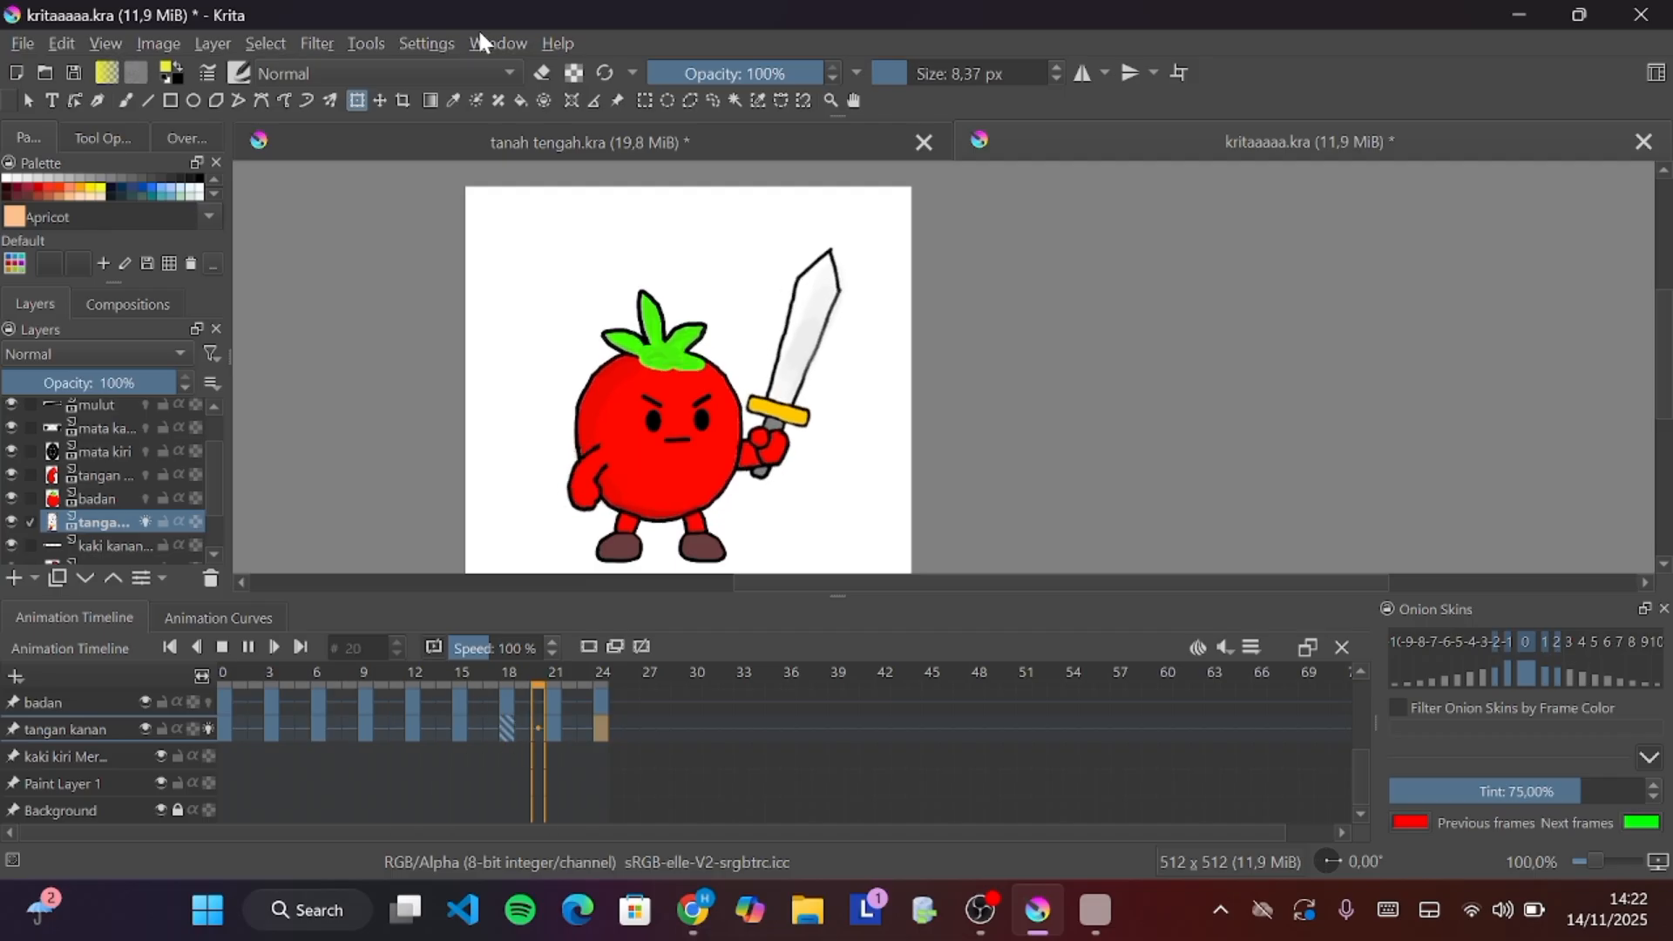
Open the recent file tanah tengah.kra, discarding its autosave and opening the main file
click(20, 40)
mouse_move(71, 126)
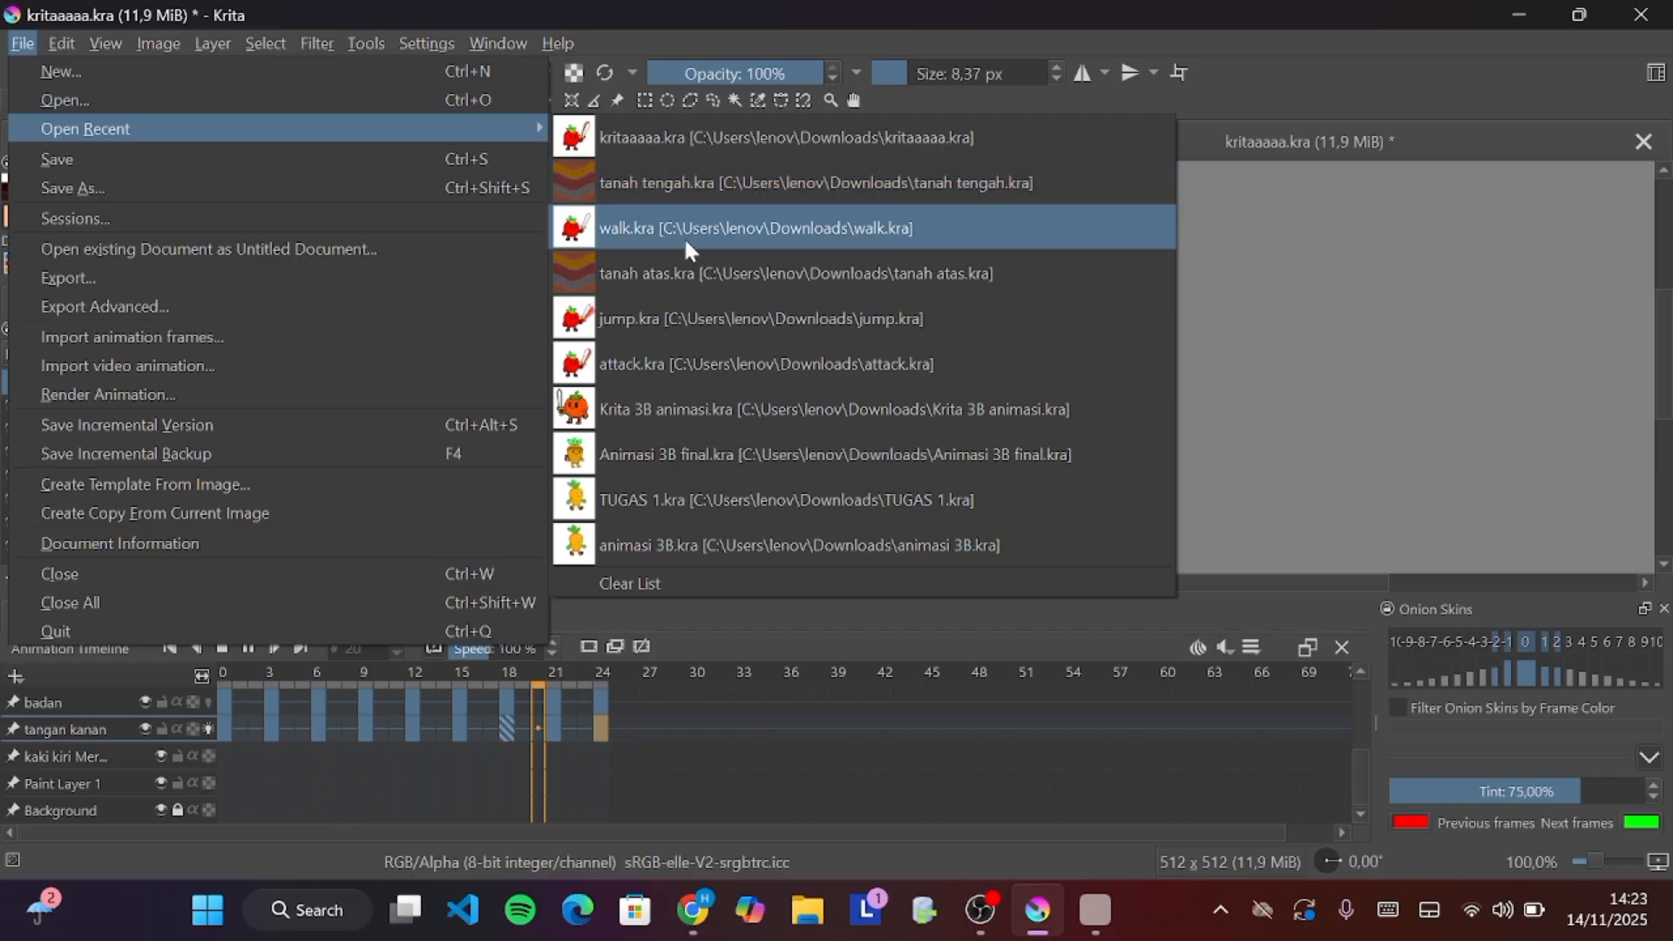
click(688, 181)
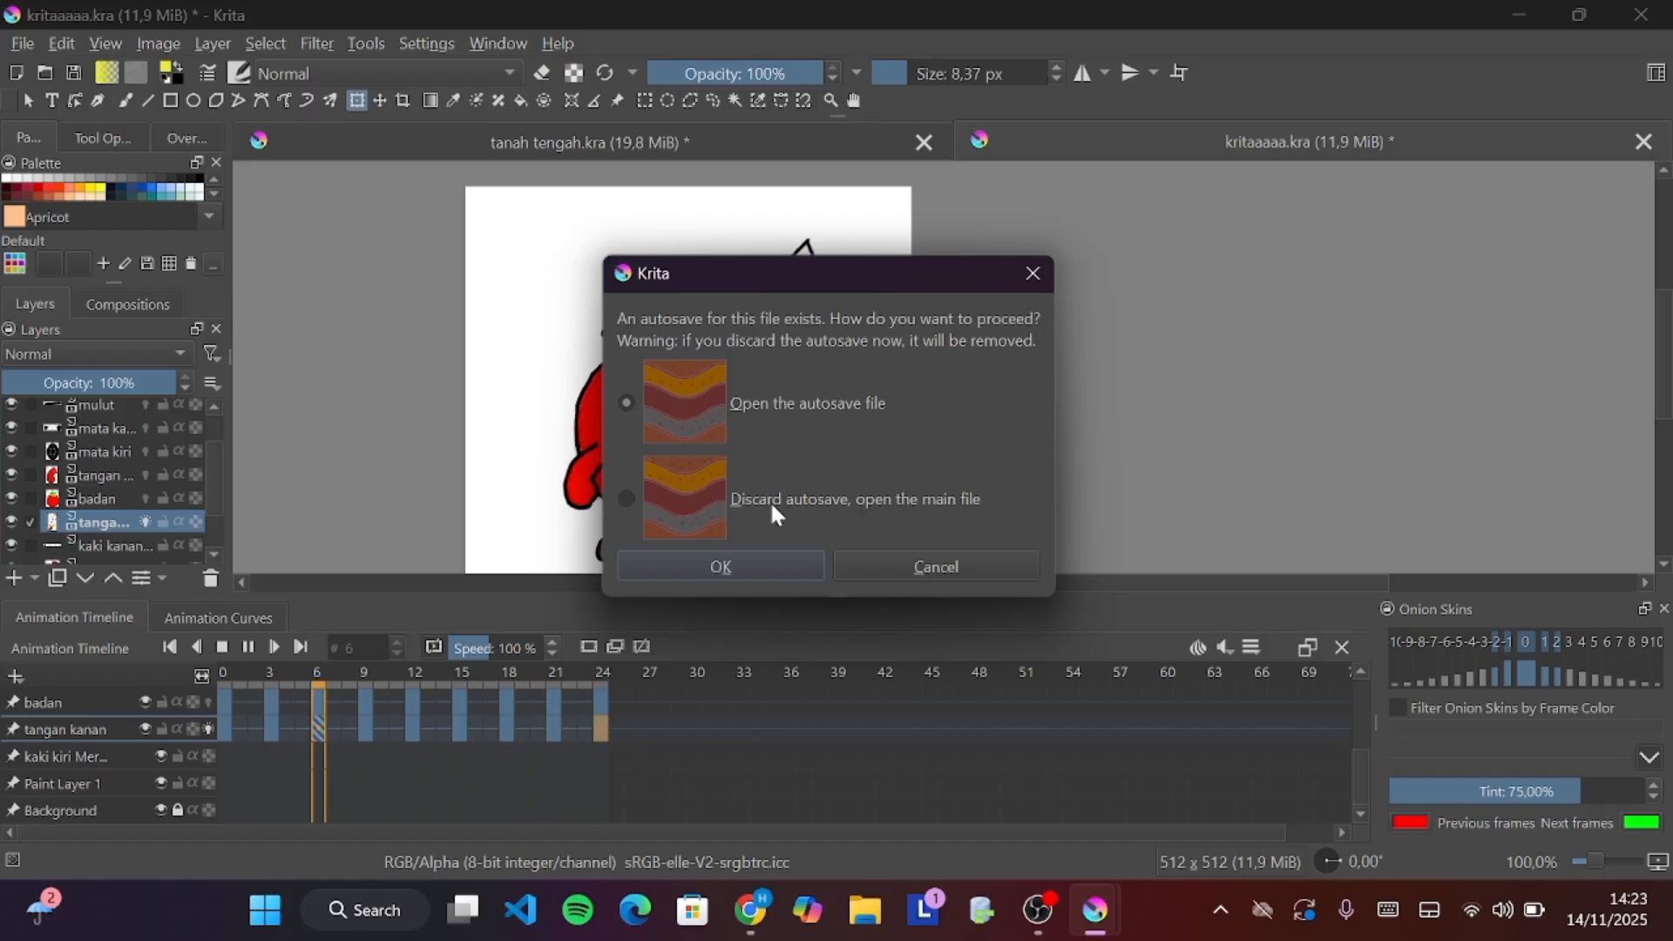
click(730, 503)
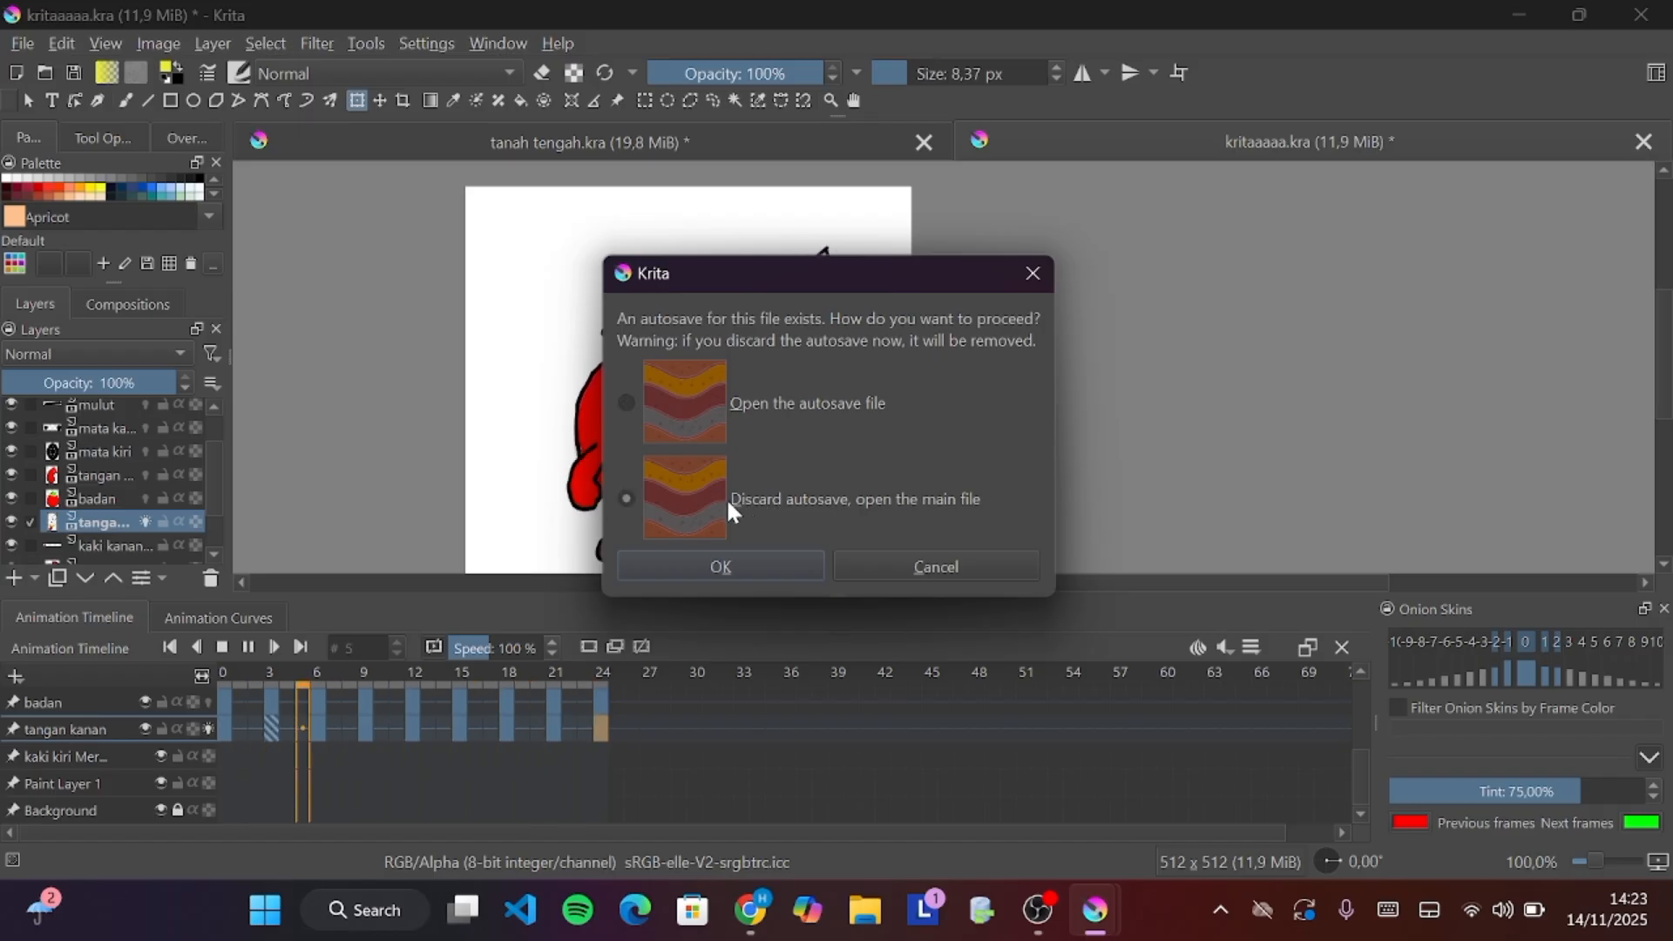
click(729, 564)
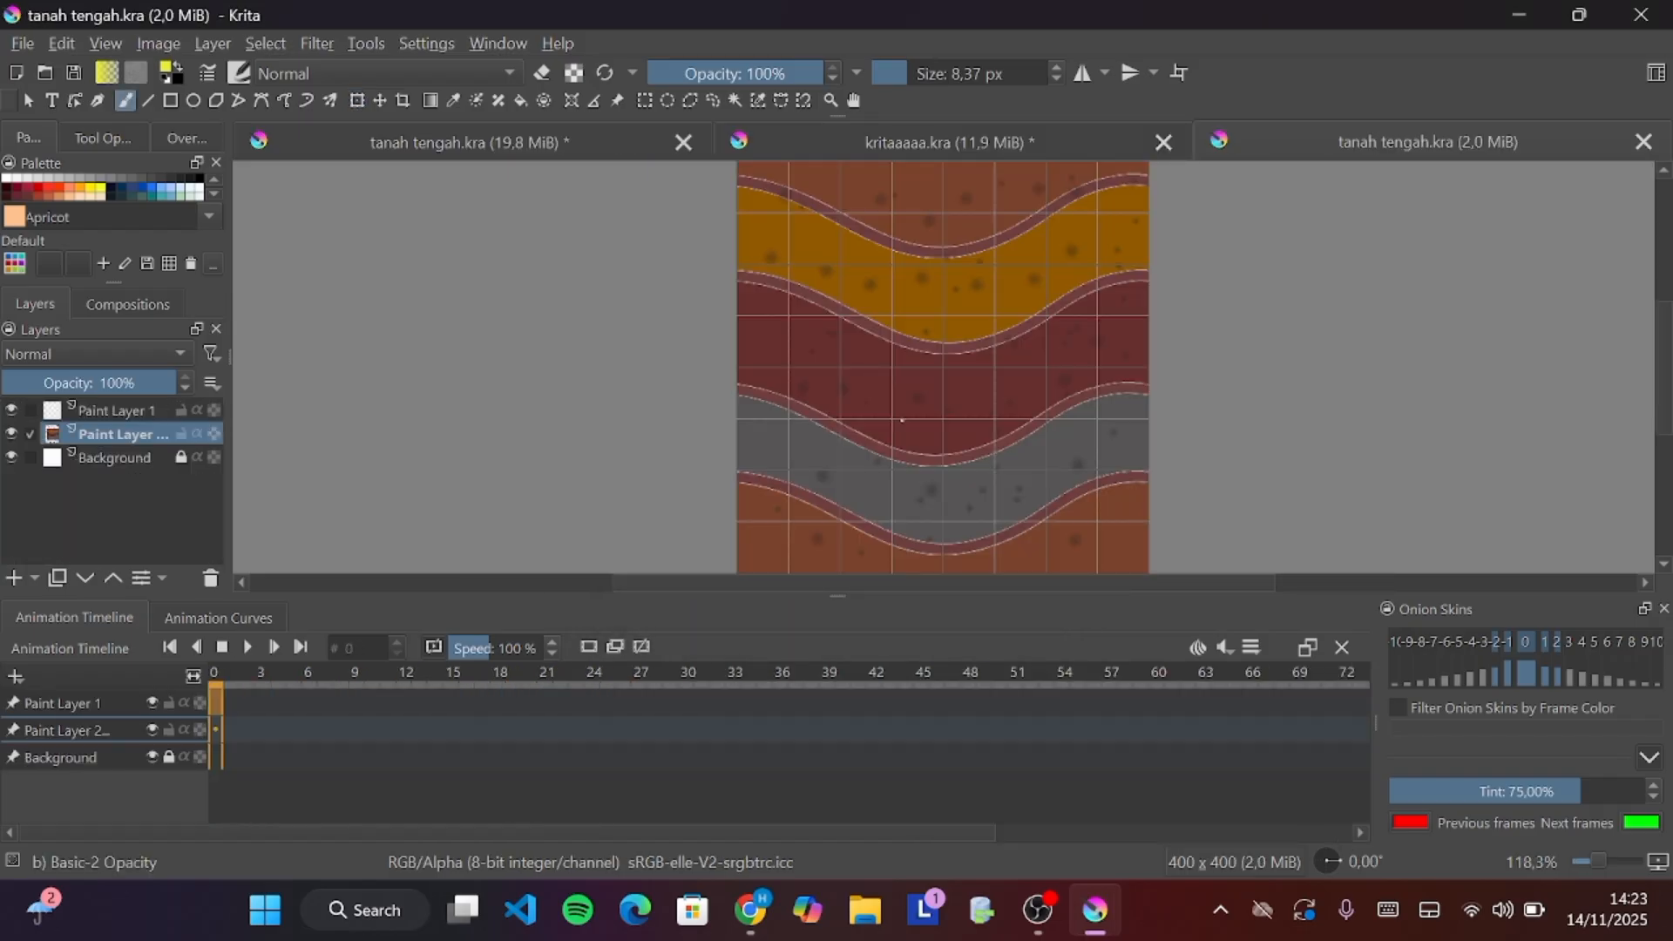
scroll(929, 416, down, 1)
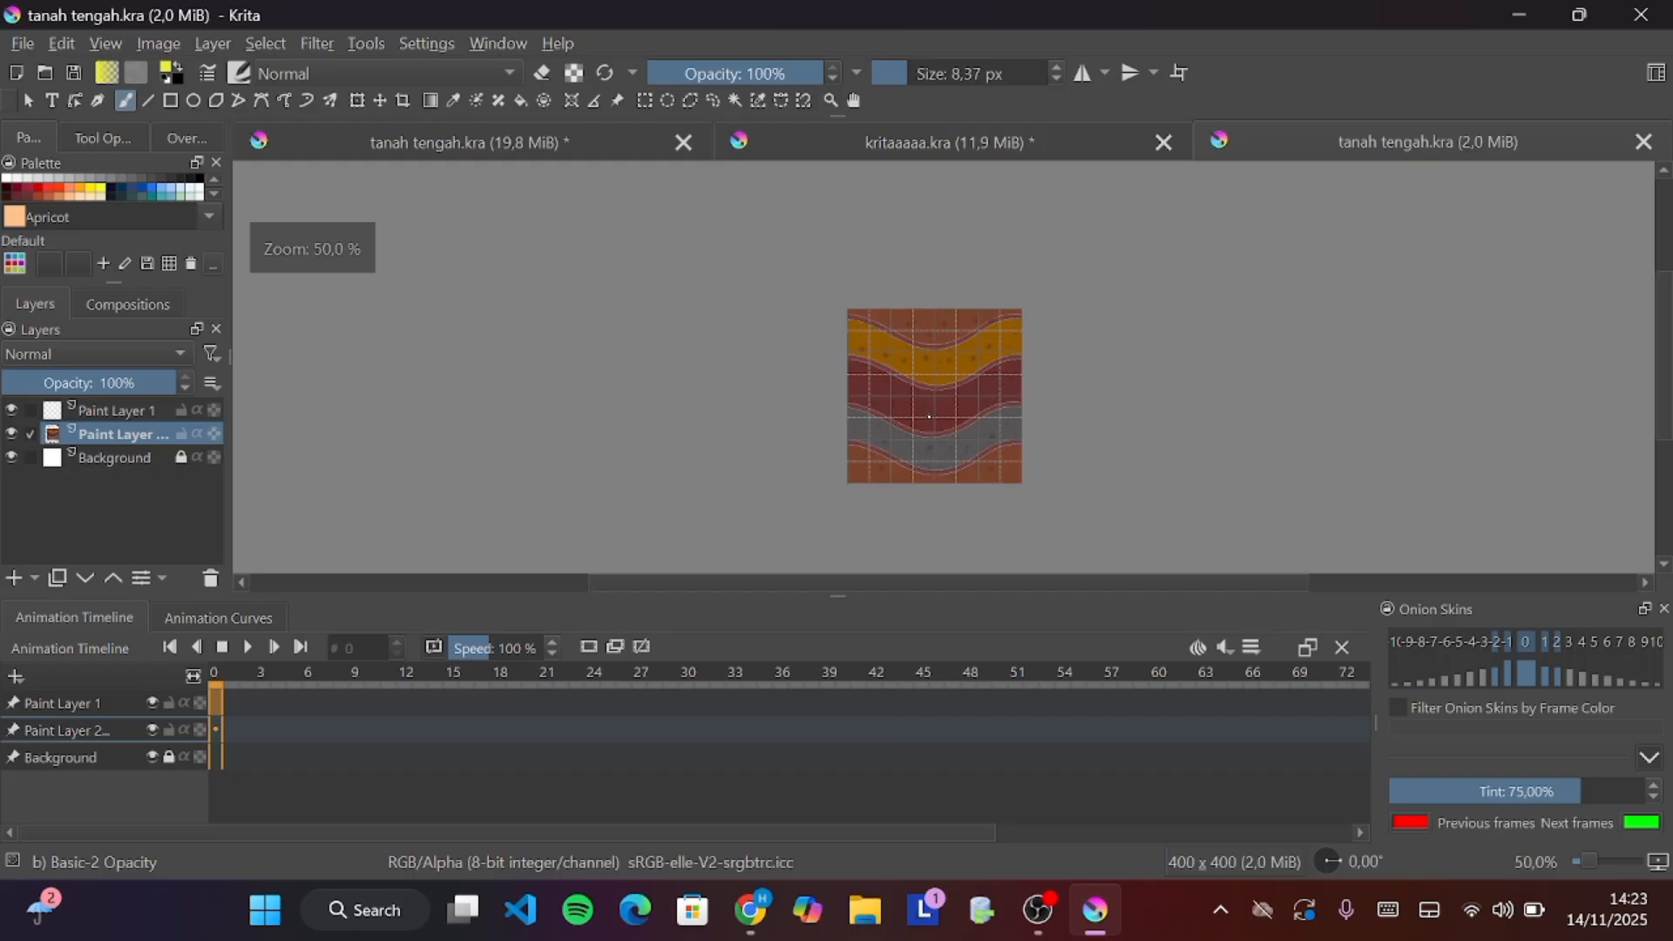
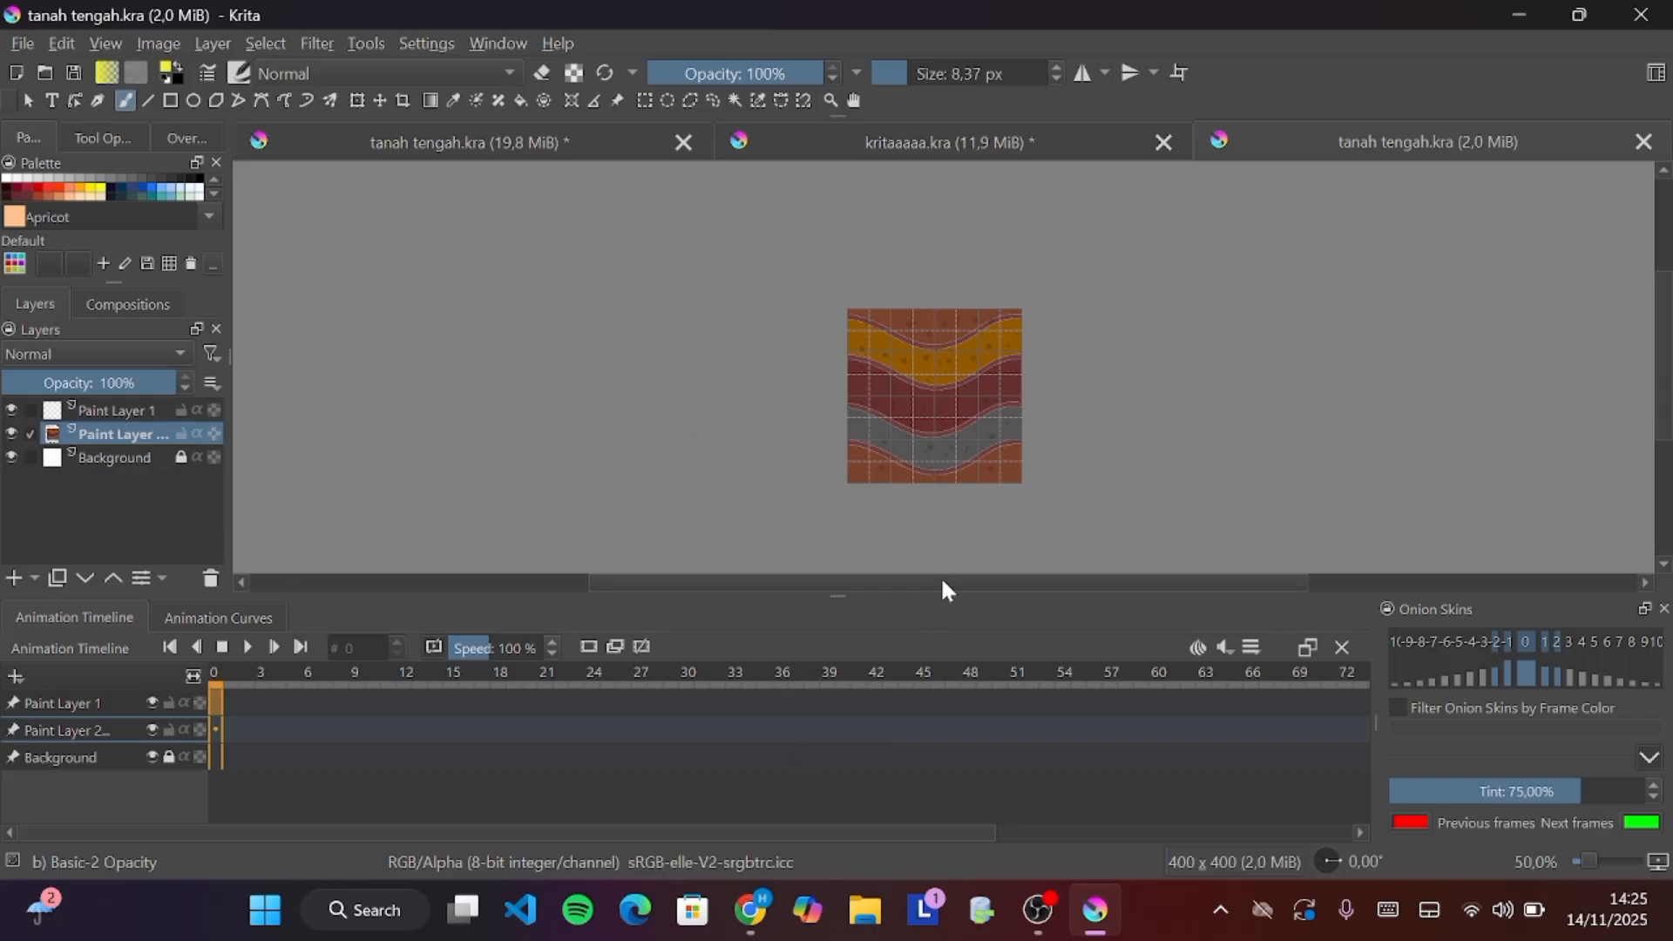
Switch the workspace layout to Default
click(512, 51)
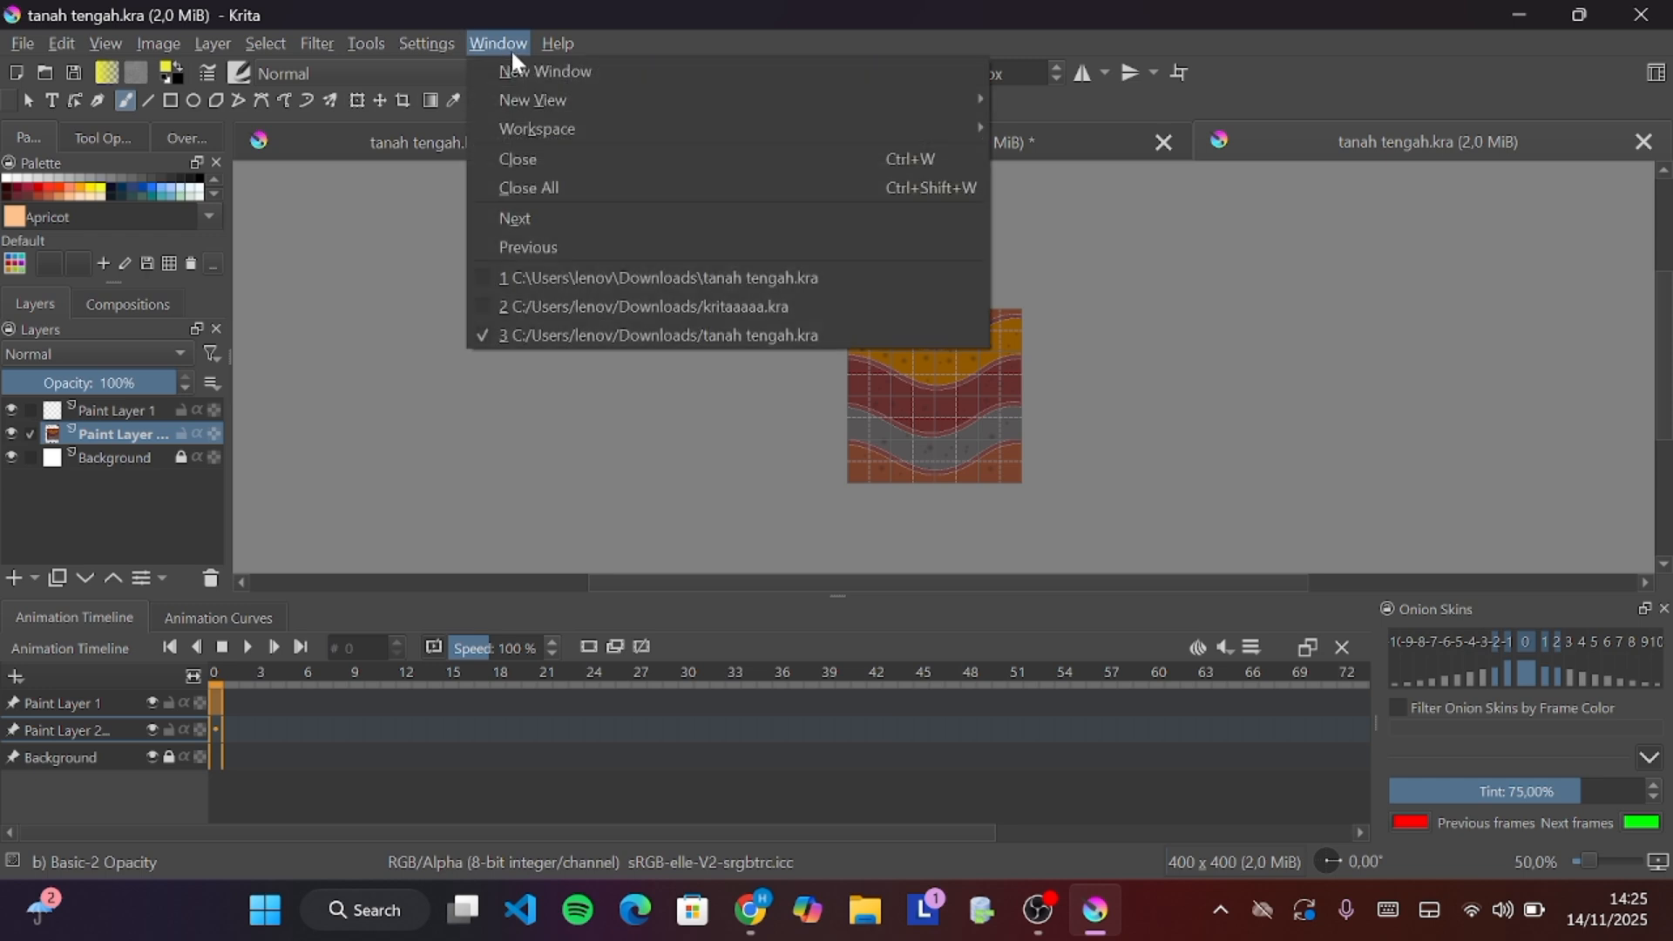
mouse_move(551, 131)
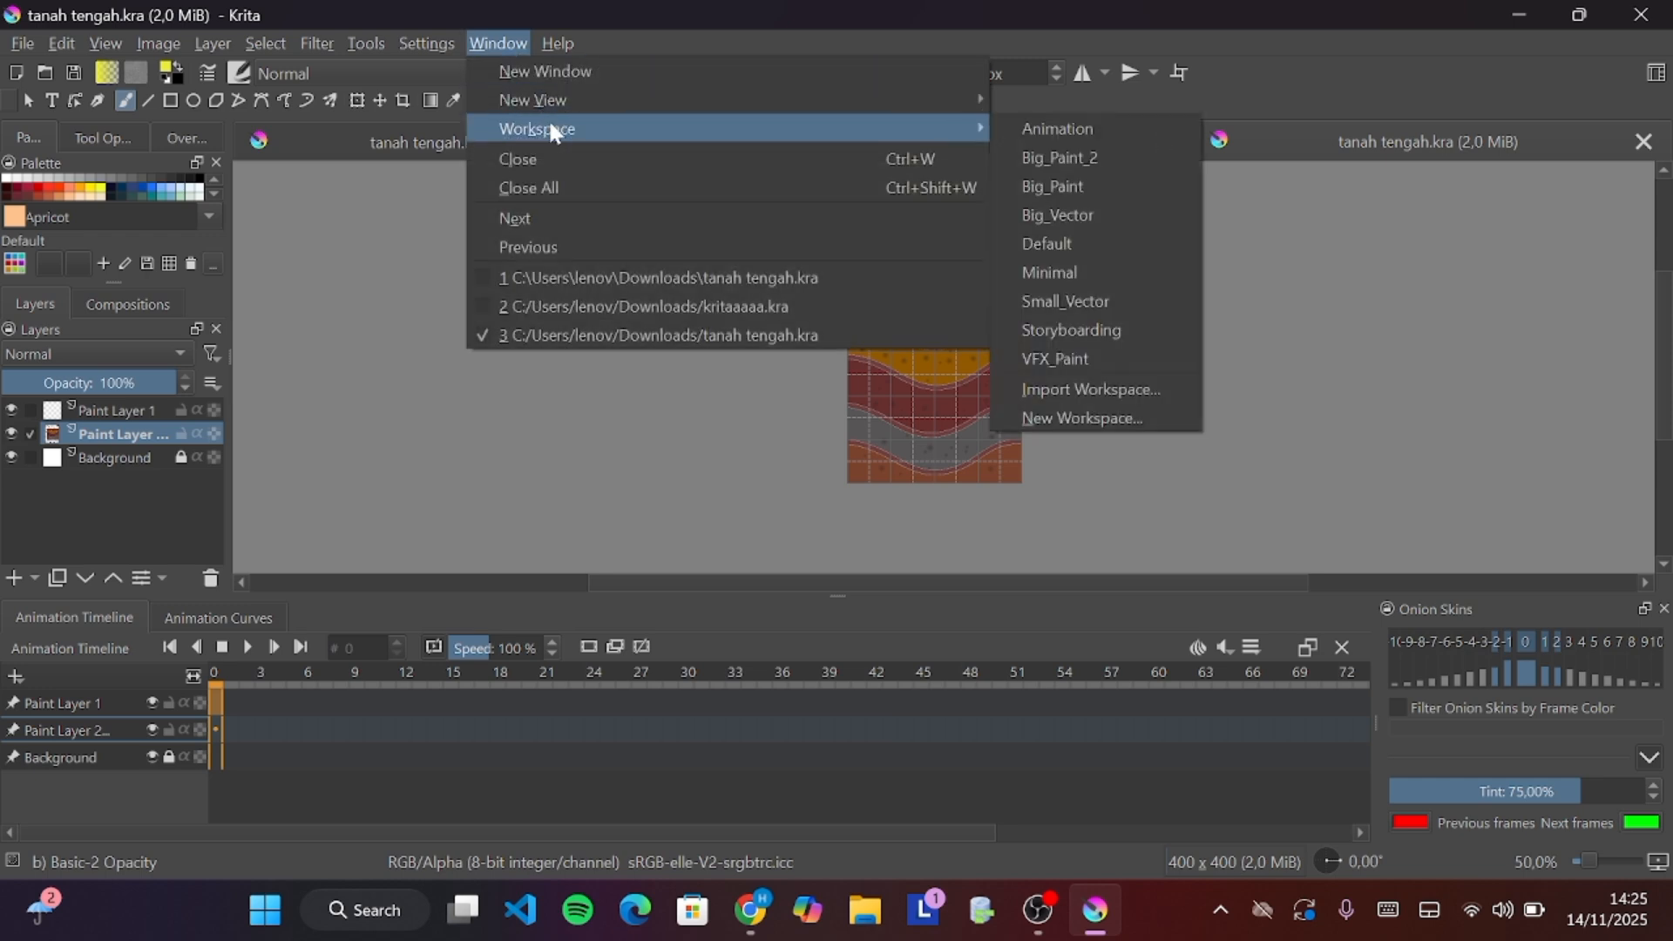
click(1045, 244)
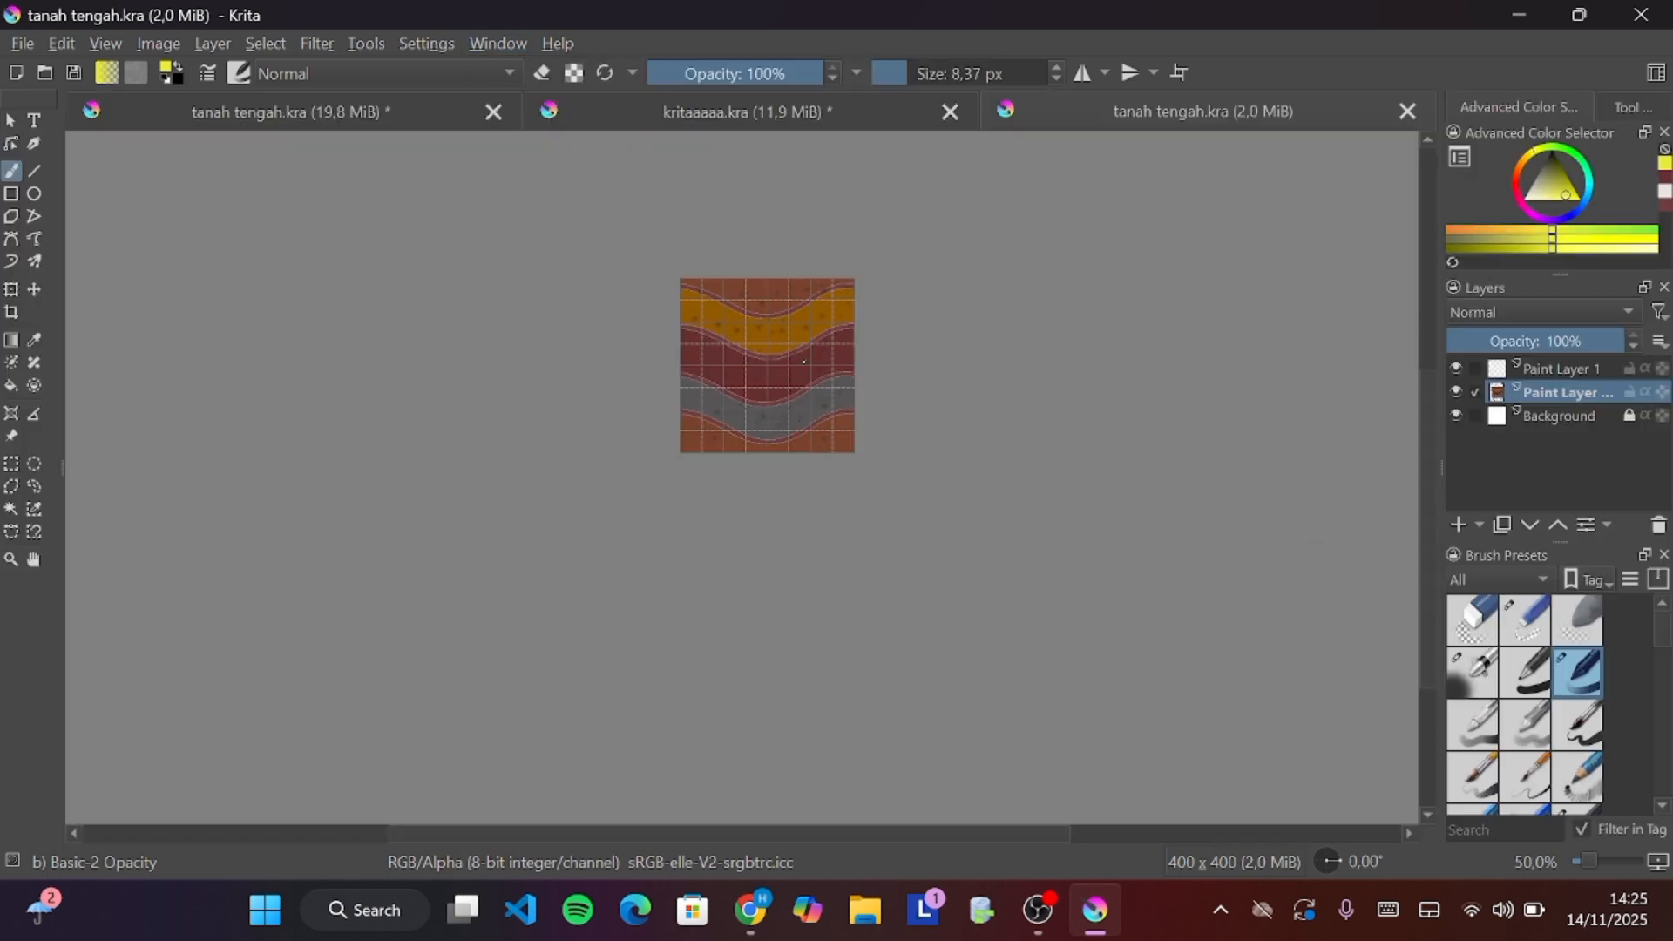
Set the brush size to about 479 px
scroll(804, 362, up, 3)
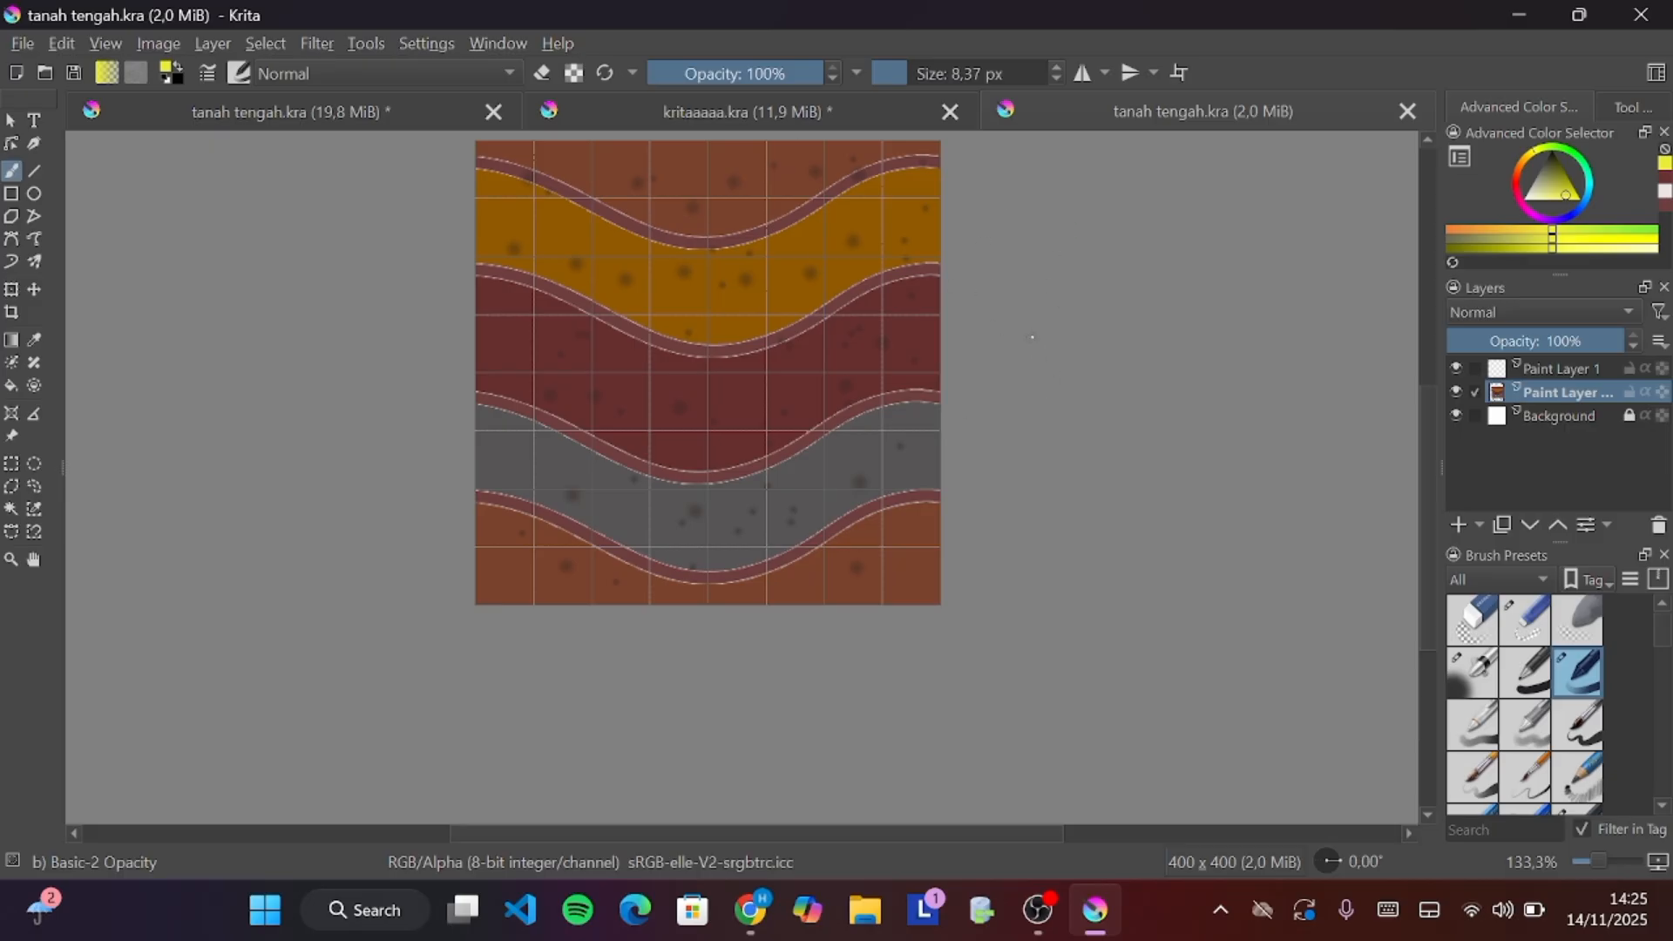
scroll(1032, 338, up, 4)
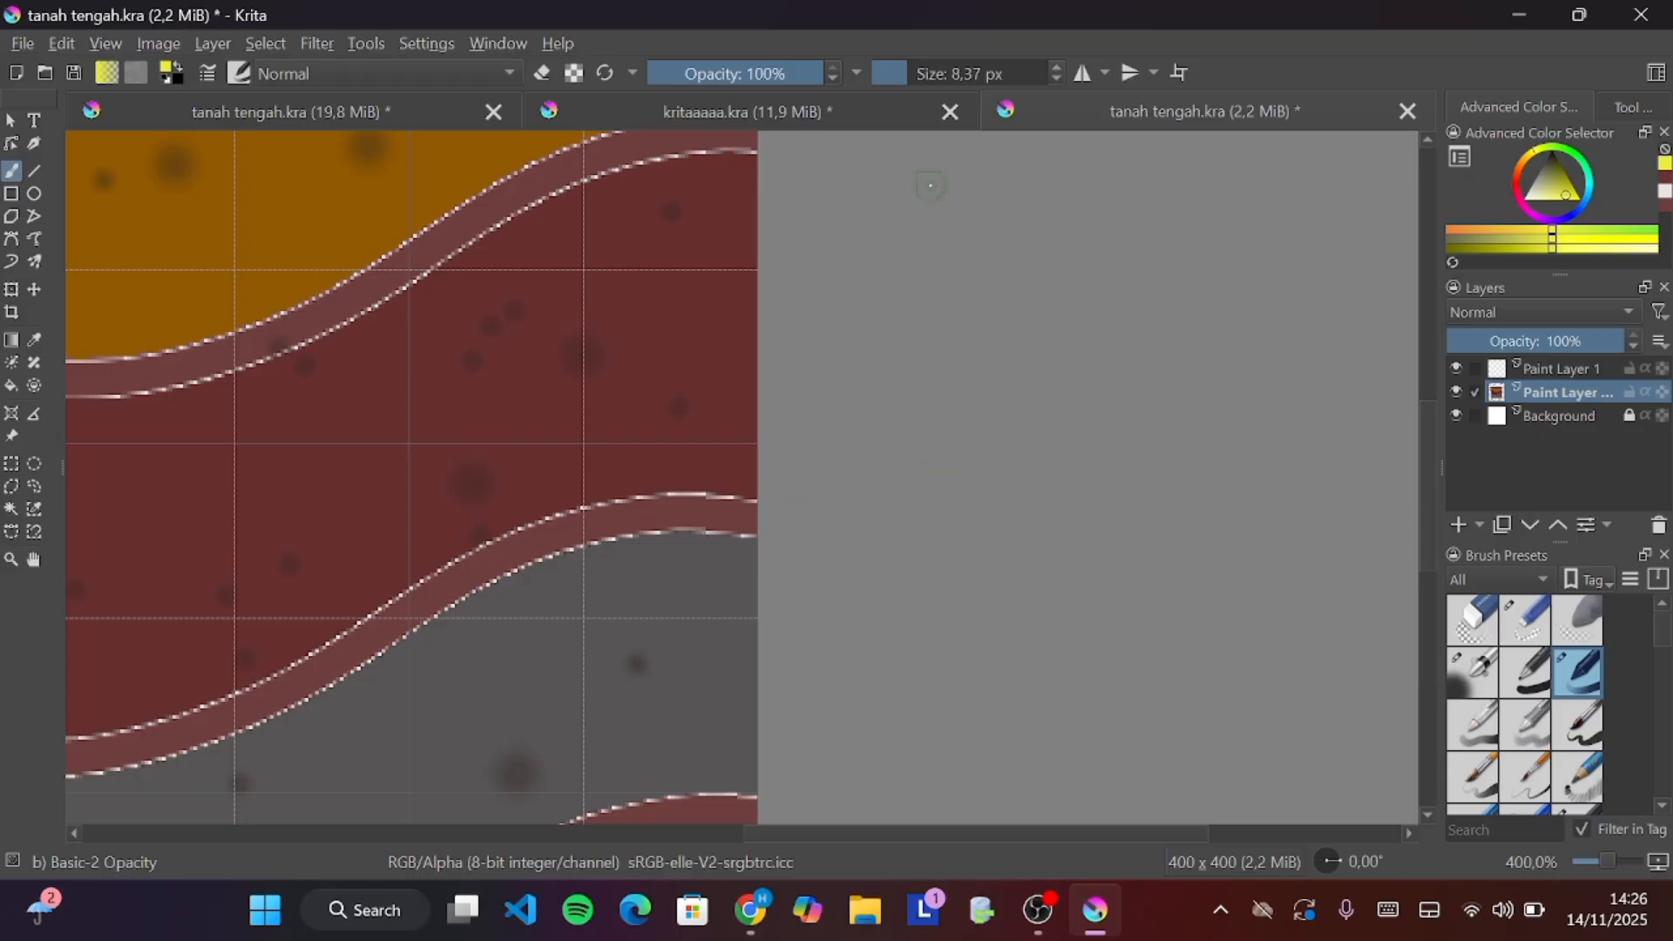
drag(897, 73, 1010, 73)
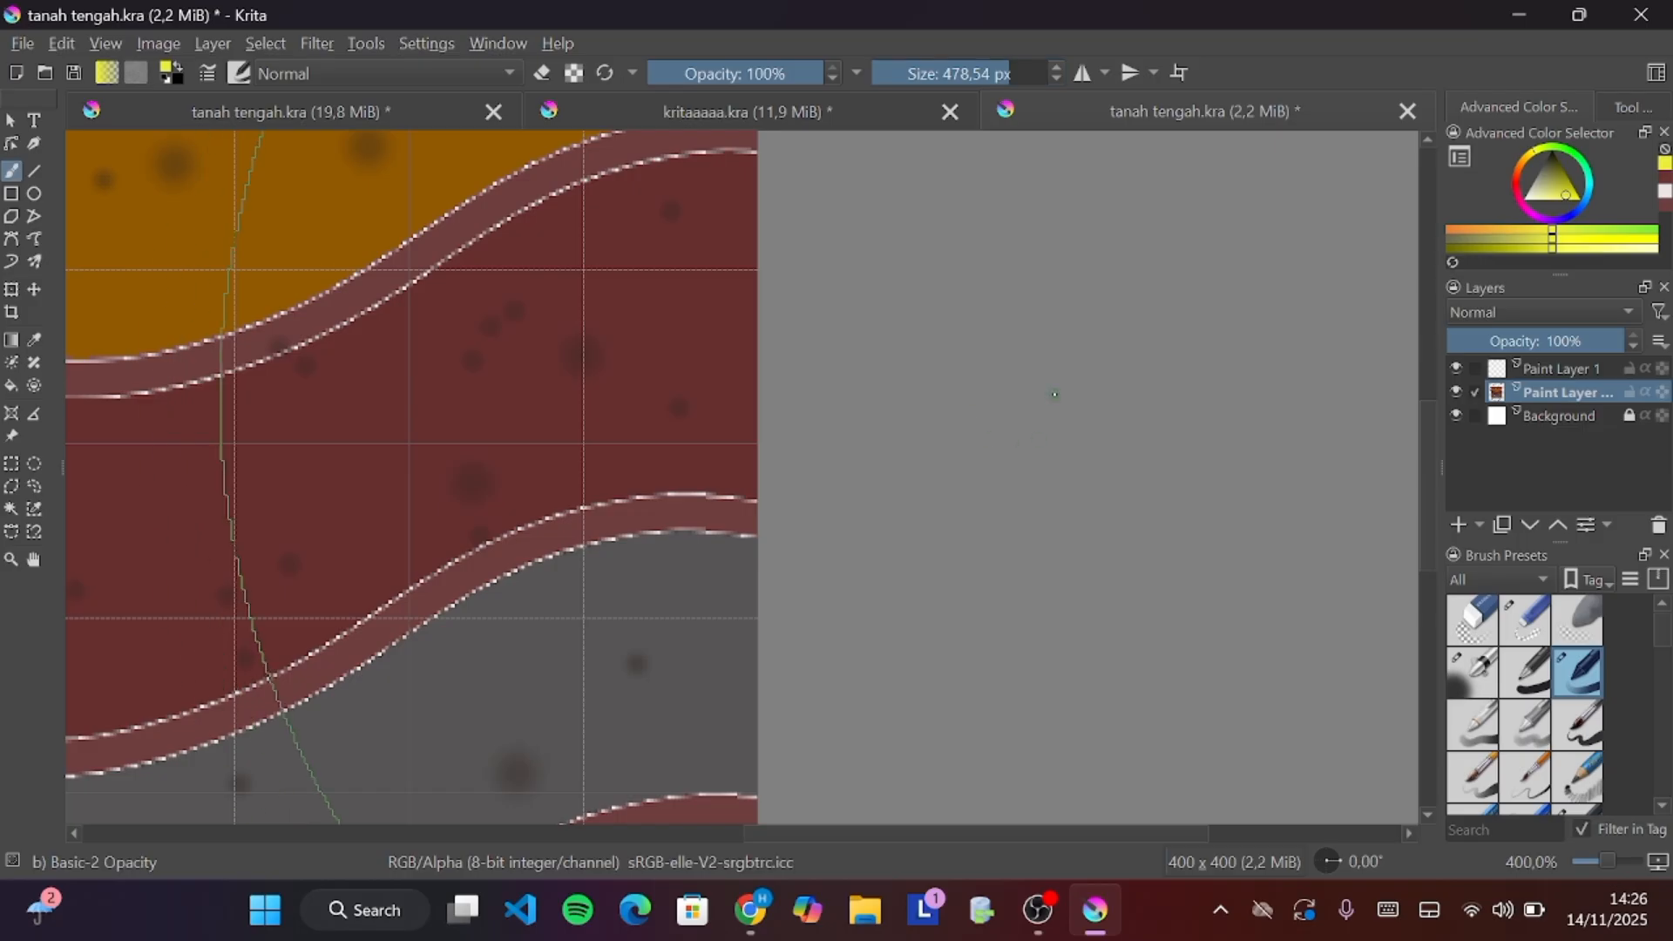
Enable wrap-around mode and zoom in and out to inspect how the ground tile repeats across the canvas
scroll(1055, 394, down, 4)
scroll(1054, 393, down, 1)
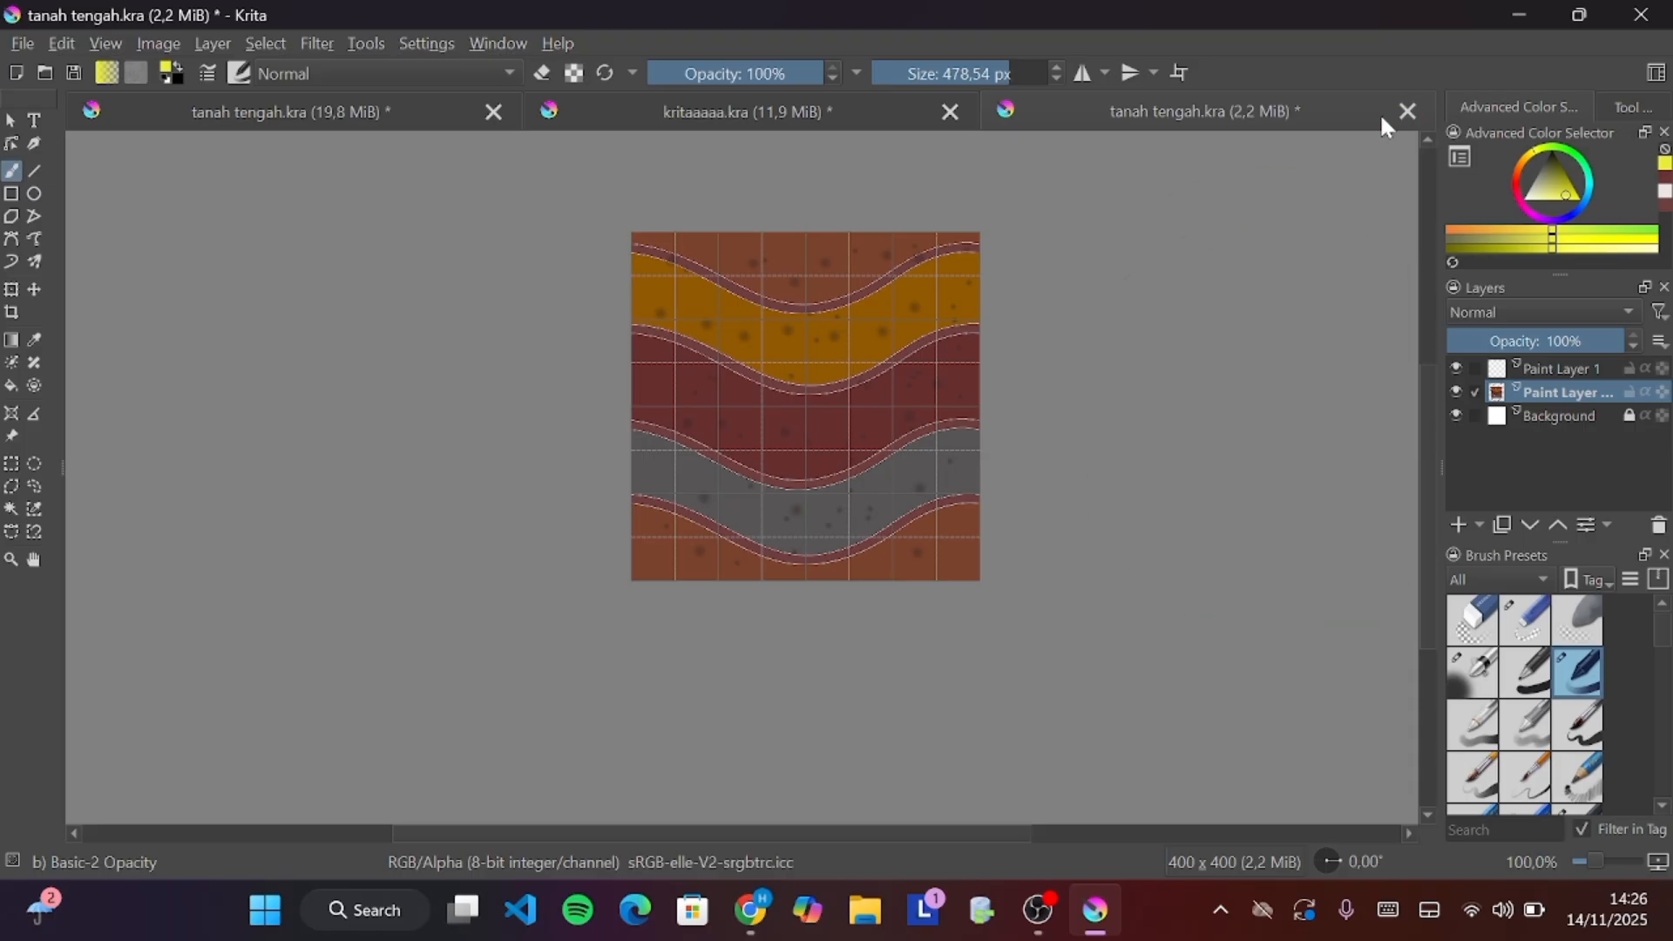
click(1182, 75)
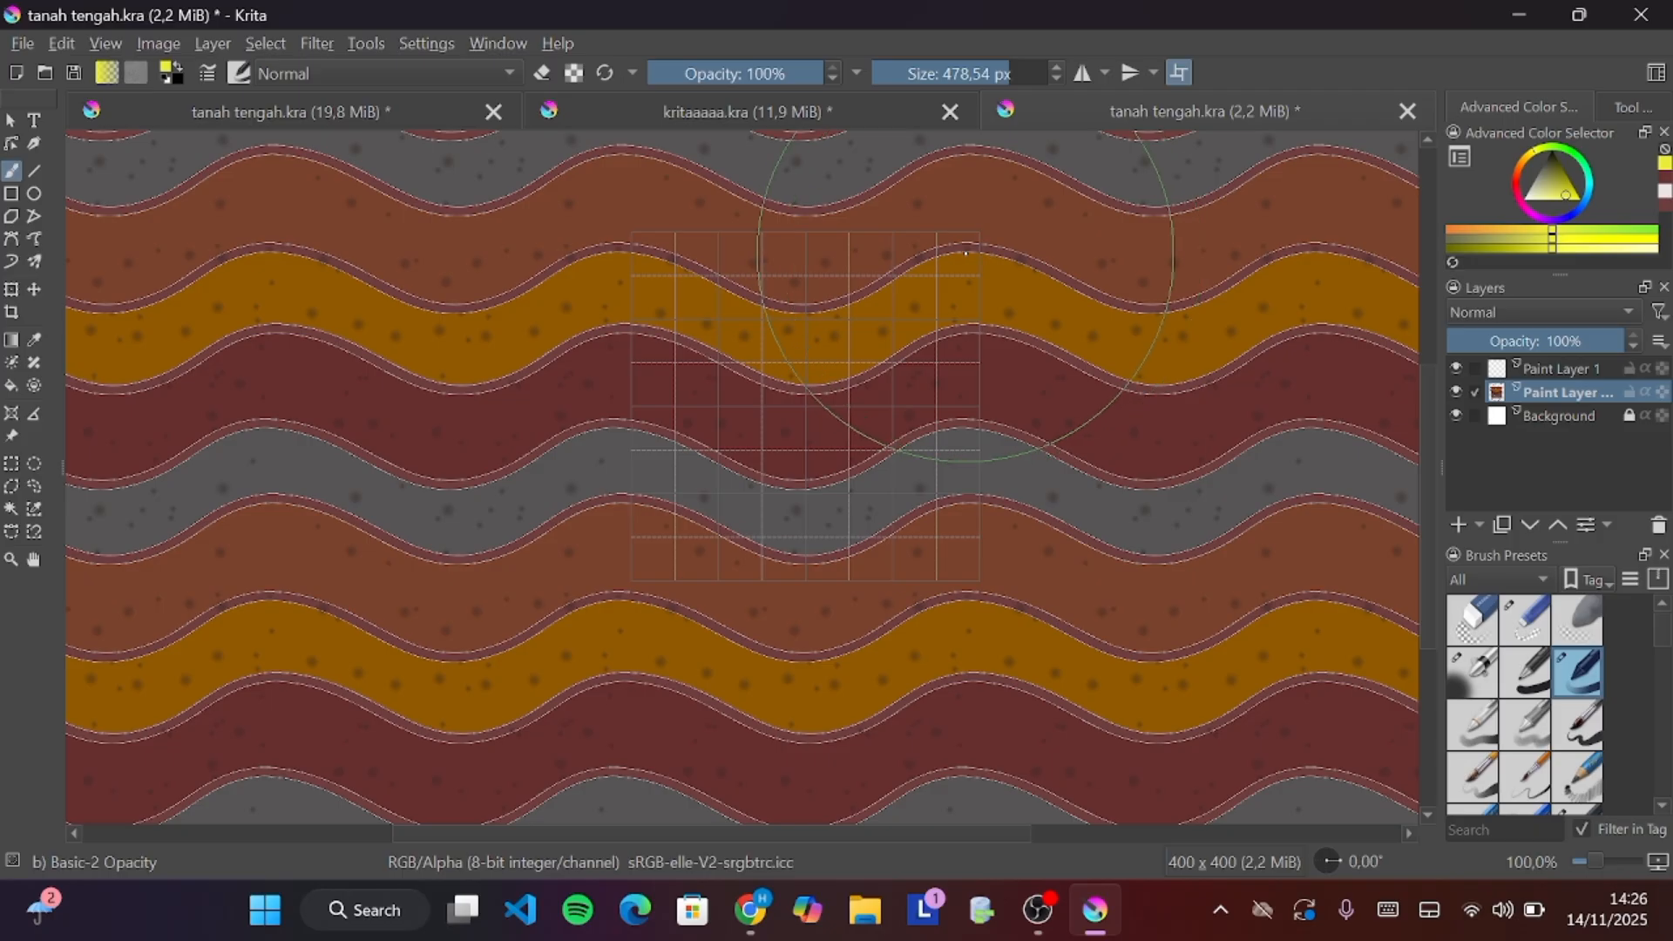
scroll(966, 254, up, 3)
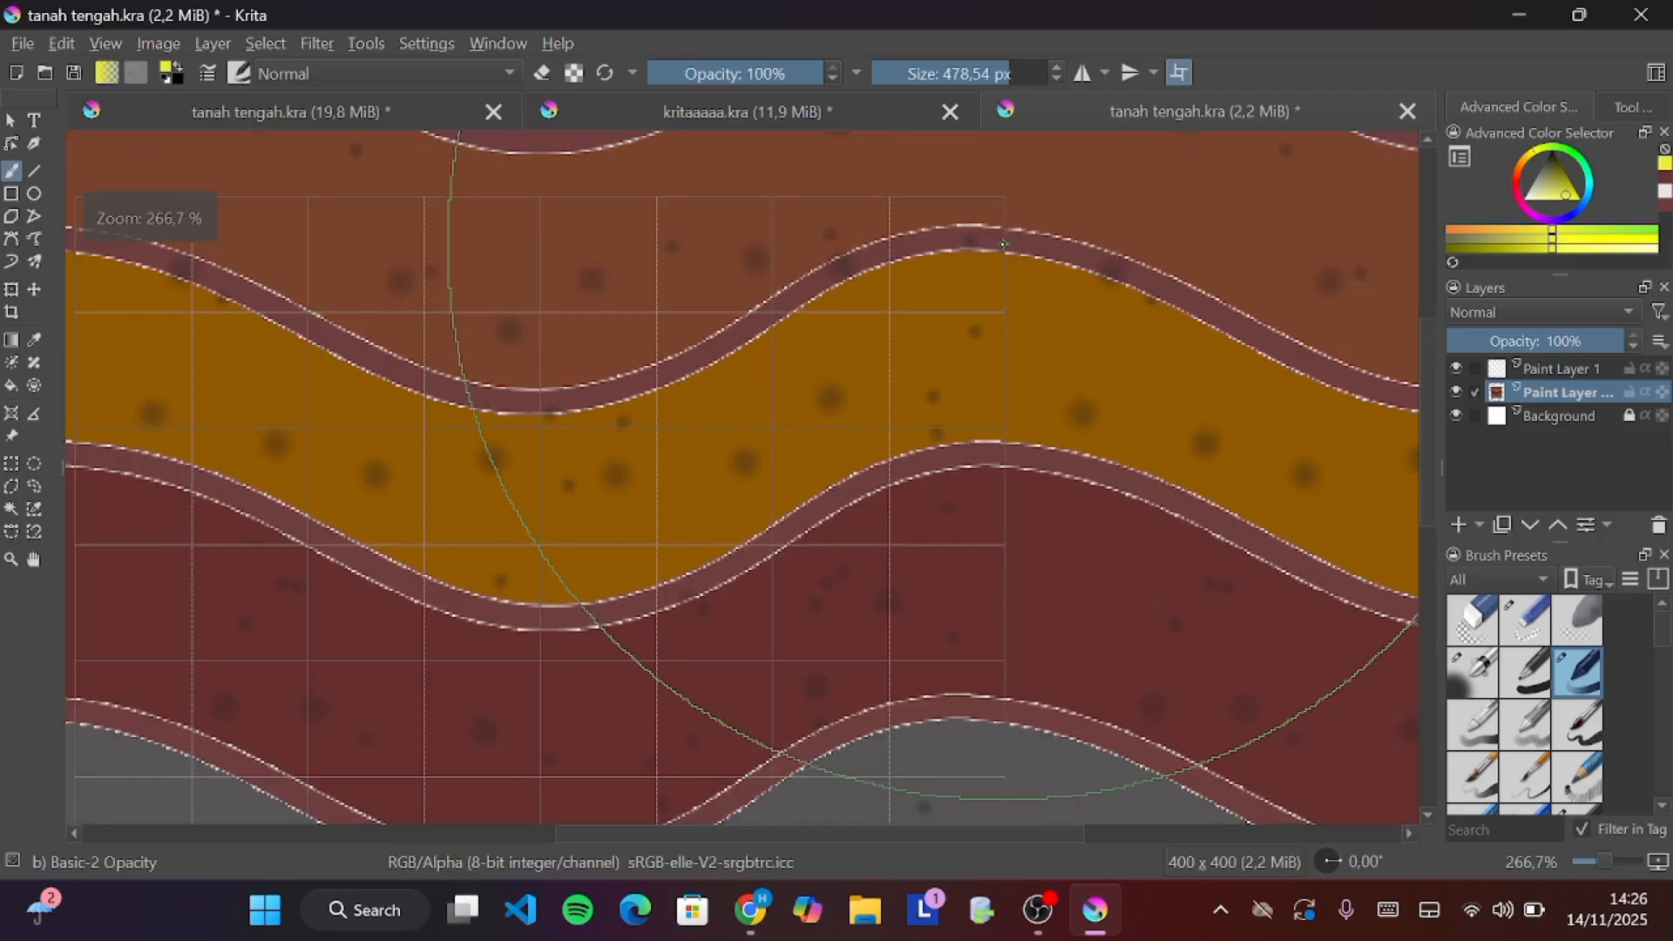
scroll(1010, 250, down, 2)
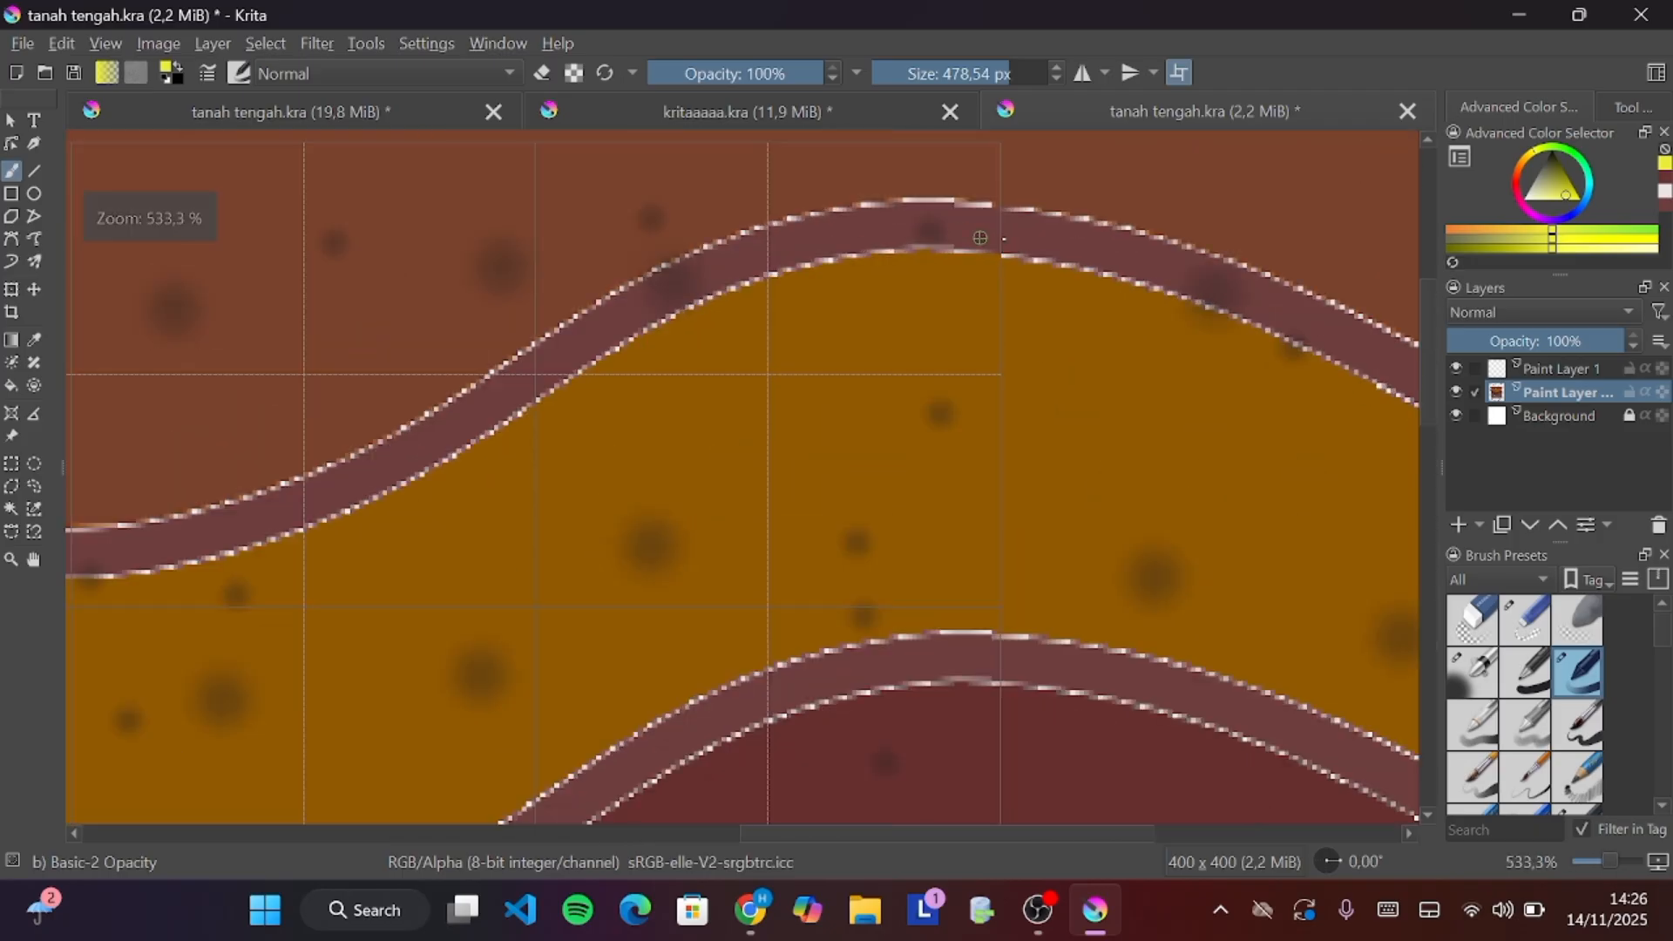
scroll(1004, 238, down, 3)
scroll(1004, 238, down, 1)
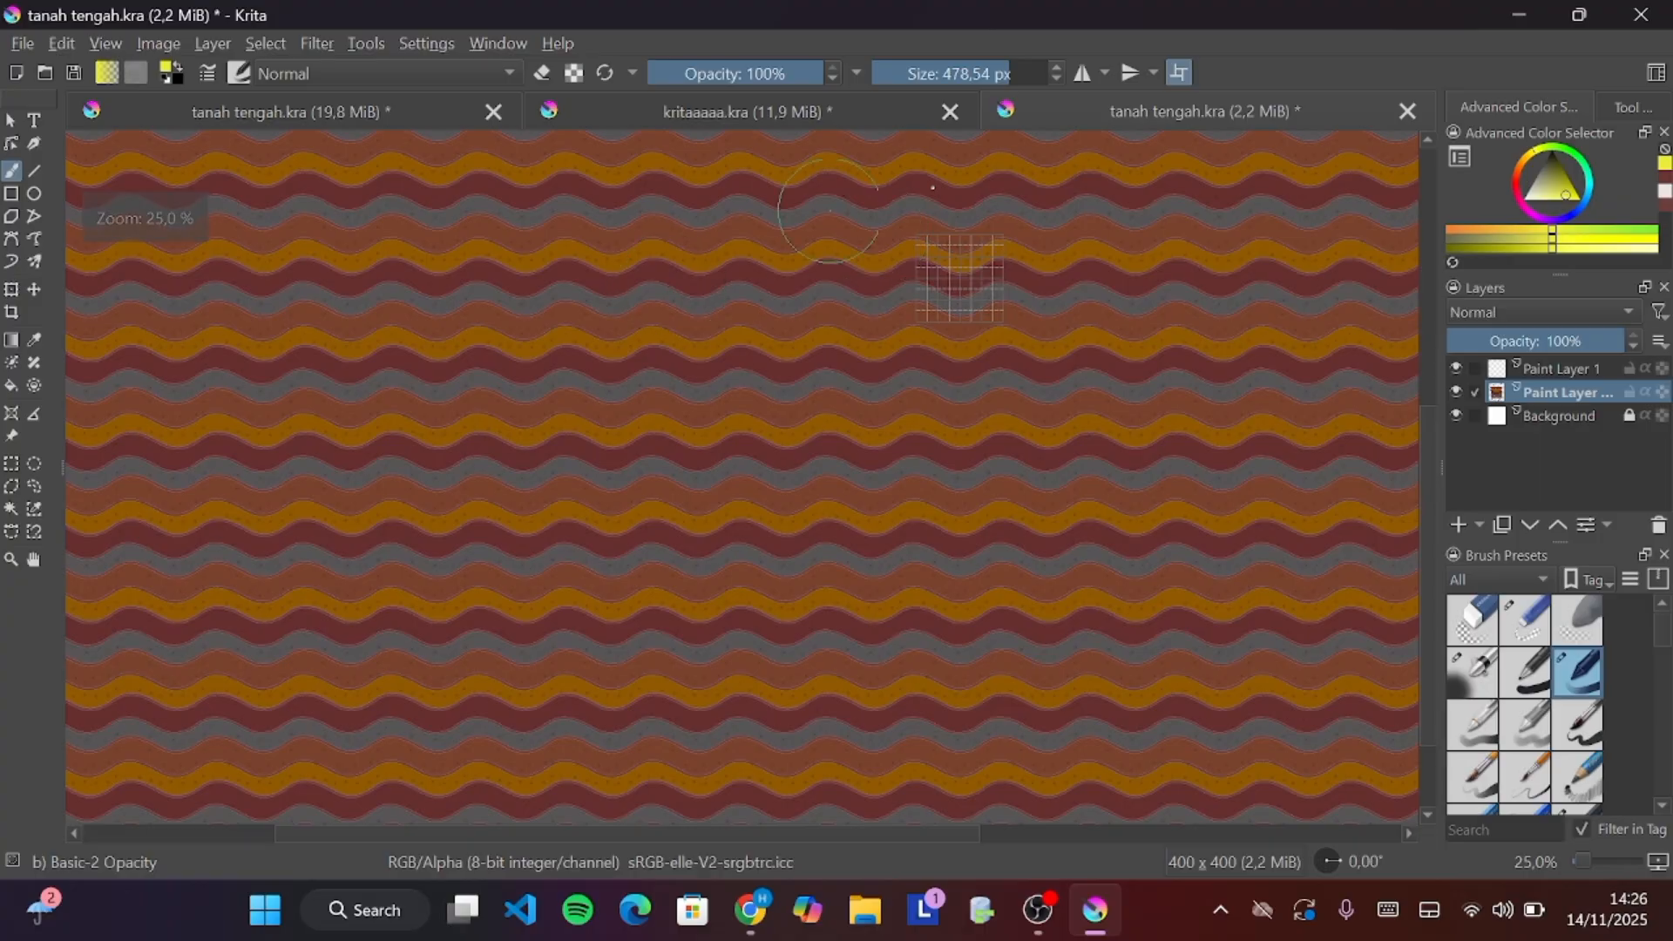
scroll(1032, 442, up, 2)
scroll(1028, 505, down, 2)
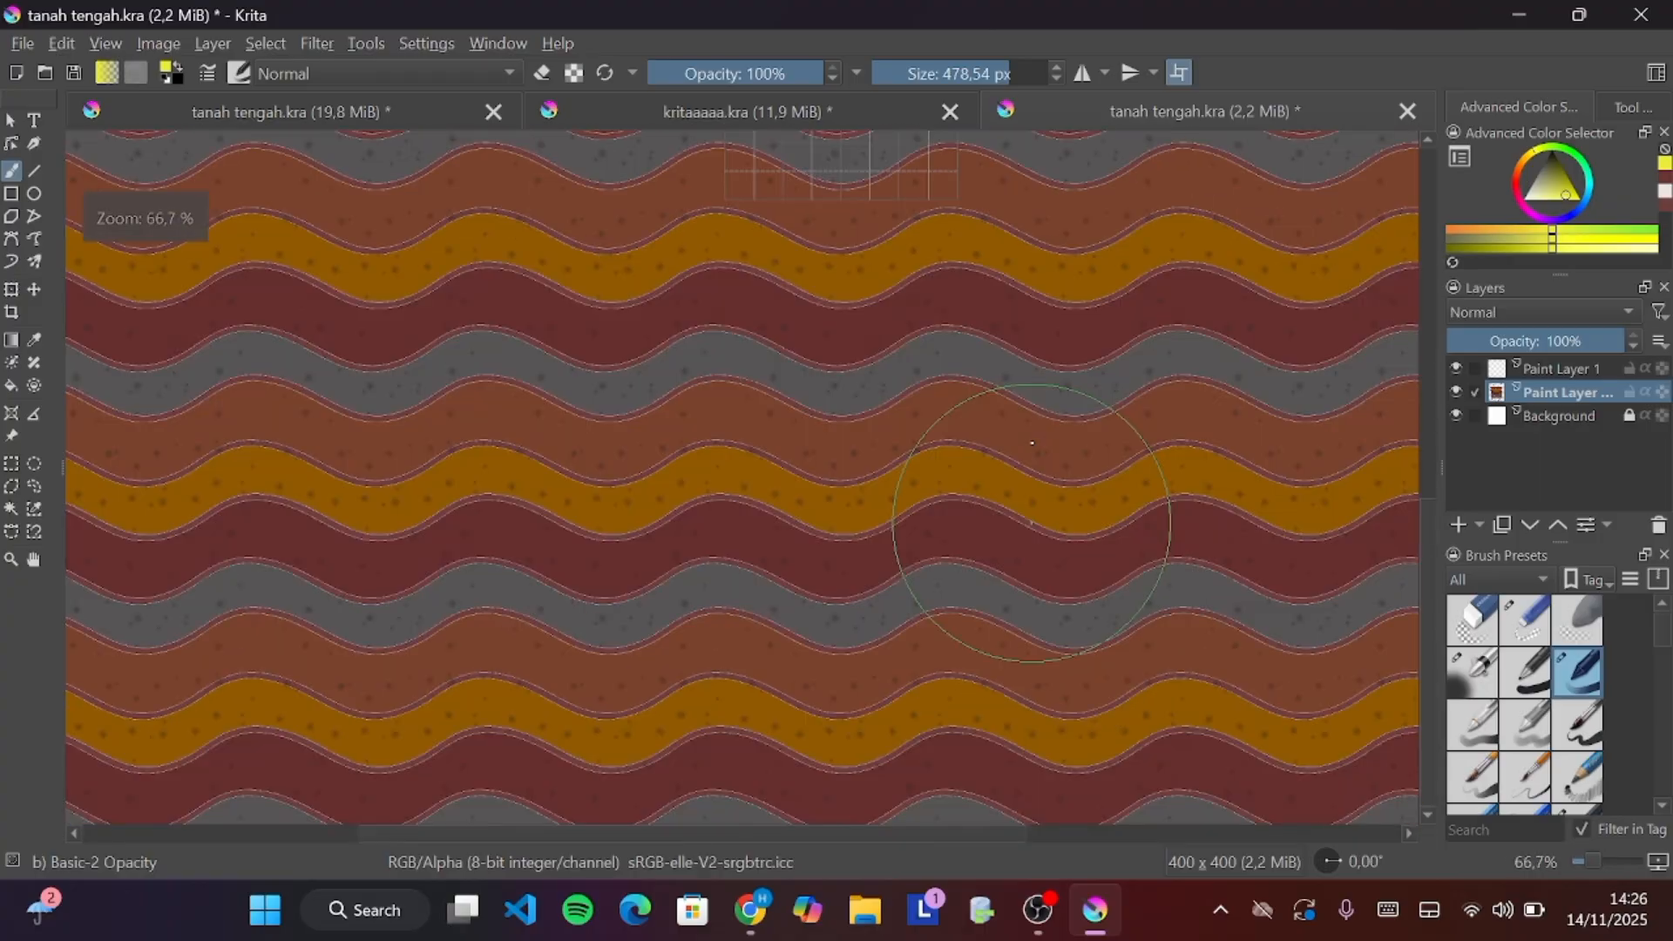
scroll(1022, 168, up, 2)
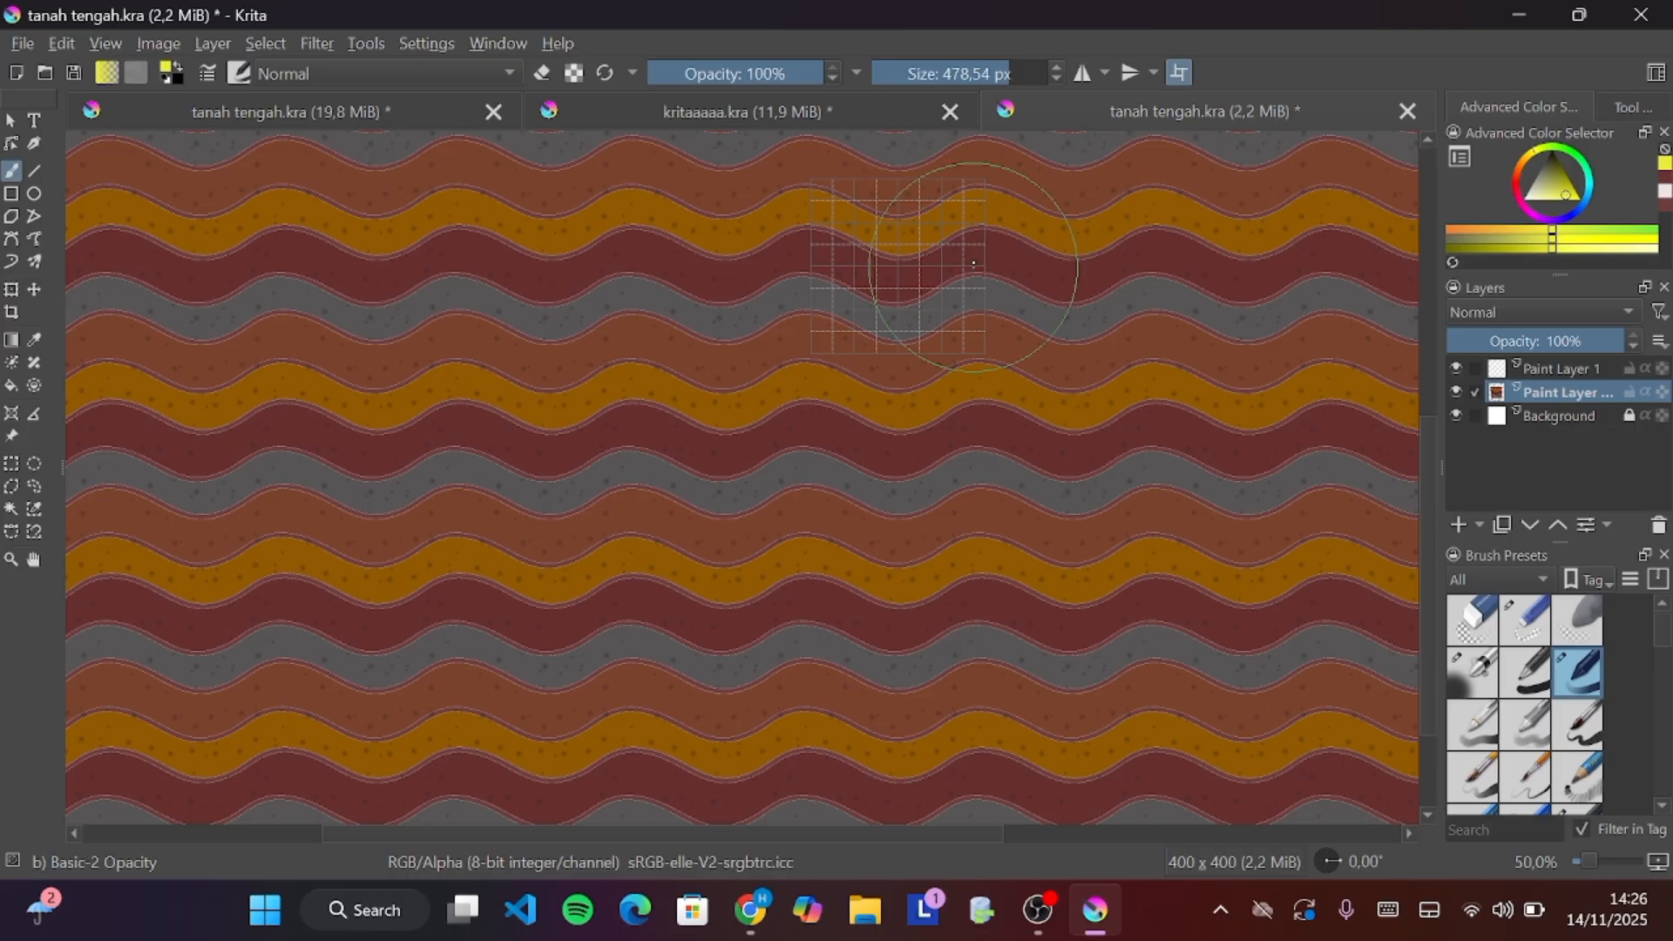
scroll(1022, 168, up, 2)
scroll(974, 257, up, 2)
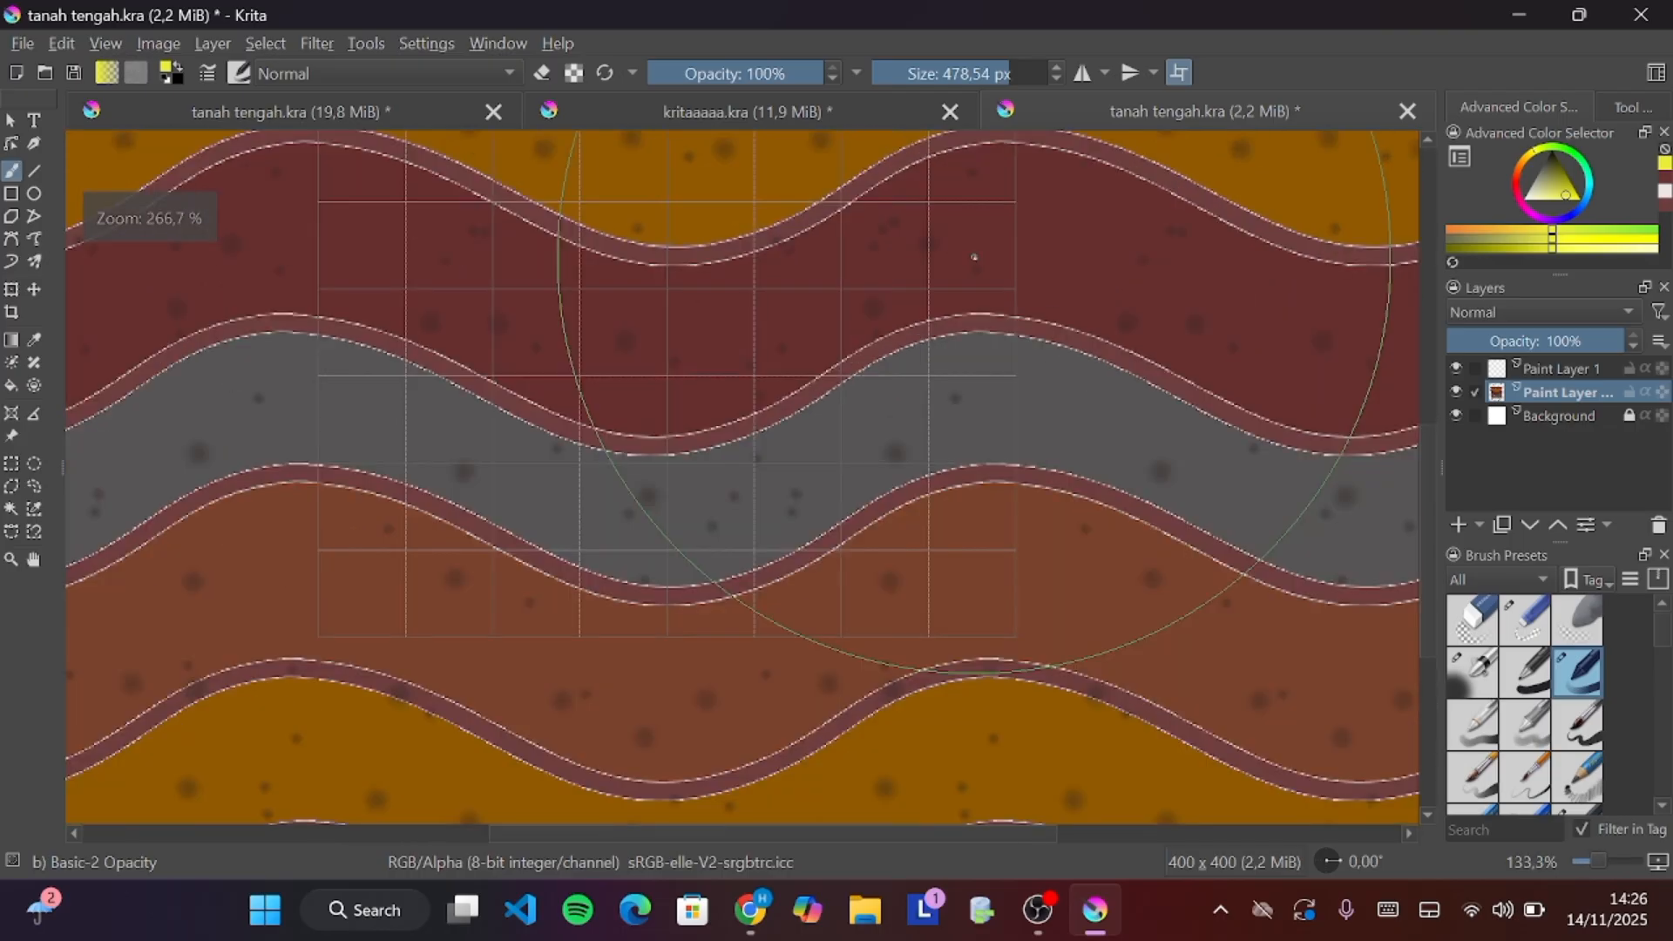
scroll(871, 253, down, 2)
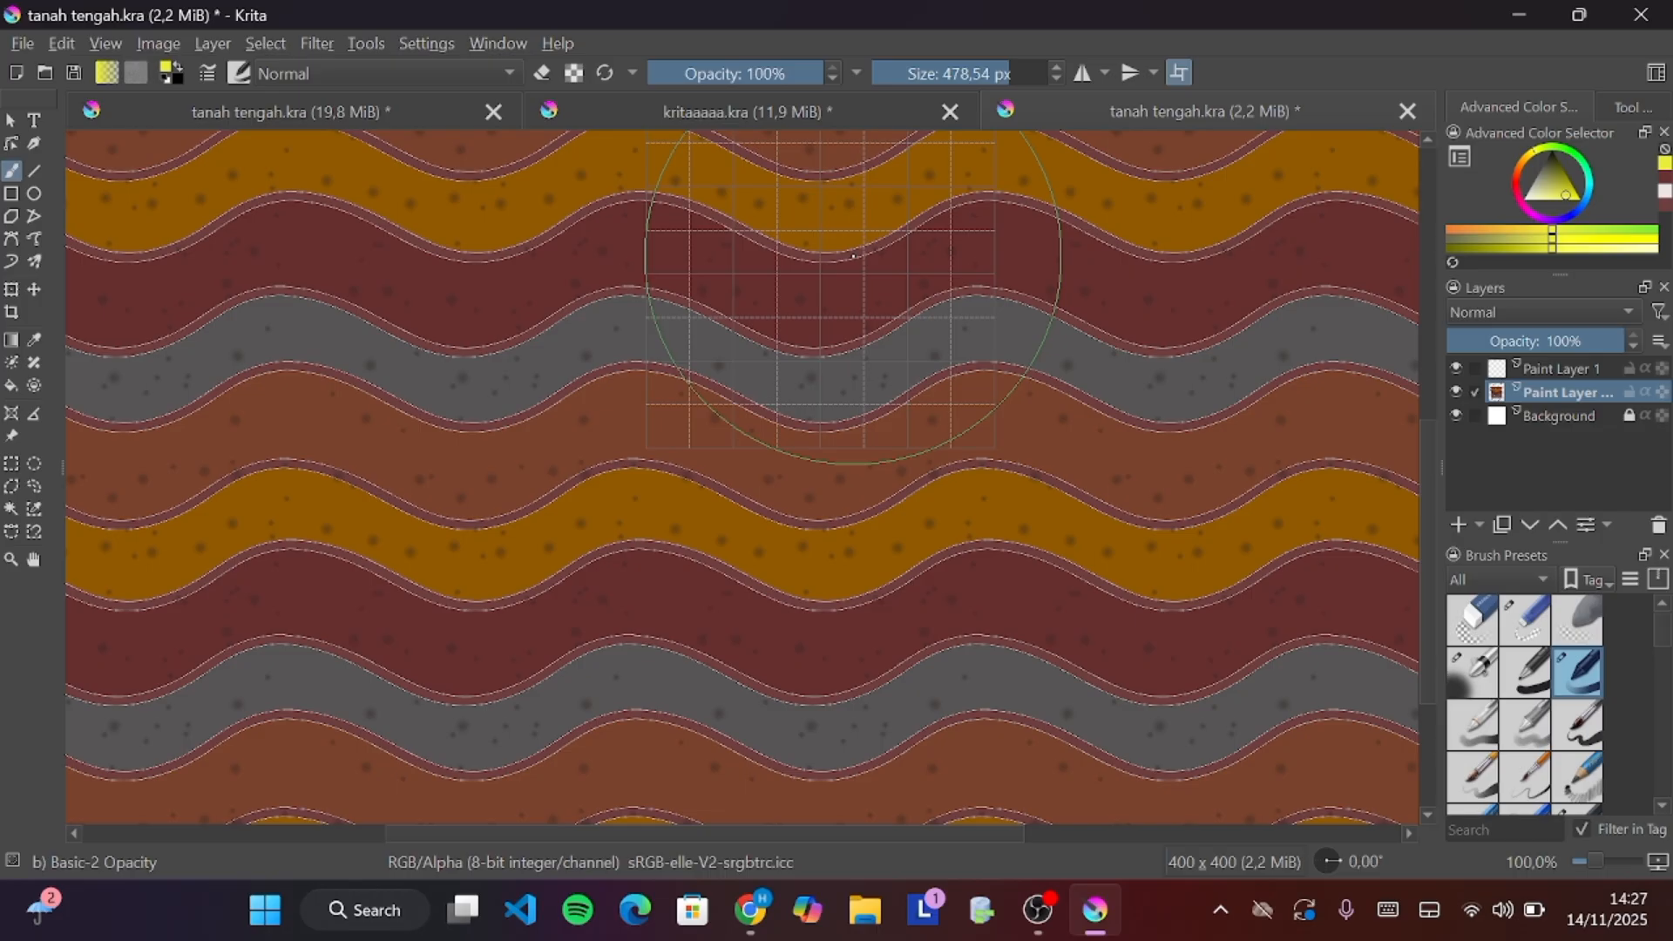
scroll(733, 239, up, 2)
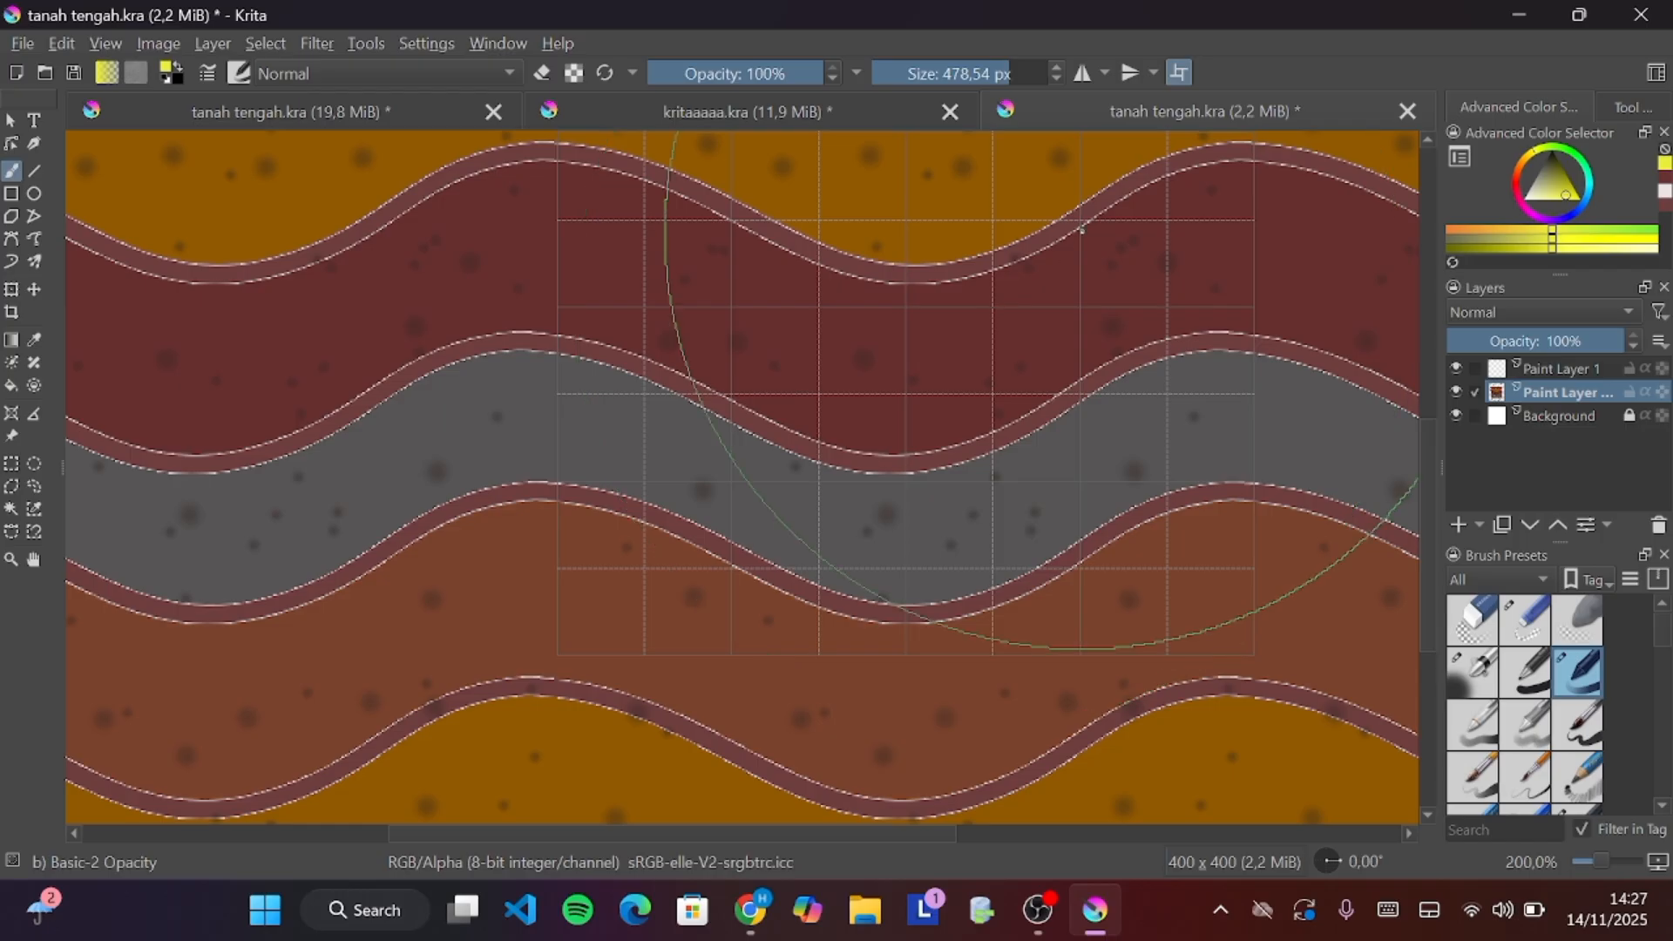
scroll(1352, 269, down, 2)
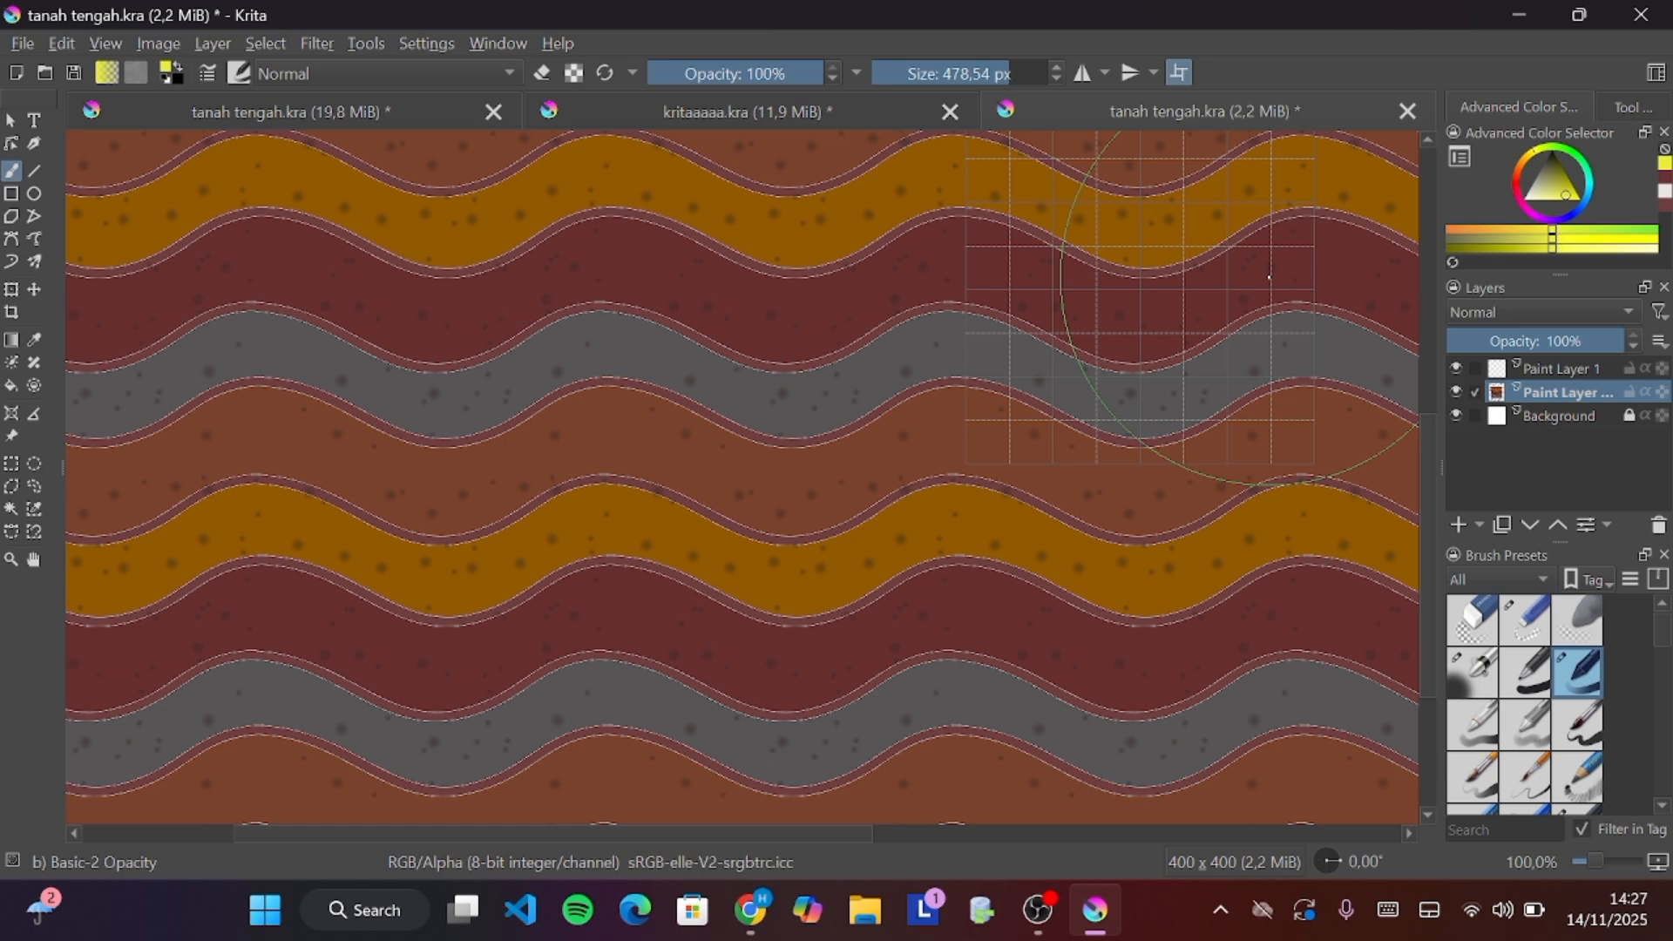
scroll(1280, 231, down, 1)
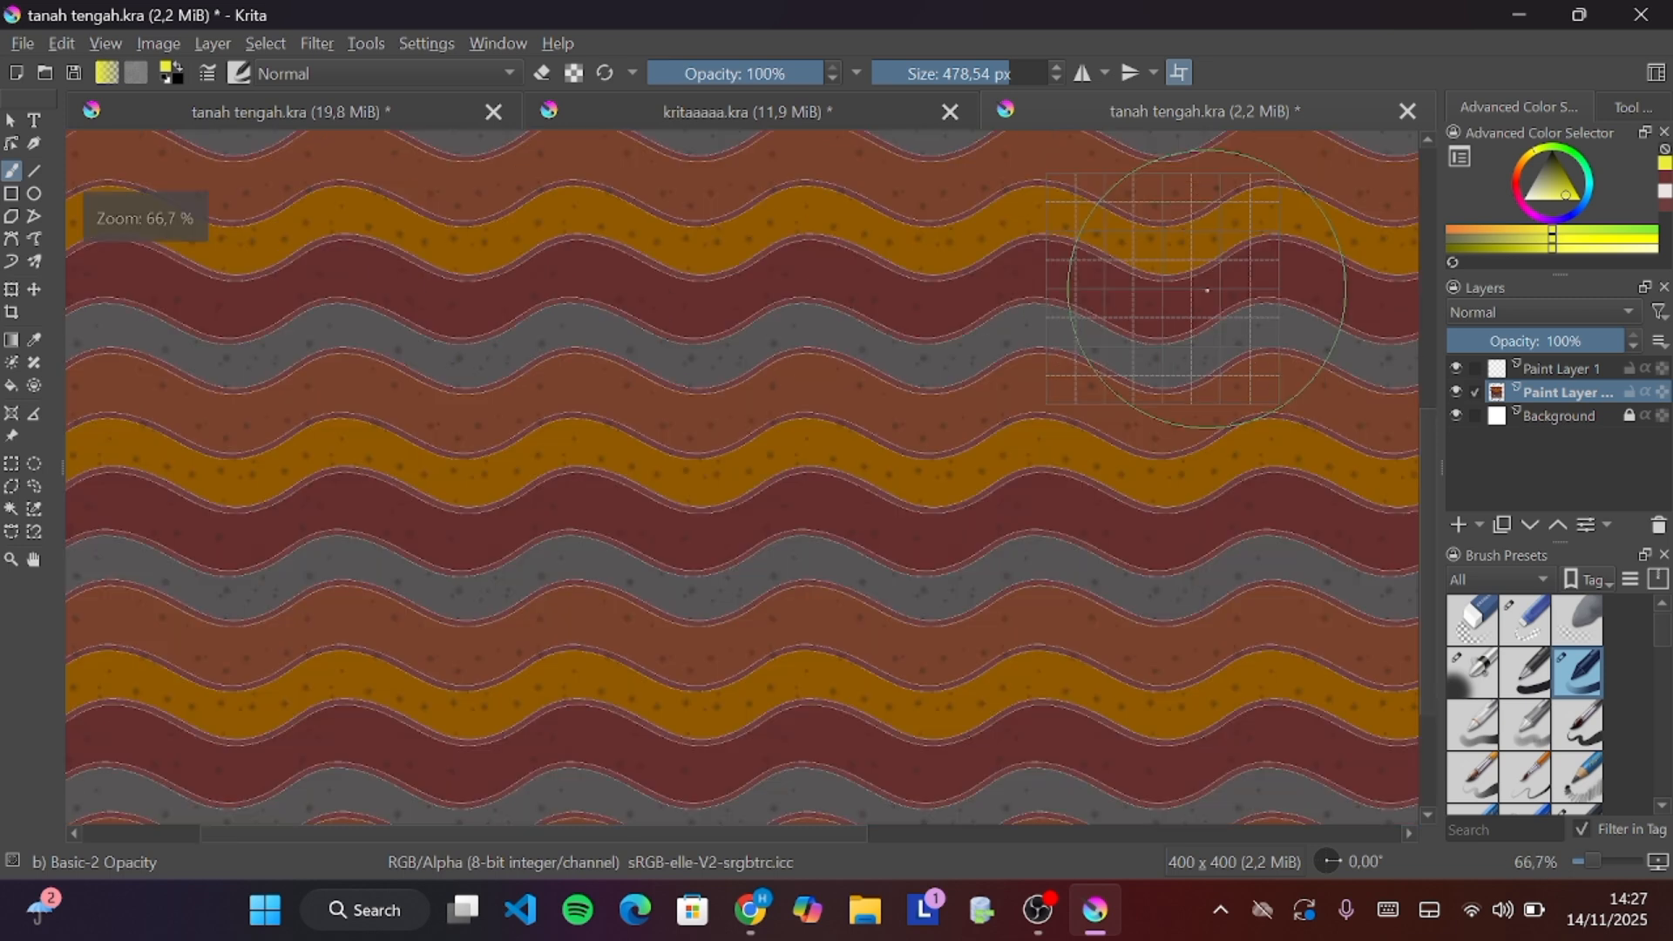
scroll(1286, 215, up, 2)
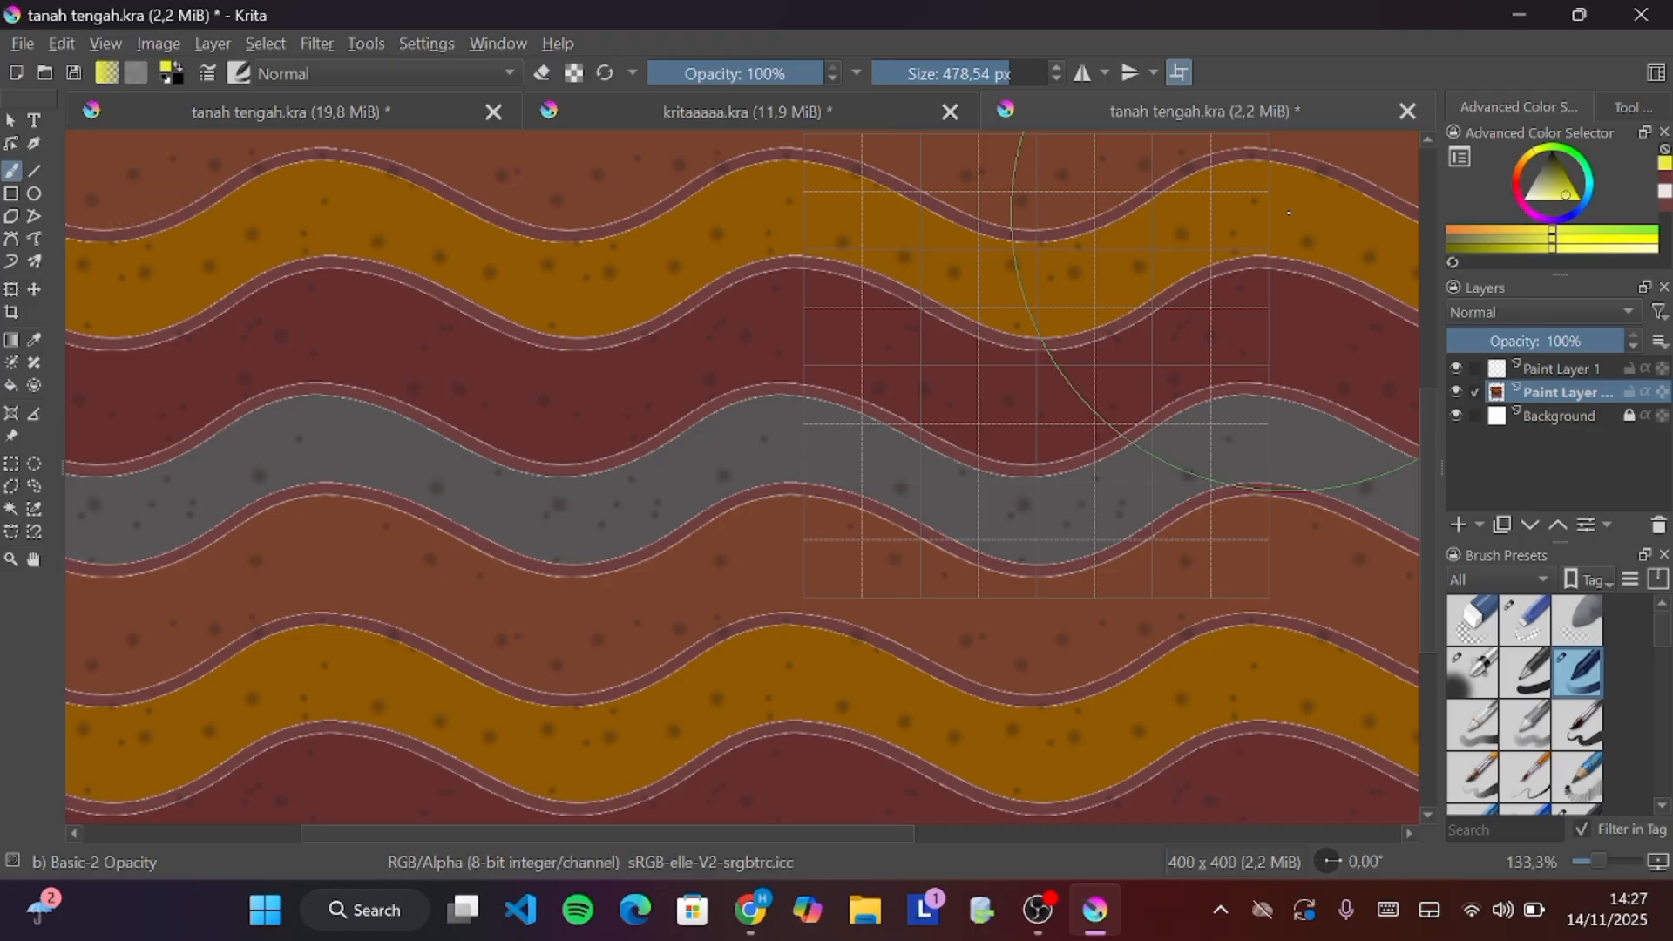
scroll(1289, 213, down, 2)
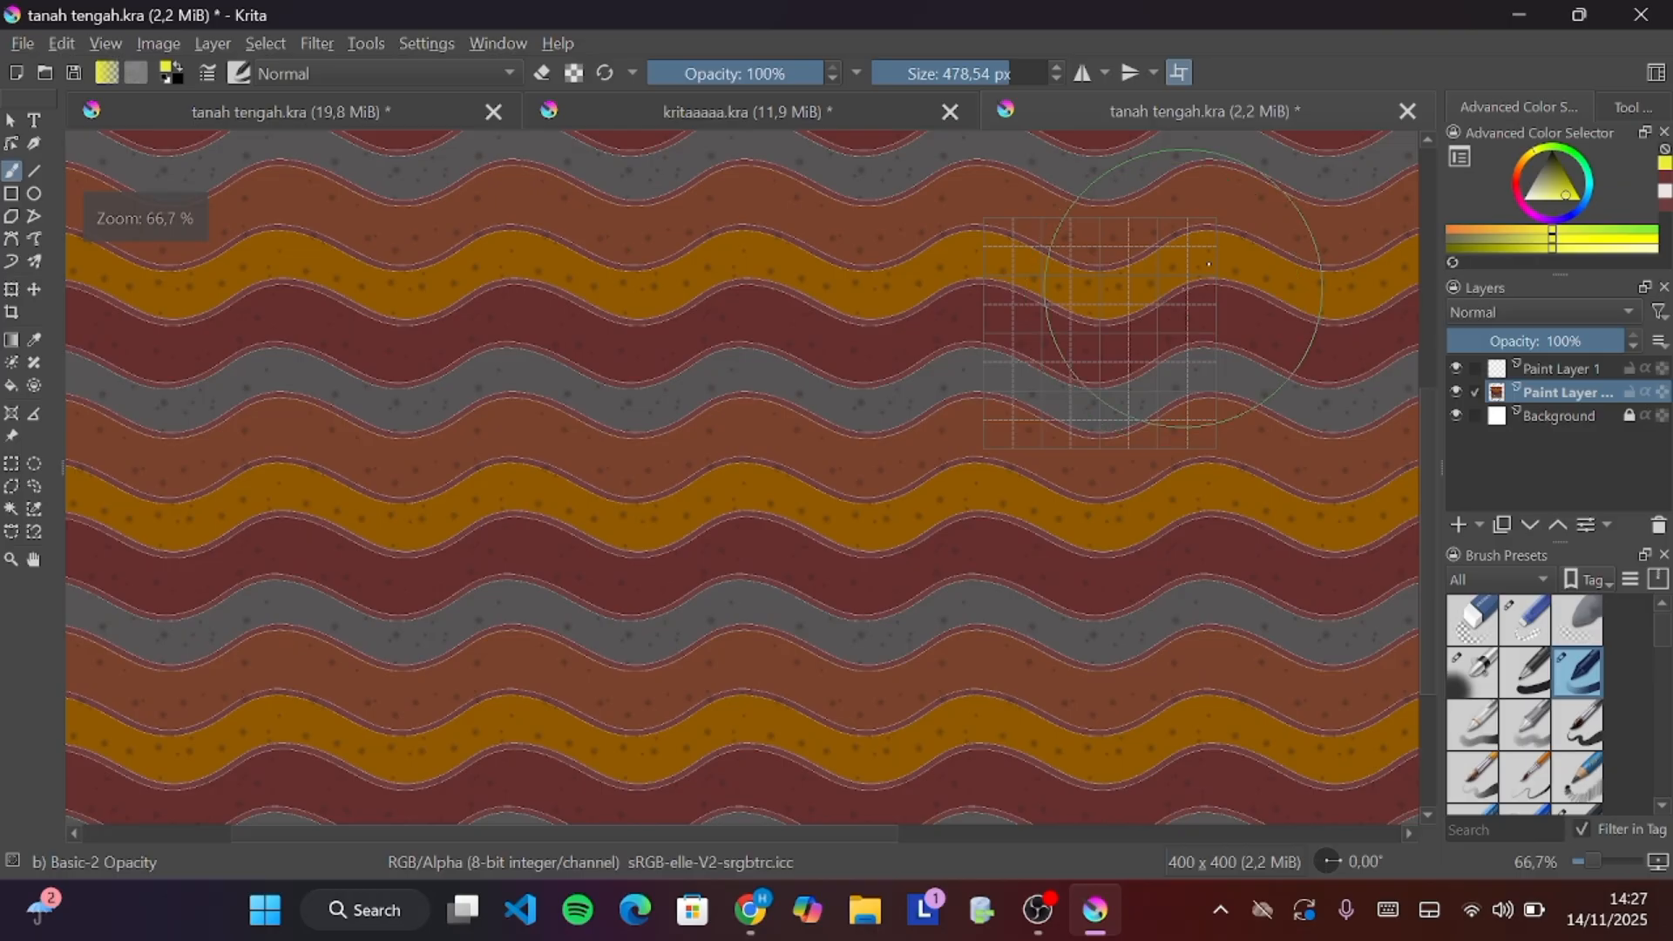
scroll(1215, 255, up, 1)
scroll(1216, 255, up, 1)
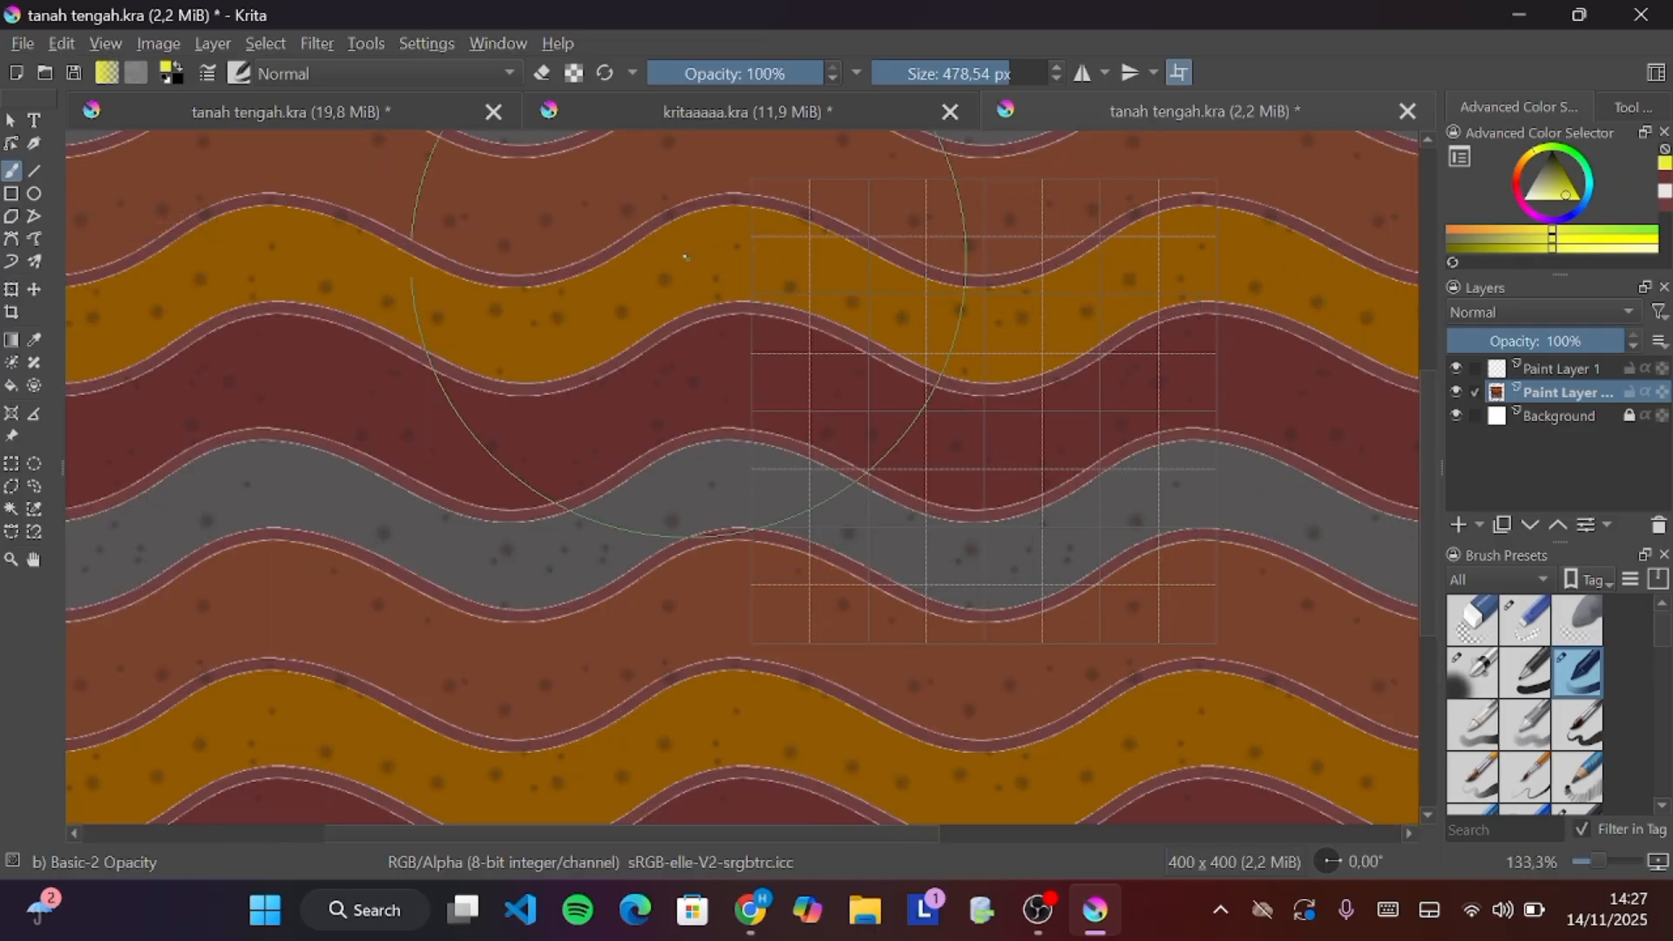
Hide the canvas grid and zoom out to inspect the seamless repeat without grid lines
click(106, 44)
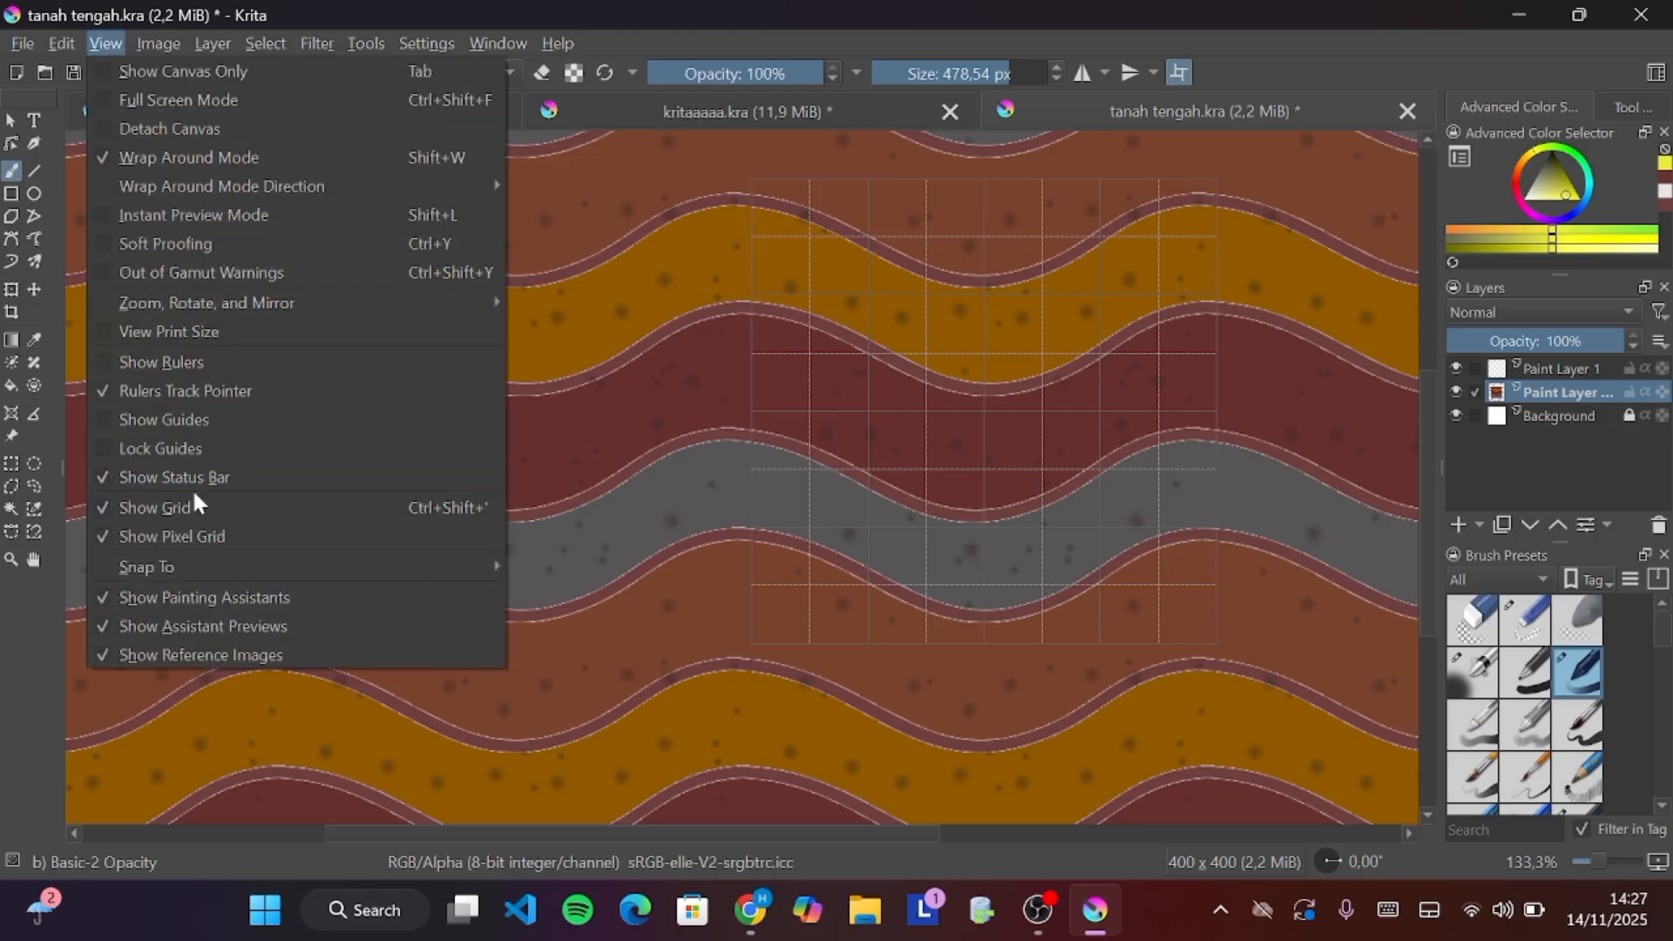
click(169, 507)
scroll(912, 492, down, 3)
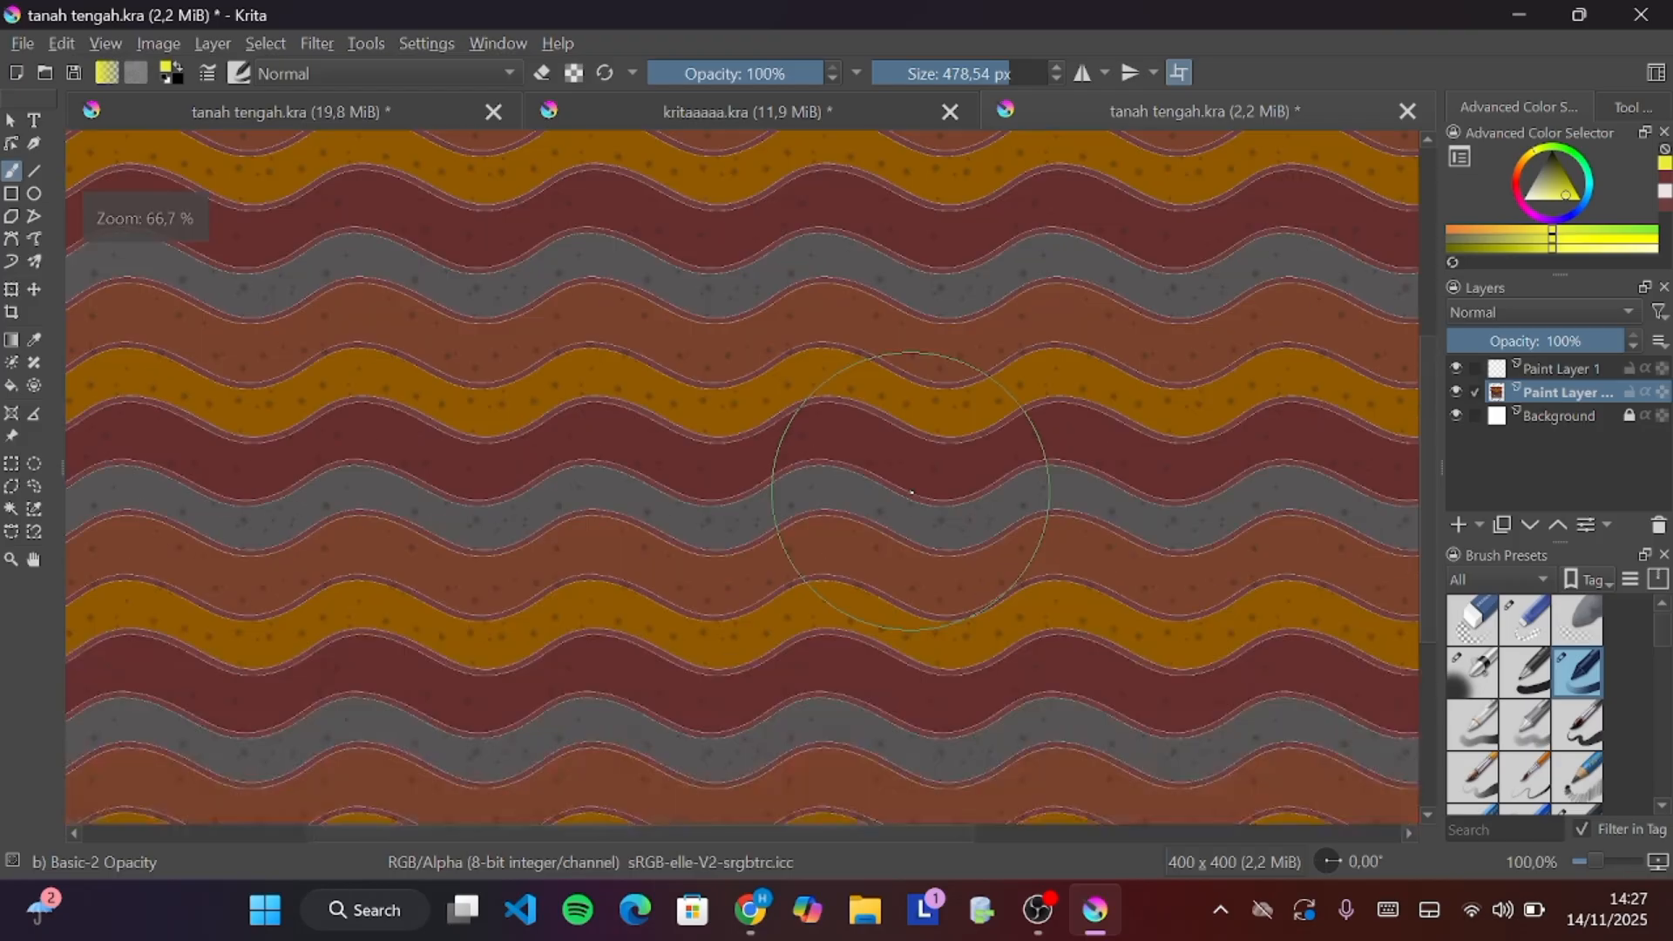
scroll(912, 492, down, 5)
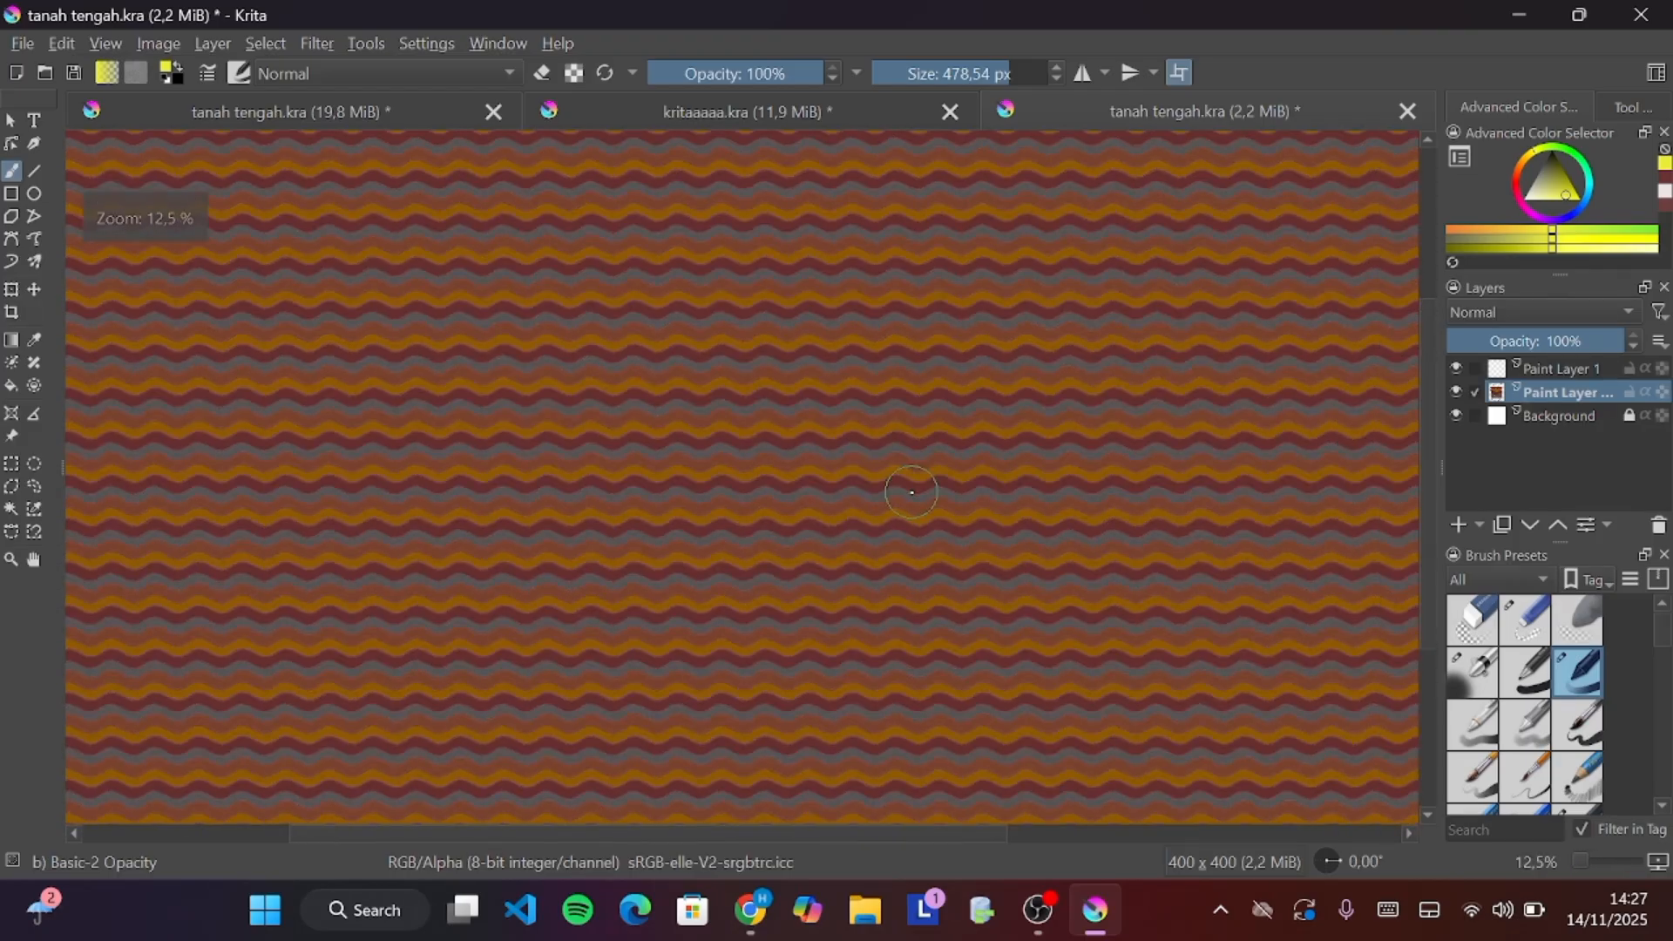
scroll(911, 493, up, 1)
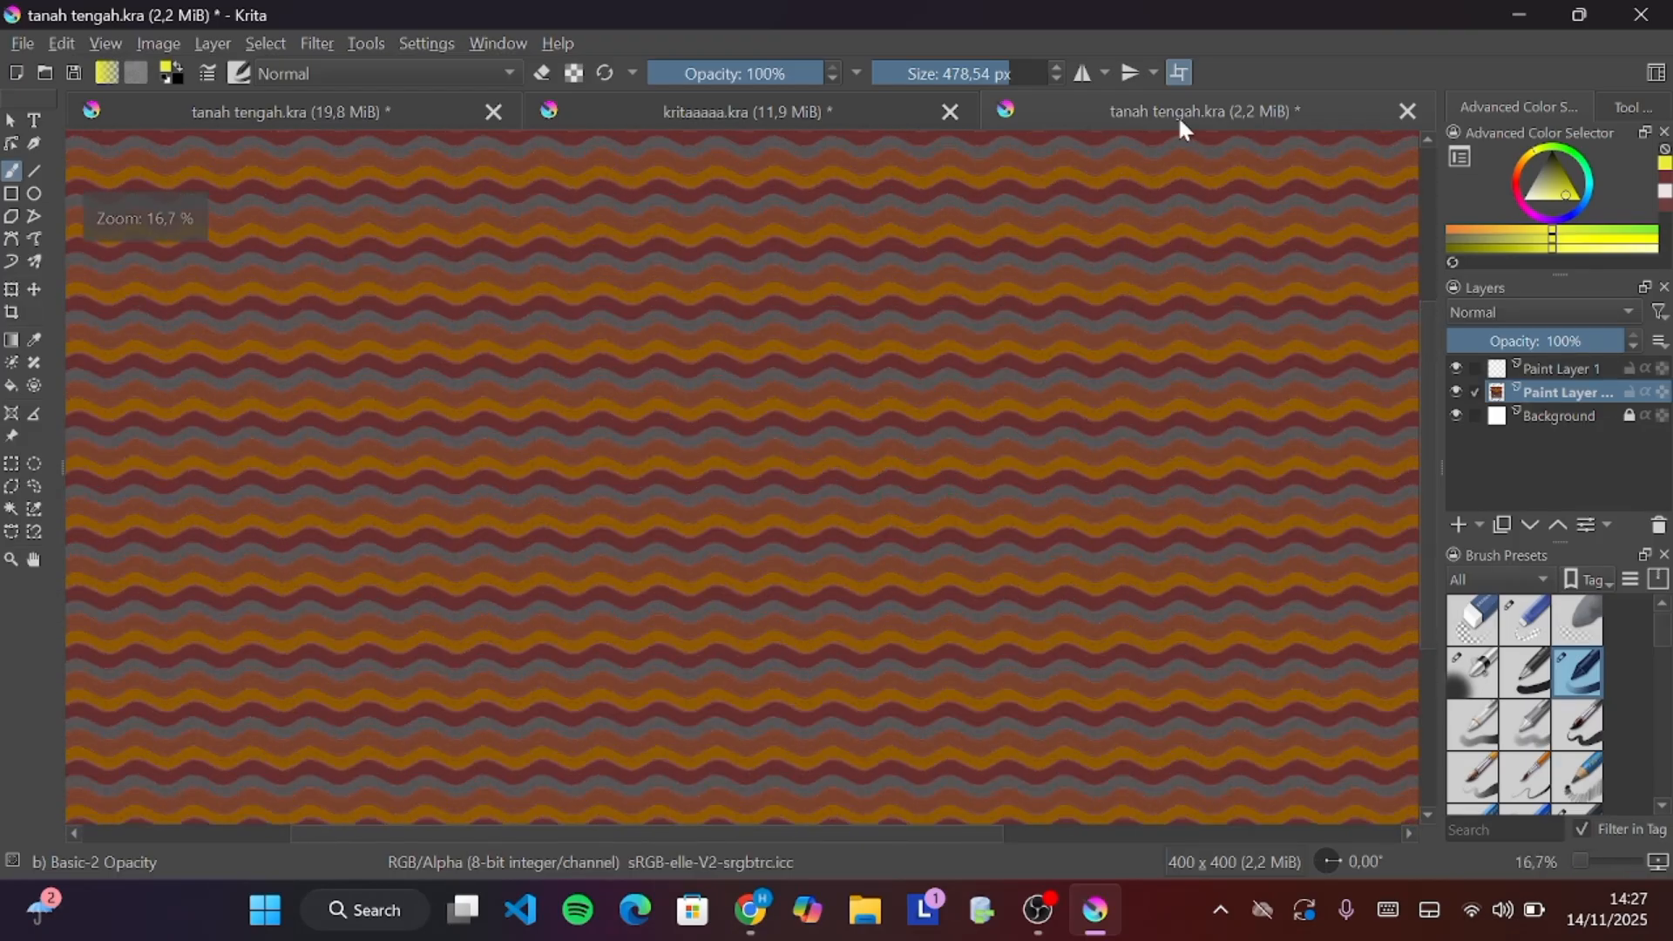
Turn off wrap-around mode and view the single tile at 100% zoom
click(1178, 74)
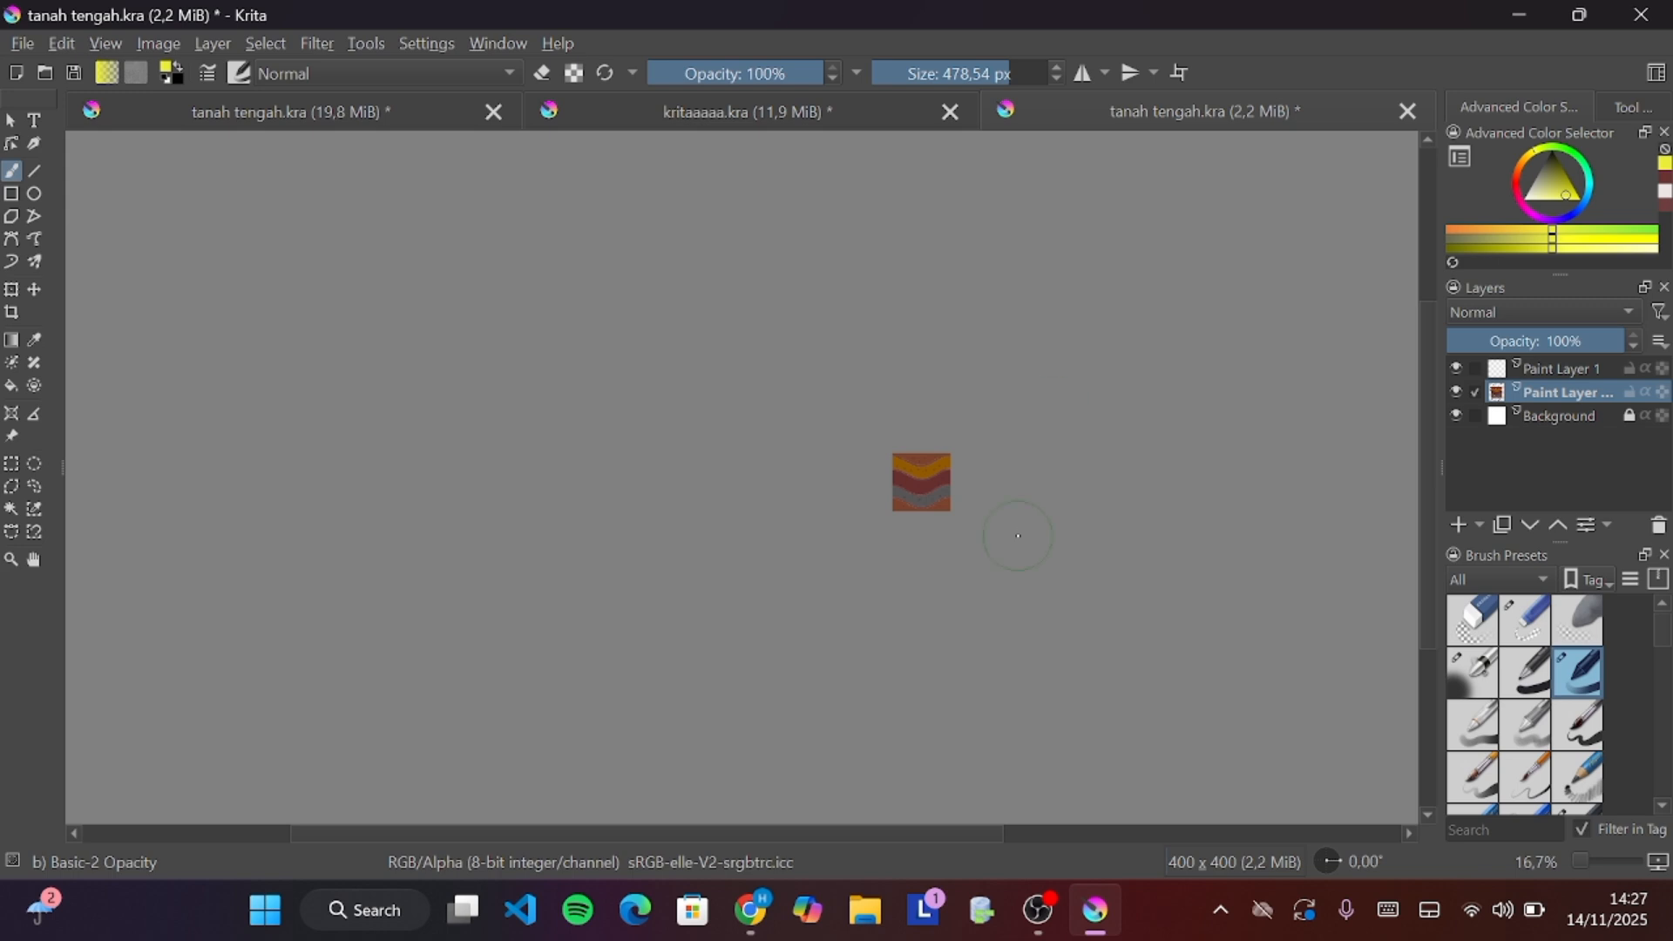
scroll(1018, 535, down, 1)
scroll(1018, 535, up, 3)
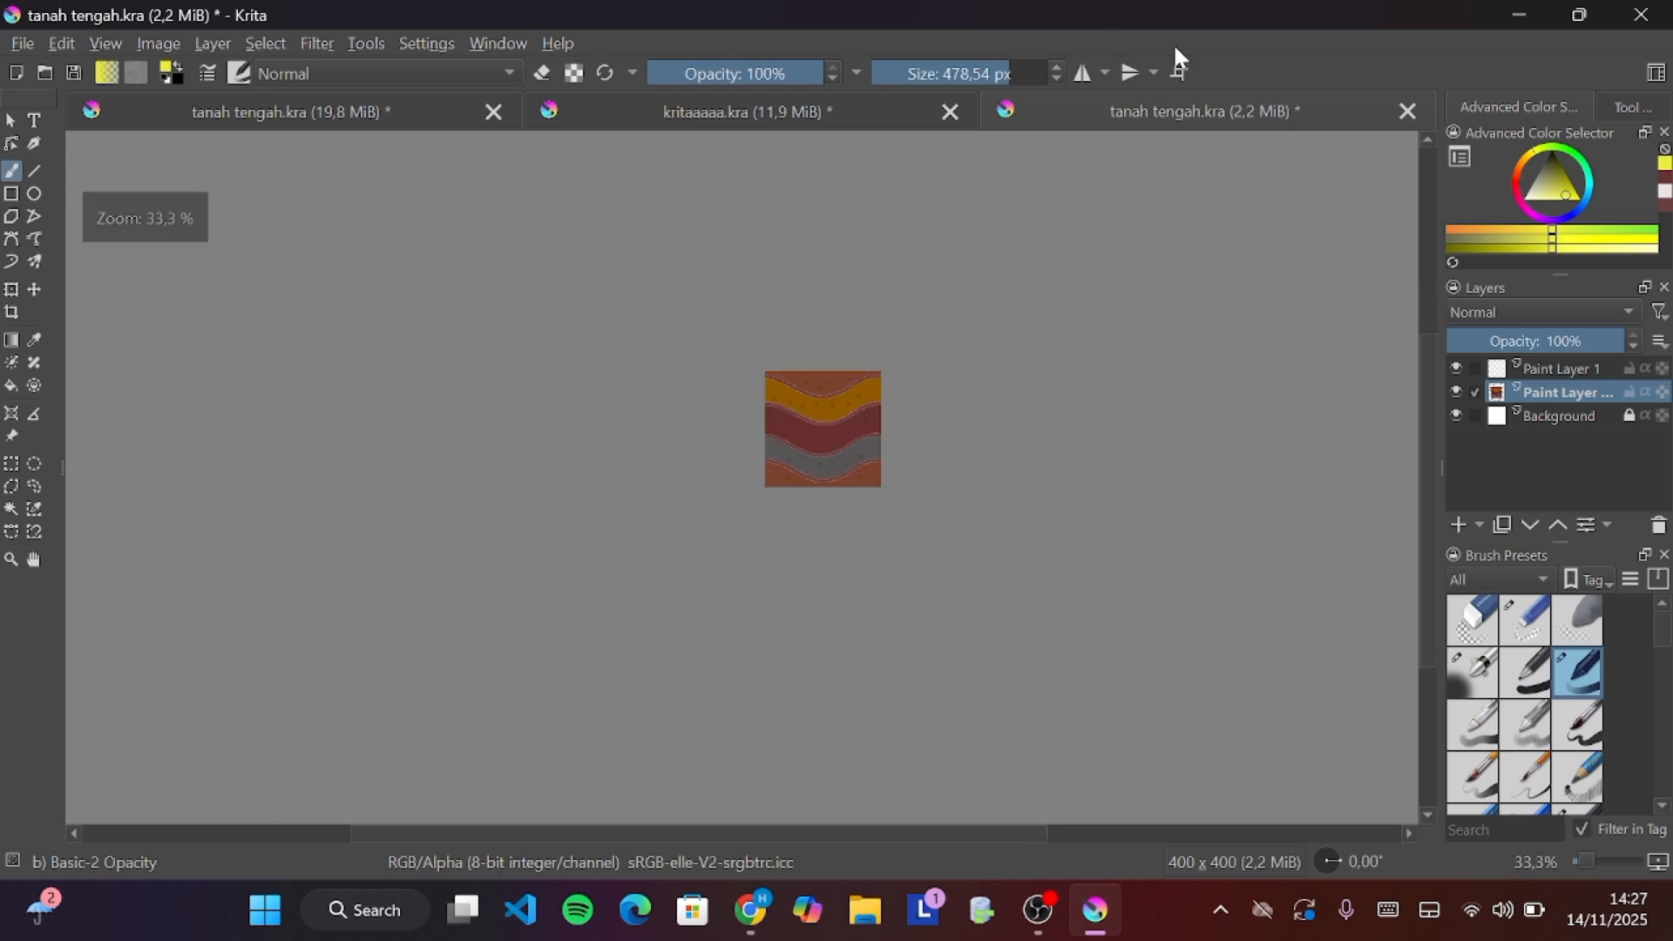
scroll(736, 383, up, 3)
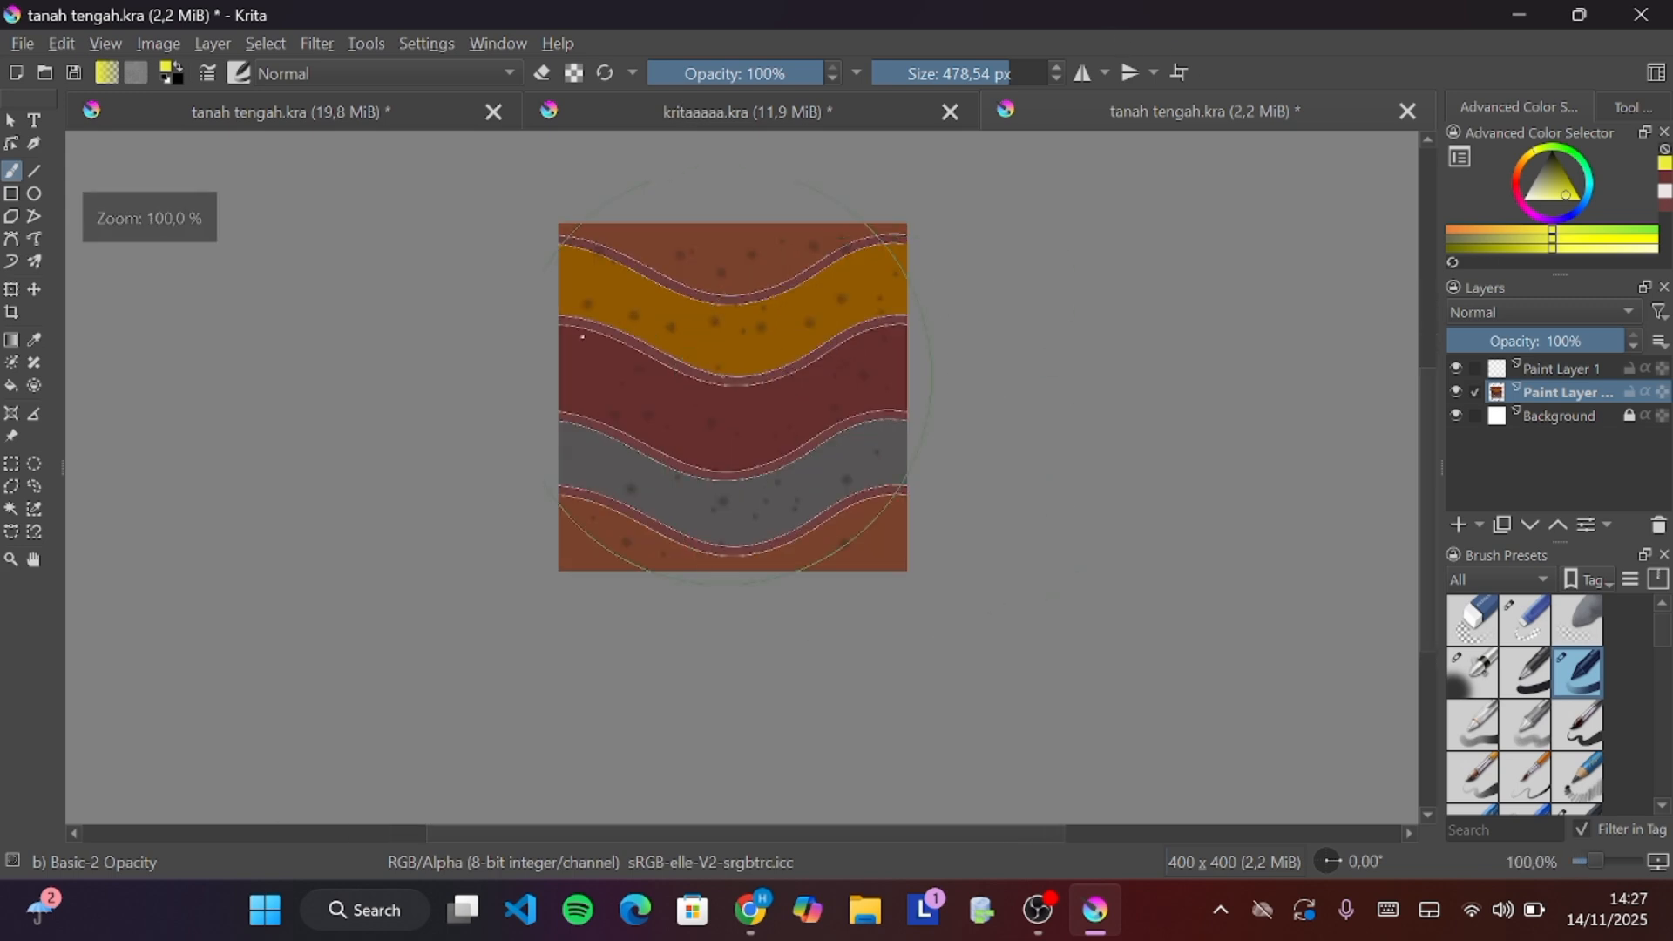
click(91, 49)
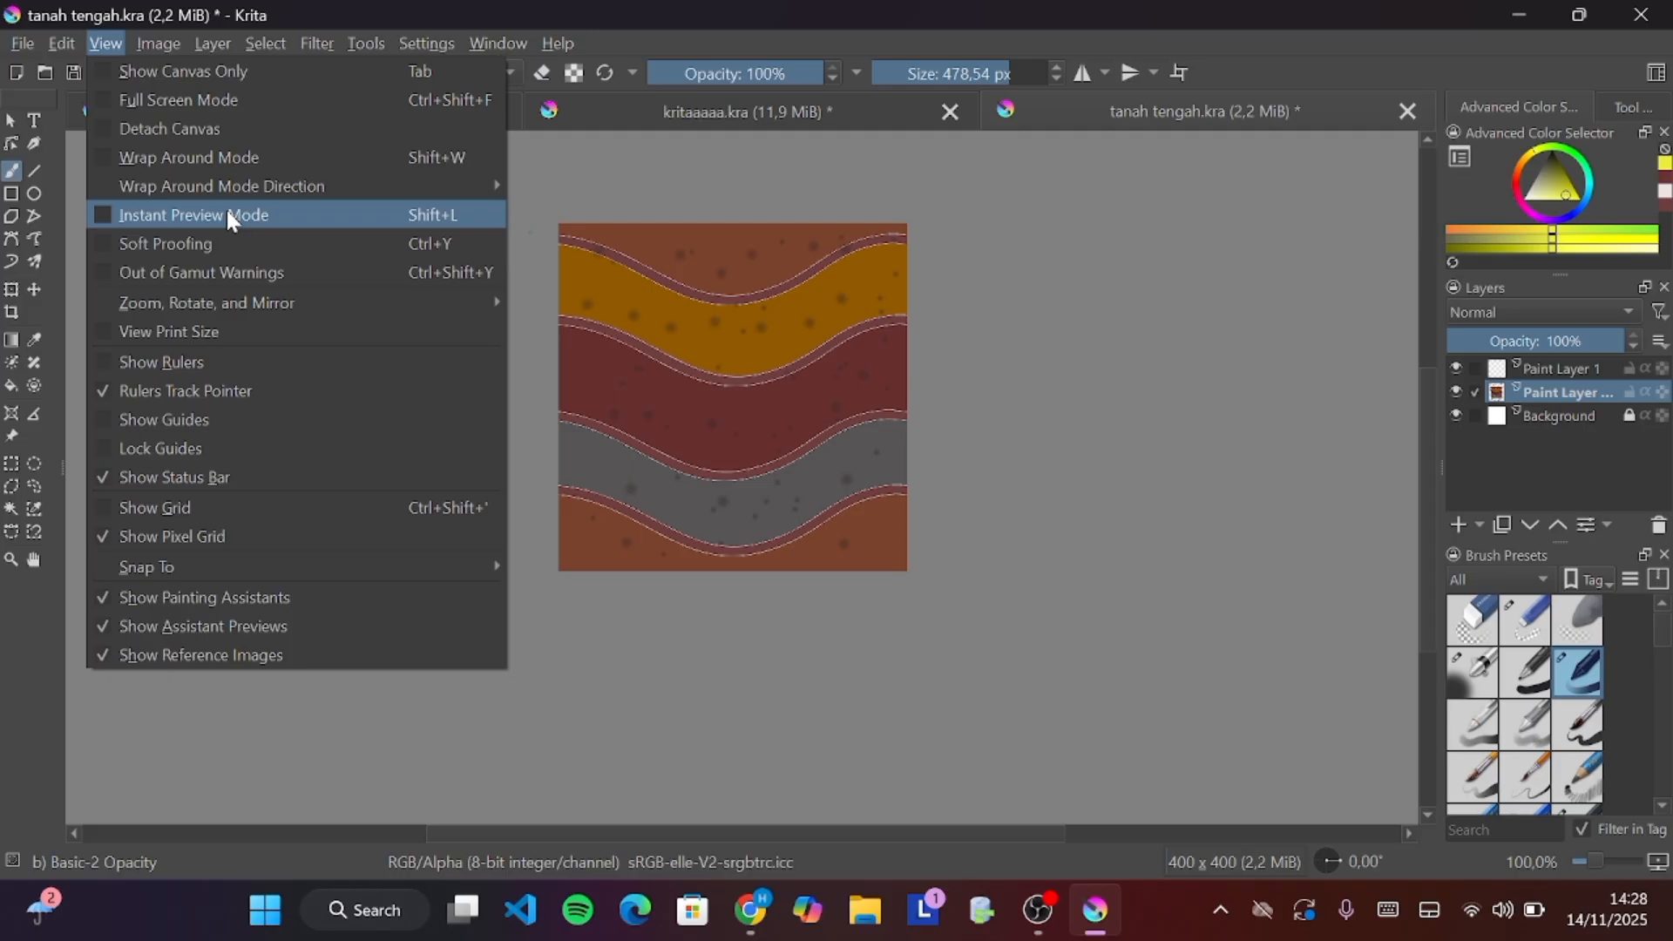
click(48, 227)
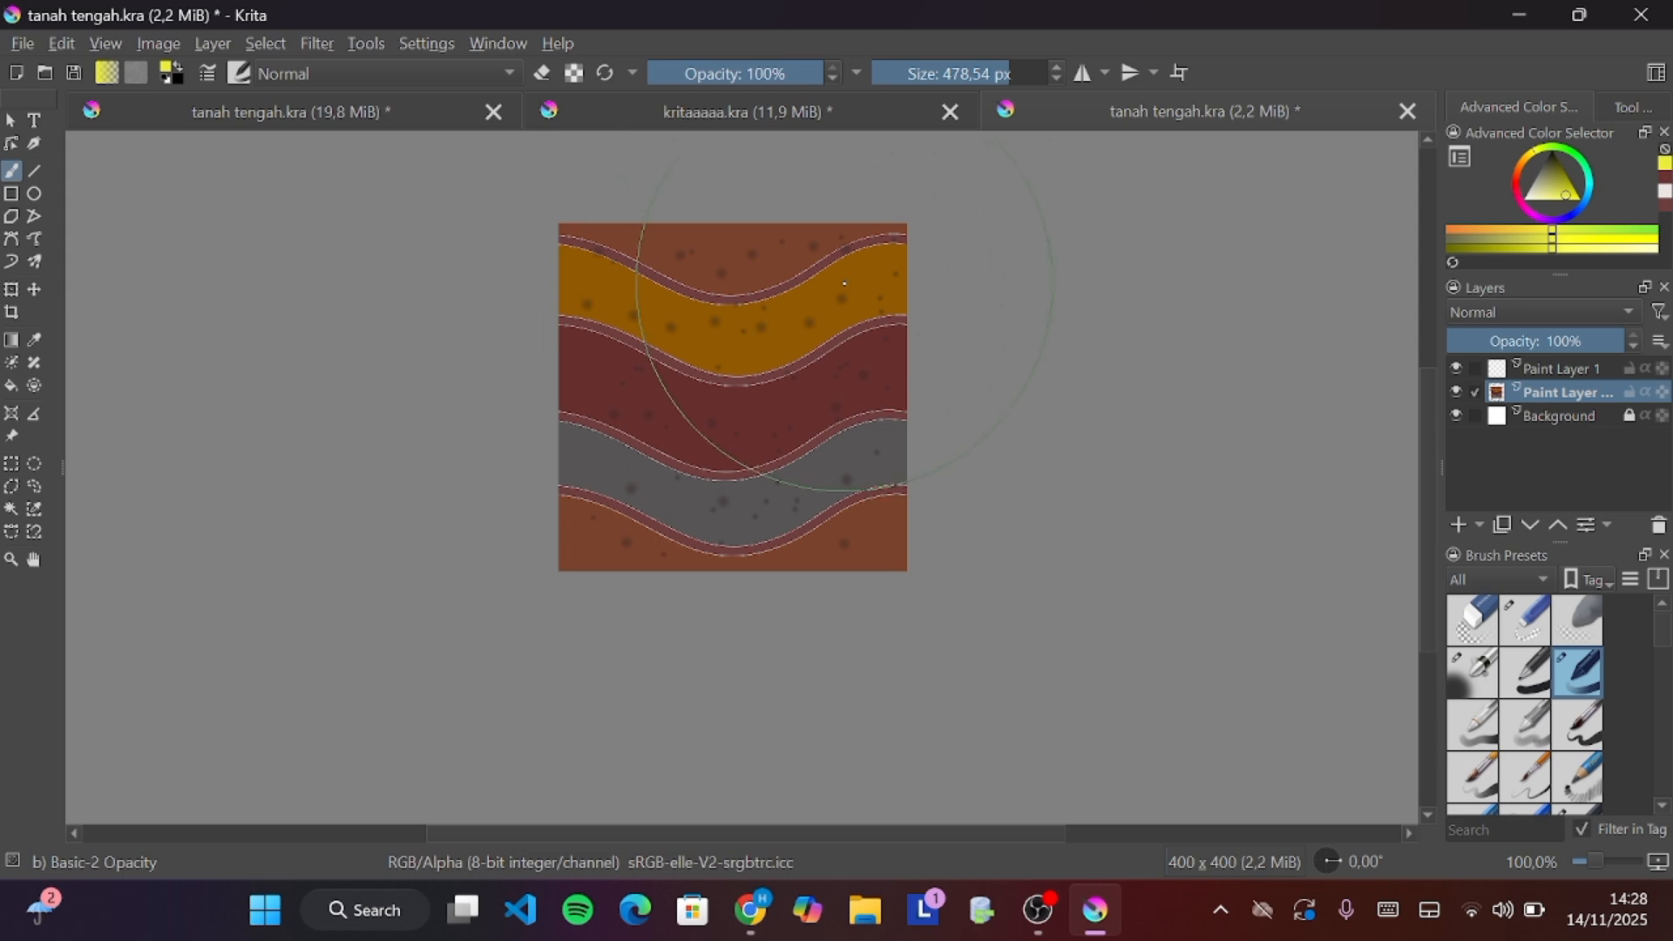
Toggle wrap-around mode on and back off to compare views, then show the canvas grid again
click(1181, 78)
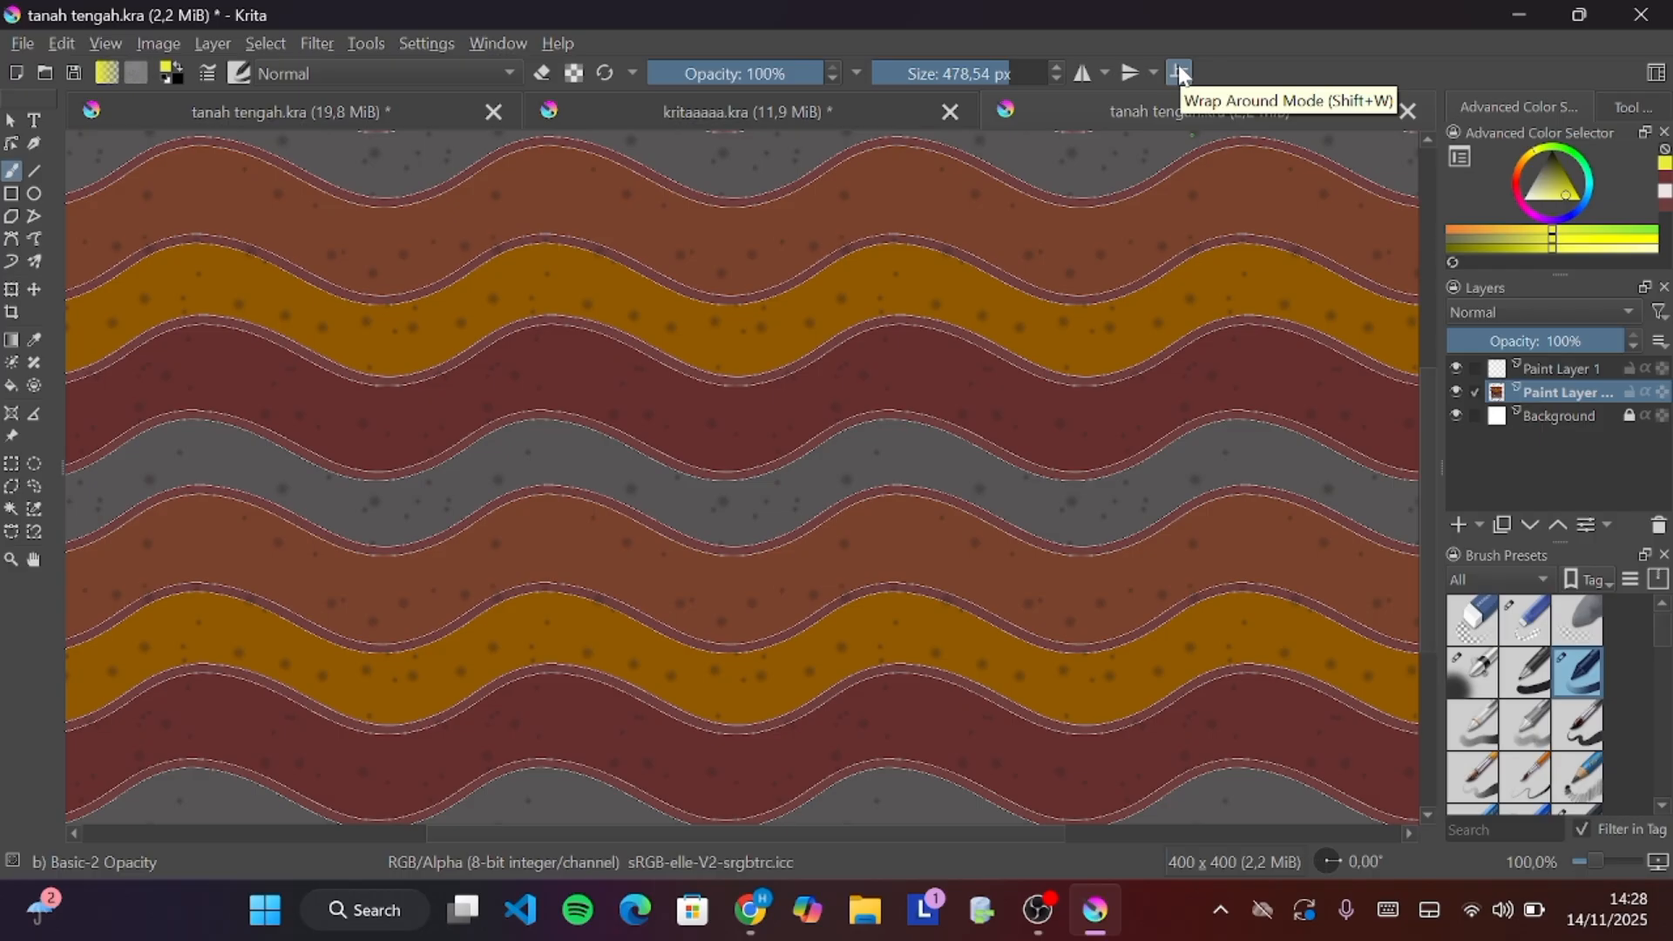
click(1181, 74)
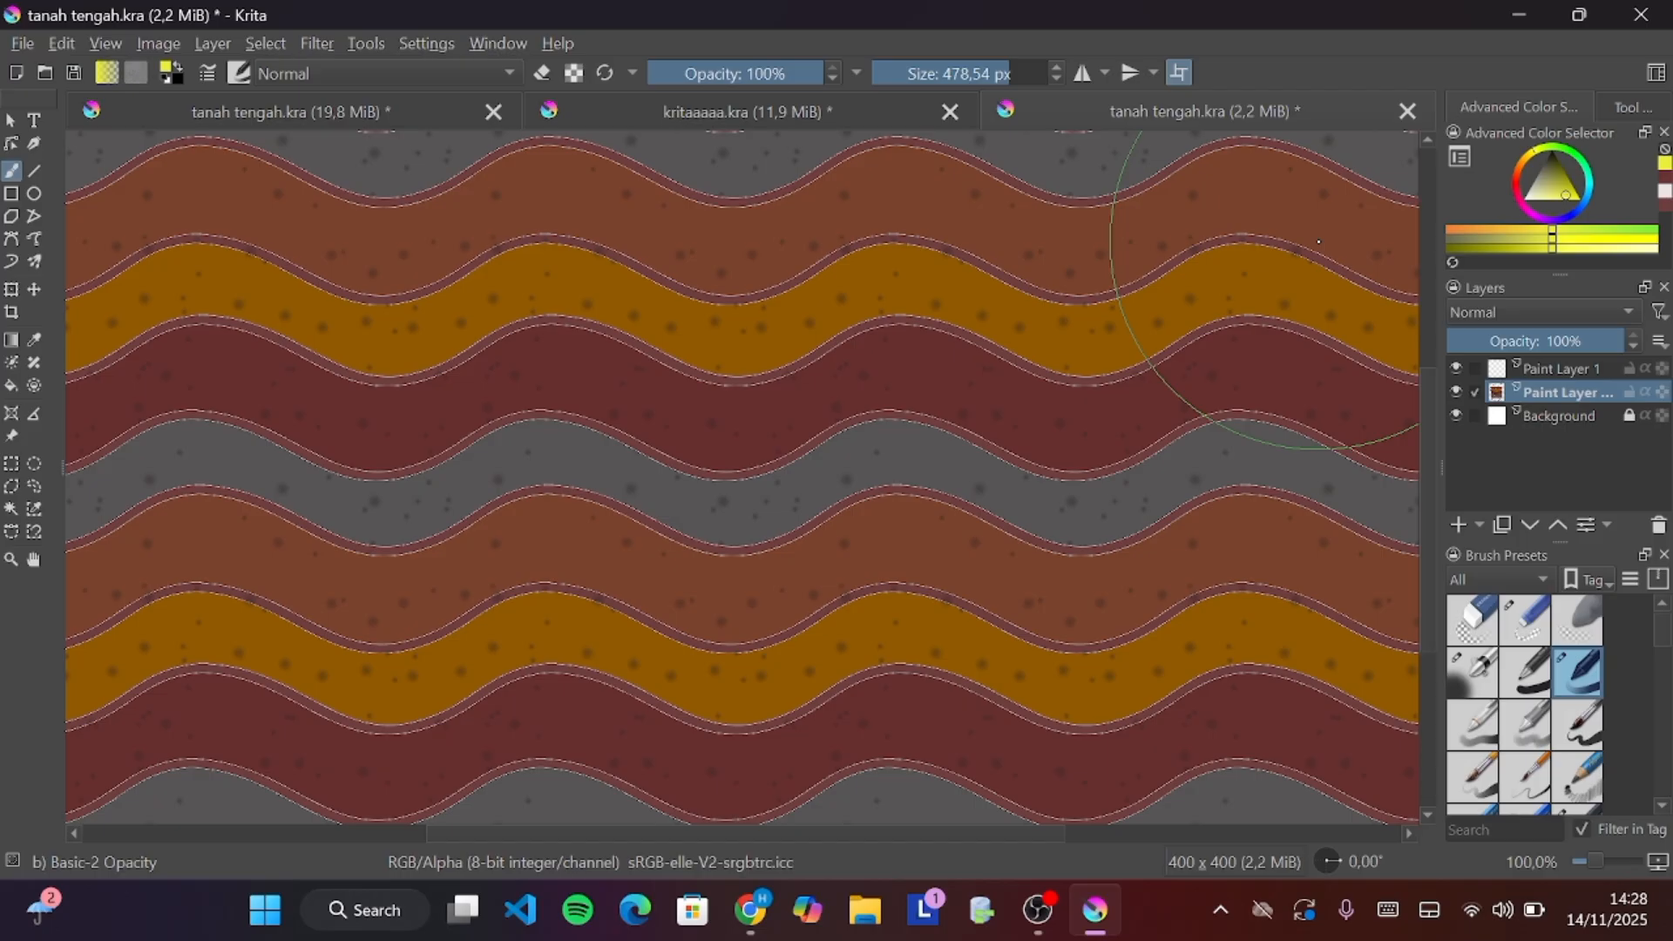
click(1180, 74)
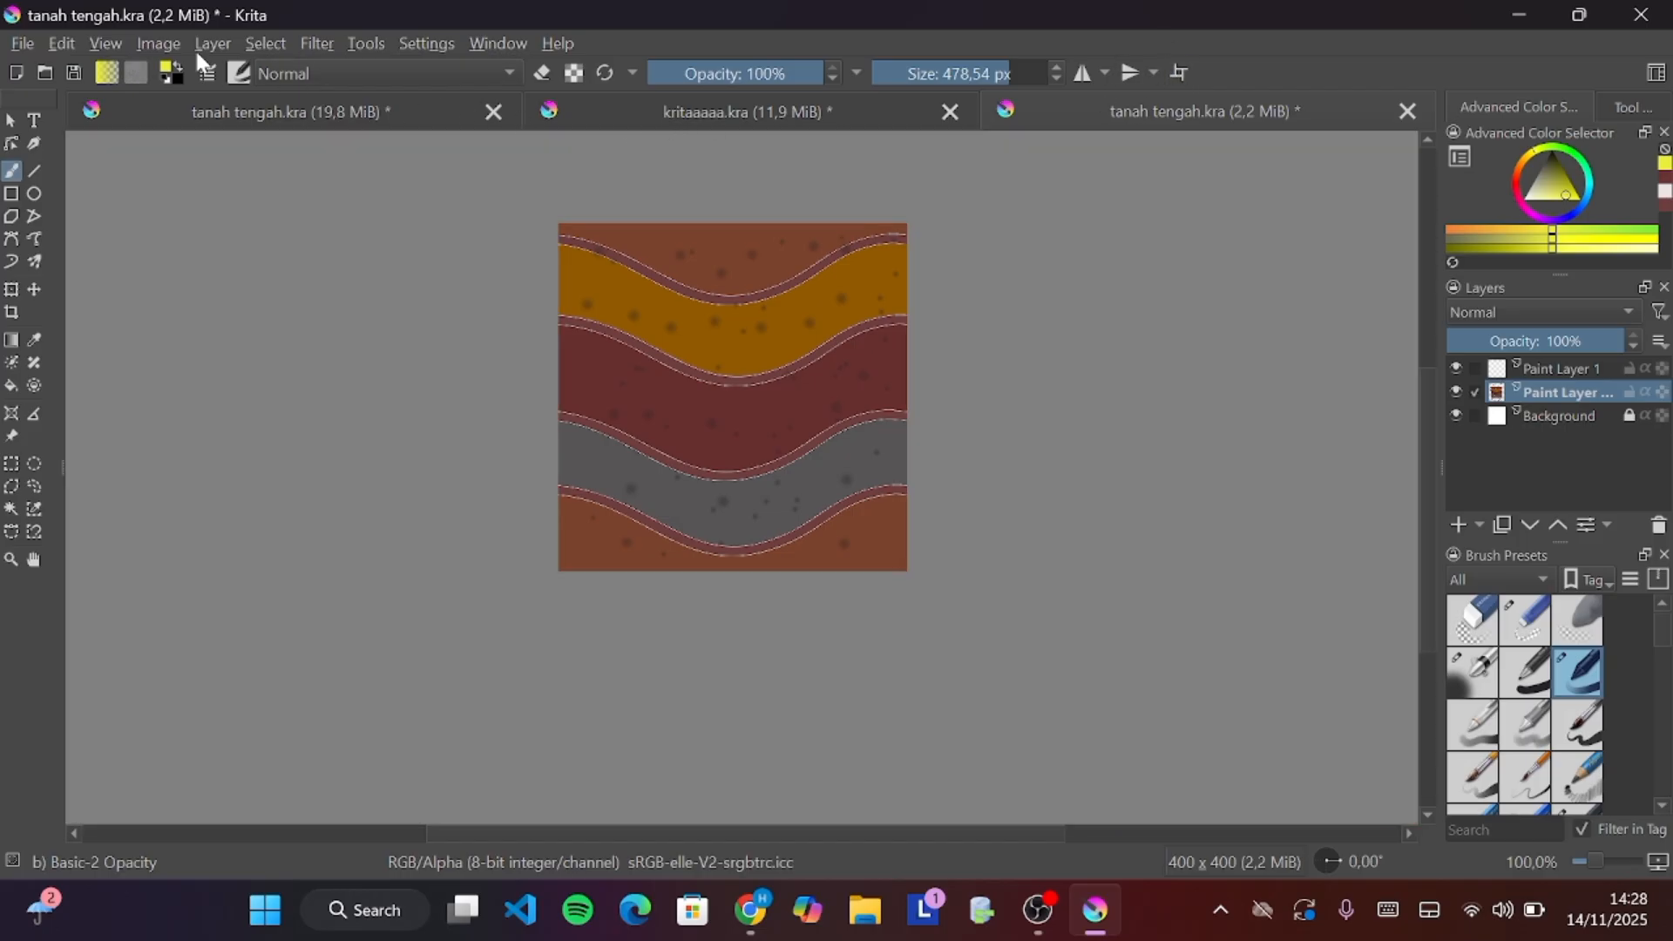
click(104, 43)
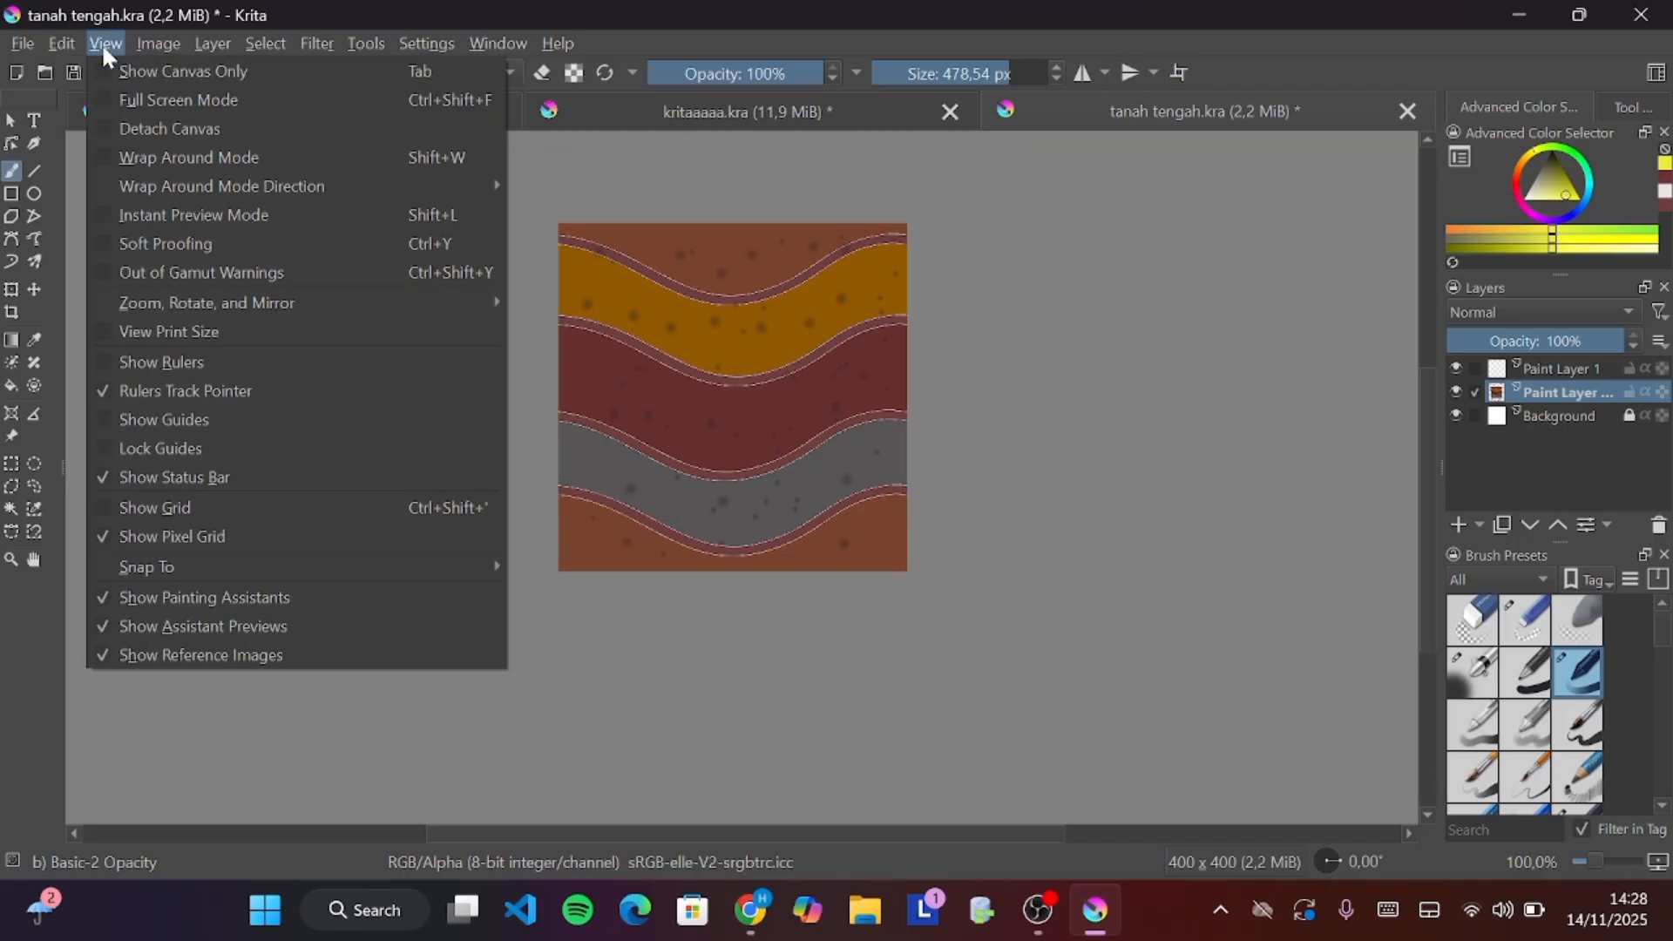
click(176, 509)
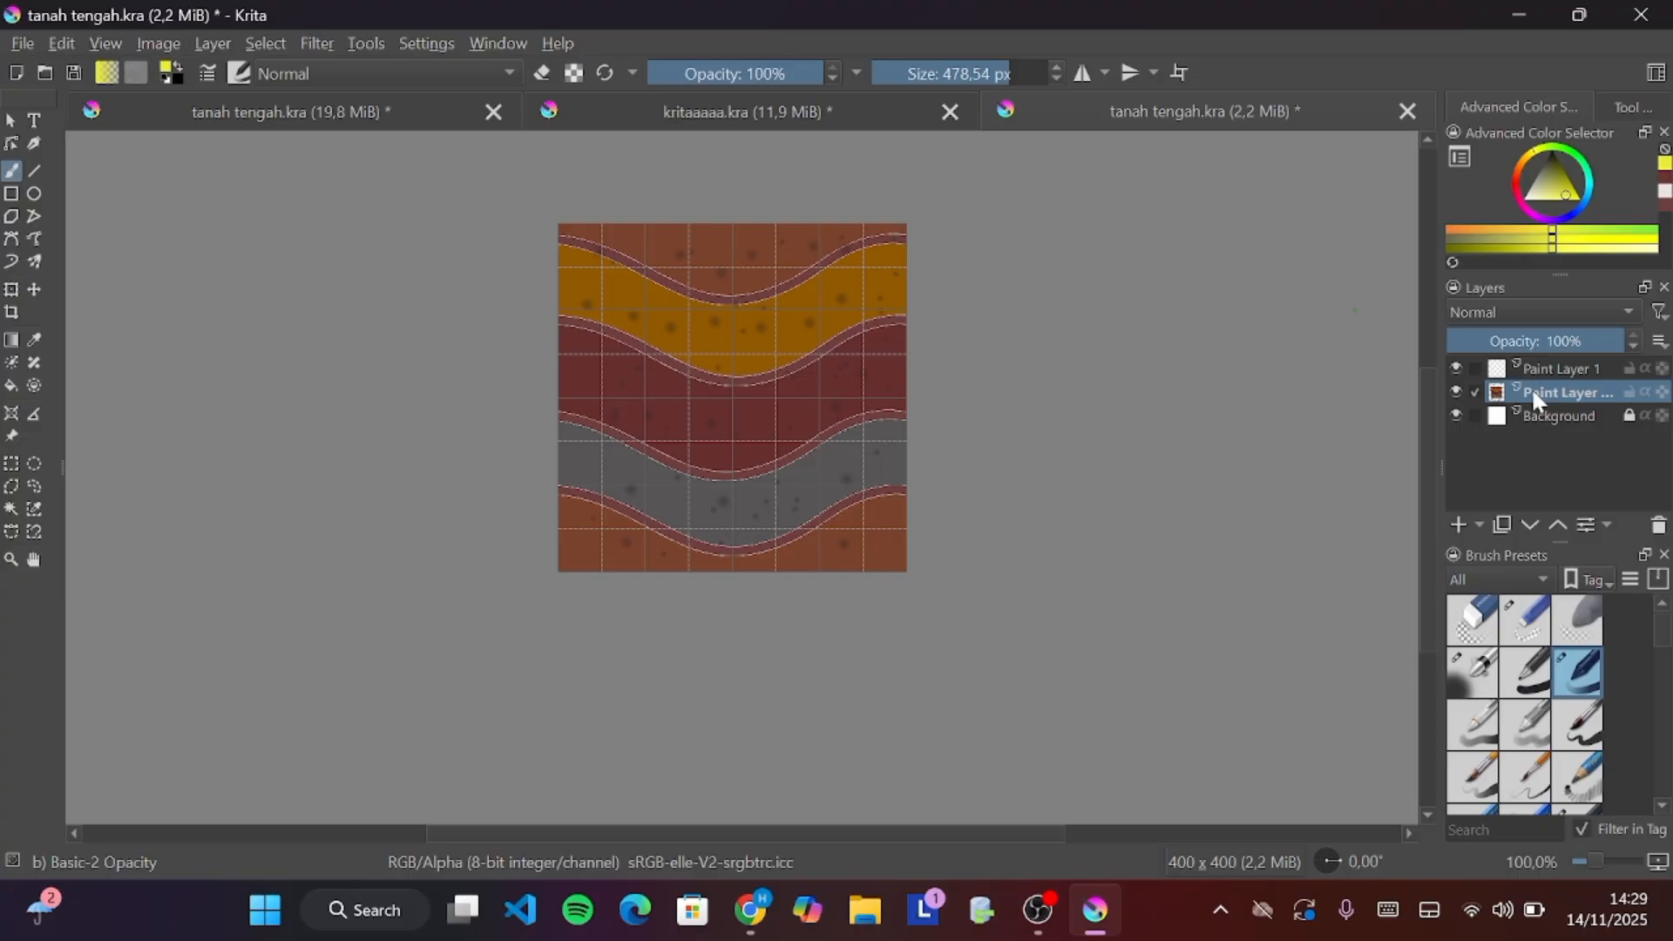
Open the recent file tanah atas.kra
mouse_move(1533, 397)
click(17, 45)
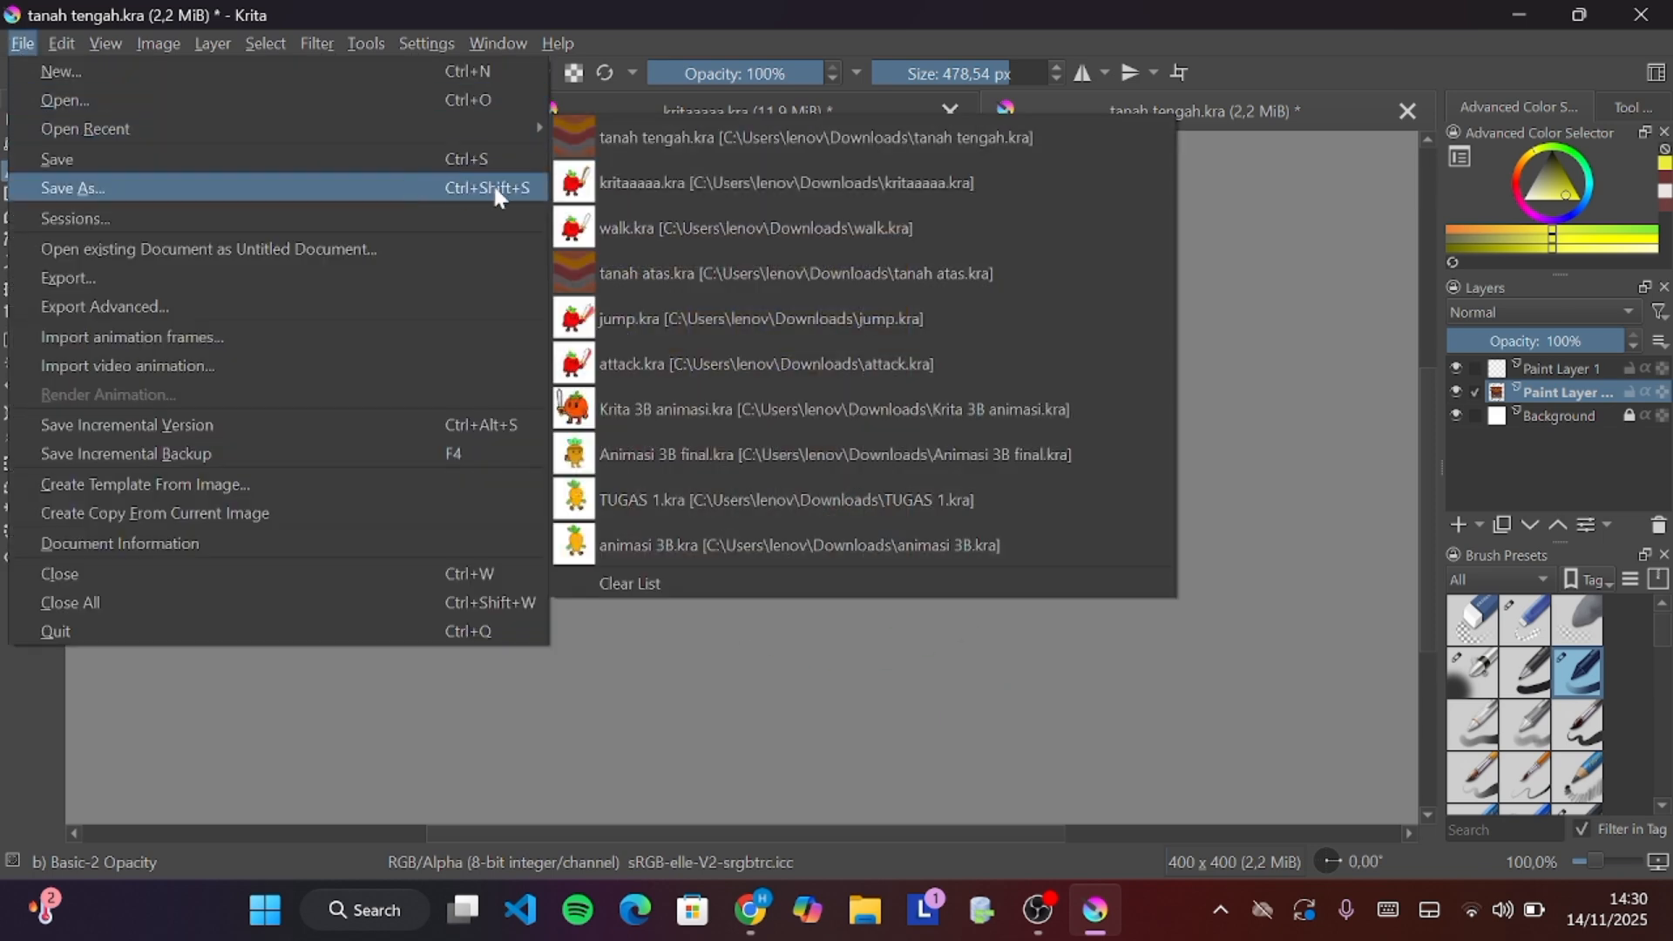
click(666, 266)
click(628, 499)
click(645, 401)
click(717, 564)
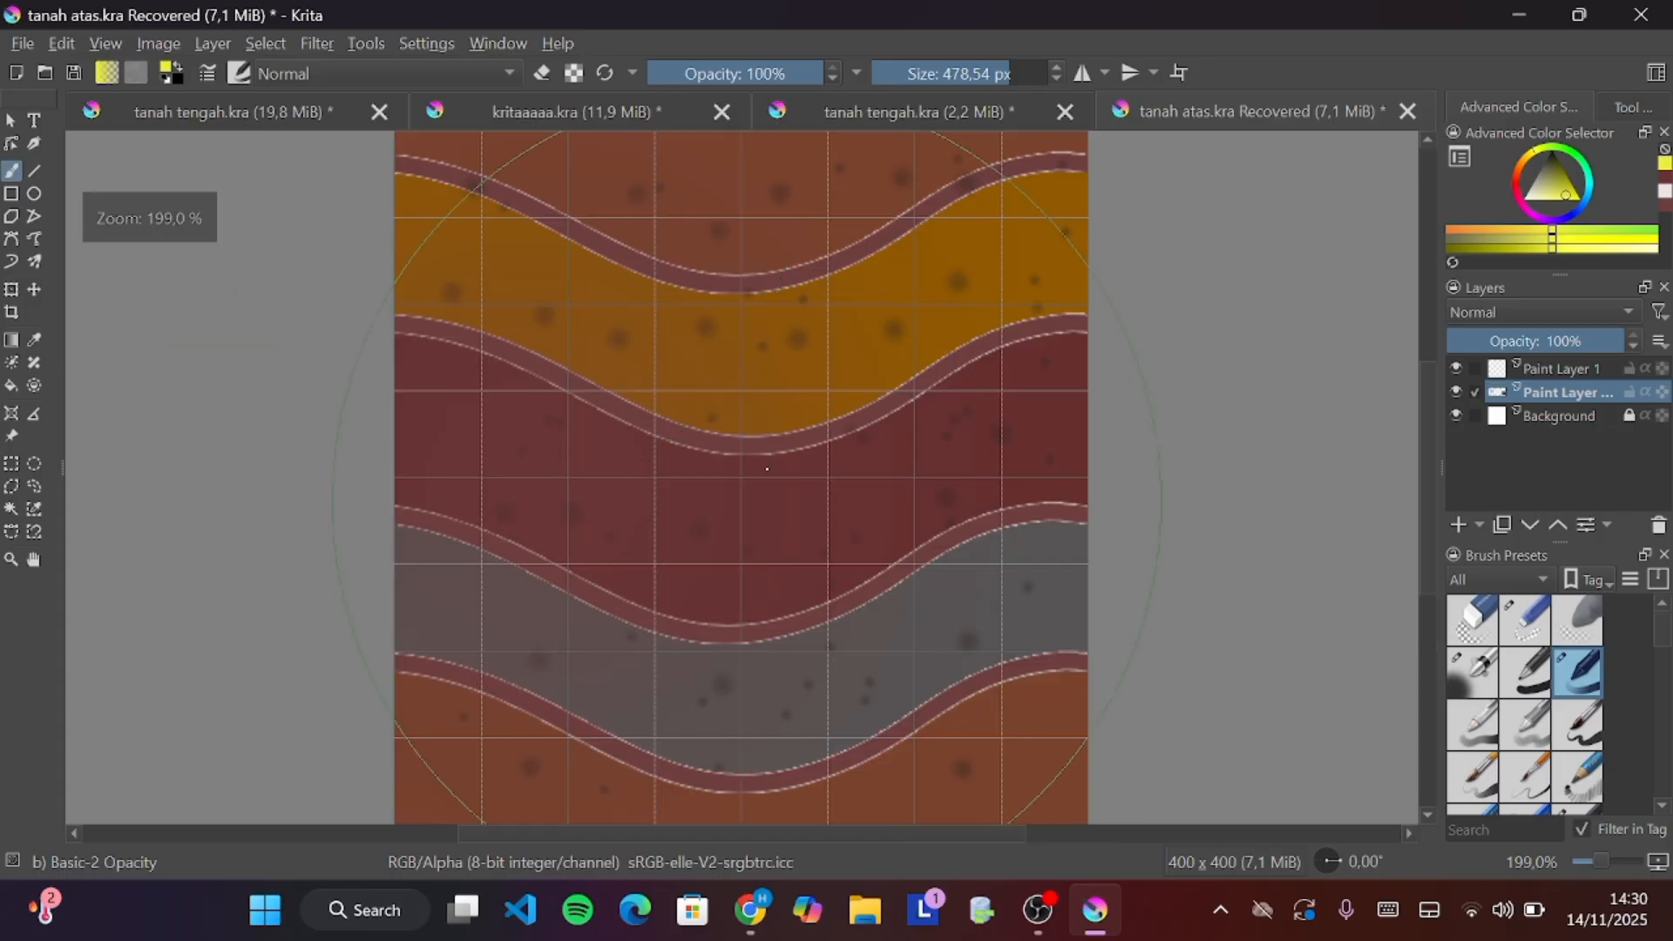
Draw a dark line across the tile's upper orange band with the brush and save the file
scroll(767, 469, down, 1)
click(927, 73)
key(ctrl+s)
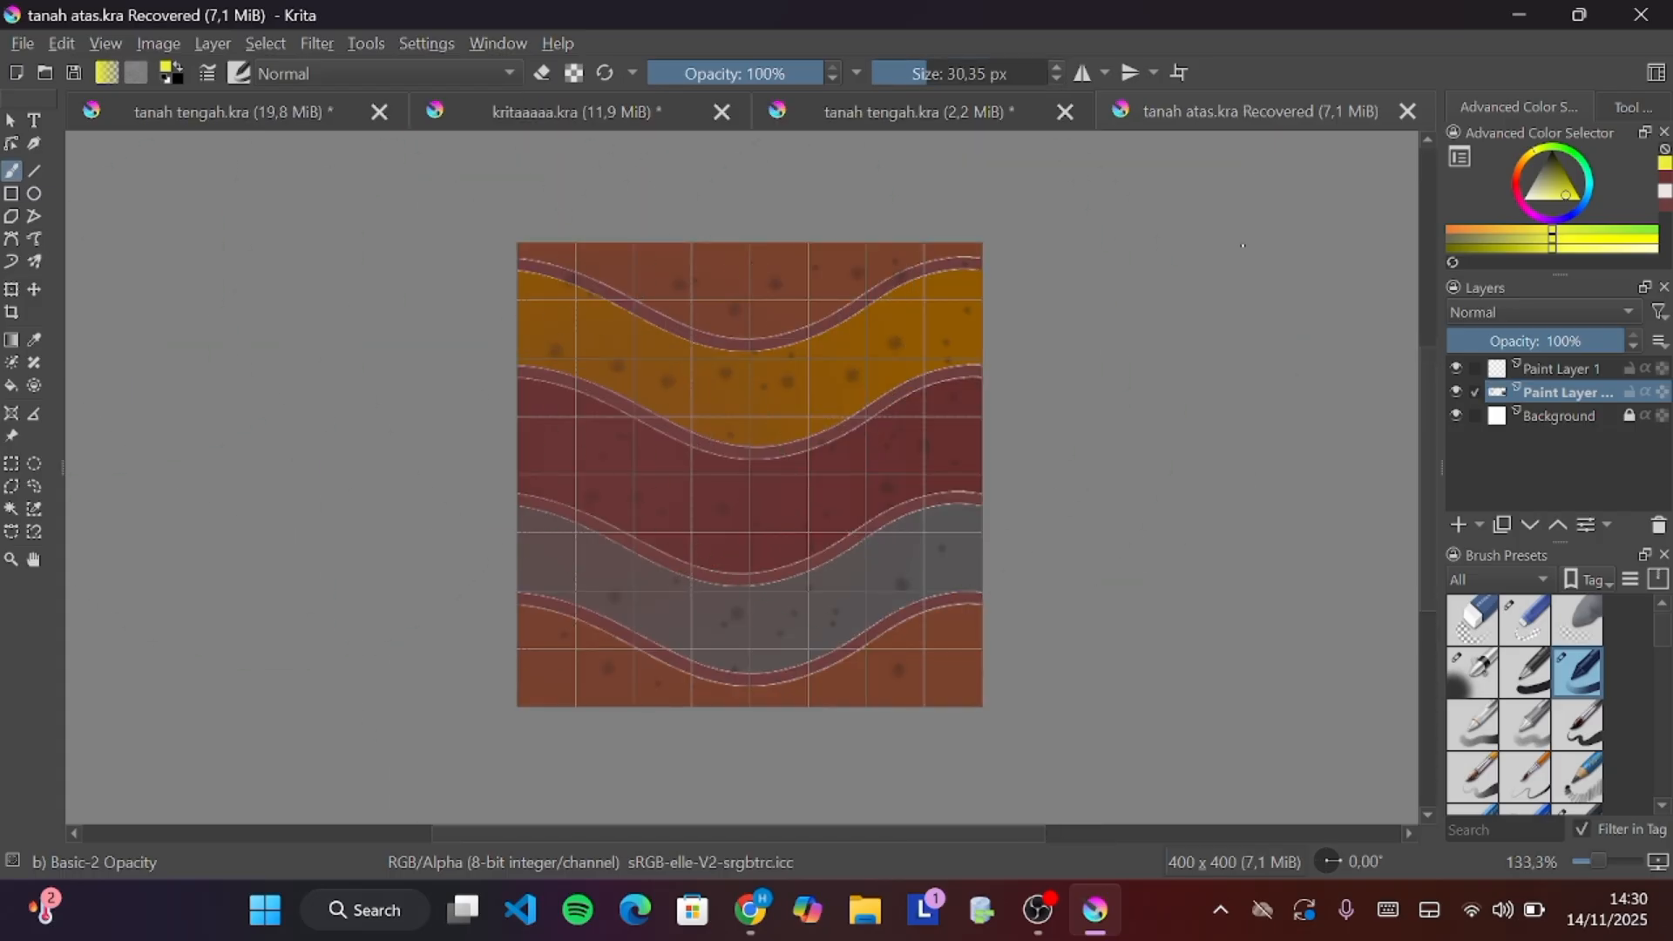
click(1552, 153)
drag(519, 359, 980, 303)
key(ctrl+z)
click(735, 73)
click(903, 73)
click(1179, 73)
key(ctrl+z)
mouse_move(517, 301)
mouse_down()
mouse_move(590, 317)
mouse_move(840, 360)
mouse_move(983, 271)
mouse_move(404, 322)
mouse_move(903, 372)
mouse_move(1011, 287)
mouse_up()
key(ctrl+s)
scroll(912, 355, up, 1)
click(1179, 73)
click(11, 509)
click(655, 365)
click(560, 355)
click(1000, 274)
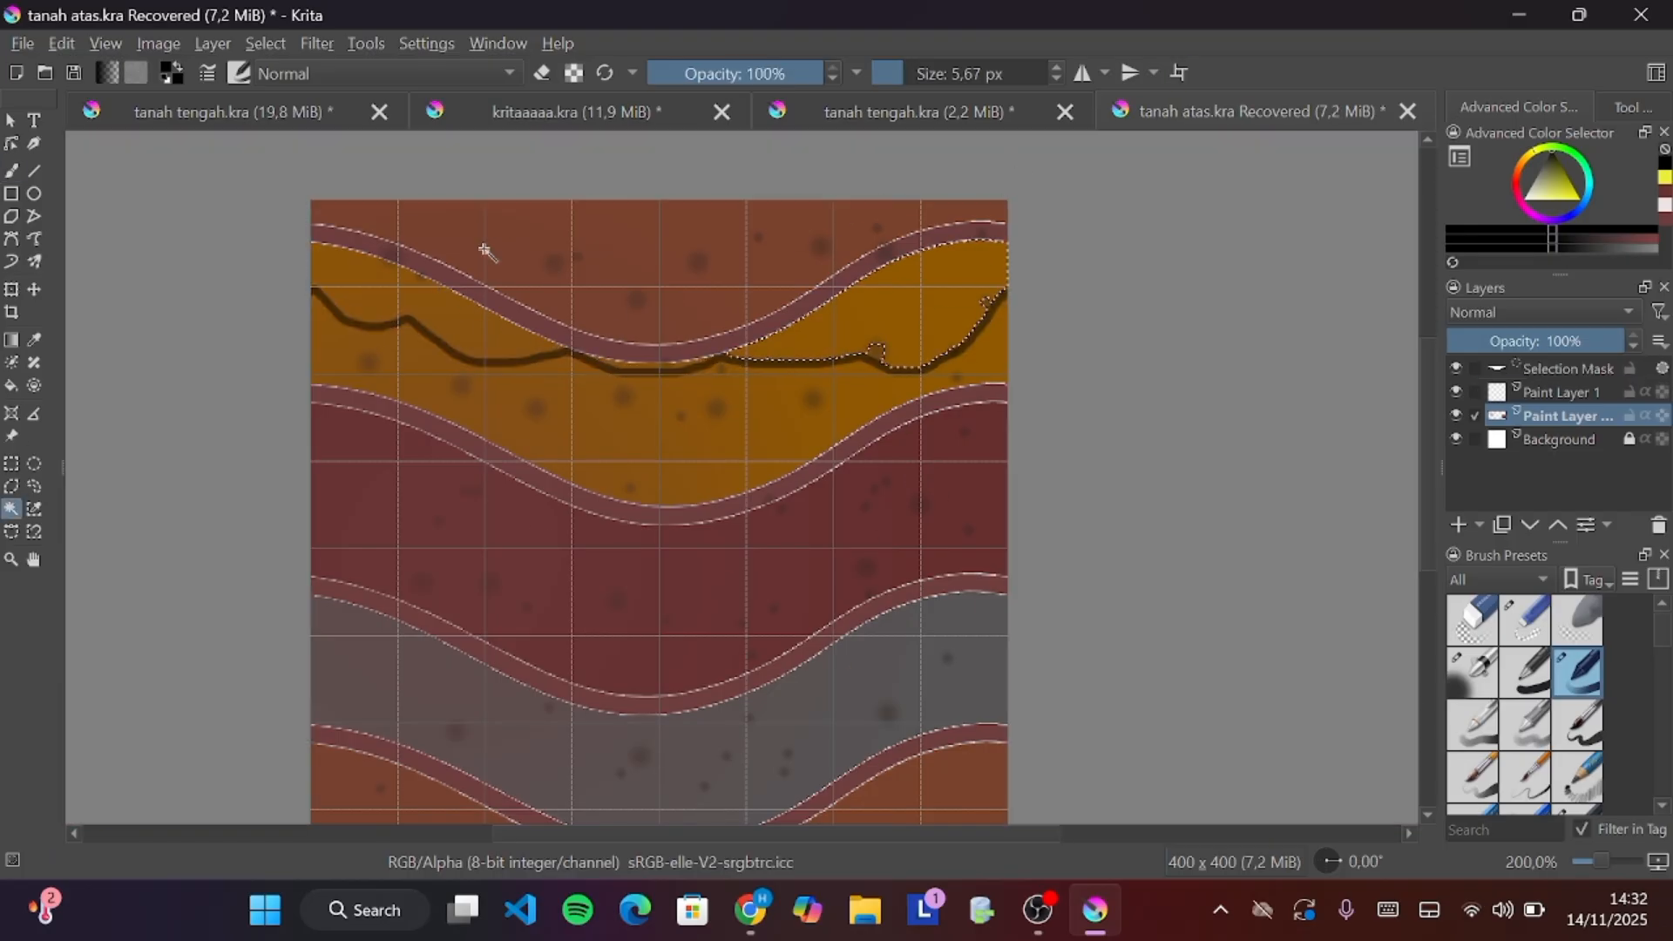
click(522, 258)
right_click(572, 267)
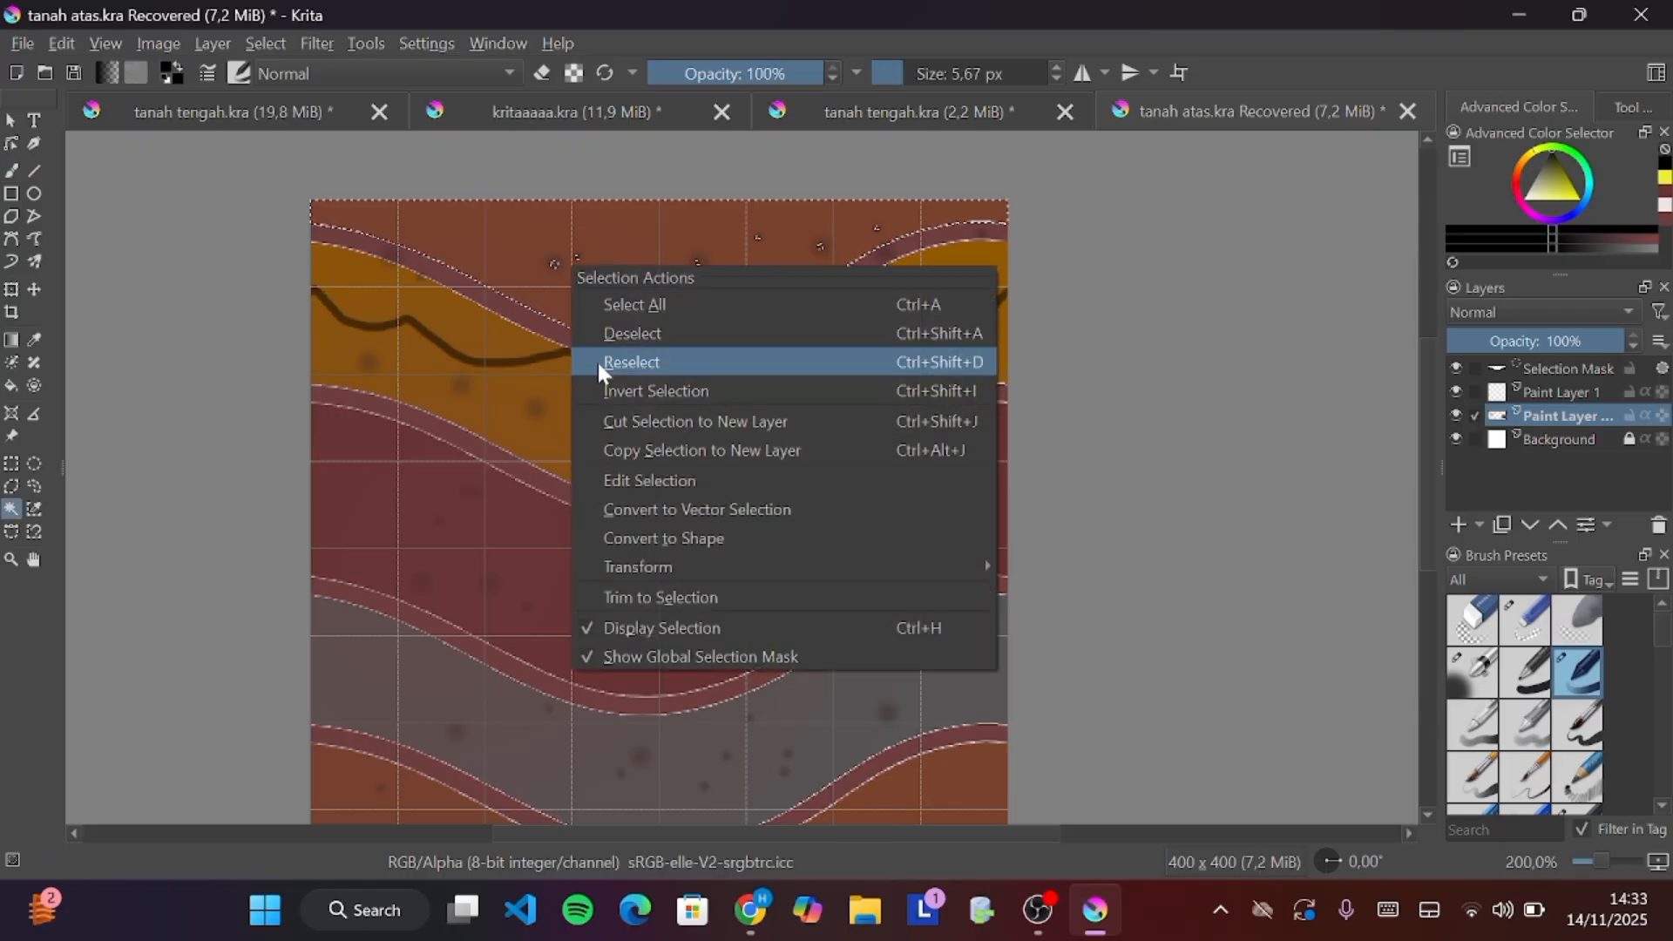
click(612, 334)
Undo the latest line strokes and selection attempts
key(b)
key(ctrl+z)
mouse_move(313, 289)
mouse_down()
mouse_move(328, 231)
mouse_move(313, 278)
mouse_move(465, 194)
mouse_move(879, 189)
mouse_move(820, 221)
mouse_move(354, 197)
mouse_move(1002, 202)
mouse_move(1008, 287)
mouse_up()
key(ctrl+z)
click(11, 509)
click(508, 269)
key(ctrl+z)
key(ctrl+z)
key(ctrl+z)
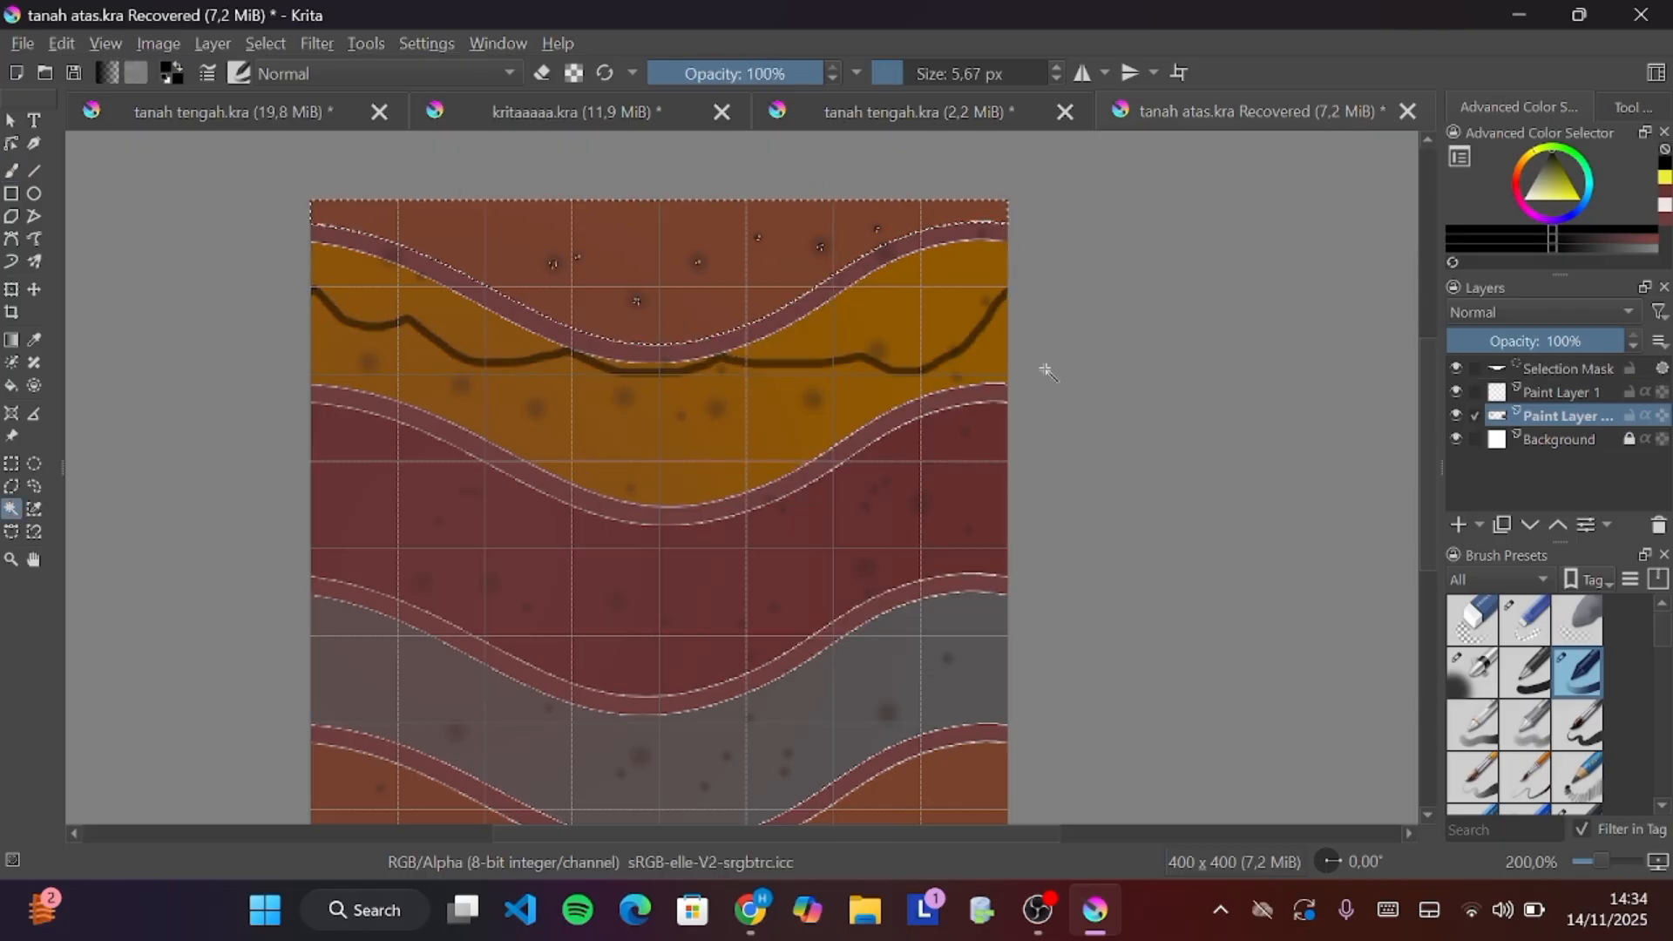
key(ctrl+z)
key(ctrl+z)
Redraw the dark line across the tile's top band and select the whole area above it
click(13, 169)
mouse_move(313, 284)
mouse_down()
mouse_move(956, 317)
mouse_move(1008, 281)
mouse_move(1004, 294)
mouse_up()
key(w)
key(w)
click(12, 509)
click(635, 270)
Fill the selected area above the line with bright green using the Fill tool
click(11, 385)
click(1549, 149)
click(1560, 179)
click(1604, 244)
click(1631, 249)
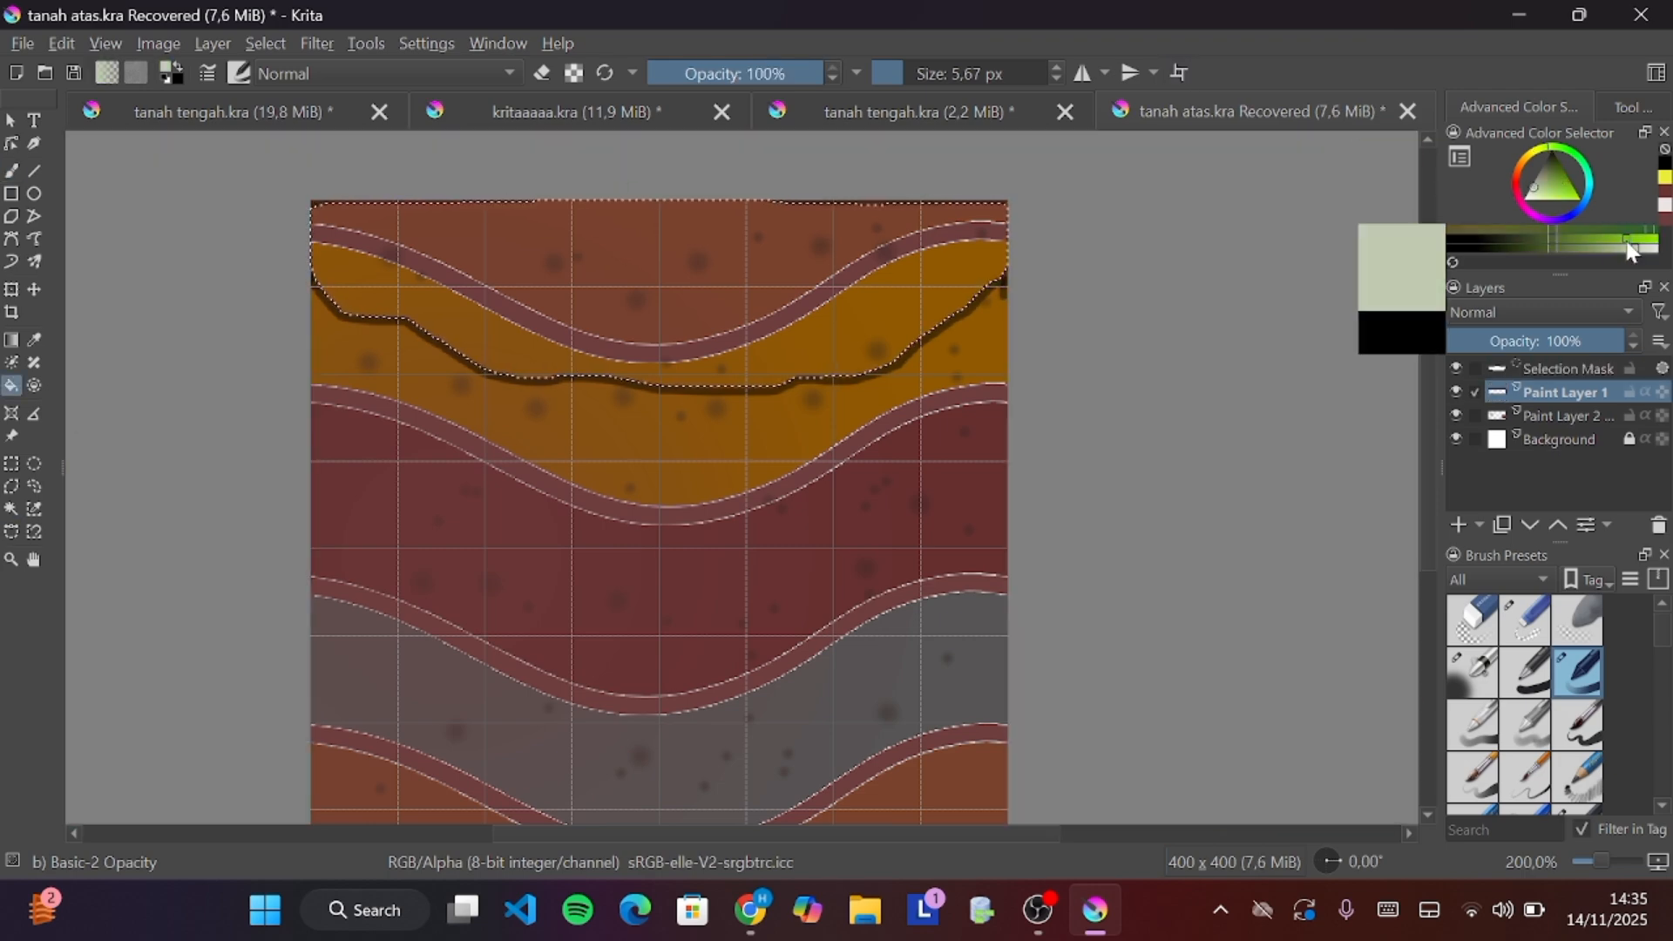
click(1627, 238)
click(749, 288)
Enable wrap-around mode and zoom out to inspect how the green ground repeats, then turn it off
key(w)
scroll(1035, 295, down, 1)
right_click(1565, 392)
click(1037, 298)
scroll(1037, 297, down, 1)
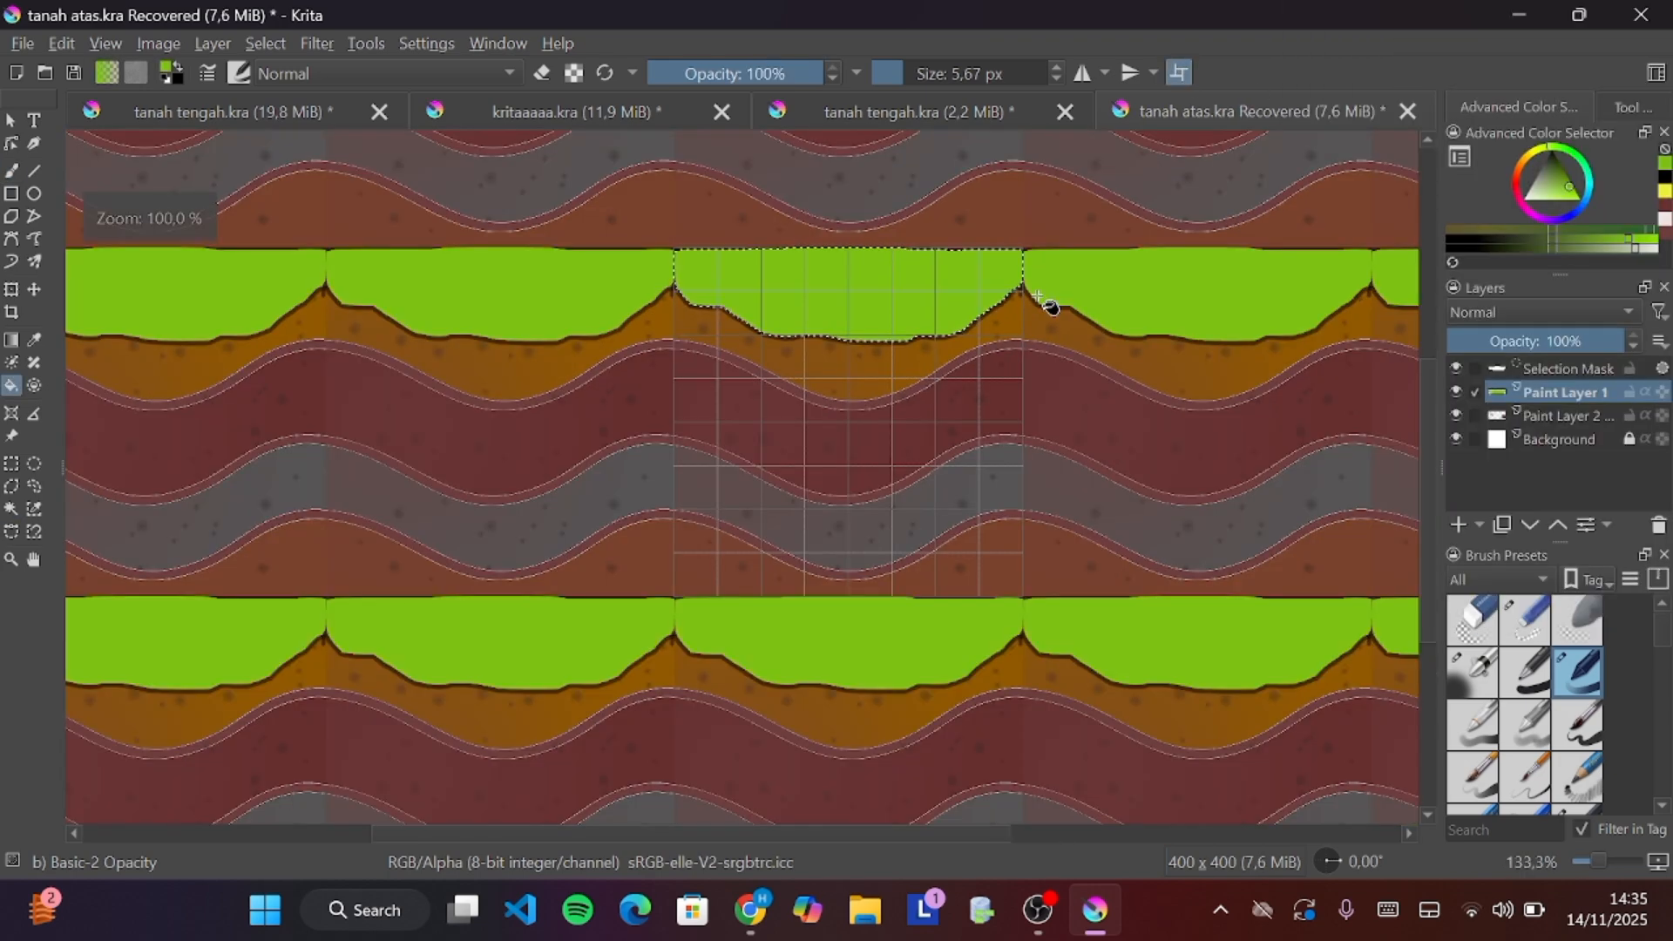
scroll(1038, 298, down, 1)
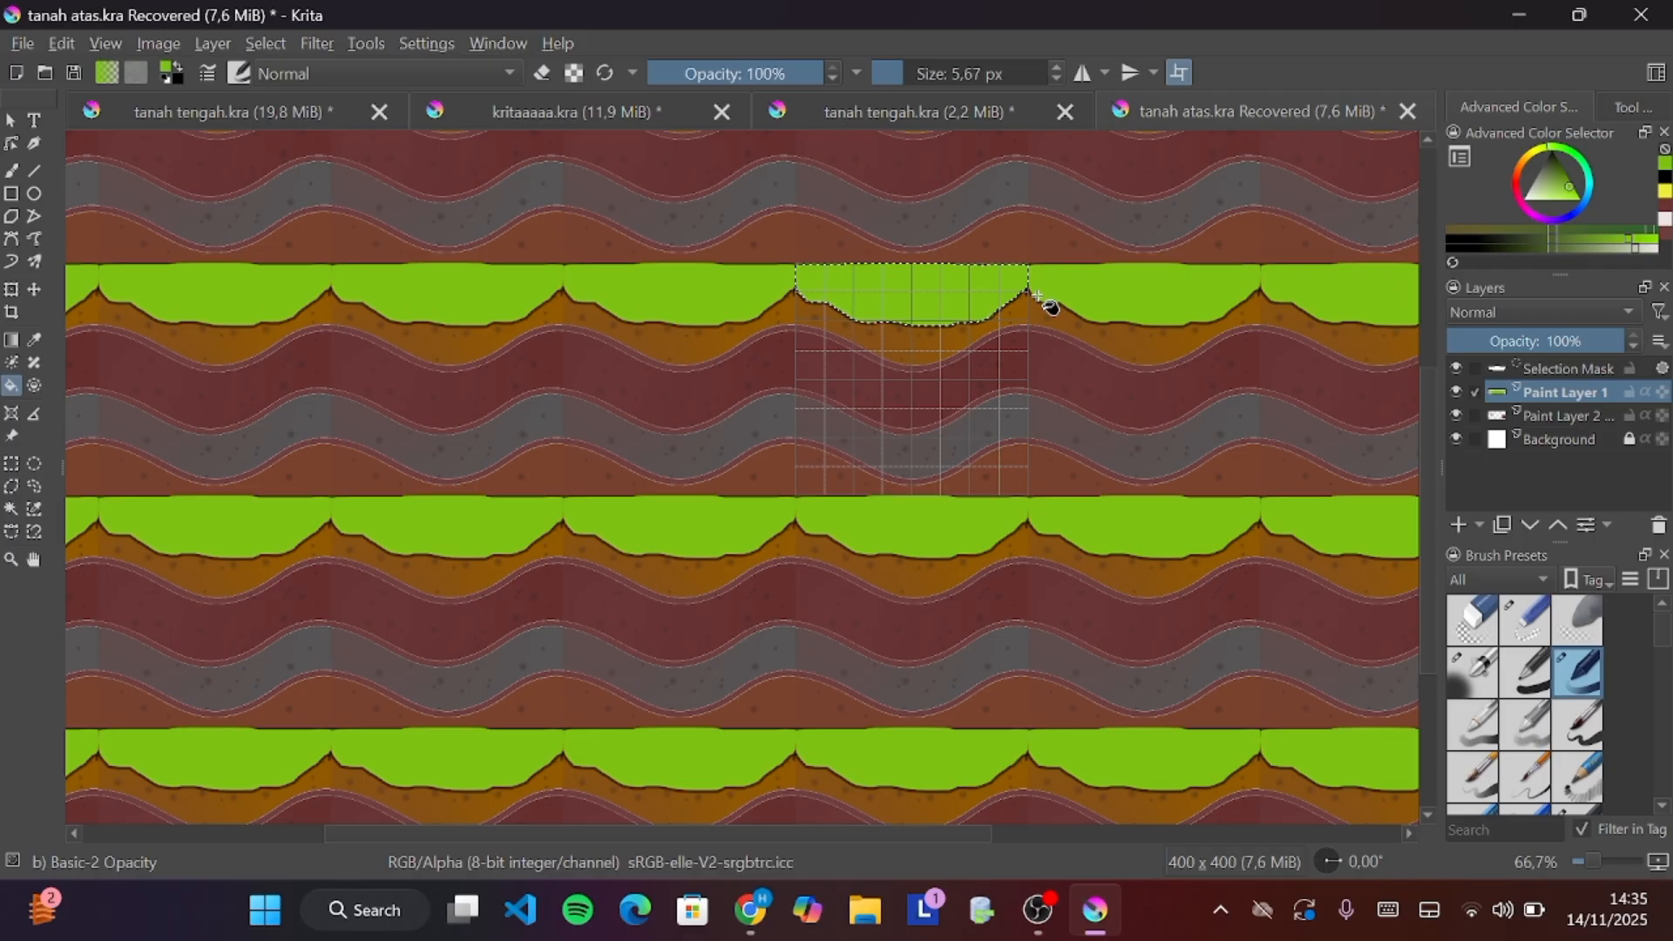
scroll(1038, 297, up, 2)
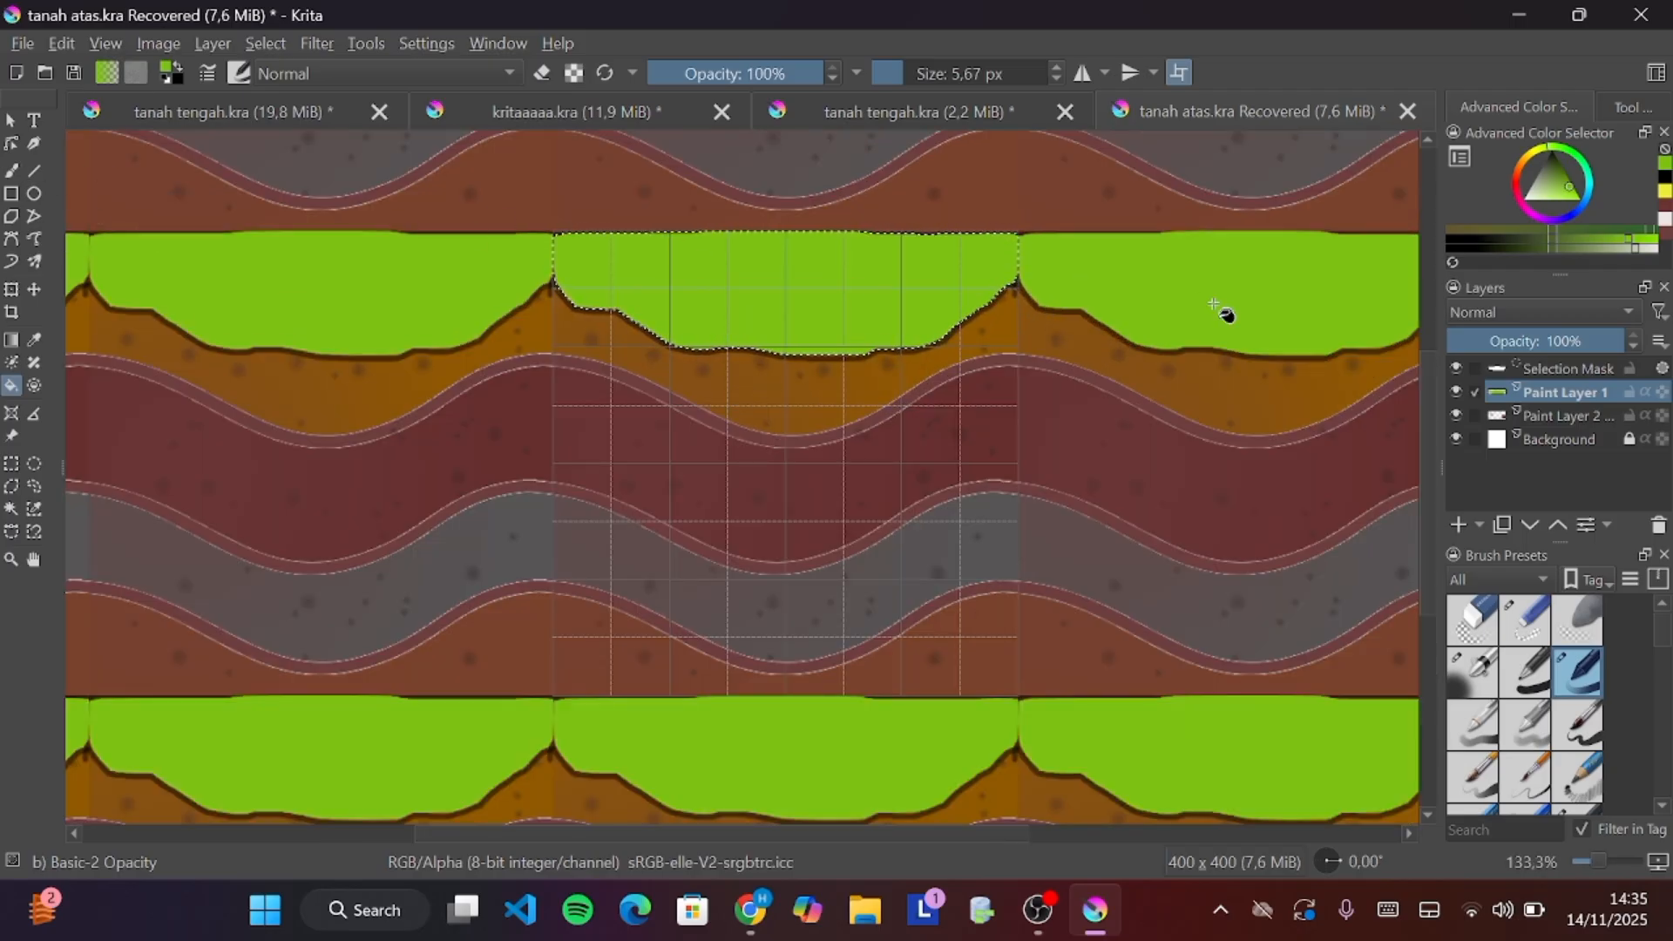
right_click(1562, 395)
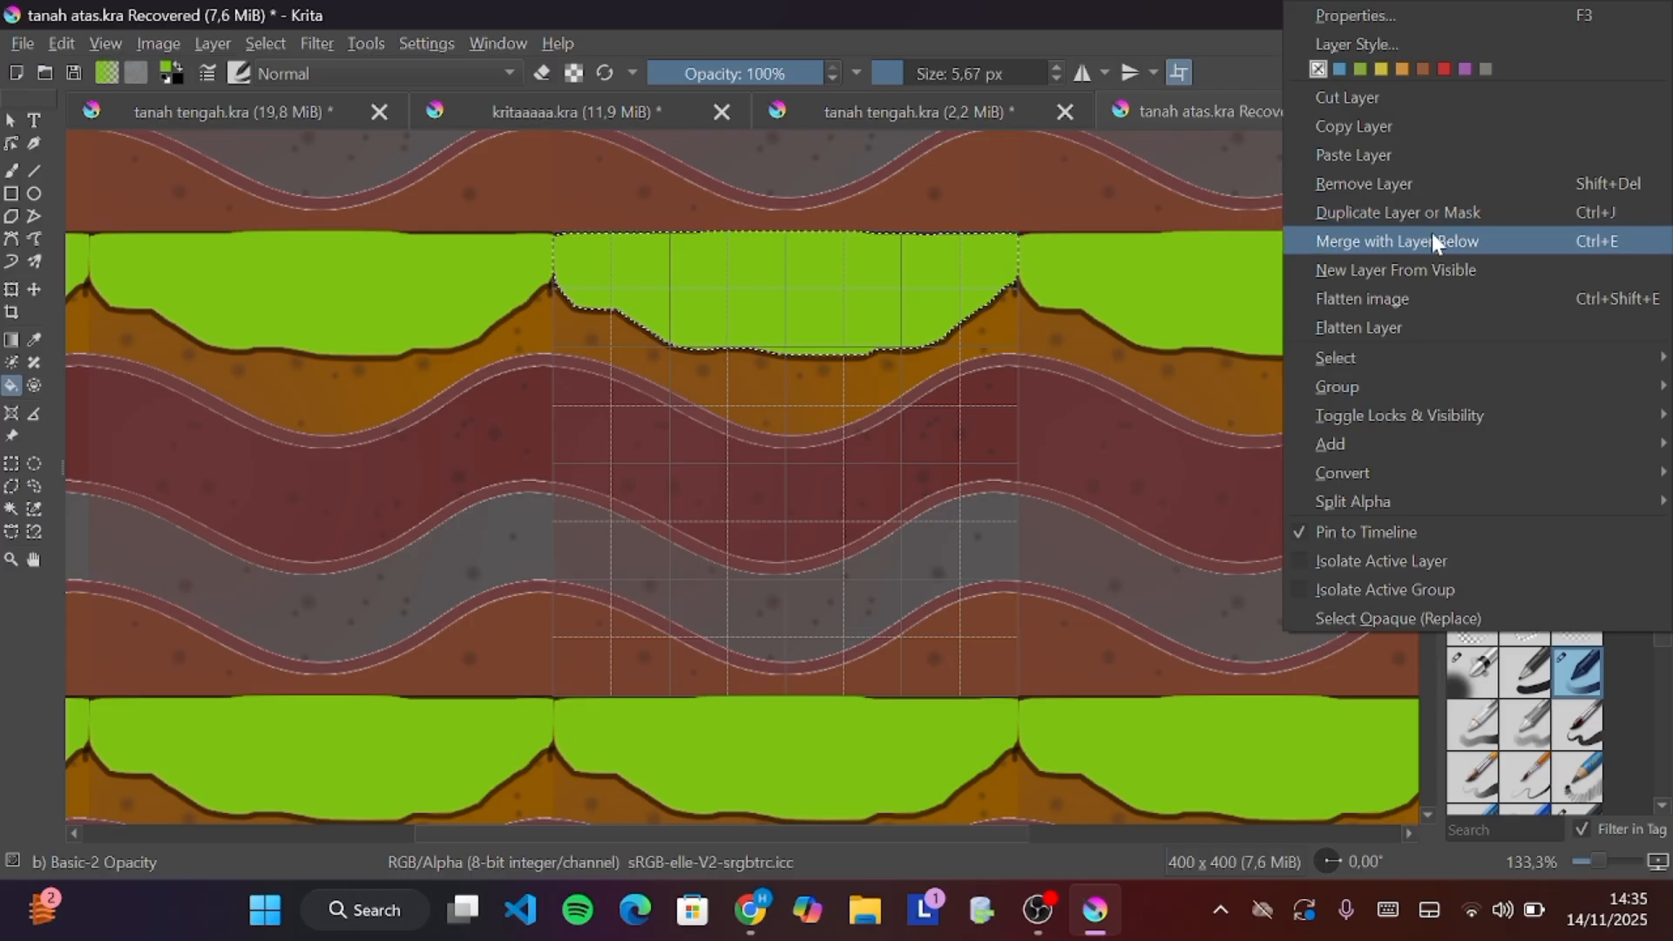
click(1216, 257)
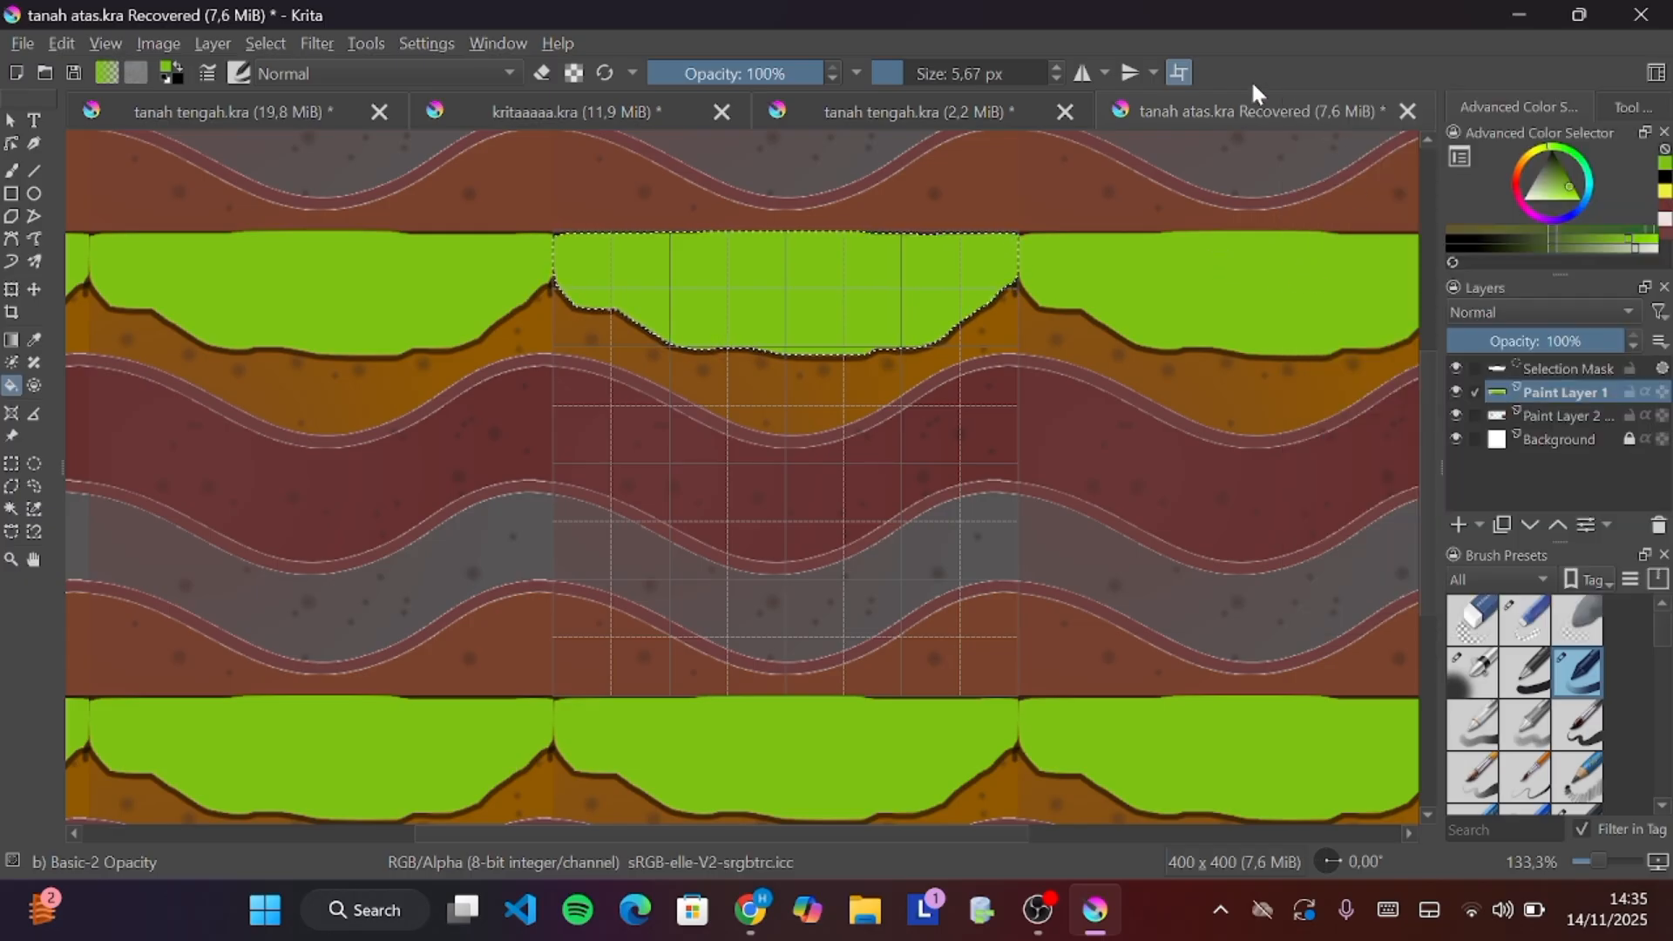
click(1181, 72)
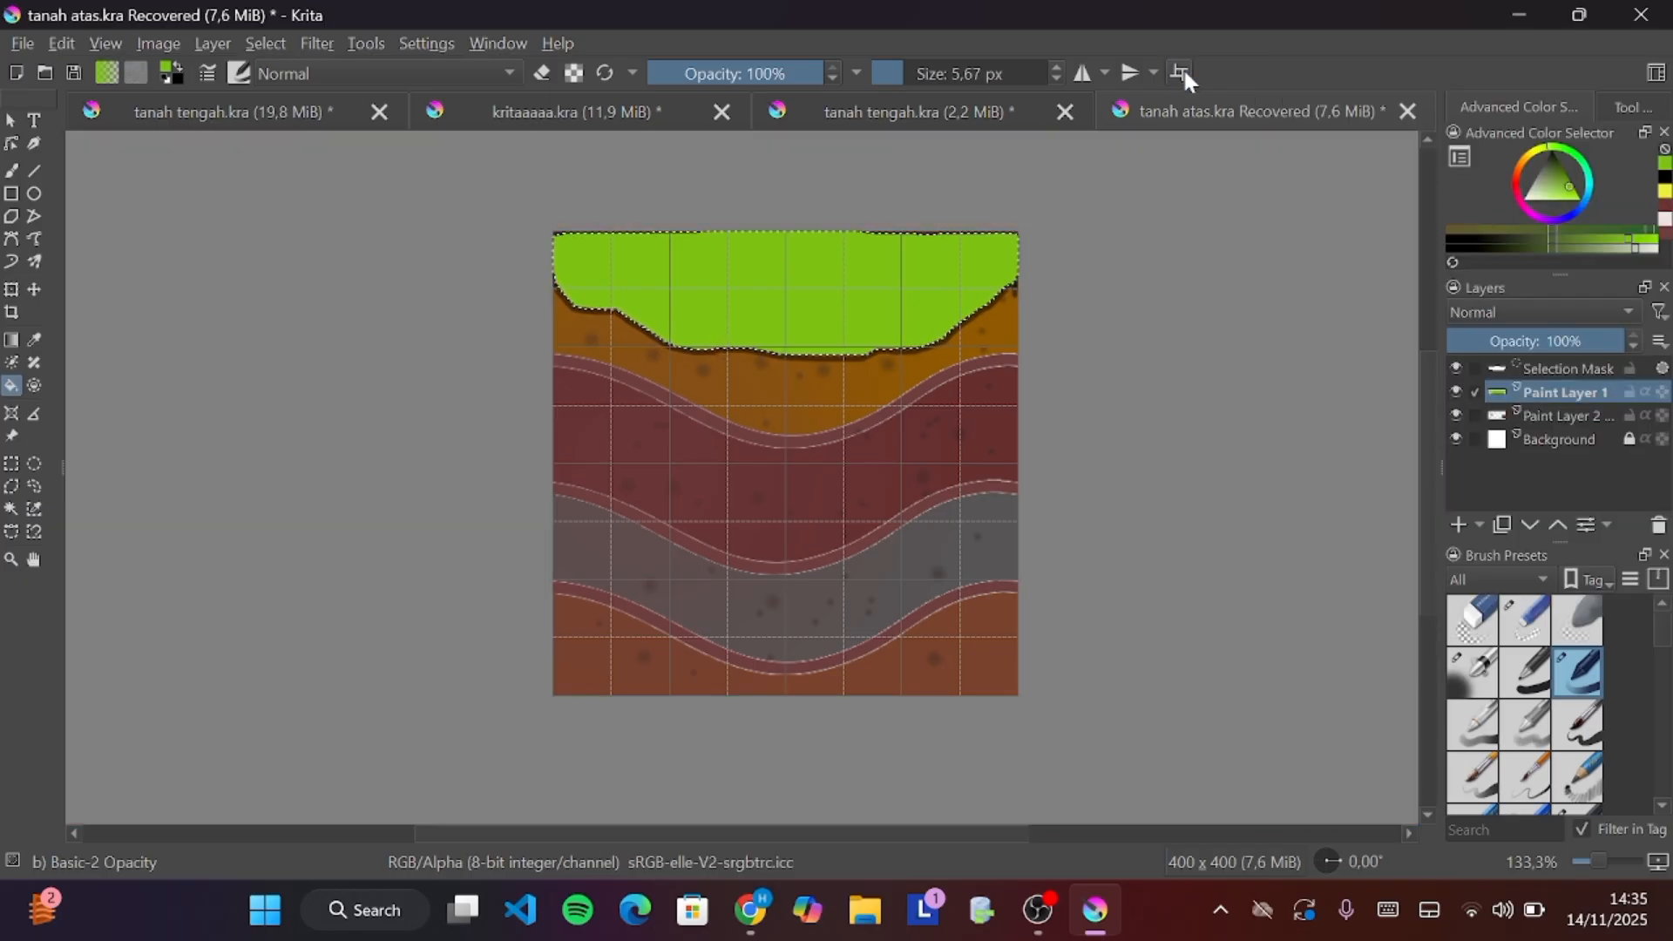
Duplicate the green layer by copying and pasting it
right_click(1561, 391)
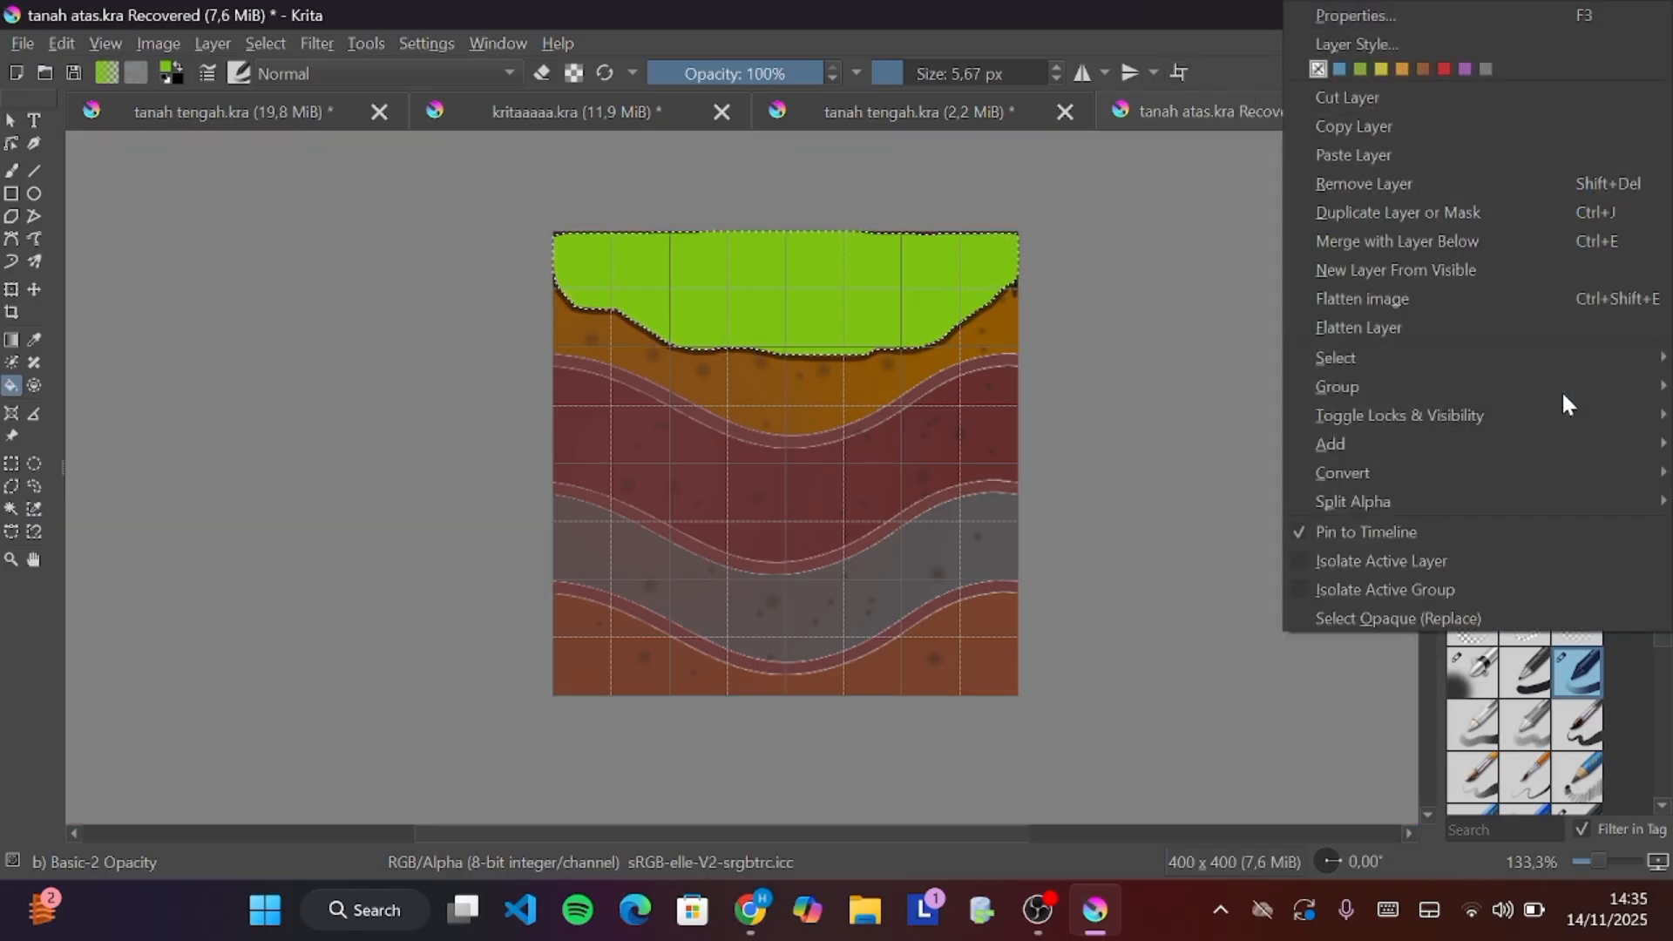
click(1355, 127)
key(ctrl+v)
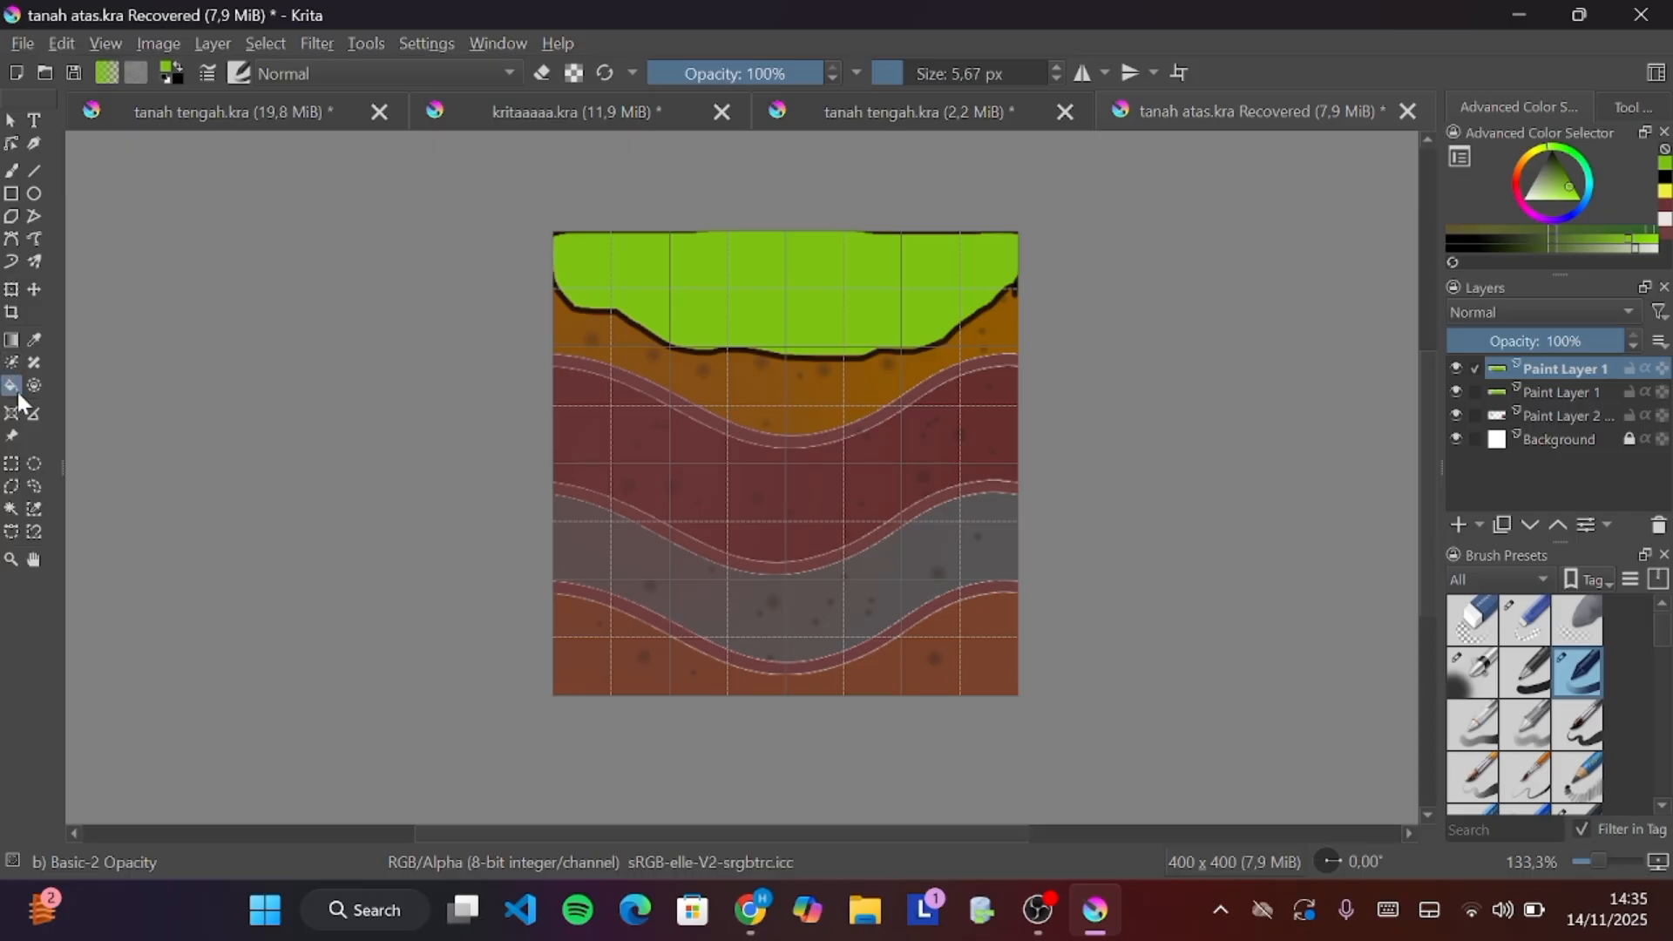
Select the green area on the pasted layer and fill it with black
click(11, 509)
click(693, 305)
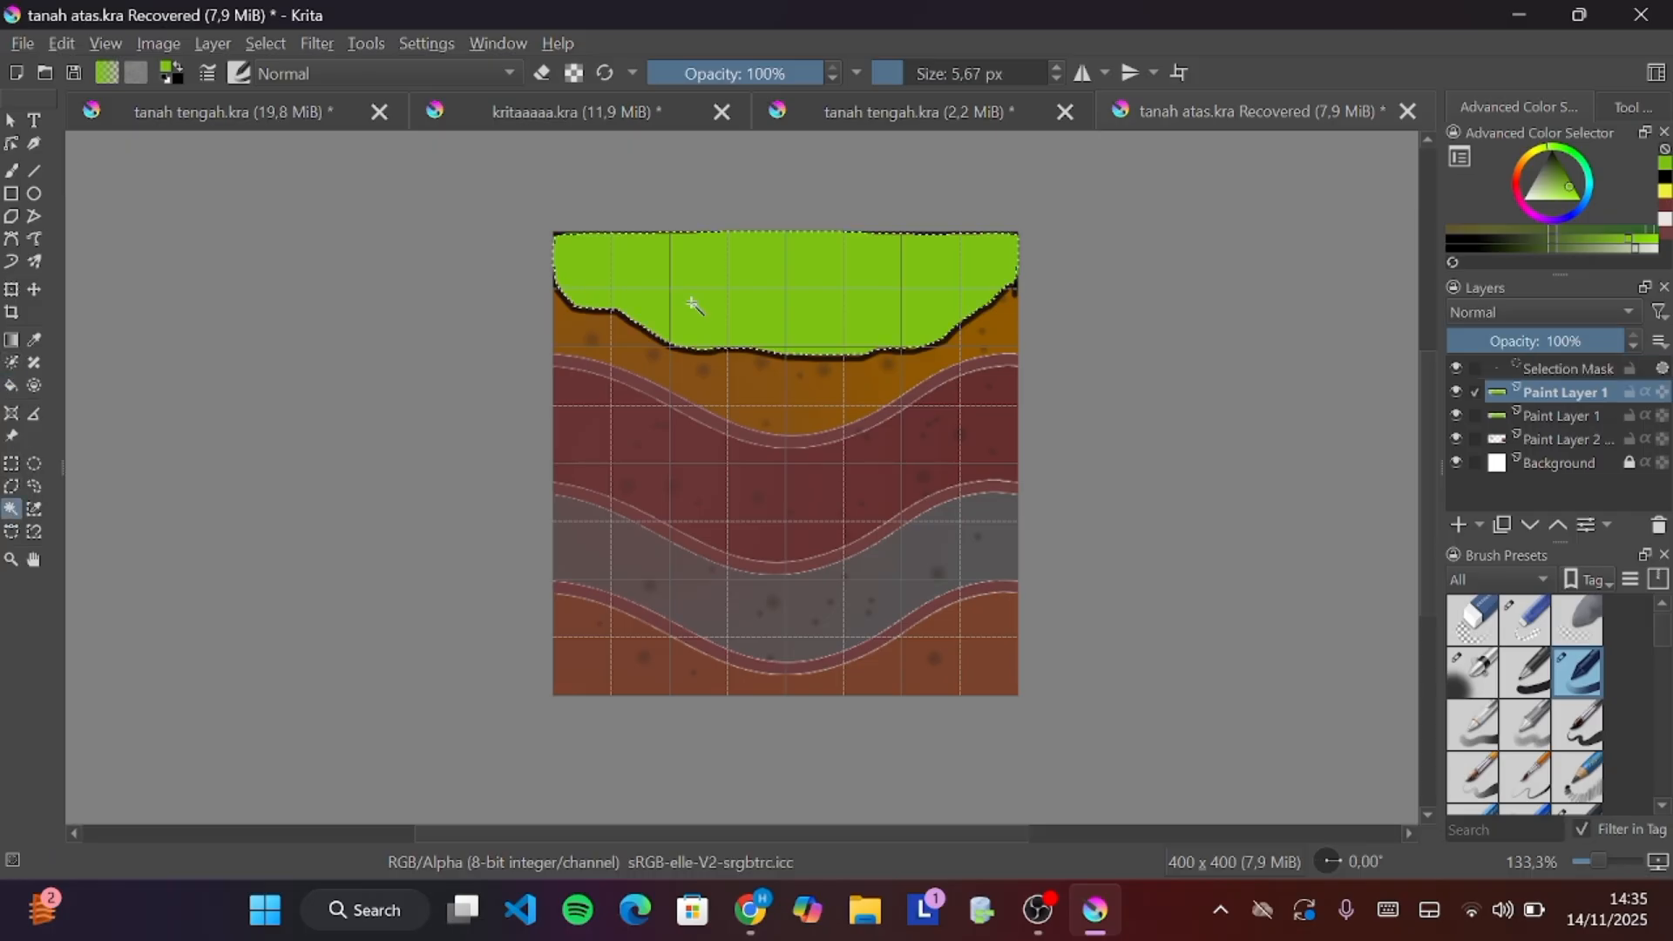
click(11, 385)
click(1665, 176)
click(791, 282)
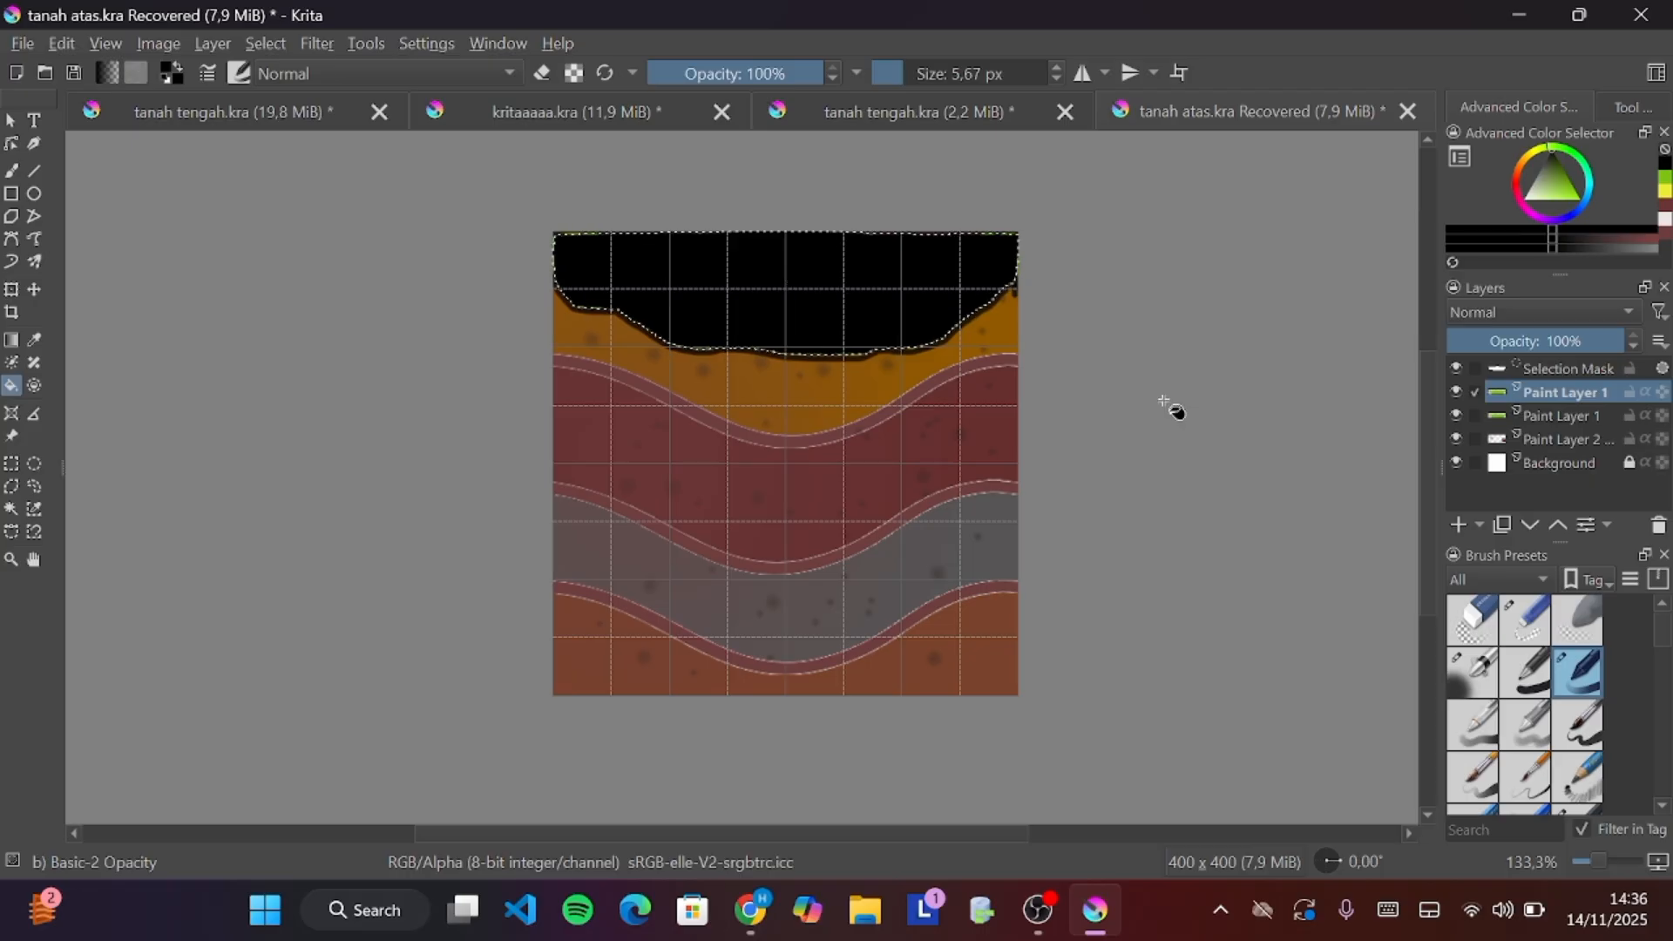
Reorder the layers so the black-filled copy sits below the green layer
click(1565, 417)
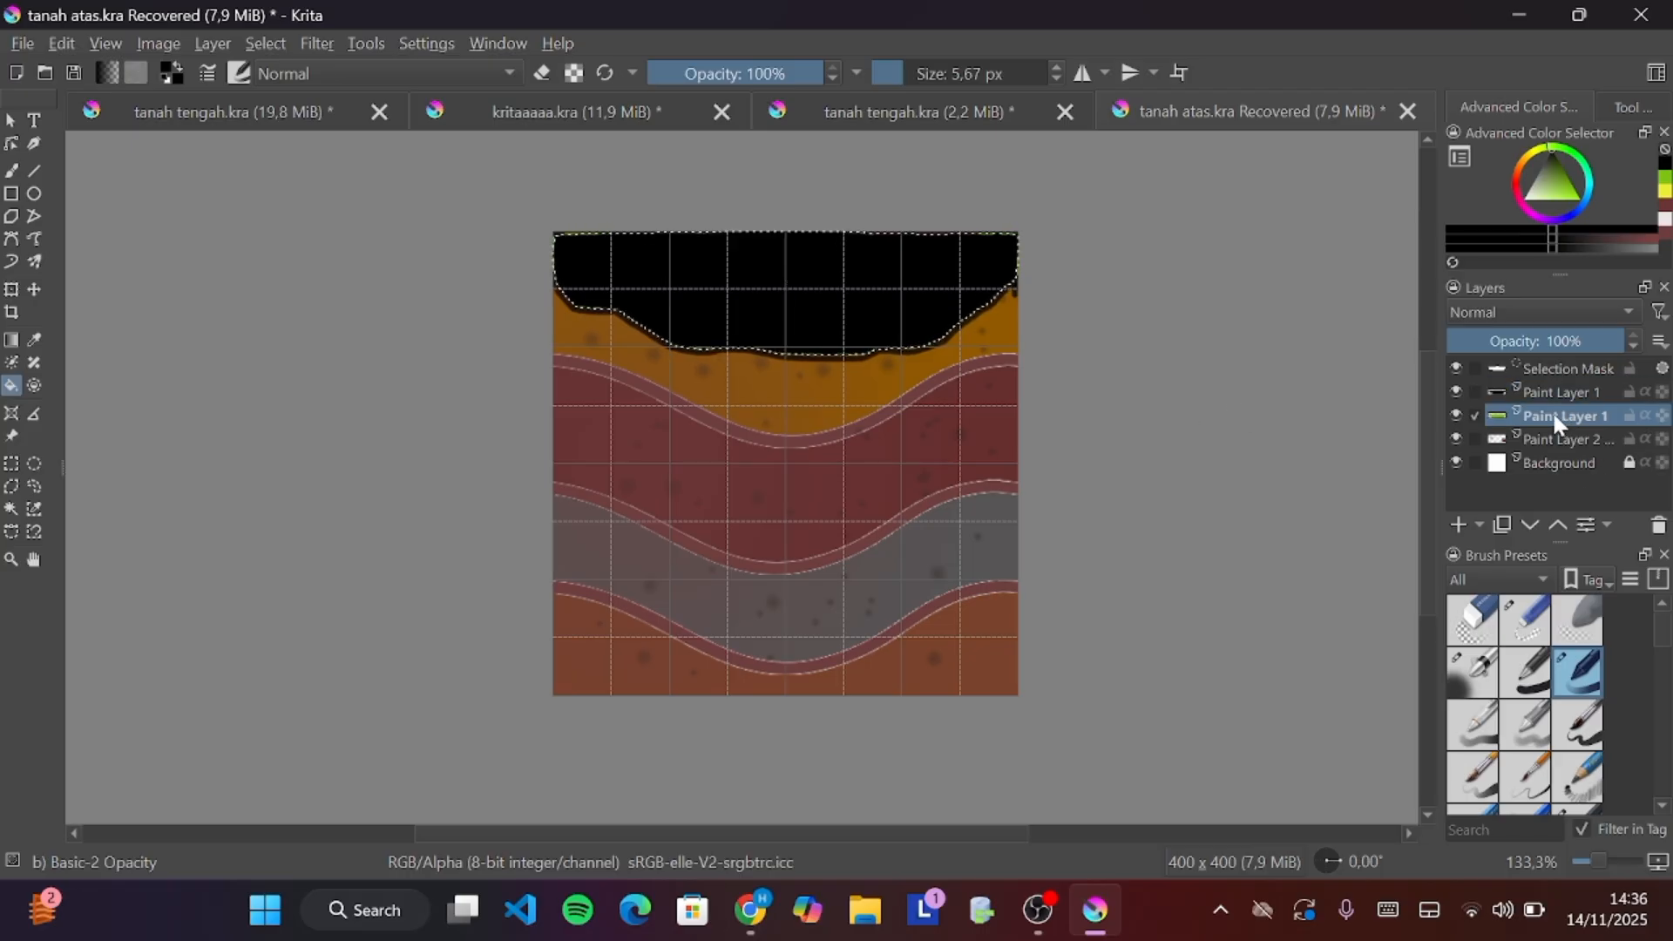
click(1533, 397)
mouse_move(1526, 426)
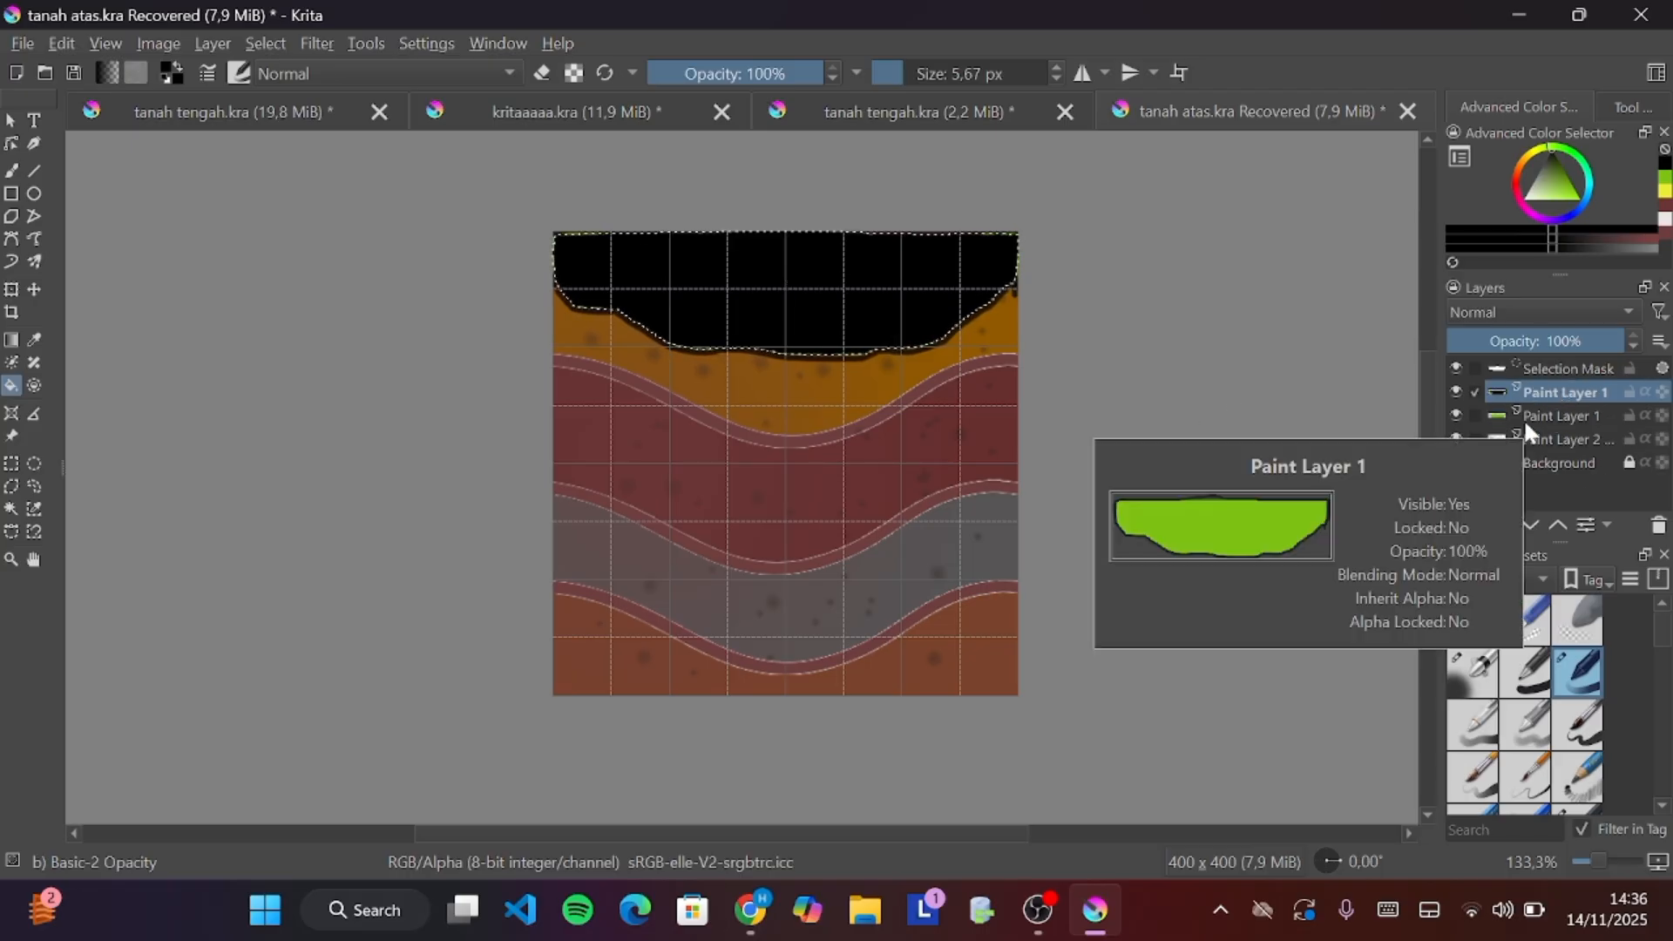
drag(1540, 406, 1535, 385)
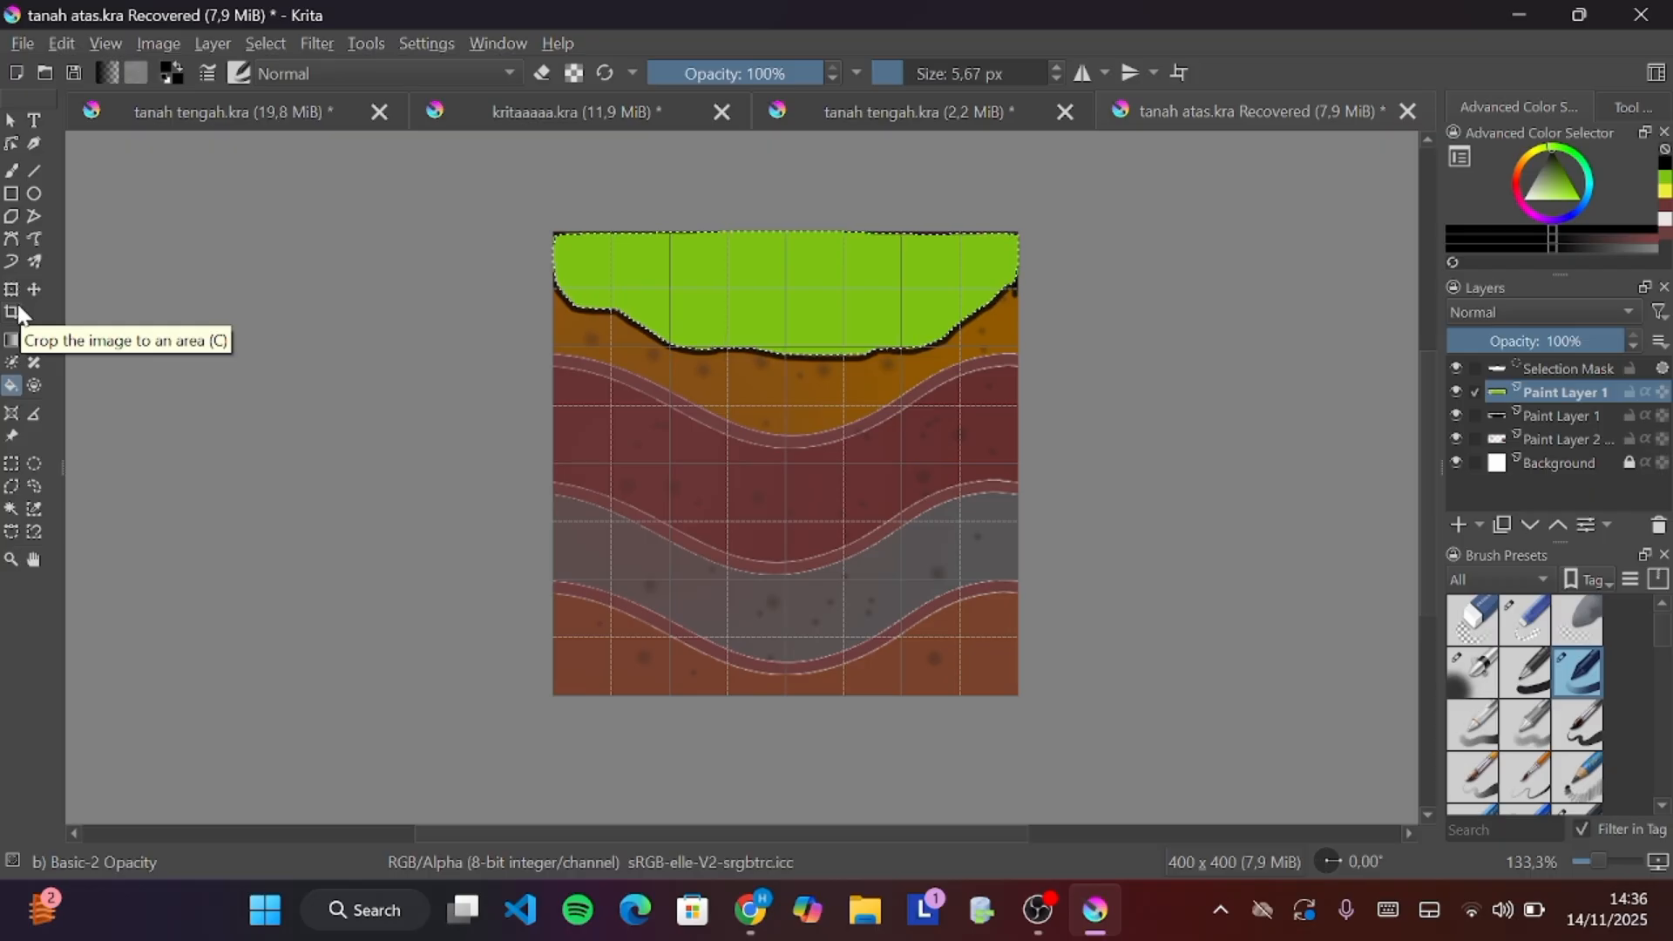
Shift the black layer slightly downward with the Transform tool and set its opacity to 39%
click(12, 386)
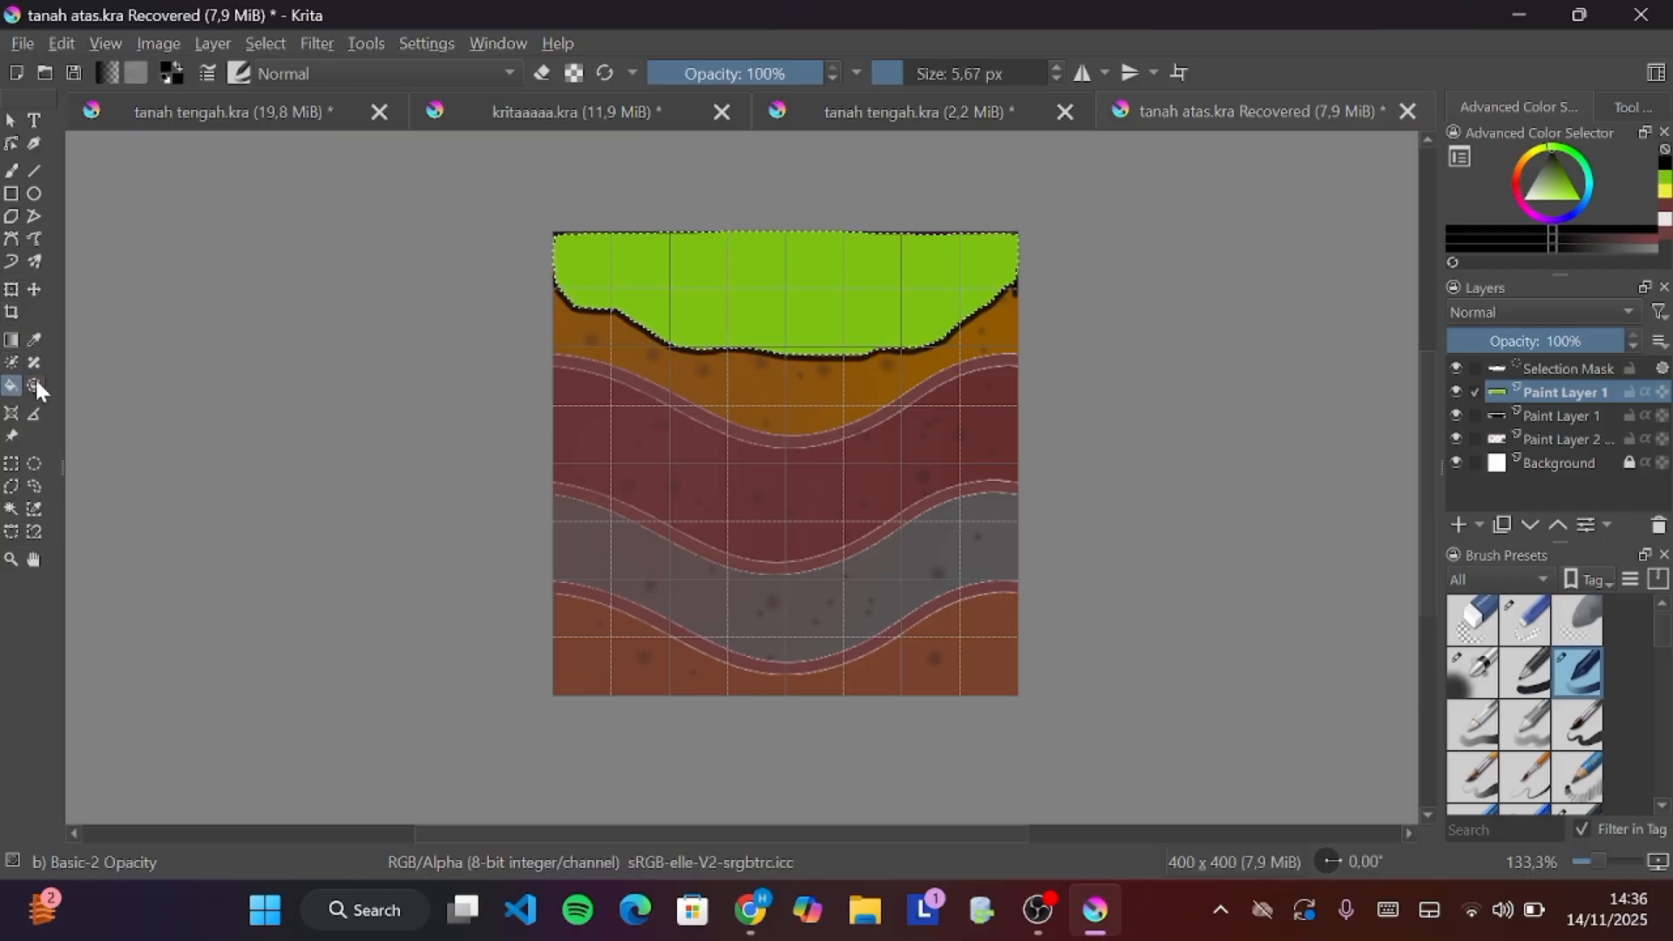
click(12, 289)
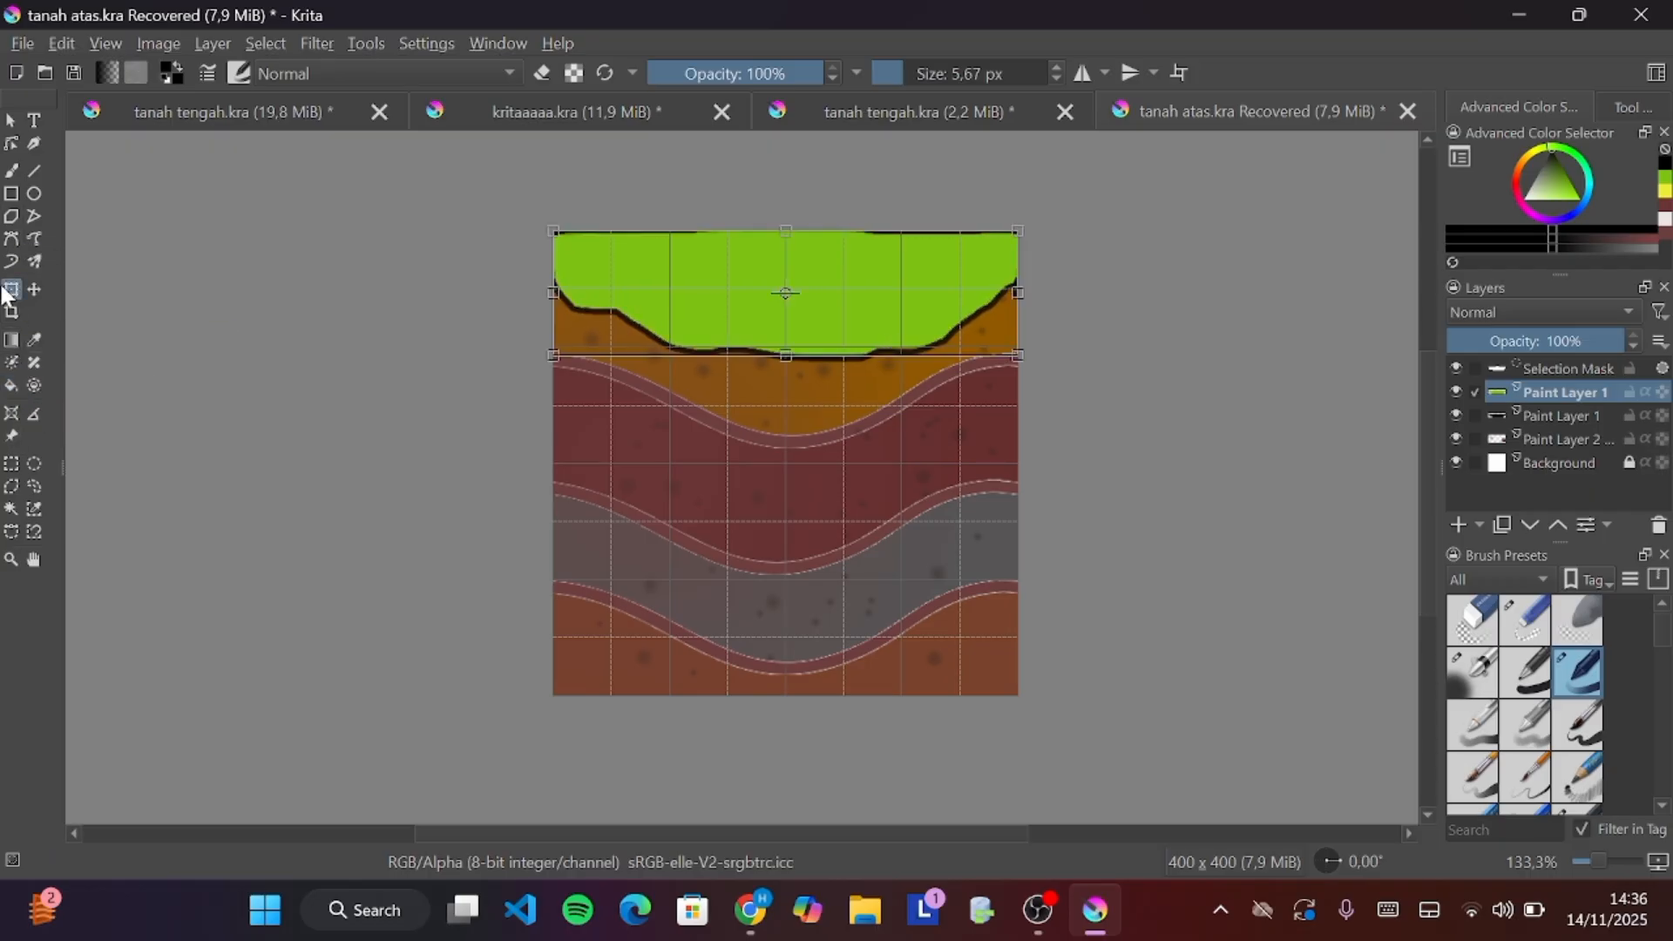
click(1553, 413)
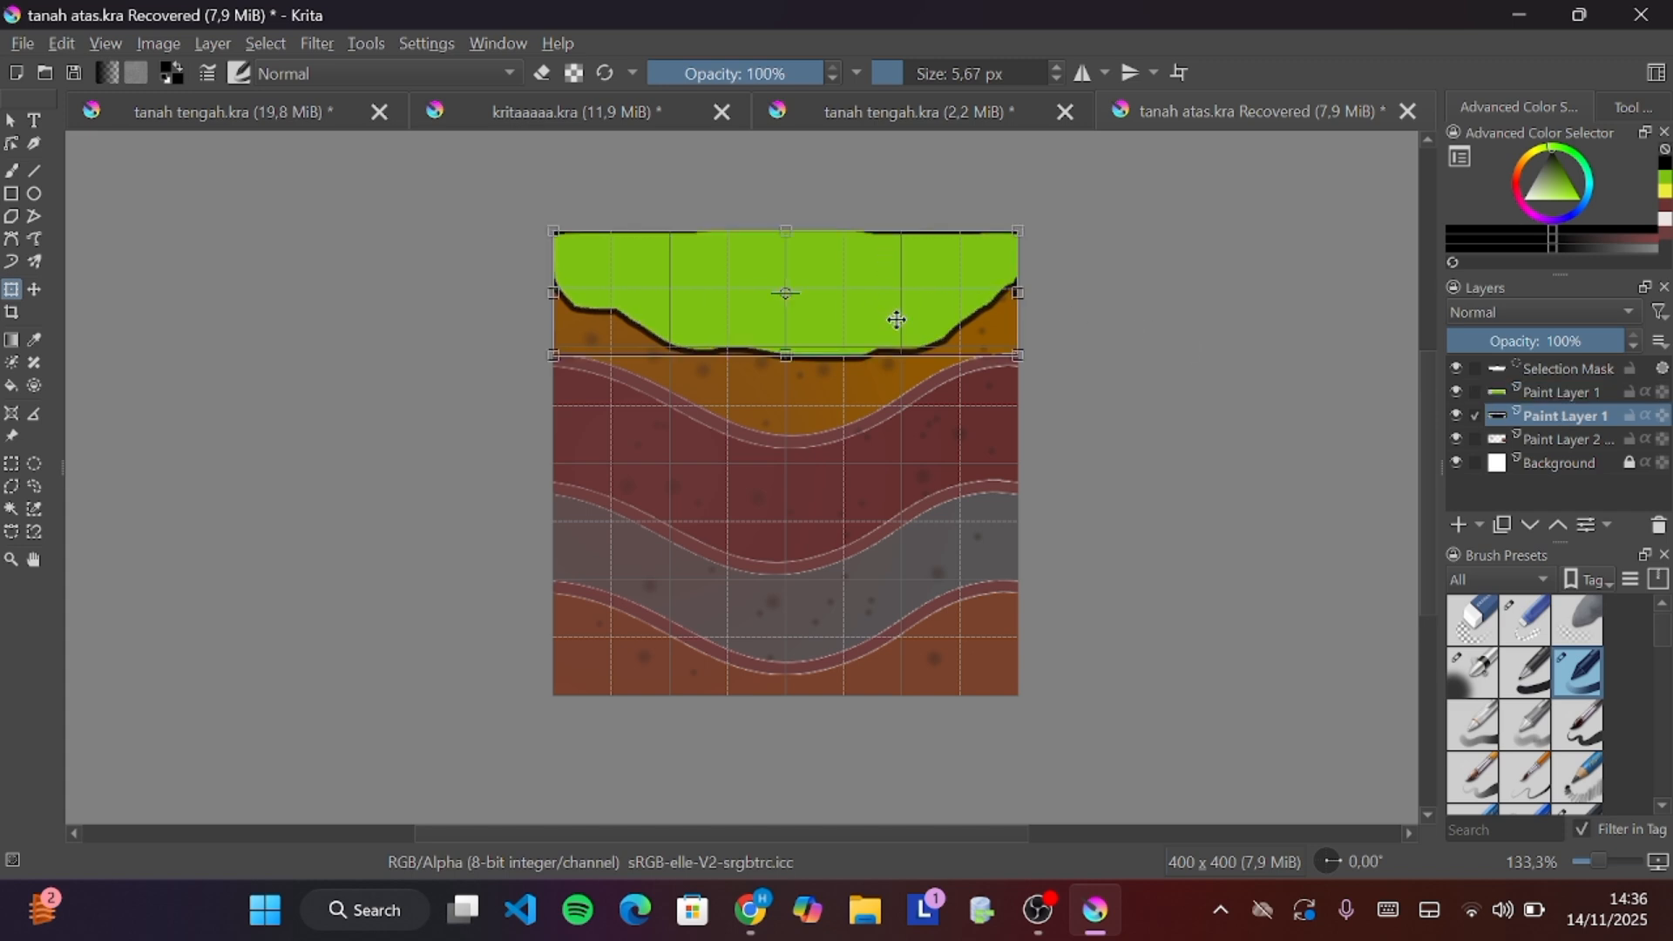
drag(896, 357, 896, 344)
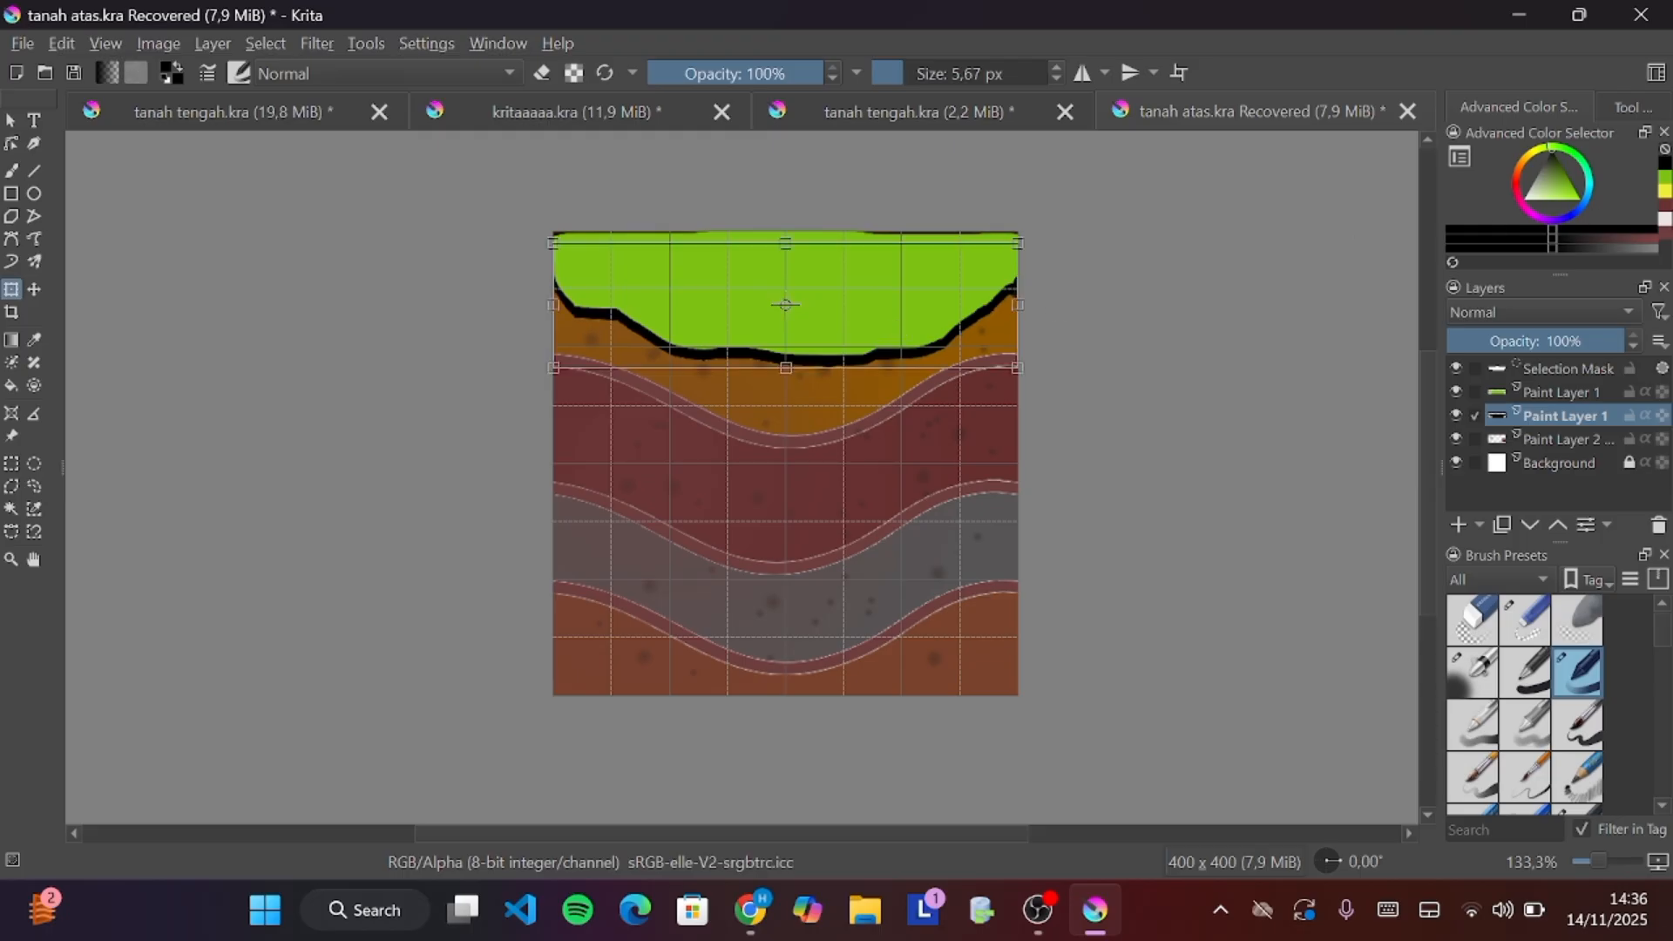
mouse_move(1605, 342)
mouse_down()
mouse_move(1455, 358)
mouse_move(1519, 362)
mouse_up()
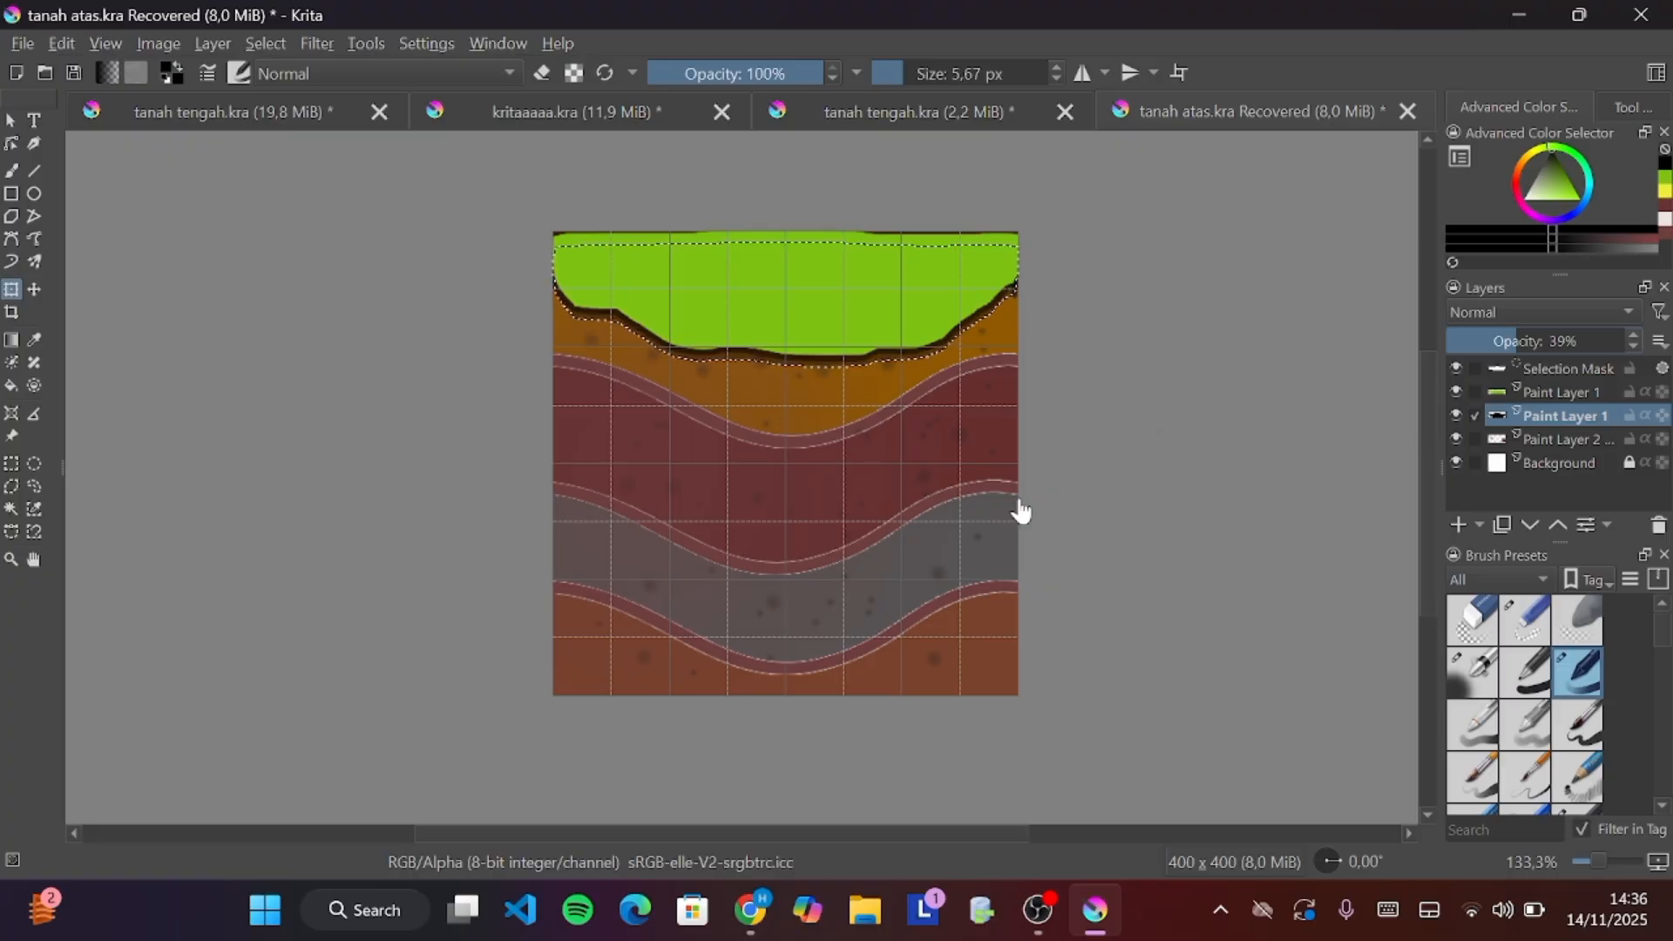
Switch to OBS Studio
key(alt+Tab)
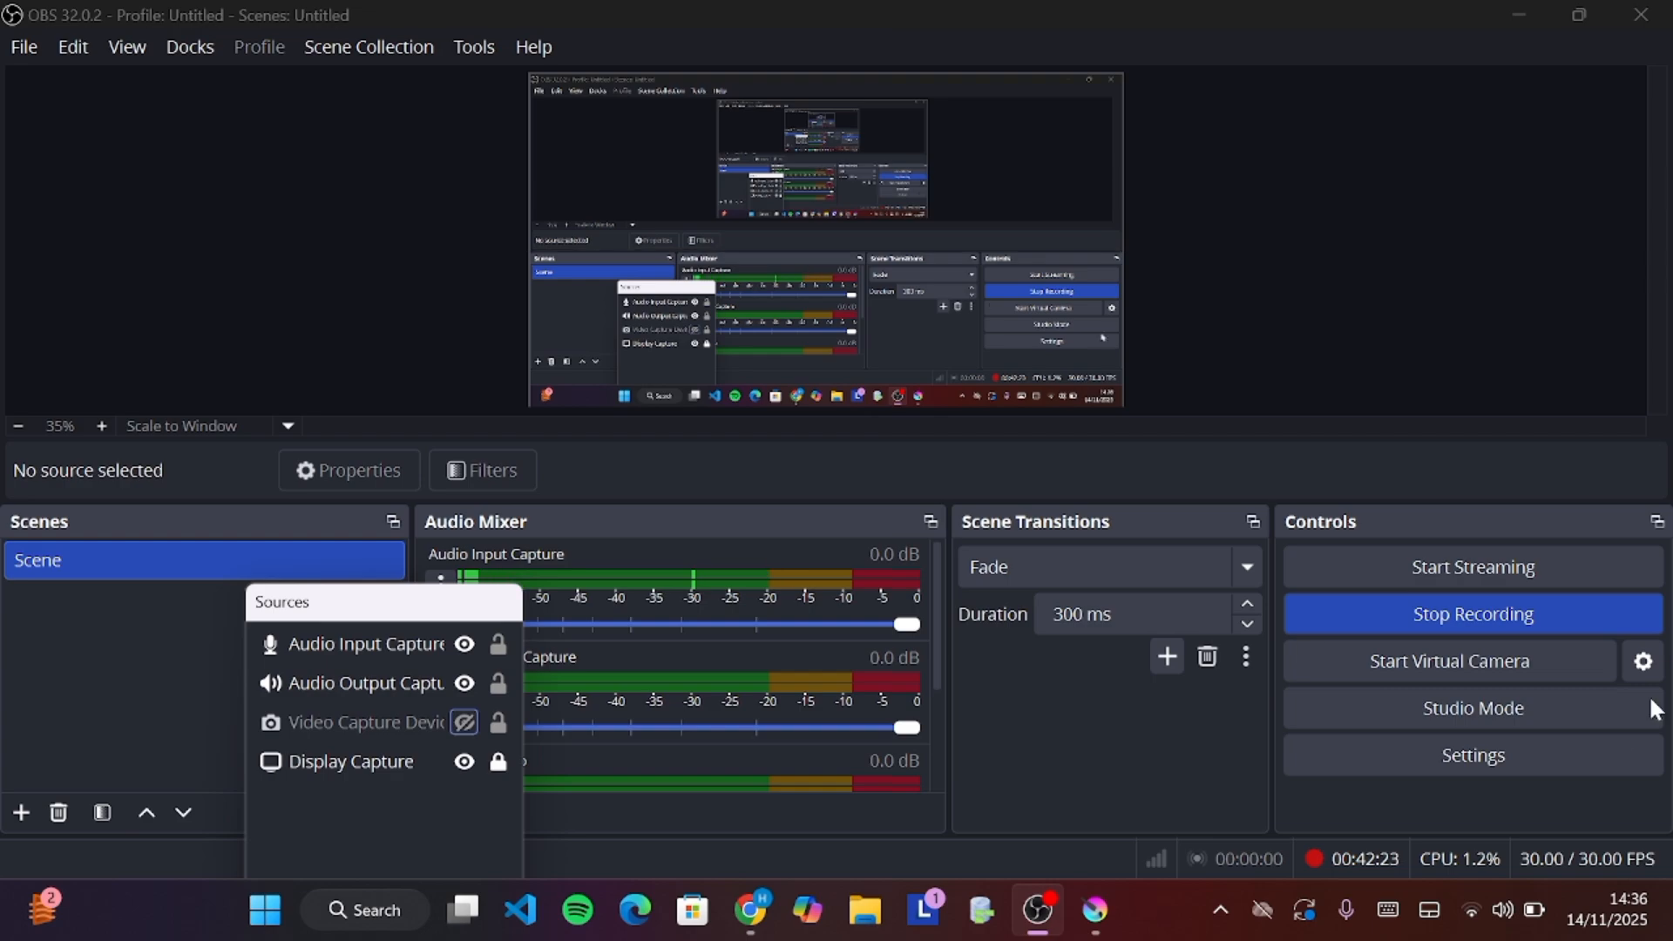